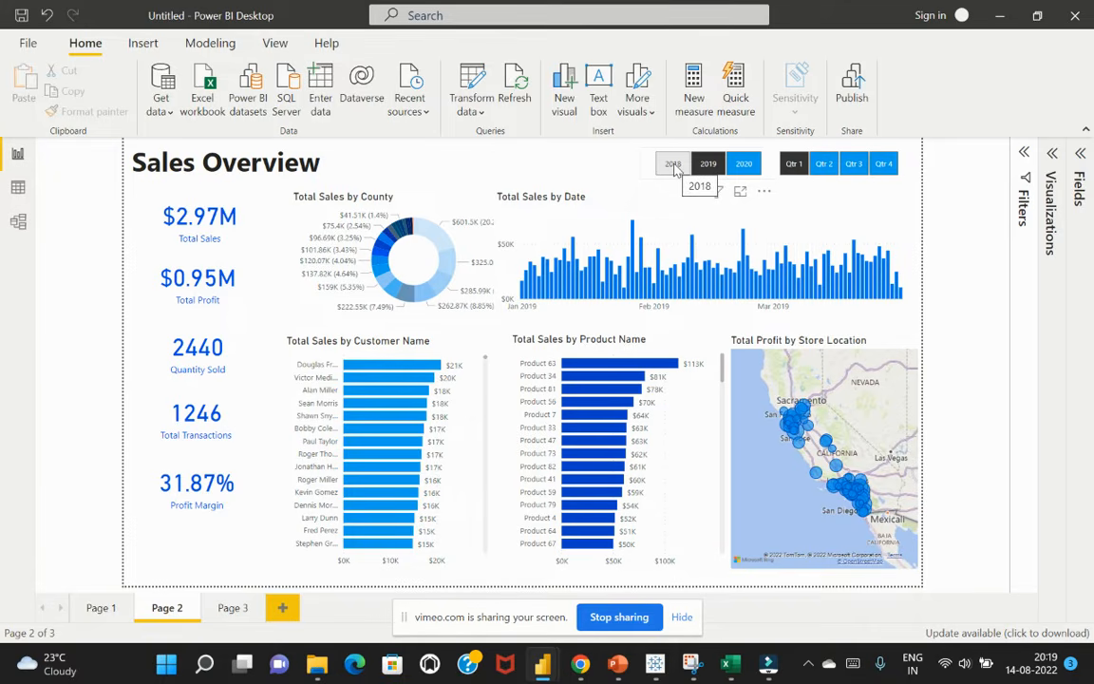
# Filter the Sales Overview dashboard to the year 2018, and switch to the other open report window
pyautogui.click(673, 165)
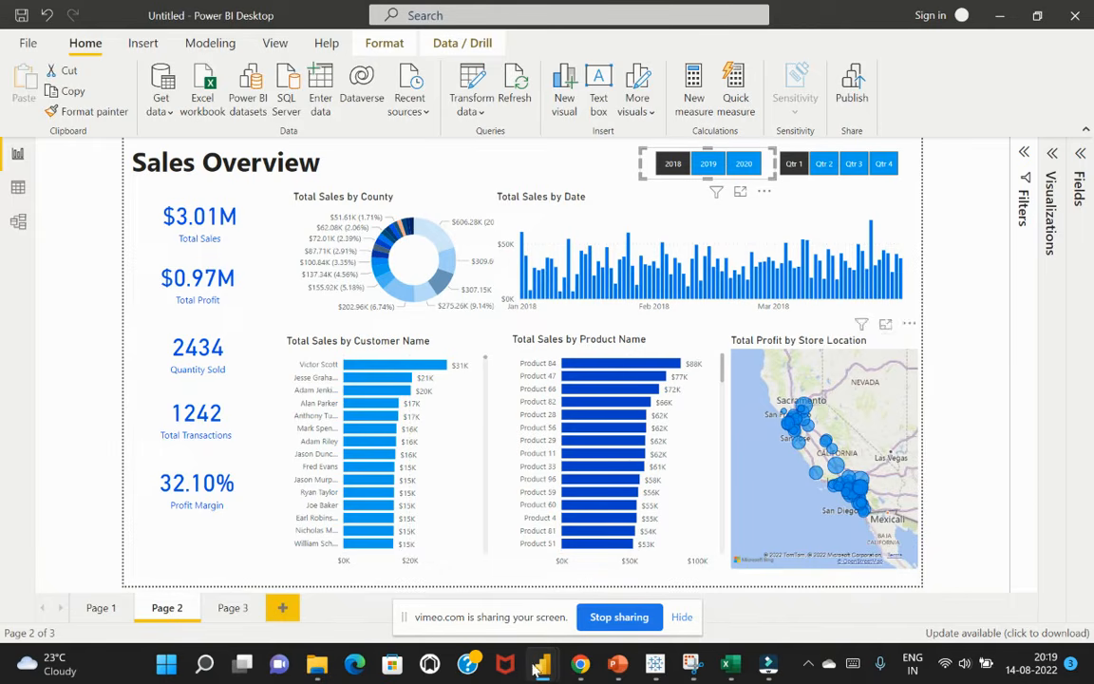
pyautogui.moveTo(542, 664)
pyautogui.click(572, 501)
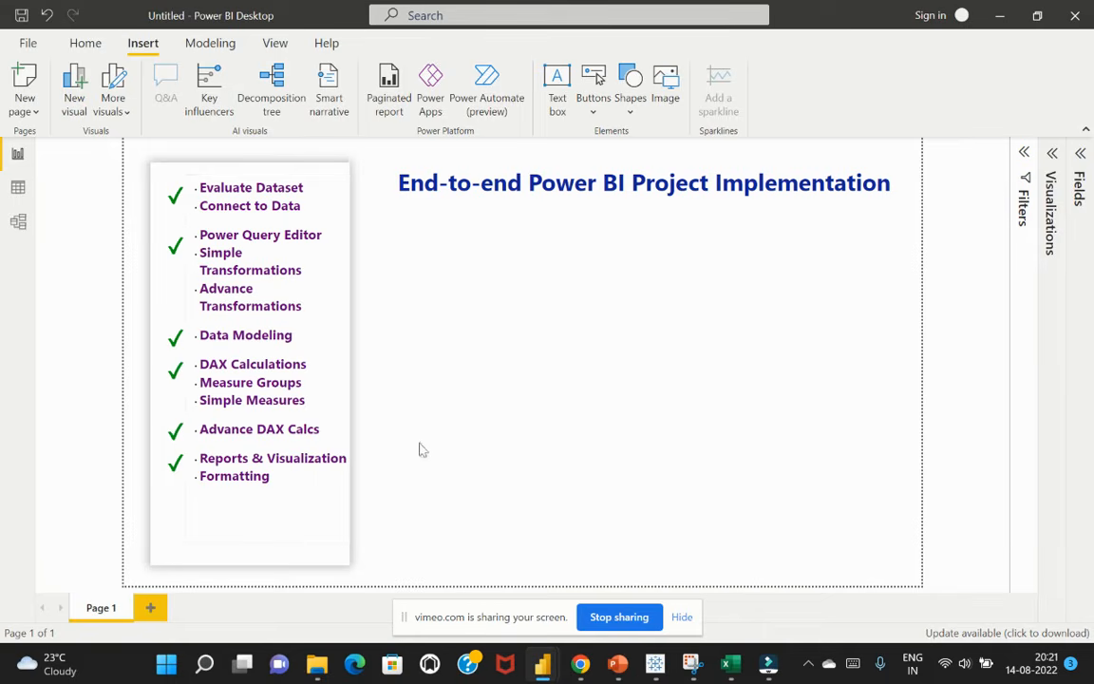
# Switch to the Power BI - Data workbook in Excel, examine its 2020 Sales, Products and Locations sheets, and close it
pyautogui.click(737, 666)
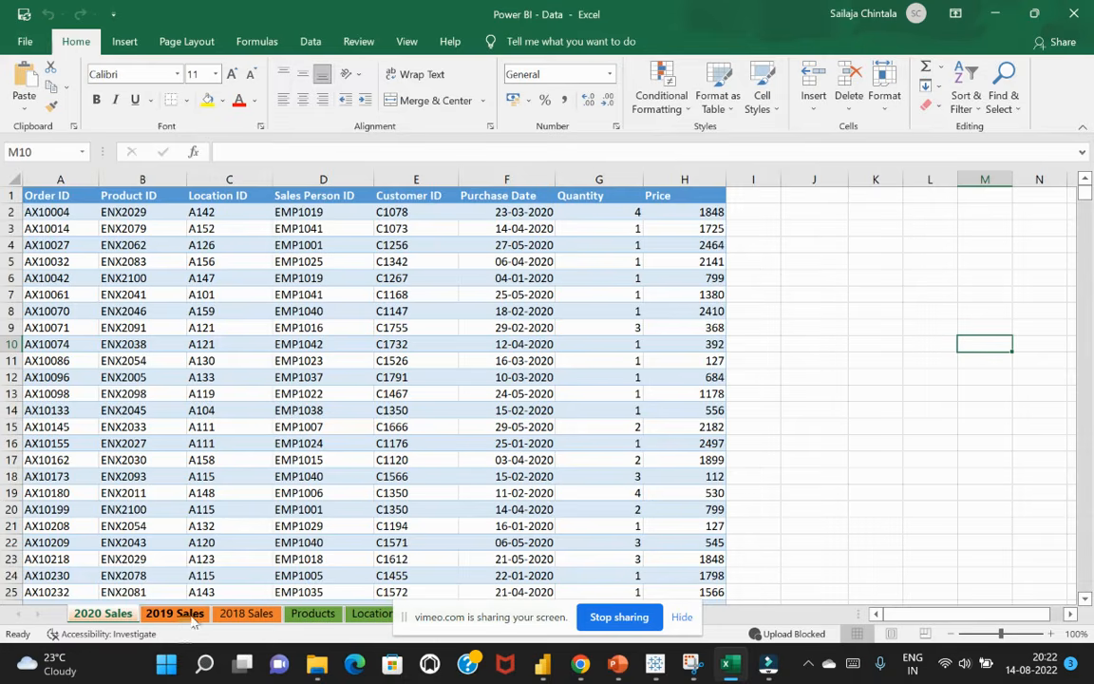
pyautogui.click(259, 377)
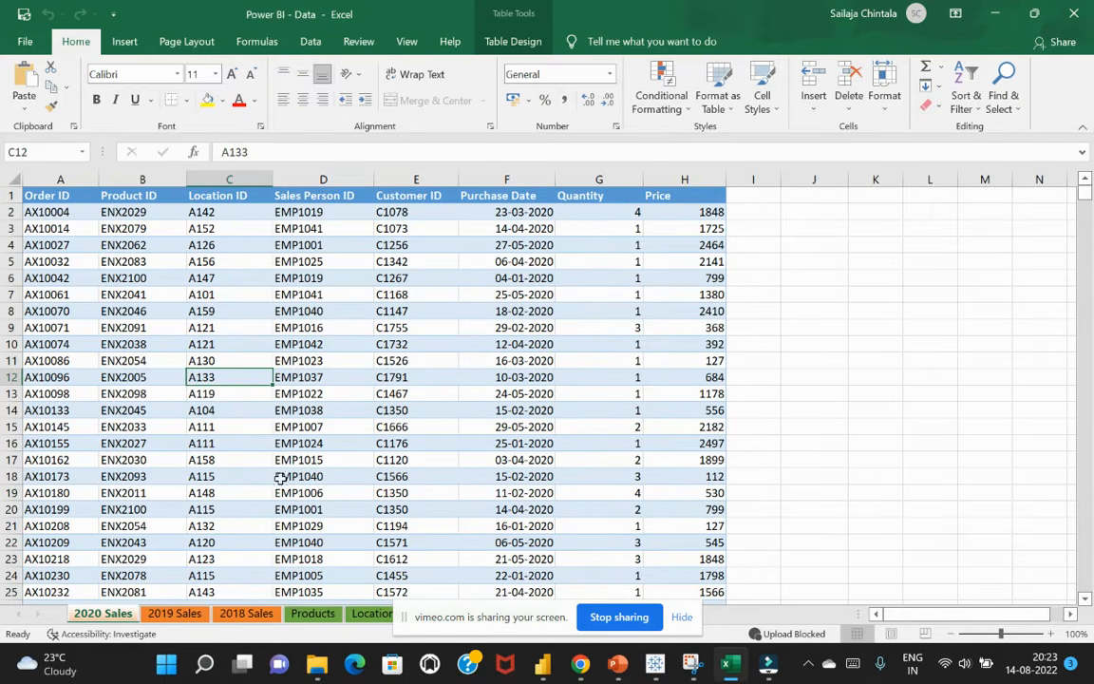
pyautogui.click(308, 616)
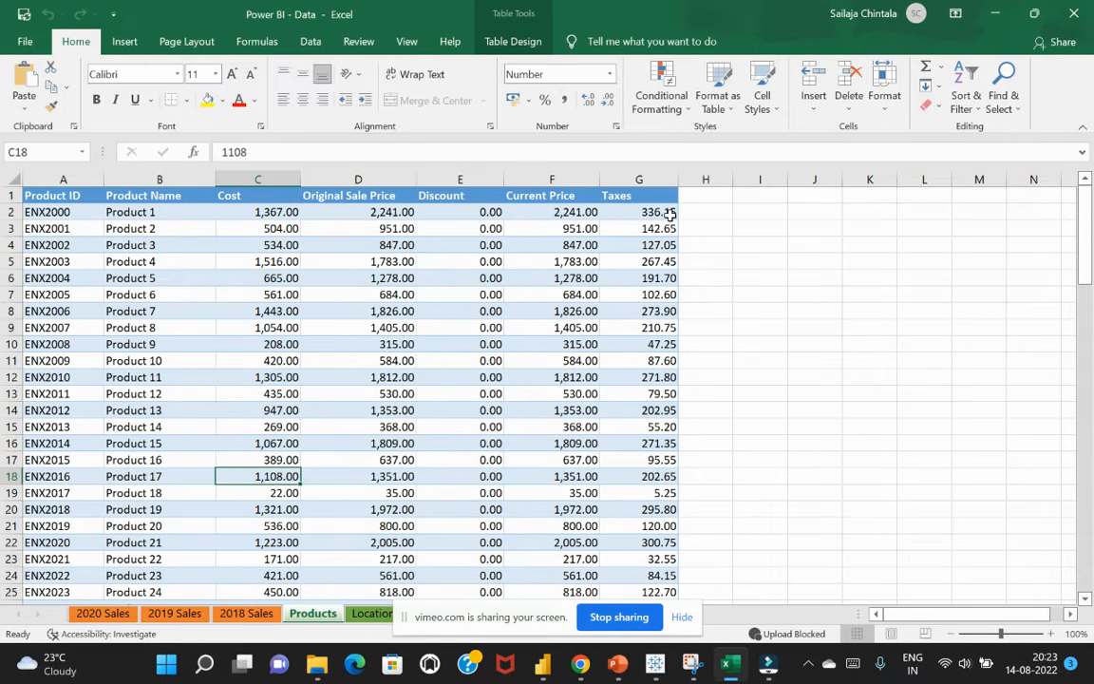
pyautogui.click(371, 613)
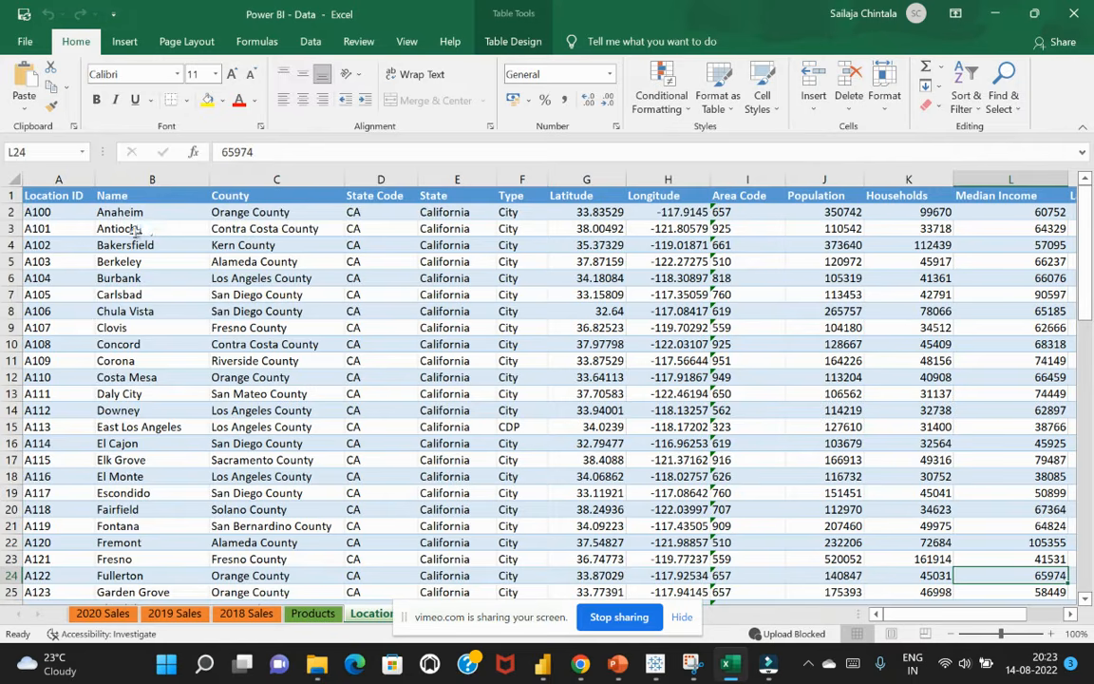
pyautogui.click(242, 211)
pyautogui.click(416, 213)
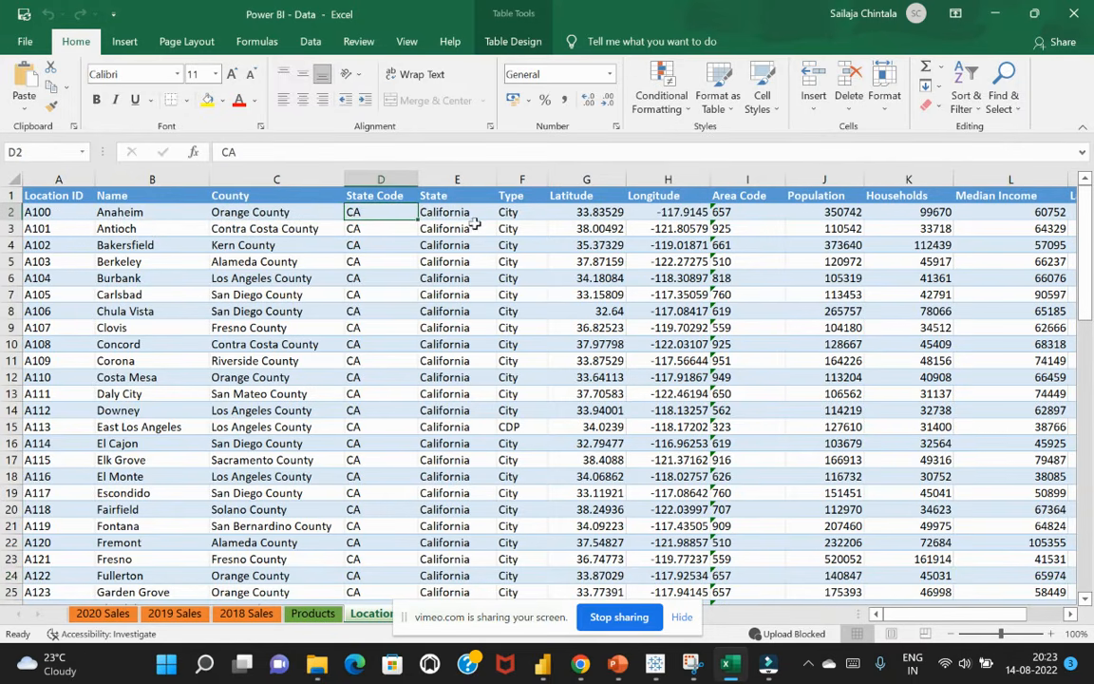
pyautogui.click(465, 214)
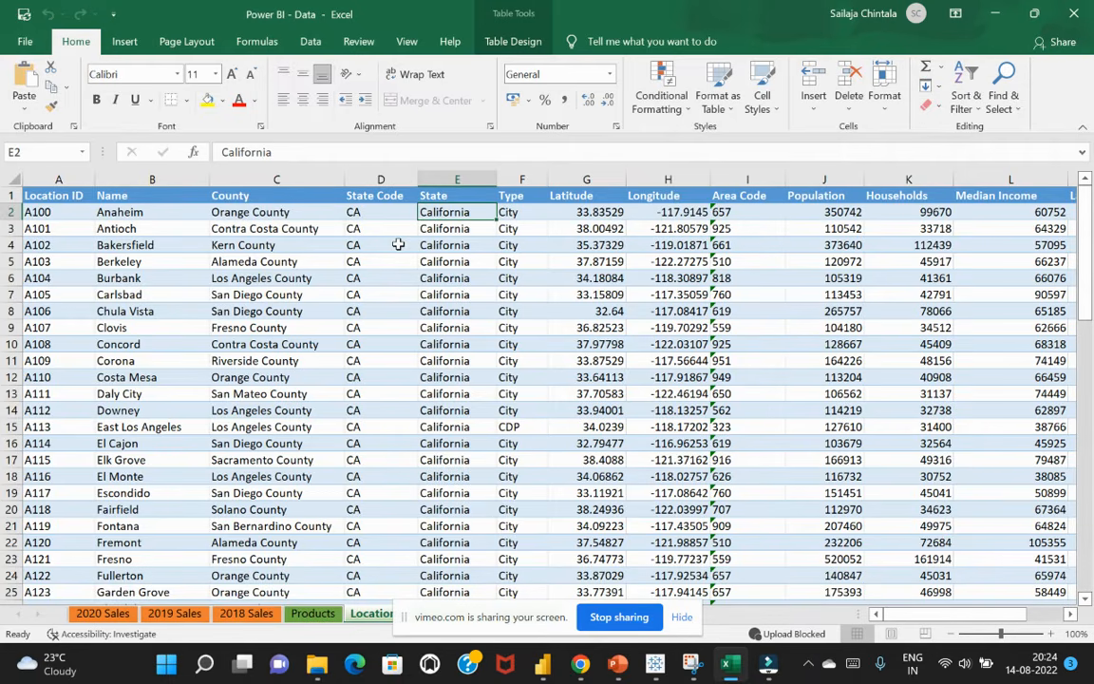
pyautogui.click(1076, 16)
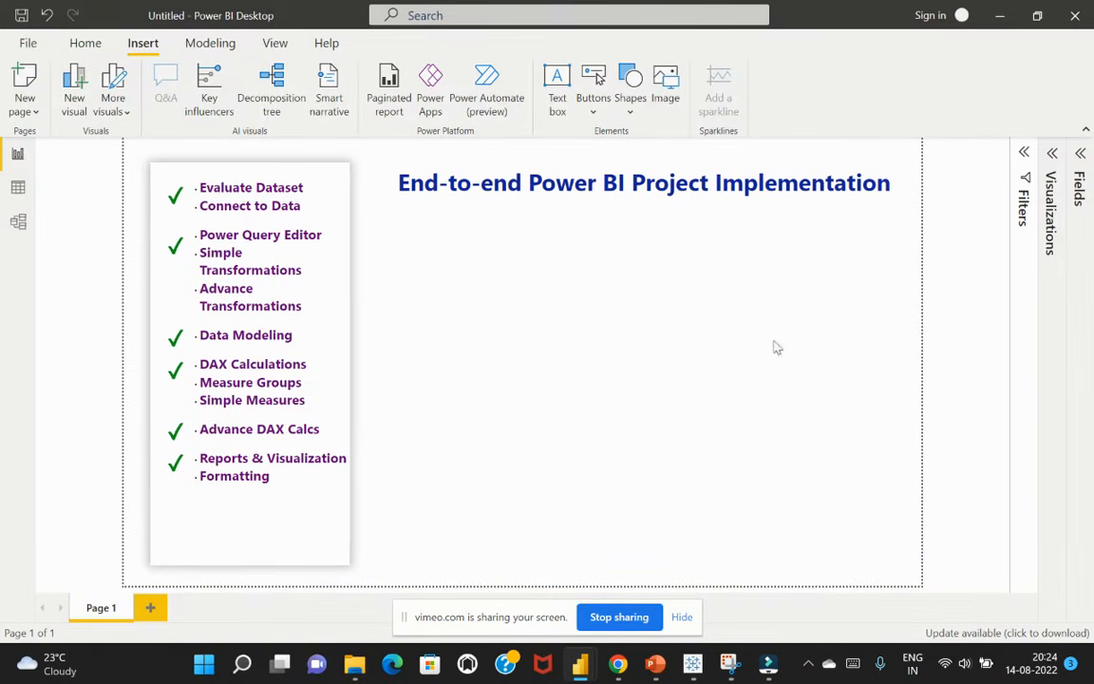
# Add a new report page and connect to the Power BI - Data Excel workbook from the PBI Training folder
pyautogui.click(150, 607)
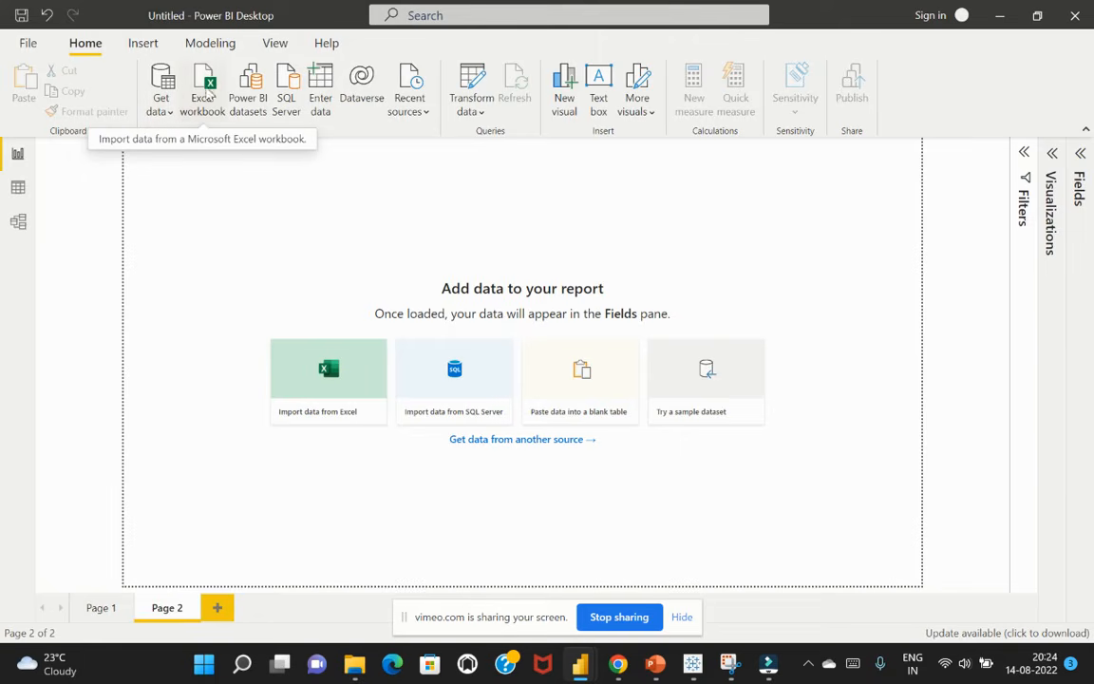
pyautogui.click(208, 116)
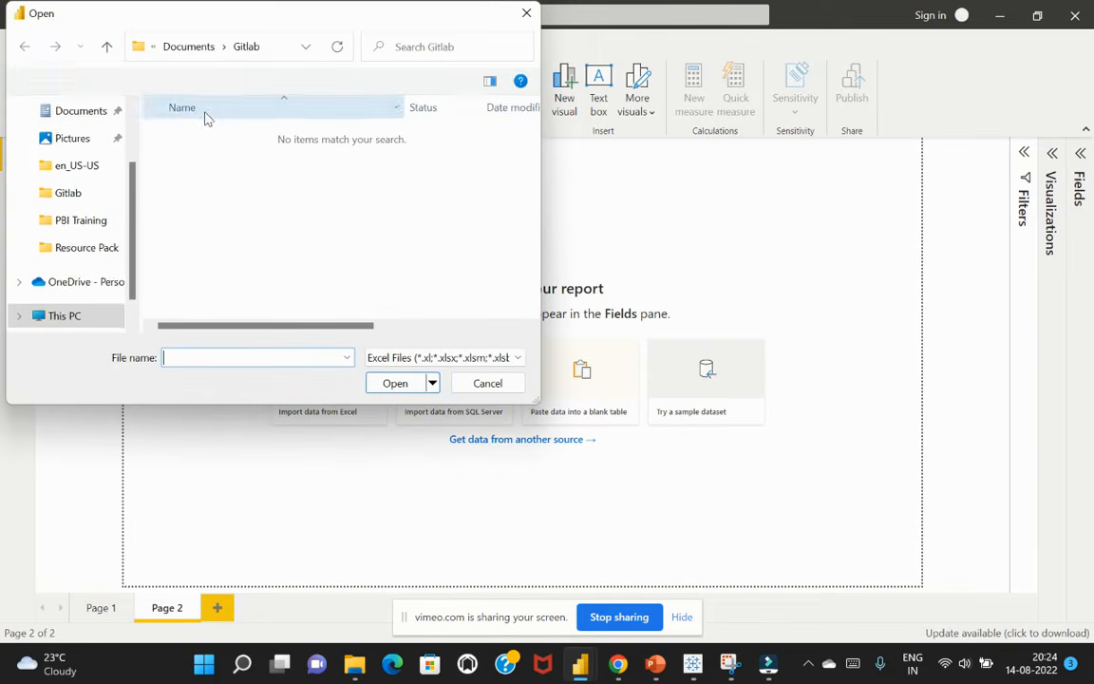
pyautogui.click(105, 220)
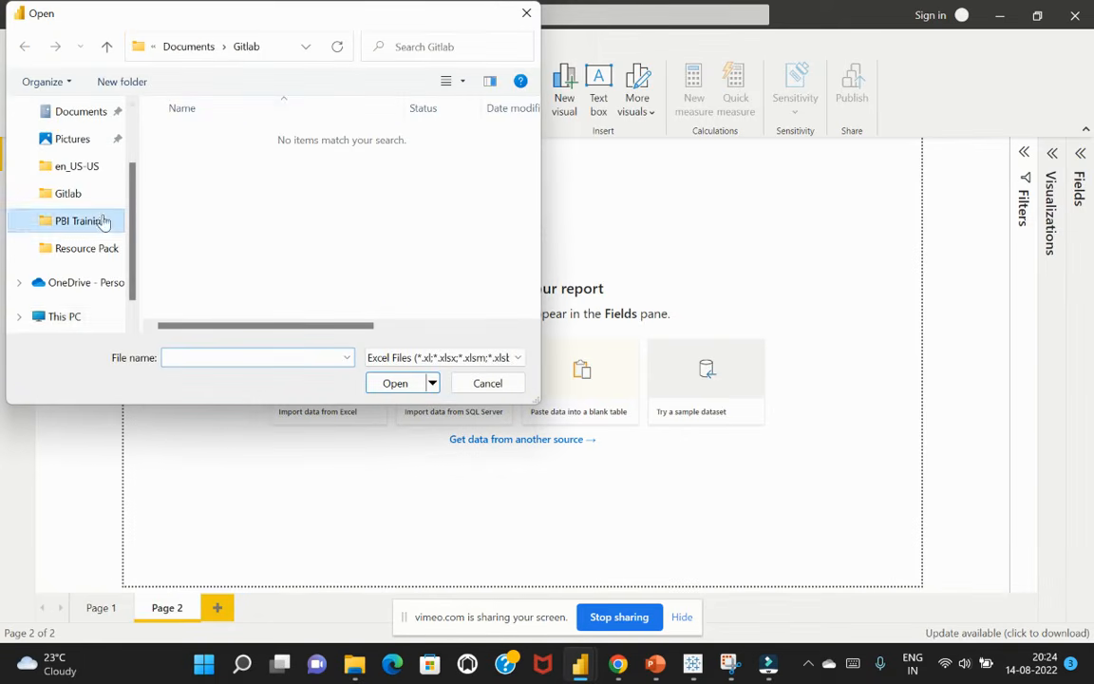
pyautogui.click(195, 200)
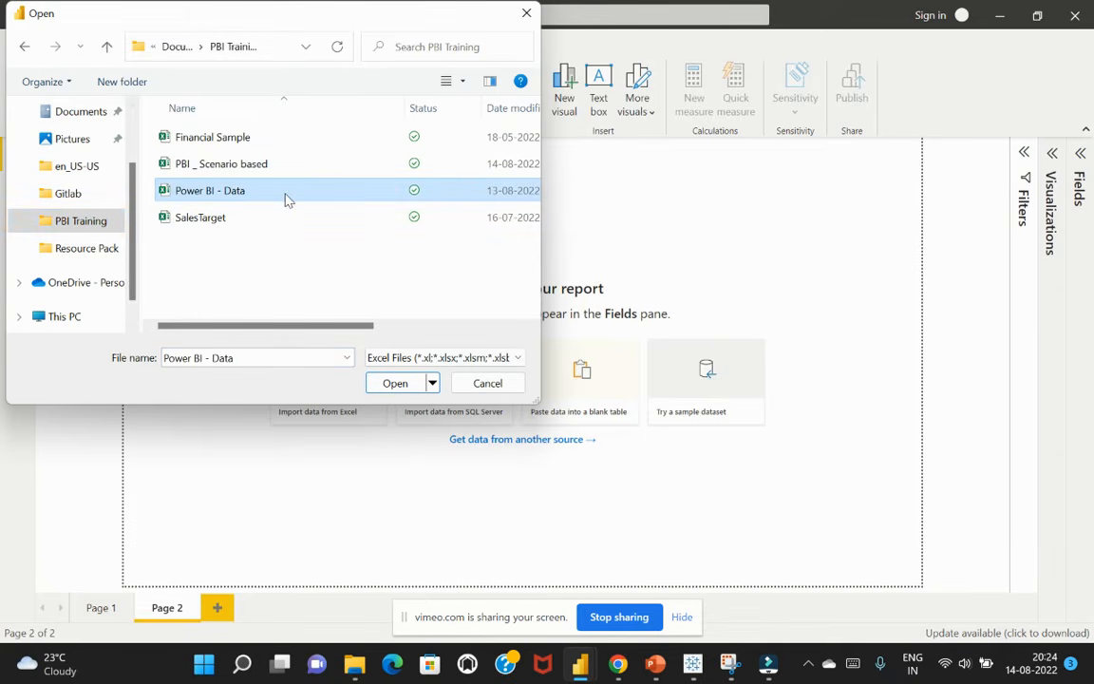
pyautogui.click(396, 384)
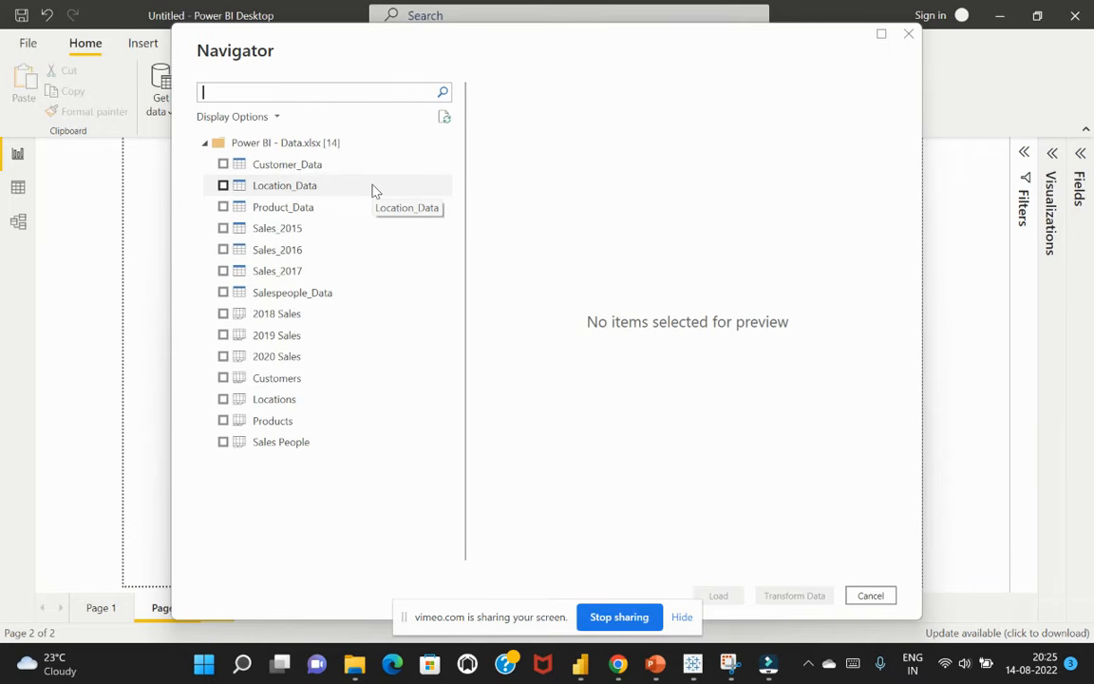
# Select the Customer_Data, Location_Data, Product_Data, Sales_2015, Sales_2016, Sales_2017 and Salespeople_Data tables and open them for transformation in Power Query
pyautogui.click(223, 164)
pyautogui.click(223, 185)
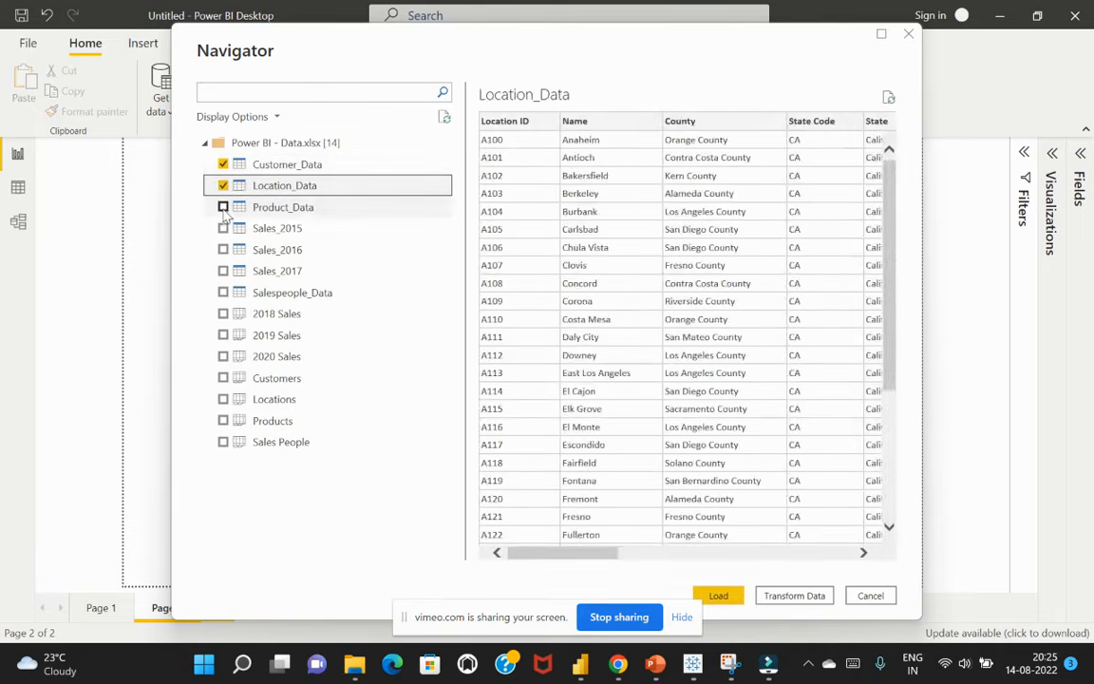
pyautogui.click(223, 207)
pyautogui.click(223, 228)
pyautogui.click(224, 250)
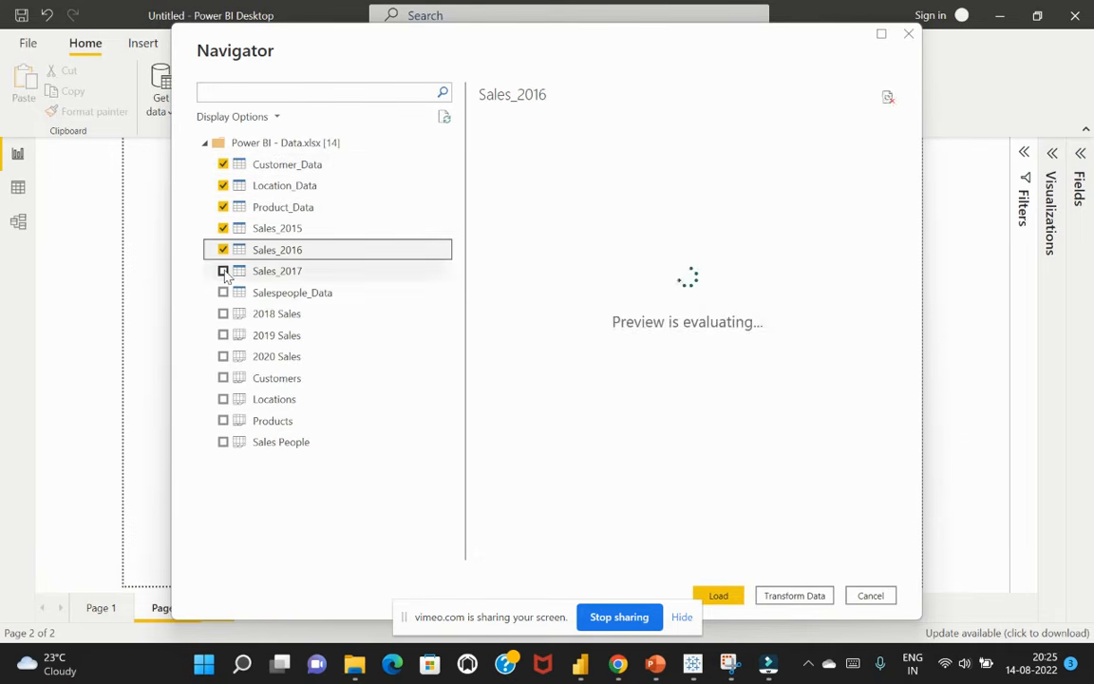
pyautogui.click(223, 271)
pyautogui.click(223, 293)
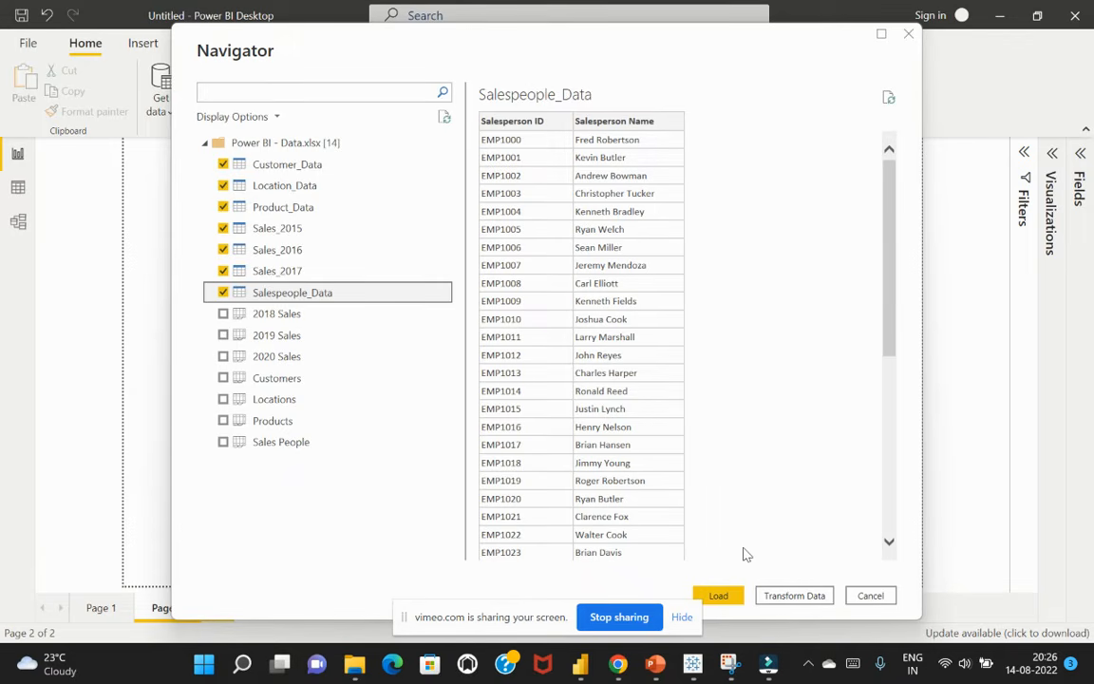
pyautogui.click(801, 596)
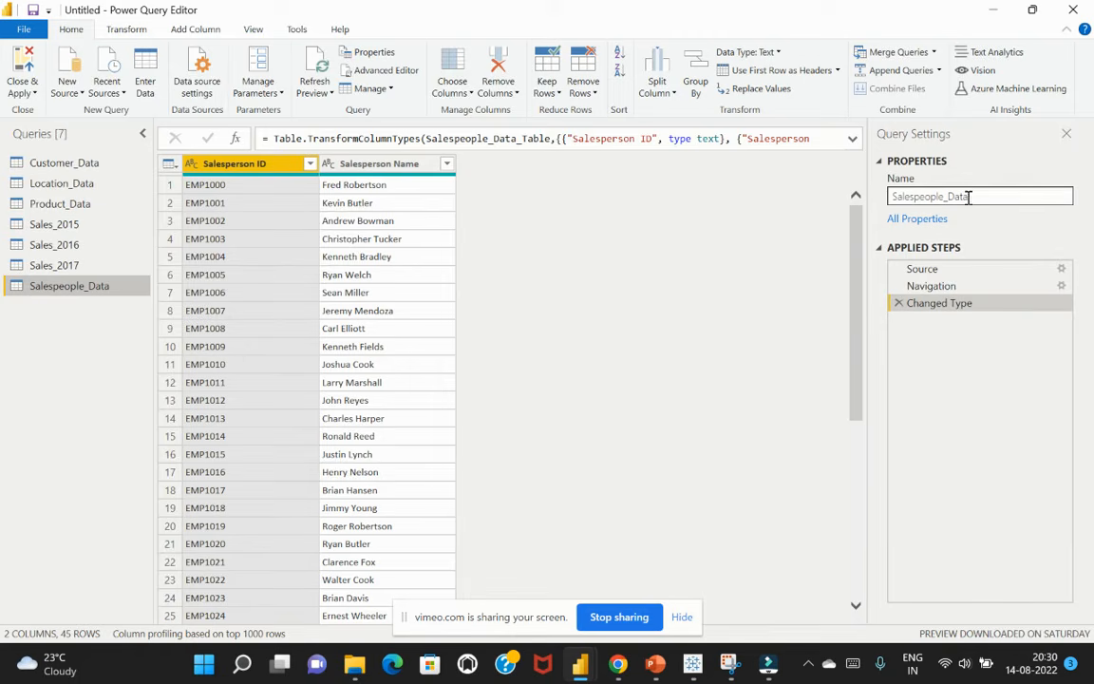
pyautogui.moveTo(948, 197); pyautogui.dragTo(916, 204)
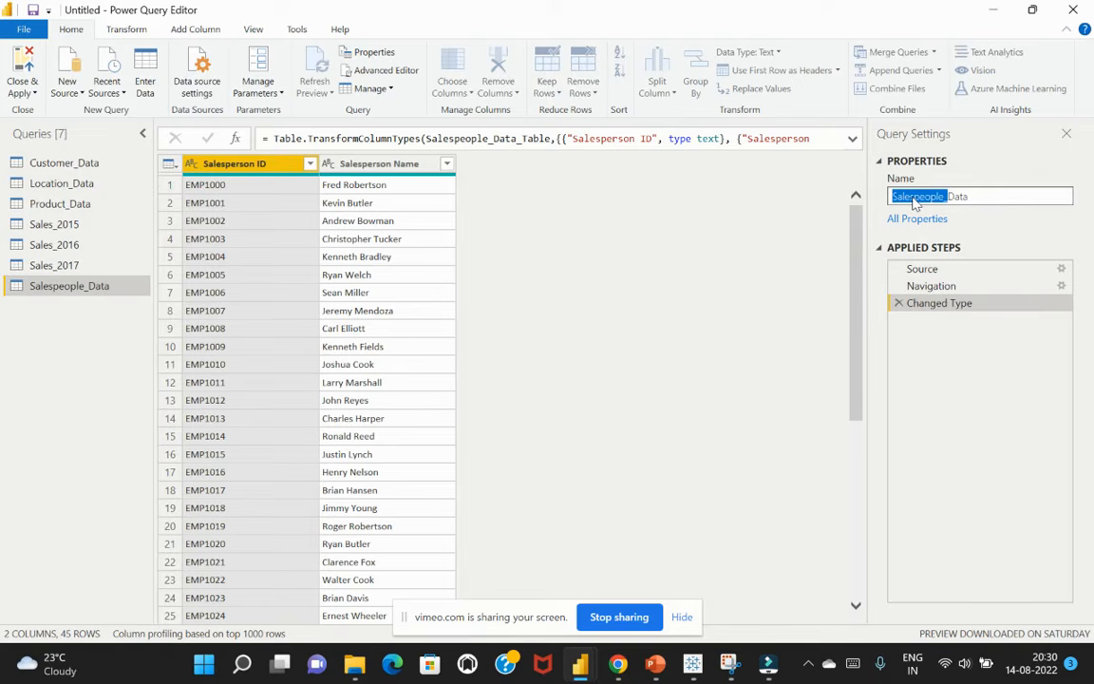
pyautogui.click(979, 240)
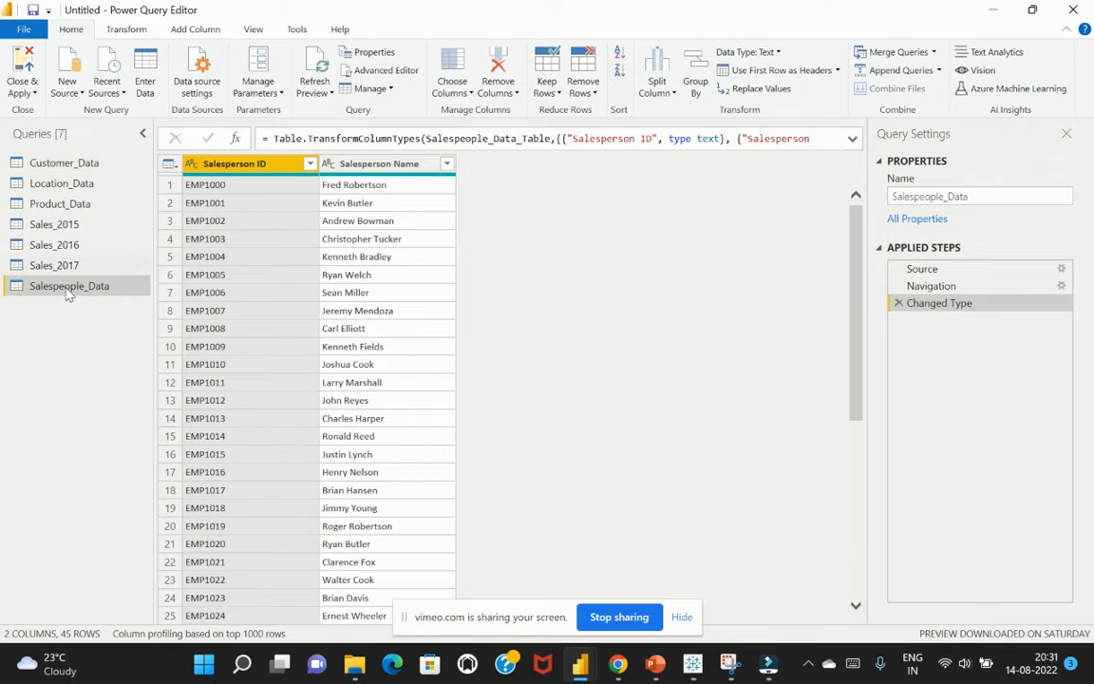
# Rename the Customer_Data query as Customers
pyautogui.click(63, 166)
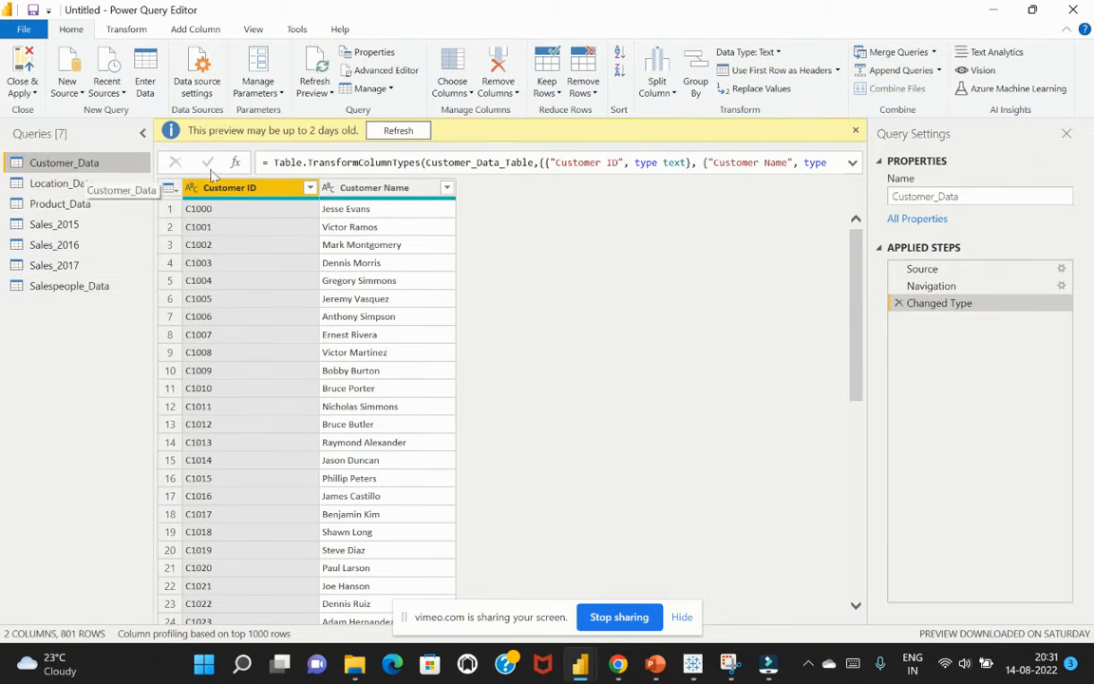
pyautogui.moveTo(962, 196); pyautogui.dragTo(937, 195)
pyautogui.write('s')
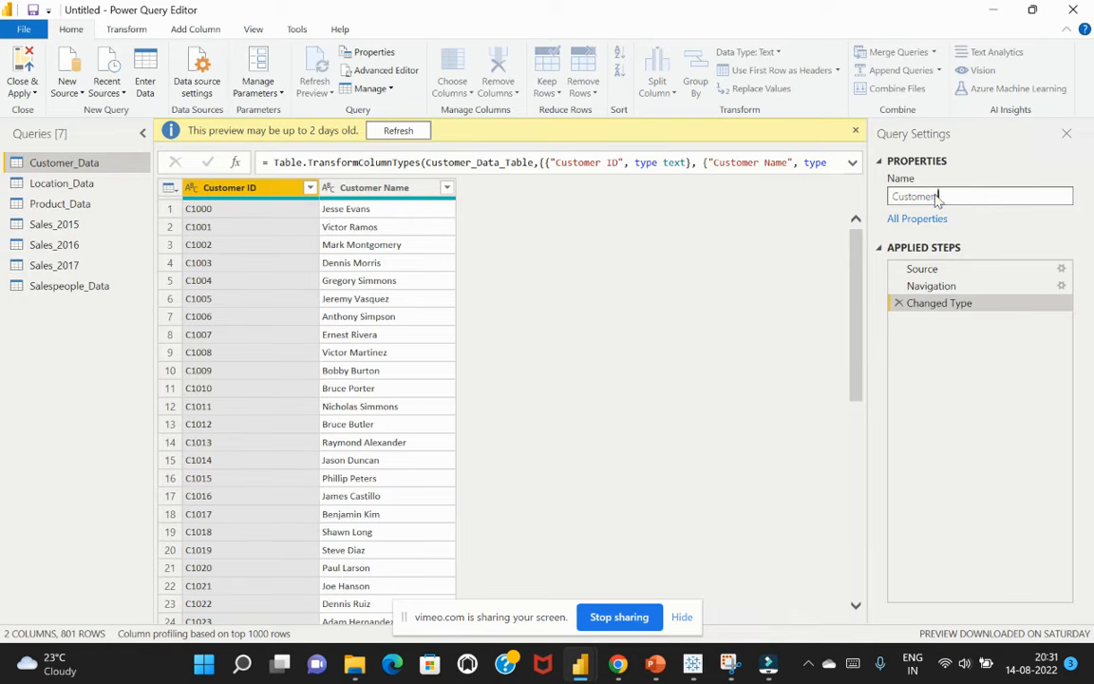
pyautogui.press('Return')
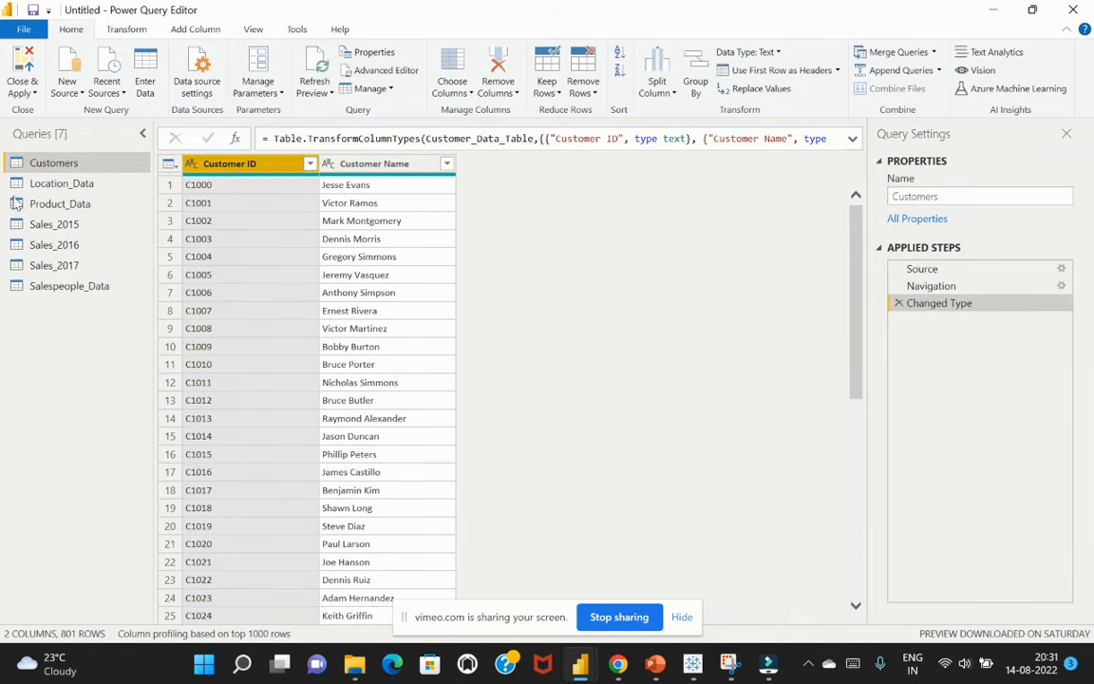
# Rename the Location_Data query as Locations
pyautogui.click(65, 186)
pyautogui.click(989, 197)
pyautogui.moveTo(956, 197); pyautogui.dragTo(931, 196)
pyautogui.write('s')
pyautogui.press('Return')
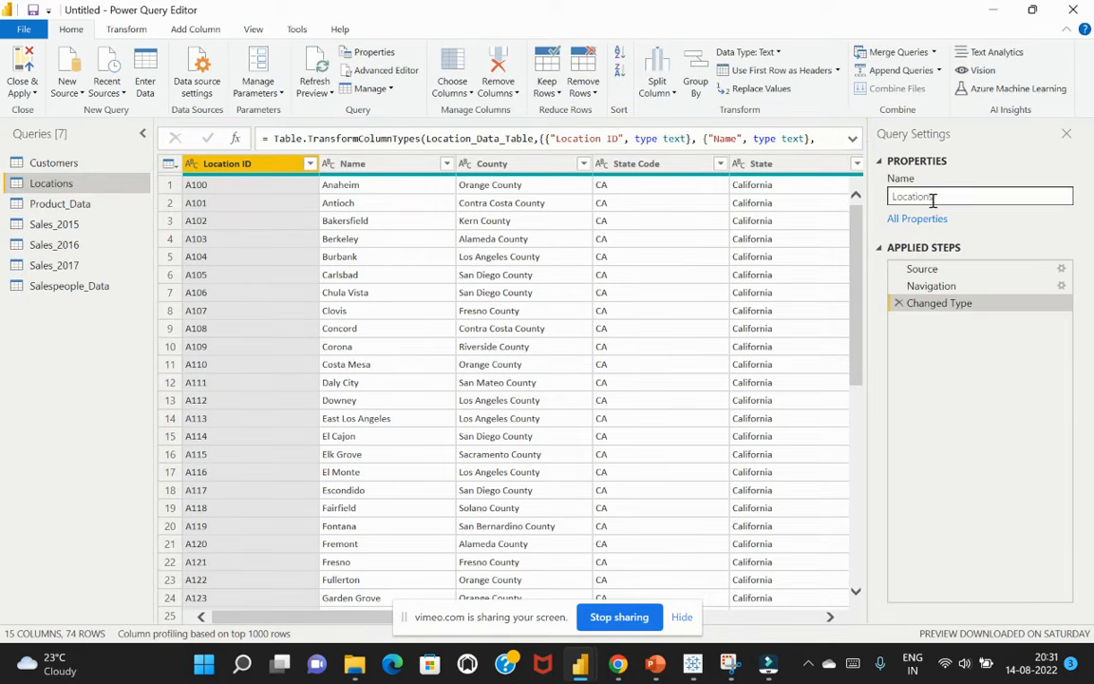
# Rename the Product_Data query as Products
pyautogui.doubleClick(62, 205)
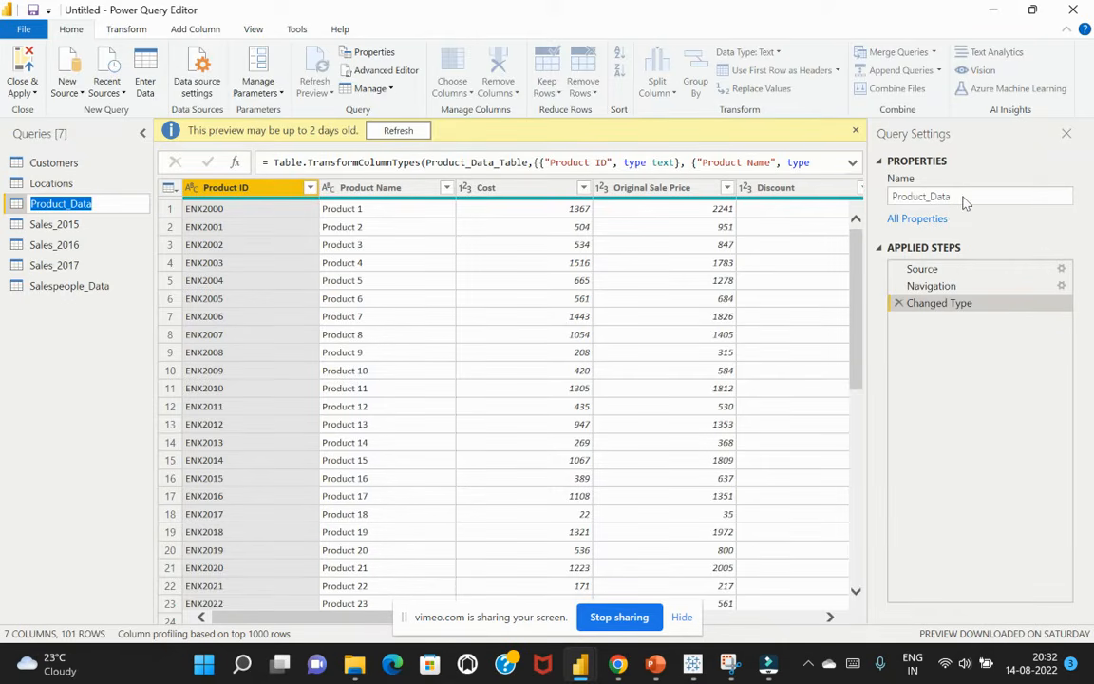
pyautogui.click(102, 205)
pyautogui.moveTo(102, 205); pyautogui.dragTo(70, 205)
pyautogui.press('BackSpace')
pyautogui.press('BackSpace')
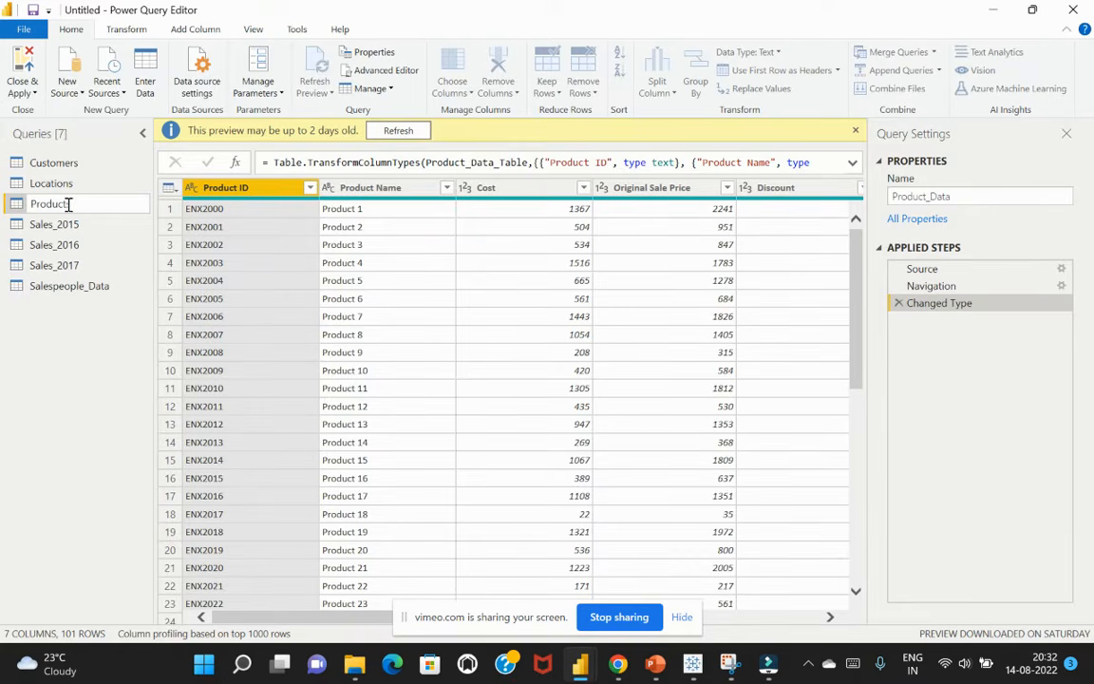
pyautogui.write('s')
pyautogui.press('Return')
# Check the purchase dates in the Sales_2015 query and rename it as Sales_2018
pyautogui.doubleClick(80, 225)
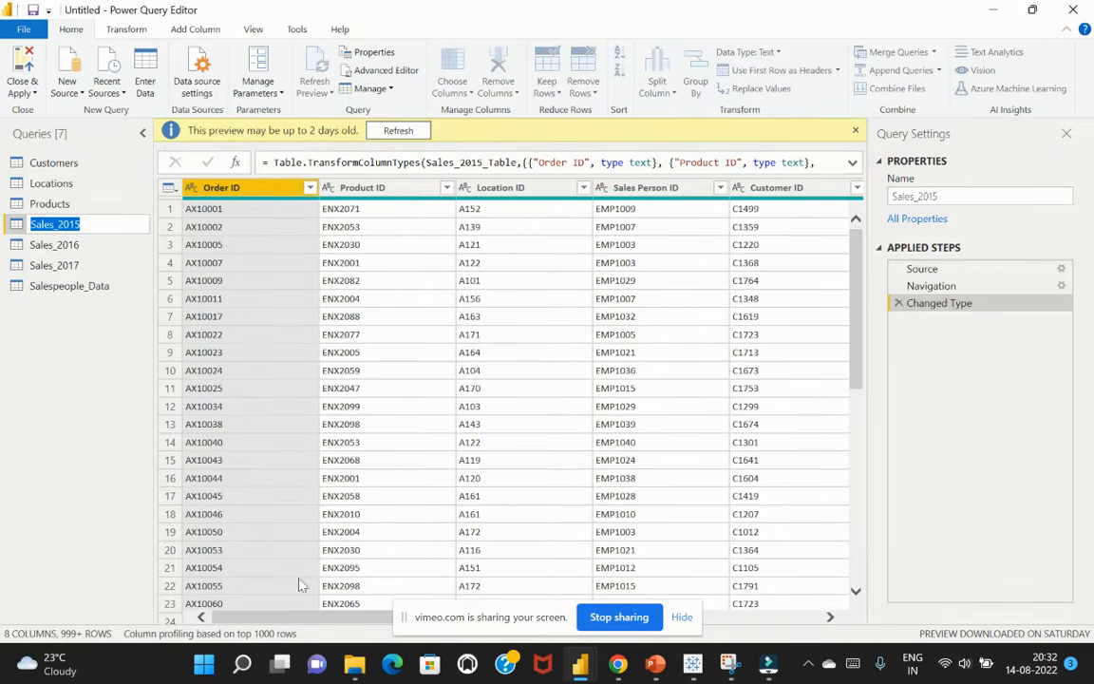
pyautogui.moveTo(327, 621); pyautogui.dragTo(480, 617)
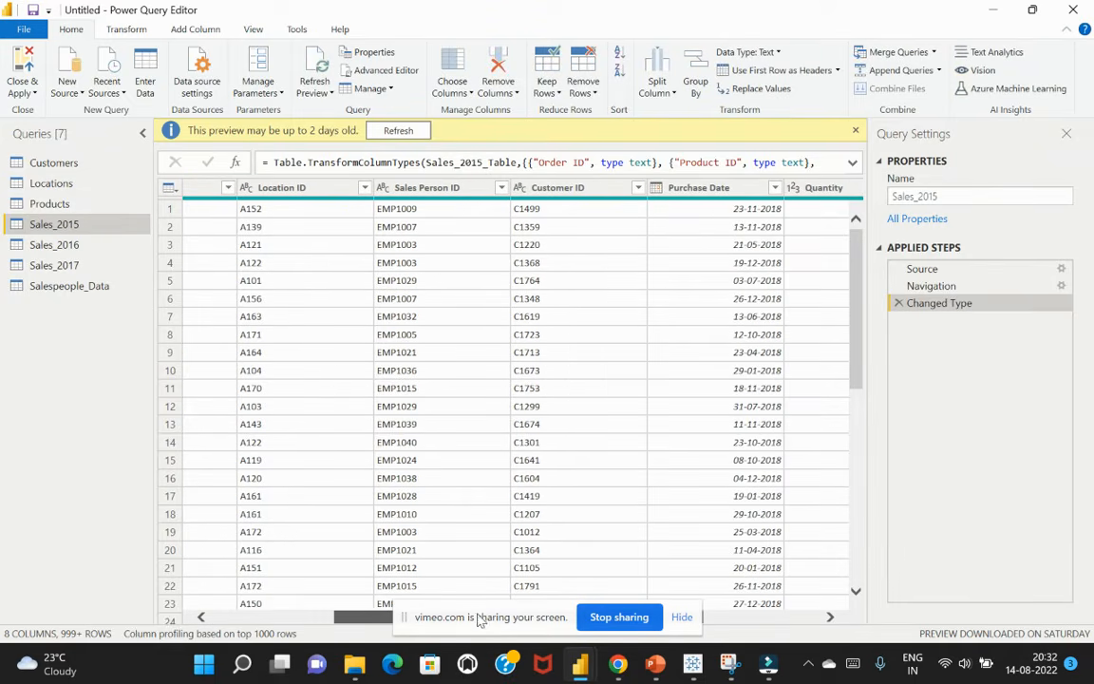
pyautogui.doubleClick(95, 224)
pyautogui.click(95, 224)
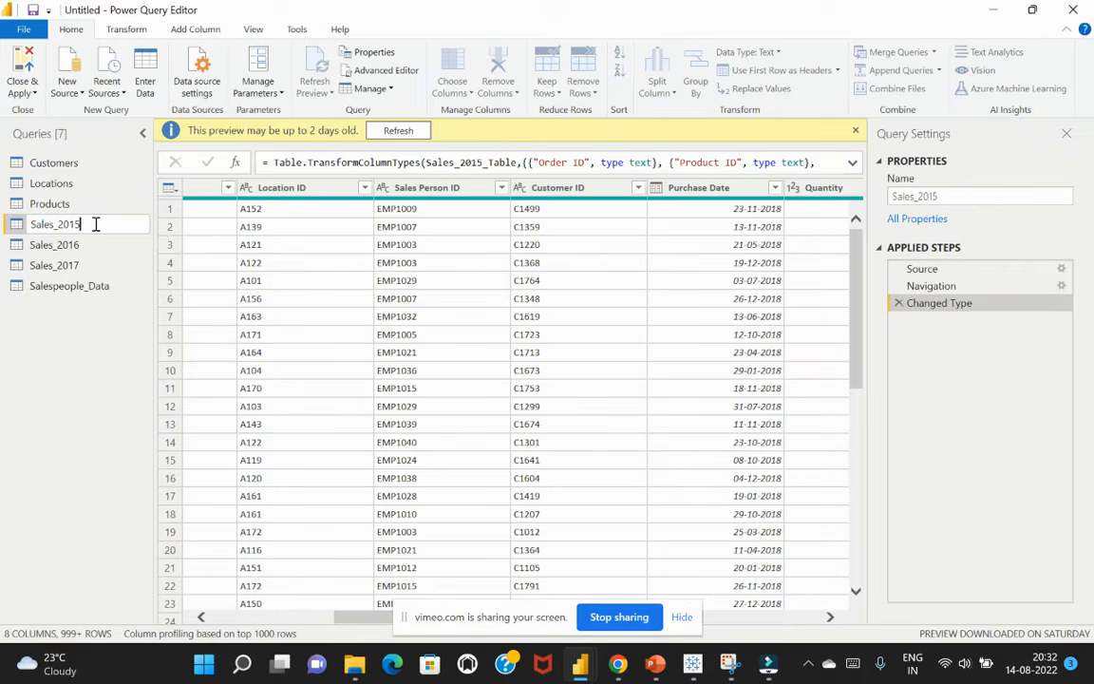
pyautogui.press('BackSpace')
pyautogui.write('8')
pyautogui.press('Return')
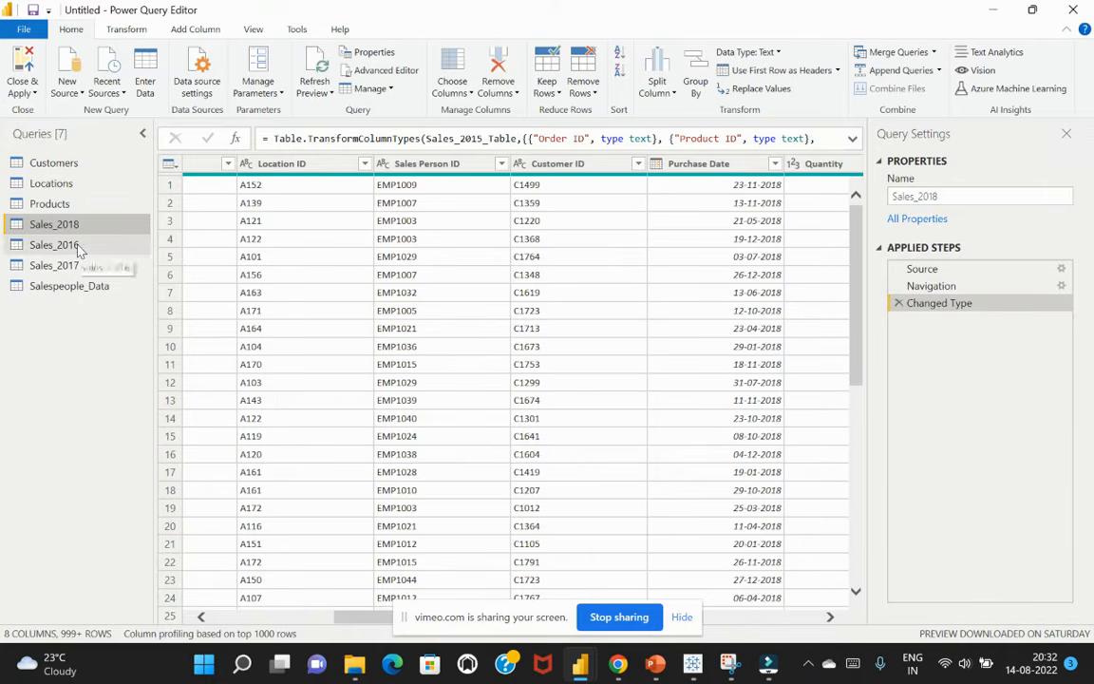
# Check the purchase dates in the Sales_2016 query and rename it as Sales_2019
pyautogui.click(88, 247)
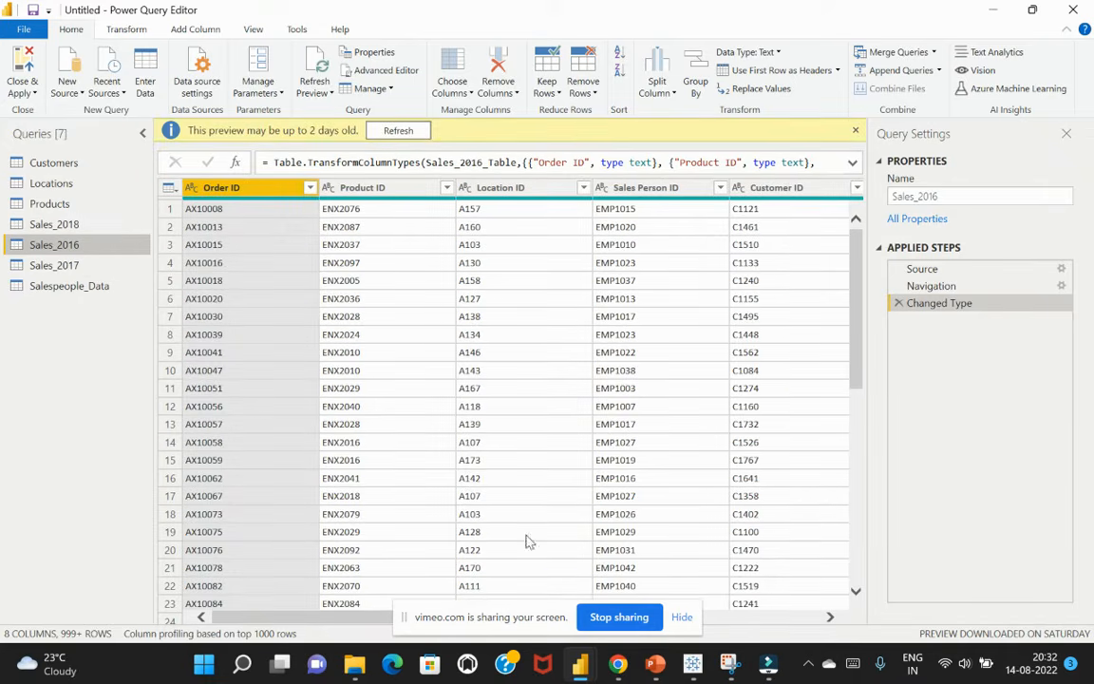
pyautogui.hscroll(5, 314, 561)
pyautogui.hscroll(3, 451, 622)
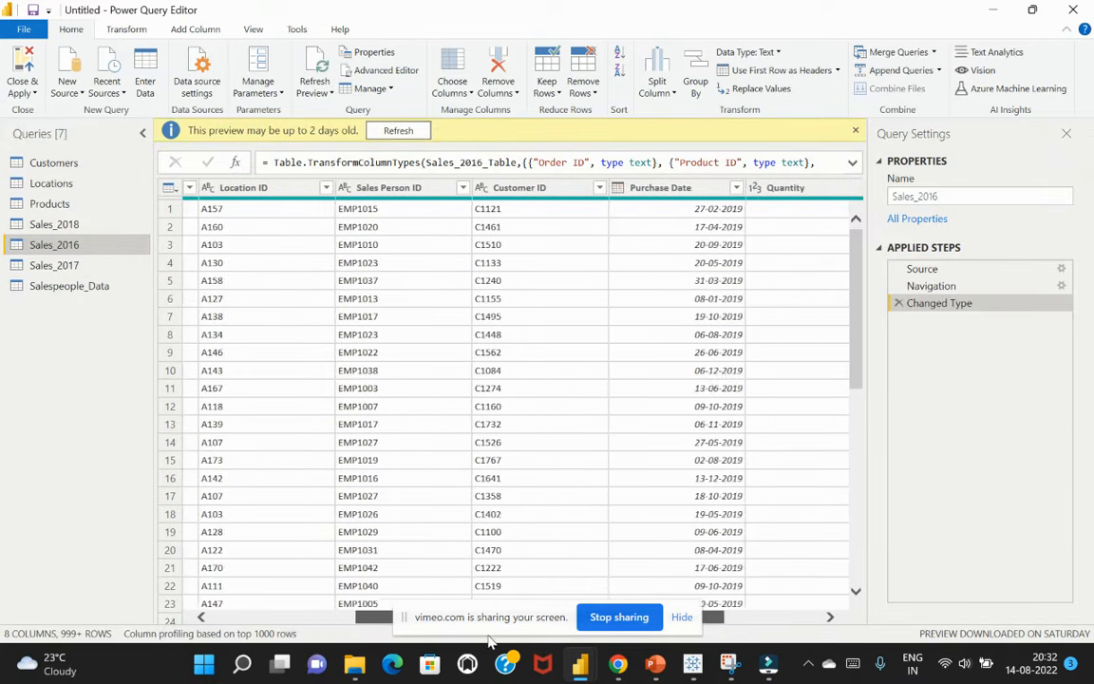
pyautogui.doubleClick(88, 245)
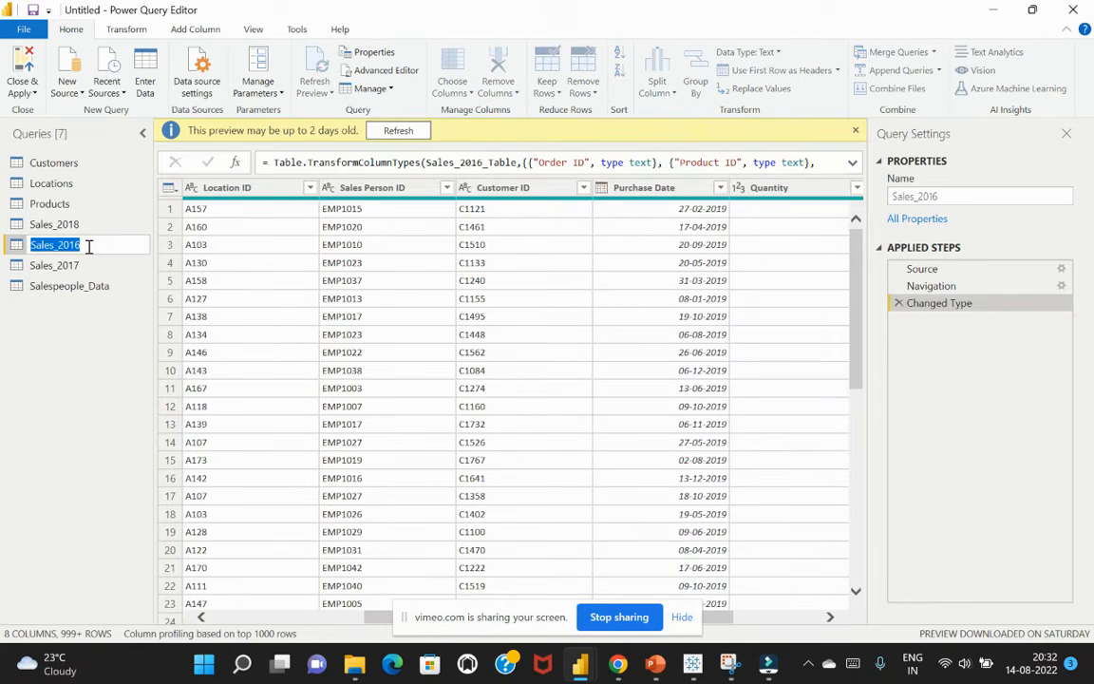
pyautogui.click(89, 245)
pyautogui.press('BackSpace')
pyautogui.write('9')
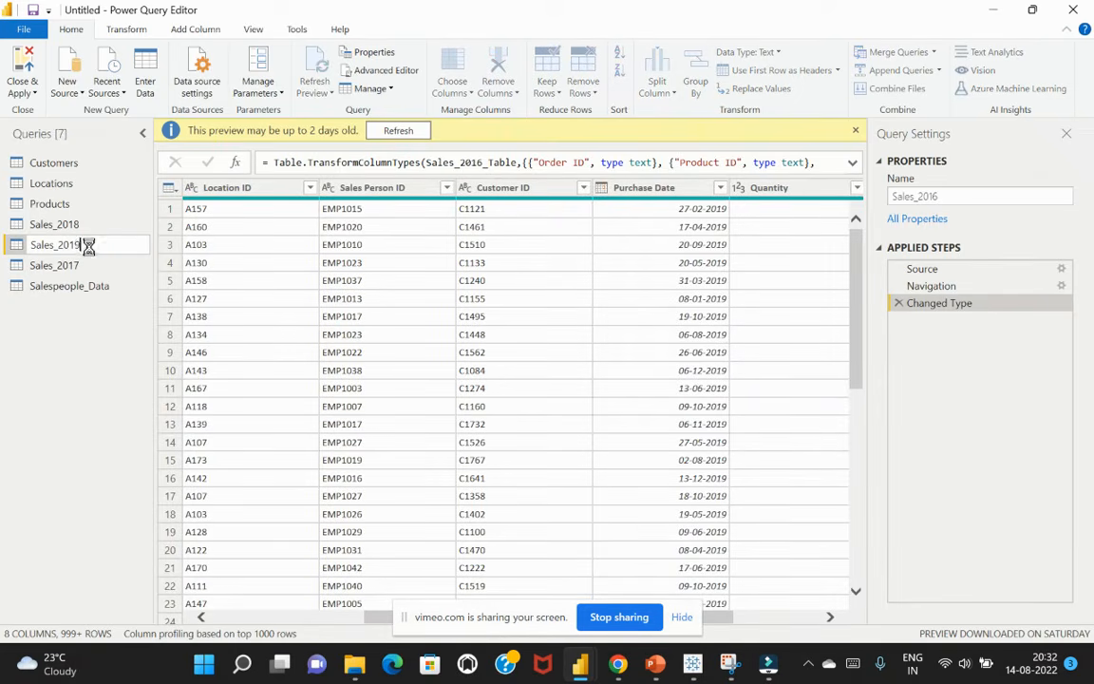
pyautogui.press('Return')
# Rename the Sales_2017 query as Sales_2020
pyautogui.doubleClick(96, 265)
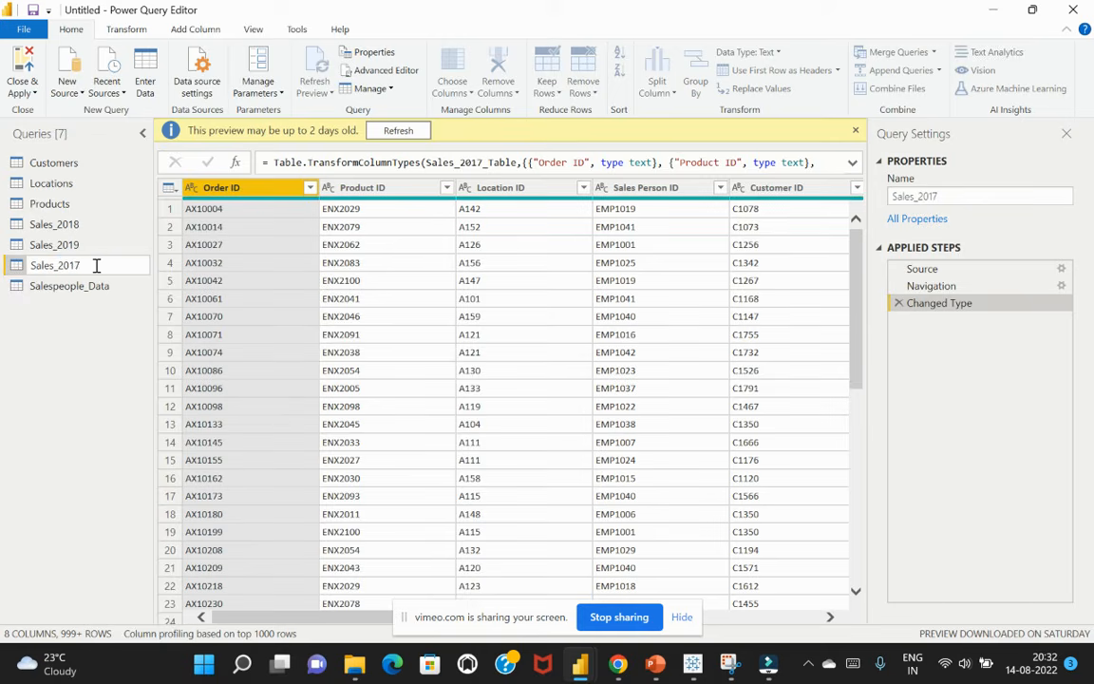
pyautogui.click(86, 264)
pyautogui.moveTo(86, 264); pyautogui.dragTo(71, 264)
pyautogui.write('20')
pyautogui.press('Return')
# Rename the Salespeople_Data query as Salespeople
pyautogui.click(84, 296)
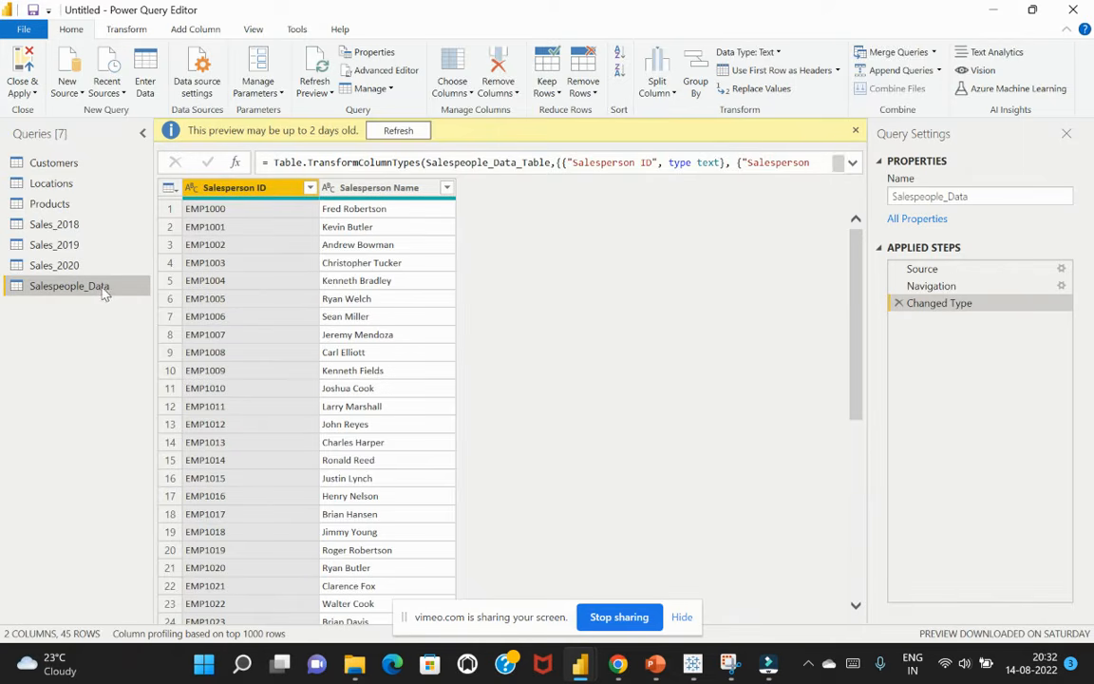
pyautogui.doubleClick(110, 287)
pyautogui.click(119, 287)
pyautogui.moveTo(119, 287); pyautogui.dragTo(85, 287)
pyautogui.press('BackSpace')
pyautogui.press('Return')
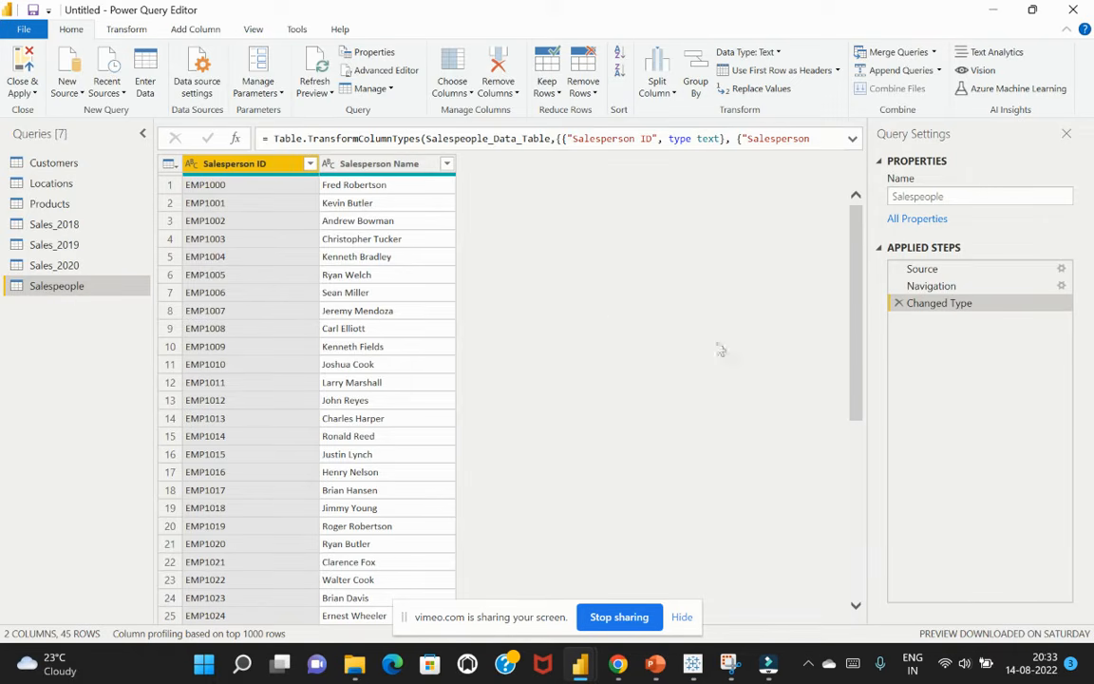
# Rename the Cost column in the Products query as Product Cost
pyautogui.click(53, 163)
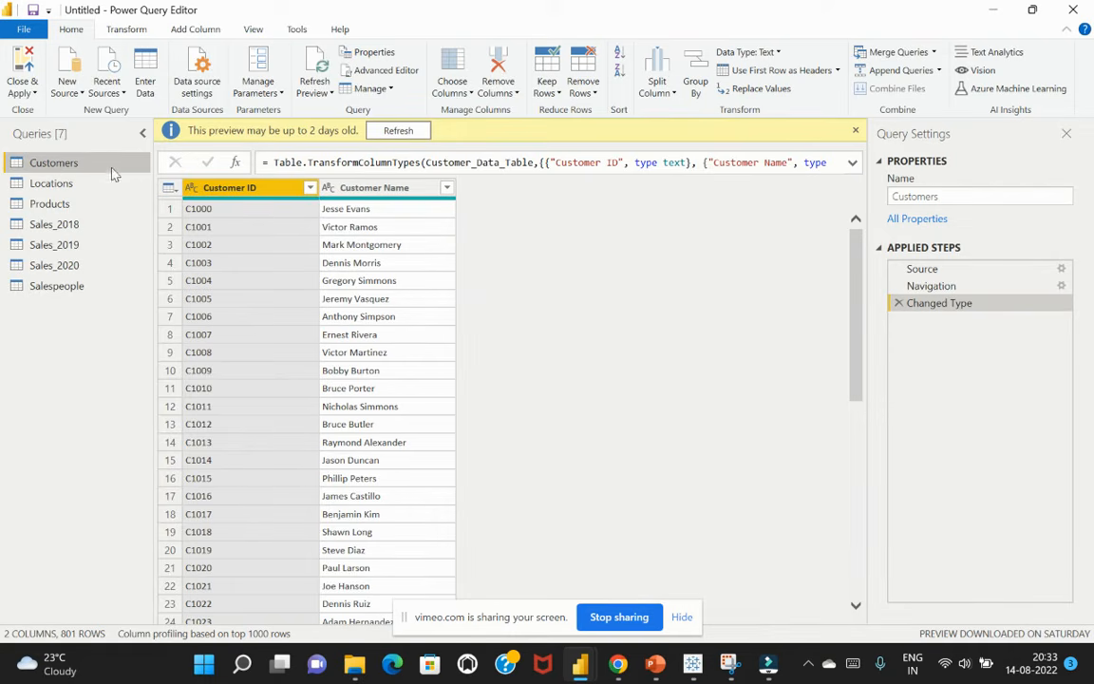
pyautogui.click(73, 211)
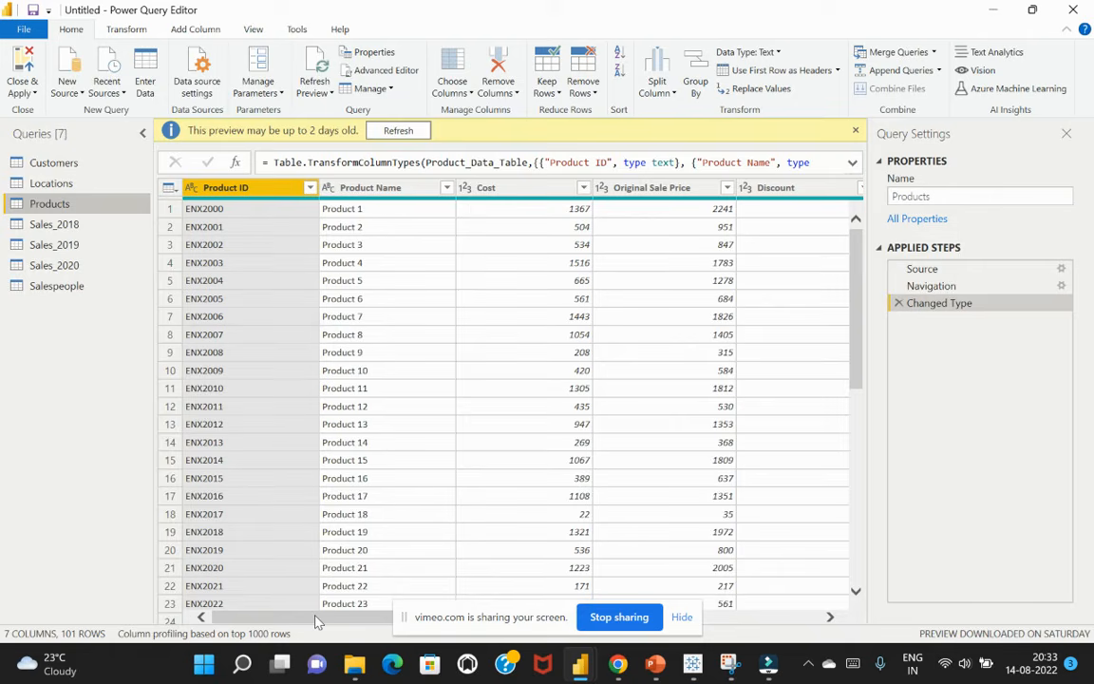
pyautogui.moveTo(316, 622); pyautogui.dragTo(337, 614)
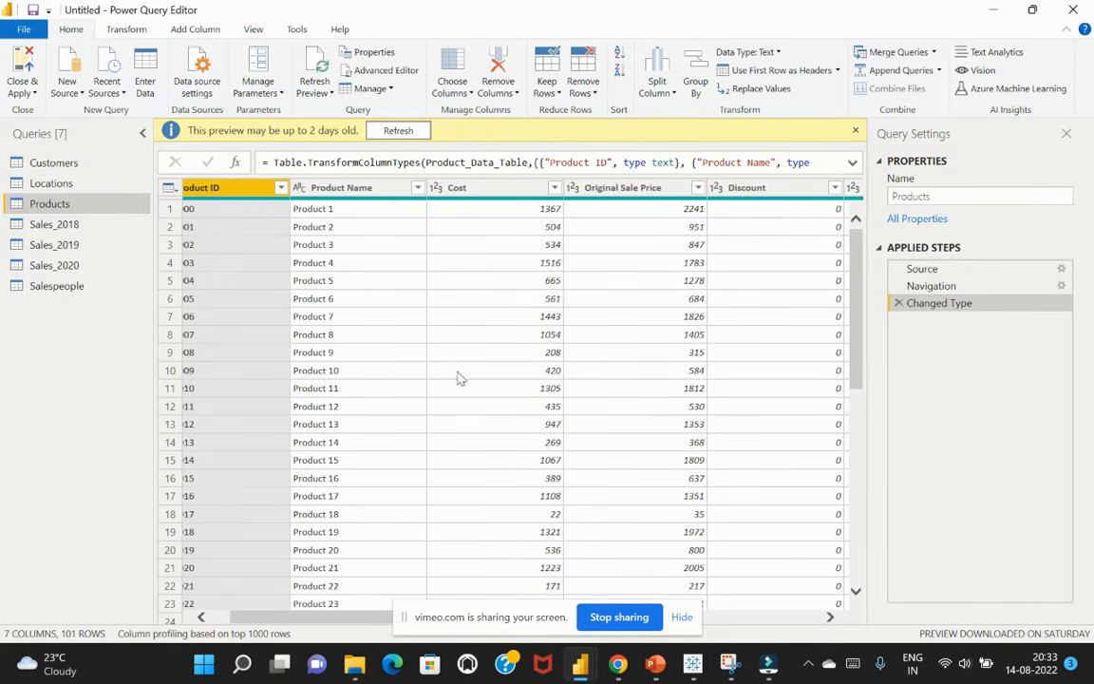
pyautogui.click(470, 193)
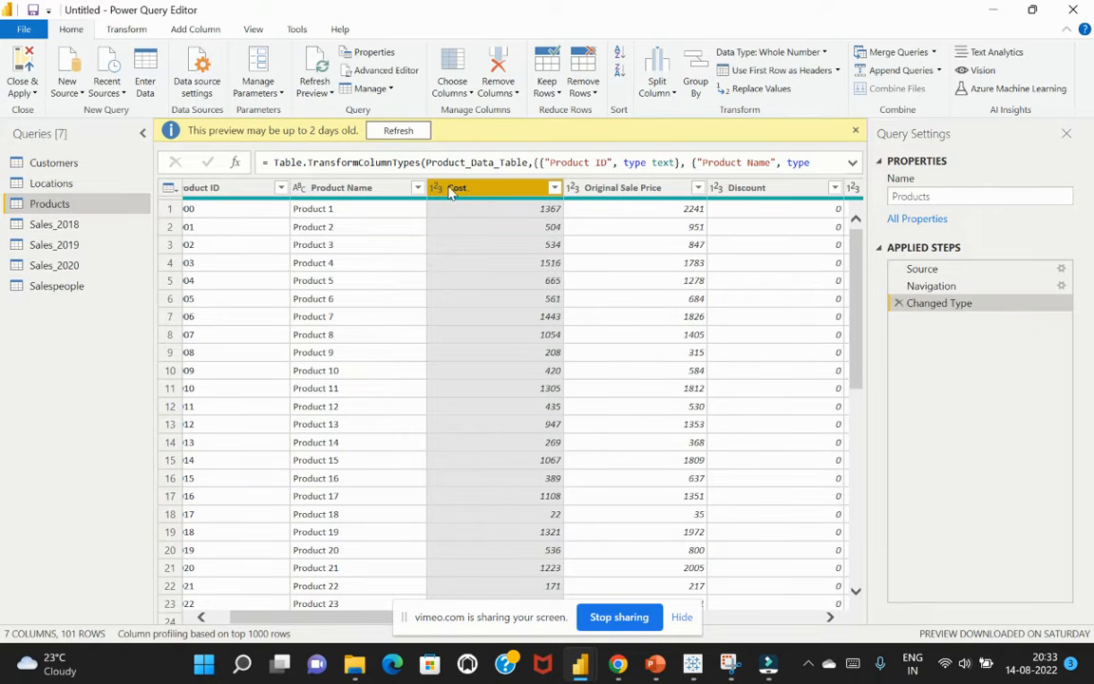
pyautogui.doubleClick(451, 189)
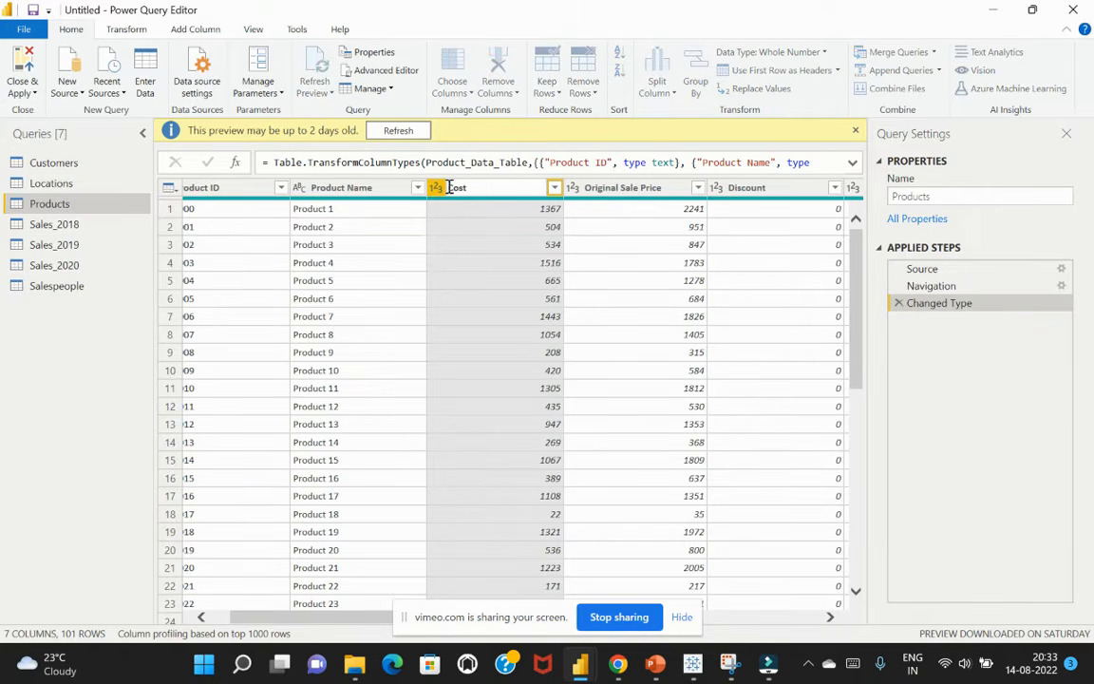
pyautogui.write('Product')
pyautogui.press('Return')
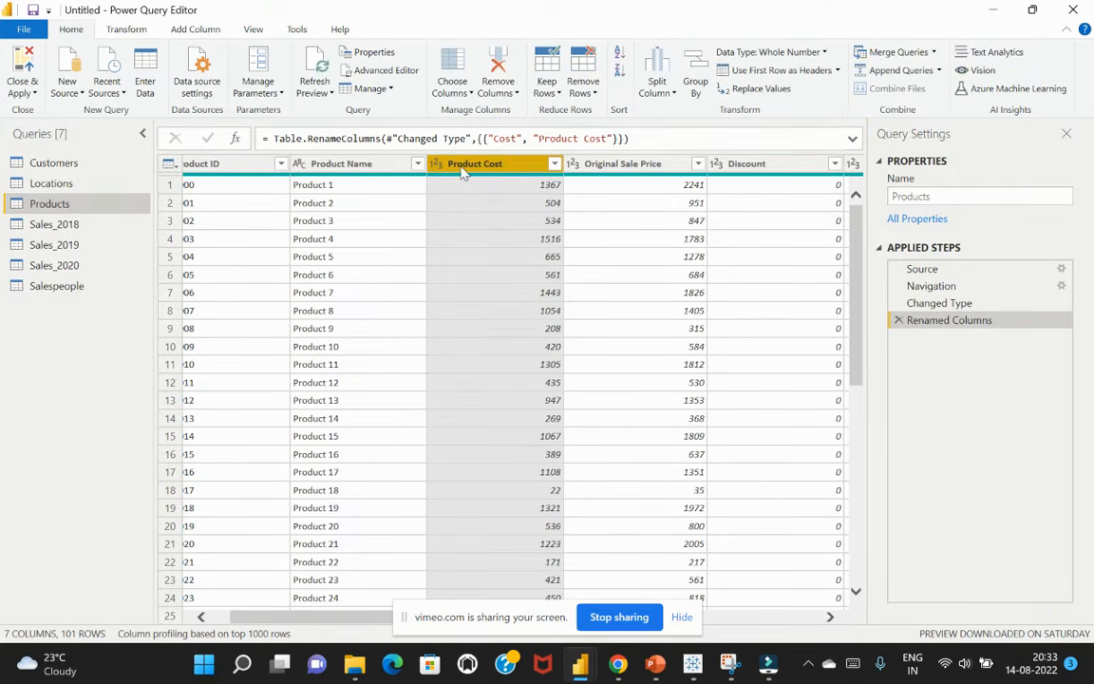
pyautogui.doubleClick(465, 165)
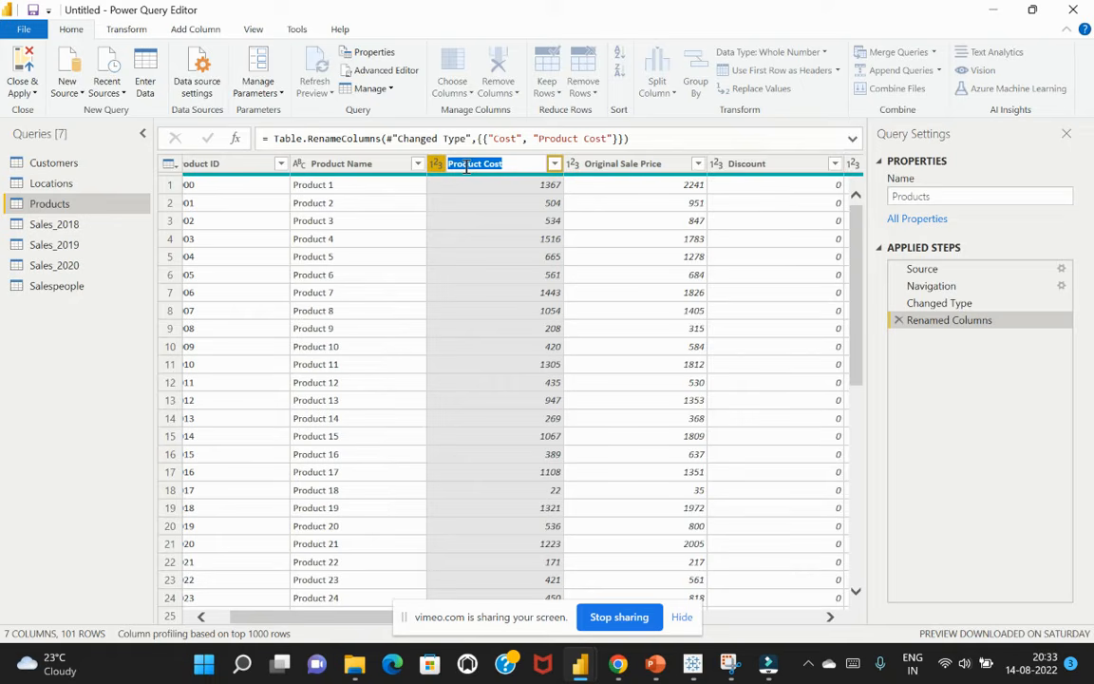
pyautogui.click(511, 166)
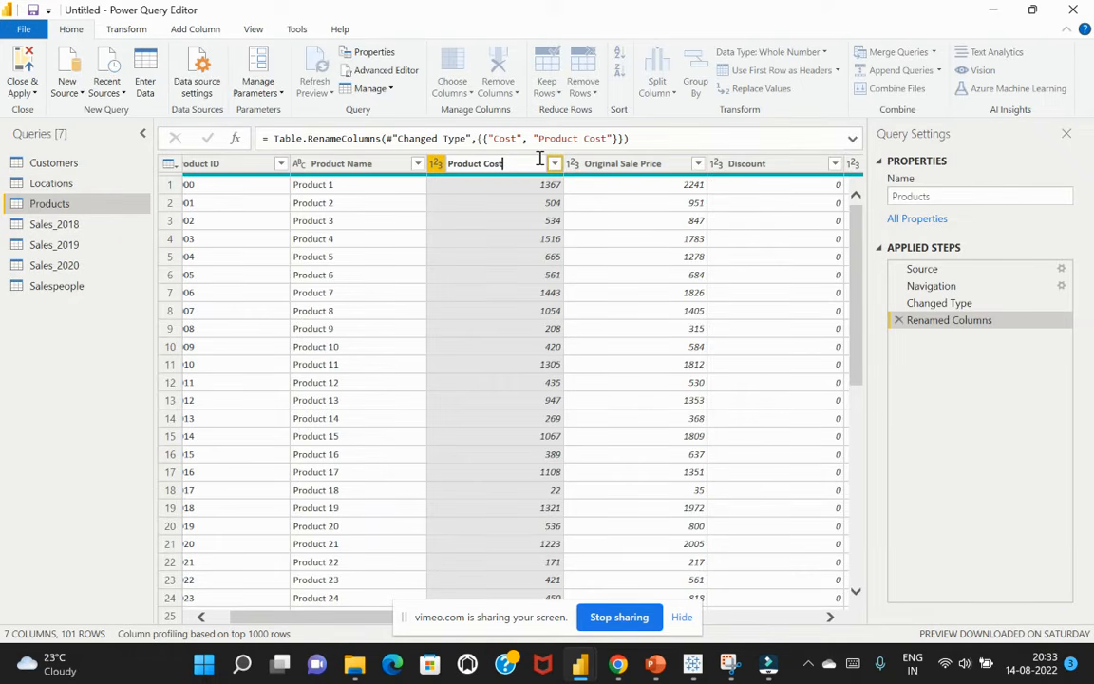
pyautogui.click(87, 406)
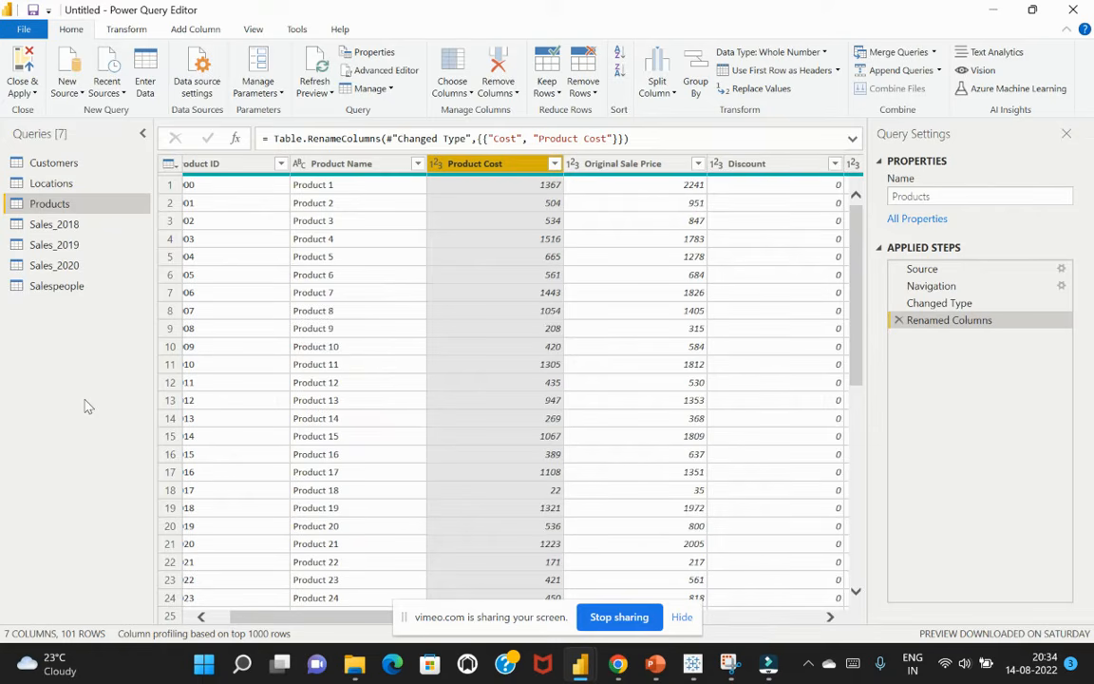
pyautogui.moveTo(361, 615); pyautogui.dragTo(164, 582)
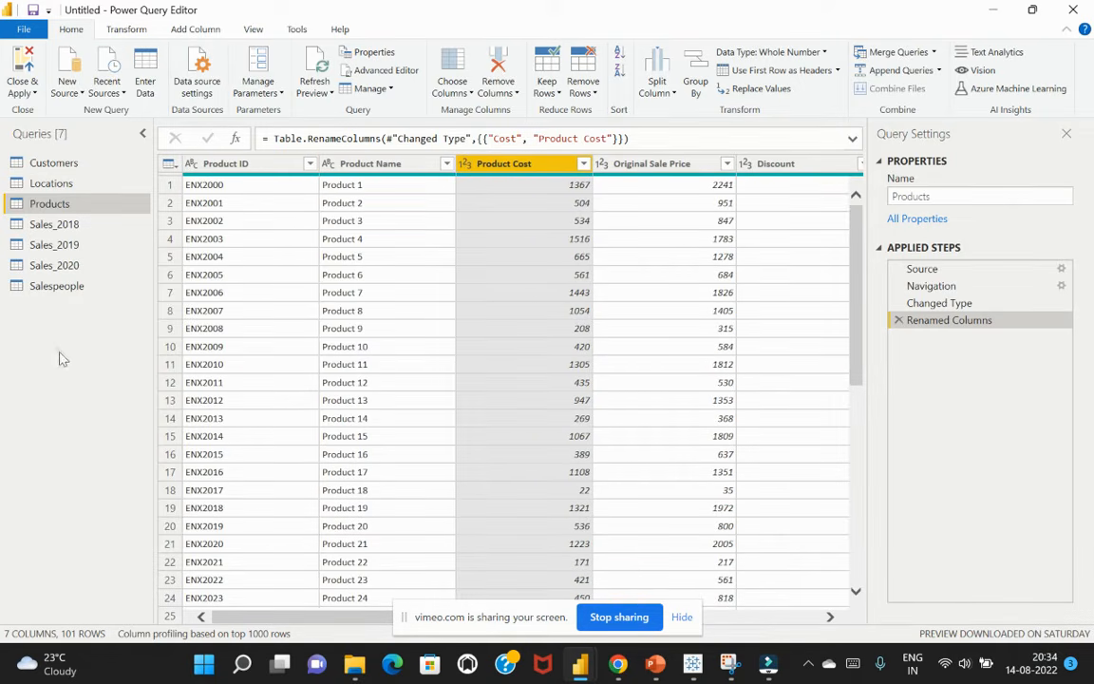
# Examine the columns of the Locations query and the cleanup and text formatting options available for its State column
pyautogui.click(70, 187)
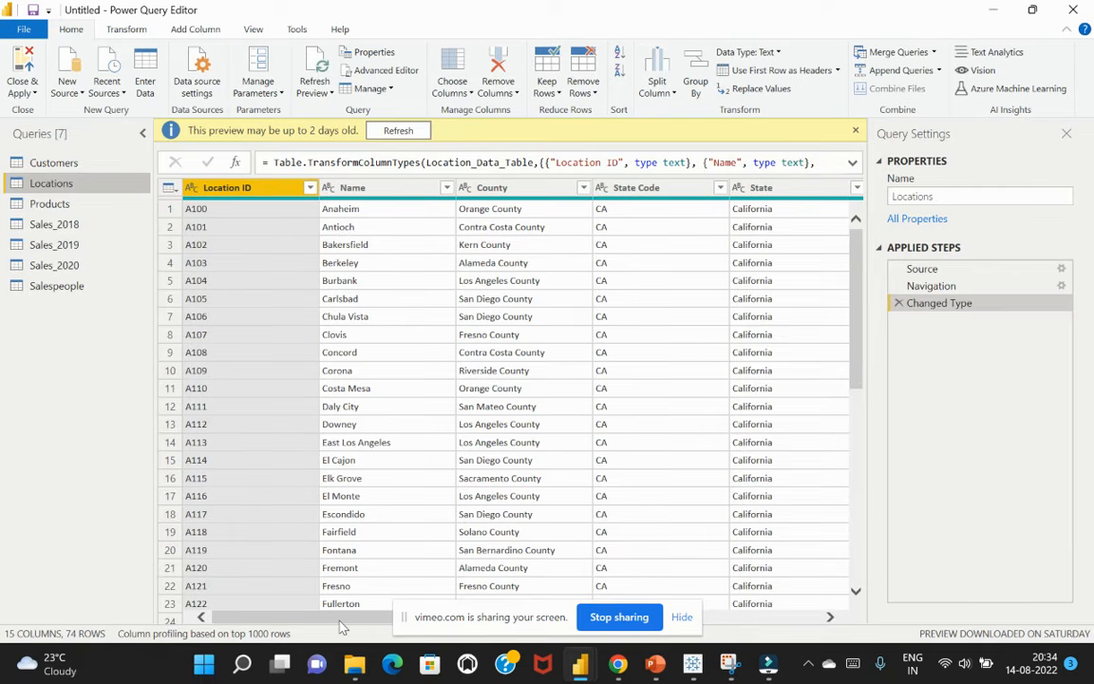
pyautogui.moveTo(342, 627); pyautogui.dragTo(426, 625)
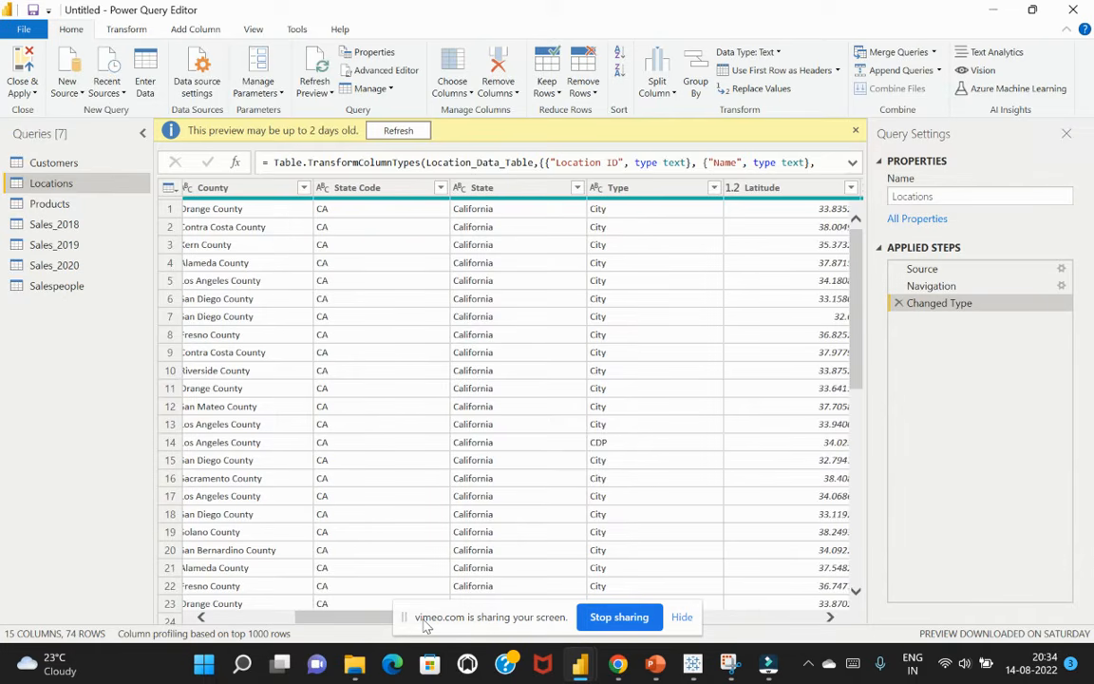
pyautogui.click(537, 194)
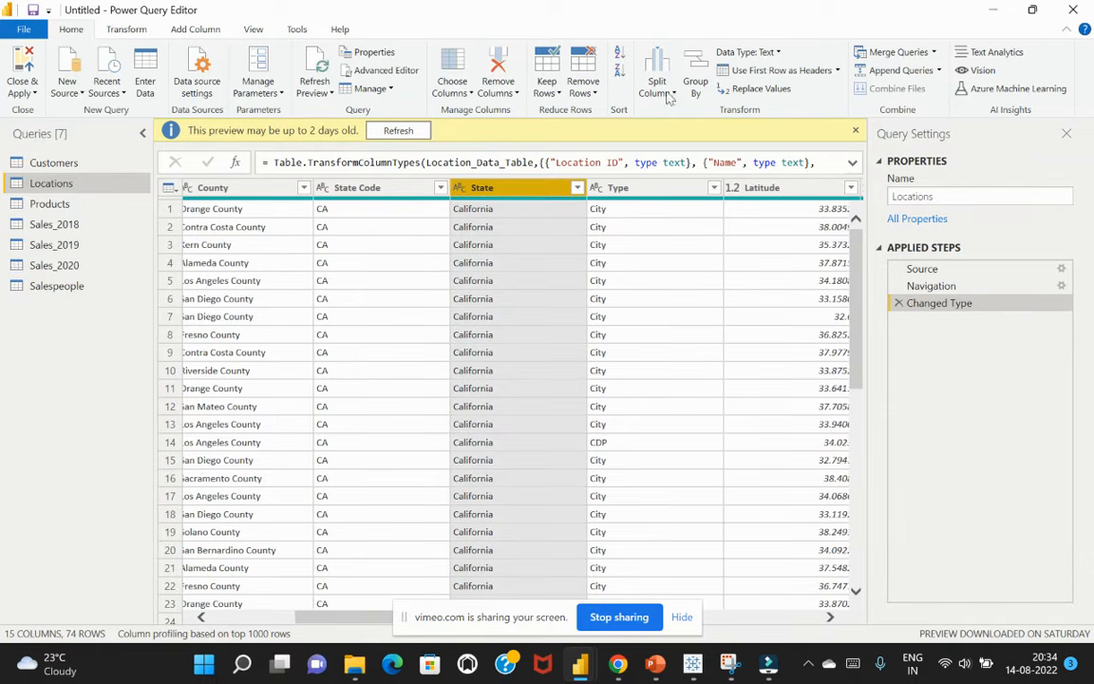
pyautogui.click(858, 133)
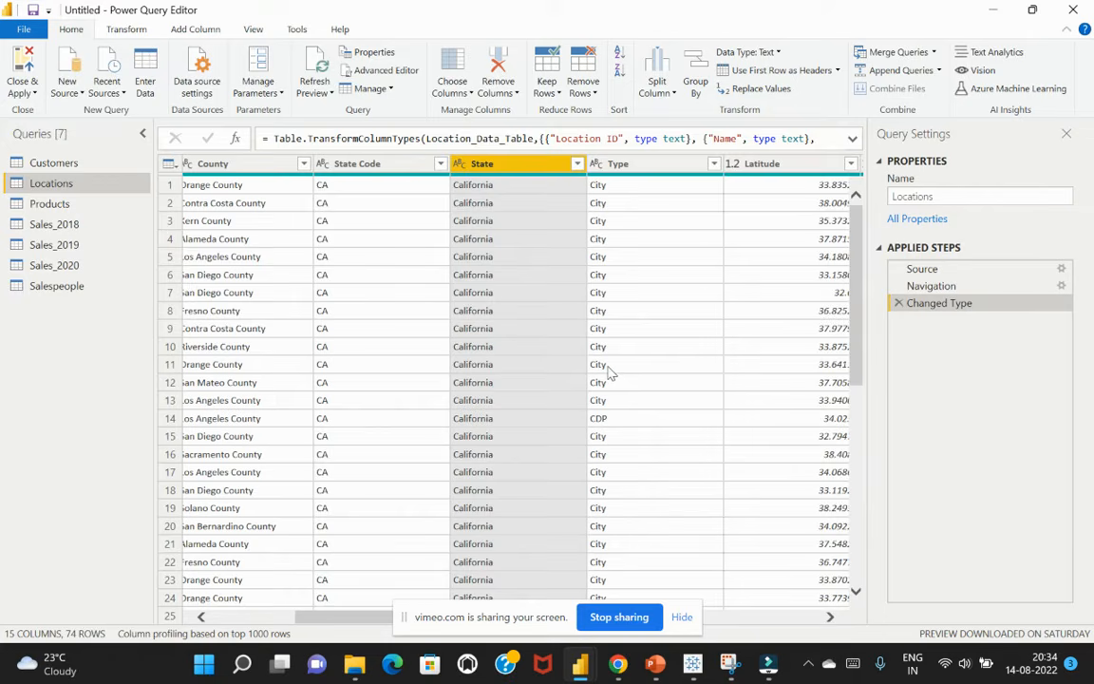
pyautogui.rightClick(513, 167)
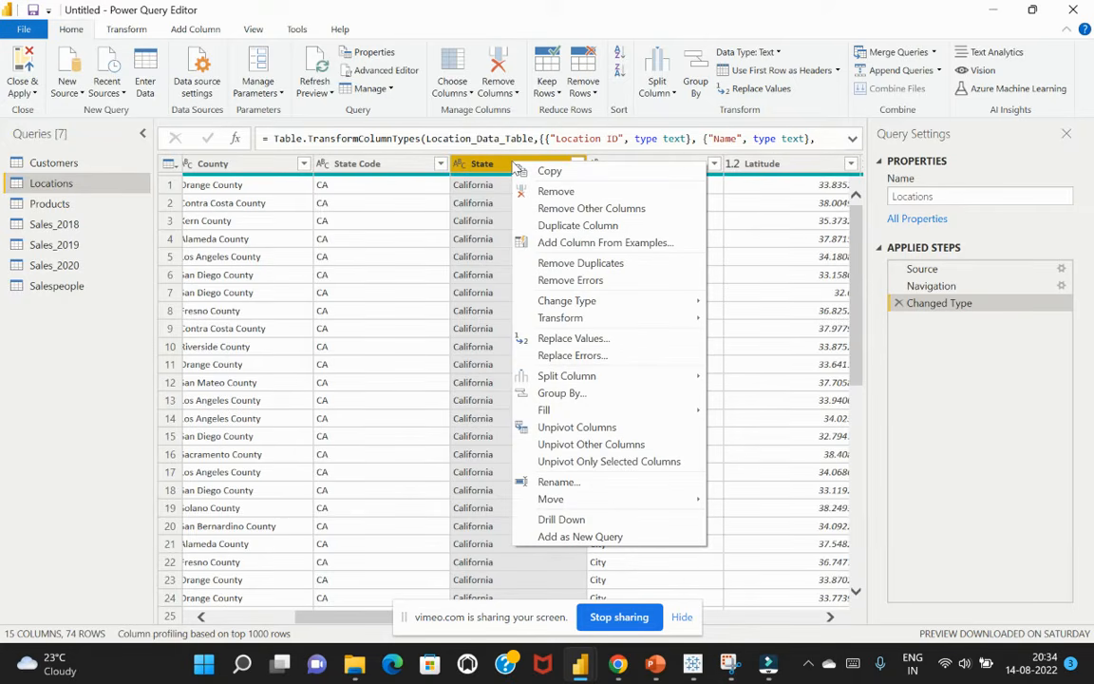
pyautogui.click(931, 411)
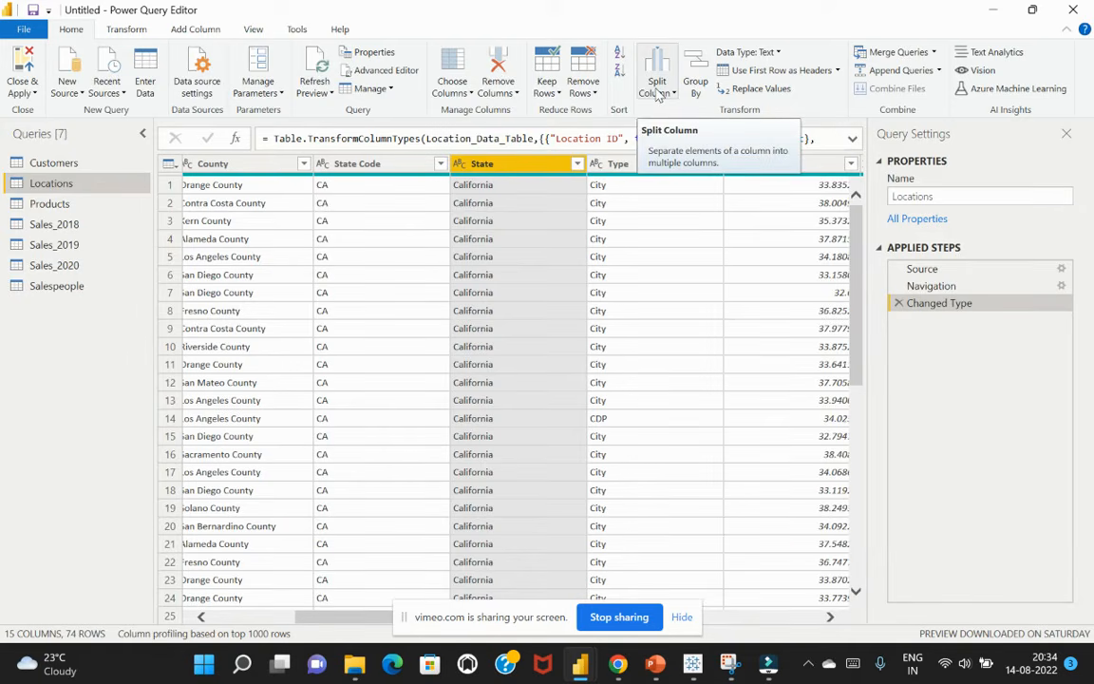
pyautogui.click(125, 30)
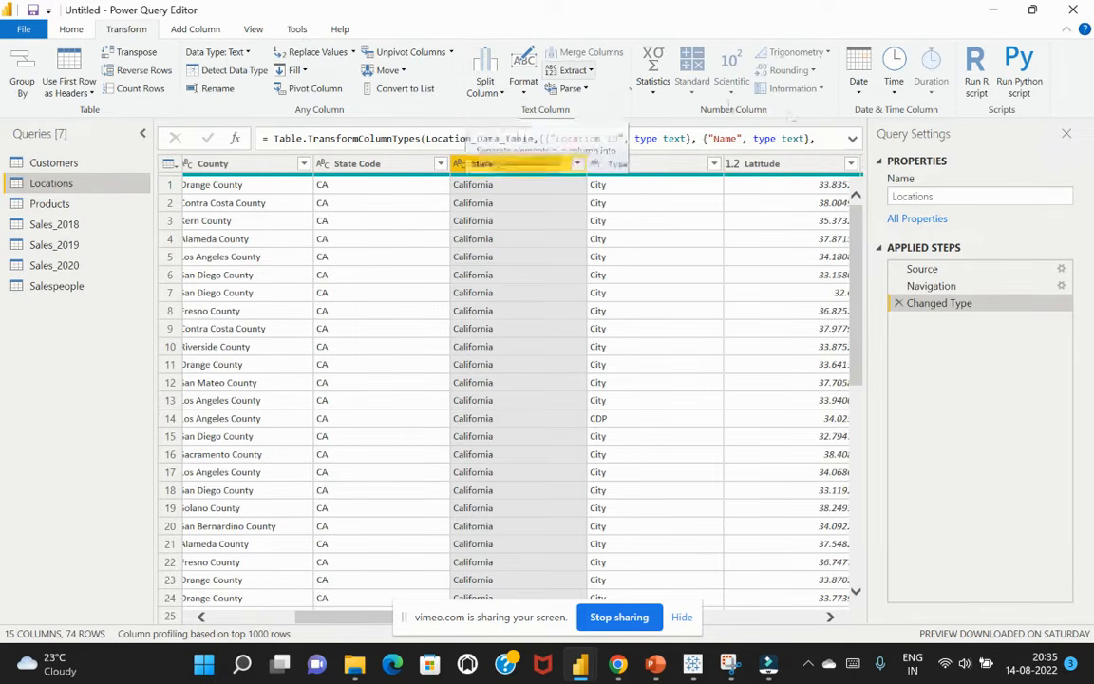
pyautogui.click(525, 90)
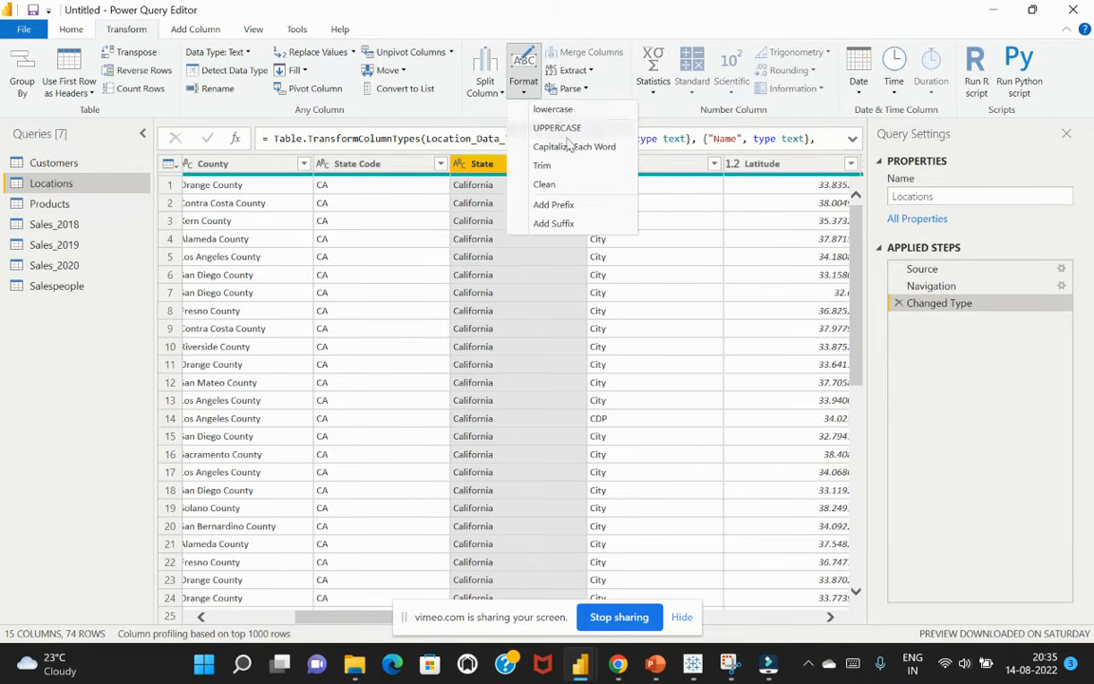
pyautogui.click(661, 111)
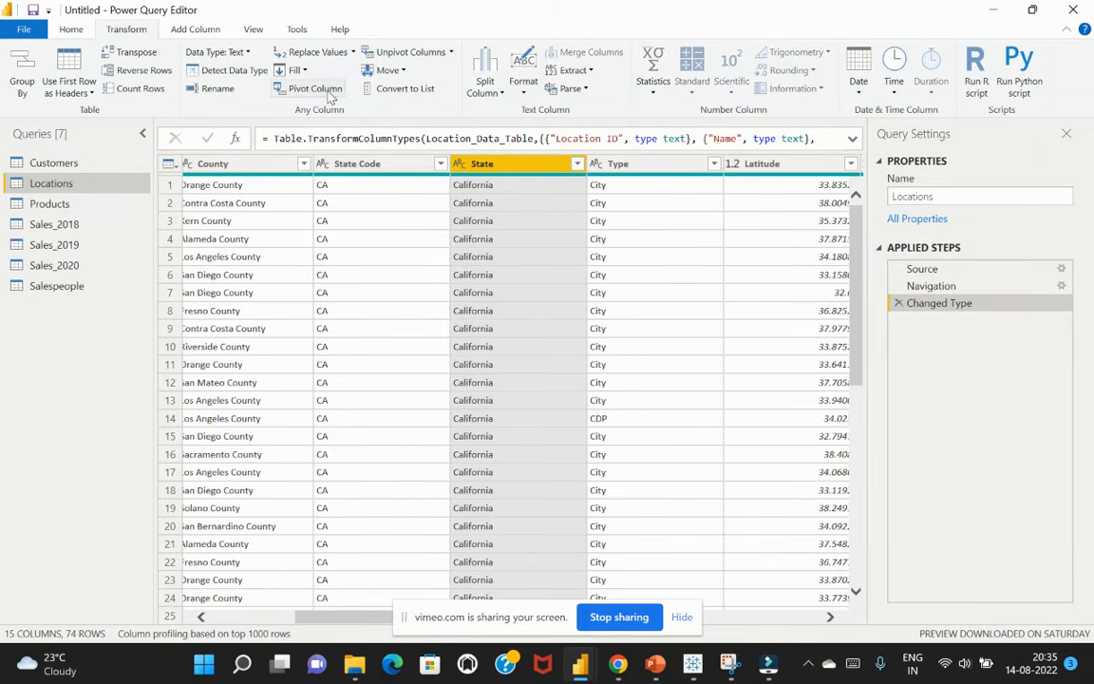
pyautogui.click(525, 239)
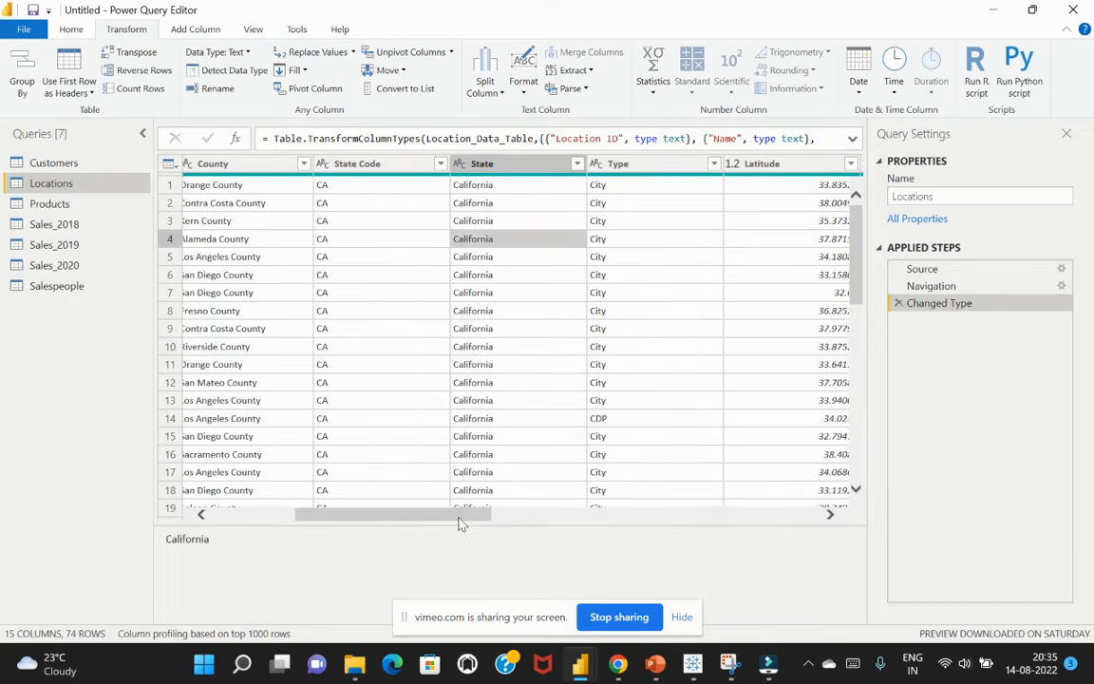
pyautogui.moveTo(458, 520); pyautogui.dragTo(541, 525)
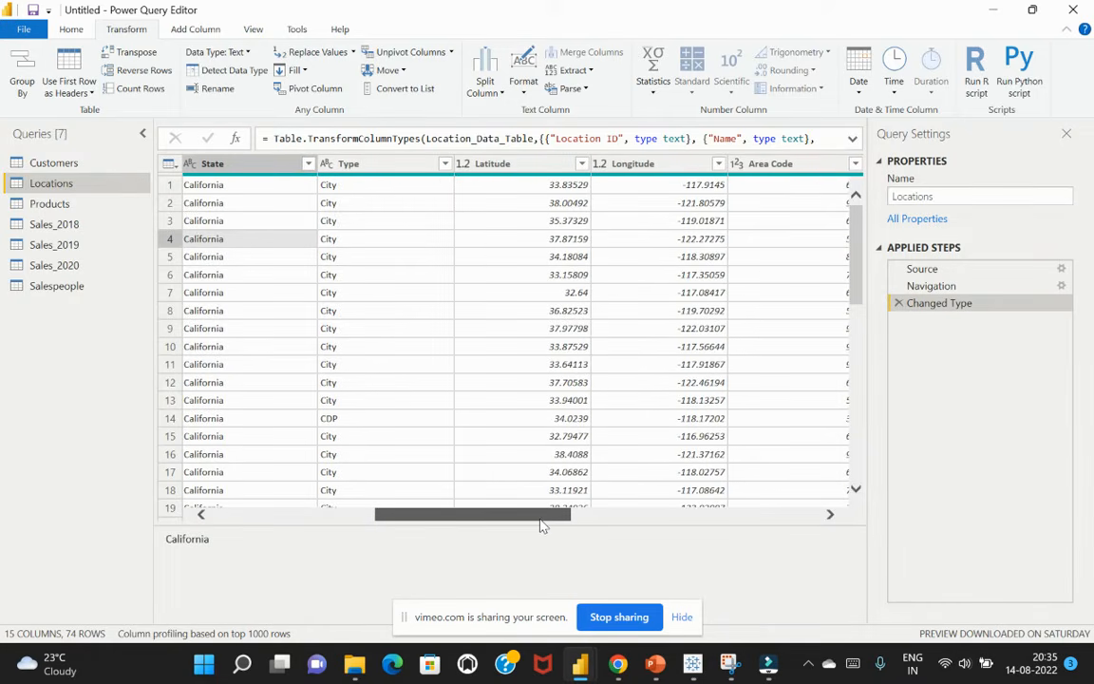
pyautogui.moveTo(542, 526); pyautogui.dragTo(455, 537)
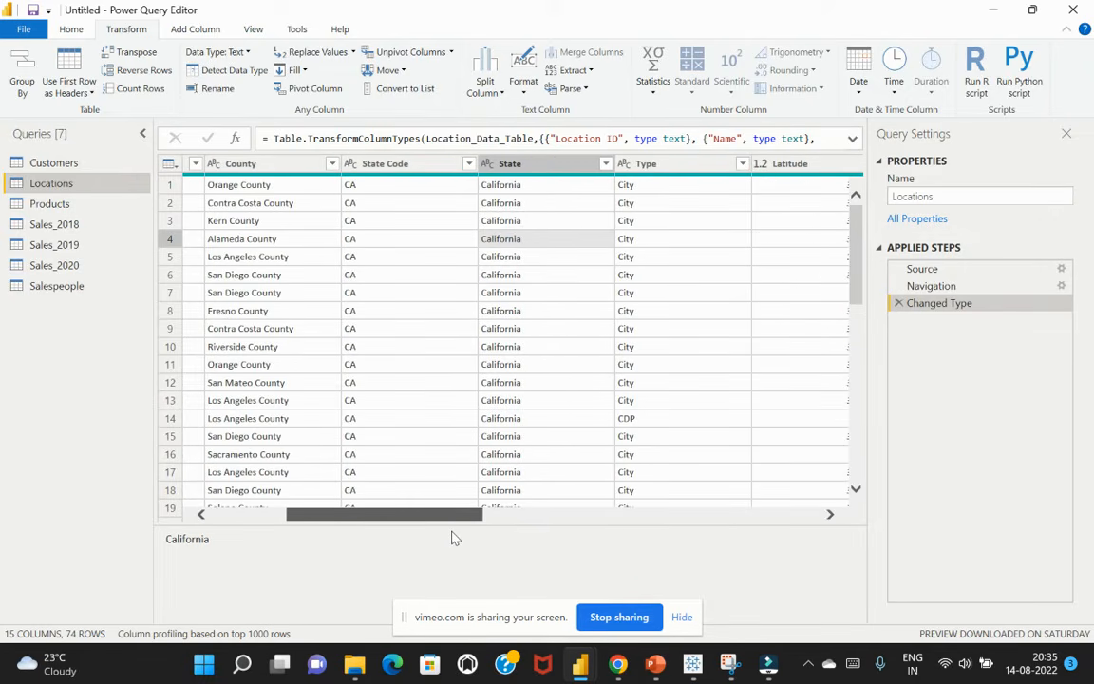
# Remove the Area Code, Households, Median Income, Land Area and Water Area columns from the Locations query and check the remaining columns
pyautogui.moveTo(455, 538); pyautogui.dragTo(650, 518)
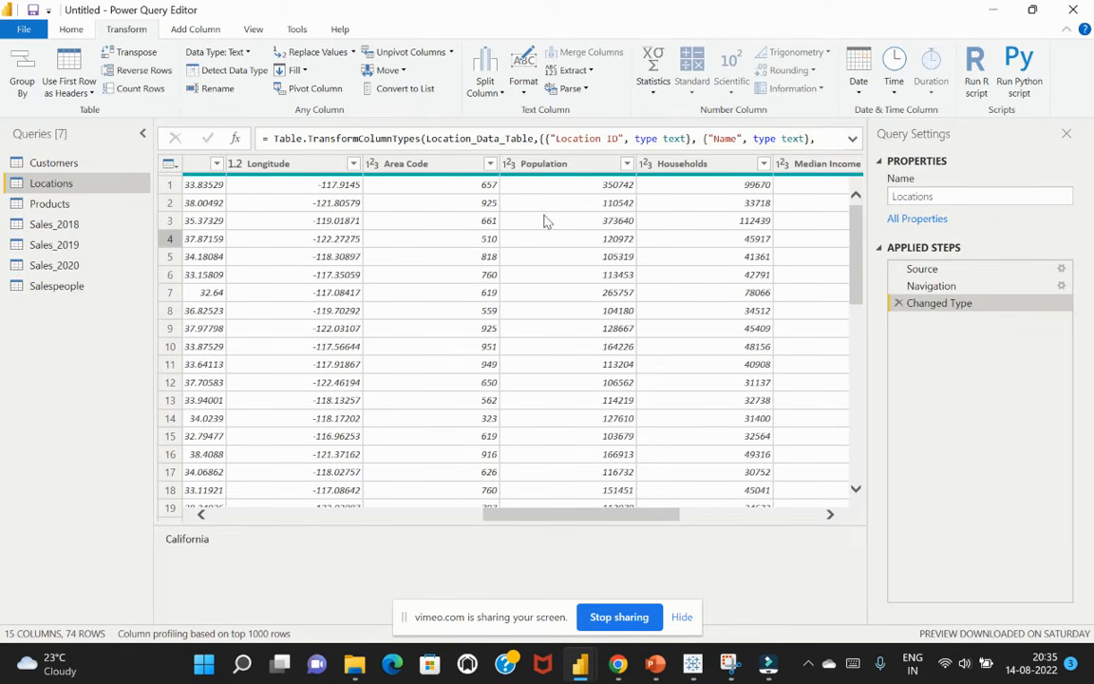
pyautogui.click(420, 164)
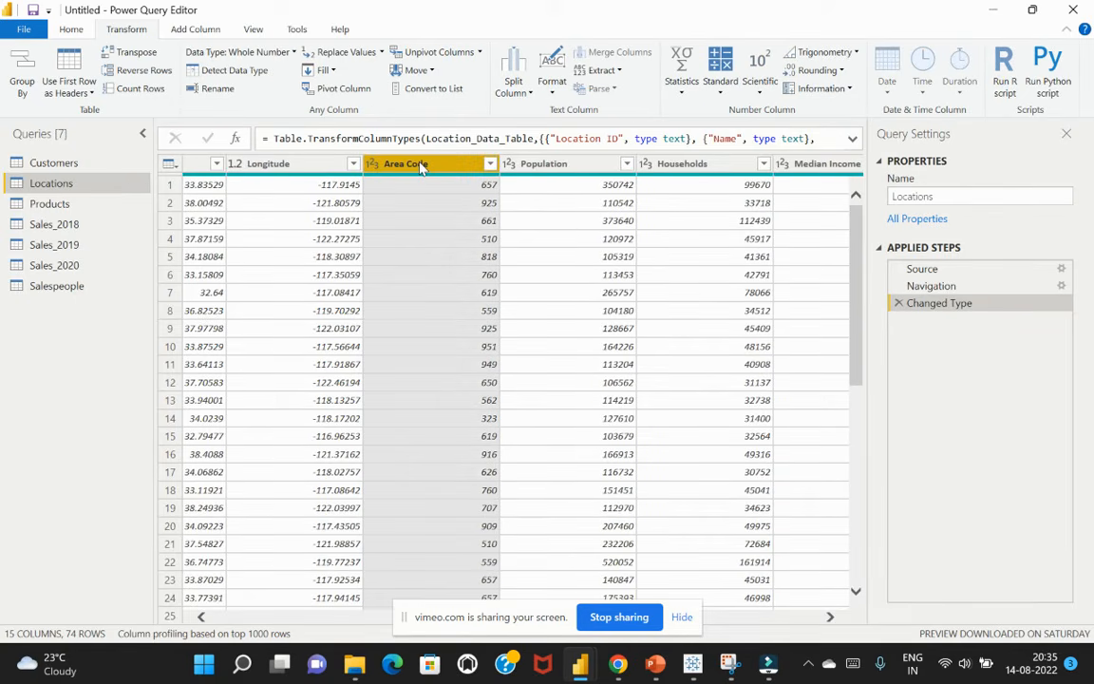
pyautogui.click(832, 619)
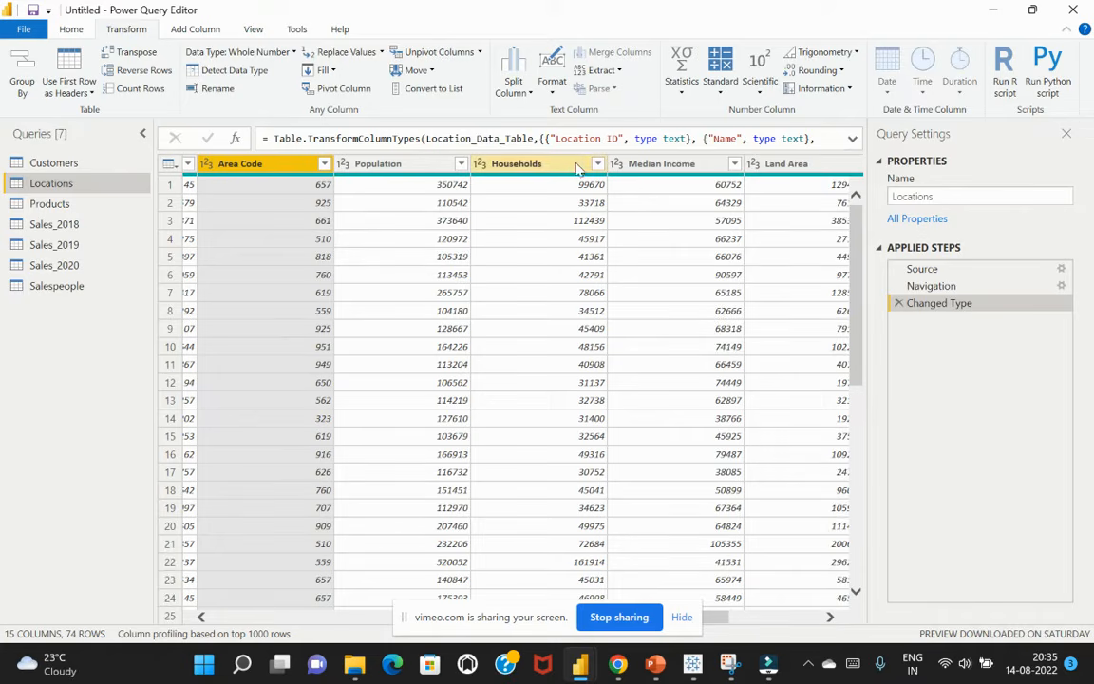
pyautogui.keyDown('ctrl'); pyautogui.click(517, 164); pyautogui.keyUp('ctrl')
pyautogui.keyDown('ctrl'); pyautogui.click(665, 163); pyautogui.keyUp('ctrl')
pyautogui.keyDown('ctrl'); pyautogui.click(765, 165); pyautogui.keyUp('ctrl')
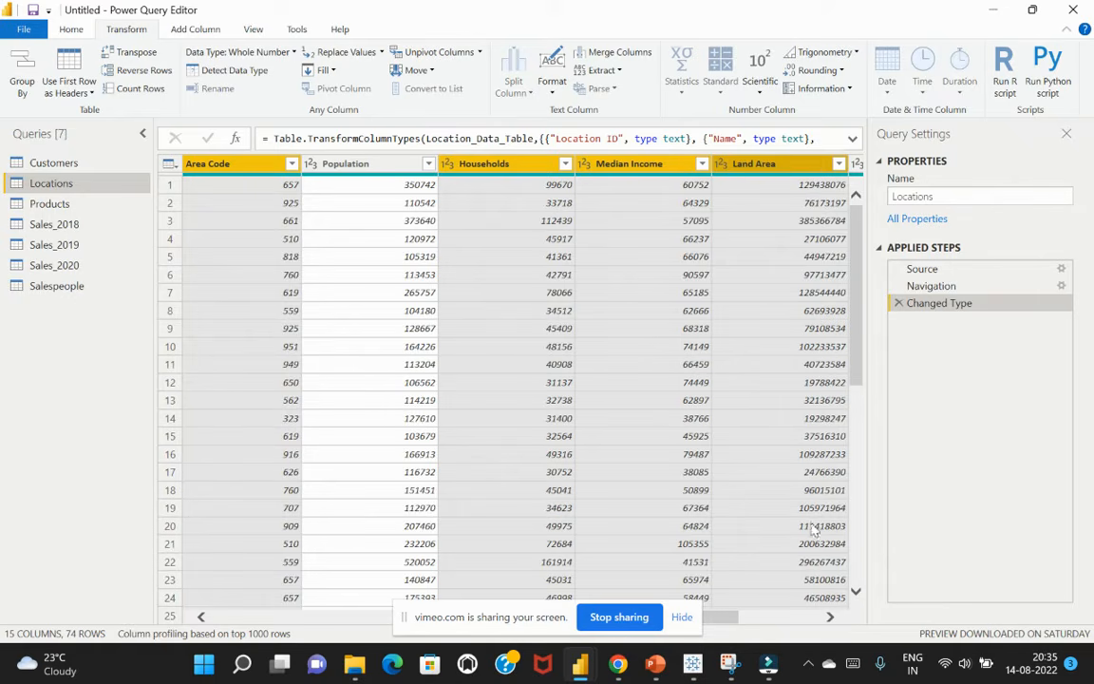
pyautogui.click(831, 619)
pyautogui.click(830, 620)
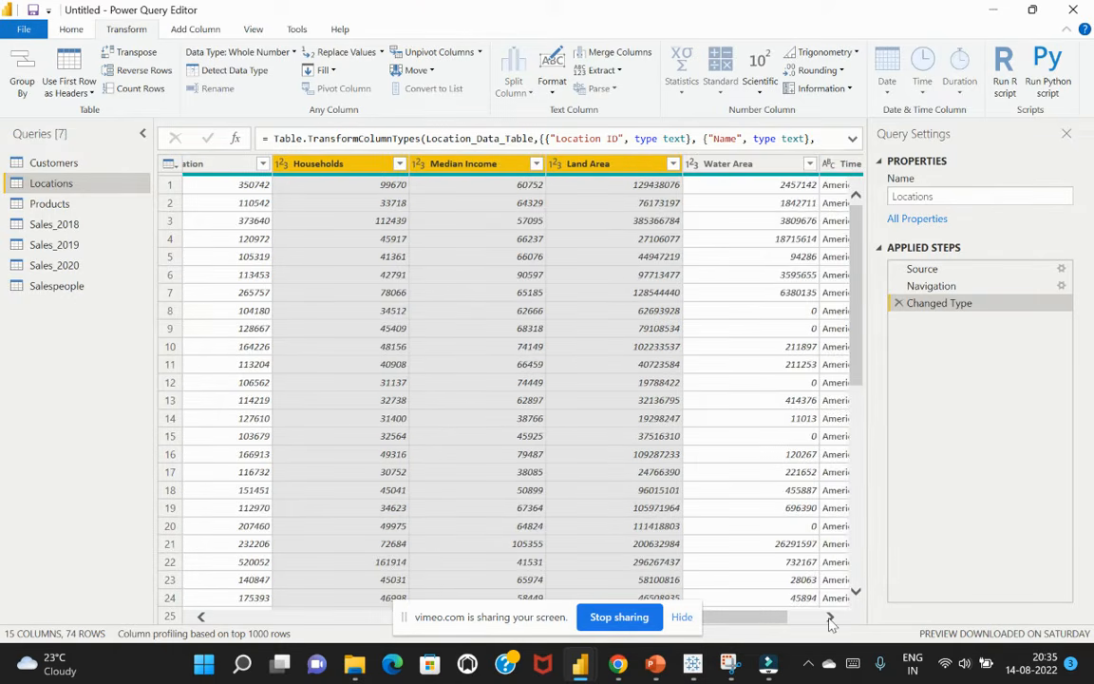
pyautogui.click(830, 619)
pyautogui.keyDown('ctrl'); pyautogui.click(671, 164); pyautogui.keyUp('ctrl')
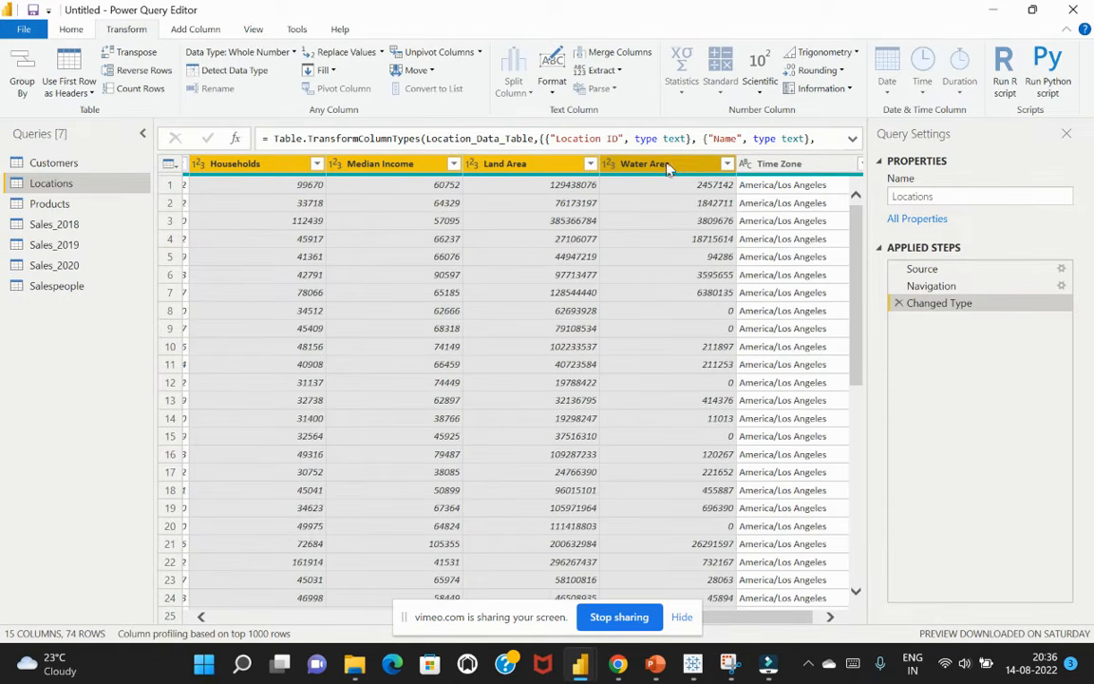
pyautogui.rightClick(664, 163)
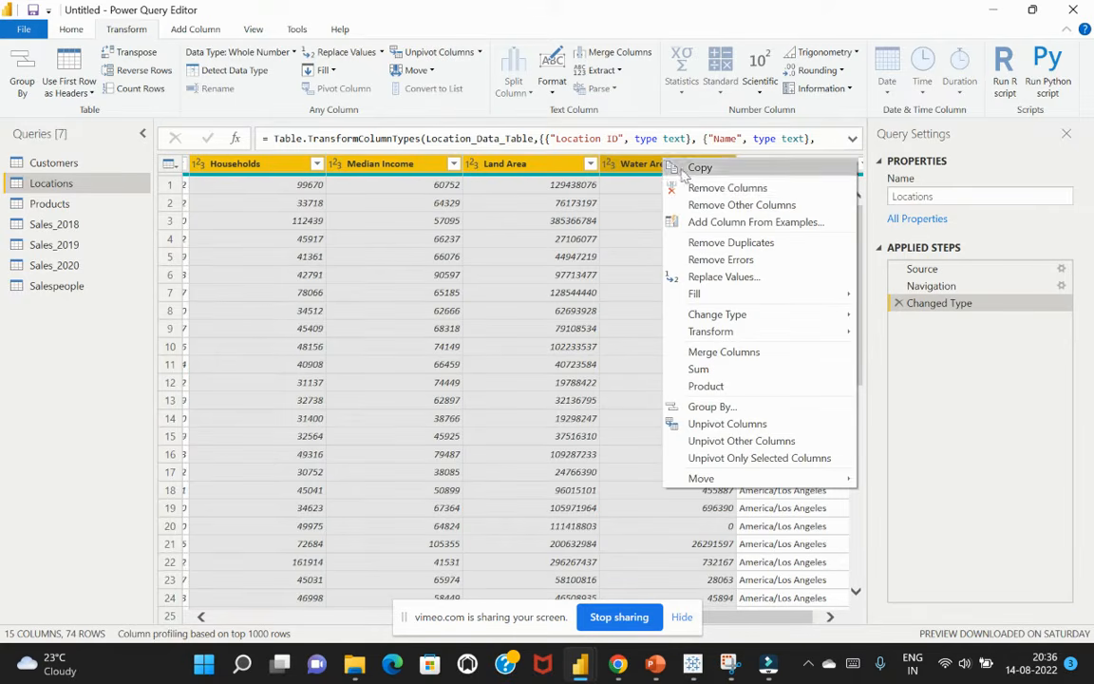
pyautogui.click(701, 189)
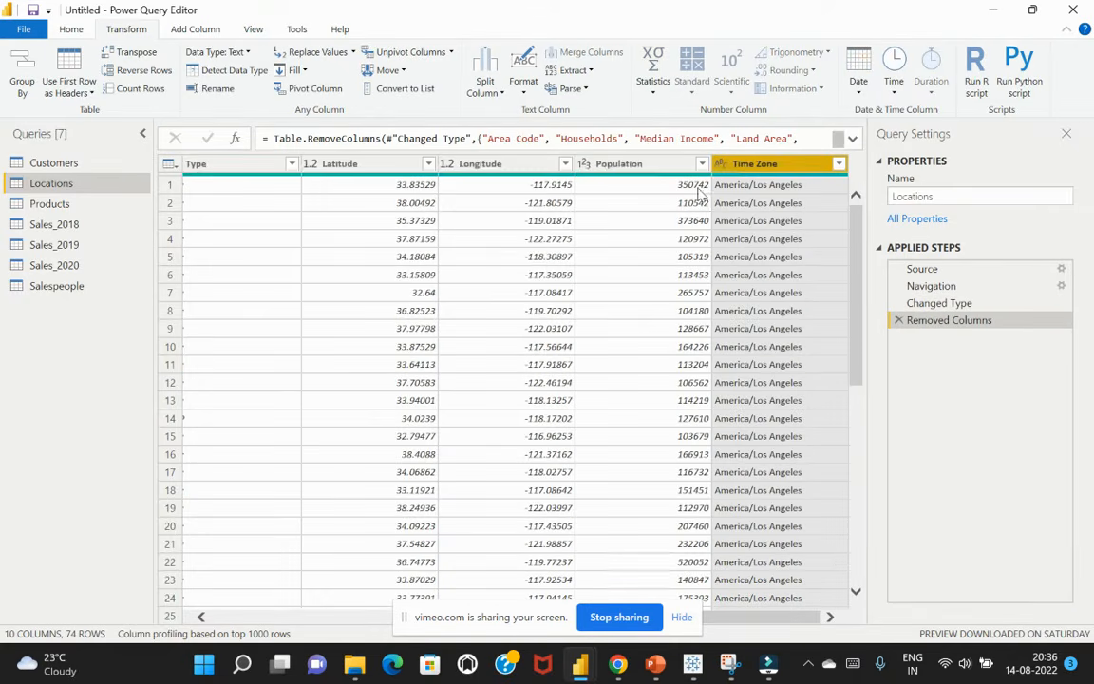
pyautogui.click(748, 224)
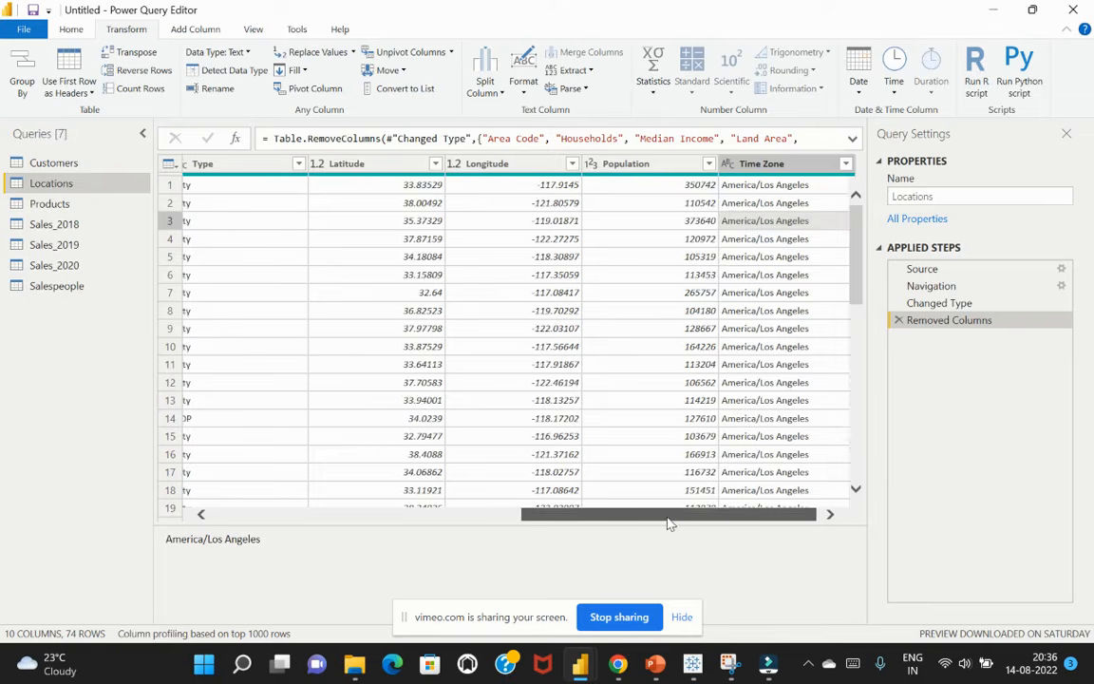
pyautogui.moveTo(694, 515); pyautogui.dragTo(751, 504)
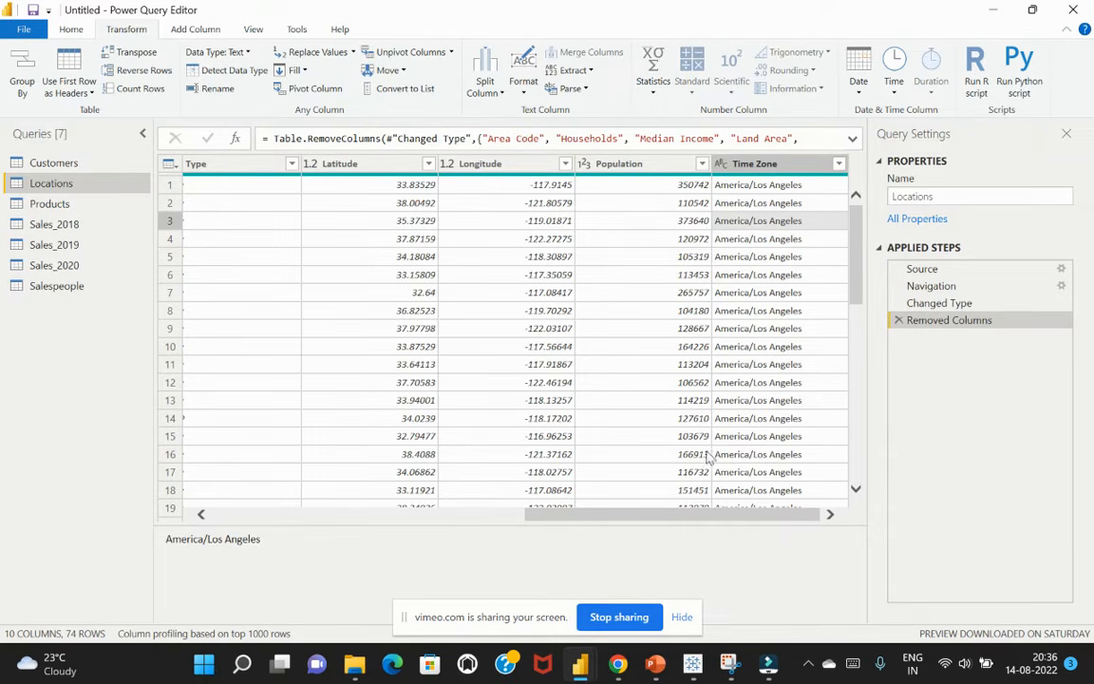
# Compare the Locations columns at the Changed Type step with those left after the Removed Columns step
pyautogui.click(969, 304)
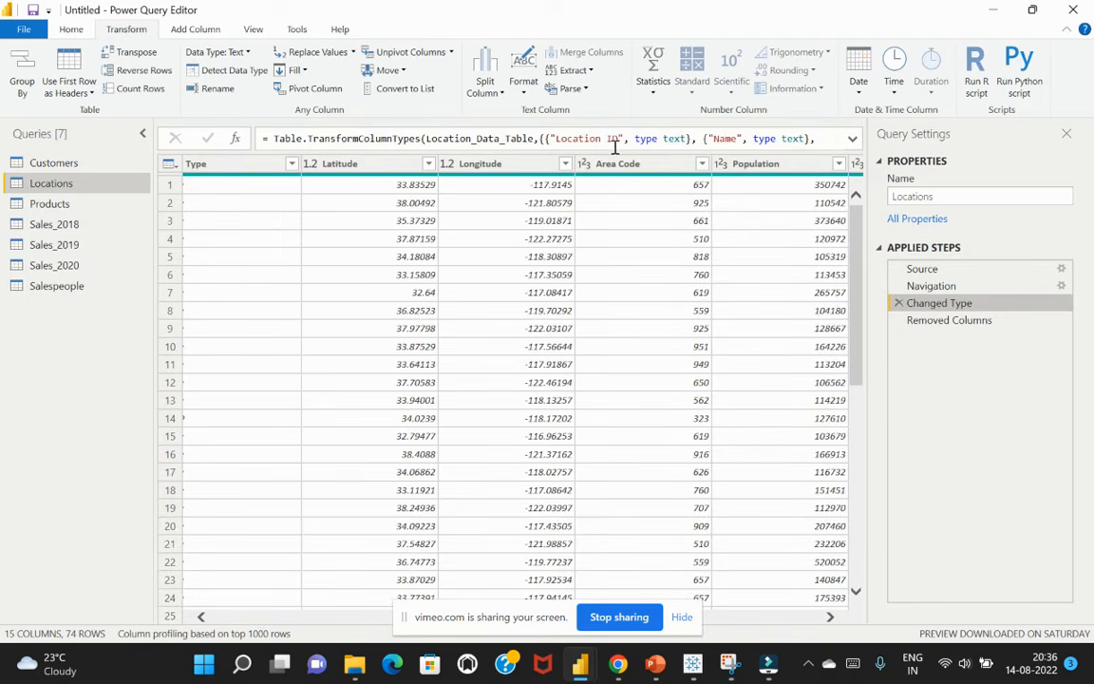
pyautogui.click(593, 238)
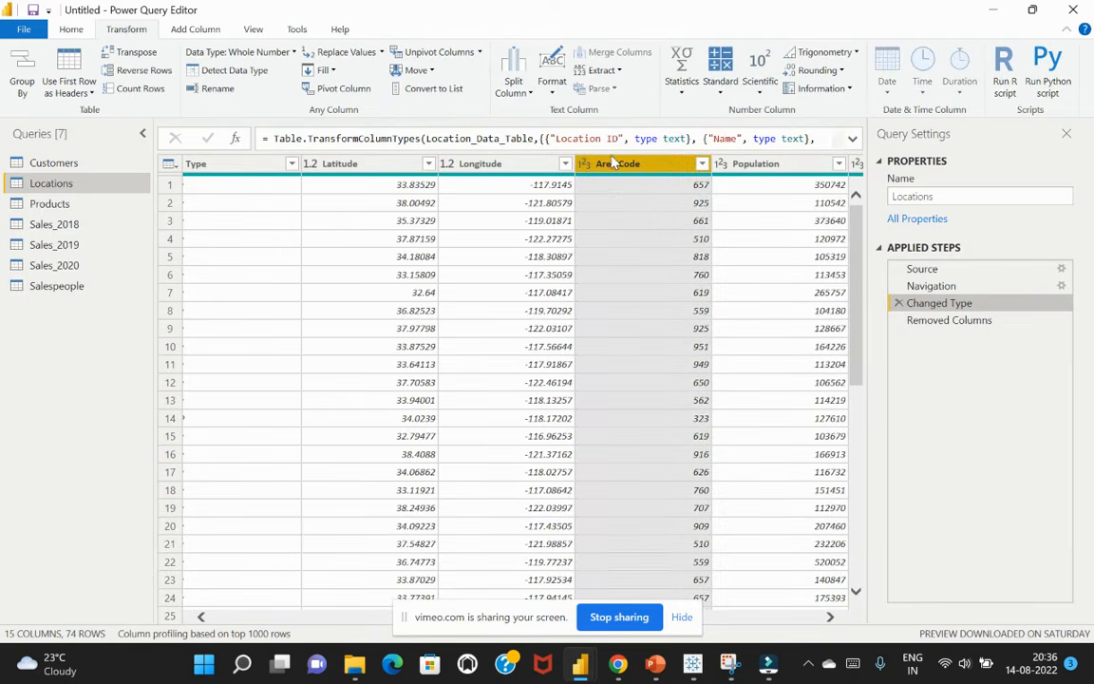
pyautogui.click(830, 618)
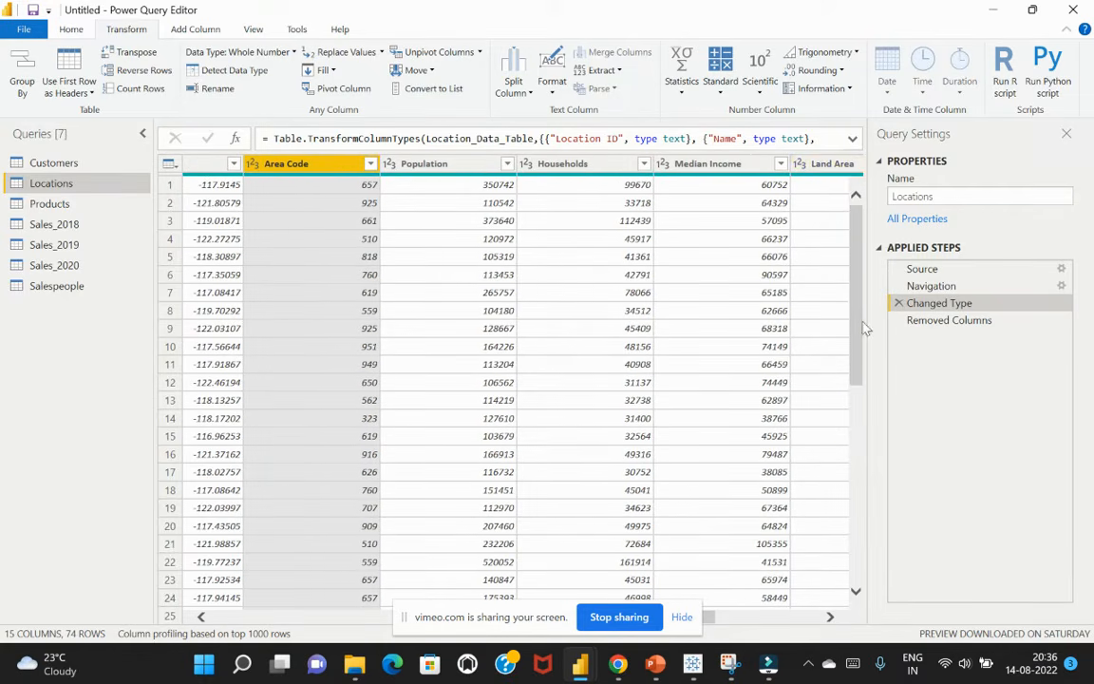
pyautogui.click(933, 323)
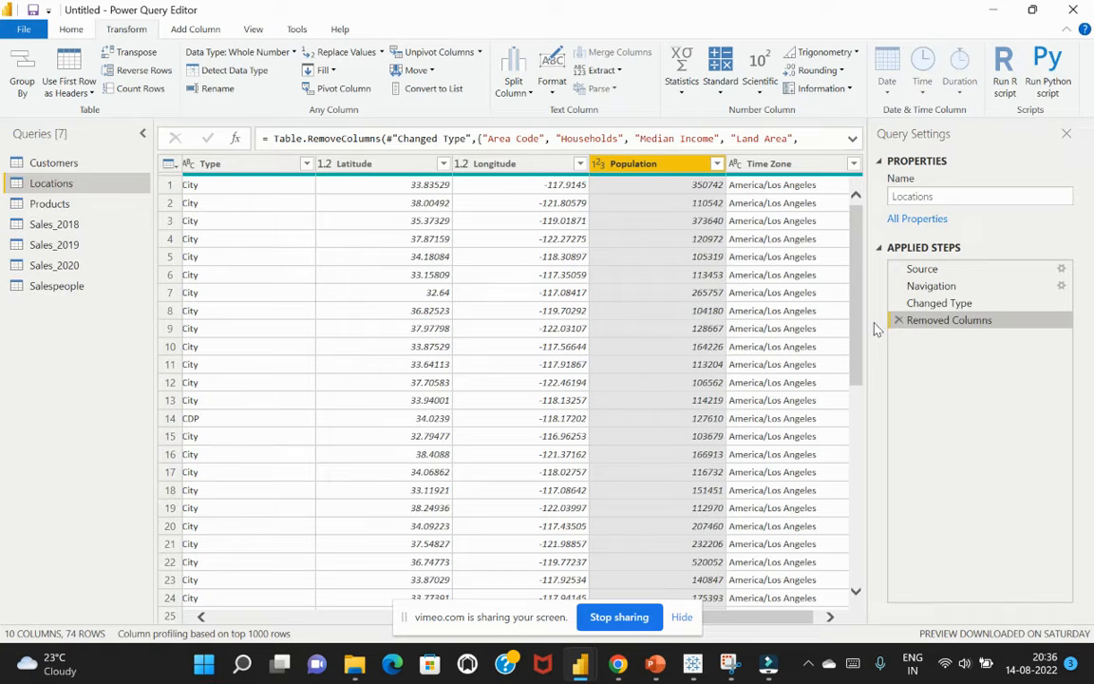
pyautogui.click(830, 617)
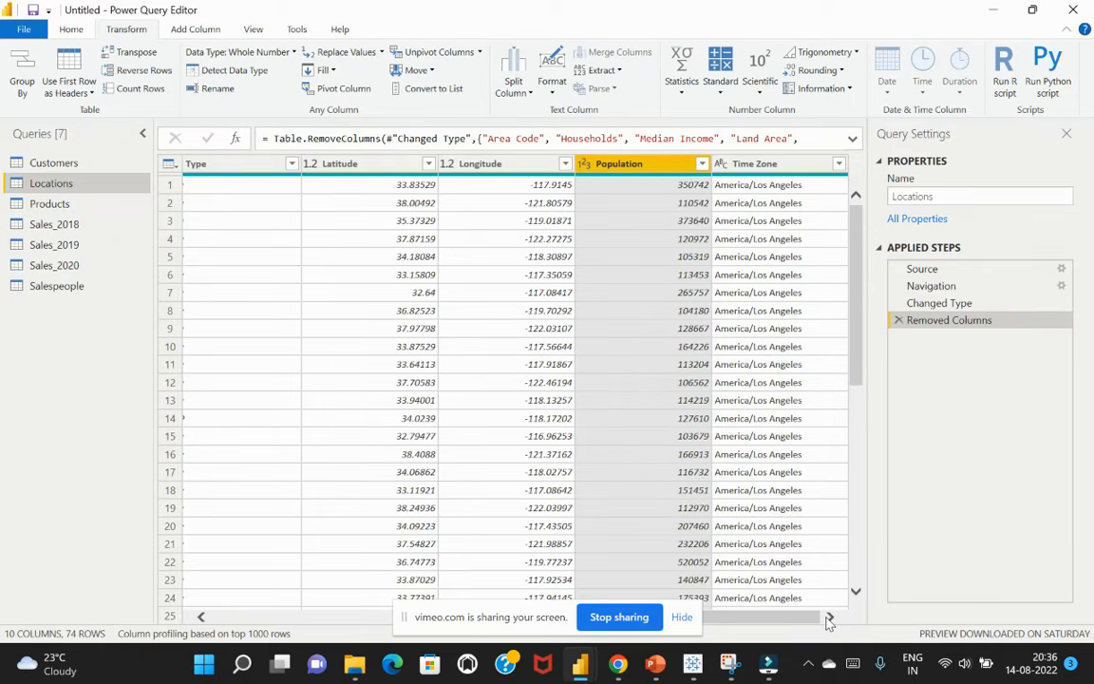
# Review the Sales_2018, Sales_2019 and Sales_2020 queries to compare their column structure
pyautogui.click(71, 226)
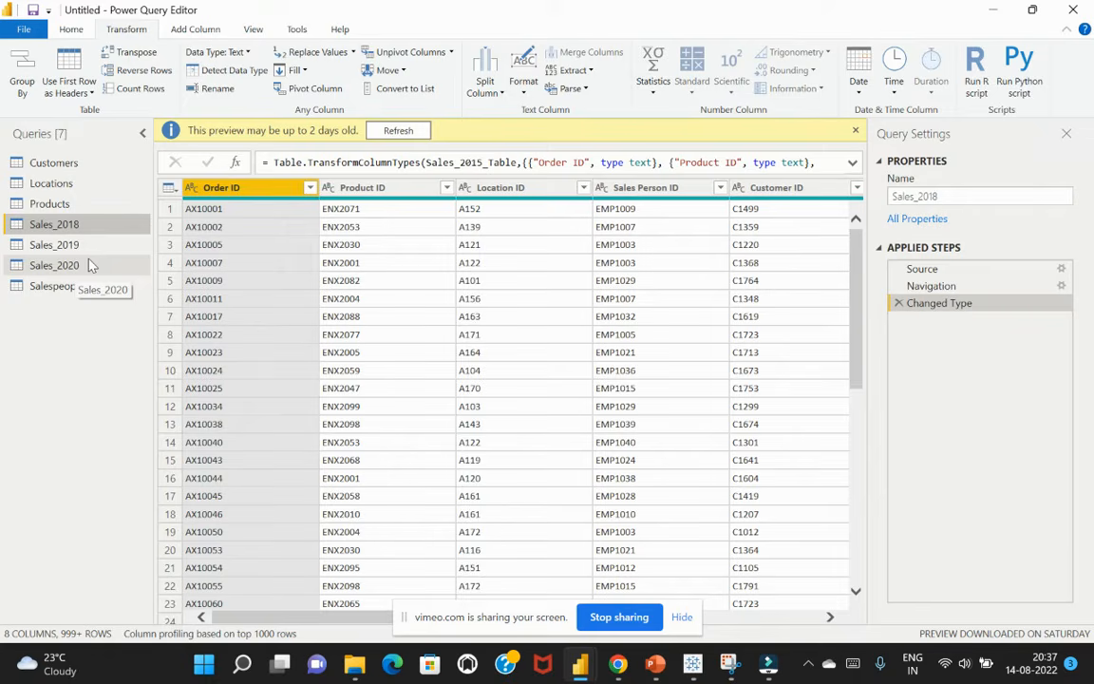
pyautogui.click(828, 618)
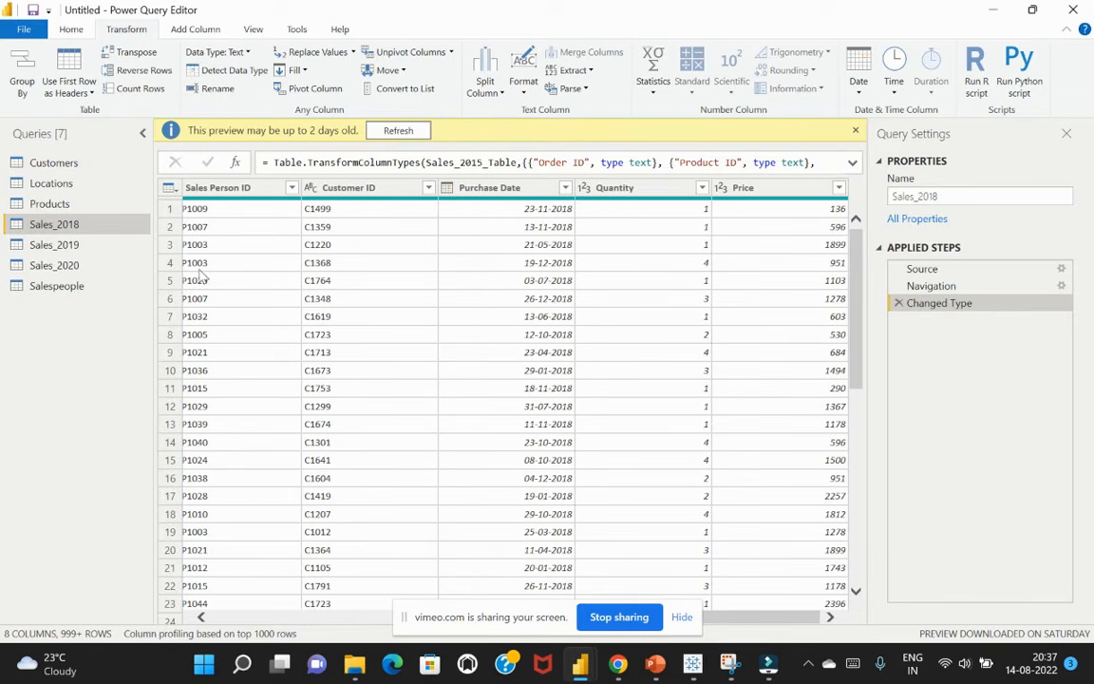
pyautogui.click(59, 245)
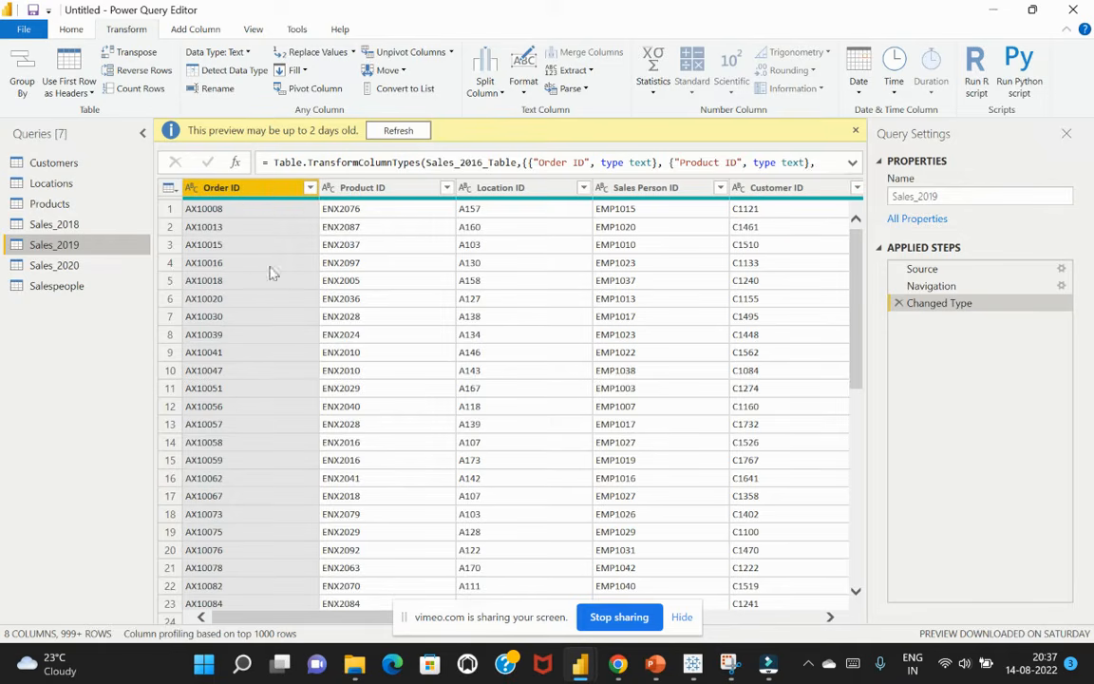
pyautogui.click(108, 266)
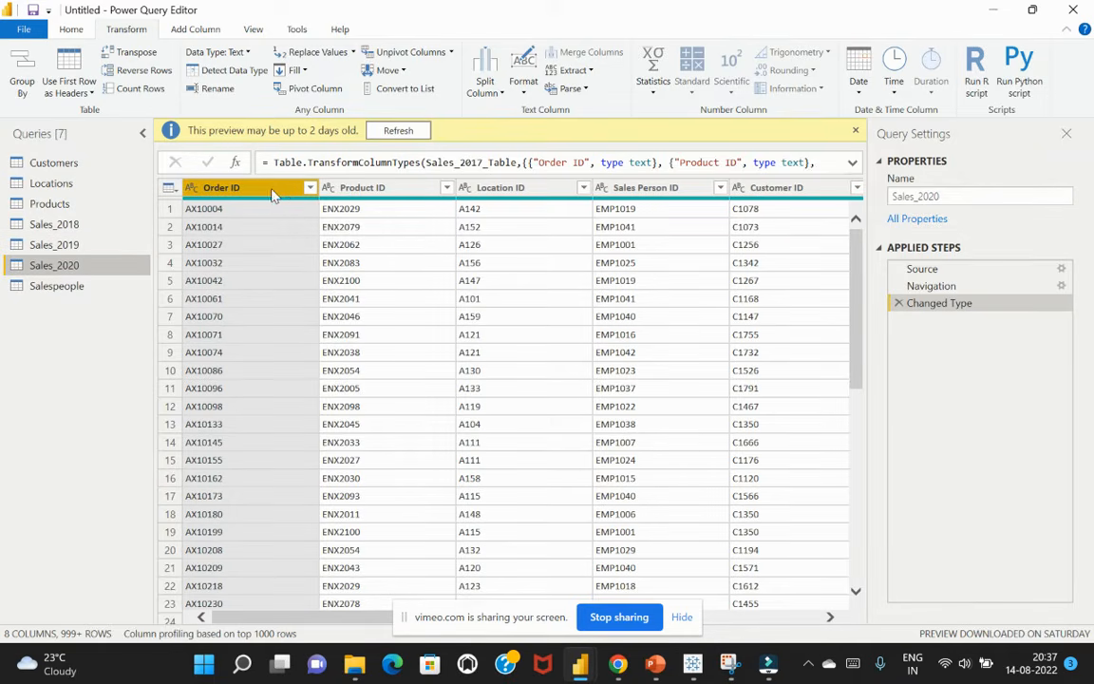
pyautogui.click(54, 225)
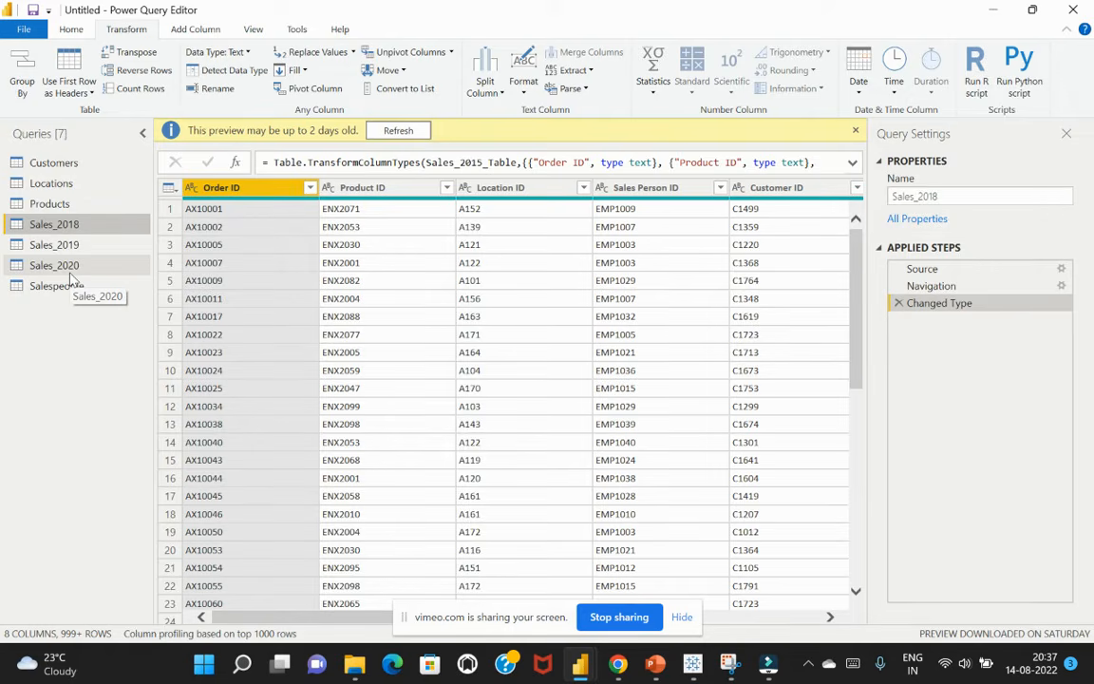
# Append the Sales_2019 and Sales_2020 tables to the Sales_2018 query using the three or more tables option
pyautogui.click(74, 29)
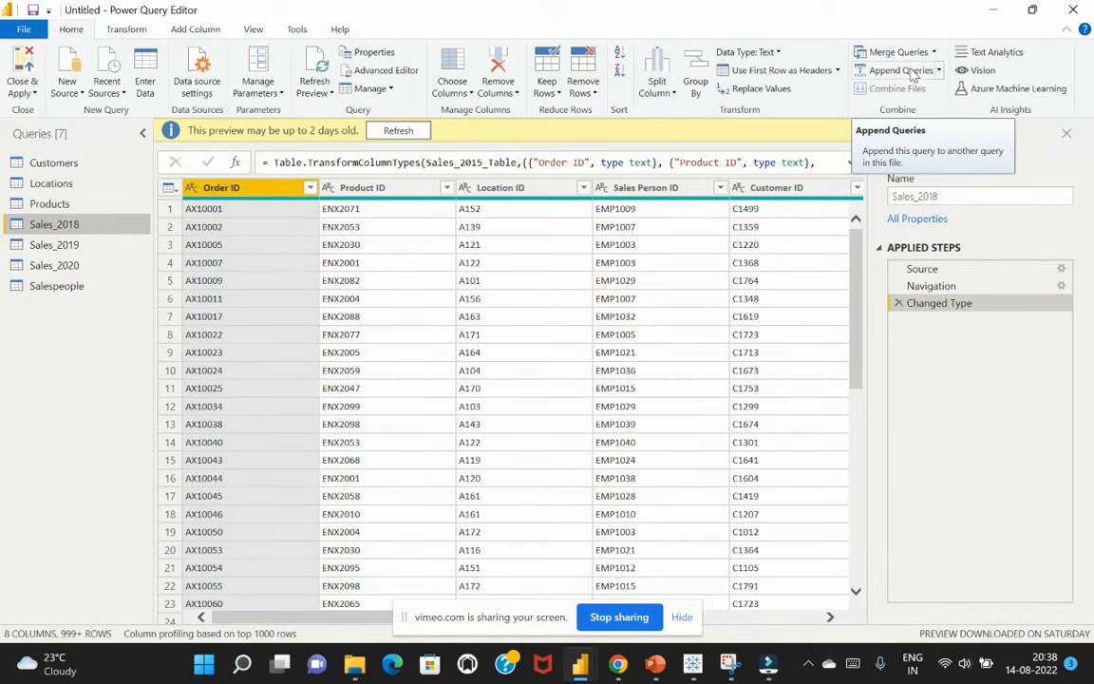
pyautogui.click(910, 74)
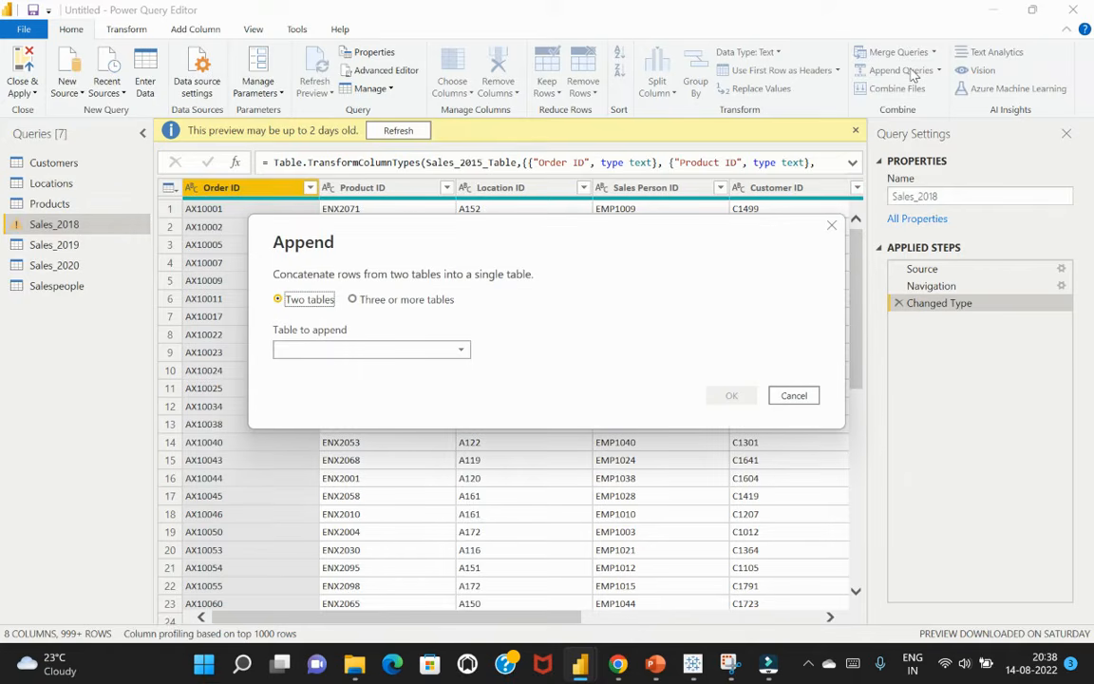
pyautogui.moveTo(501, 242); pyautogui.dragTo(506, 190)
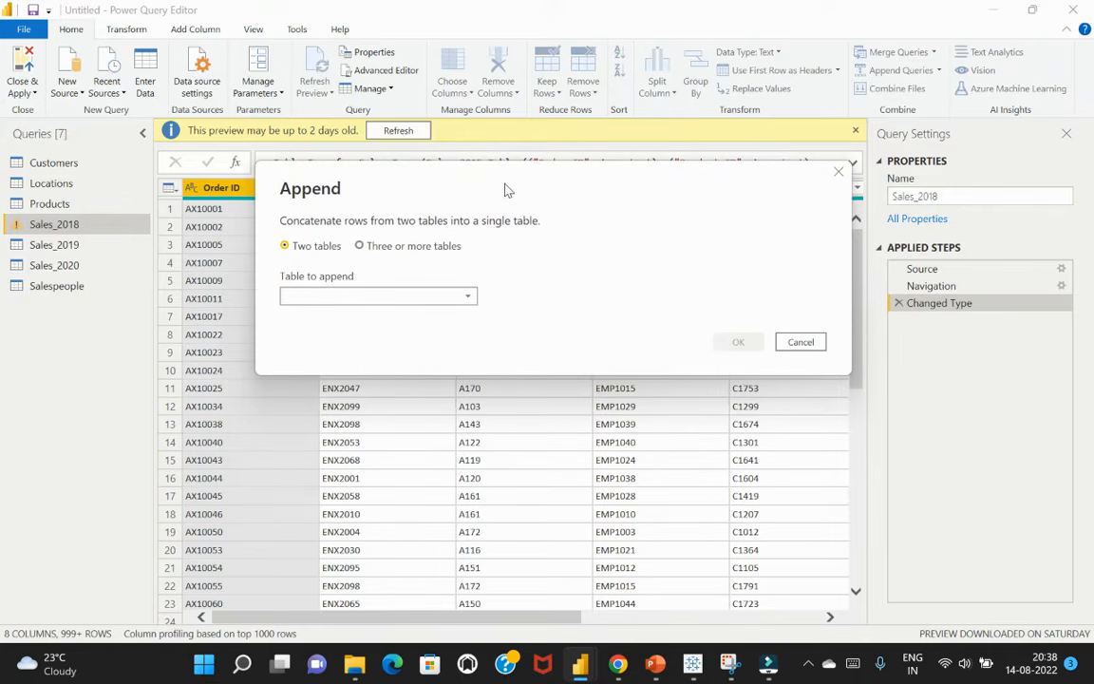
pyautogui.click(359, 247)
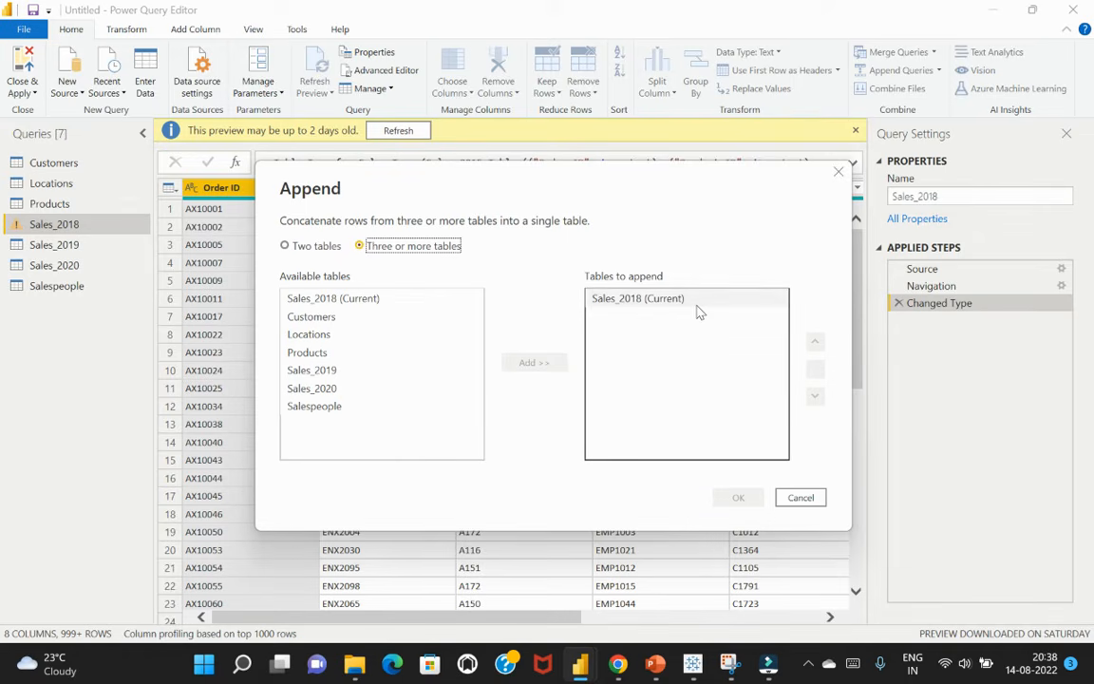
pyautogui.click(328, 371)
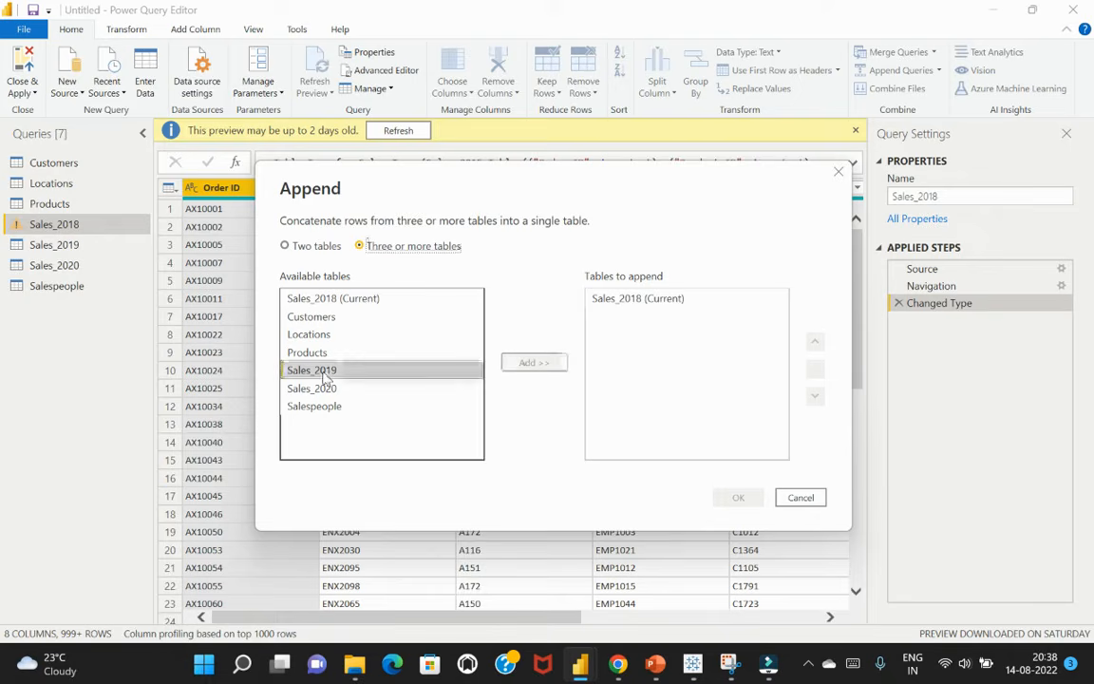
pyautogui.click(532, 363)
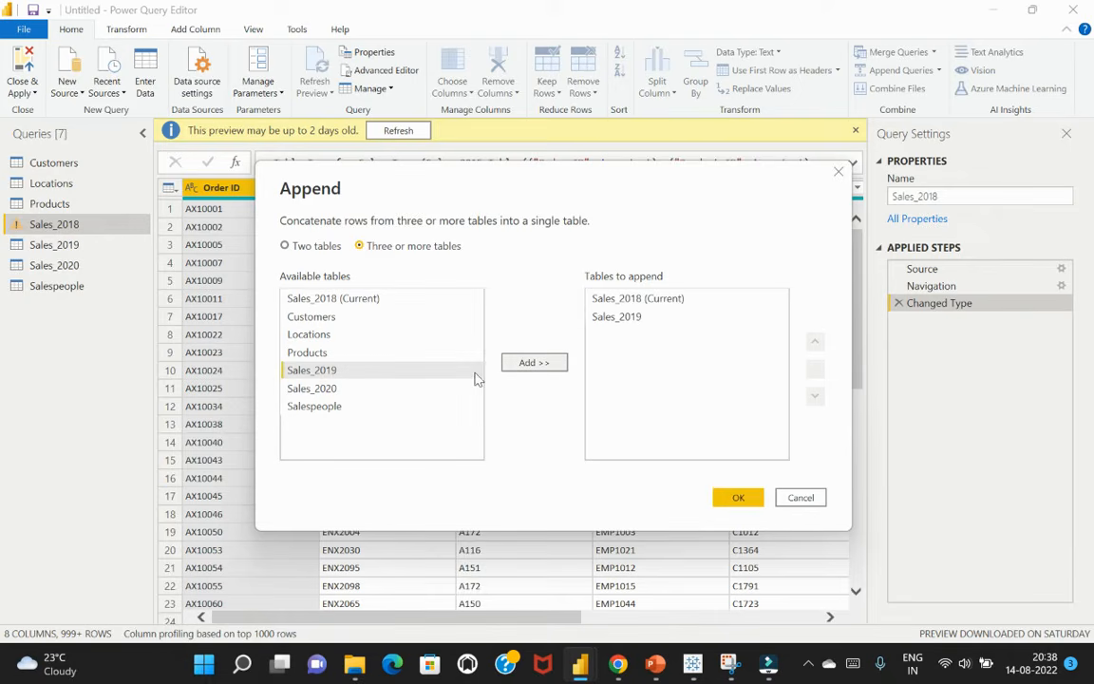
pyautogui.click(386, 388)
pyautogui.click(549, 366)
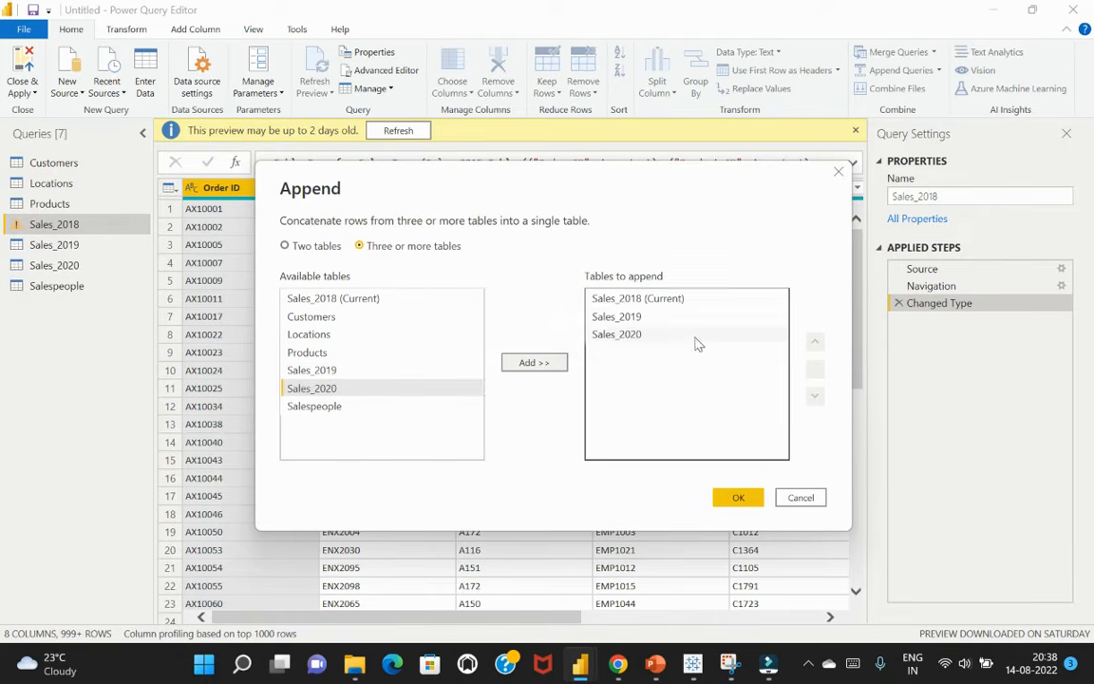
pyautogui.click(740, 499)
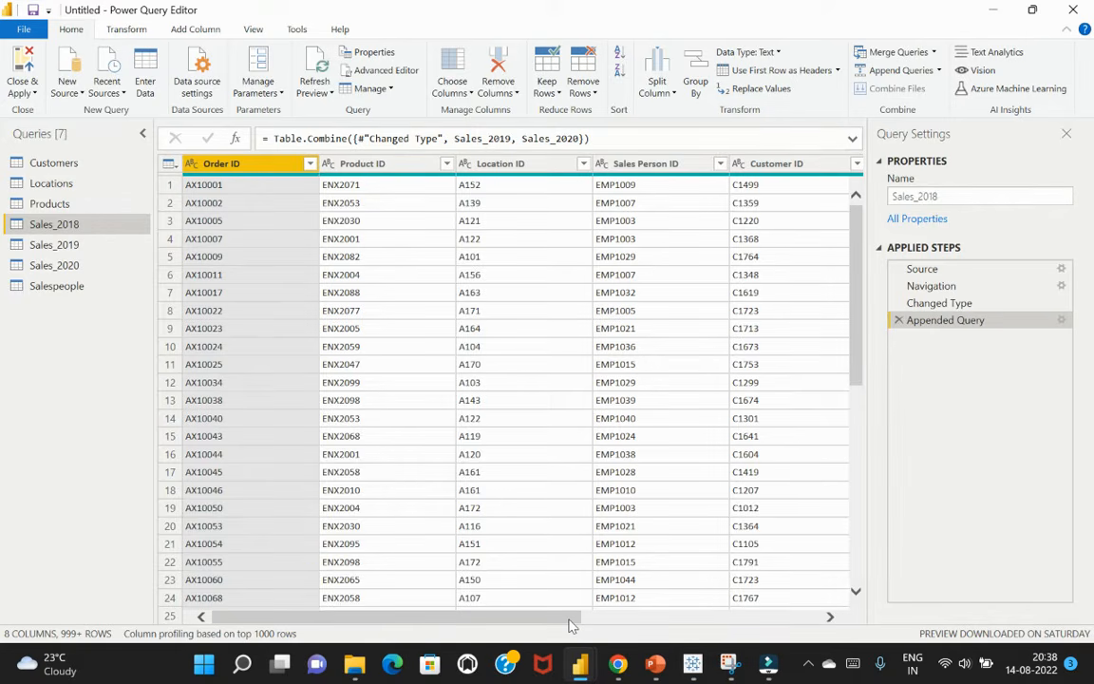
# Sort the combined Sales_2018 query by Purchase Date in descending order and check the column's listed dates
pyautogui.moveTo(570, 624); pyautogui.dragTo(778, 625)
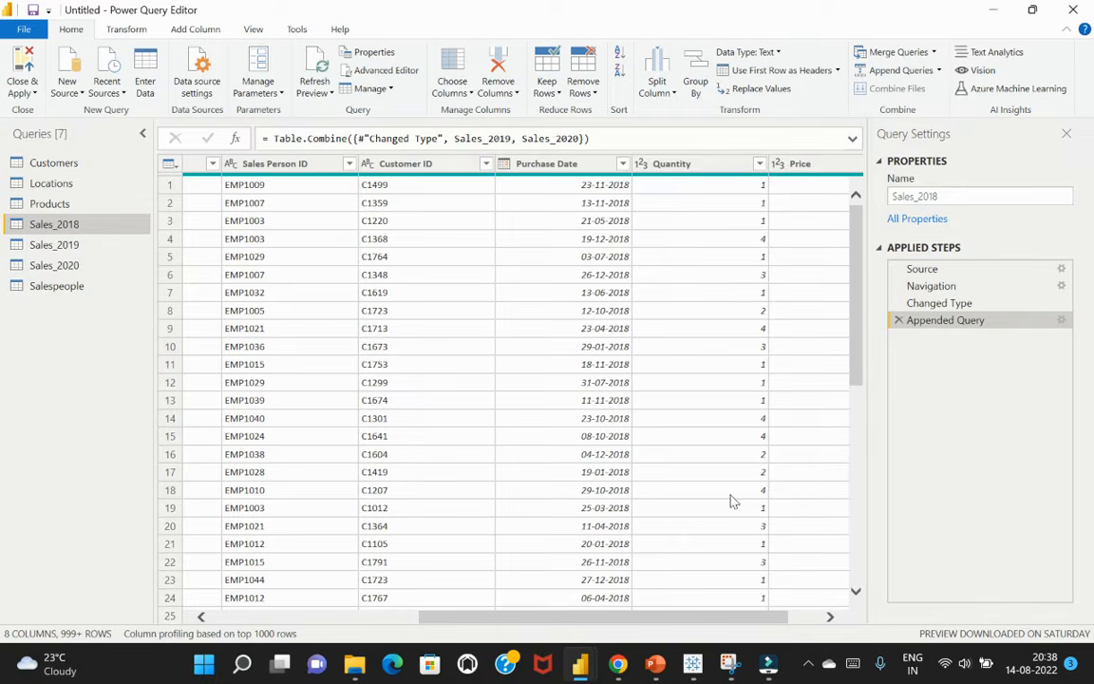
pyautogui.click(622, 165)
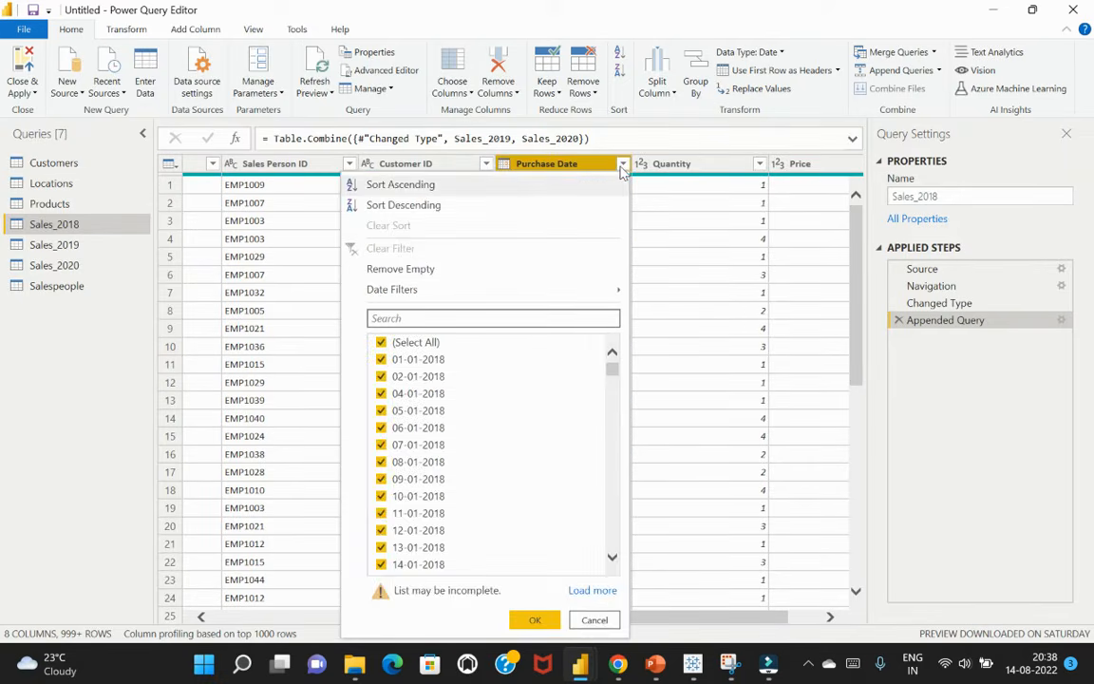
pyautogui.click(399, 207)
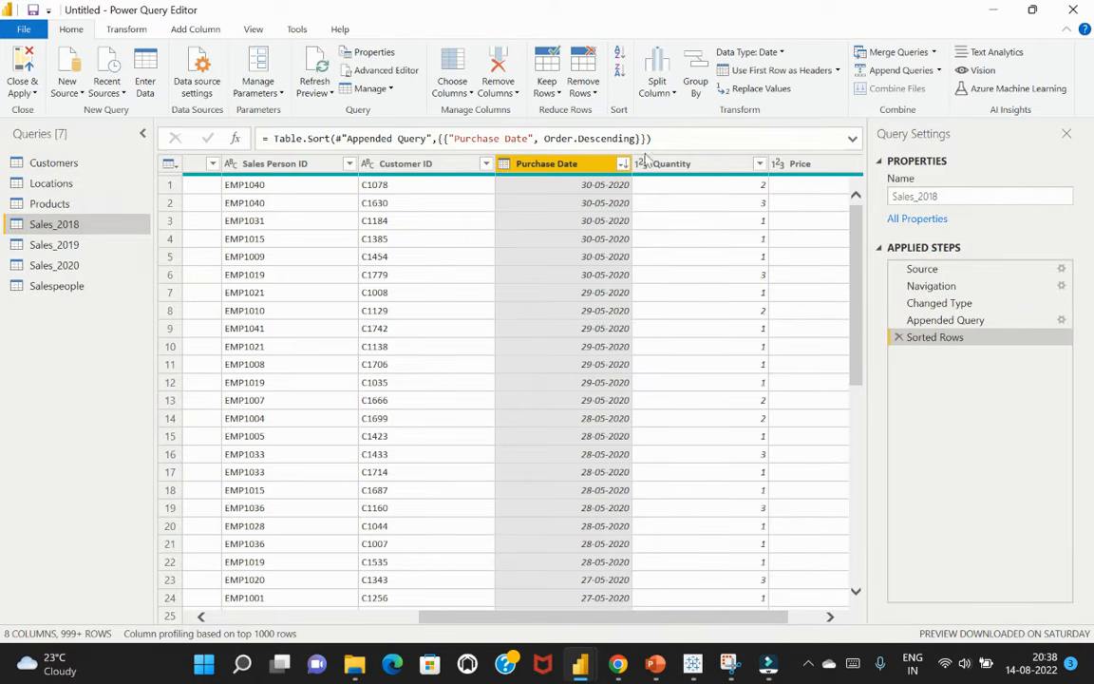
pyautogui.click(622, 163)
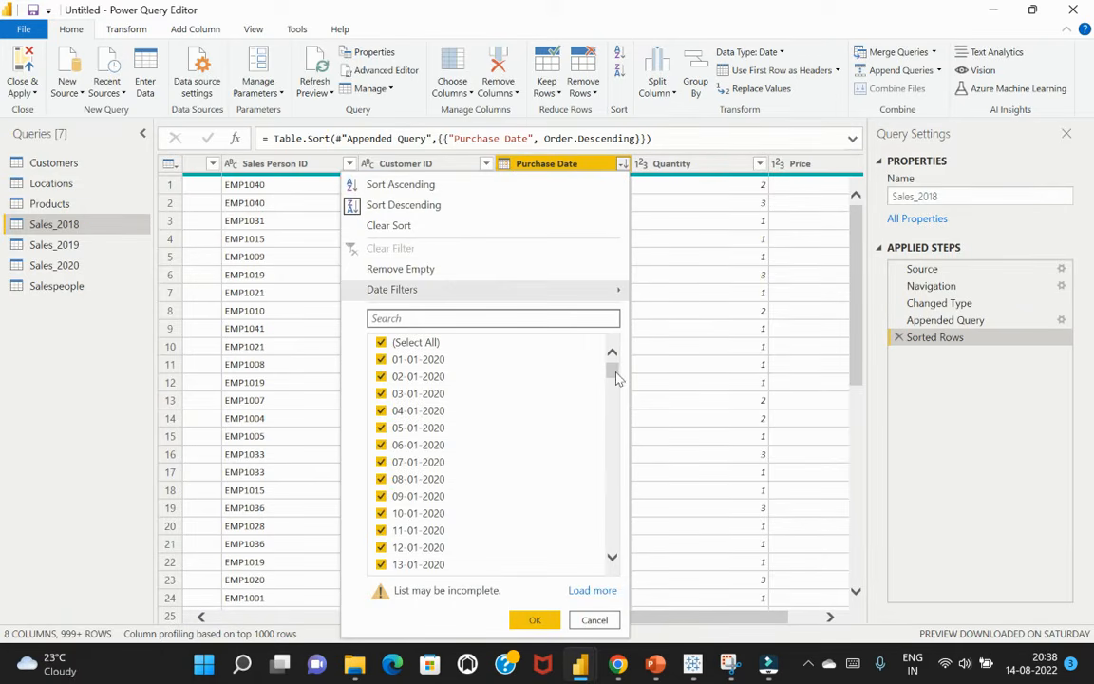
pyautogui.moveTo(615, 371); pyautogui.dragTo(632, 337)
pyautogui.click(602, 621)
pyautogui.click(601, 276)
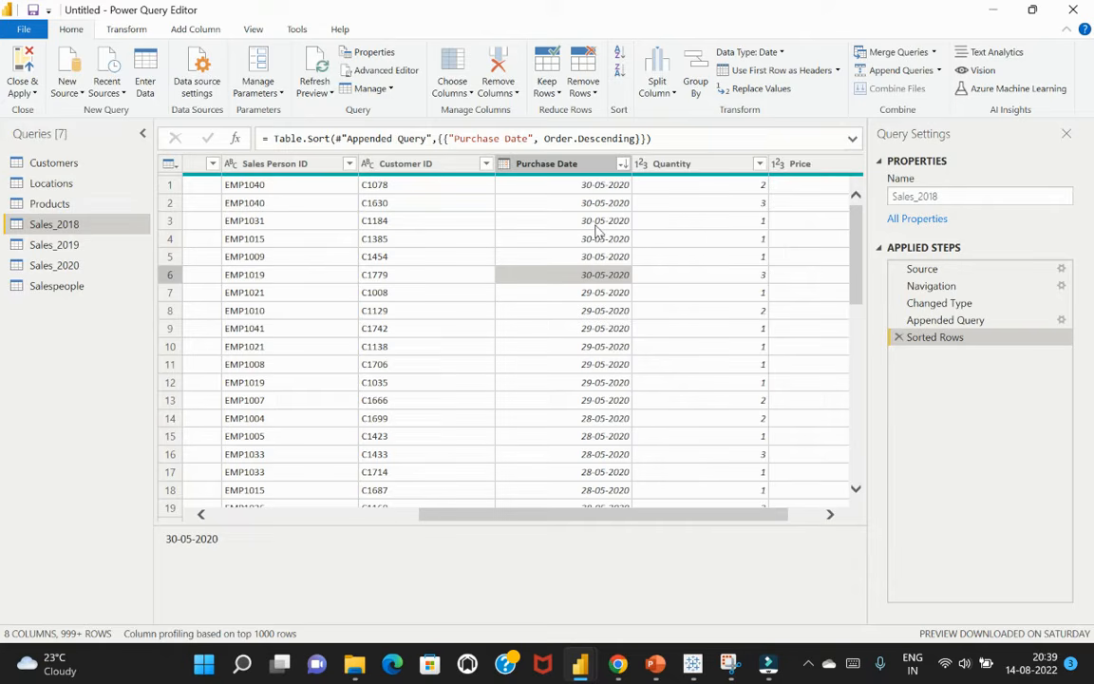
# Disable loading of the Sales_2019 query into the report and check its load and refresh options
pyautogui.click(57, 245)
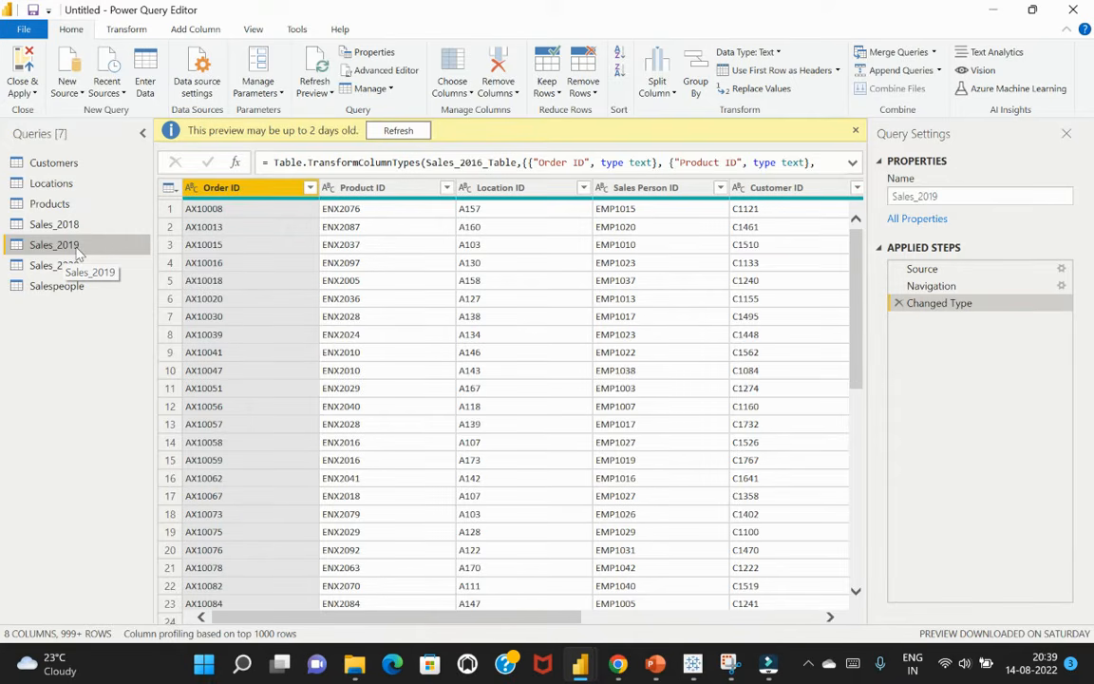
pyautogui.rightClick(77, 250)
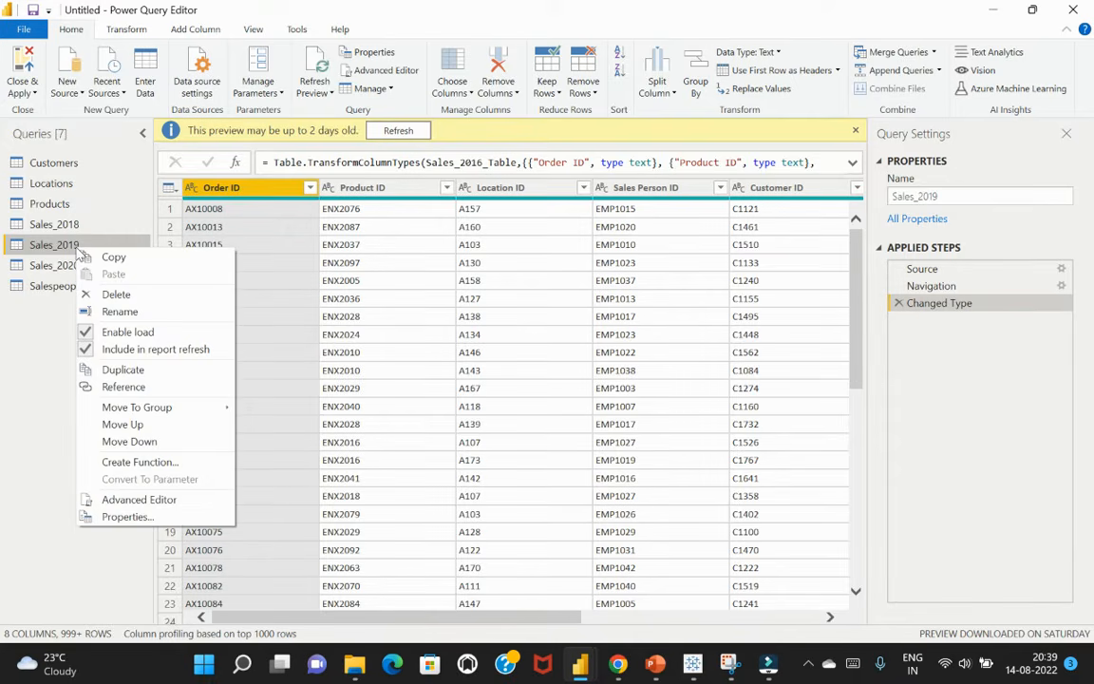
pyautogui.click(161, 351)
pyautogui.click(91, 335)
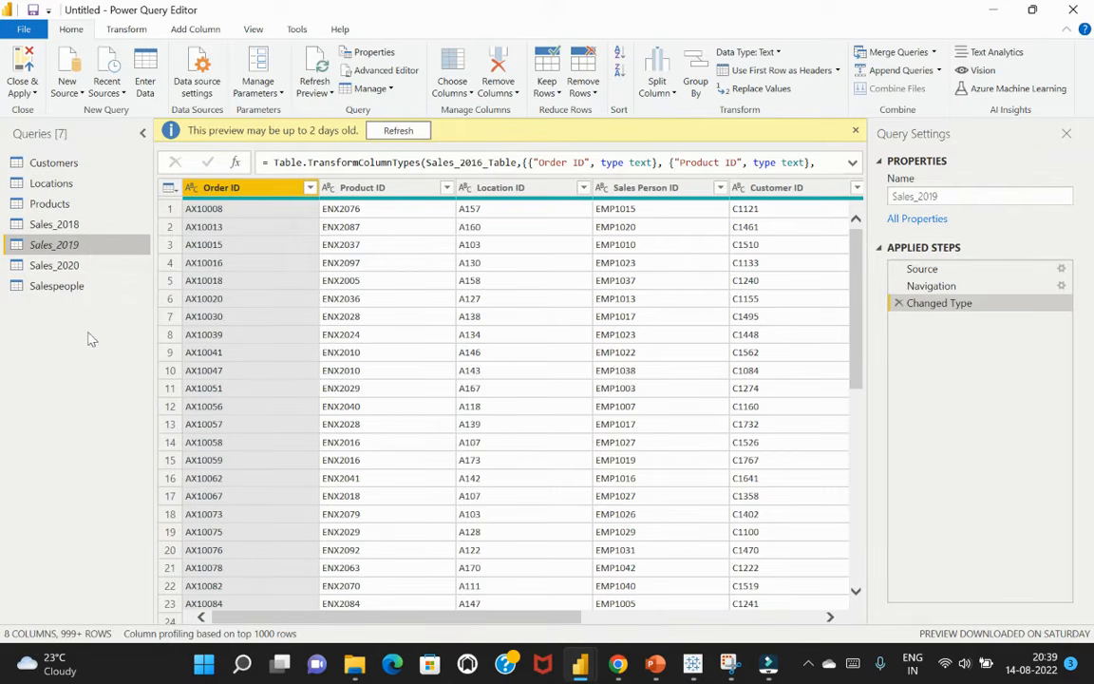
pyautogui.rightClick(89, 245)
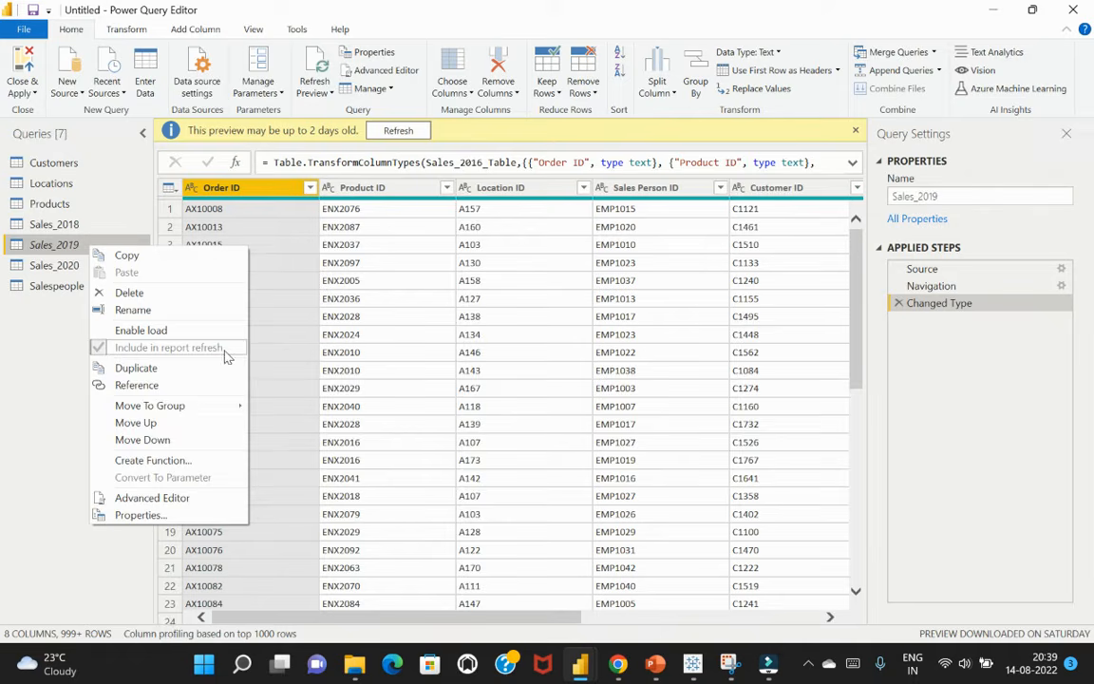
pyautogui.click(55, 327)
# Disable loading of the Sales_2020 query into the report
pyautogui.click(81, 272)
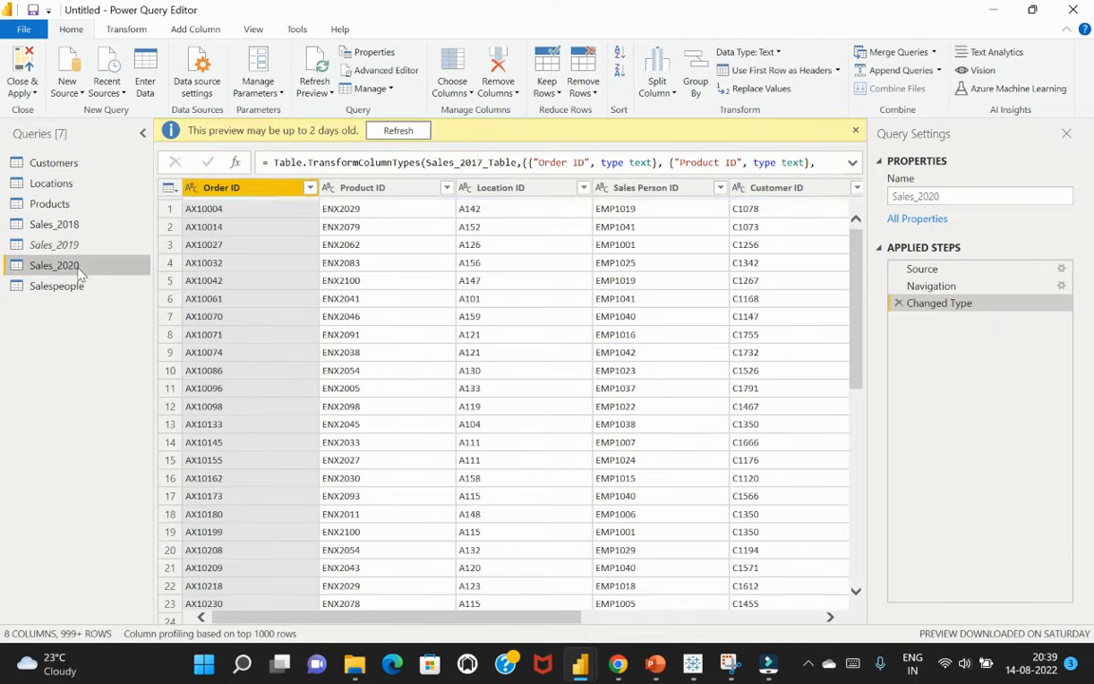
pyautogui.rightClick(78, 275)
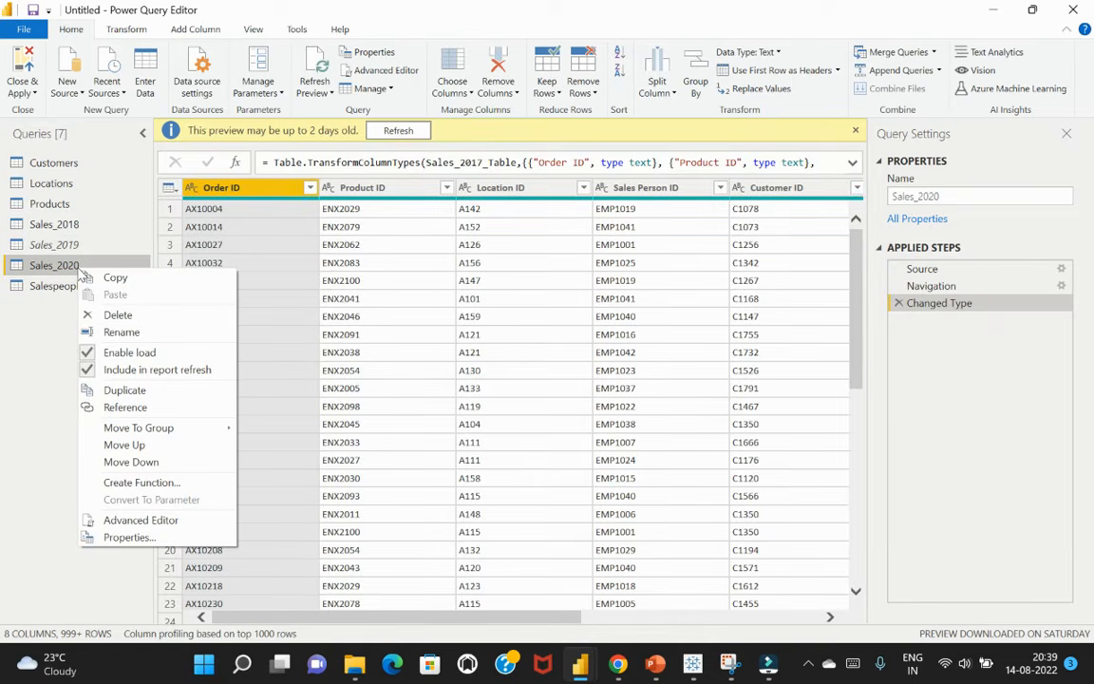
pyautogui.click(96, 356)
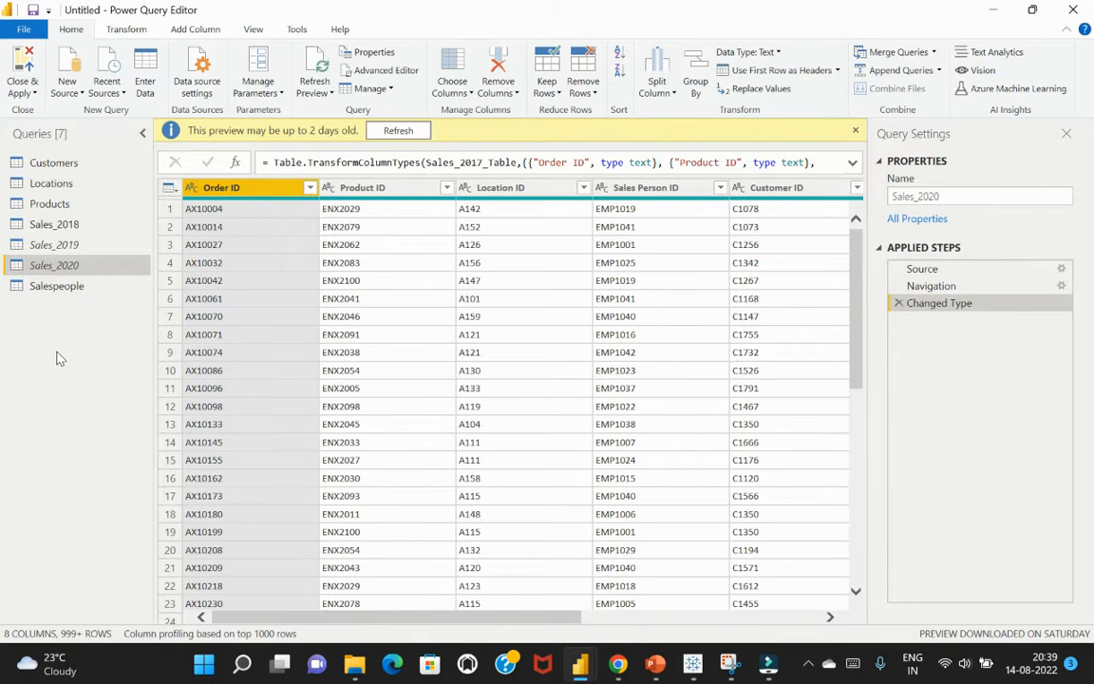
# Duplicate the State column in the Locations query
pyautogui.click(67, 187)
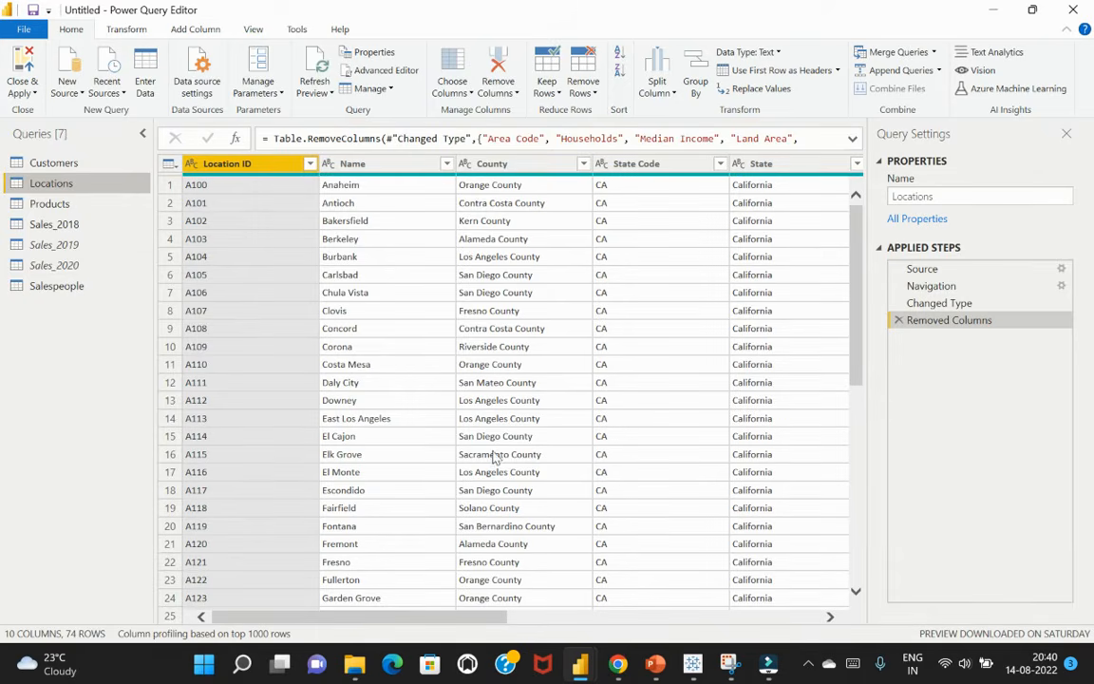
pyautogui.moveTo(440, 625); pyautogui.dragTo(599, 639)
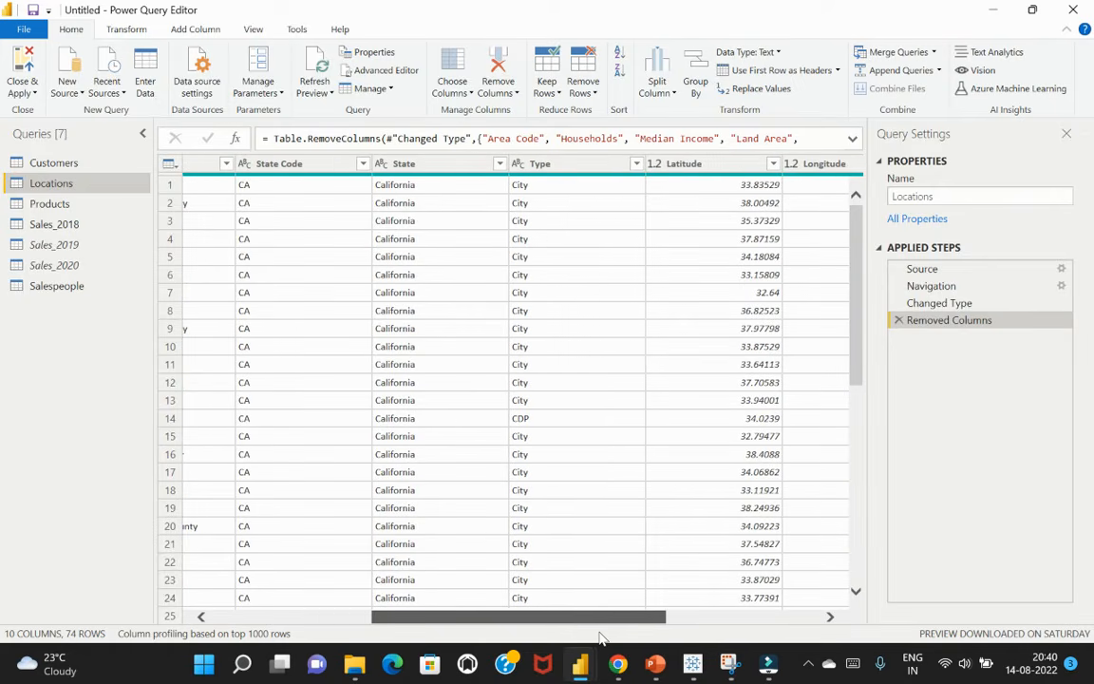
pyautogui.click(454, 168)
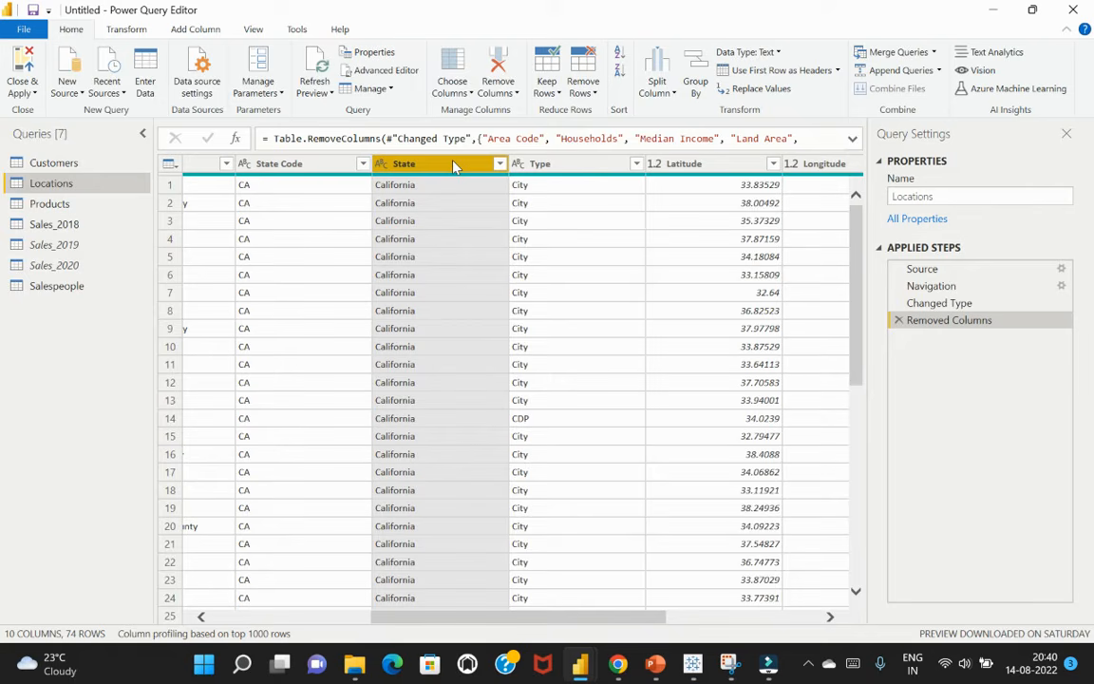
pyautogui.rightClick(454, 167)
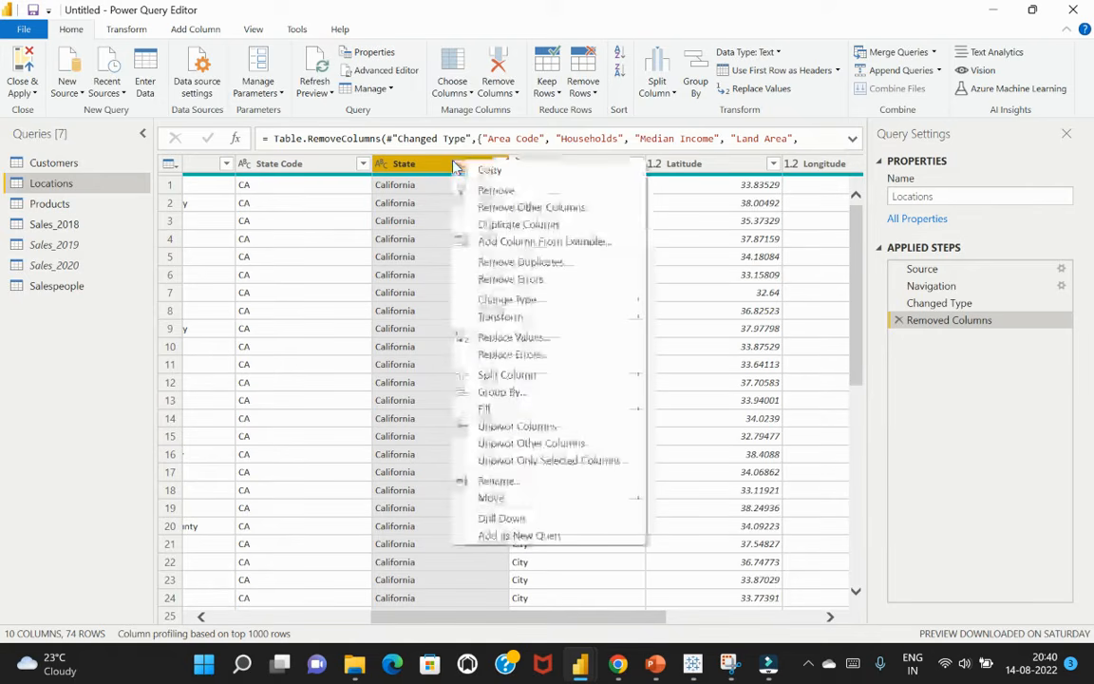
pyautogui.click(507, 228)
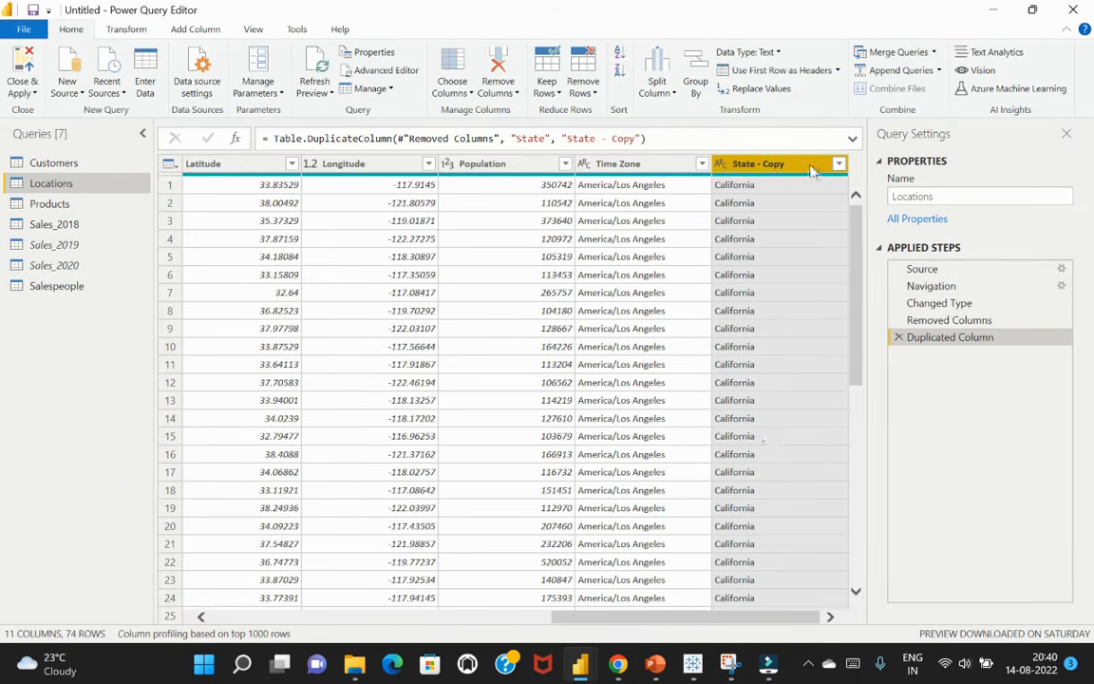
# Move the State - Copy column directly after the State column in the Locations query
pyautogui.moveTo(734, 156)
pyautogui.mouseDown()
pyautogui.moveTo(157, 148)
pyautogui.moveTo(411, 154)
pyautogui.mouseUp()
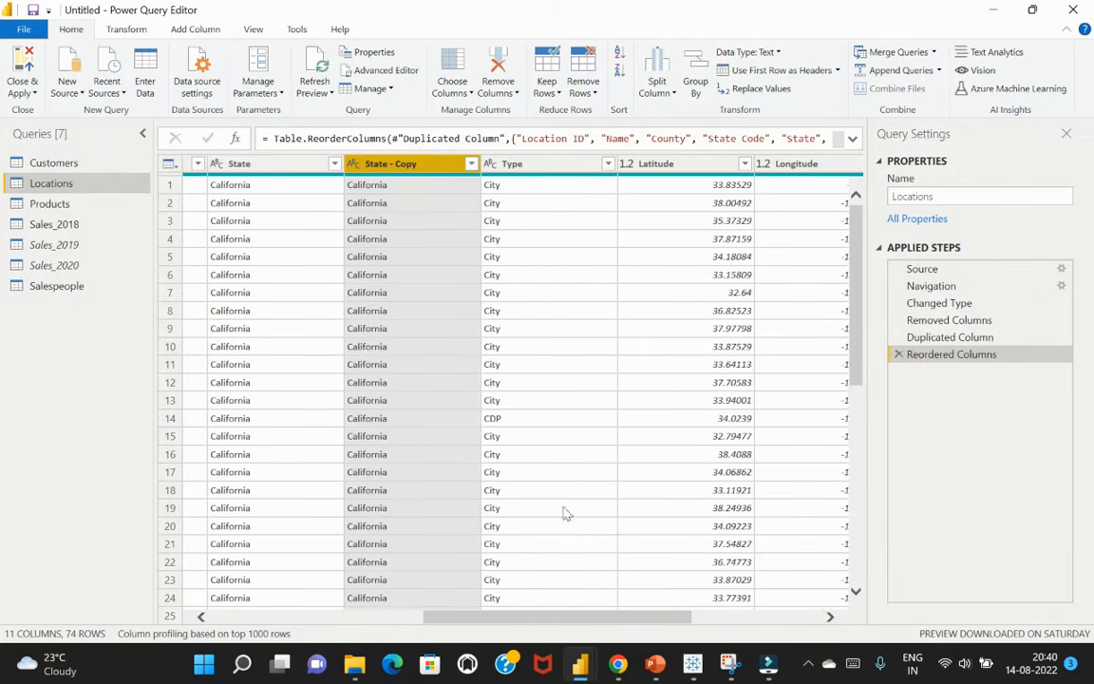
pyautogui.moveTo(513, 619); pyautogui.dragTo(445, 619)
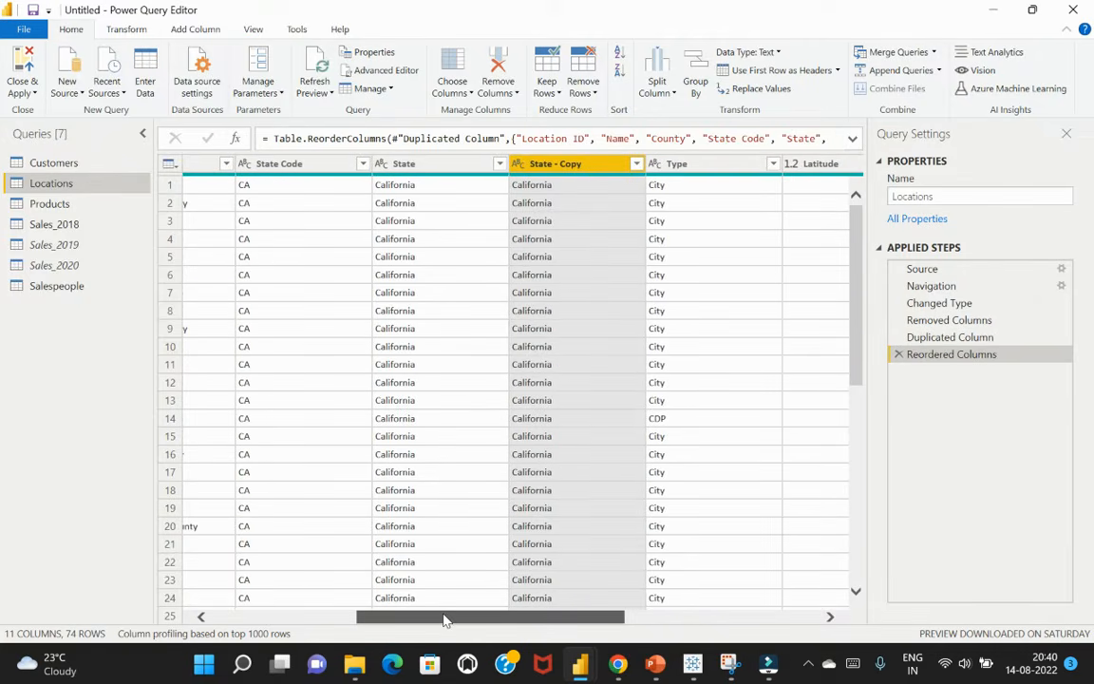
pyautogui.click(433, 169)
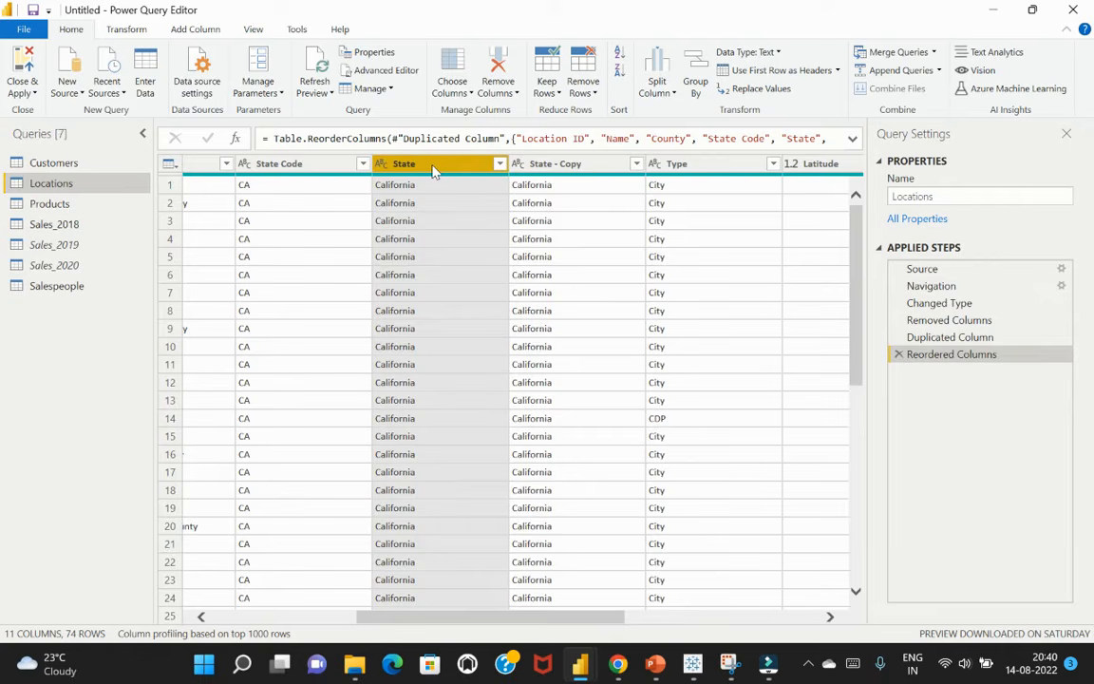
pyautogui.rightClick(434, 170)
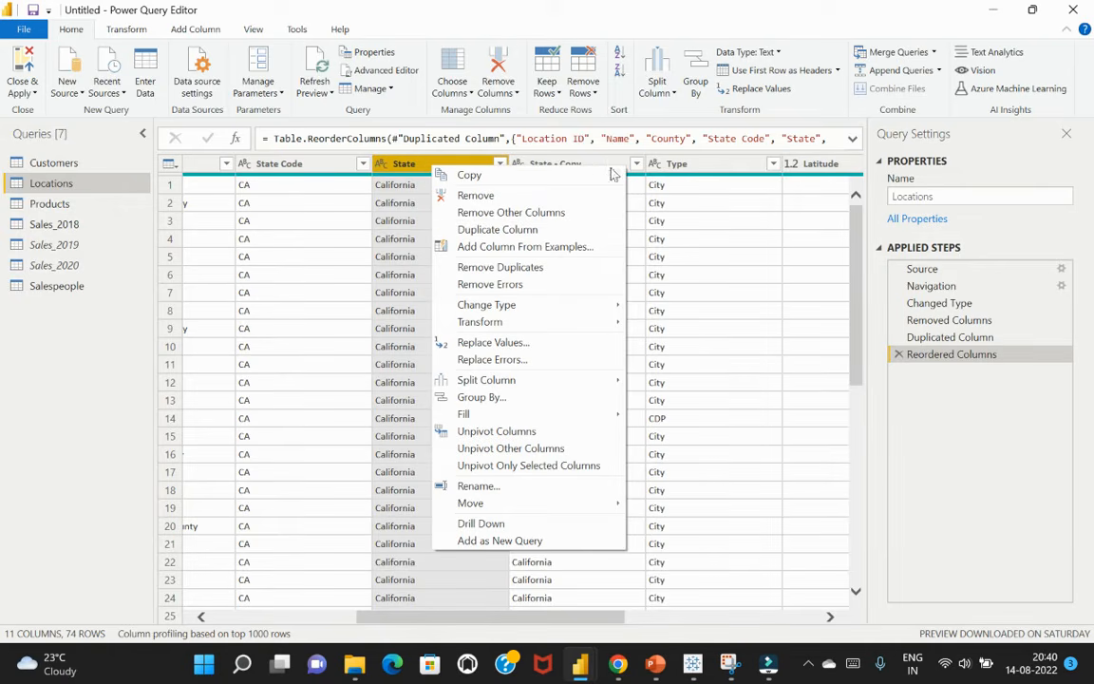
pyautogui.click(657, 188)
pyautogui.click(567, 167)
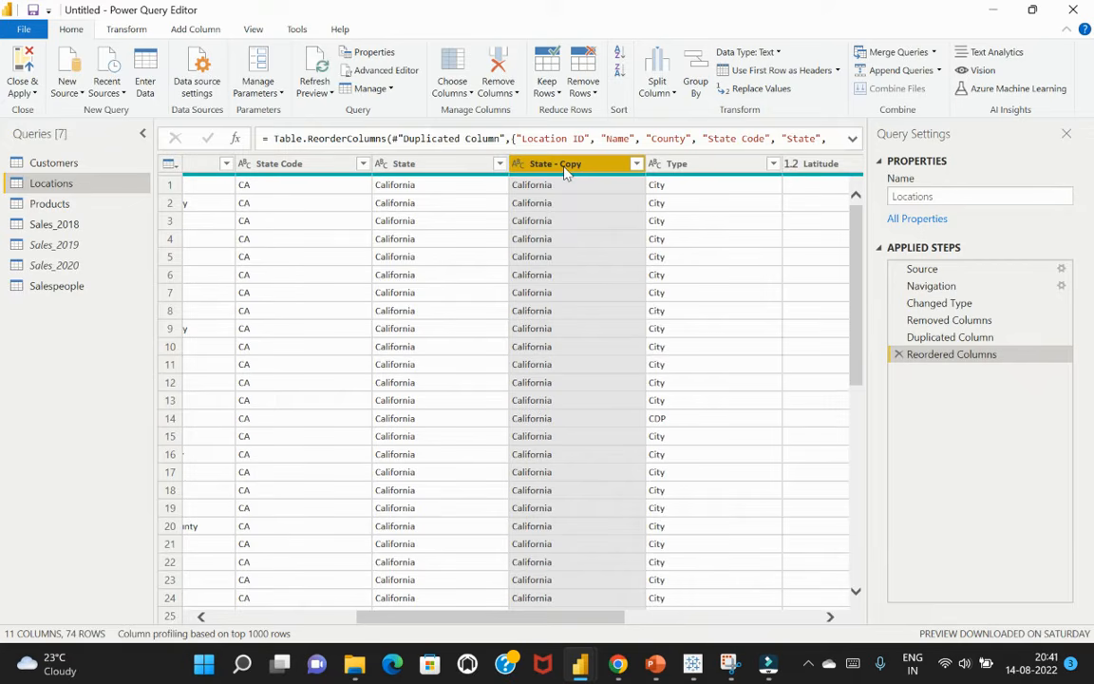
pyautogui.rightClick(568, 166)
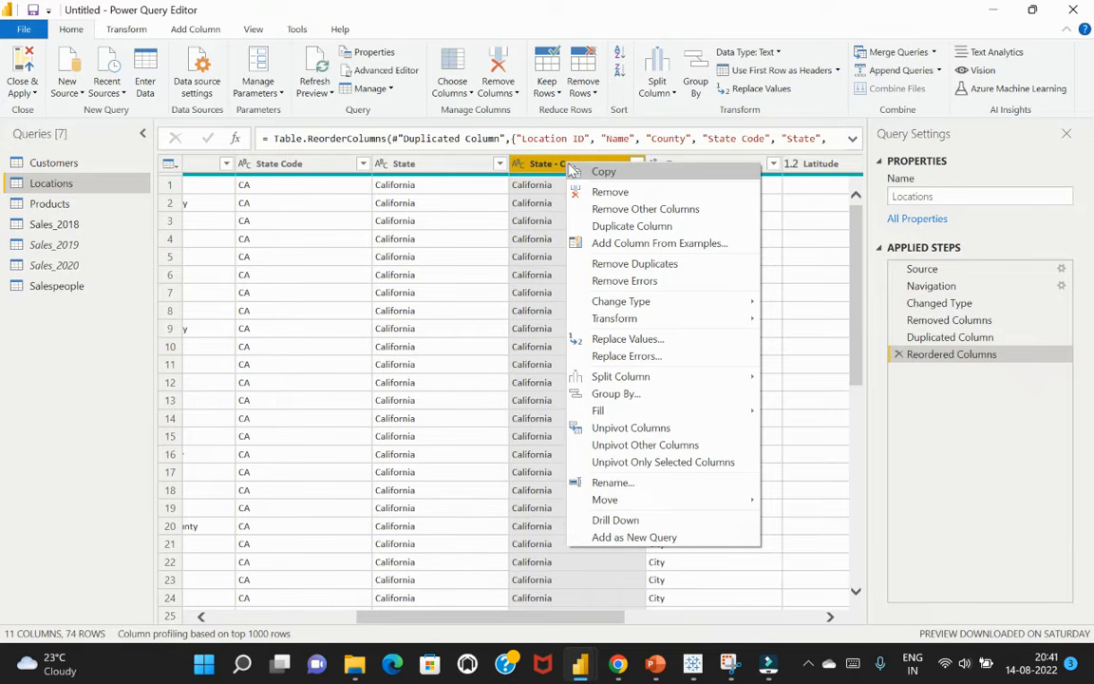
pyautogui.click(596, 244)
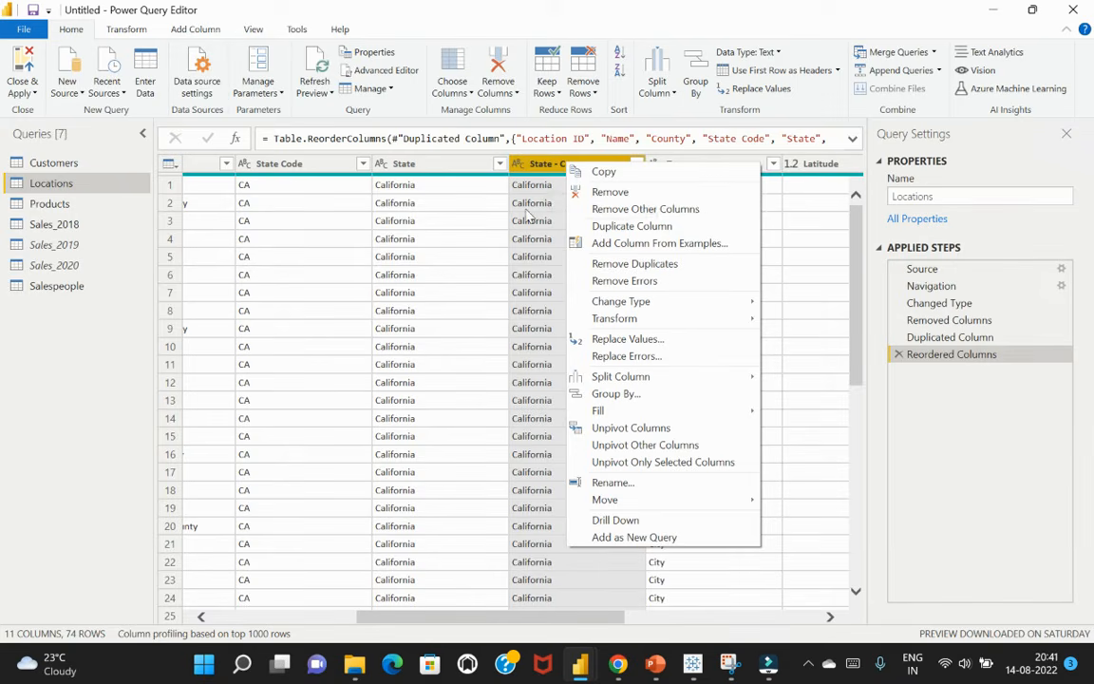
pyautogui.click(682, 119)
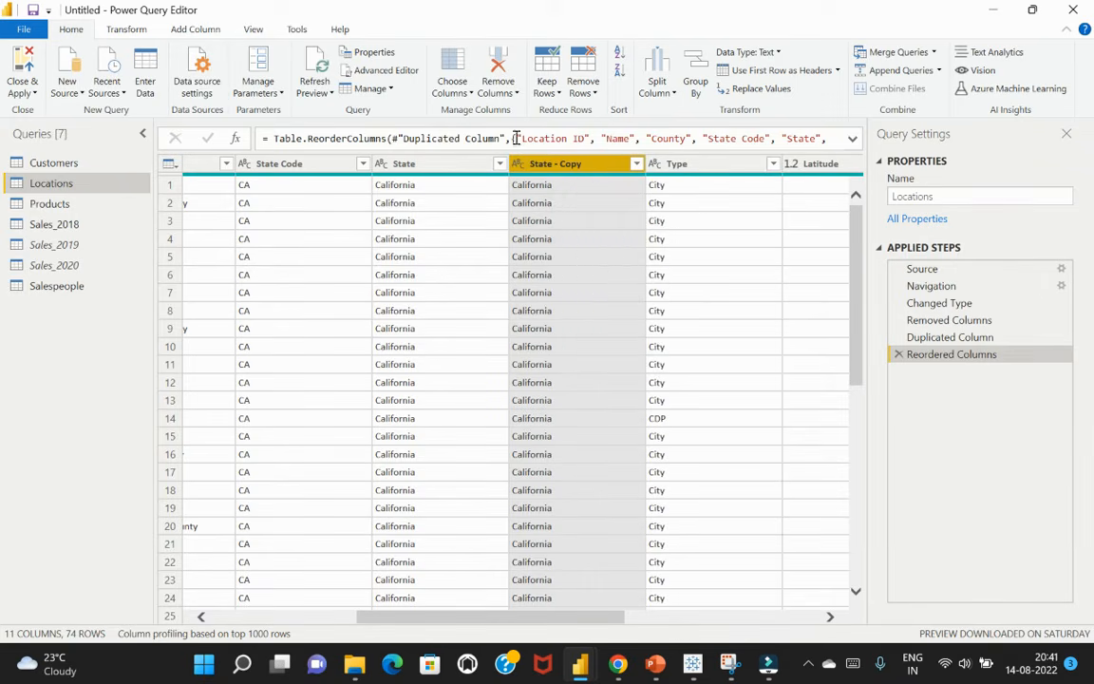
pyautogui.click(124, 30)
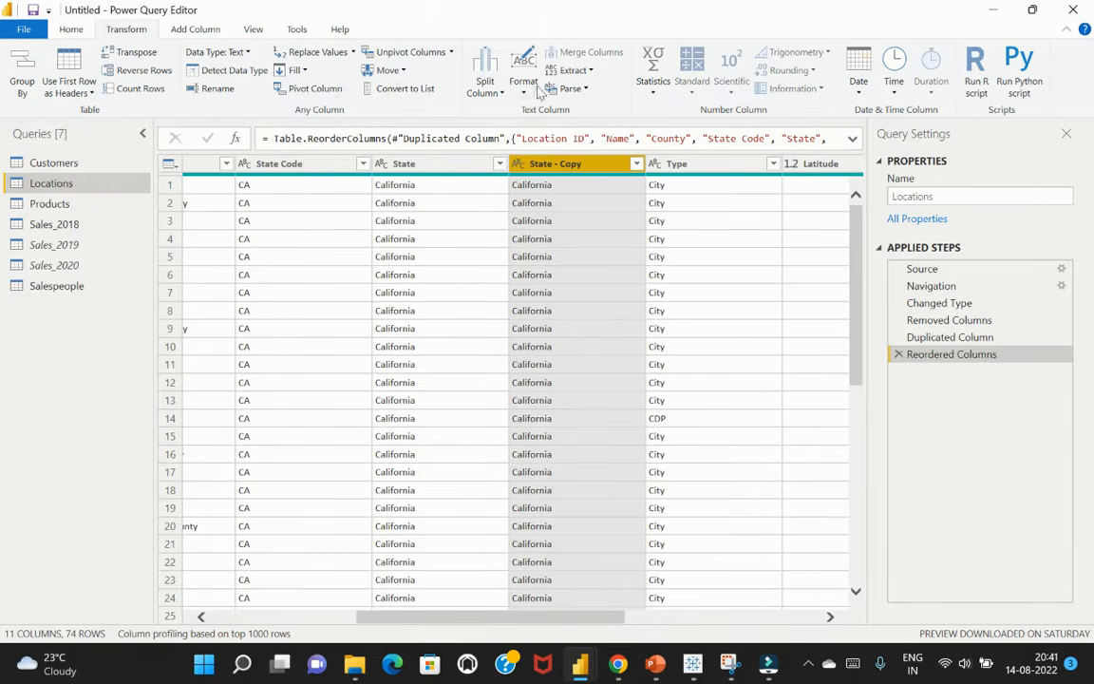
pyautogui.click(557, 207)
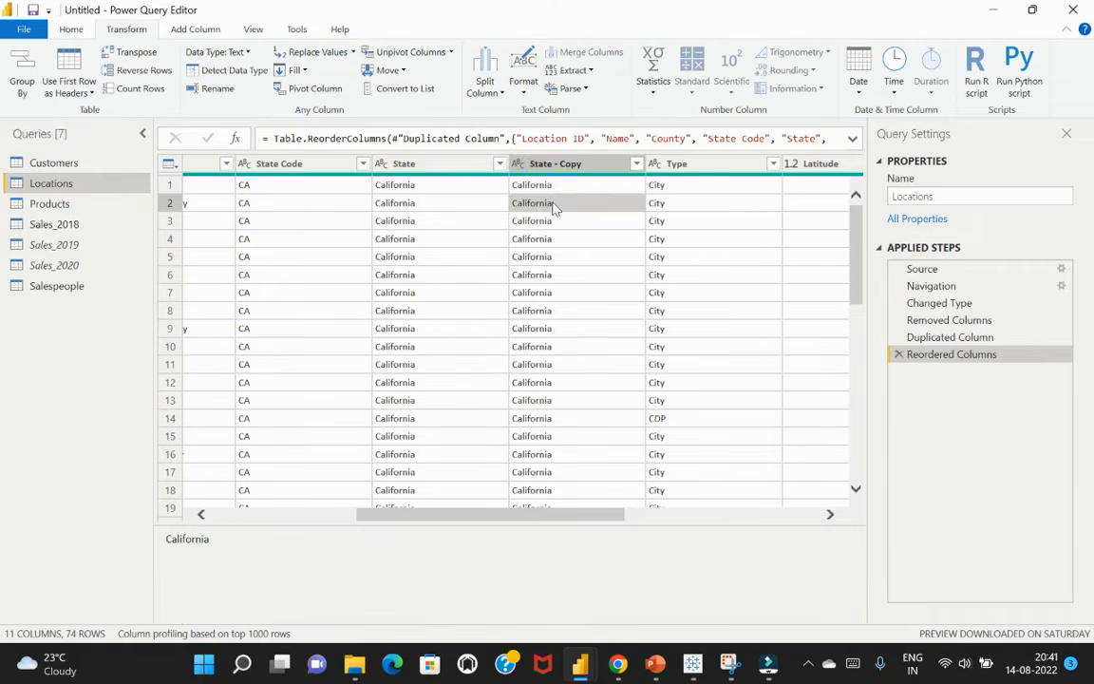
pyautogui.click(556, 189)
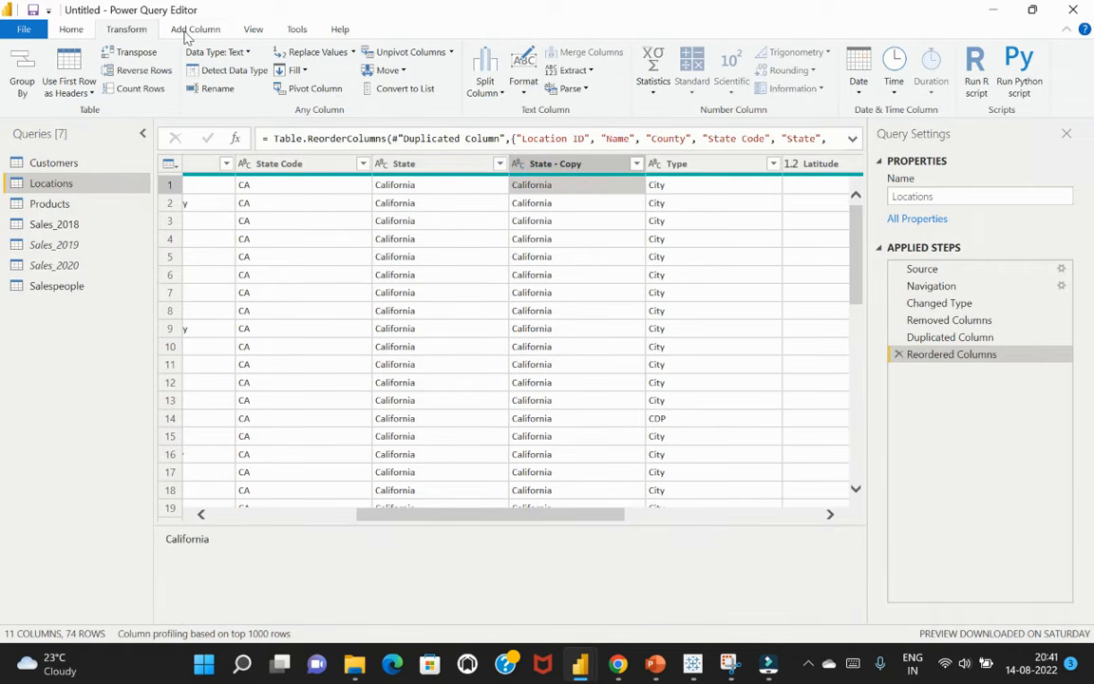
pyautogui.click(71, 32)
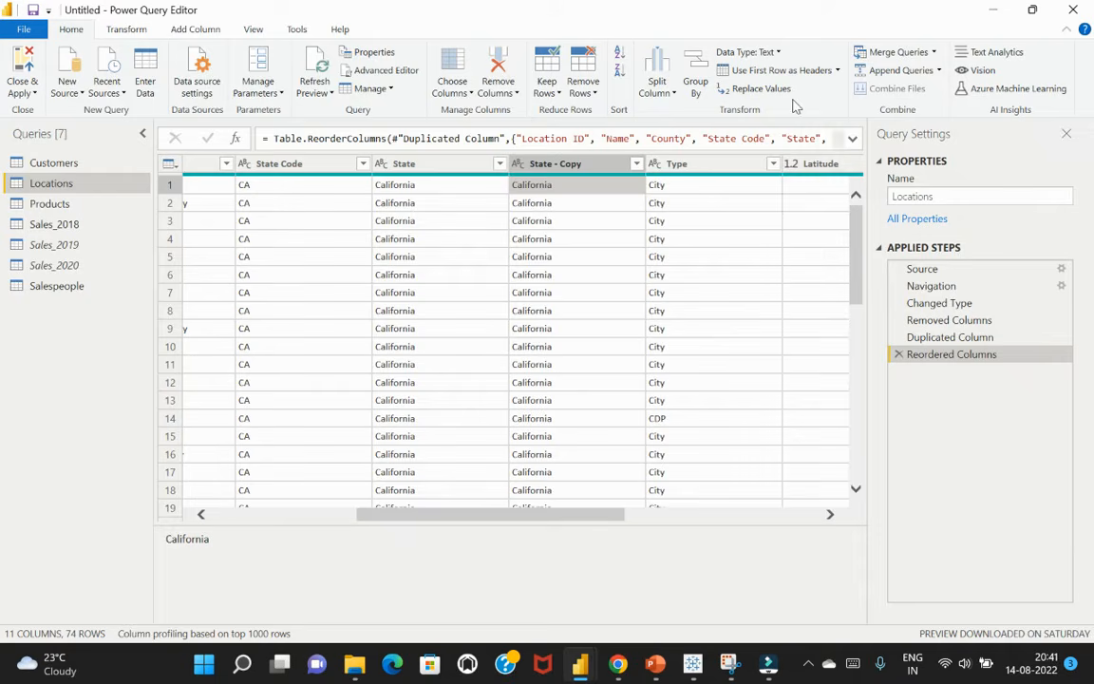
# Convert the text in the State - Copy column to uppercase
pyautogui.click(583, 166)
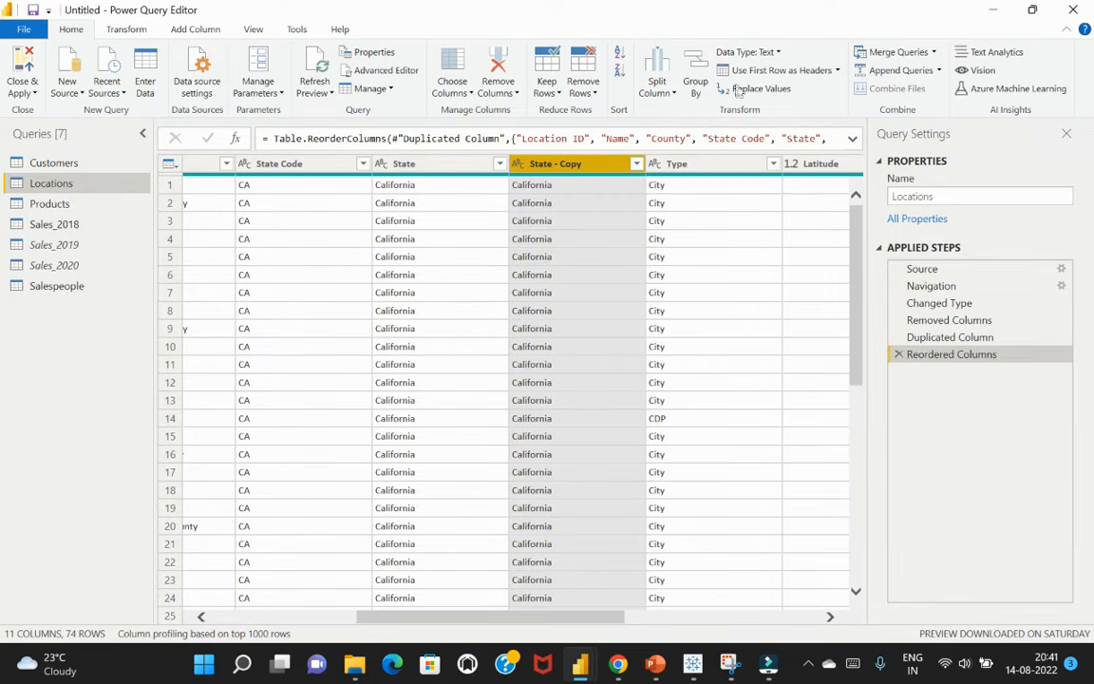
pyautogui.click(114, 31)
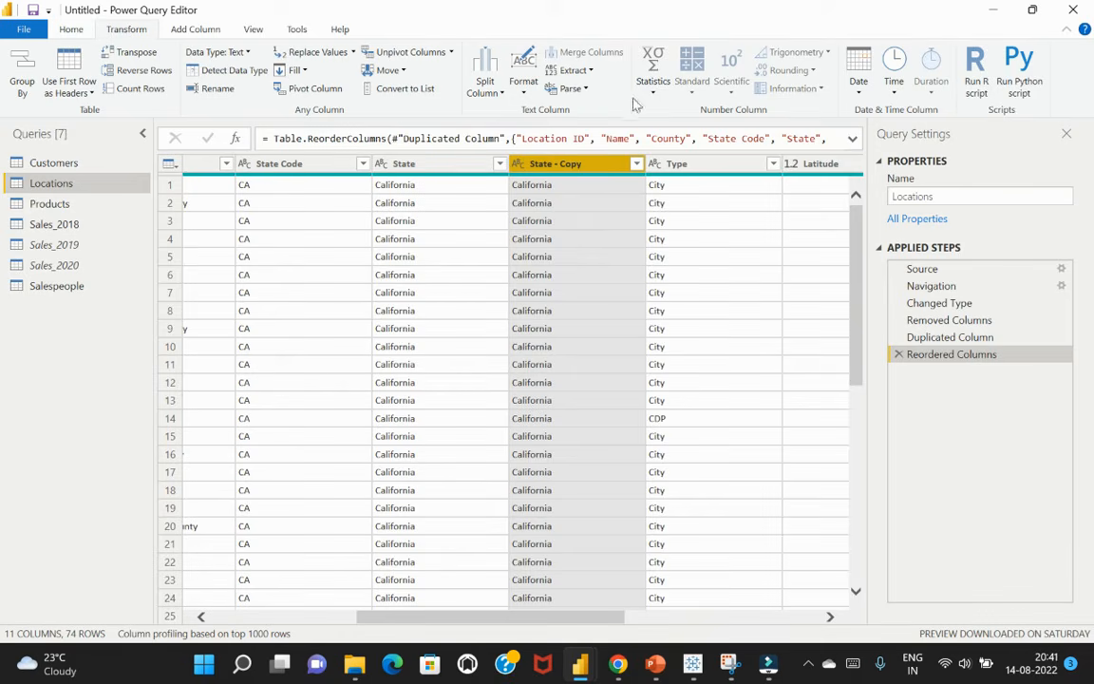
pyautogui.click(524, 93)
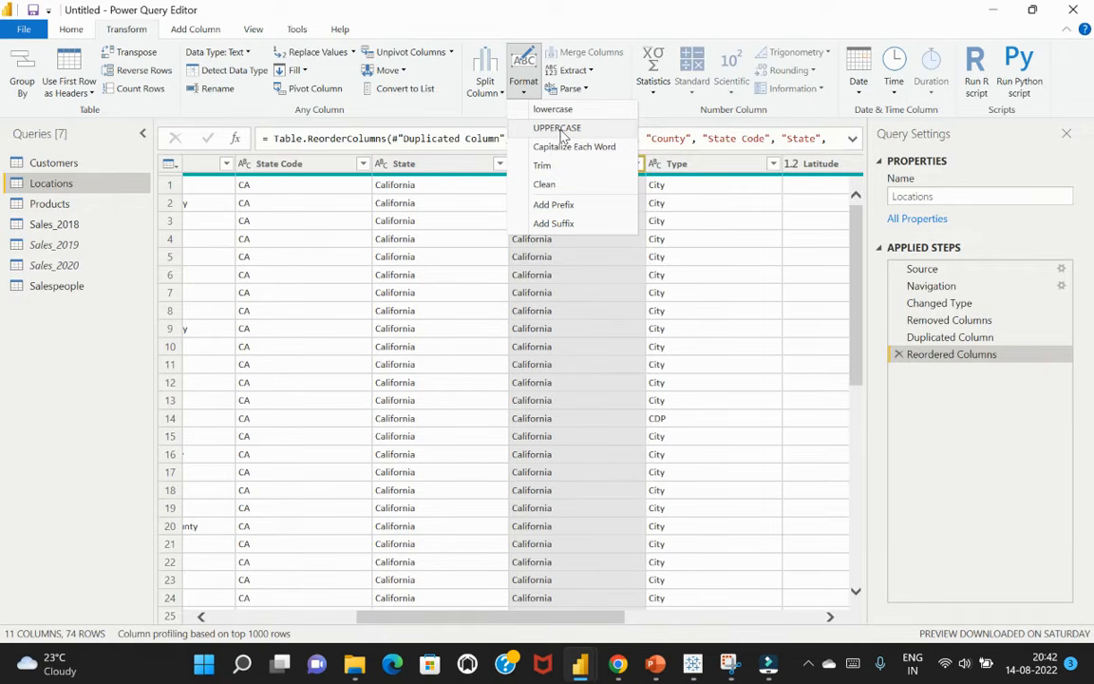
pyautogui.click(559, 128)
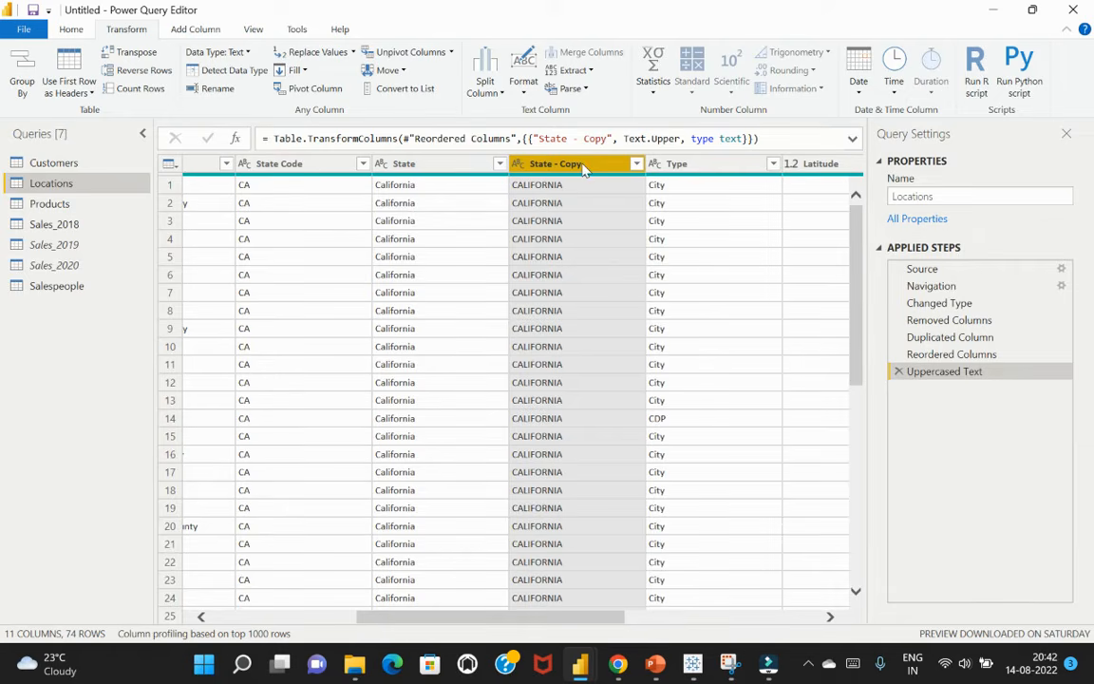
# Split the State - Copy column by number of characters, using 4 characters, once, as far left as possible
pyautogui.click(502, 95)
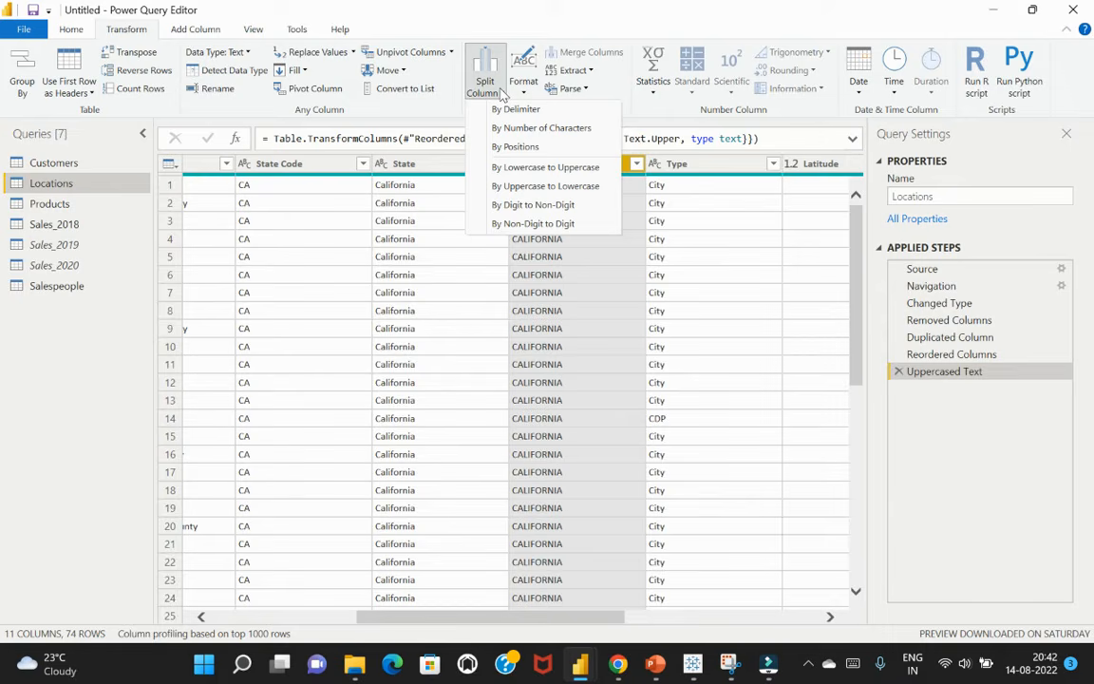
pyautogui.click(541, 131)
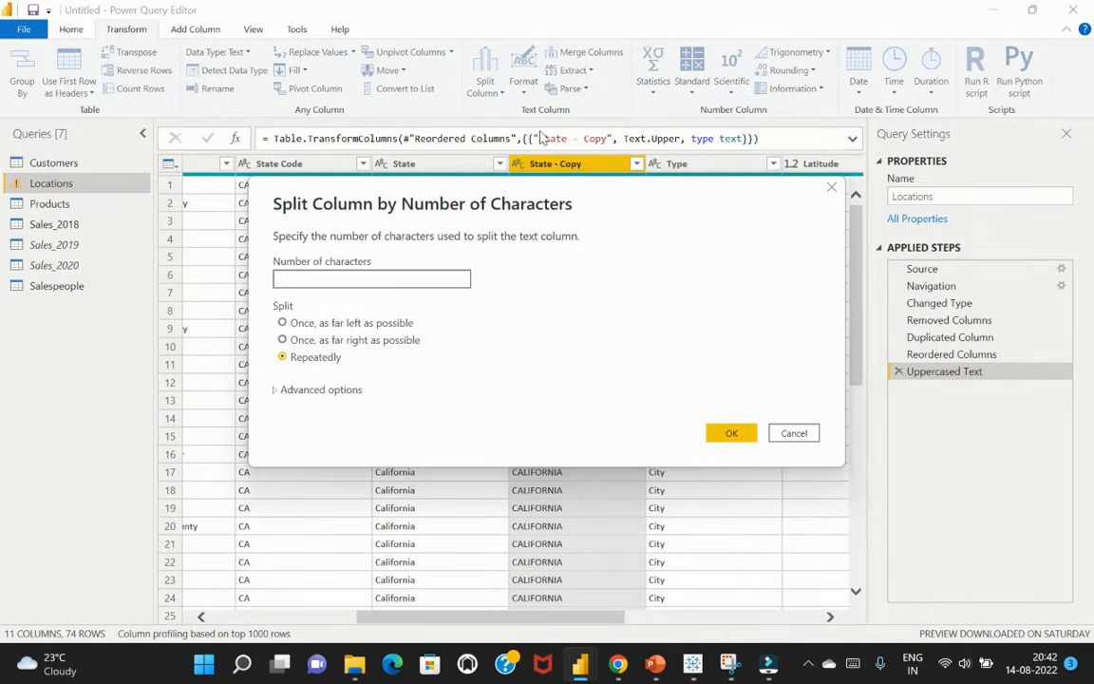
pyautogui.write('4')
pyautogui.click(283, 323)
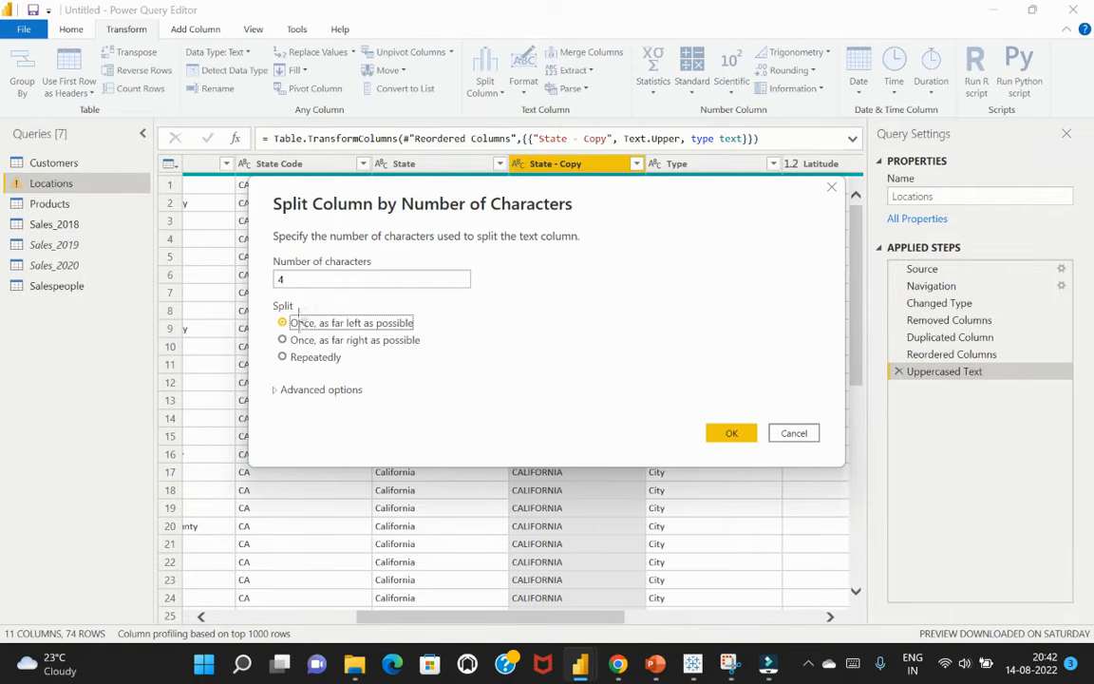
pyautogui.click(281, 278)
pyautogui.press('BackSpace')
pyautogui.write('4')
pyautogui.click(732, 435)
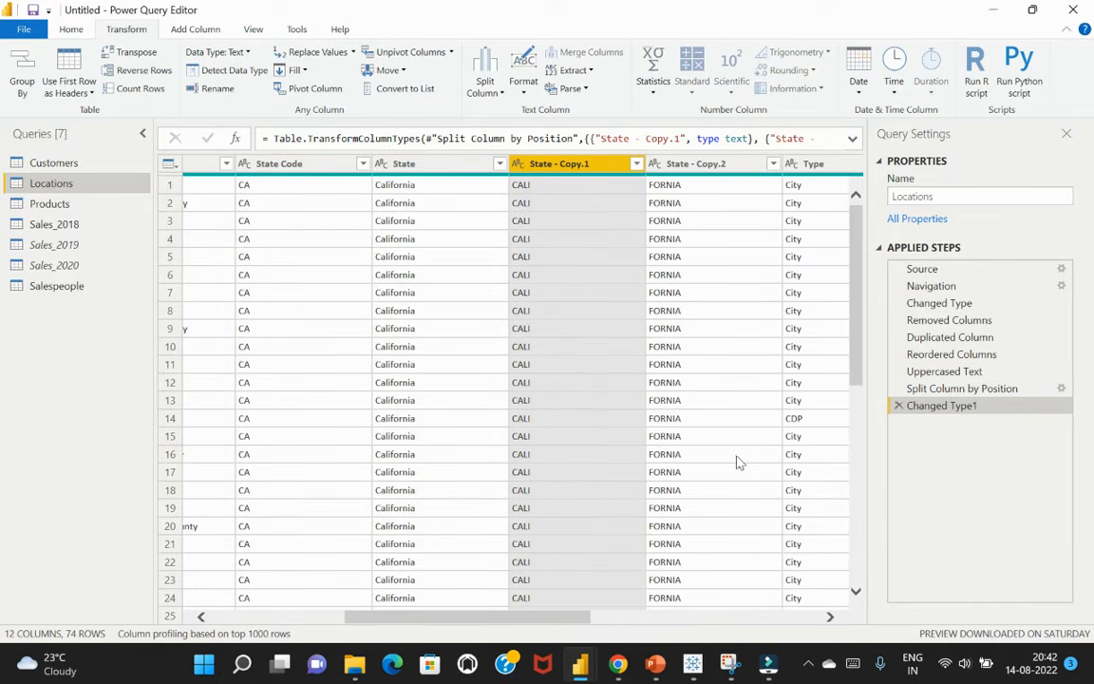
pyautogui.click(542, 187)
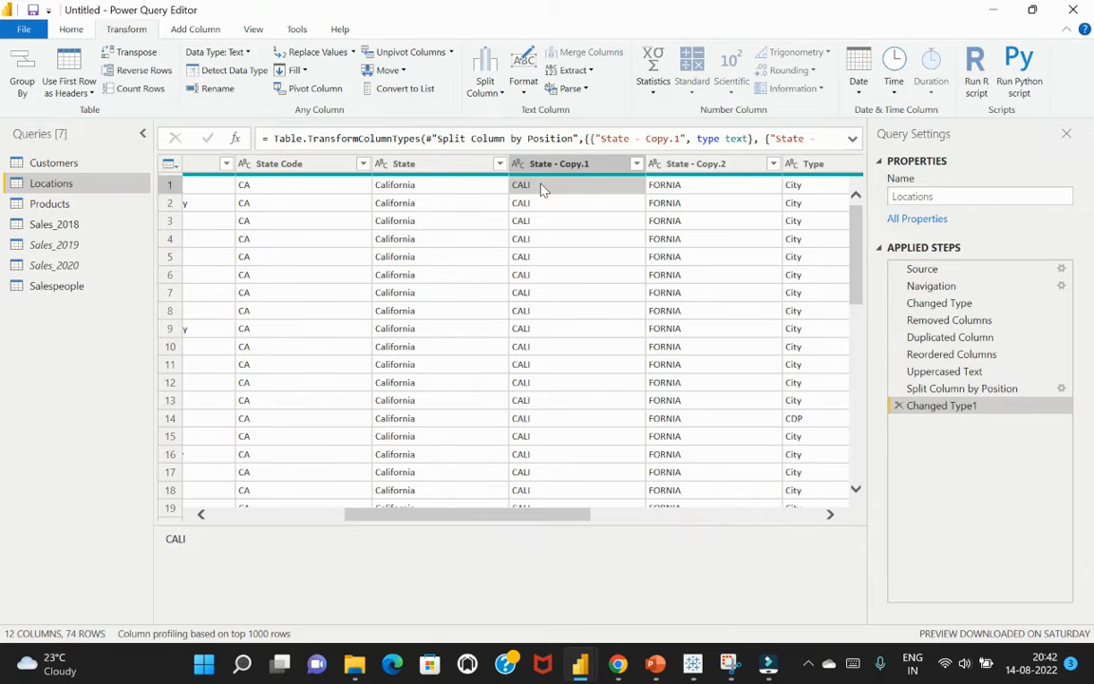
pyautogui.click(561, 164)
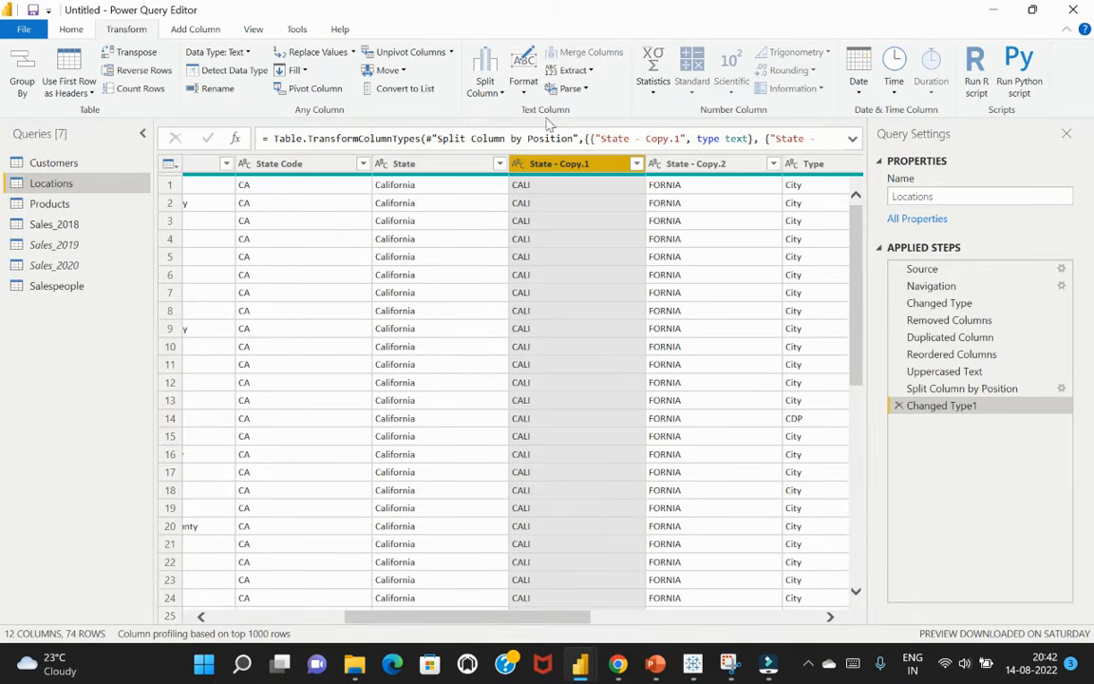
pyautogui.click(523, 90)
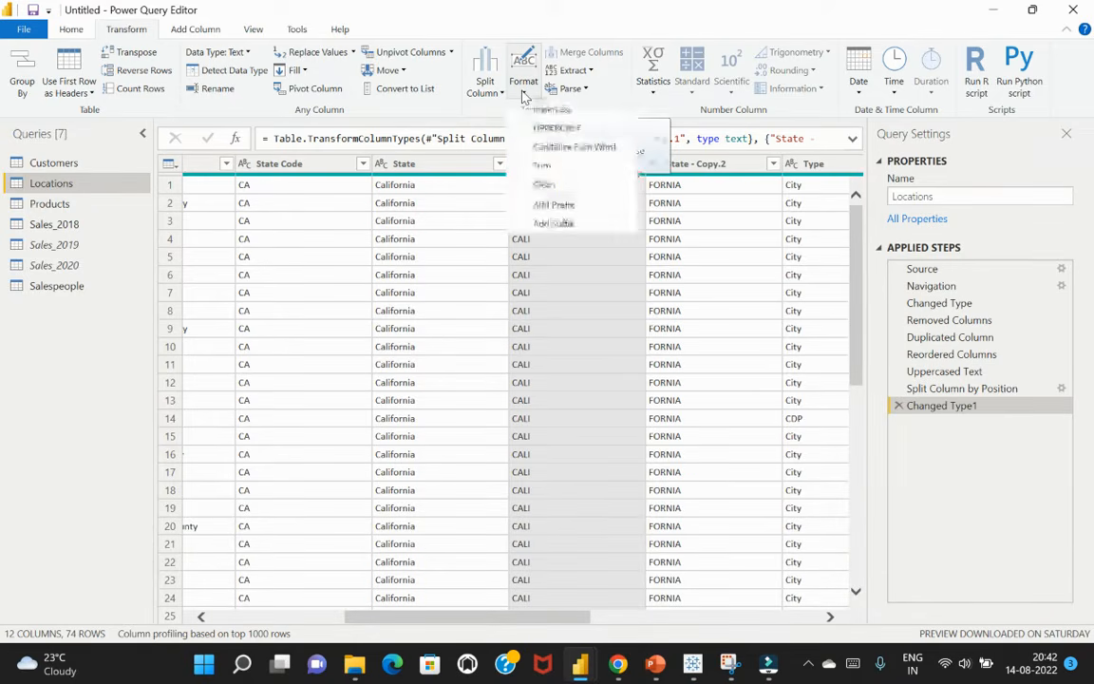
pyautogui.click(564, 295)
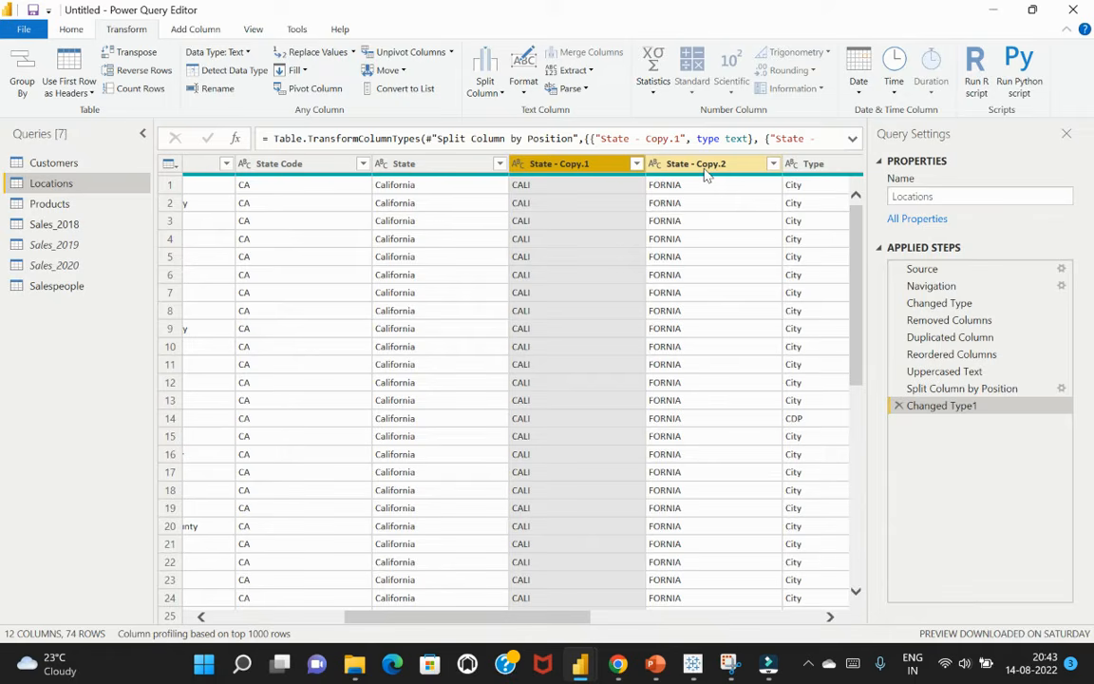
# Review the Locations query's applied steps from Split Column by Position back to Removed Columns, returning forward to Changed Type1
pyautogui.click(946, 392)
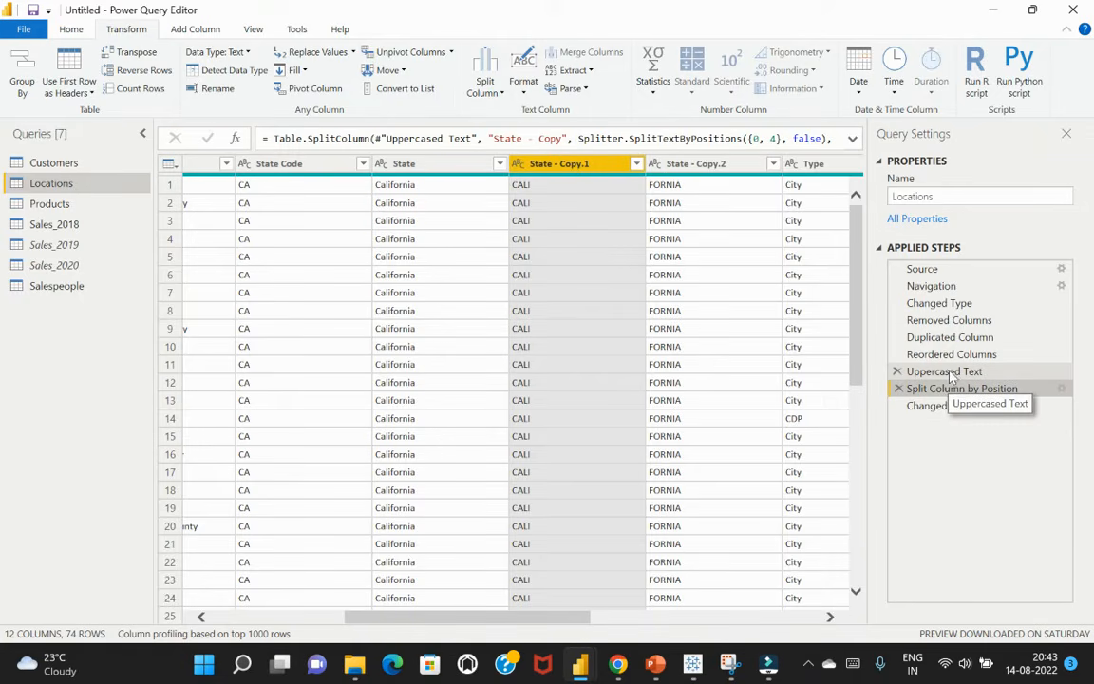
pyautogui.click(944, 371)
pyautogui.click(952, 354)
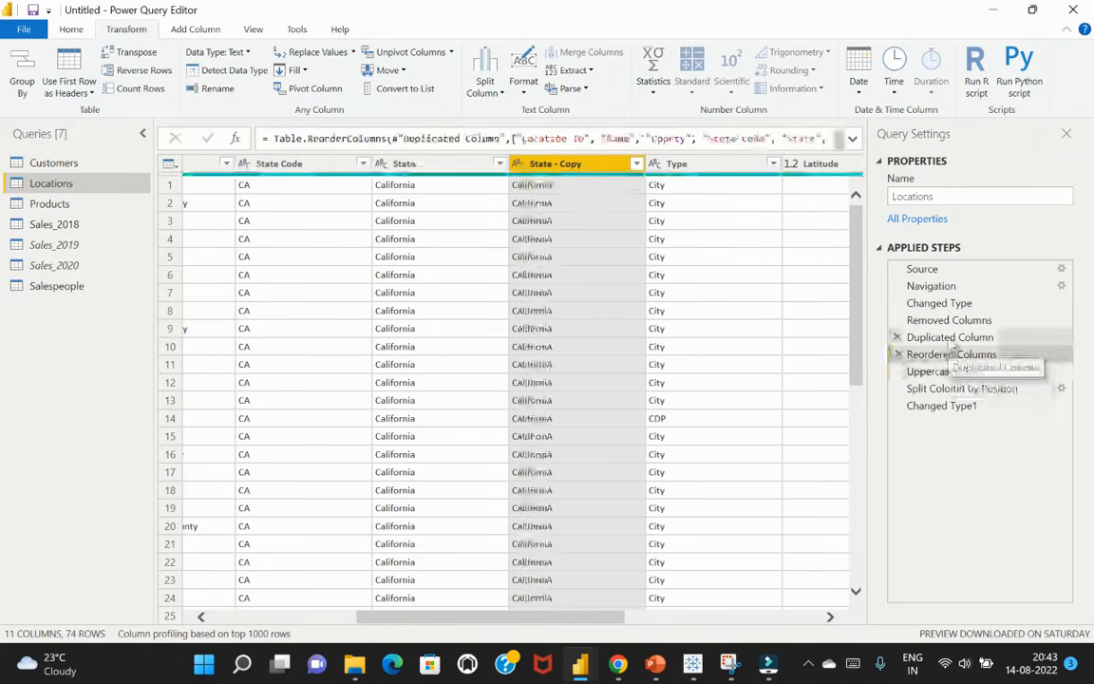
pyautogui.click(950, 337)
pyautogui.click(950, 321)
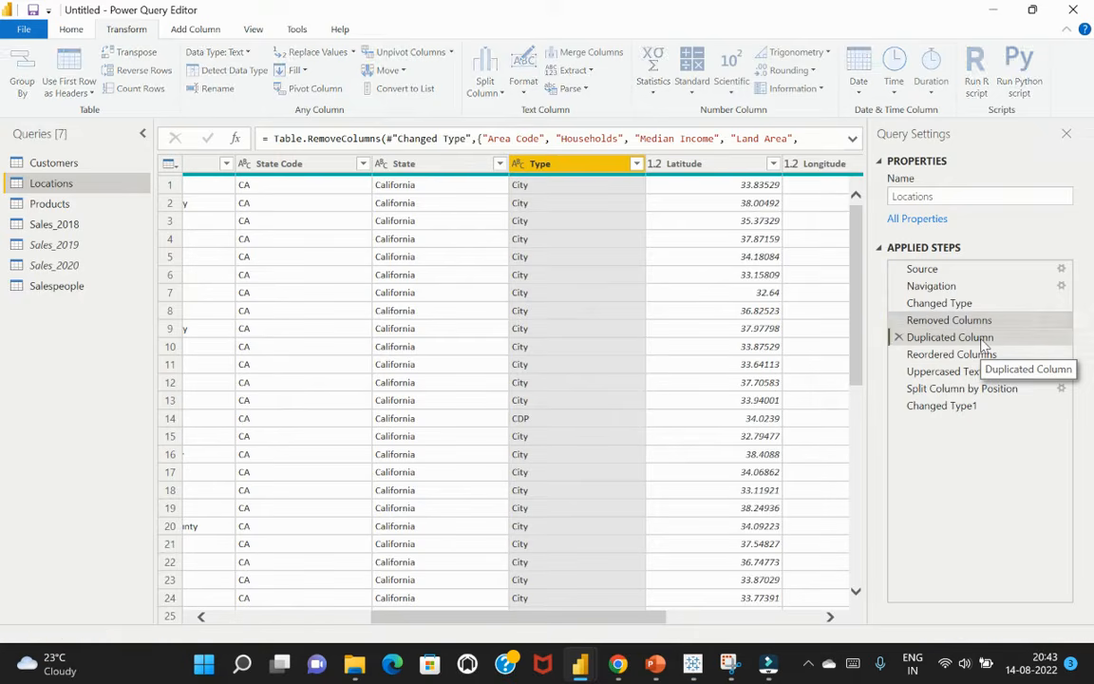
pyautogui.click(984, 342)
pyautogui.click(964, 357)
pyautogui.click(965, 373)
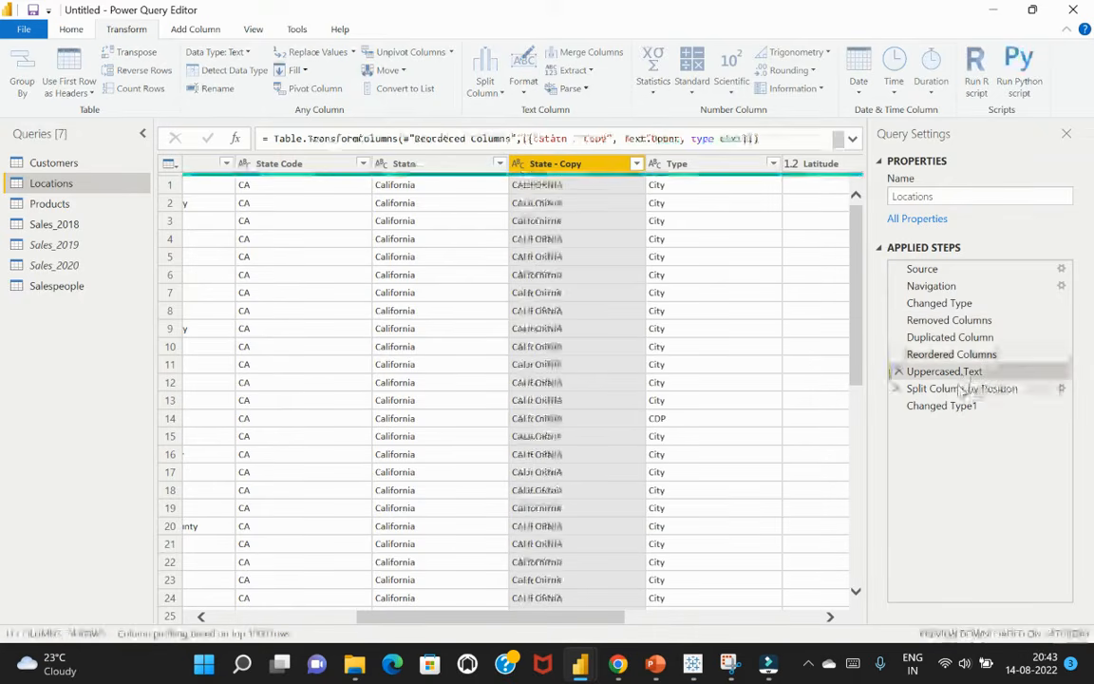
pyautogui.click(969, 389)
pyautogui.click(926, 406)
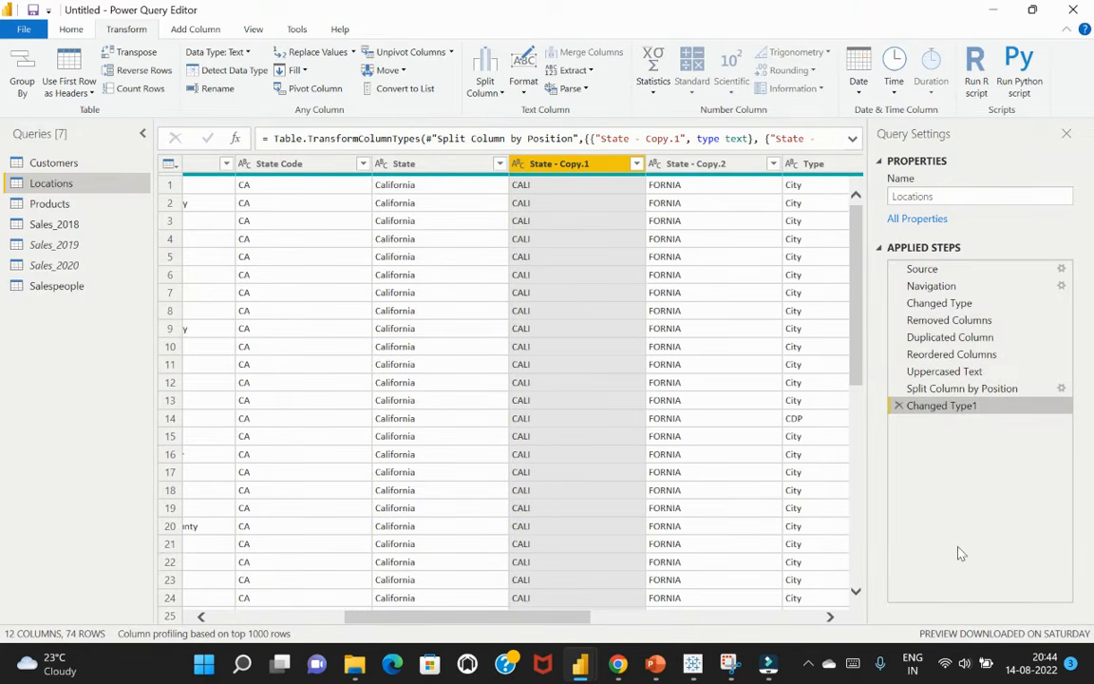
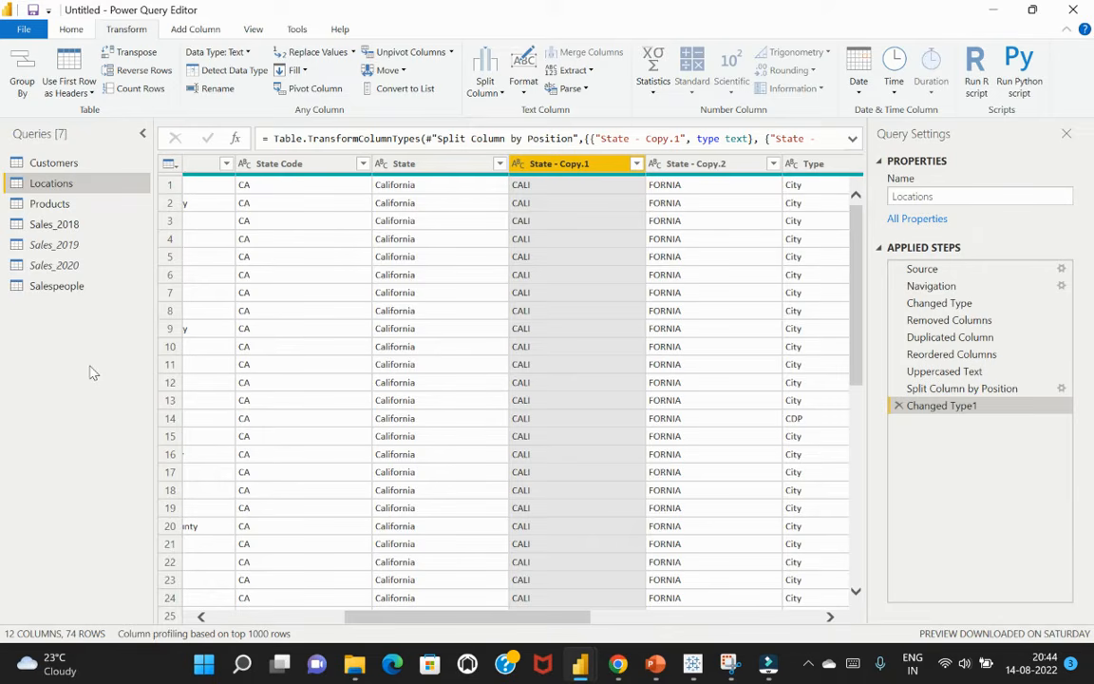
# Move the Customers, Locations, Products, Sales_2018 and Salespeople queries into a new group named "Data model"
pyautogui.click(71, 31)
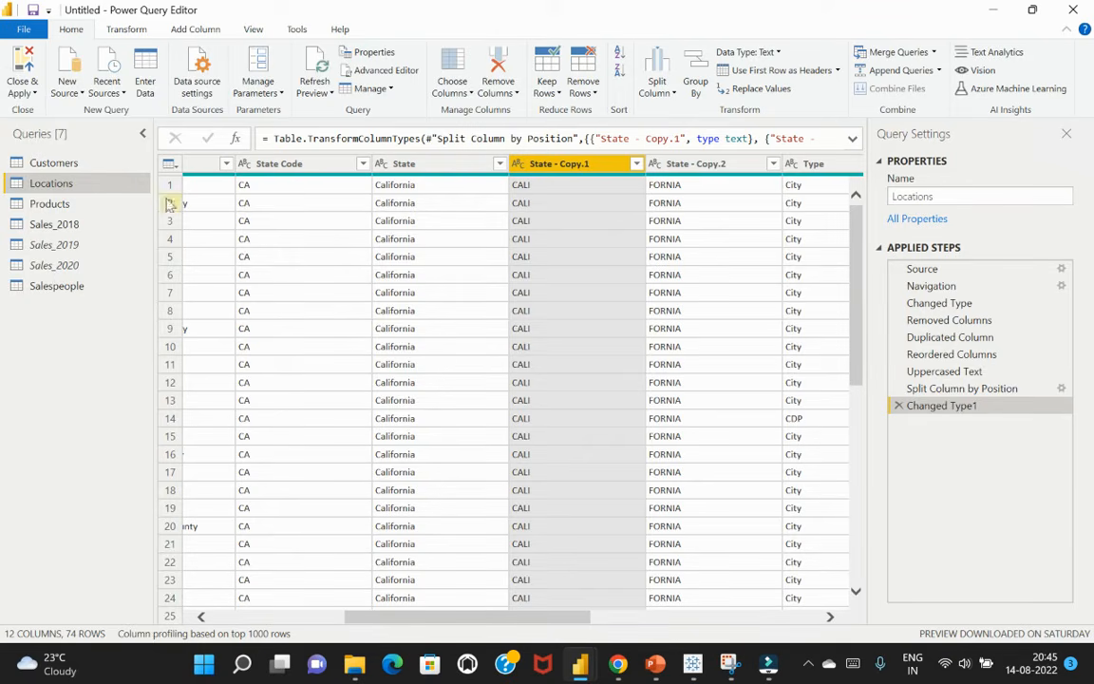
pyautogui.click(64, 163)
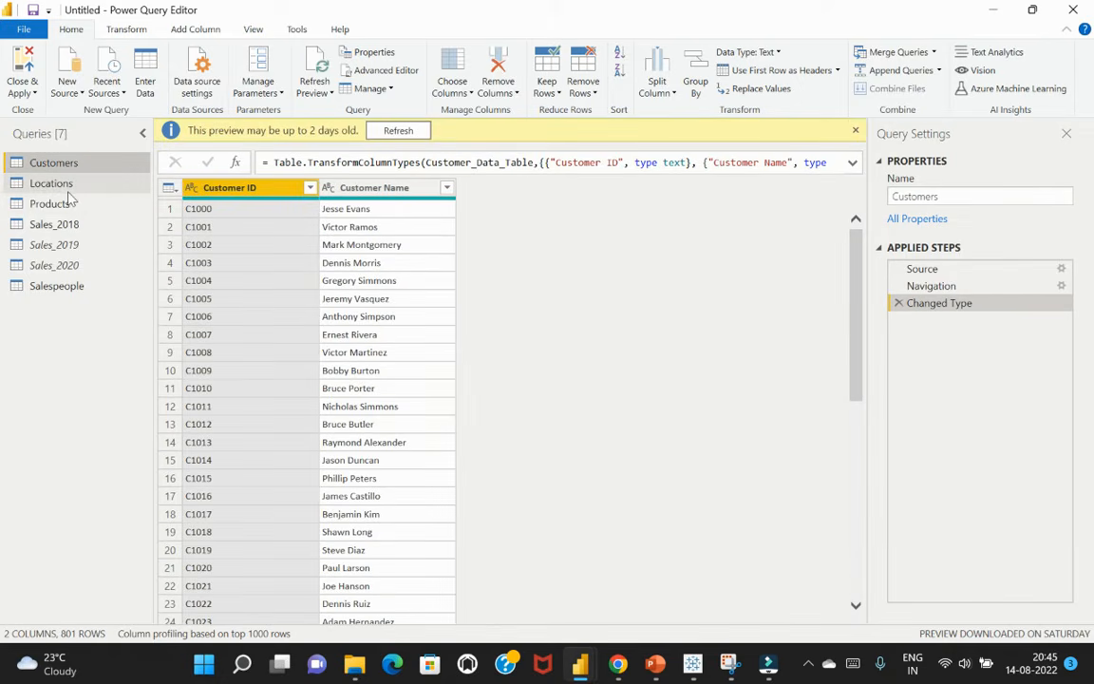
pyautogui.click(57, 183)
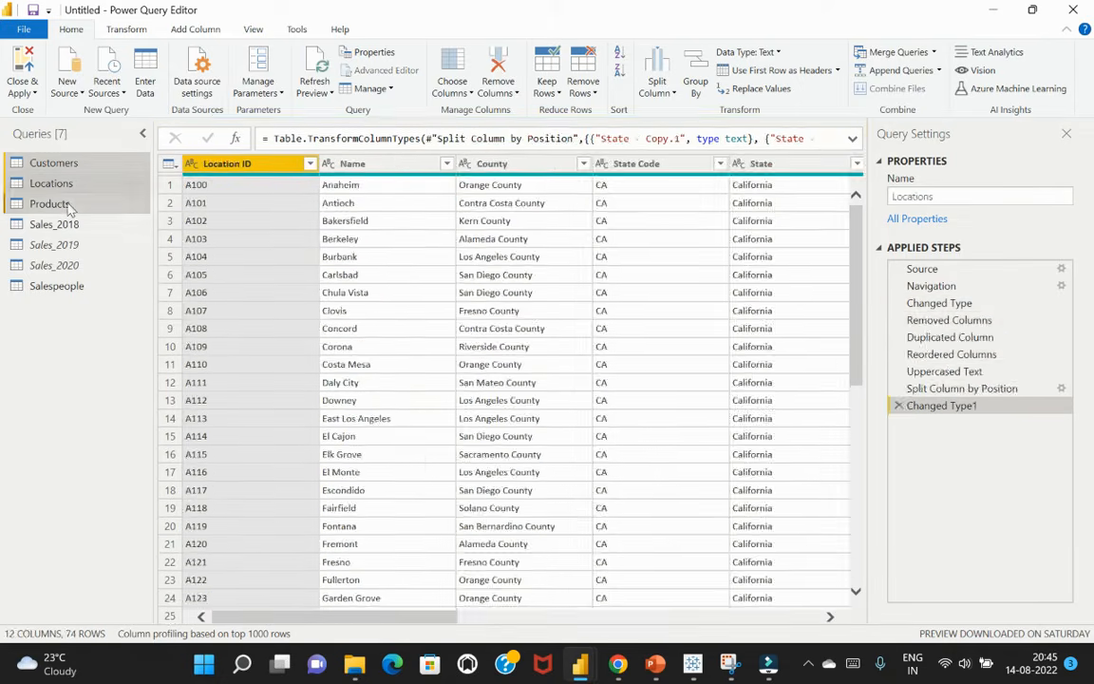
pyautogui.click(62, 204)
pyautogui.click(69, 228)
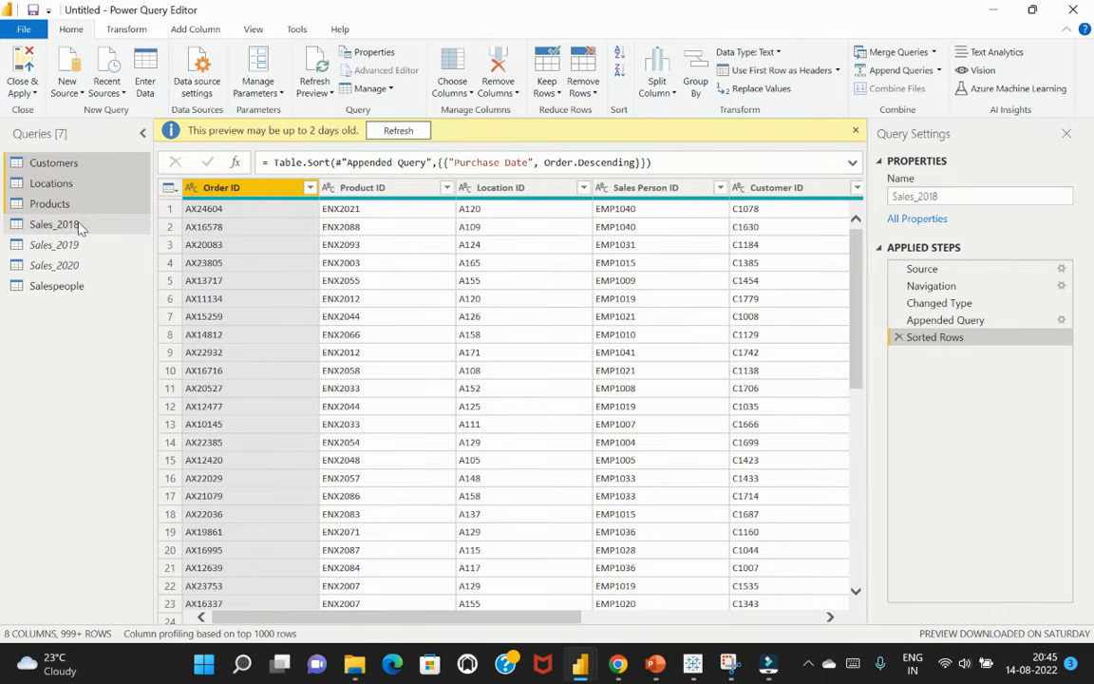
pyautogui.click(86, 289)
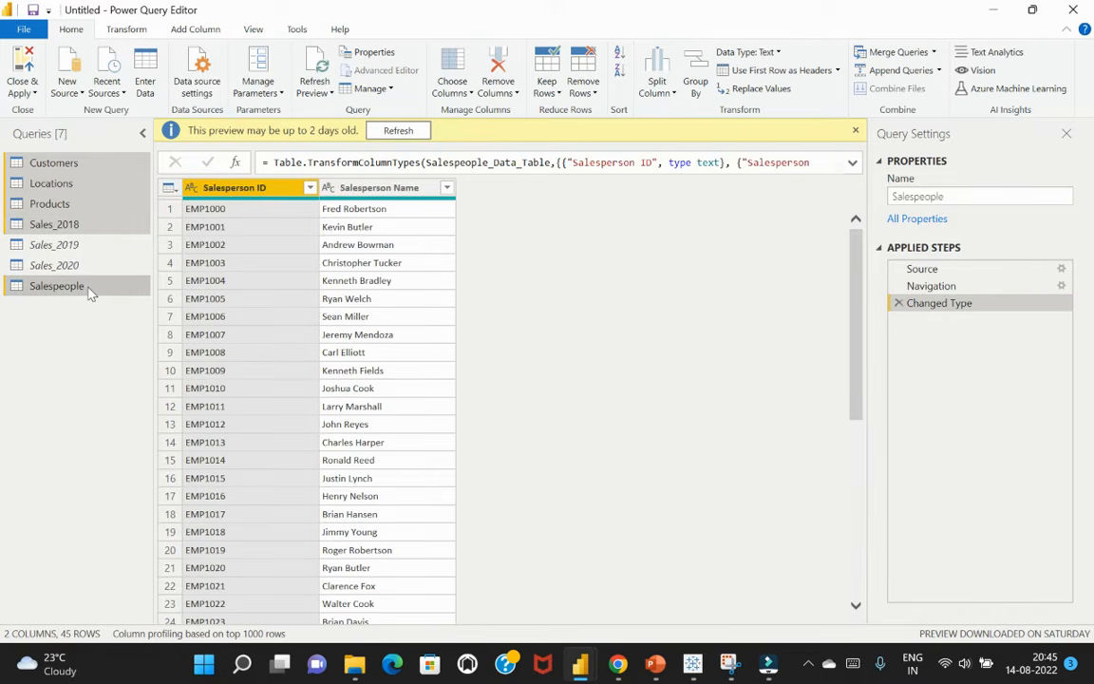
pyautogui.rightClick(90, 294)
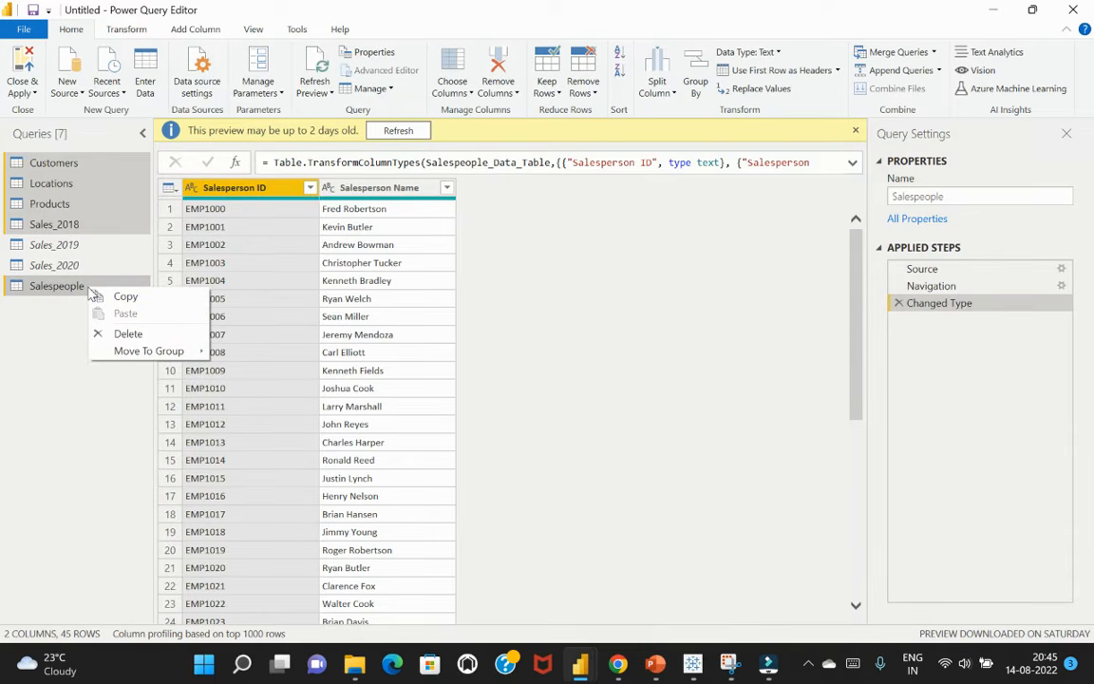
pyautogui.moveTo(167, 353)
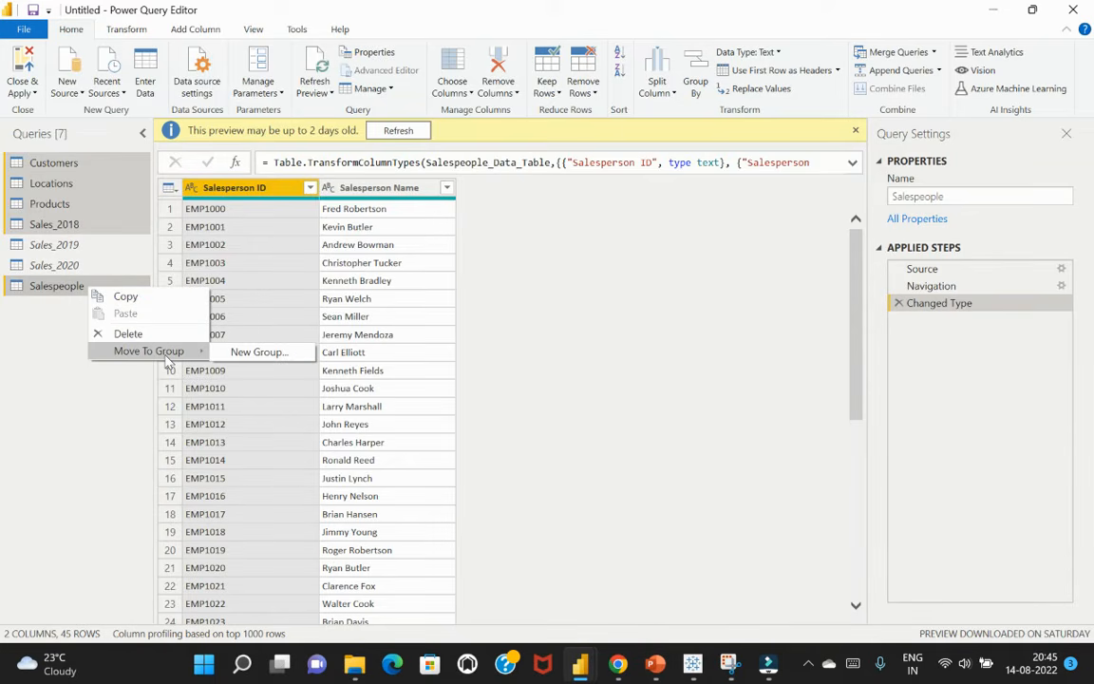
pyautogui.click(255, 353)
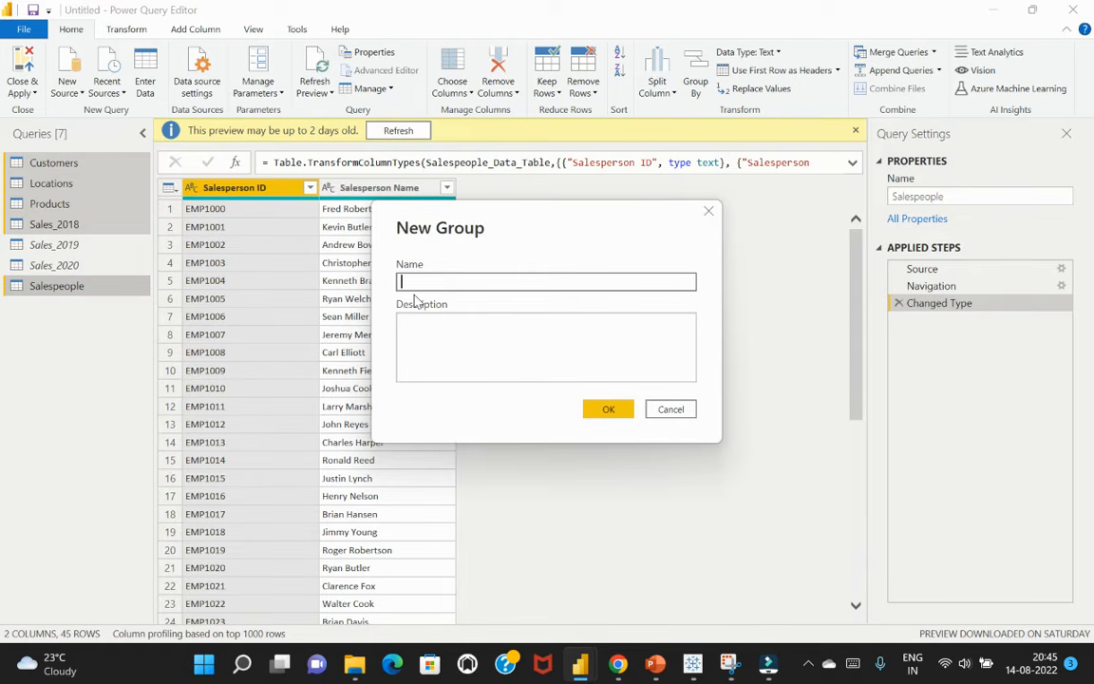
pyautogui.write('Data Group')
pyautogui.press('BackSpace')
pyautogui.press('BackSpace')
pyautogui.press('BackSpace')
pyautogui.press('BackSpace')
pyautogui.press('BackSpace')
pyautogui.press('BackSpace')
pyautogui.write('model')
pyautogui.click(609, 408)
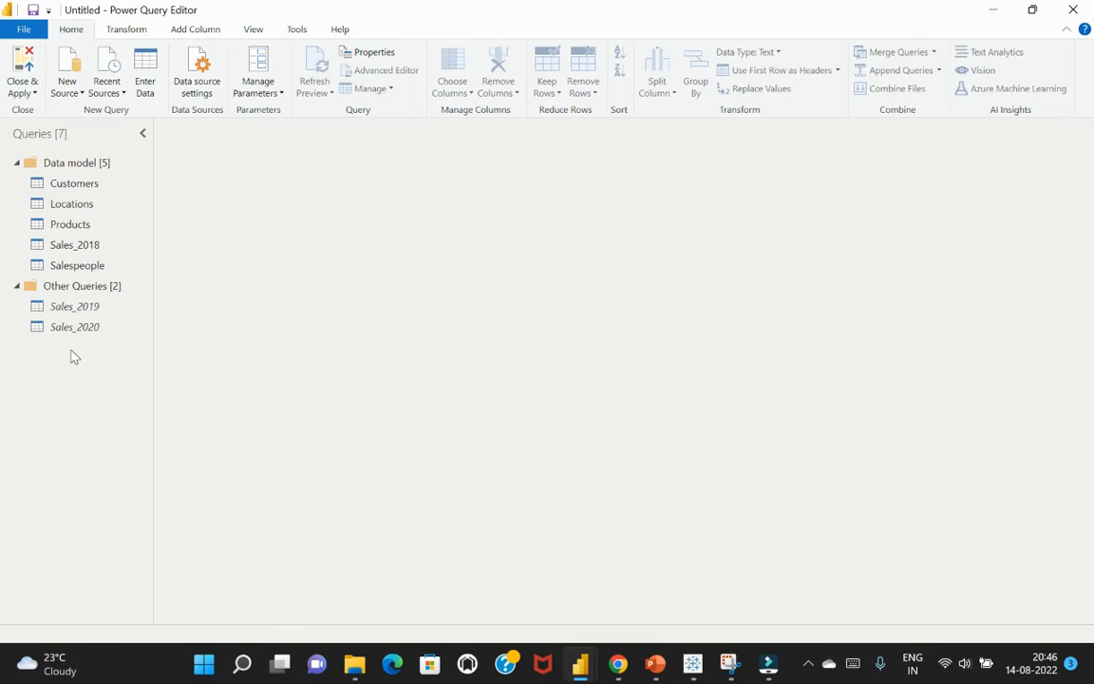
pyautogui.click(69, 184)
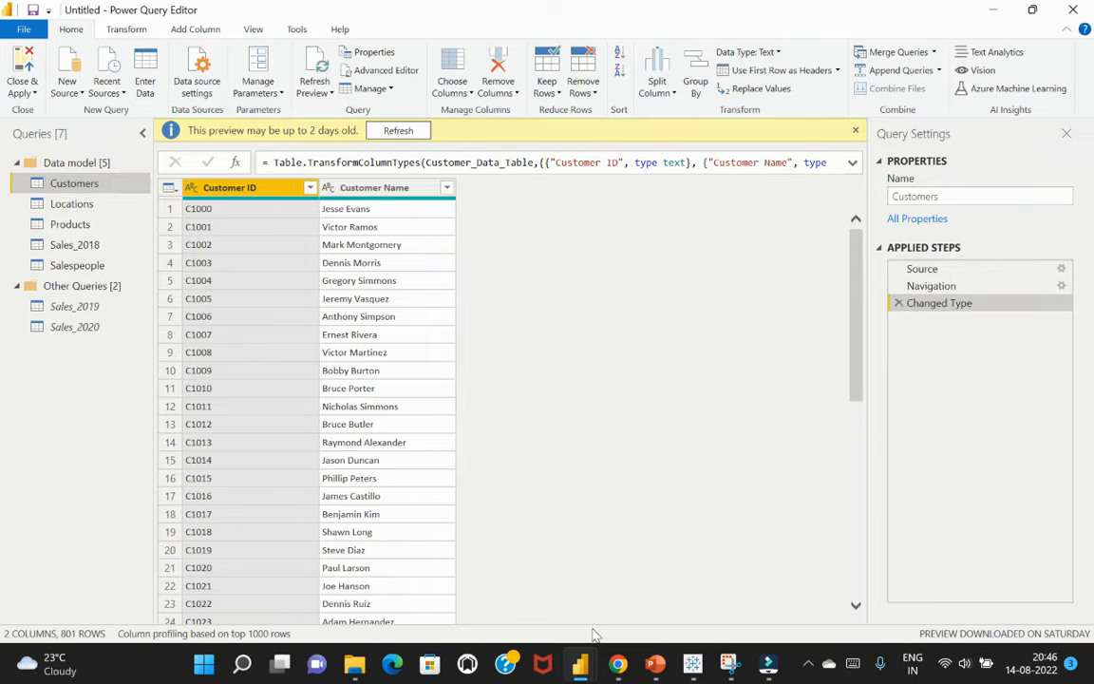
pyautogui.moveTo(617, 664)
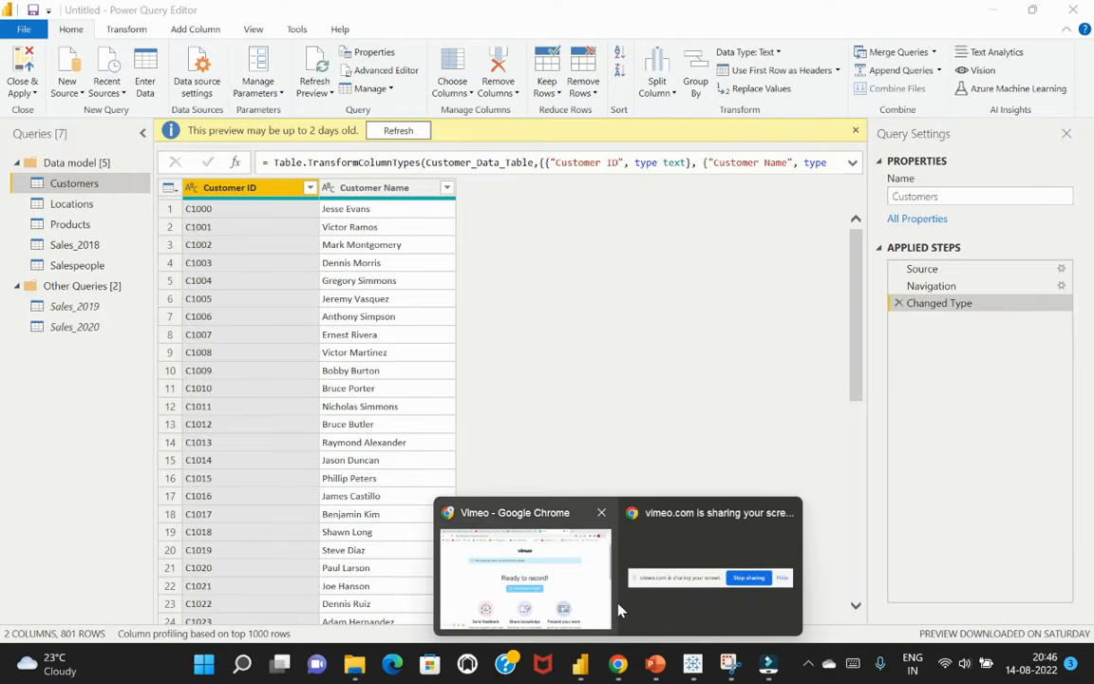
pyautogui.moveTo(619, 611)
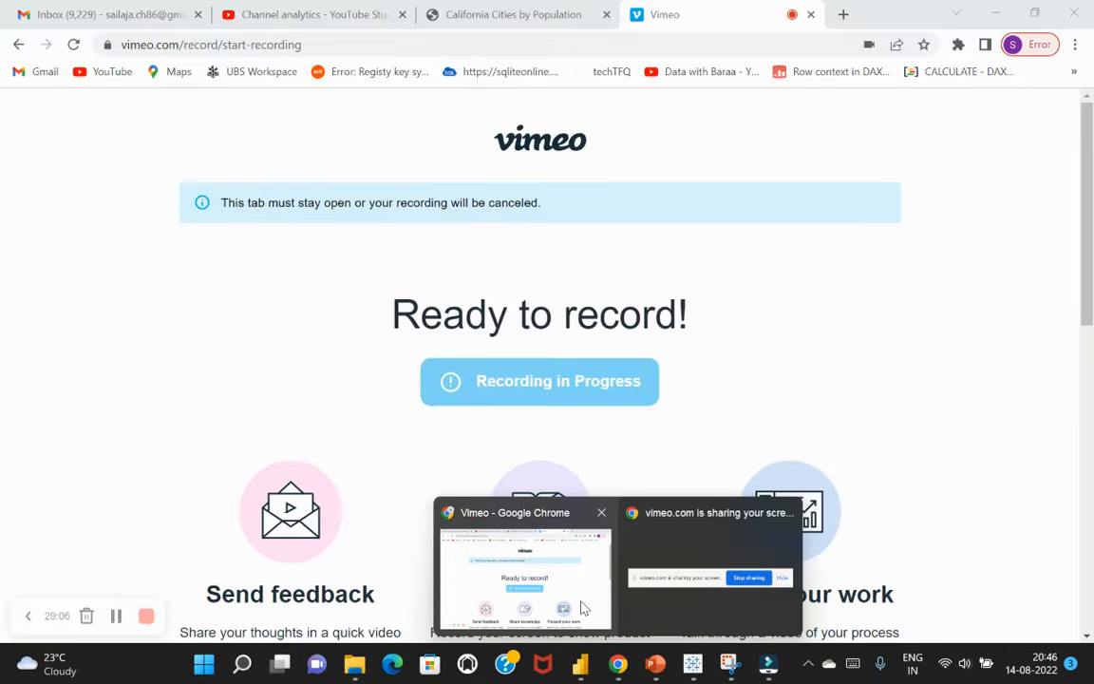
pyautogui.moveTo(685, 520)
pyautogui.scroll(-3, 665, 385)
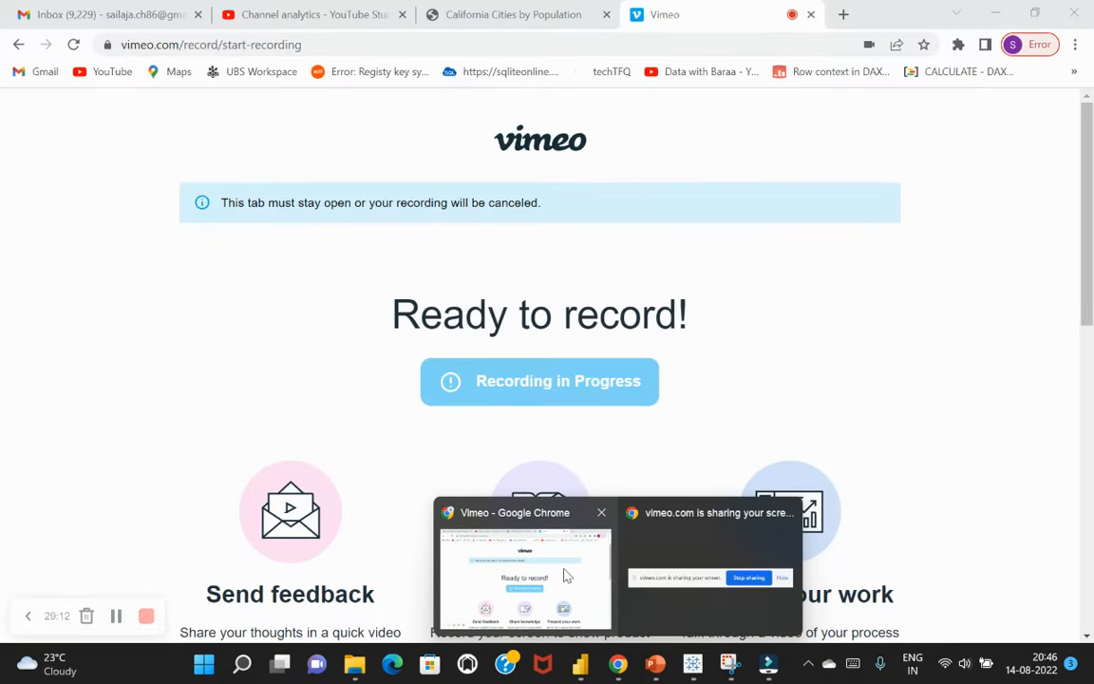
pyautogui.click(567, 576)
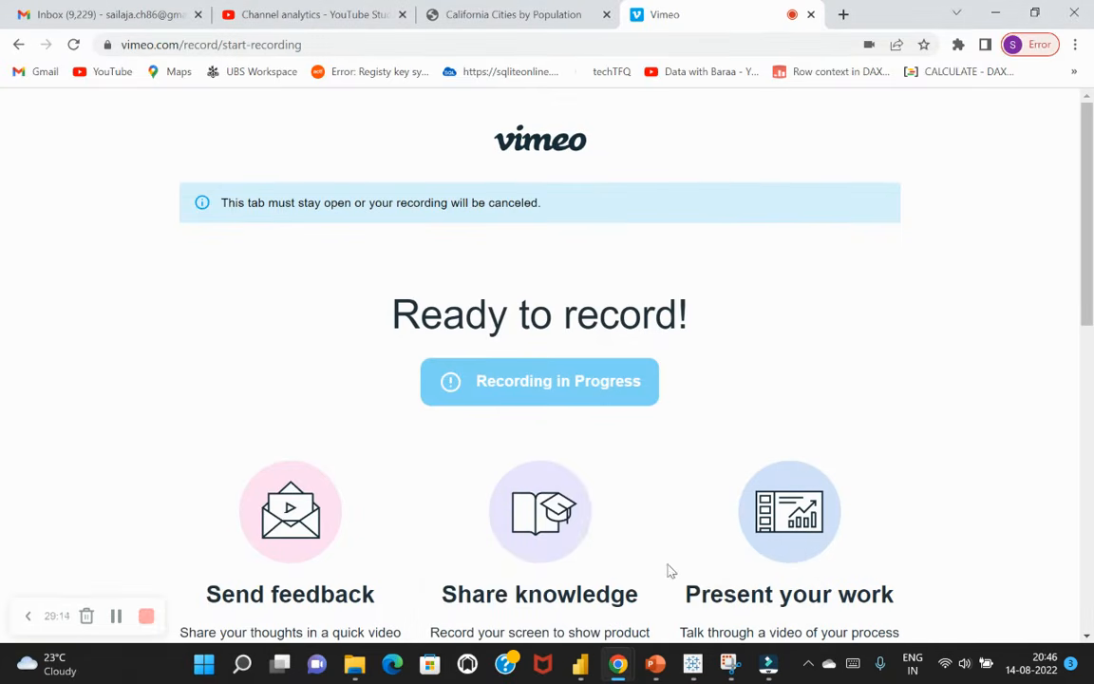
pyautogui.hotkey('alt', 'Tab')
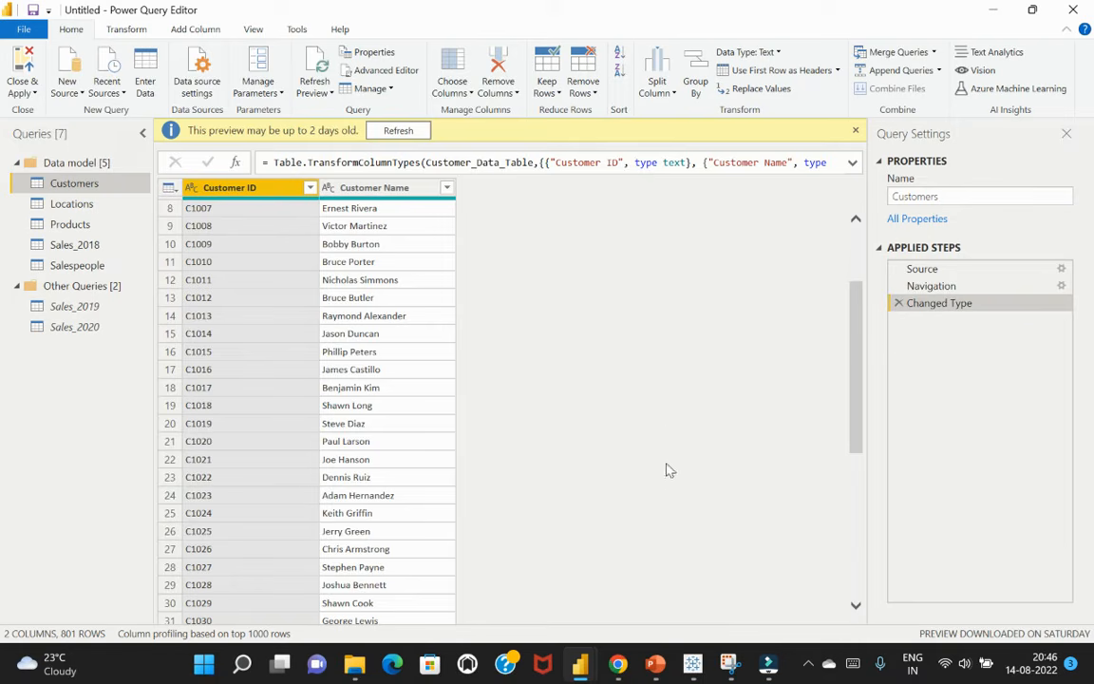
# Open the Locations query and look over its columns from County to Type
pyautogui.click(72, 203)
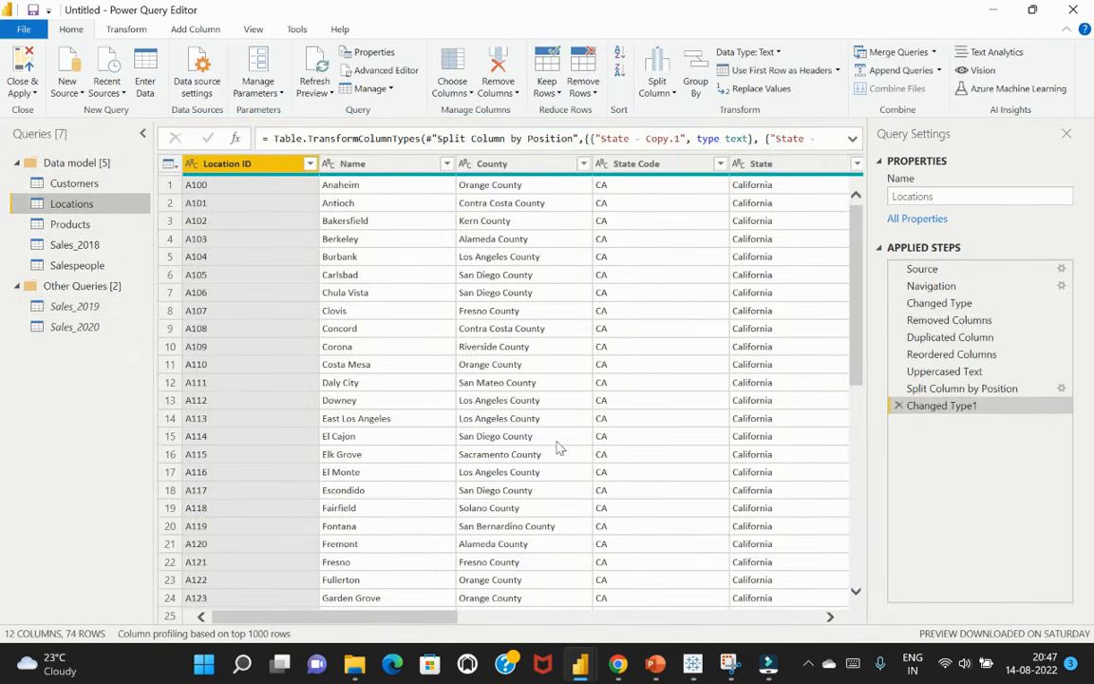
pyautogui.moveTo(427, 619); pyautogui.dragTo(495, 631)
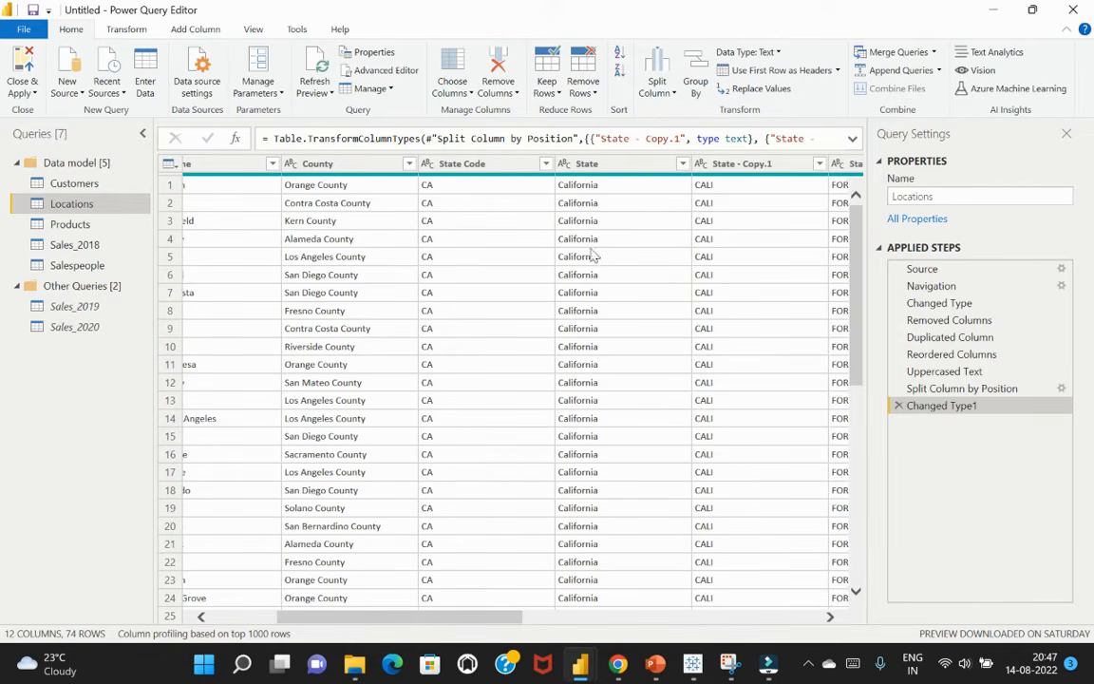
pyautogui.moveTo(460, 630); pyautogui.dragTo(560, 628)
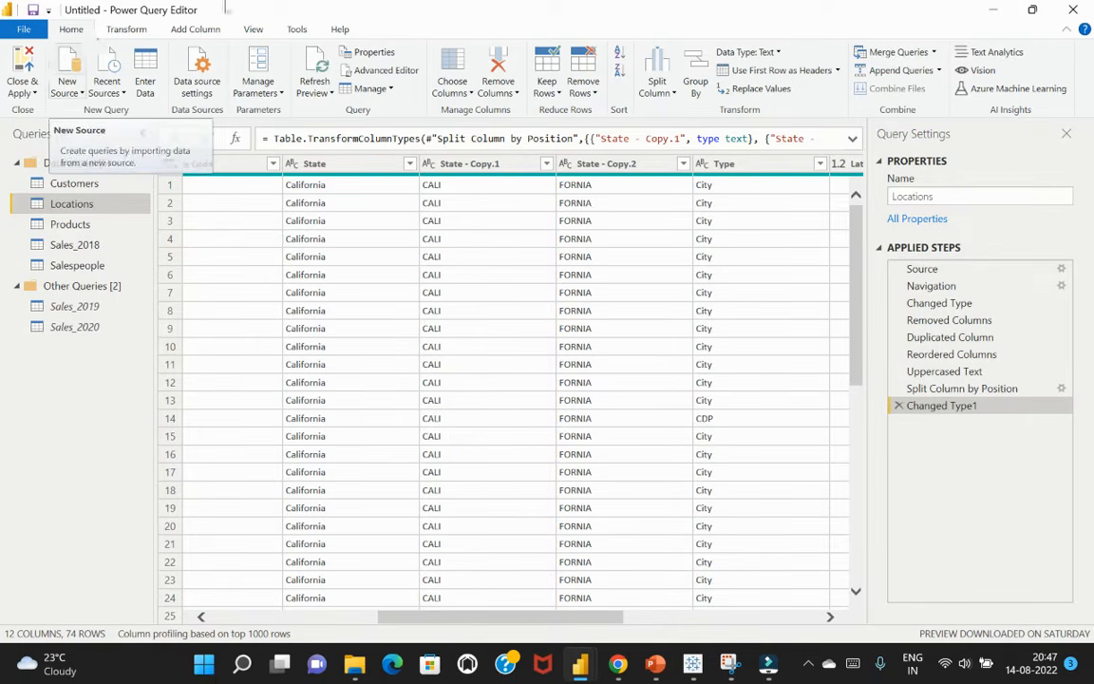
pyautogui.click(81, 95)
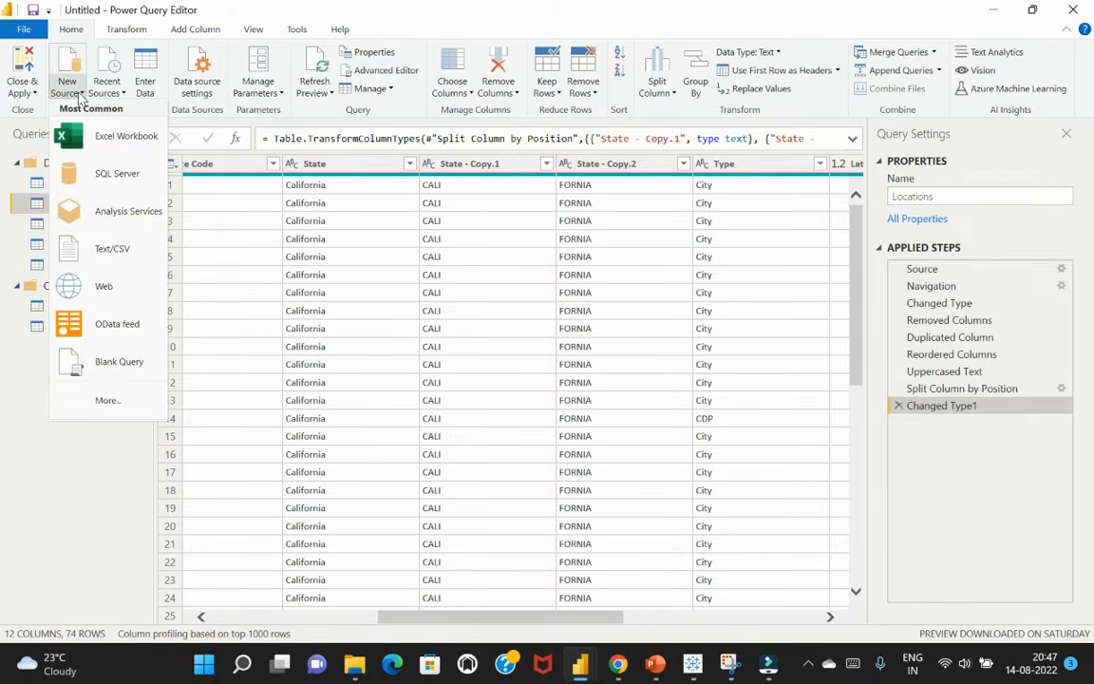
pyautogui.click(101, 291)
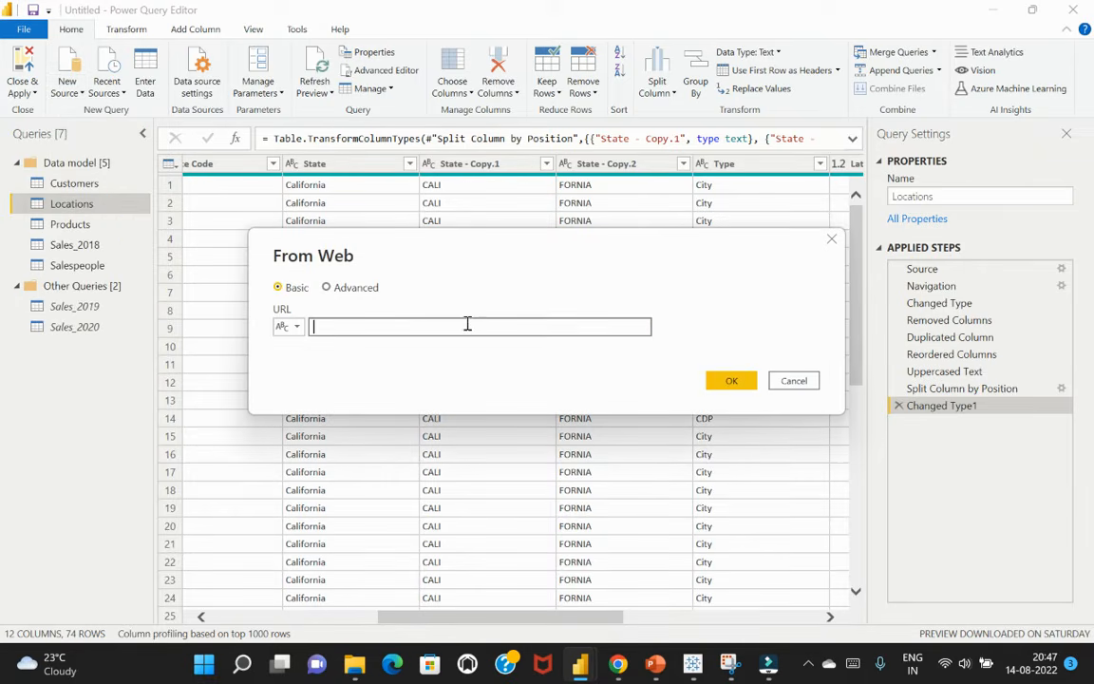
pyautogui.click(794, 381)
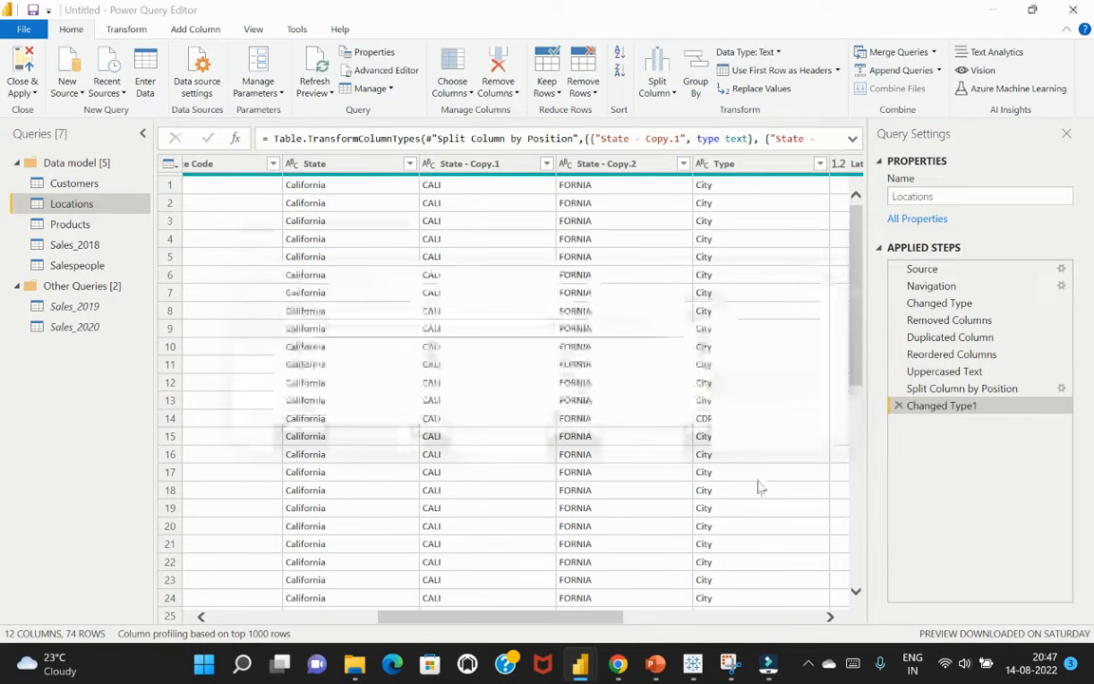
# Switch to Chrome and search Google in a new tab for "california demographics data"
pyautogui.moveTo(620, 647)
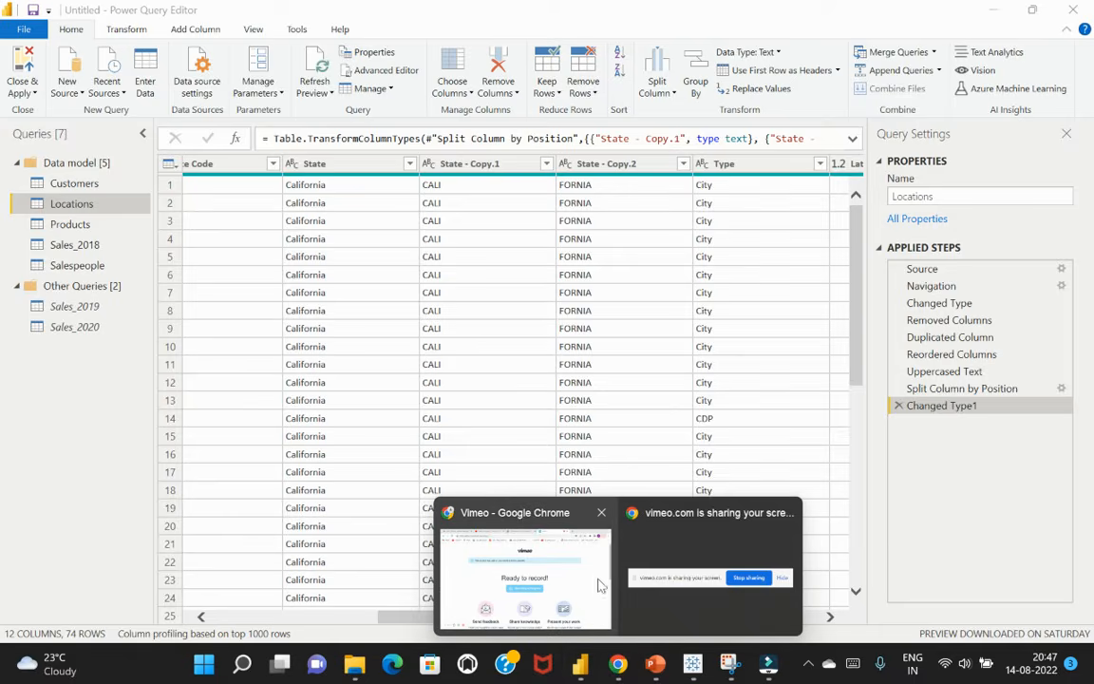
pyautogui.click(547, 532)
pyautogui.click(511, 27)
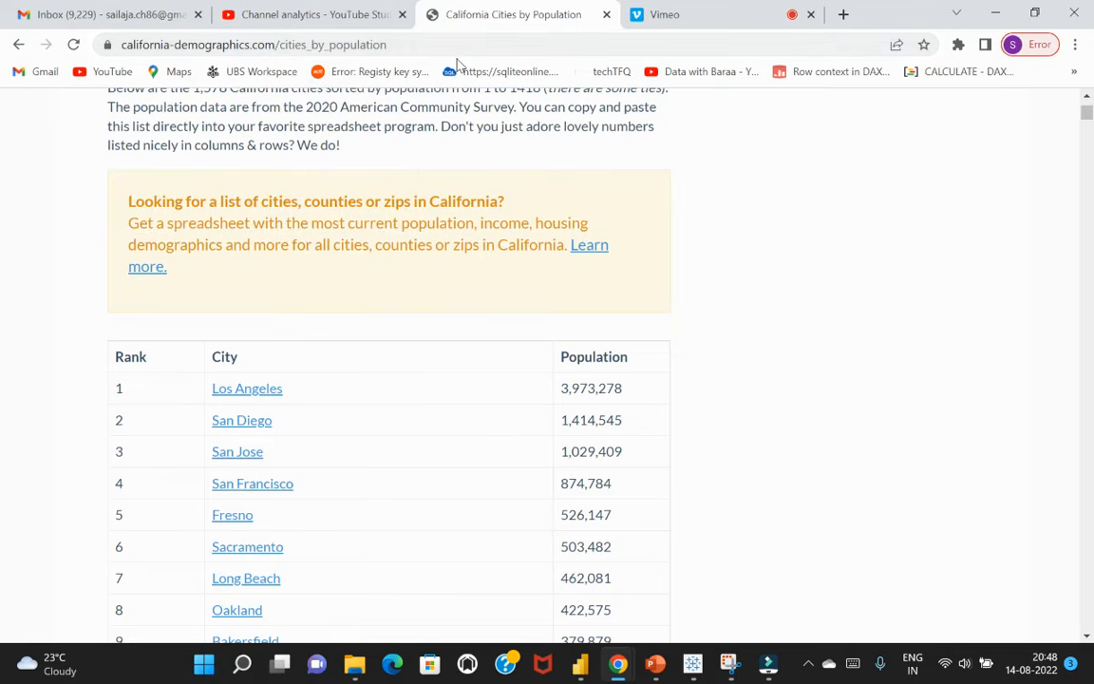
pyautogui.click(844, 14)
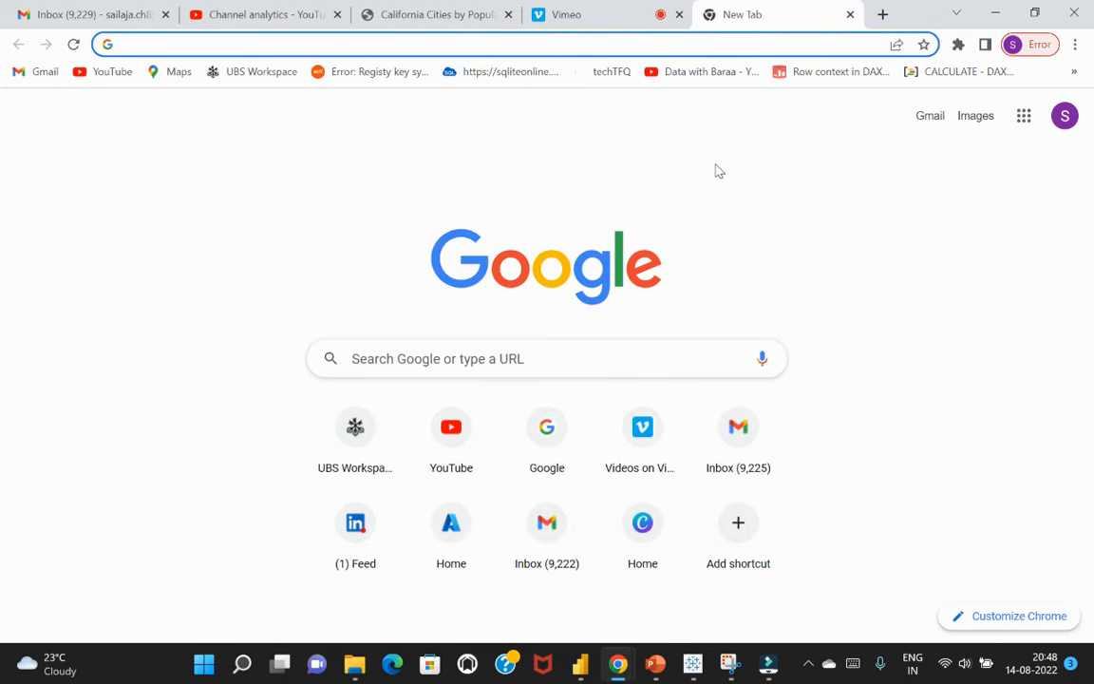
pyautogui.click(532, 357)
pyautogui.write('cal')
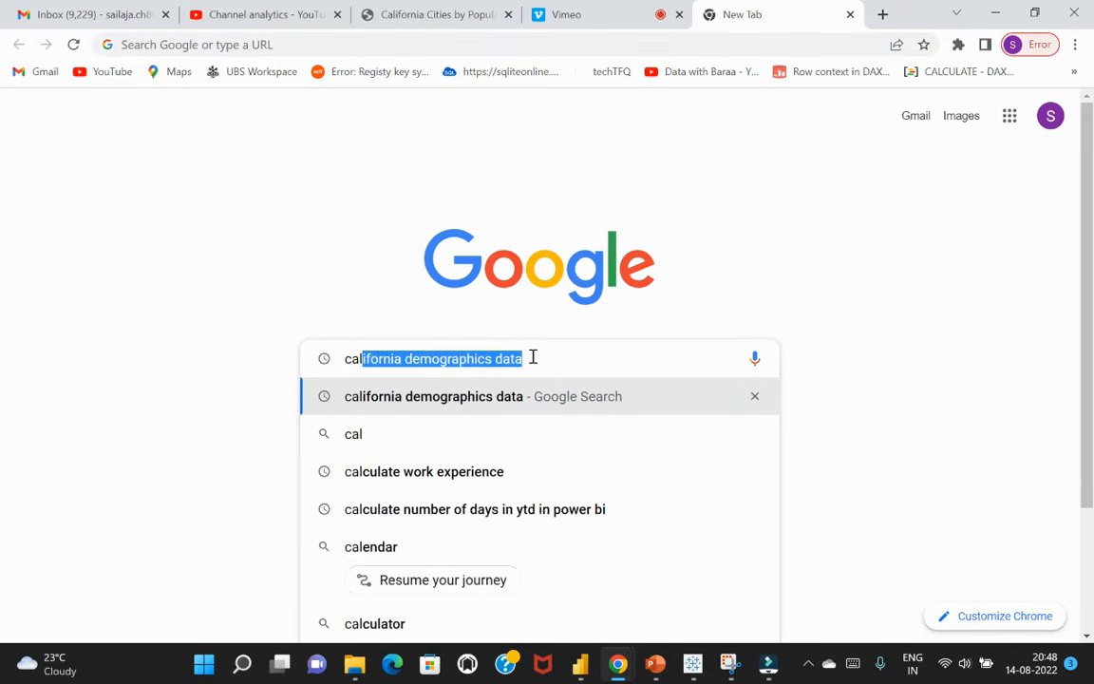
pyautogui.press('Return')
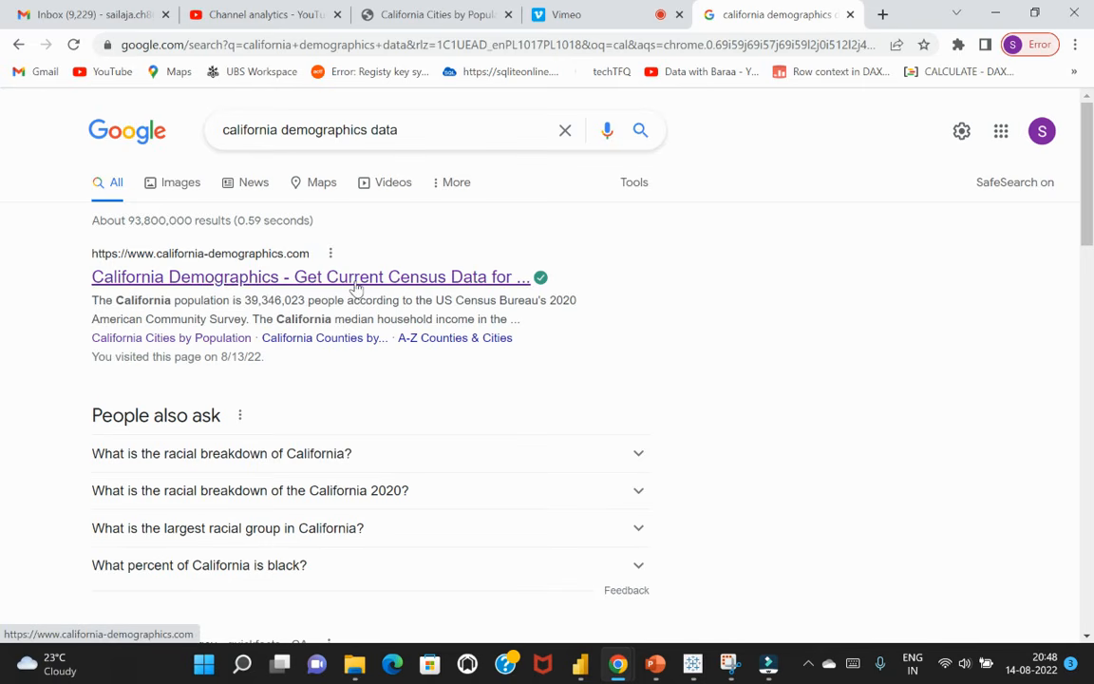
# Open the California Demographics website from the search results and go to its full list of California cities by population
pyautogui.click(276, 281)
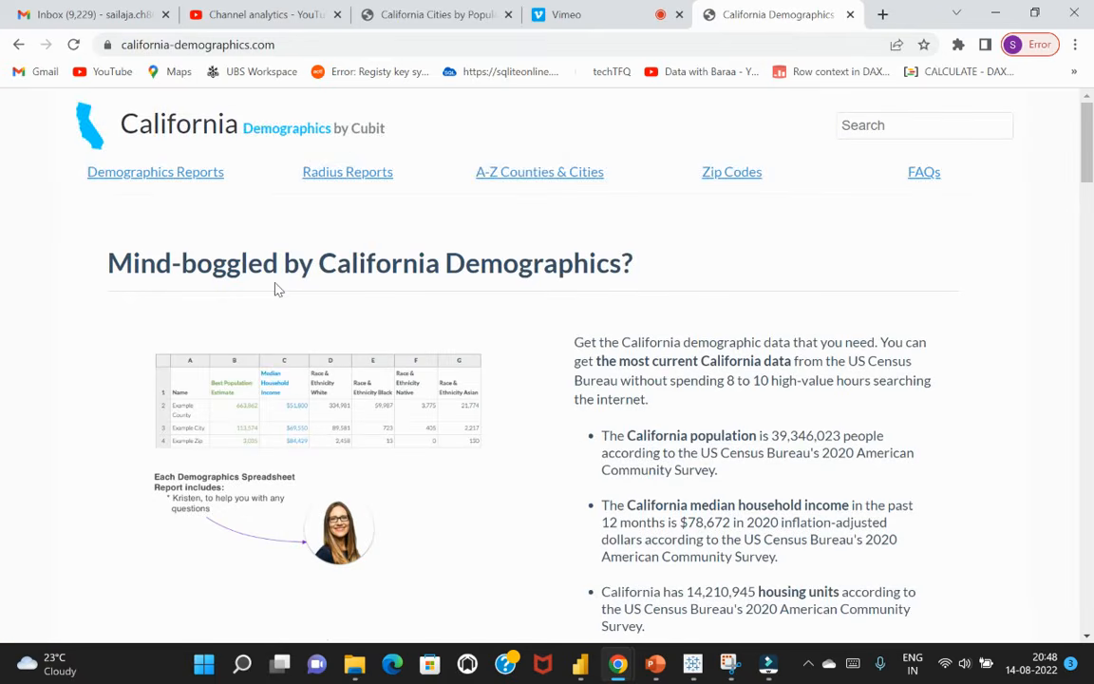
pyautogui.scroll(-15, 276, 289)
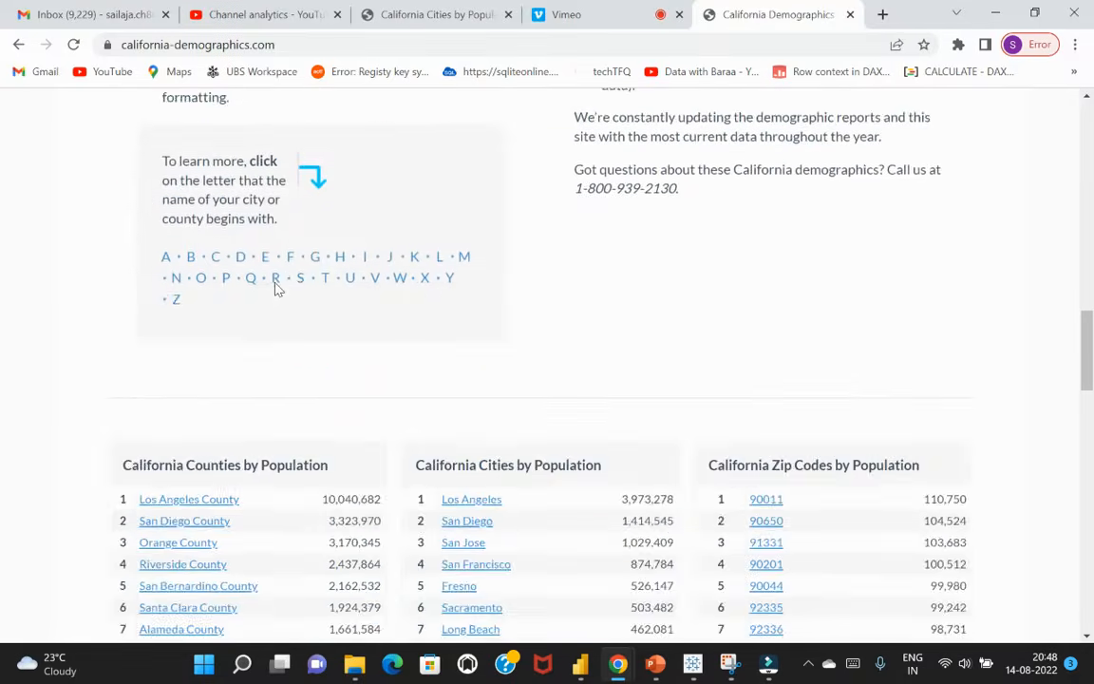
pyautogui.scroll(-3, 275, 289)
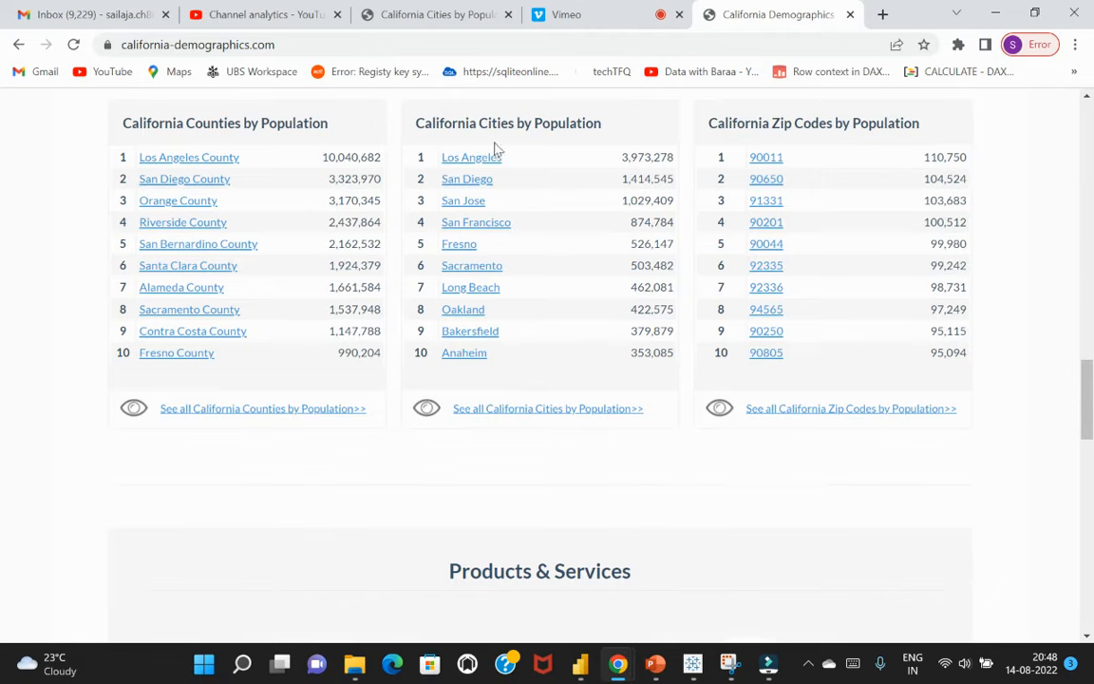
pyautogui.click(581, 420)
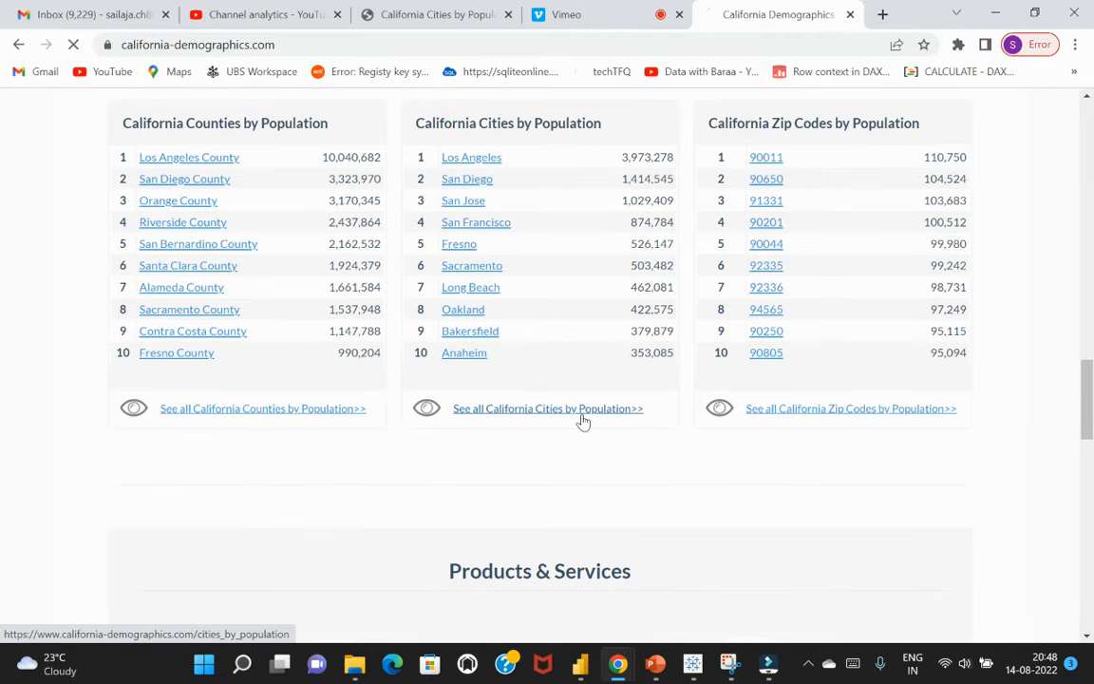
# Look through the Rank, City and Population table and select the page's full web address, california-demographics.com/cities_by_population
pyautogui.scroll(-5, 597, 387)
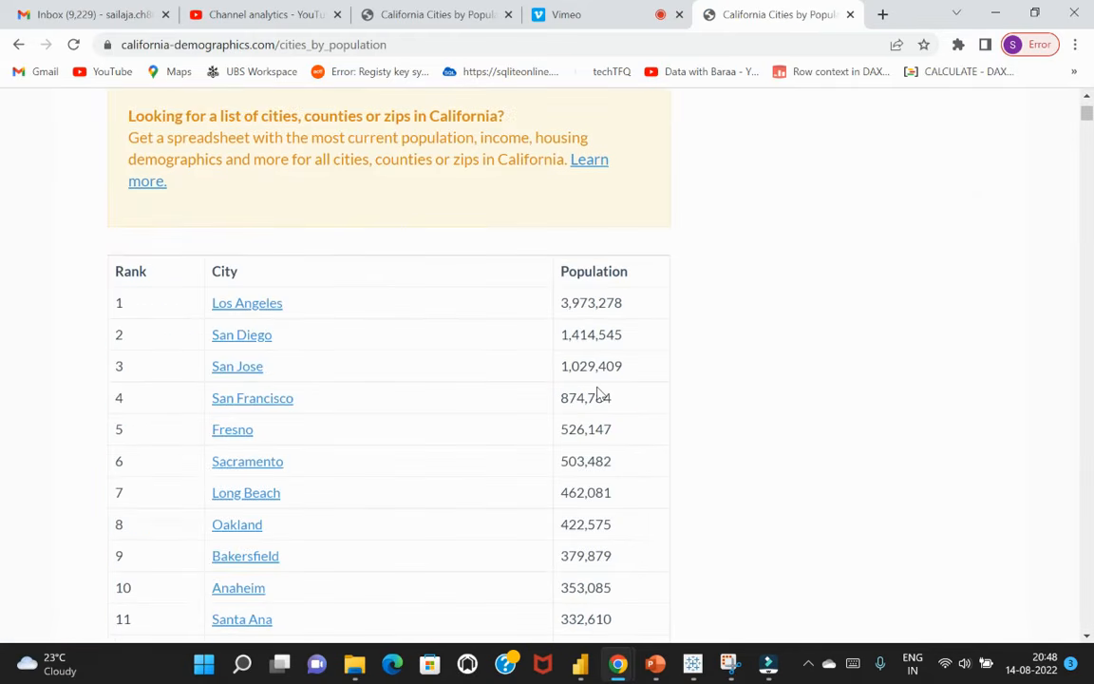
pyautogui.scroll(-15, 598, 391)
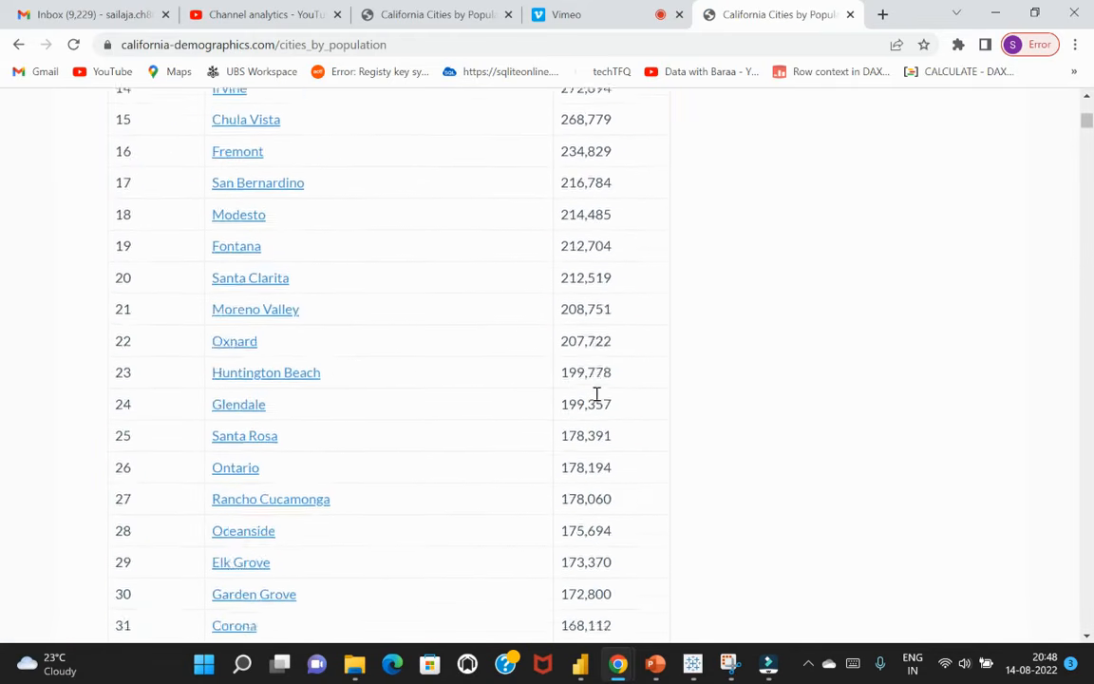
pyautogui.scroll(-5, 596, 392)
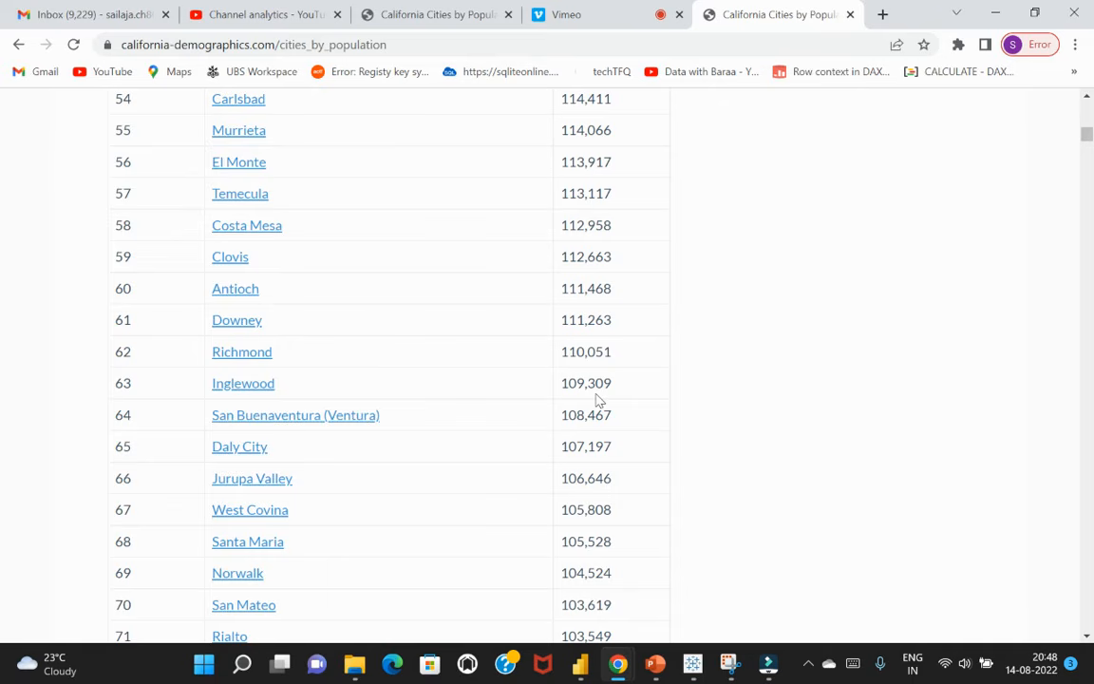
pyautogui.scroll(14, 581, 507)
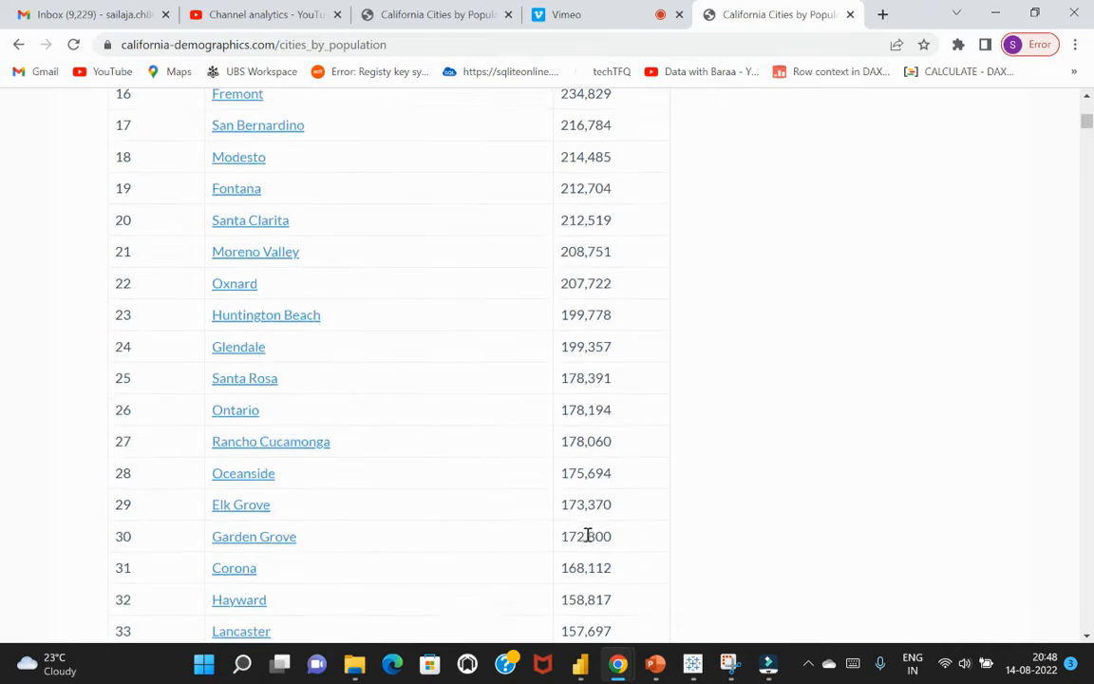
pyautogui.scroll(11, 586, 536)
pyautogui.click(407, 44)
pyautogui.hotkey('ctrl', 'c')
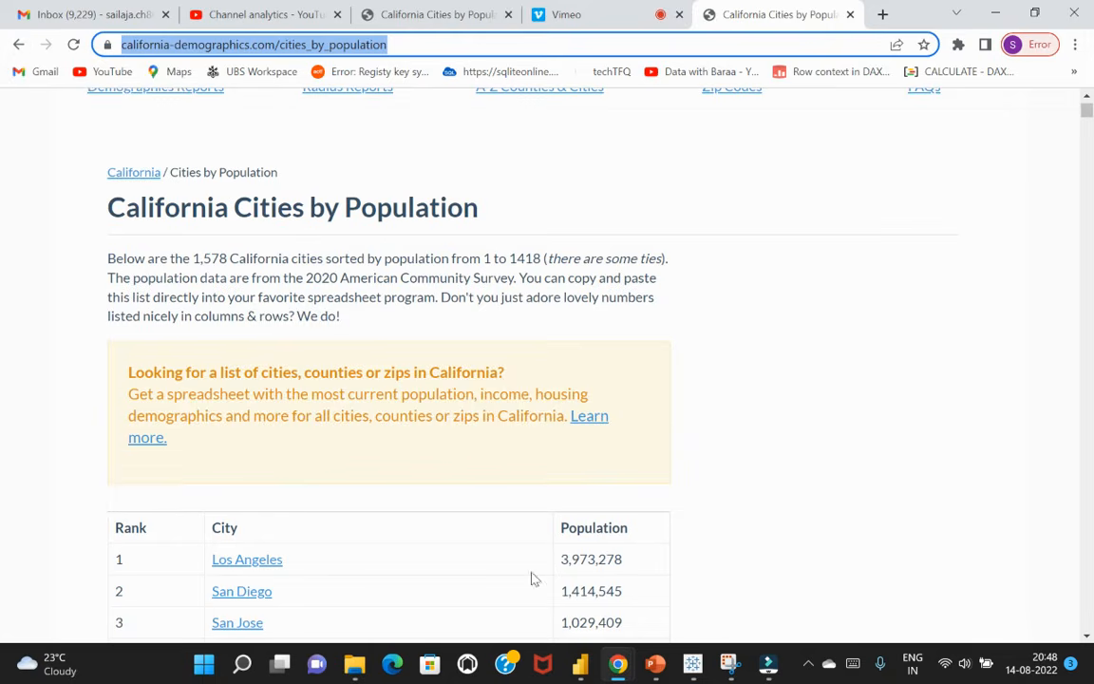
pyautogui.moveTo(579, 663)
pyautogui.click(765, 570)
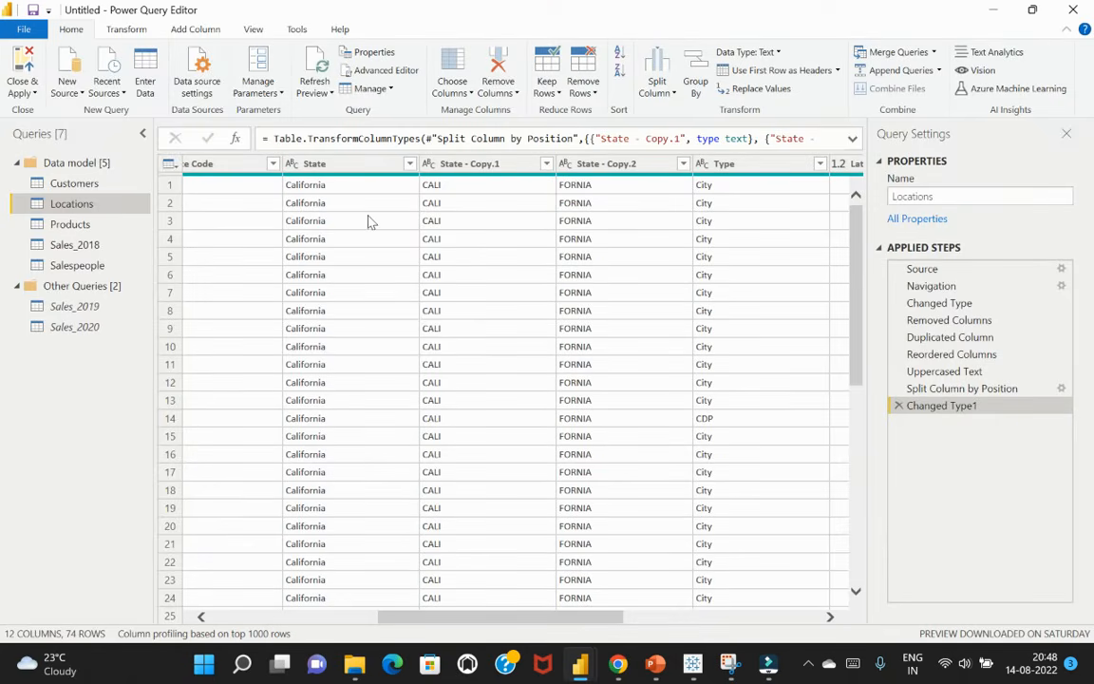
pyautogui.click(66, 85)
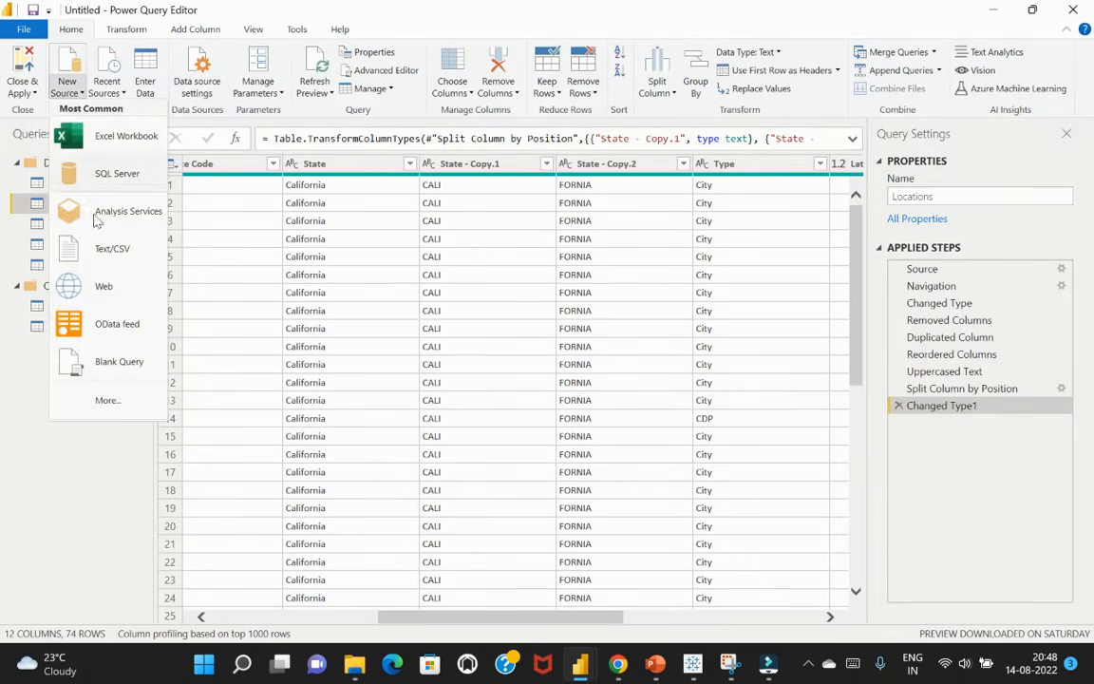
pyautogui.click(112, 290)
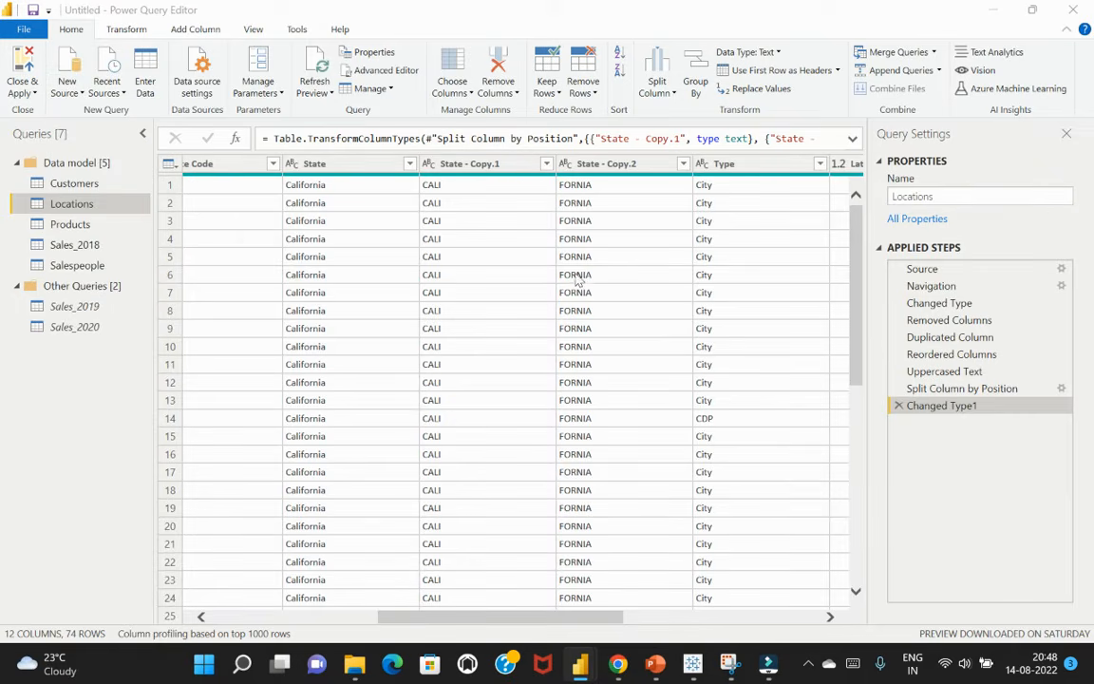
pyautogui.hotkey('ctrl', 'v')
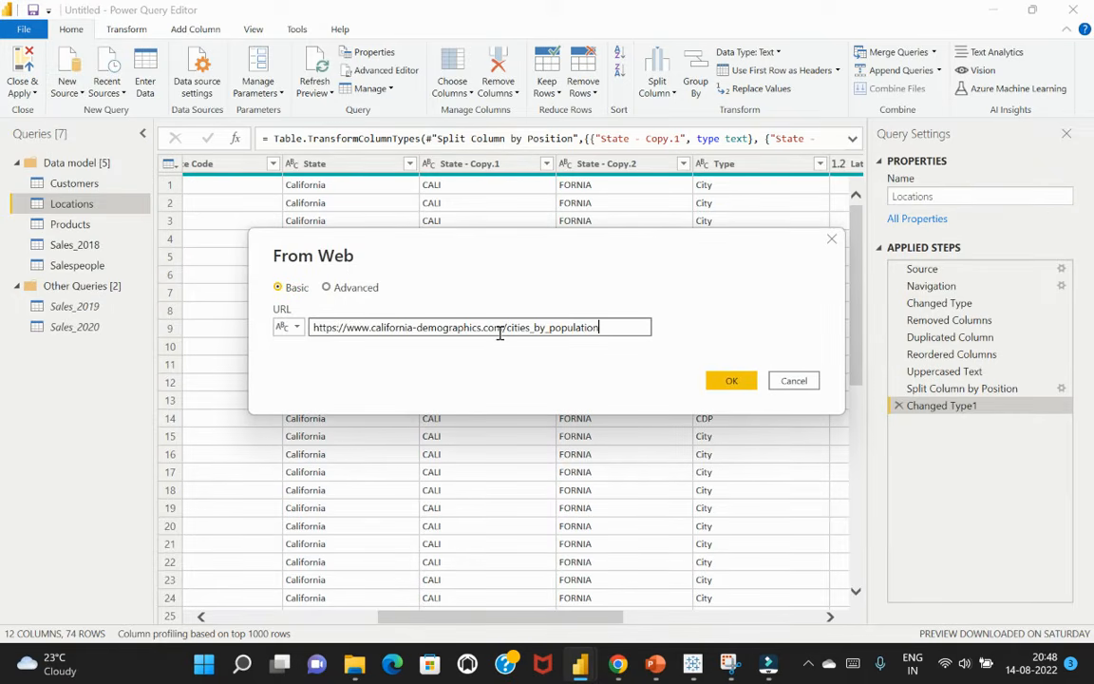
pyautogui.click(730, 382)
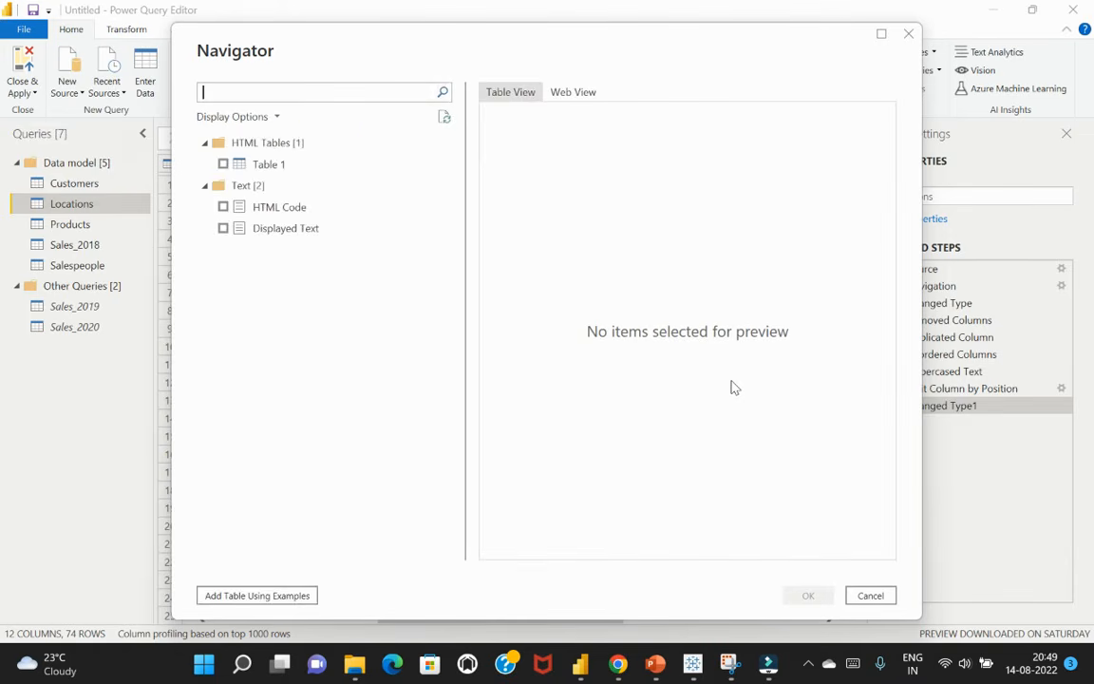
# Select the HTML table Table 1, check its Rank, City and Population rows, and import it as a new query
pyautogui.click(223, 163)
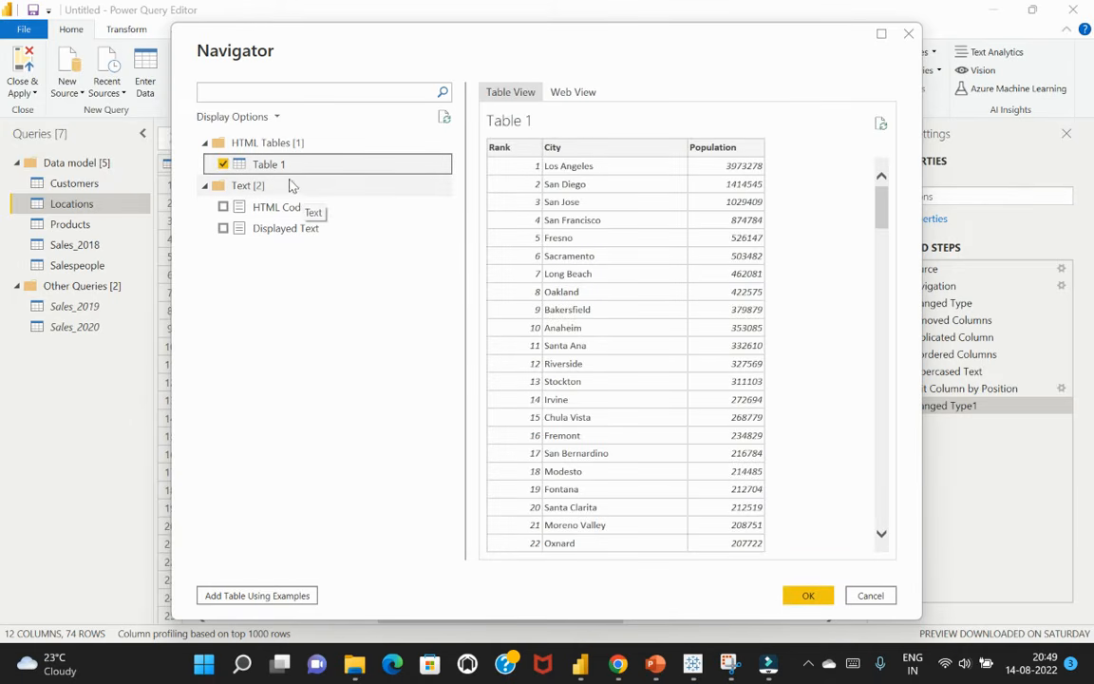
pyautogui.scroll(-3, 746, 375)
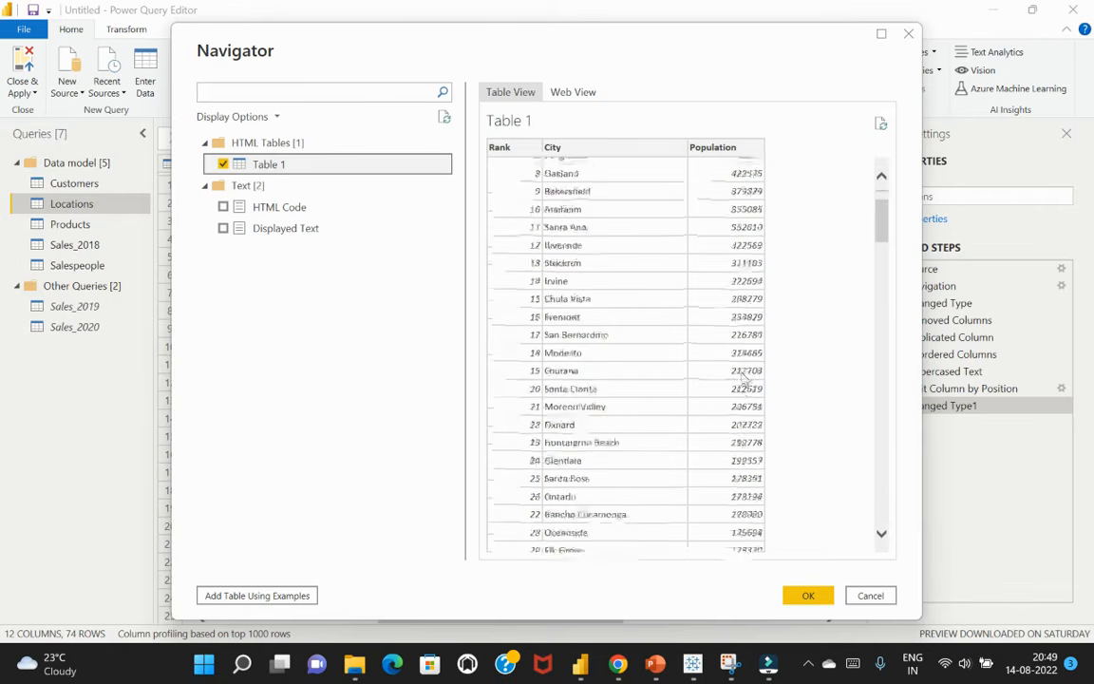
pyautogui.scroll(-4, 746, 370)
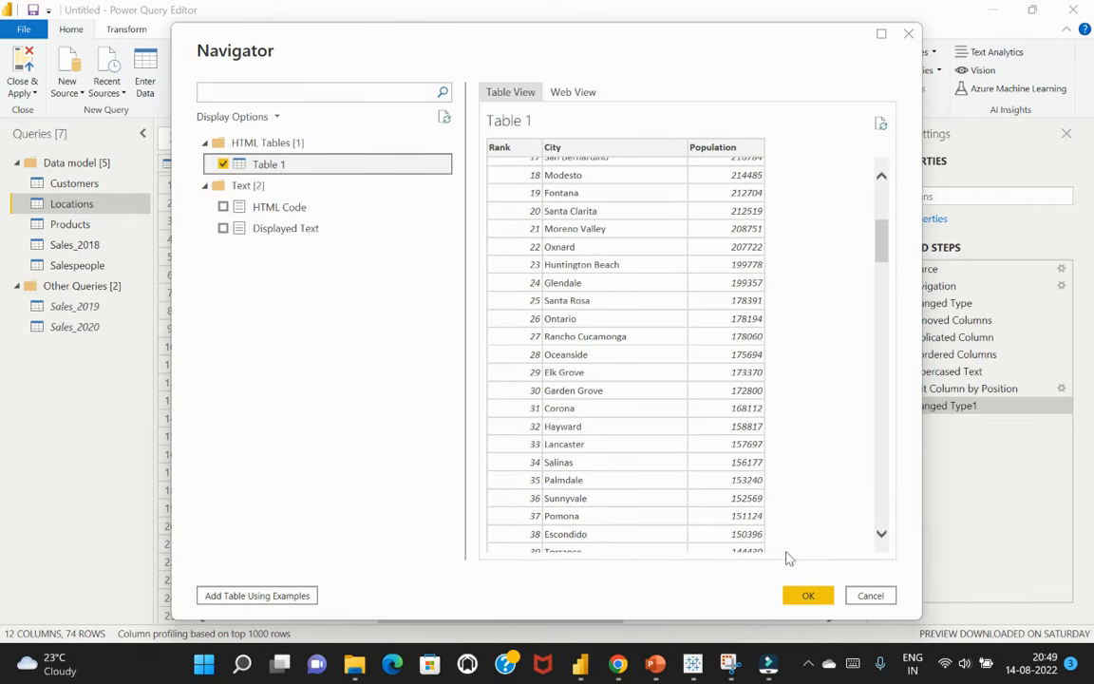
pyautogui.click(806, 596)
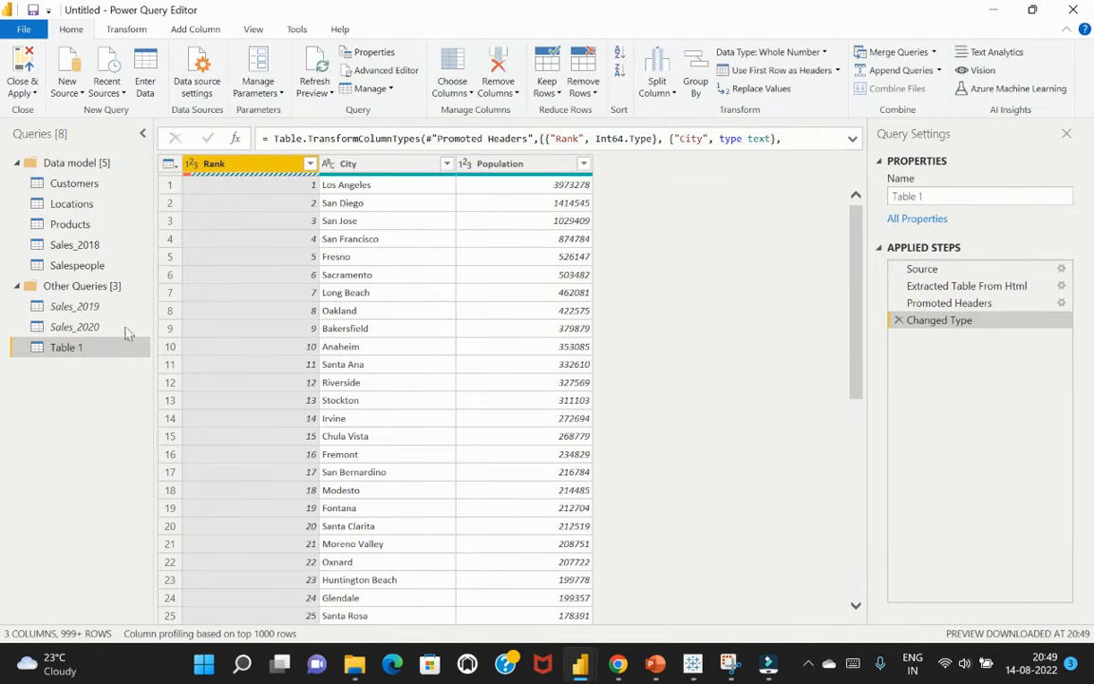
# Rename the imported Table 1 query as CA Population
pyautogui.rightClick(66, 351)
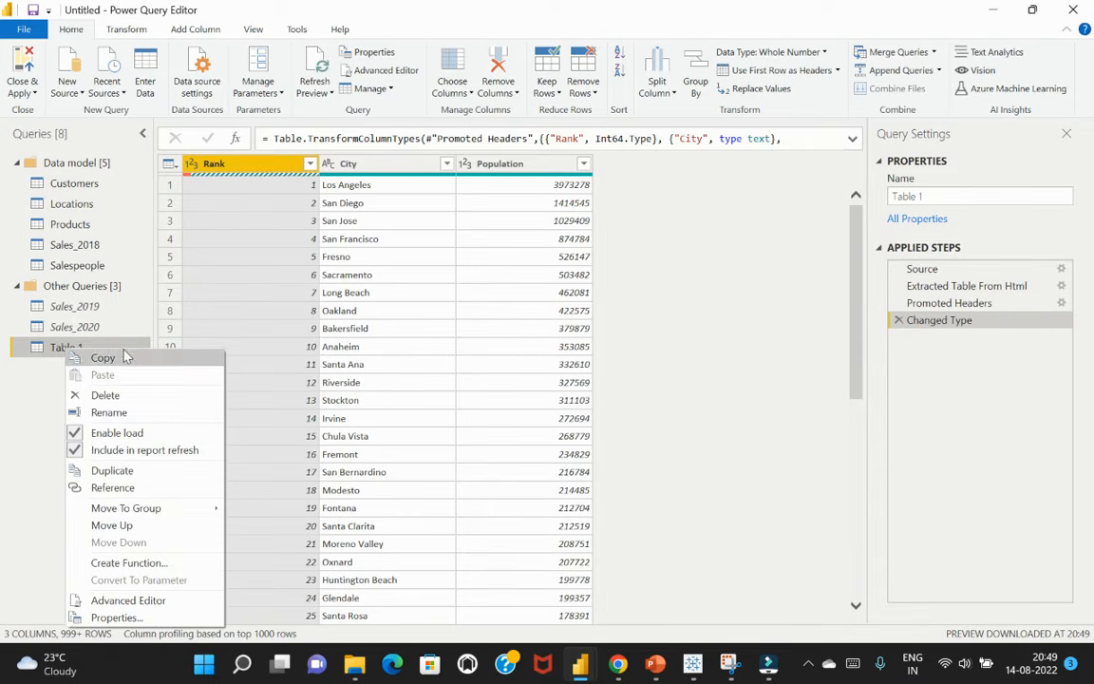
pyautogui.click(109, 412)
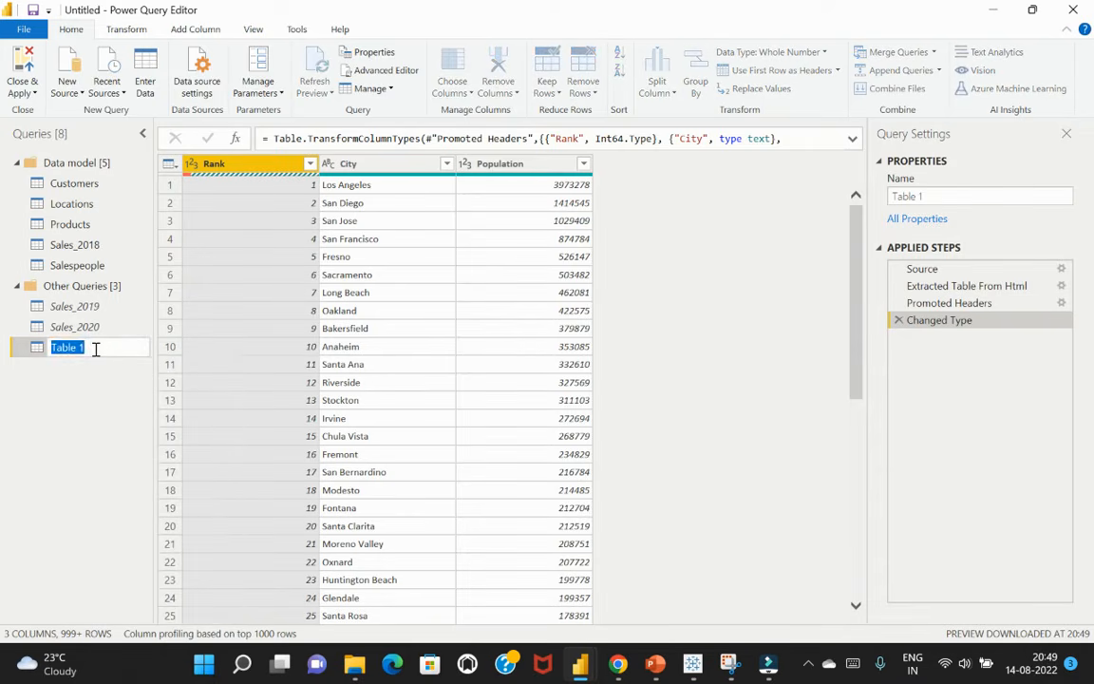
pyautogui.write('CA Population data')
pyautogui.press('BackSpace')
pyautogui.press('BackSpace')
pyautogui.press('BackSpace')
pyautogui.press('BackSpace')
pyautogui.press('BackSpace')
pyautogui.press('Return')
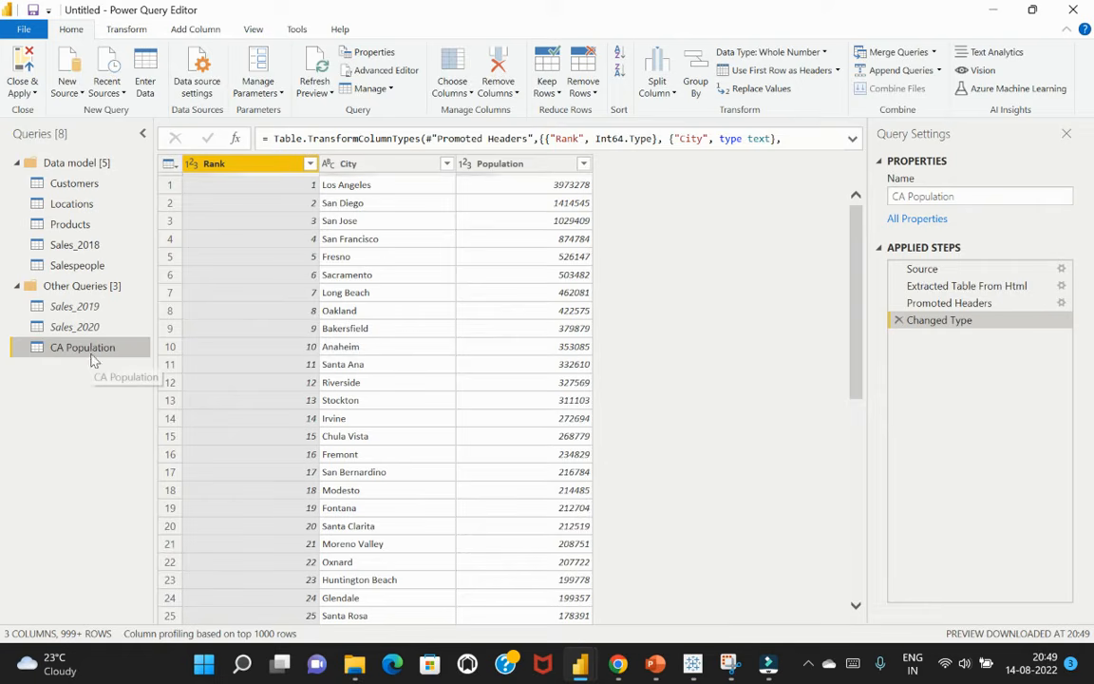
# Move the CA Population query into the Data model group and collapse the Other Queries group
pyautogui.rightClick(93, 354)
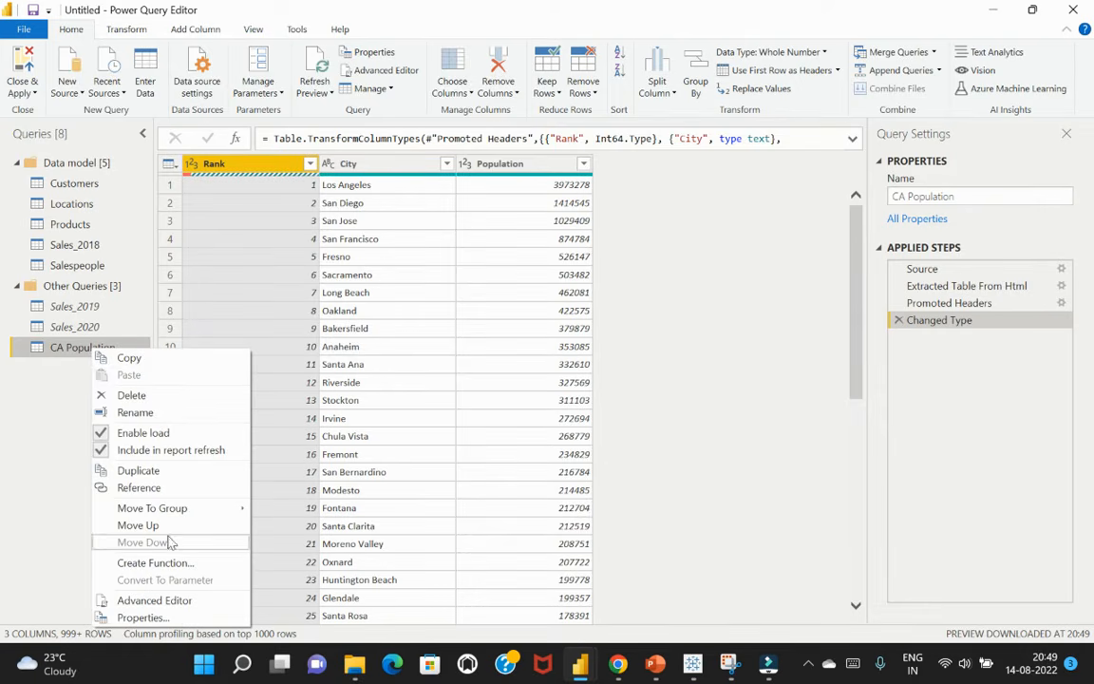
pyautogui.moveTo(209, 508)
pyautogui.click(285, 509)
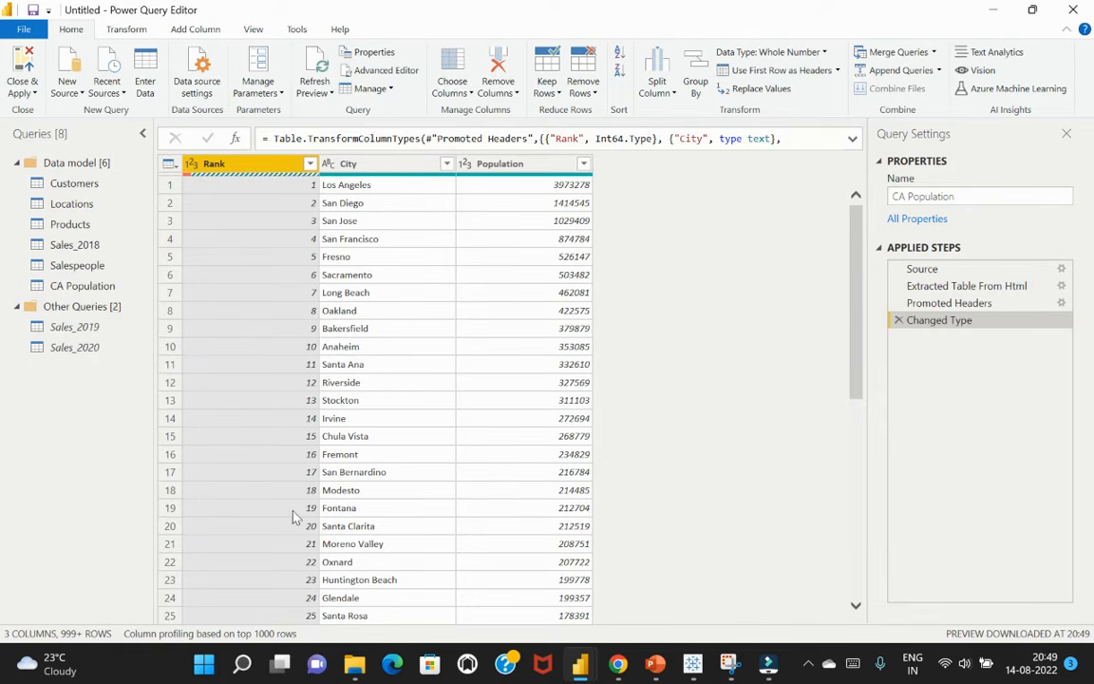
pyautogui.click(17, 308)
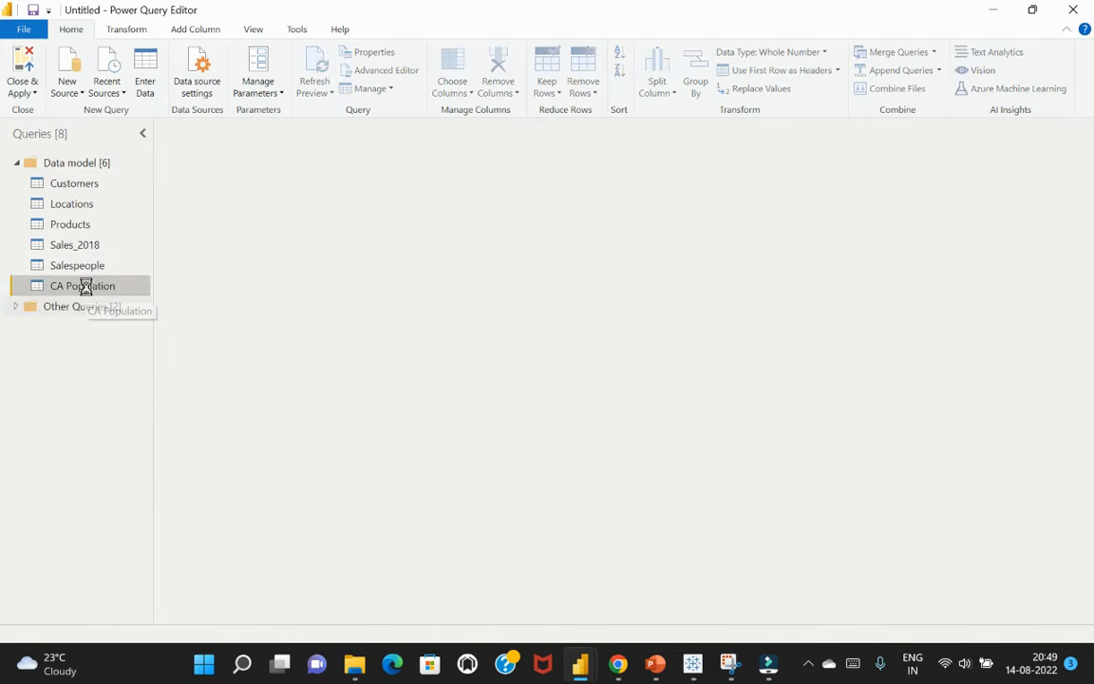
pyautogui.click(83, 286)
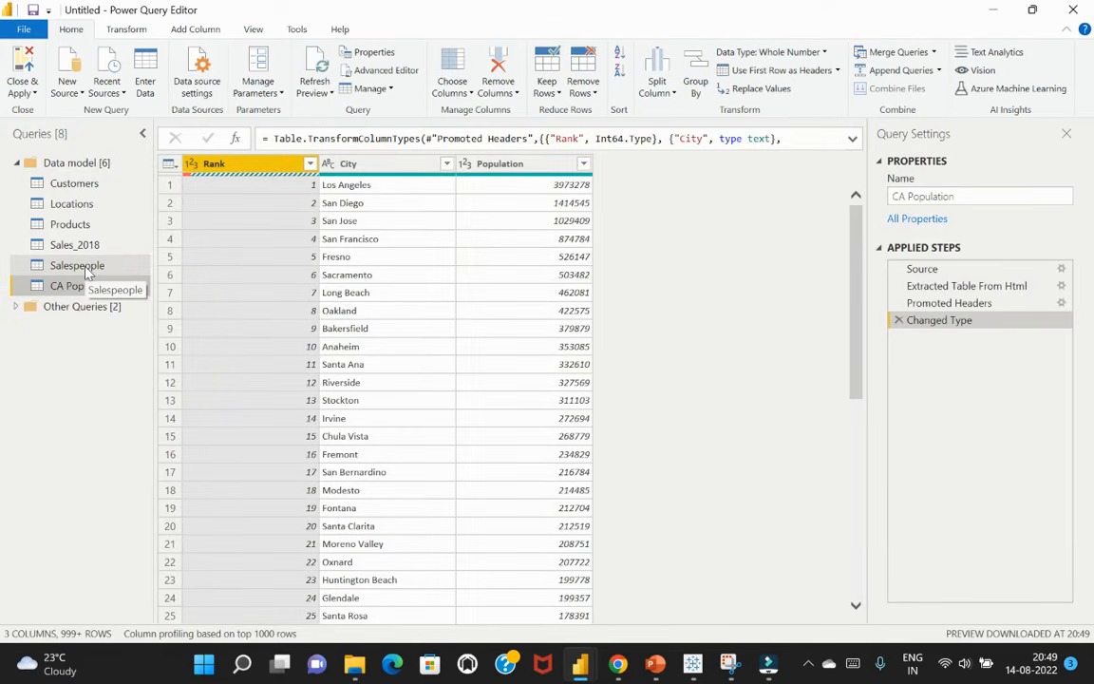
# Merge the Locations query with CA Population, matching Name to City with a Left Outer join
pyautogui.click(59, 205)
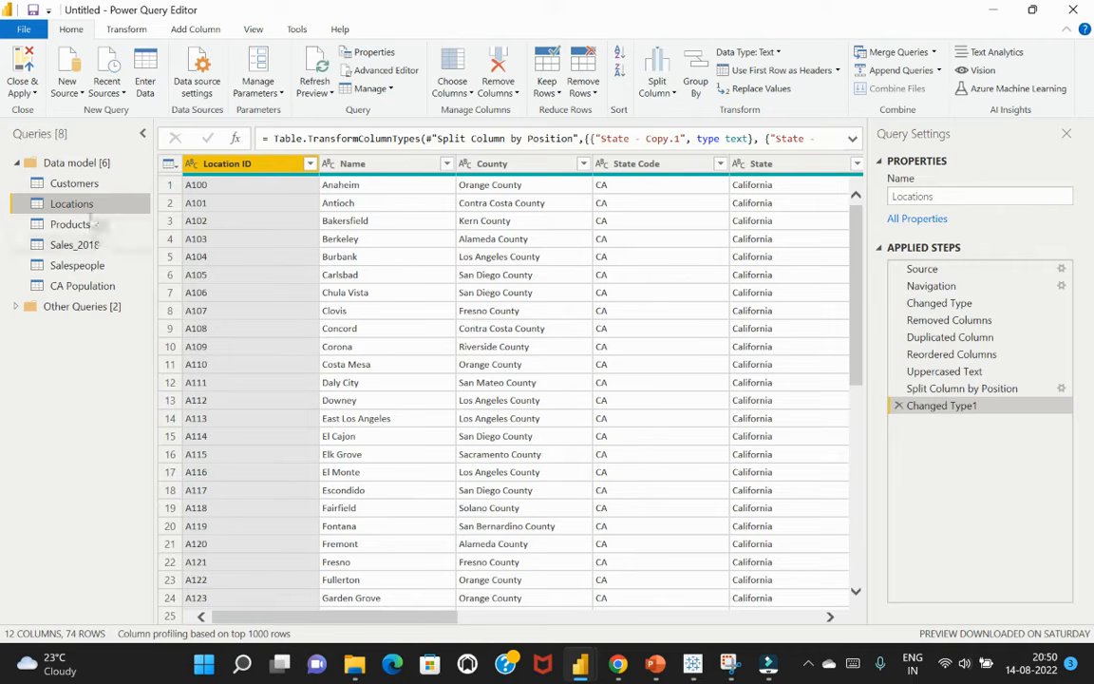
pyautogui.click(882, 59)
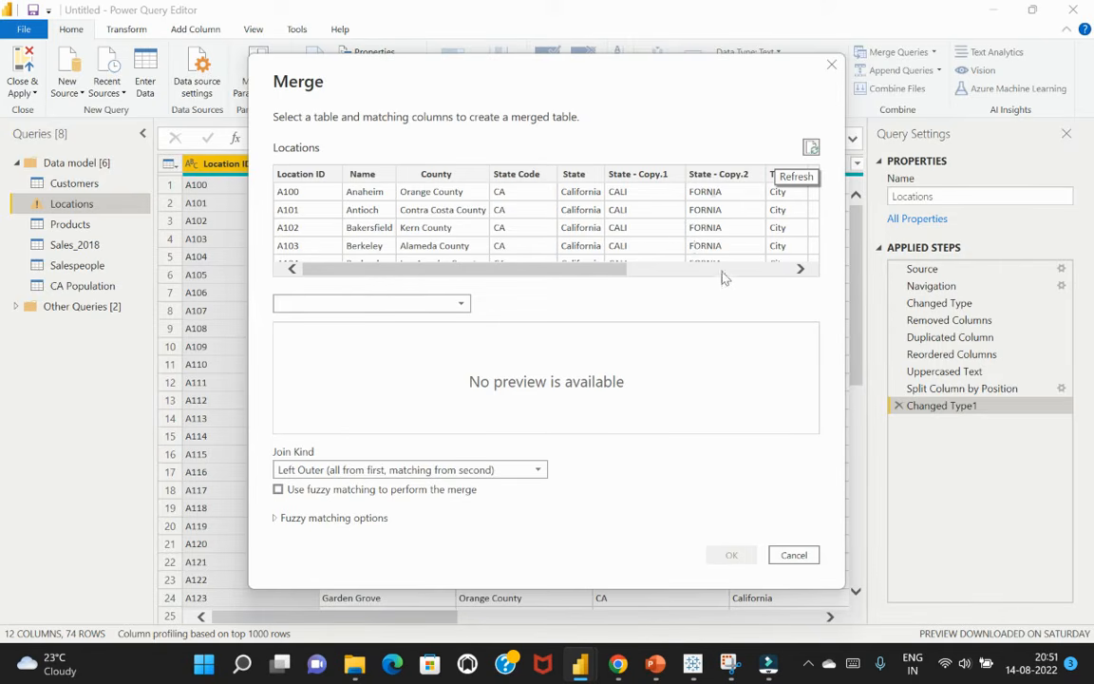
pyautogui.click(403, 304)
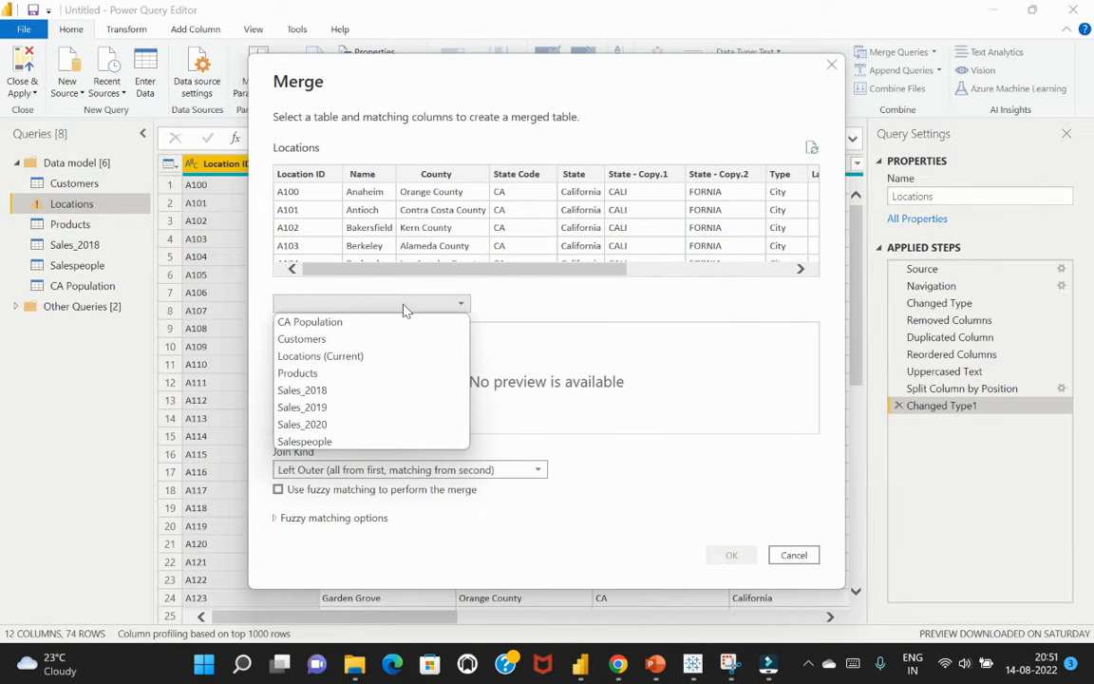
pyautogui.click(395, 322)
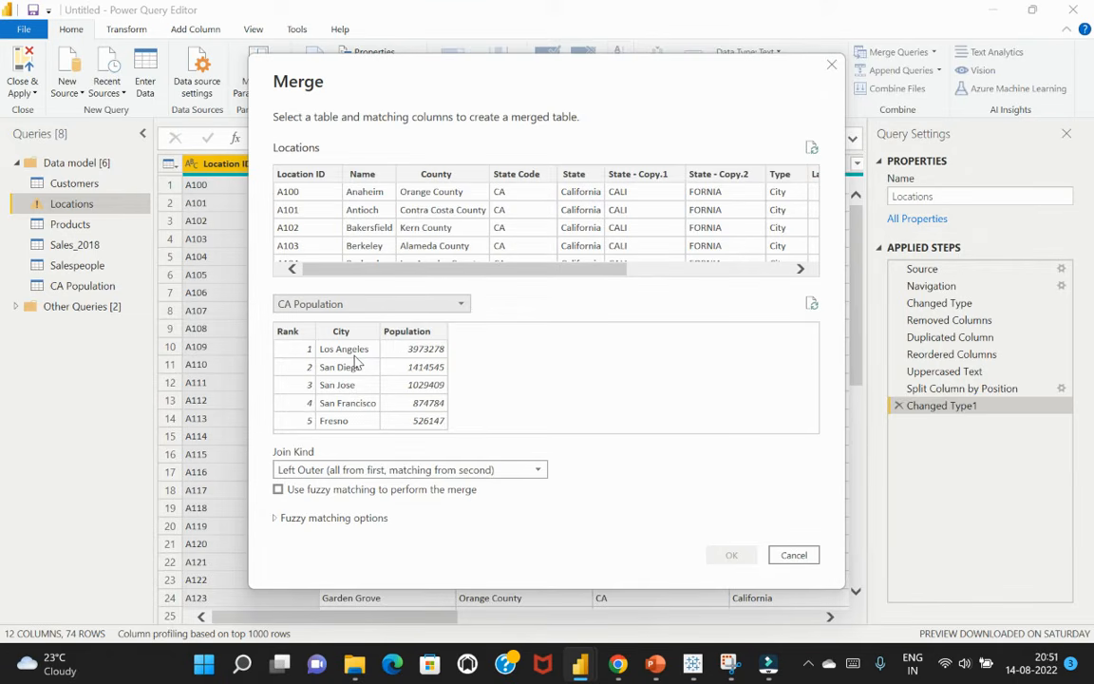
pyautogui.click(338, 171)
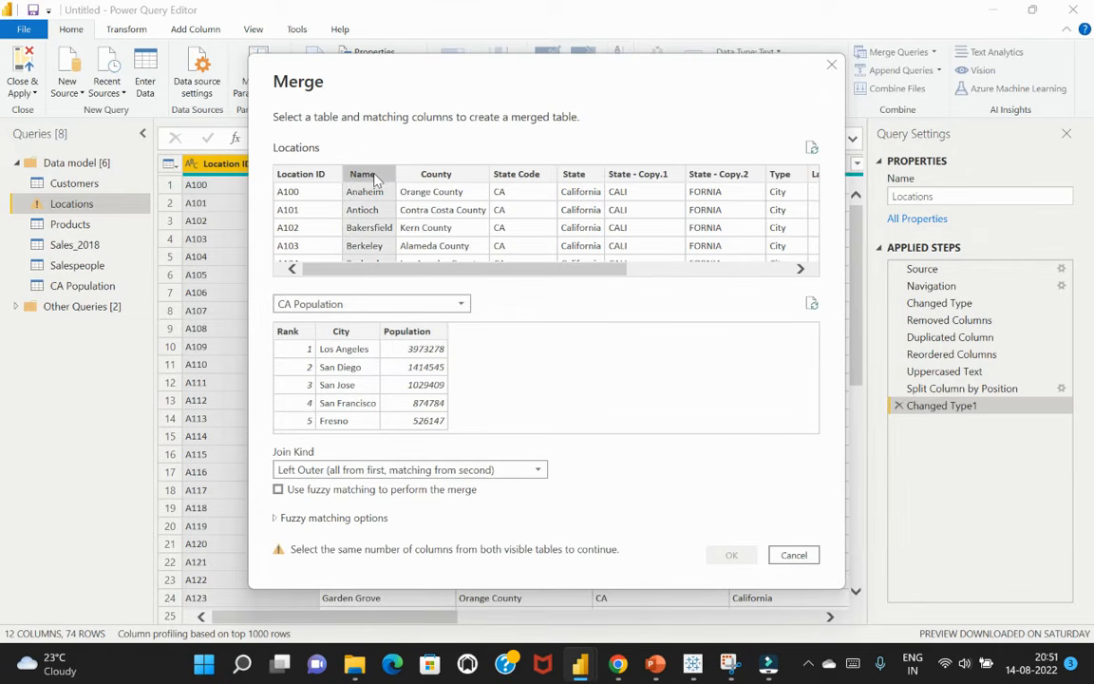
pyautogui.click(344, 332)
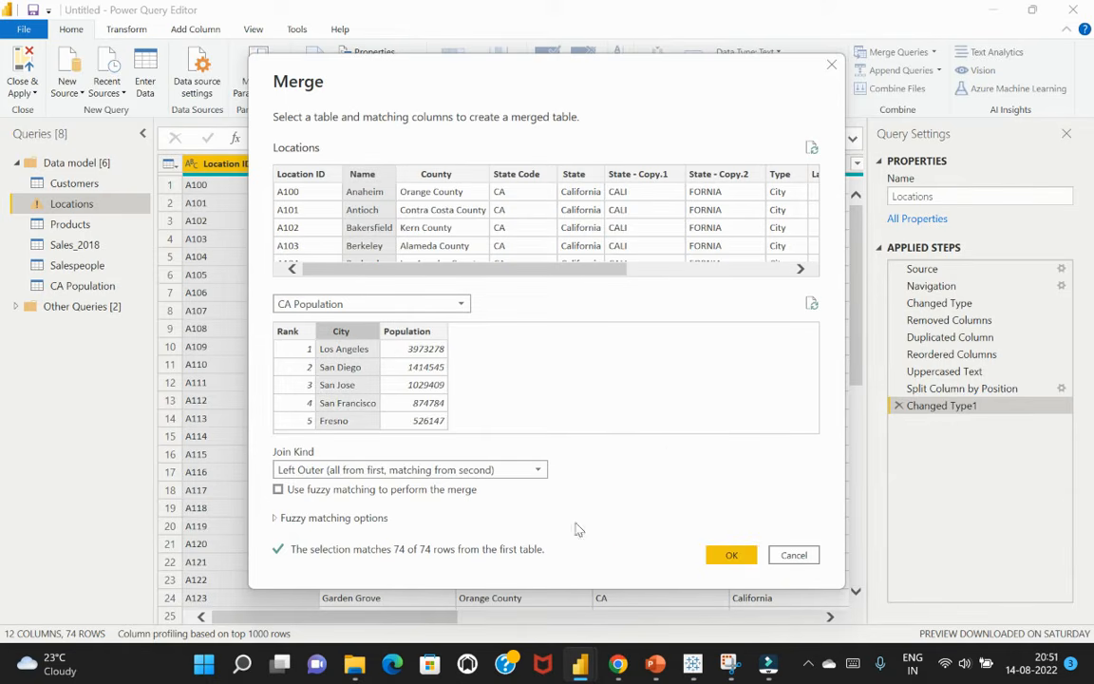
pyautogui.click(490, 471)
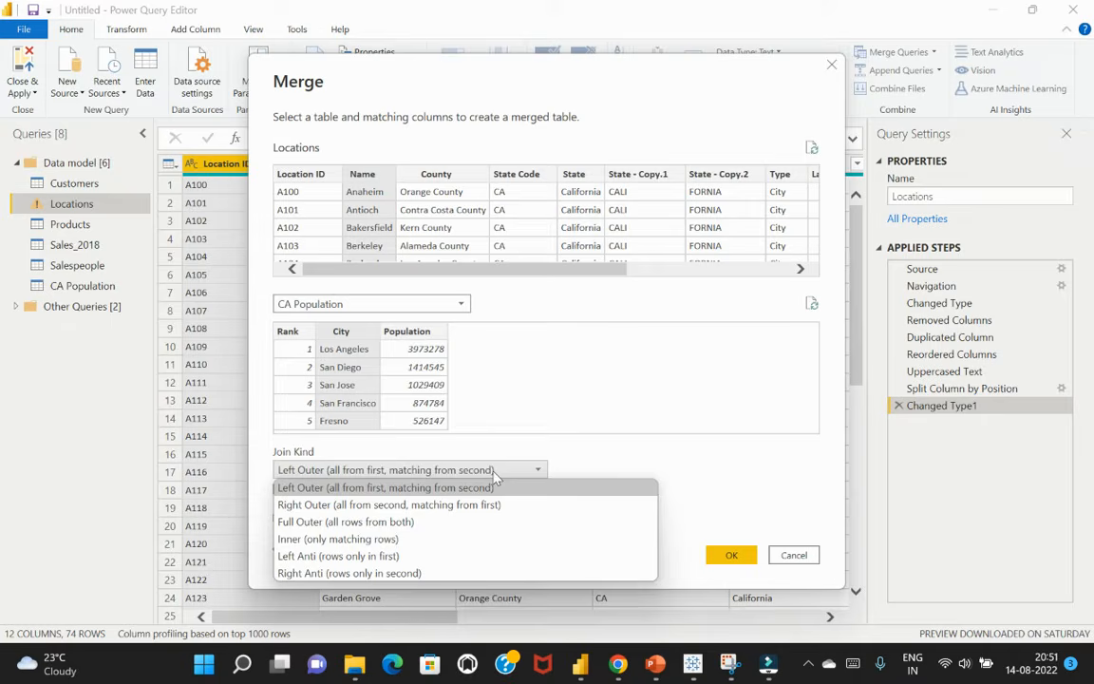
pyautogui.click(627, 467)
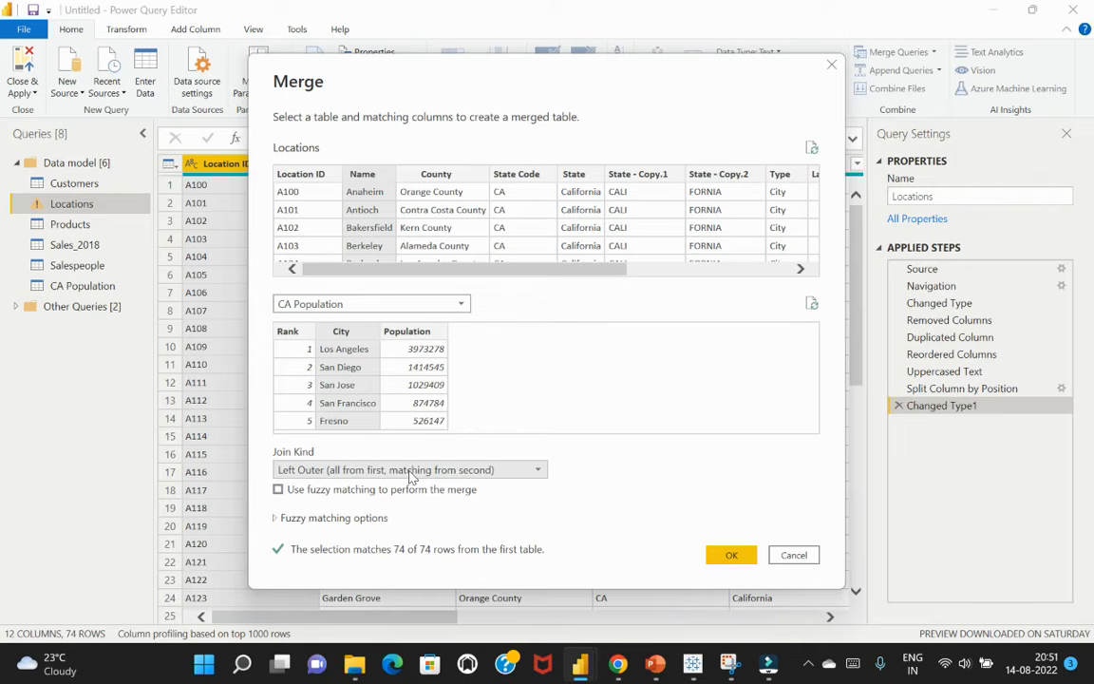
pyautogui.click(732, 556)
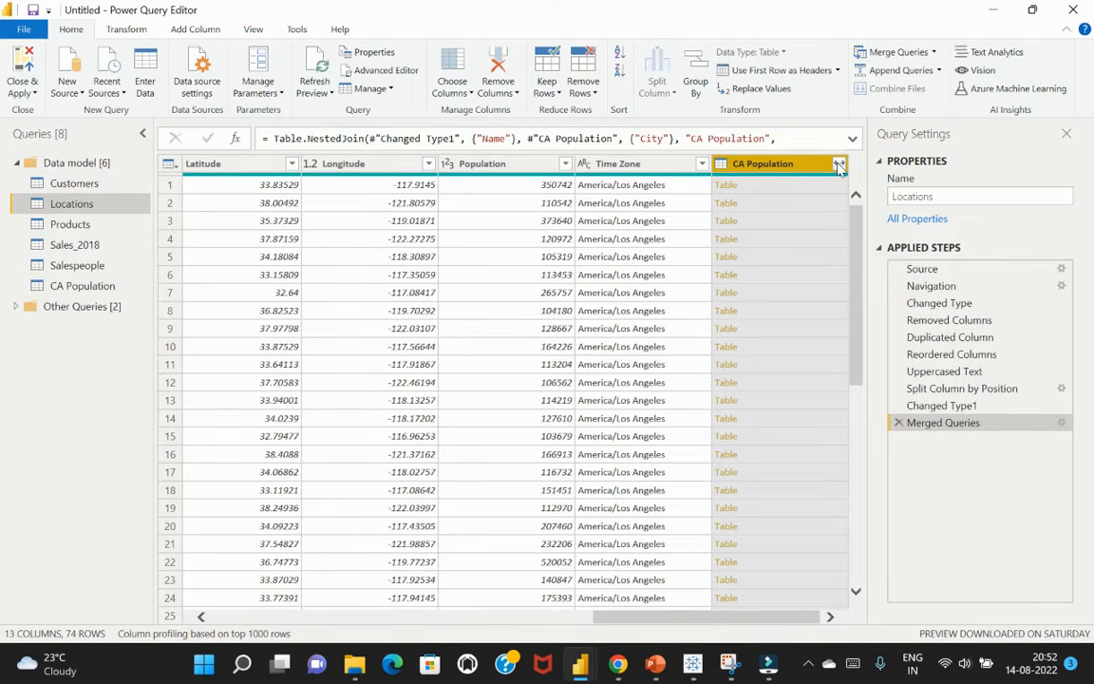
# Expand the merged CA Population column to include only Population, leaving out Rank and City and keeping the original column name as prefix
pyautogui.click(839, 165)
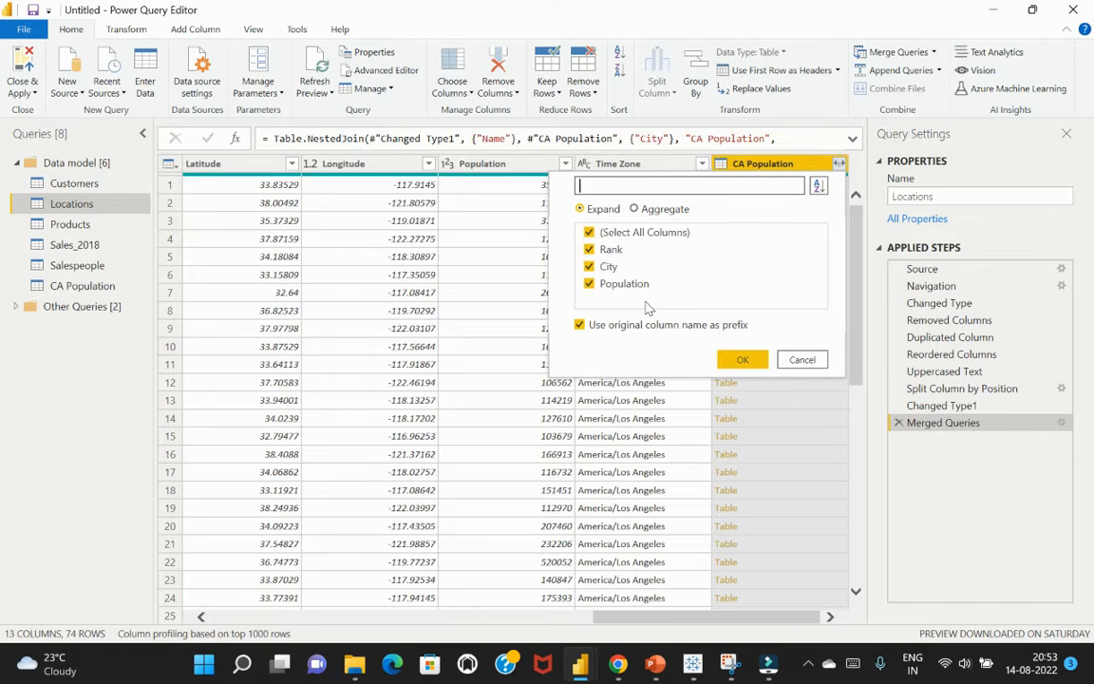
pyautogui.click(590, 248)
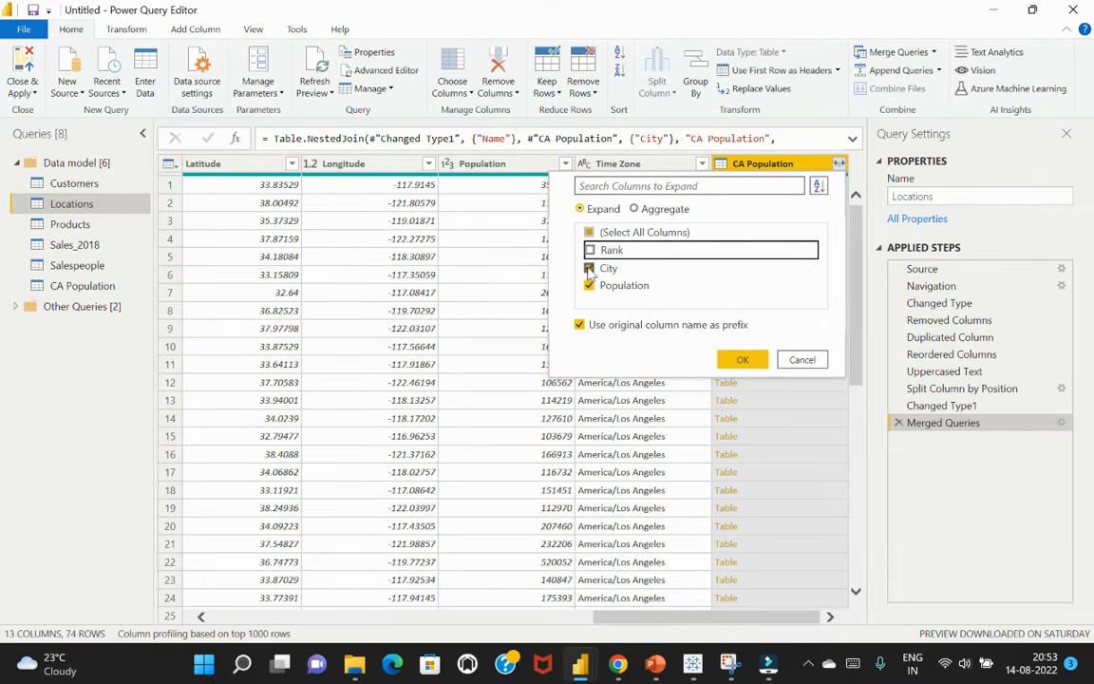
pyautogui.click(591, 268)
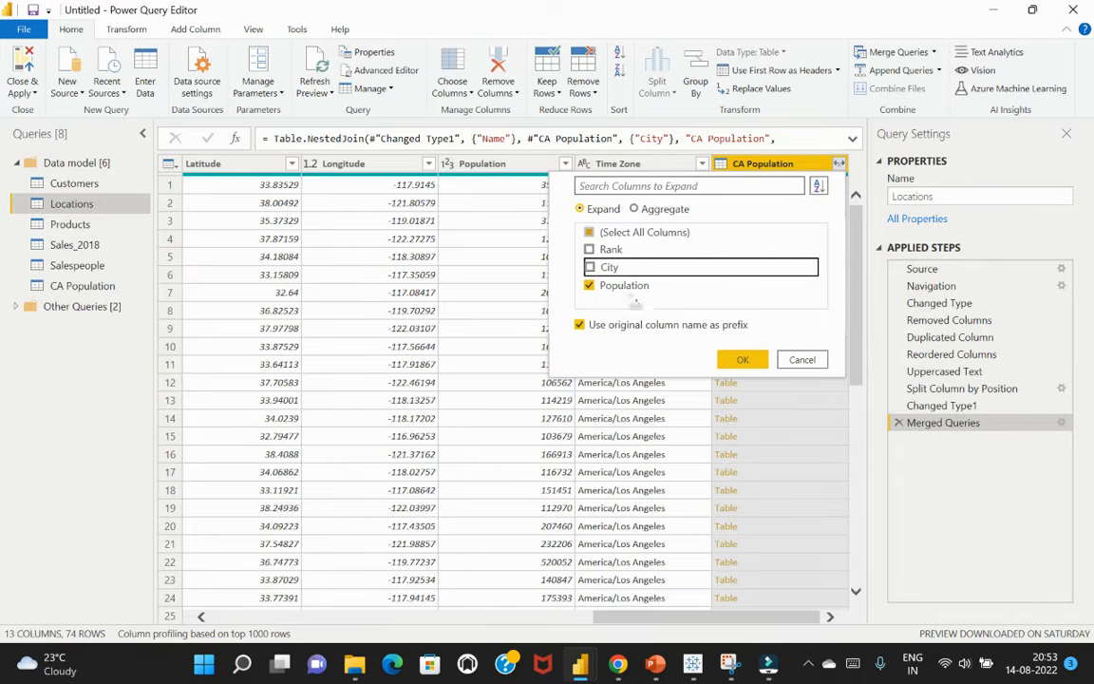
pyautogui.click(741, 360)
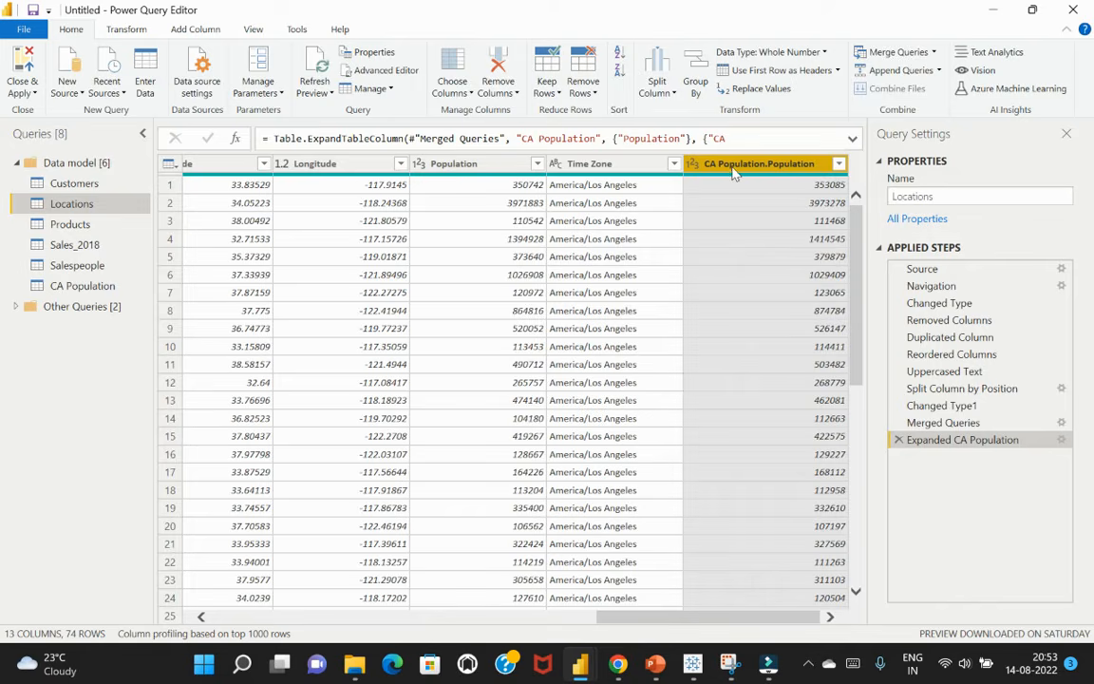
# Rename the expanded CA Population.Population column as CA Population
pyautogui.doubleClick(774, 164)
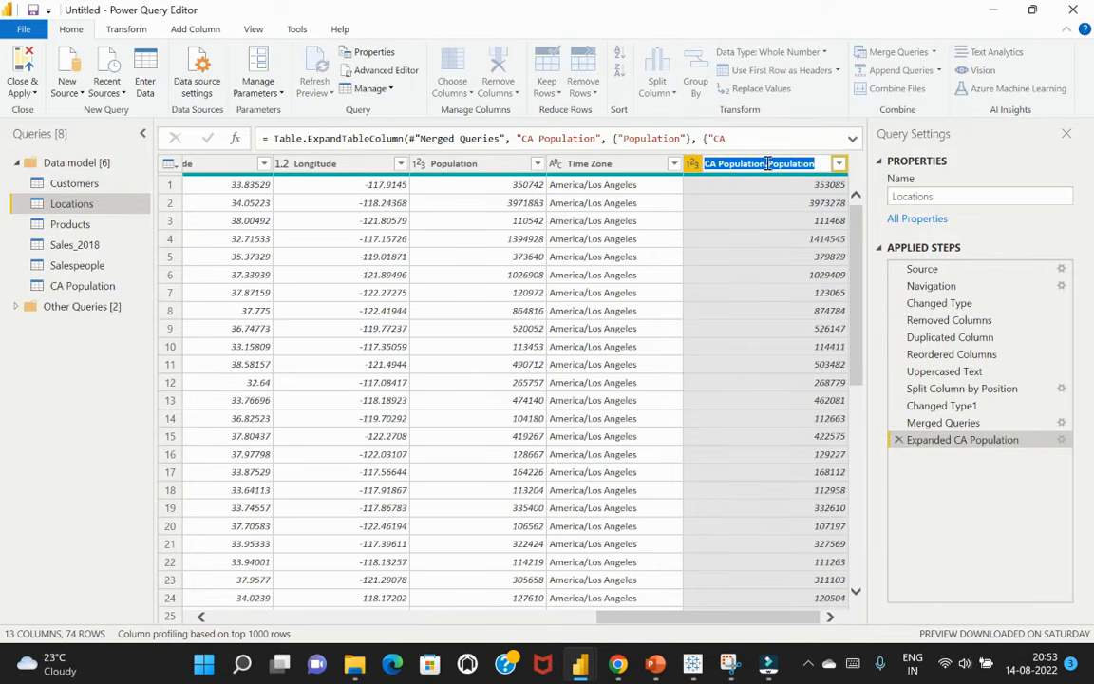
pyautogui.click(771, 164)
pyautogui.moveTo(810, 163); pyautogui.dragTo(768, 163)
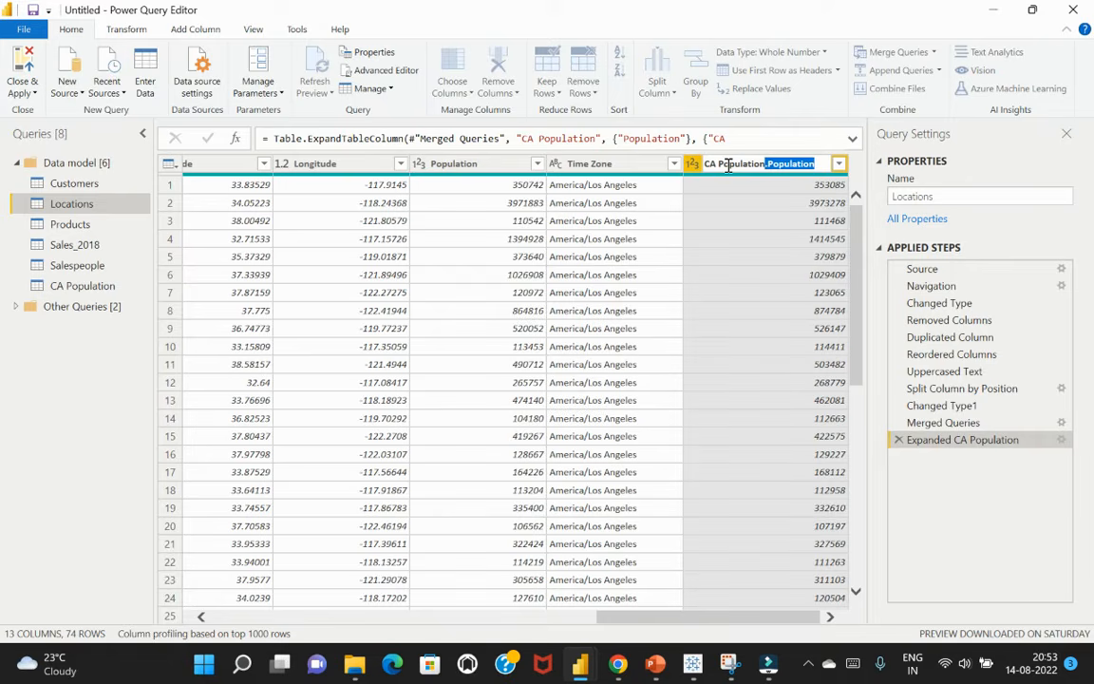
pyautogui.press('BackSpace')
pyautogui.press('BackSpace')
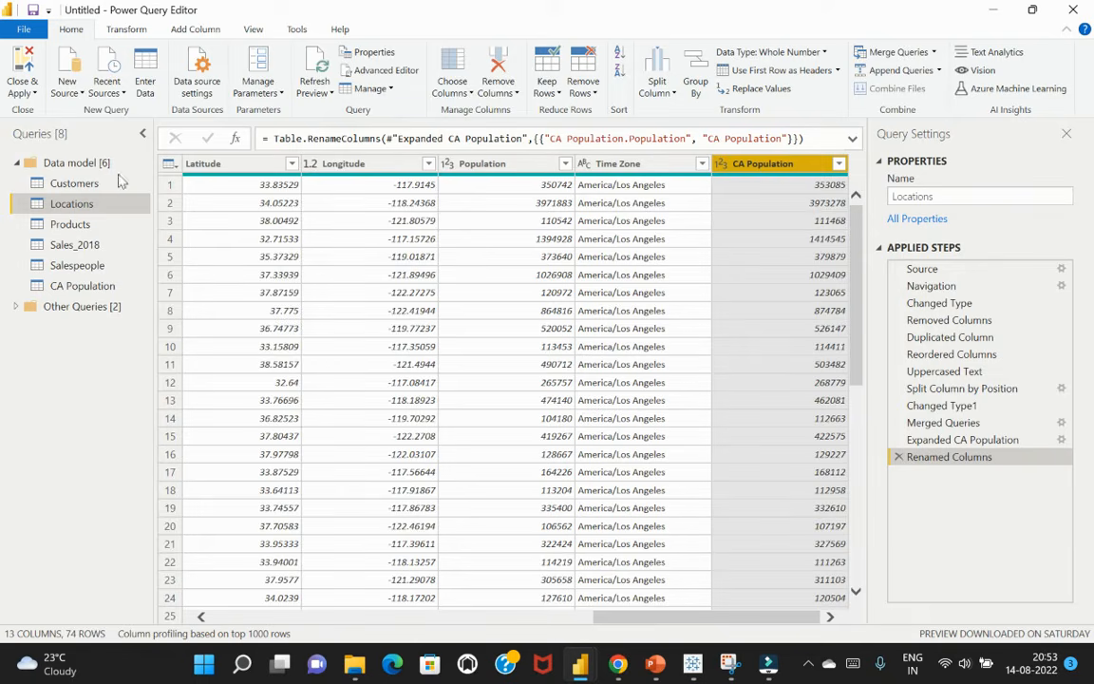
# Disable loading of the CA Population query into the report
pyautogui.click(78, 287)
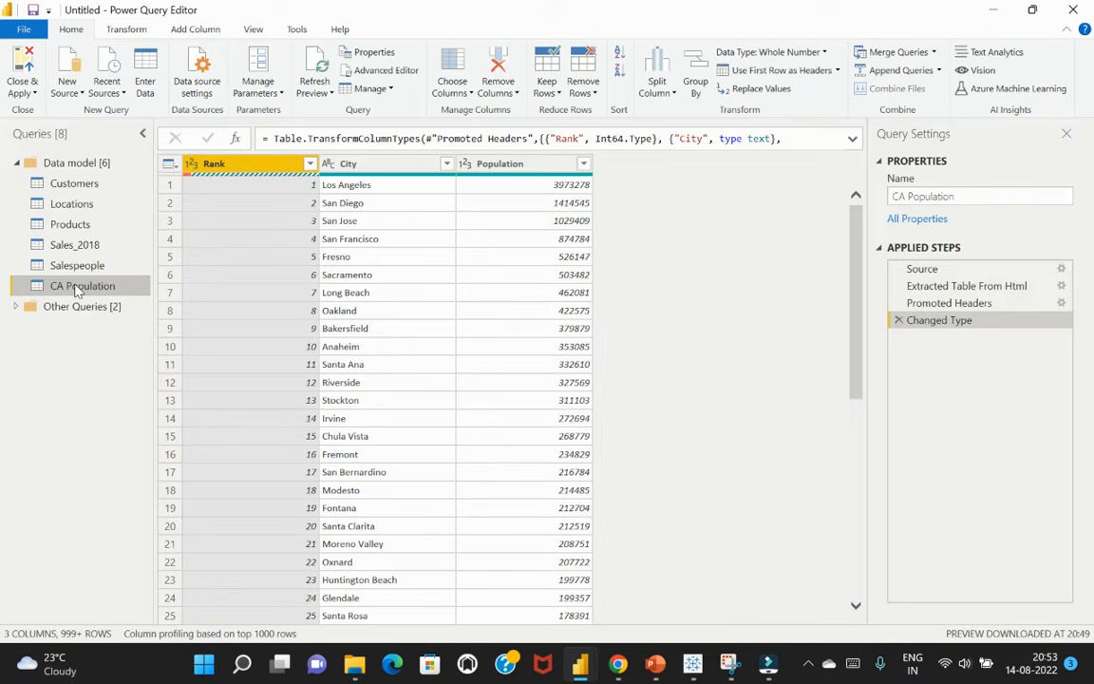
pyautogui.rightClick(79, 290)
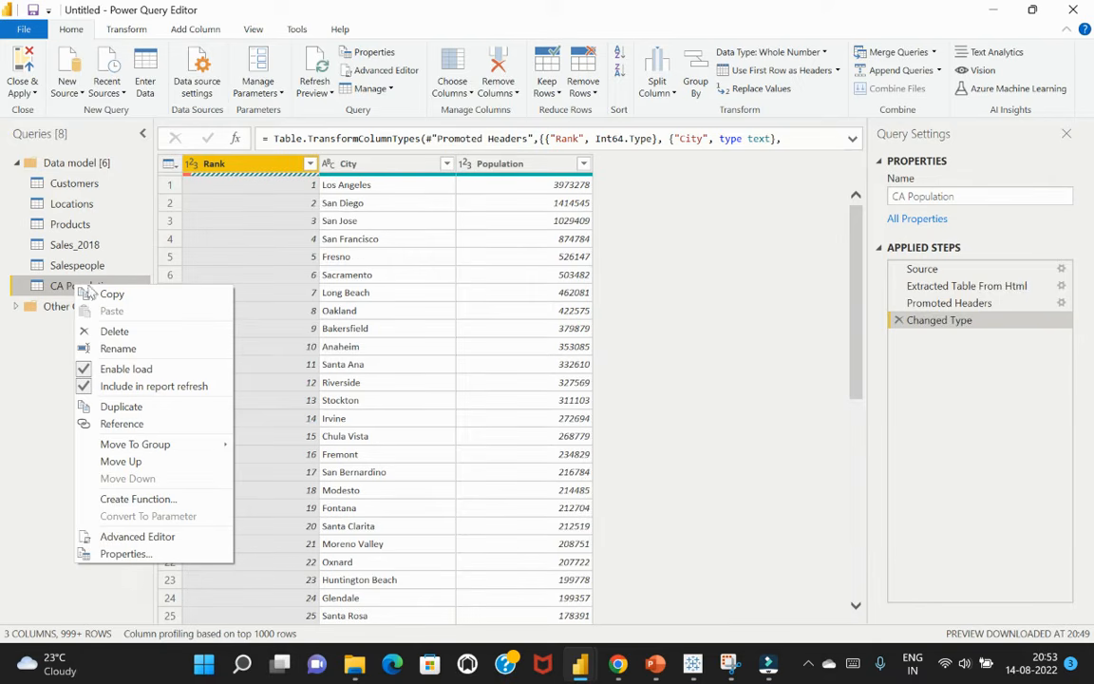
pyautogui.click(126, 370)
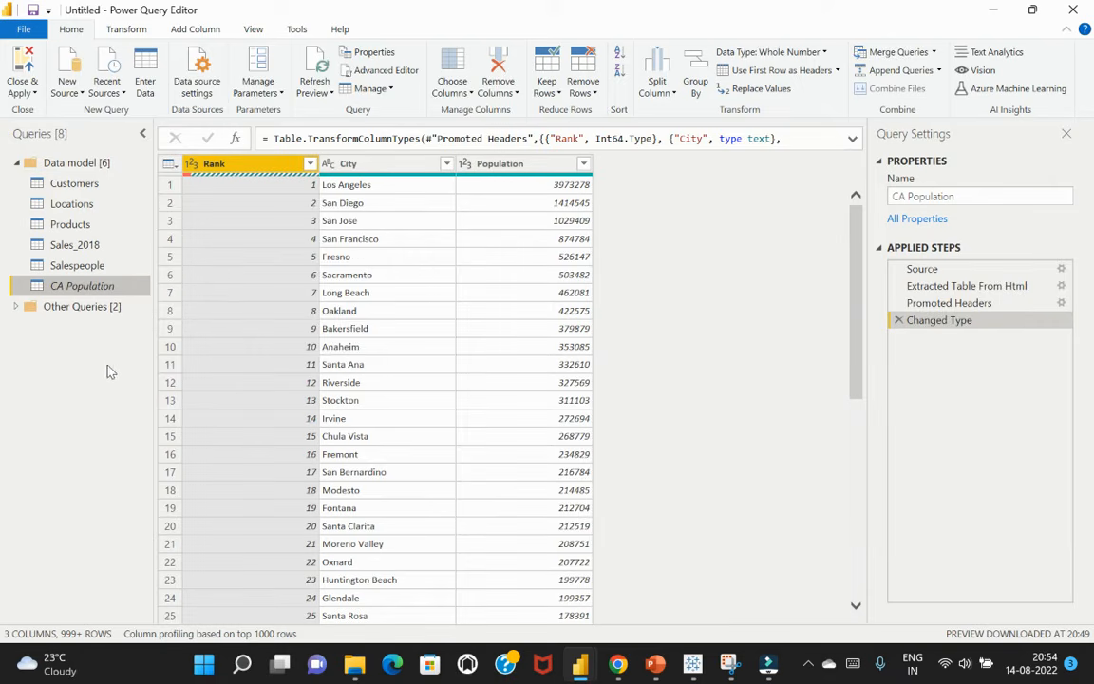
# Move the CA Population query into the Other Queries group
pyautogui.rightClick(102, 292)
pyautogui.moveTo(214, 445)
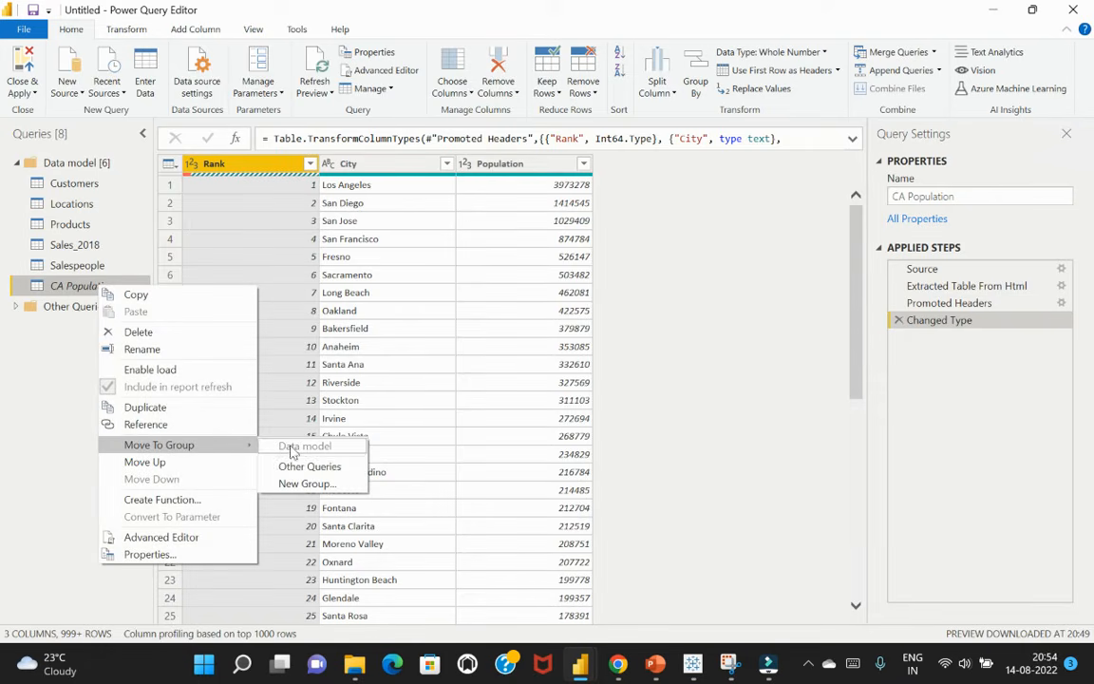
pyautogui.click(304, 466)
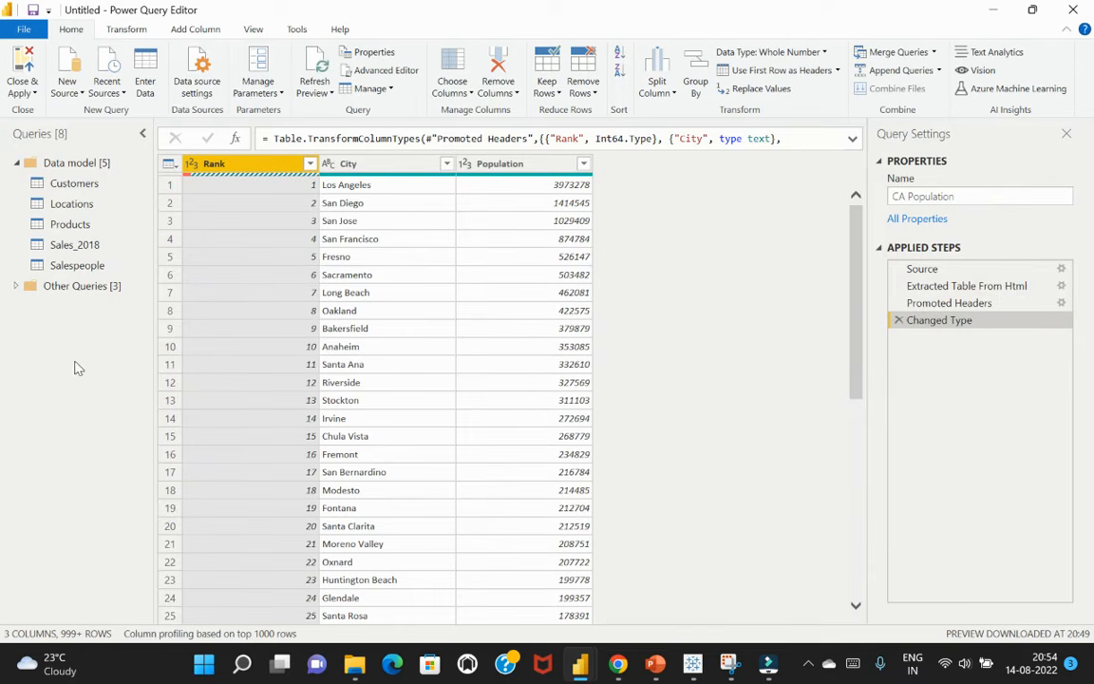
# Close the query editor and apply all pending query changes, returning to Power BI Desktop while the tables load
pyautogui.click(73, 184)
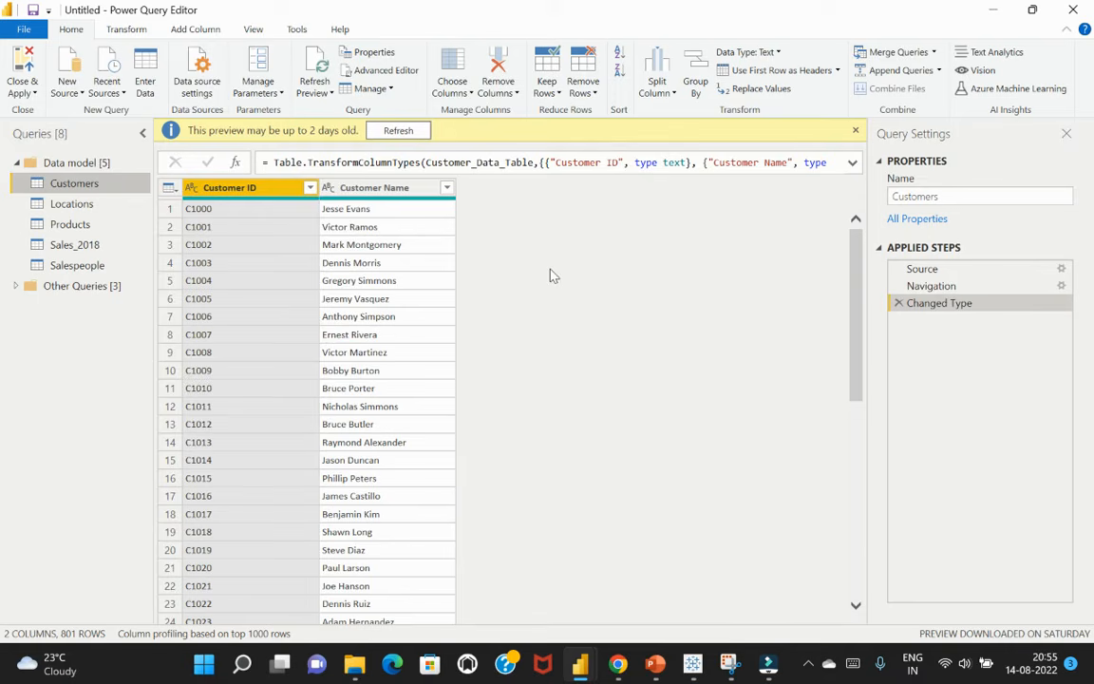
pyautogui.click(21, 78)
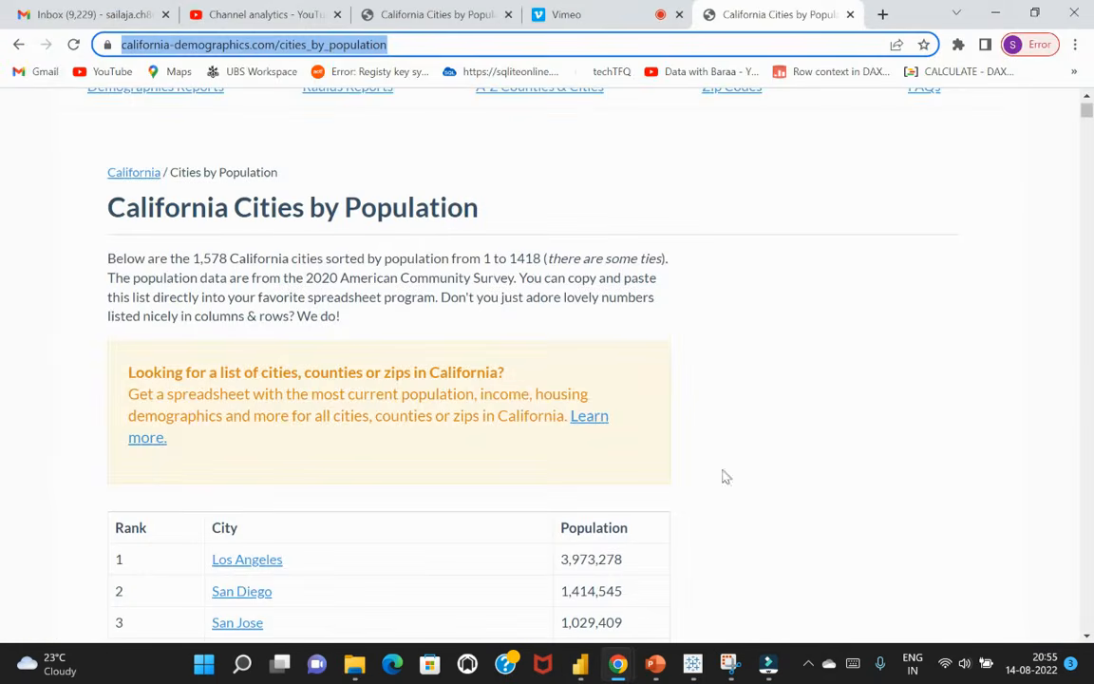
pyautogui.click(583, 663)
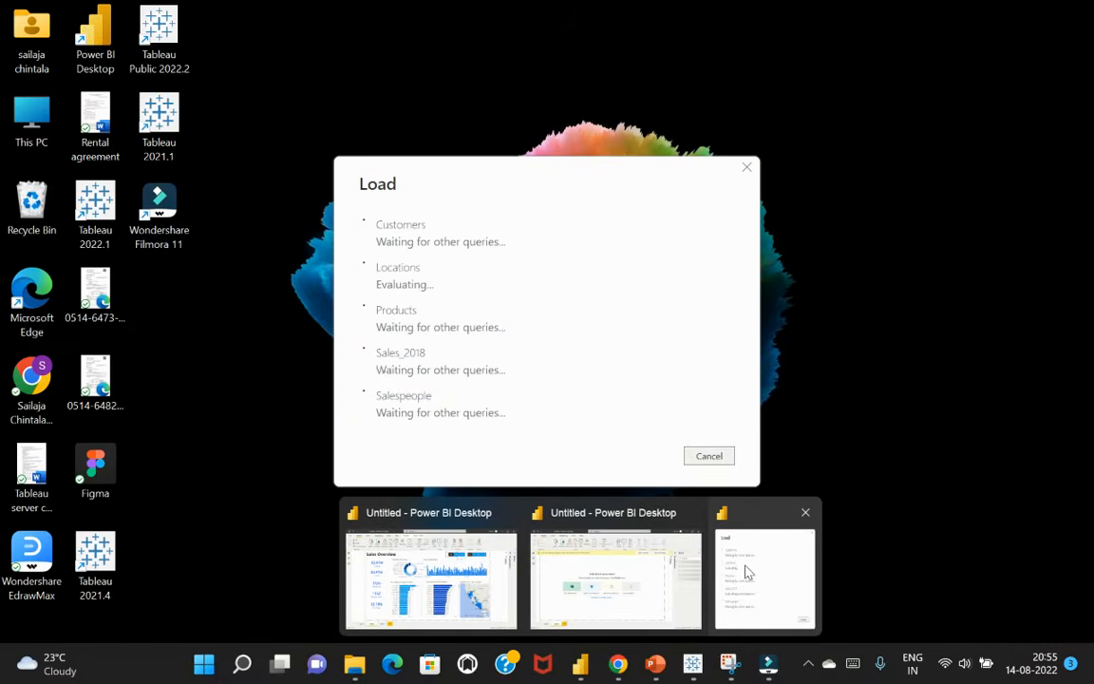
pyautogui.click(722, 517)
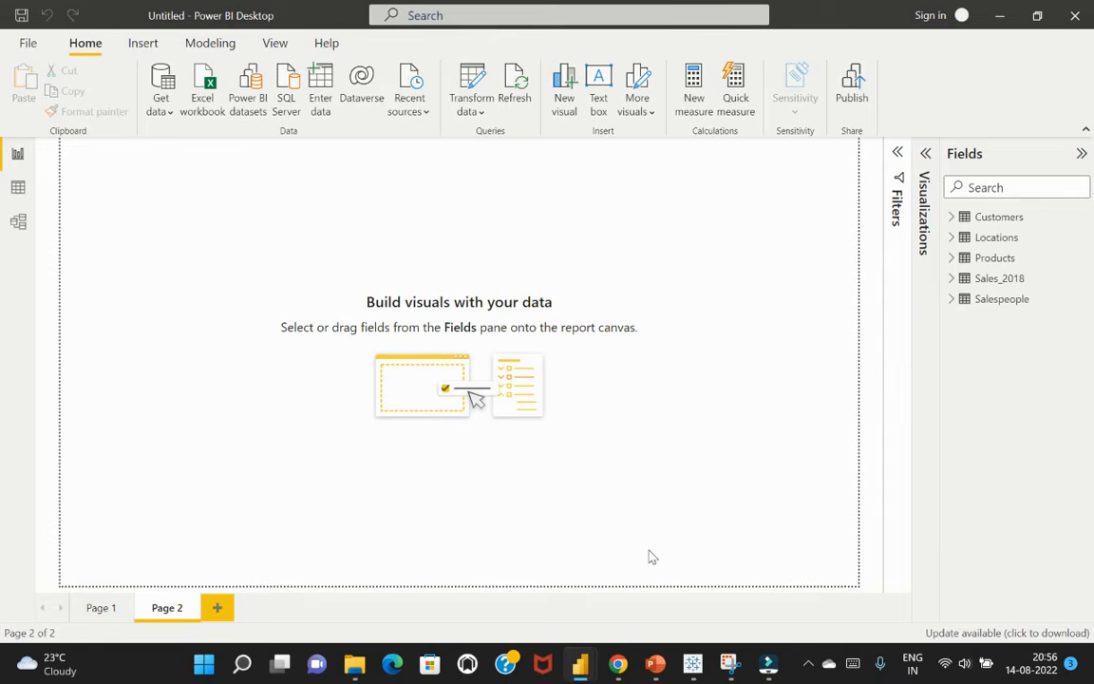
# Show the data model diagram with more canvas space and review the existing relationships between the tables
pyautogui.click(18, 221)
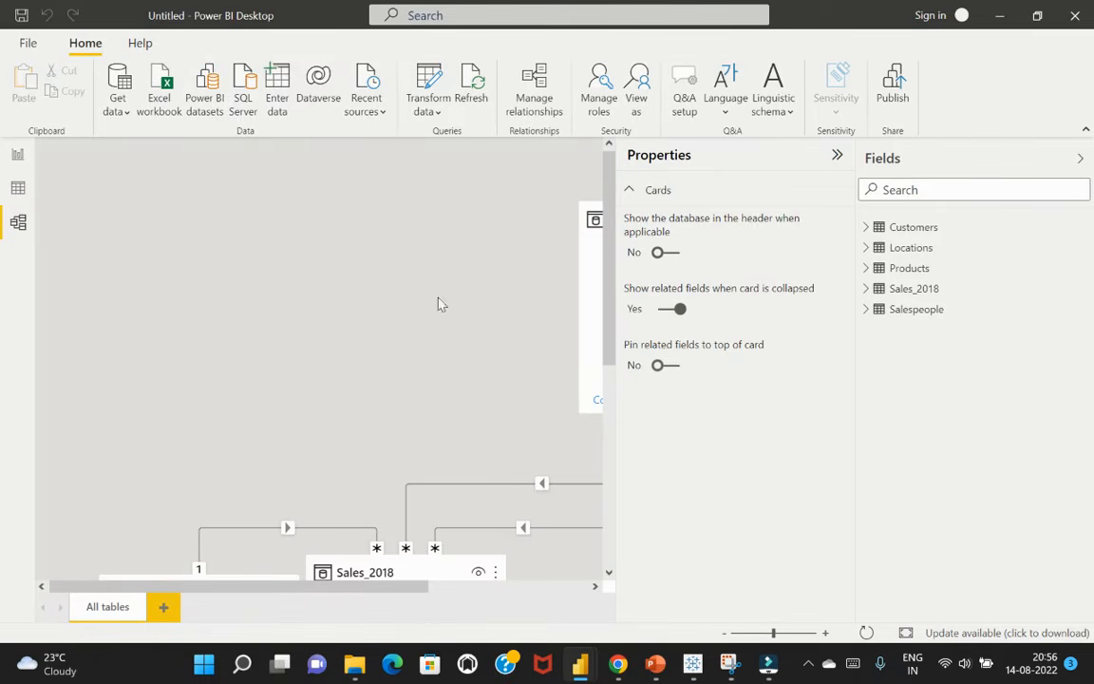
pyautogui.click(837, 155)
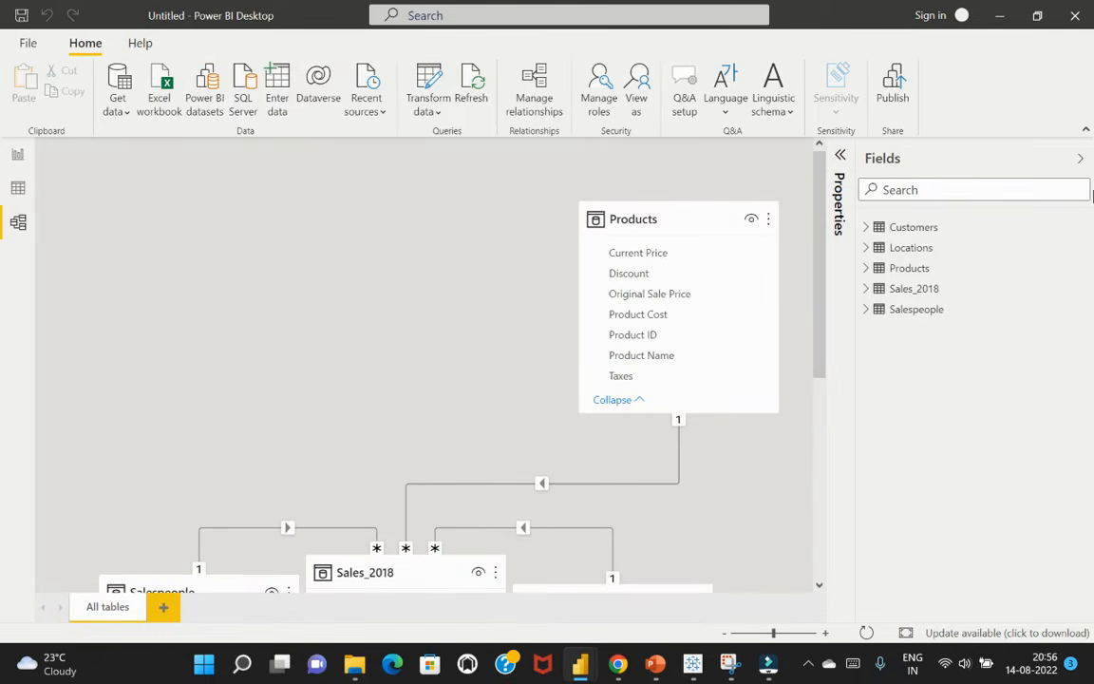
pyautogui.click(1080, 158)
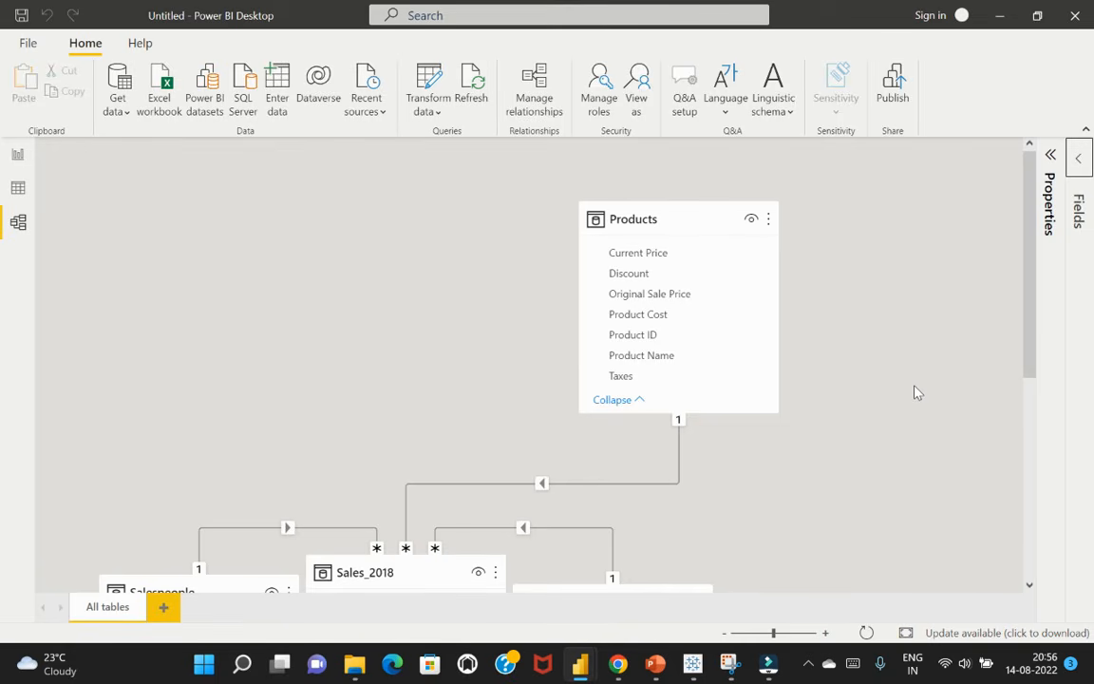
pyautogui.scroll(-5, 916, 392)
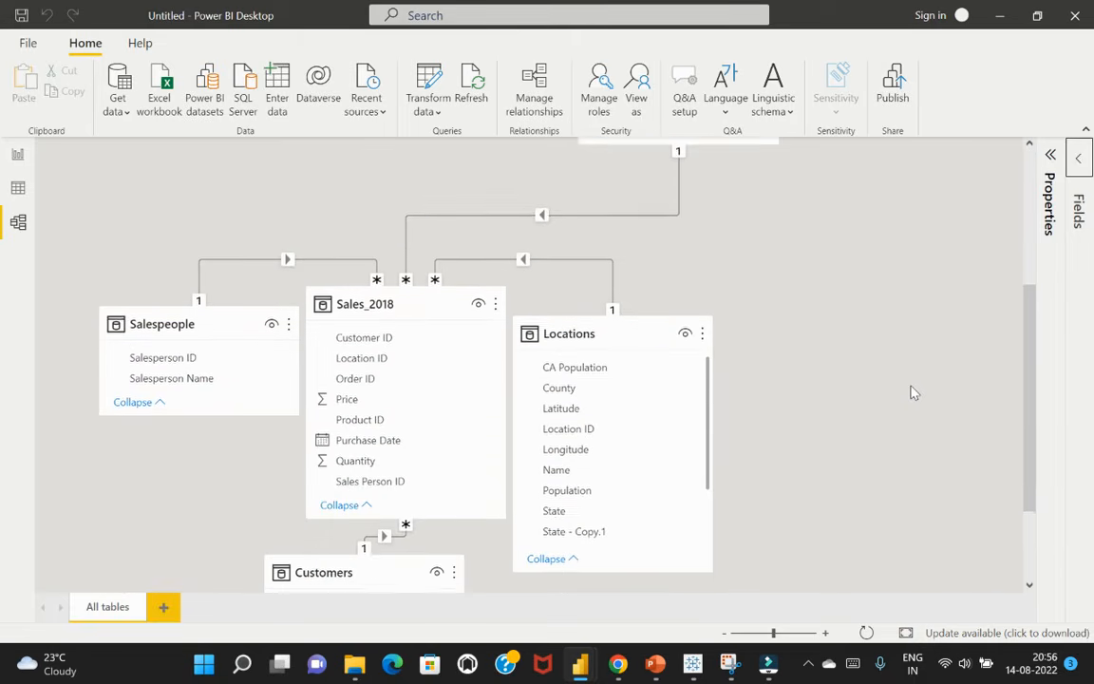
pyautogui.scroll(-2, 910, 418)
pyautogui.scroll(2, 907, 449)
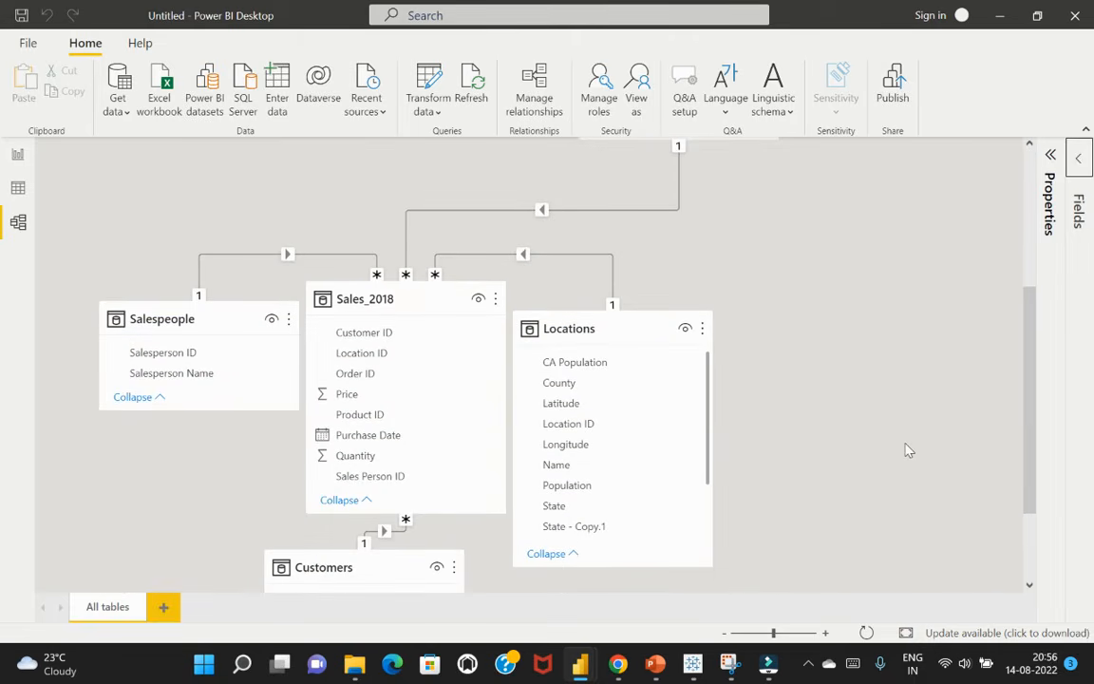
pyautogui.scroll(3, 910, 468)
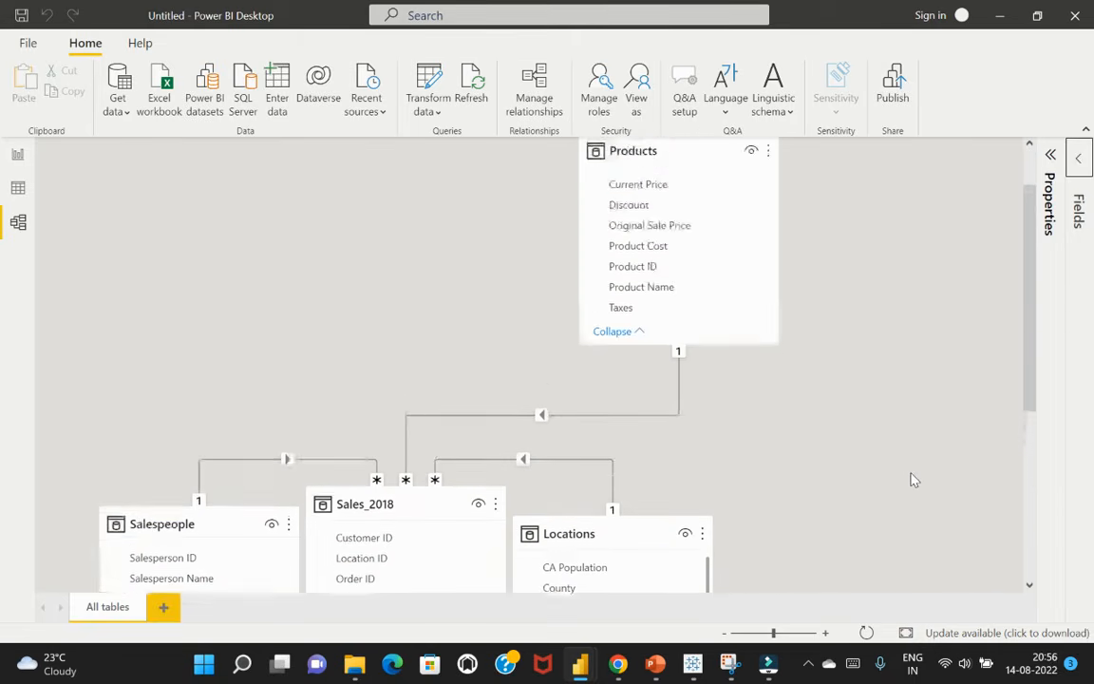
pyautogui.scroll(1, 910, 479)
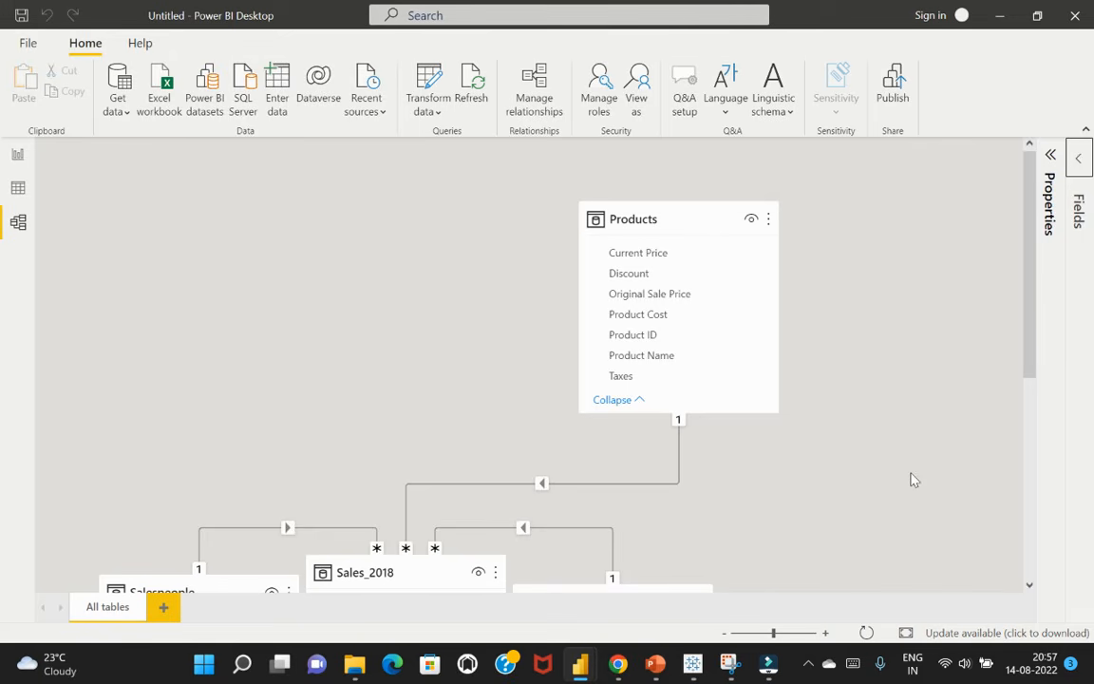
# Delete the relationships linking Products and Locations to the Sales_2018 table
pyautogui.rightClick(634, 490)
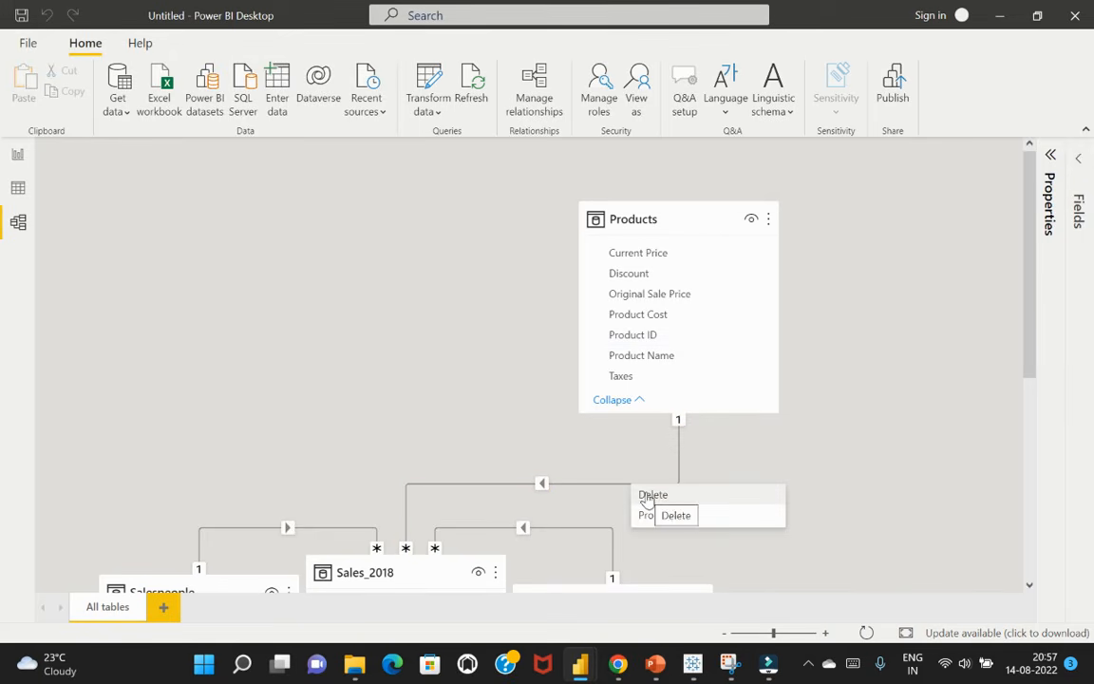
pyautogui.click(649, 499)
pyautogui.click(642, 363)
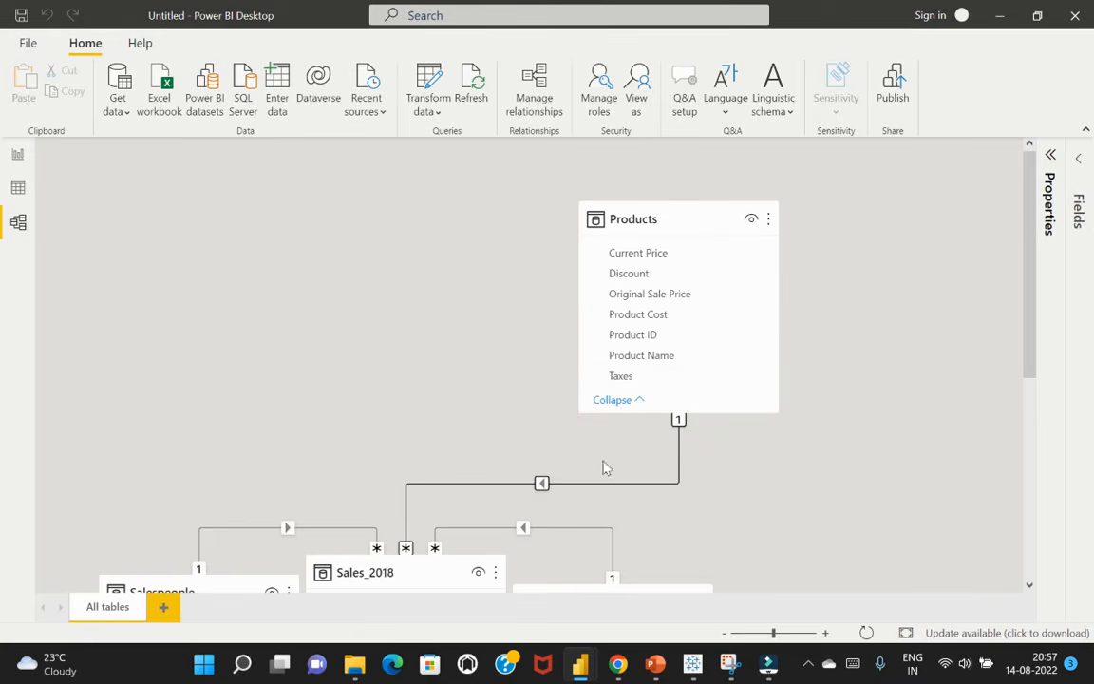
pyautogui.rightClick(550, 535)
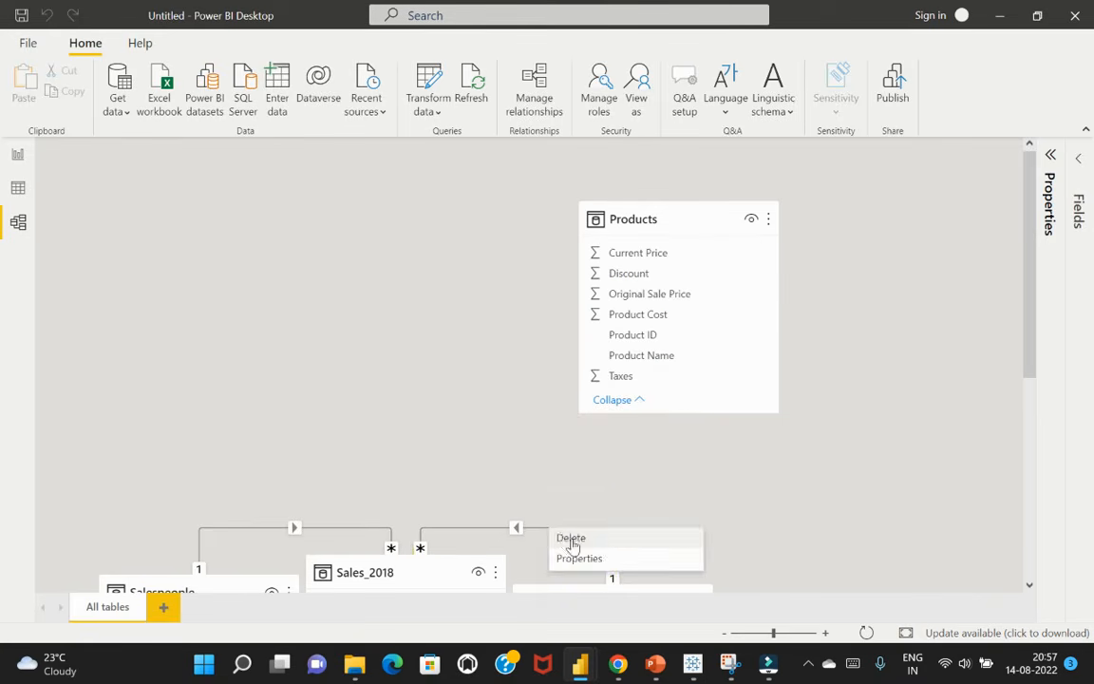
pyautogui.click(566, 536)
pyautogui.click(640, 365)
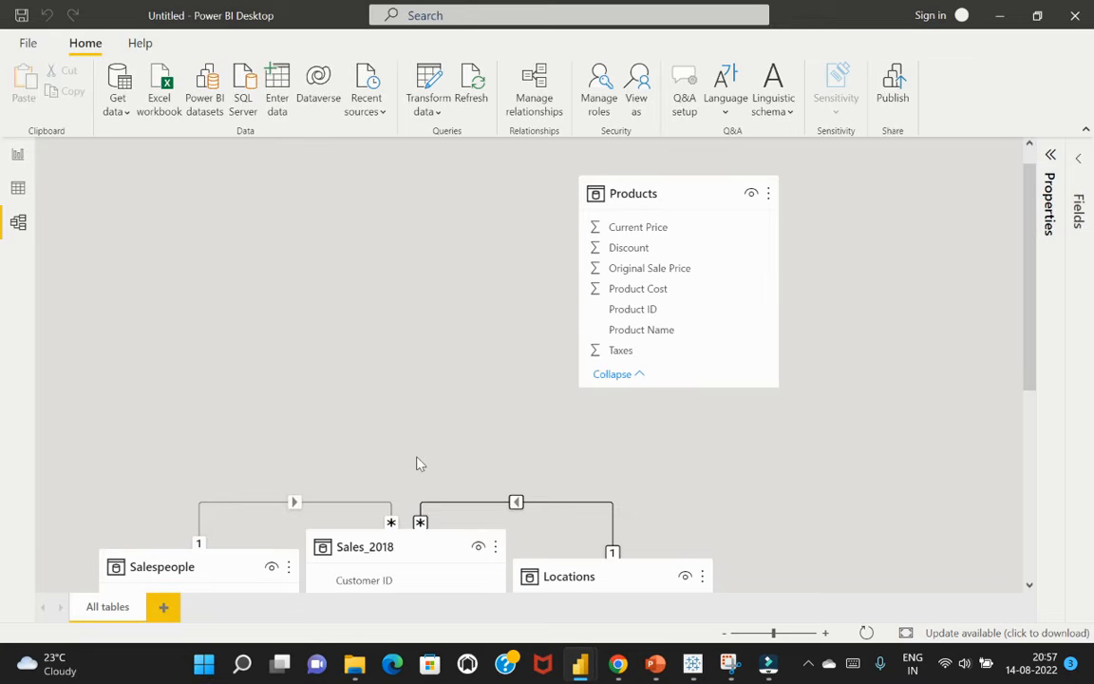
# Delete the relationships linking Salespeople and Customers to the Sales_2018 table
pyautogui.rightClick(347, 507)
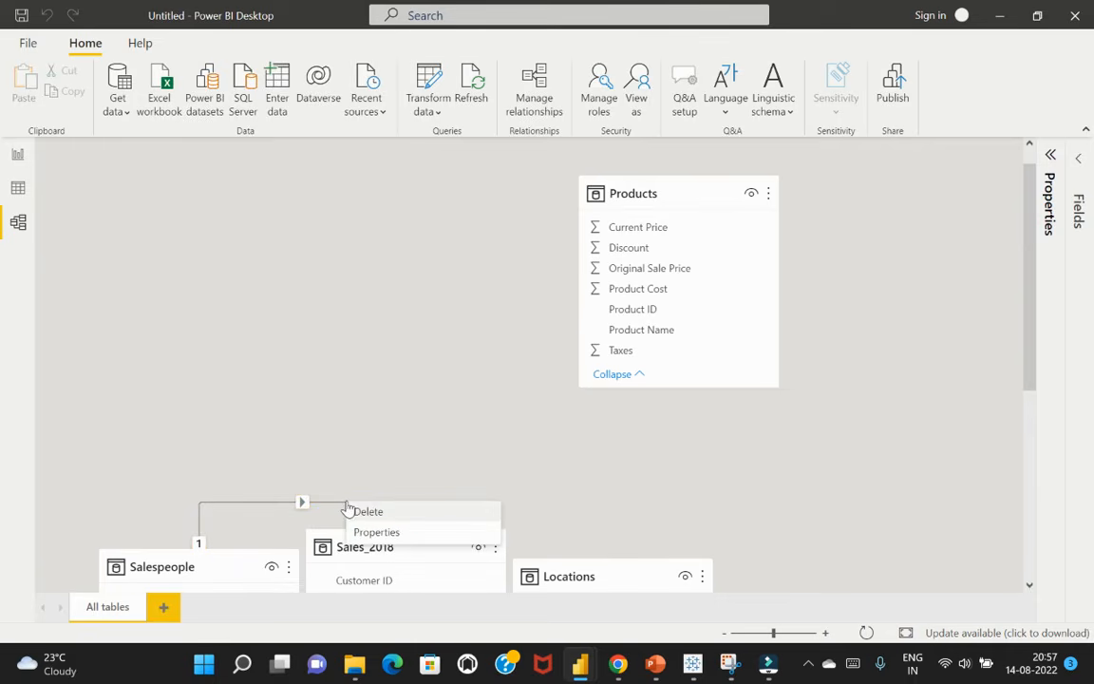
pyautogui.click(363, 510)
pyautogui.click(640, 364)
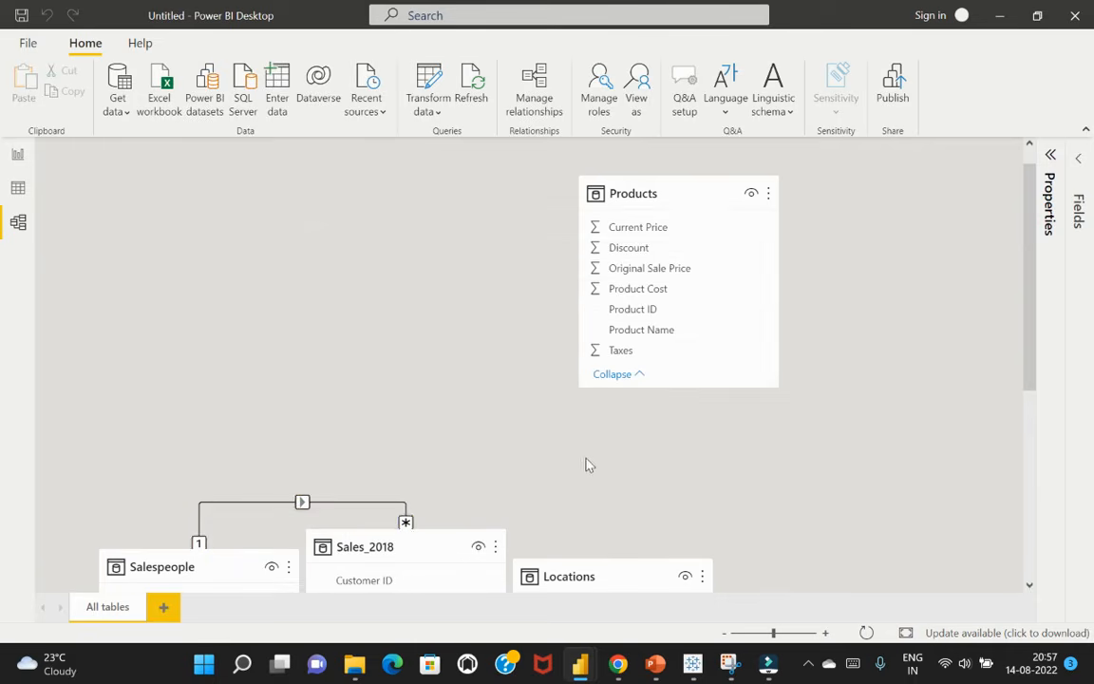
pyautogui.scroll(-4, 579, 472)
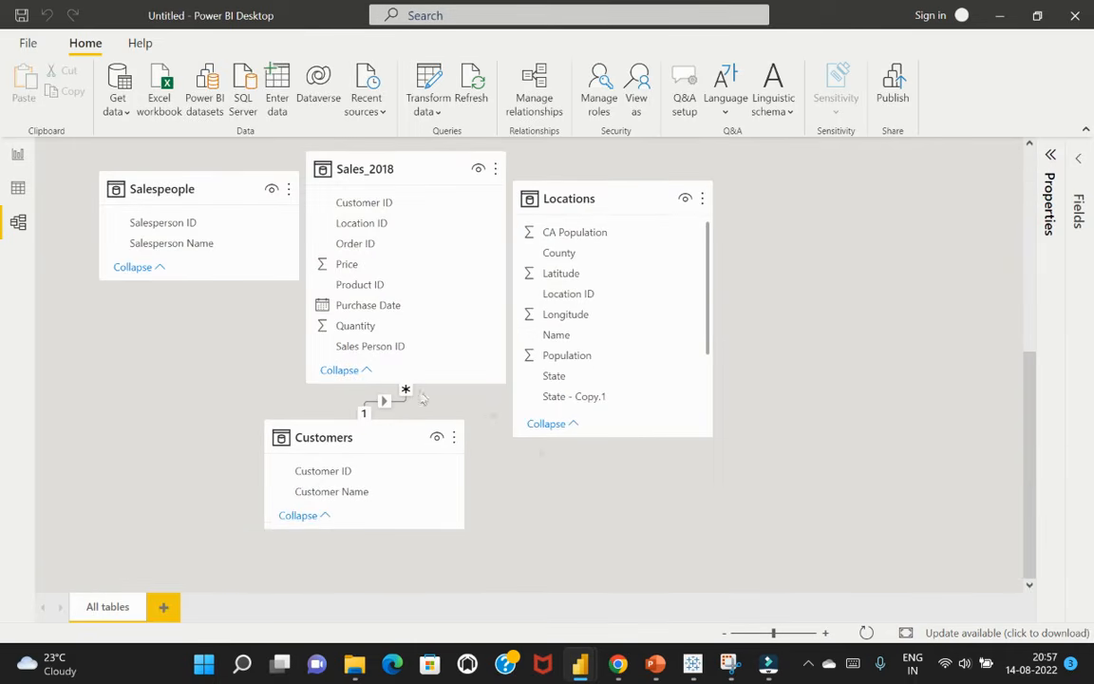
pyautogui.rightClick(400, 402)
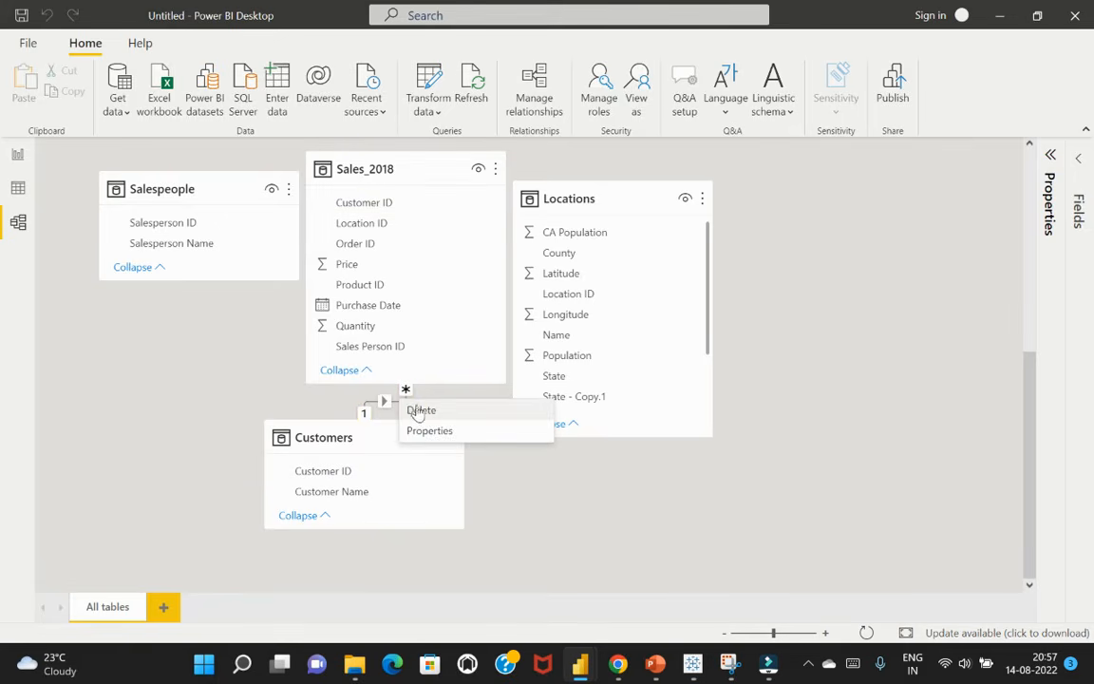
pyautogui.click(419, 412)
pyautogui.click(652, 369)
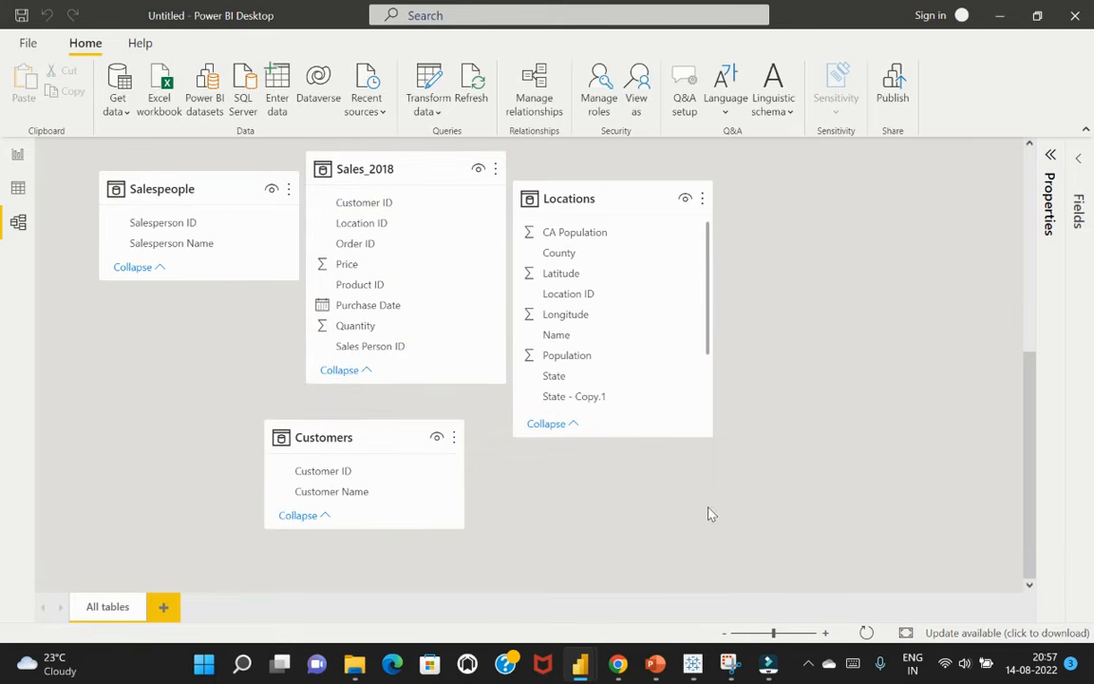
# Arrange the Salespeople and Products tables side by side in a row above Sales_2018, with Salespeople first
pyautogui.scroll(4, 717, 515)
pyautogui.scroll(3, 721, 516)
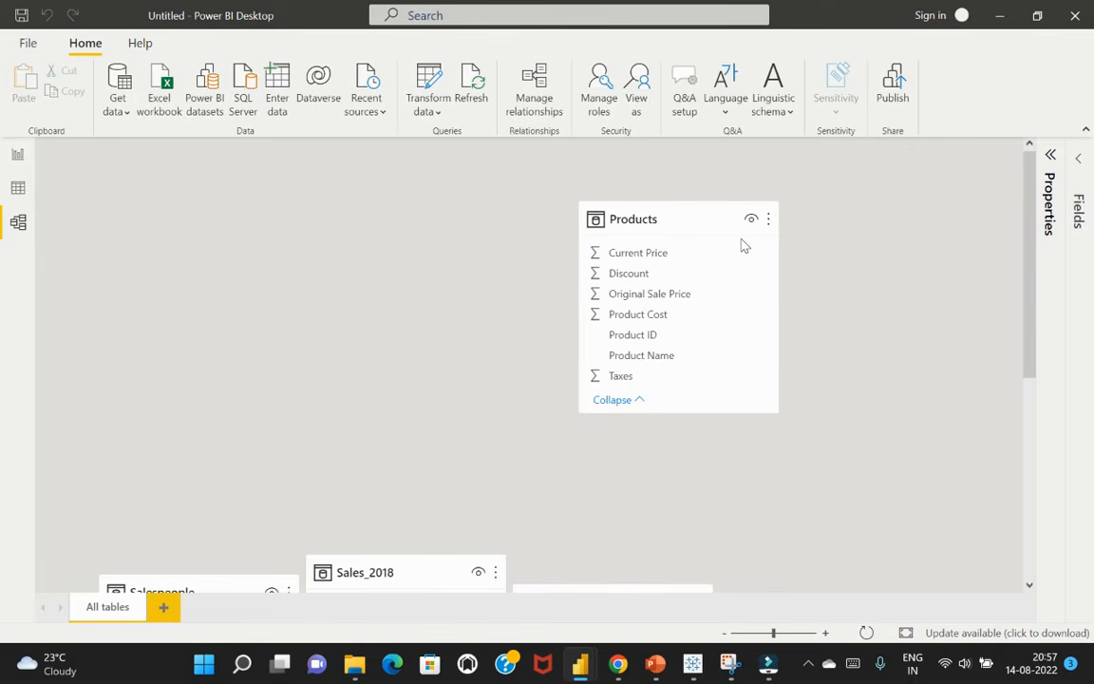
pyautogui.moveTo(667, 216); pyautogui.dragTo(234, 124)
pyautogui.scroll(-3, 490, 446)
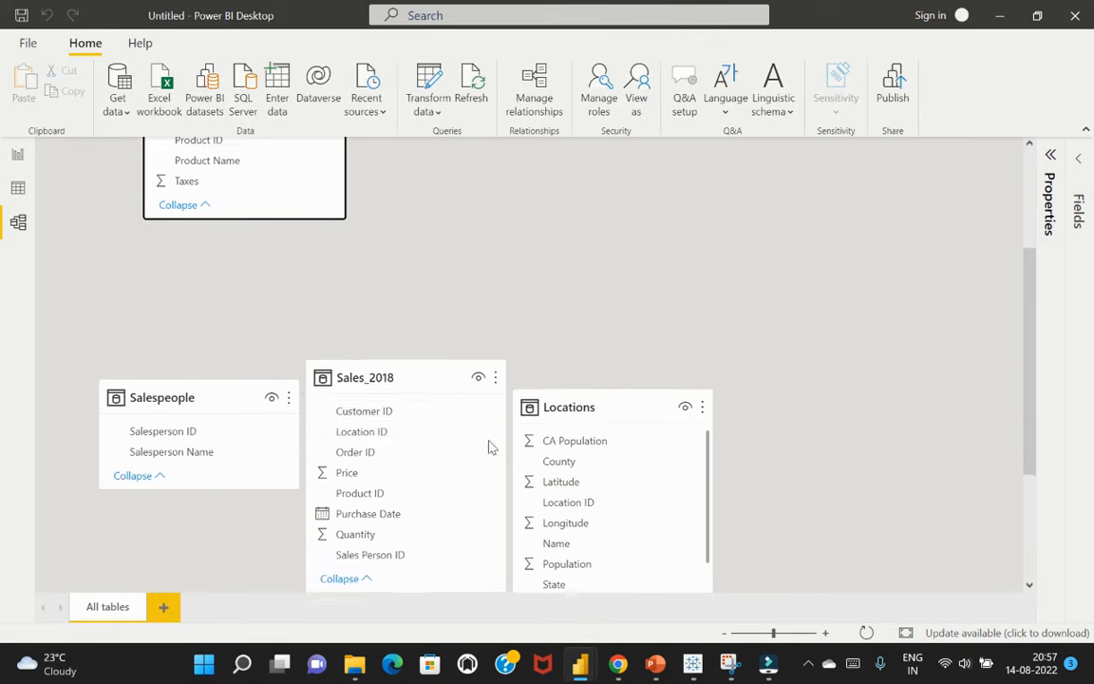
pyautogui.moveTo(213, 371); pyautogui.dragTo(217, 247)
pyautogui.scroll(2, 502, 266)
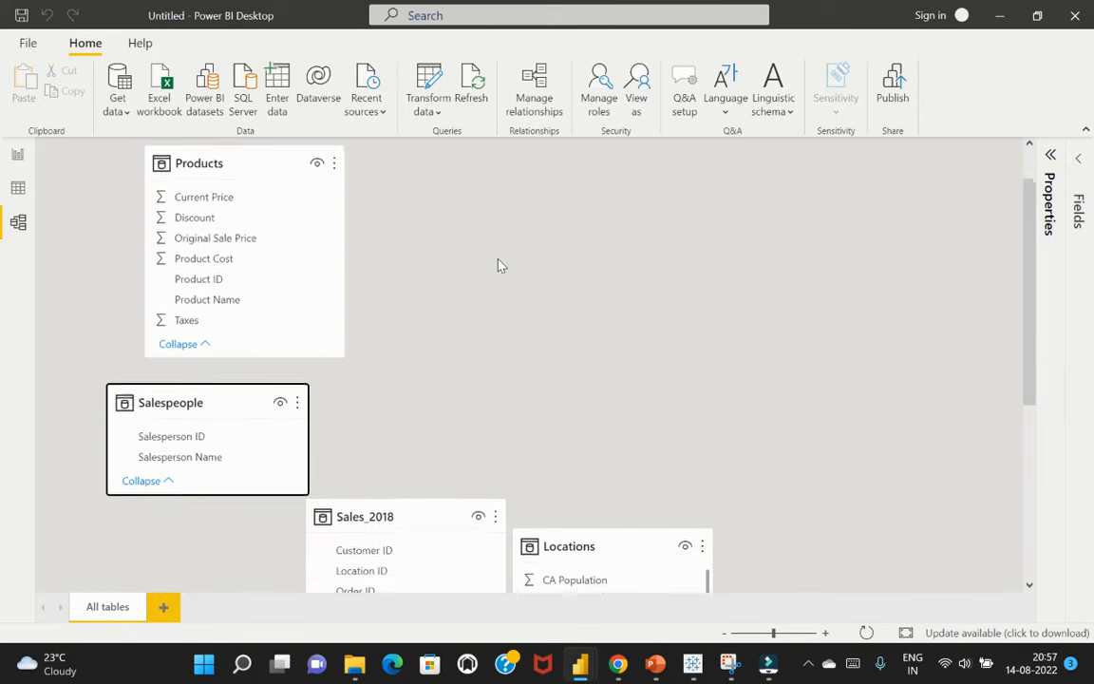
pyautogui.scroll(1, 502, 266)
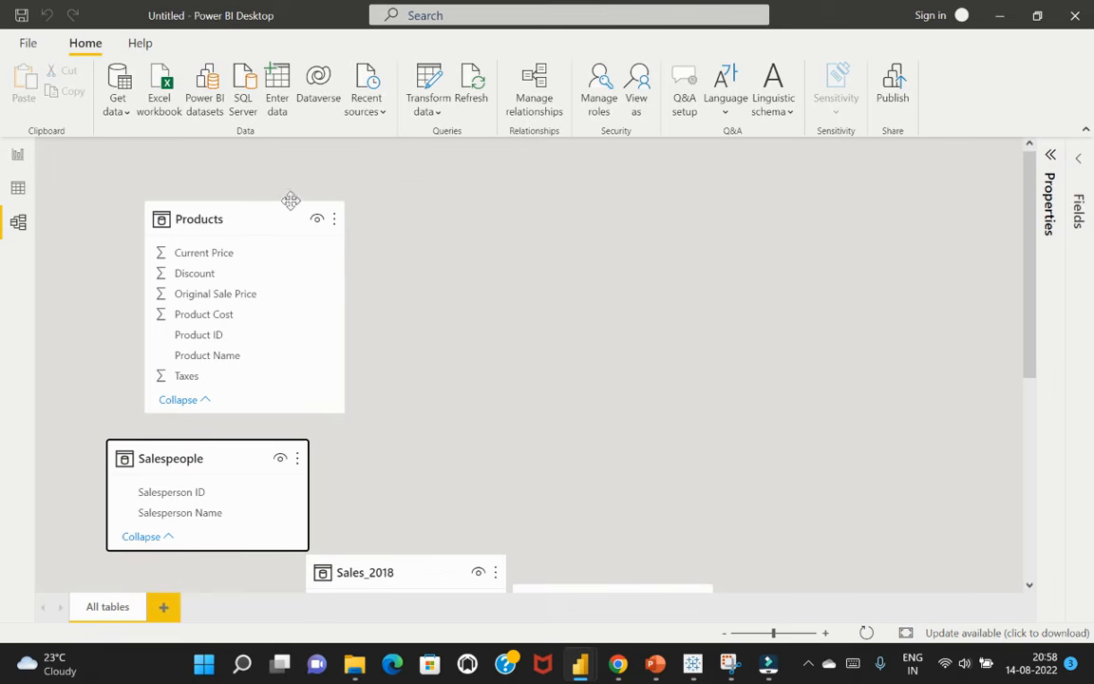
pyautogui.moveTo(291, 200); pyautogui.dragTo(479, 200)
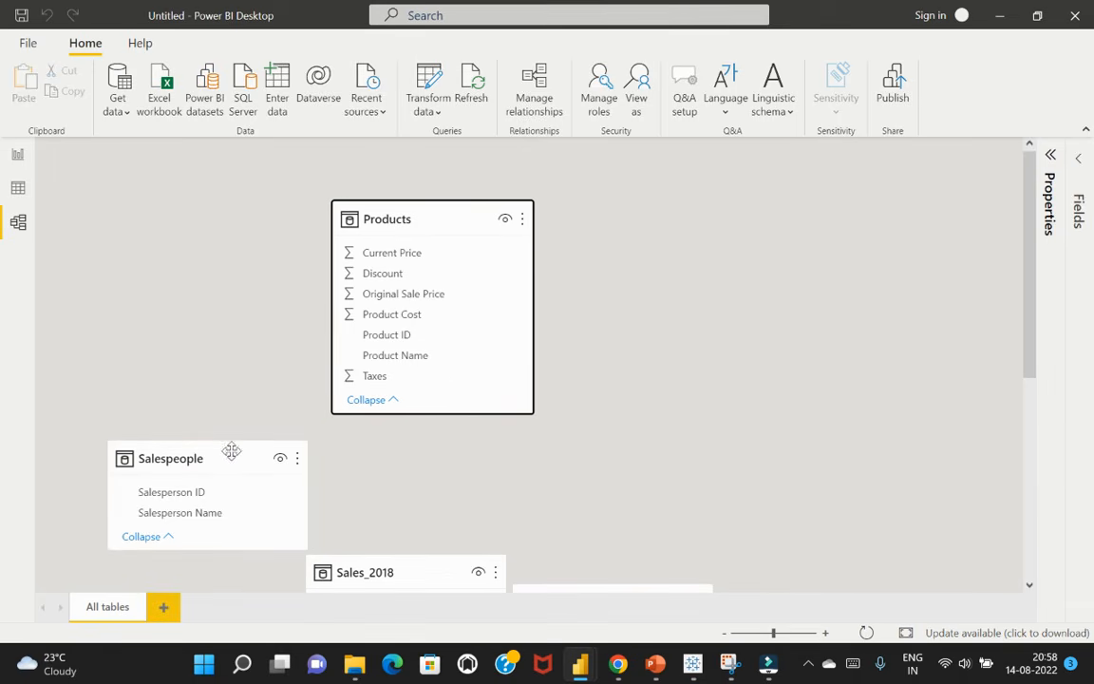
pyautogui.moveTo(232, 450); pyautogui.dragTo(227, 210)
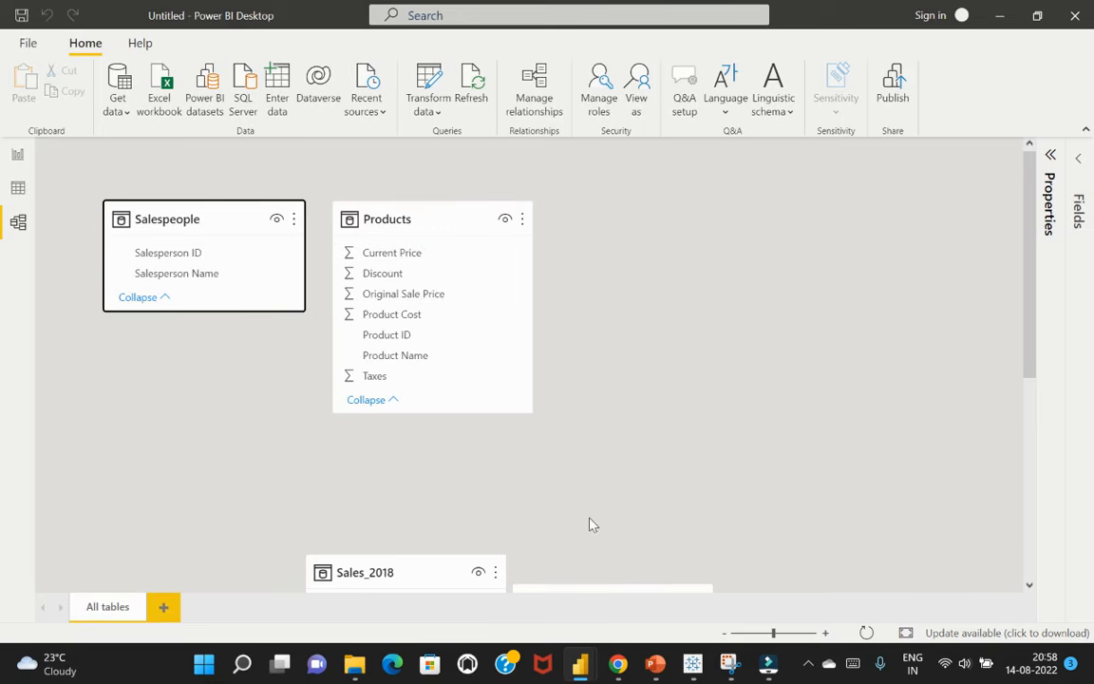
# Move the Locations and Customers tables into the upper row, in that order after Products
pyautogui.scroll(-4, 623, 535)
pyautogui.moveTo(624, 385); pyautogui.dragTo(699, 143)
pyautogui.scroll(4, 804, 371)
pyautogui.moveTo(691, 340); pyautogui.dragTo(675, 208)
pyautogui.scroll(-4, 840, 551)
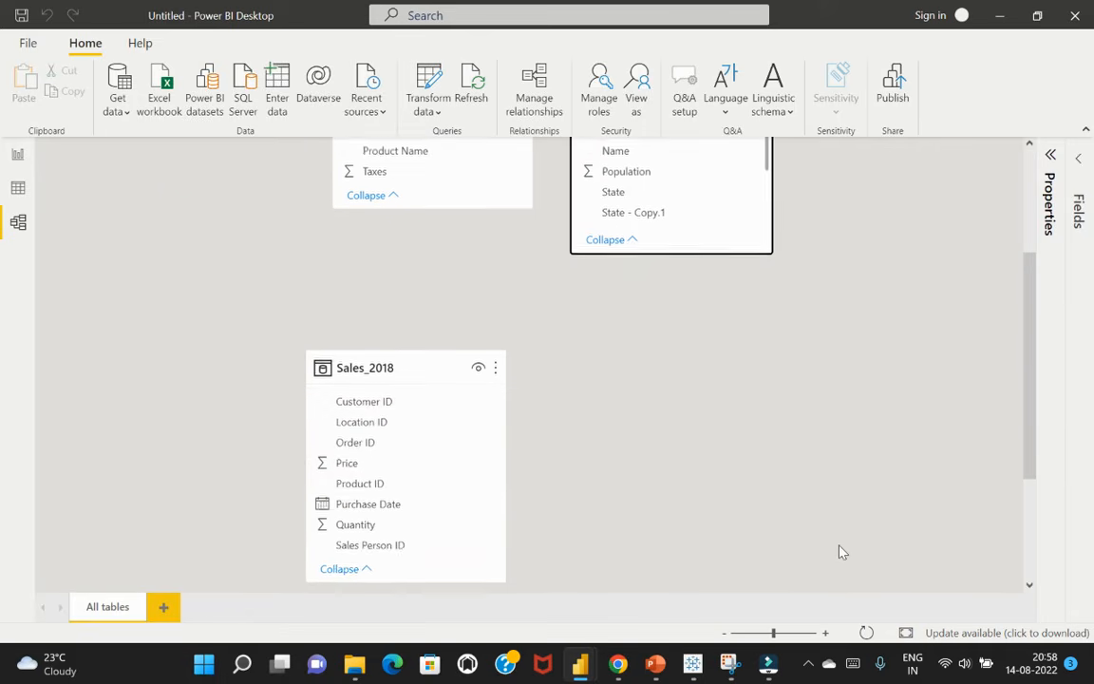
pyautogui.scroll(-4, 840, 551)
pyautogui.moveTo(449, 435); pyautogui.dragTo(863, 231)
pyautogui.scroll(4, 936, 372)
pyautogui.moveTo(855, 450); pyautogui.dragTo(894, 141)
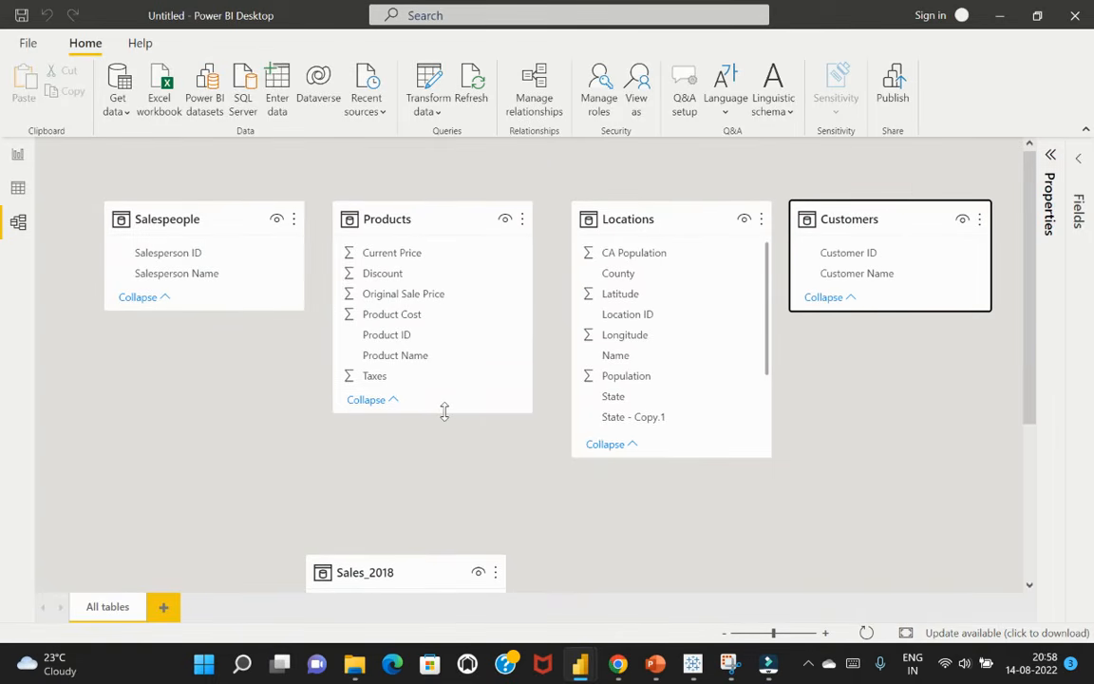
# Resize the Products, Salespeople, Locations and Customers table cards to a matching height
pyautogui.moveTo(444, 412); pyautogui.dragTo(448, 354)
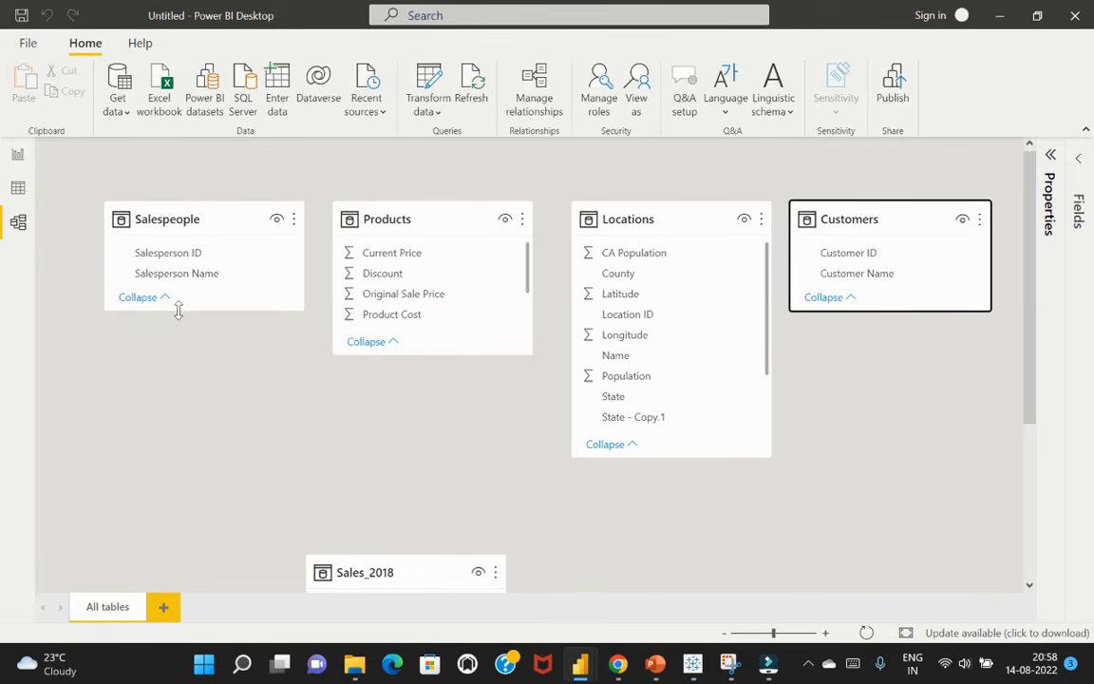
pyautogui.moveTo(164, 309); pyautogui.dragTo(166, 357)
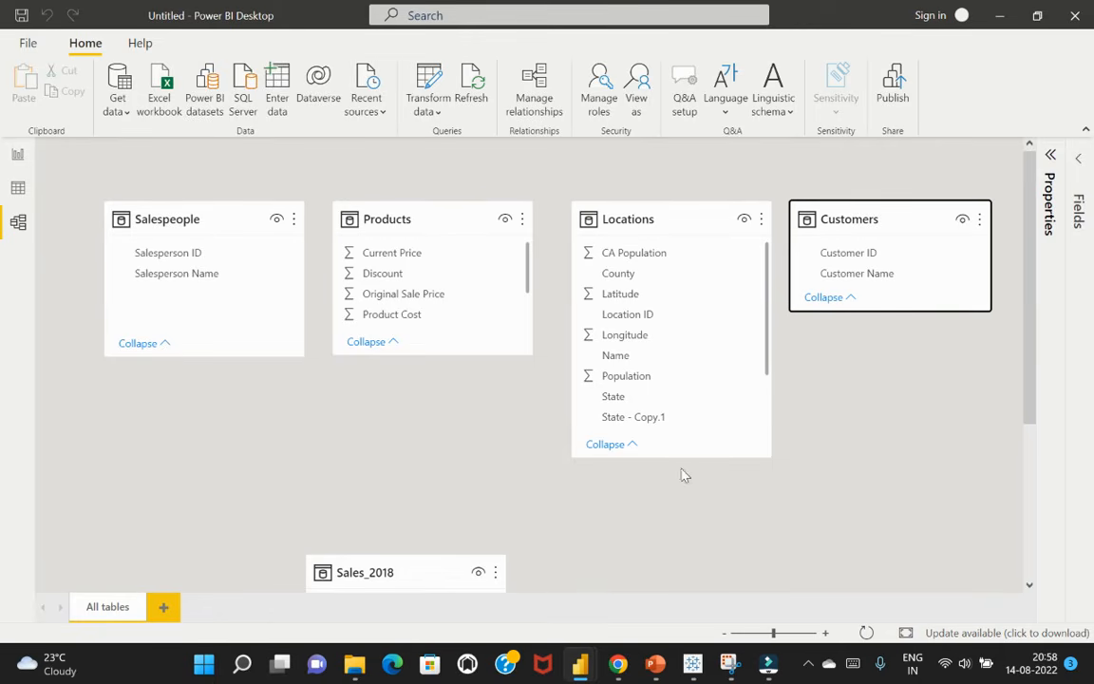
pyautogui.moveTo(681, 457); pyautogui.dragTo(666, 357)
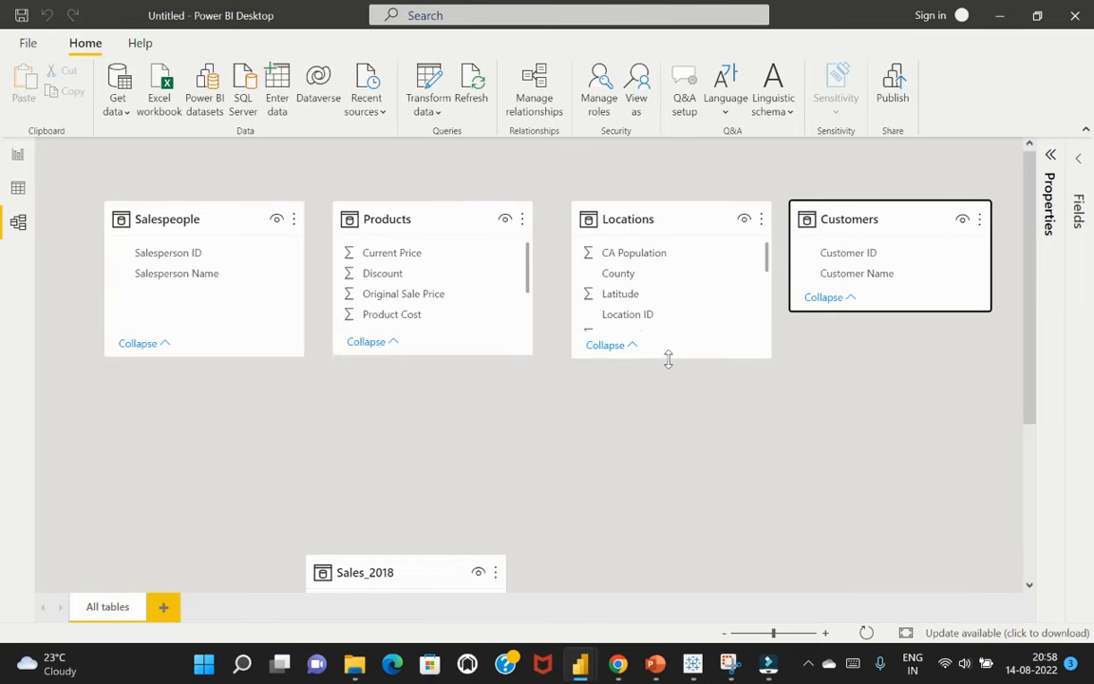
pyautogui.moveTo(867, 310); pyautogui.dragTo(882, 353)
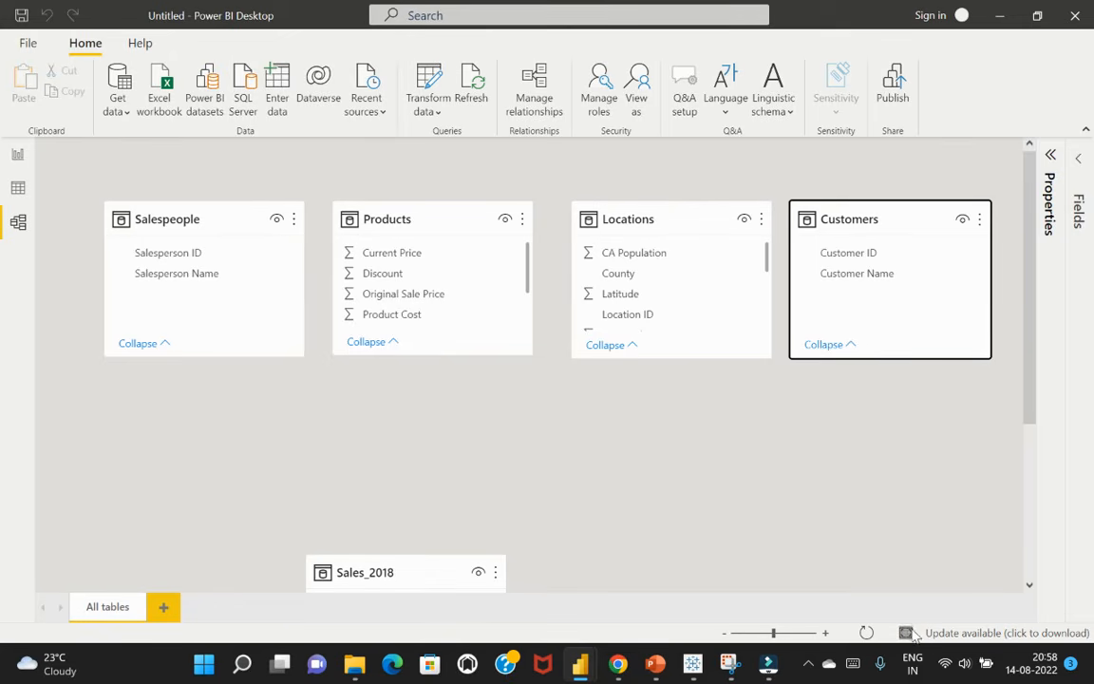
pyautogui.click(725, 634)
pyautogui.click(725, 634)
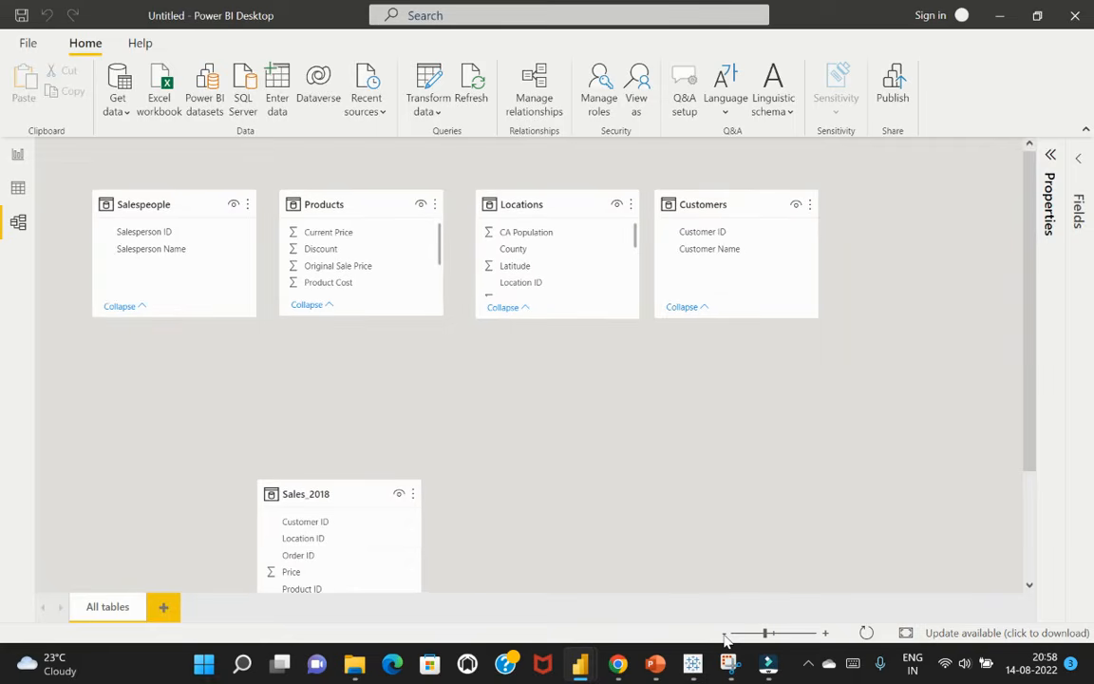
# Center Sales_2018 below the upper row of tables, reduce its card height, and even out the spacing around Locations
pyautogui.moveTo(354, 500); pyautogui.dragTo(474, 412)
pyautogui.moveTo(455, 579); pyautogui.dragTo(463, 518)
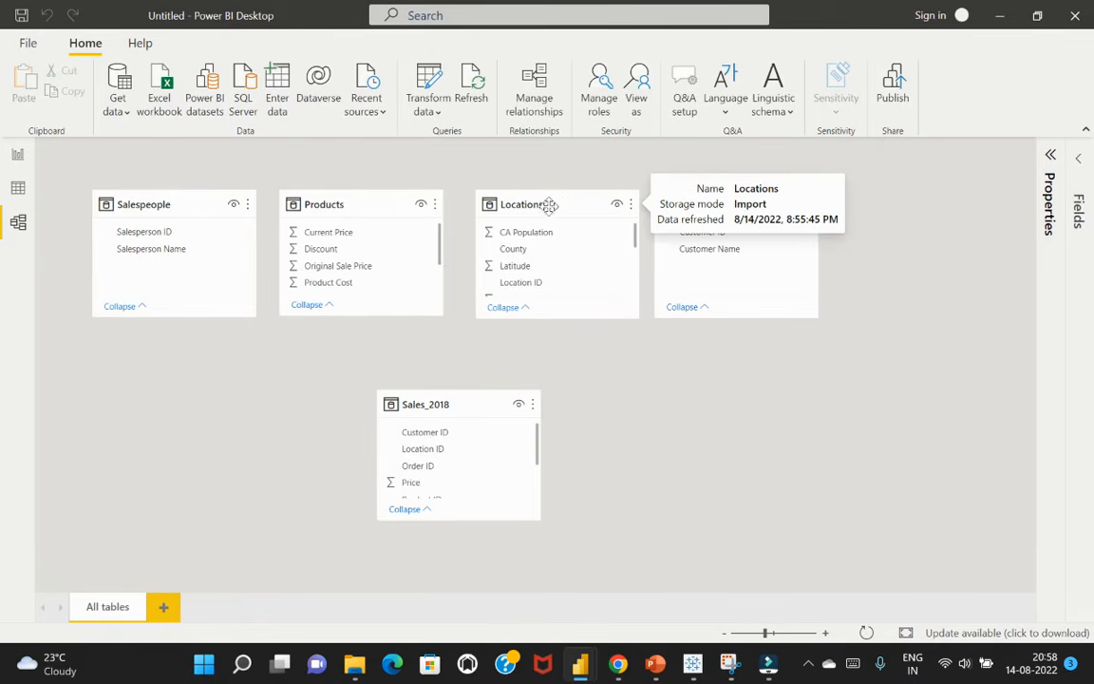
pyautogui.moveTo(555, 204); pyautogui.dragTo(547, 200)
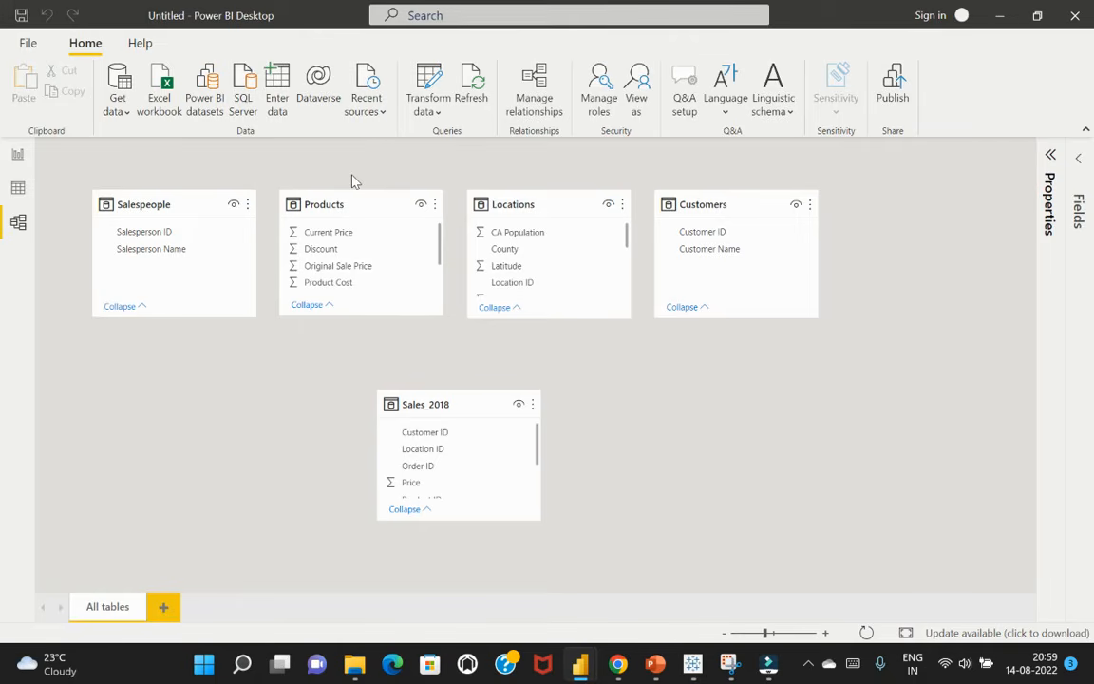
# Create a calculated table named Dates with the formula CALENDARAUTO()
pyautogui.click(13, 187)
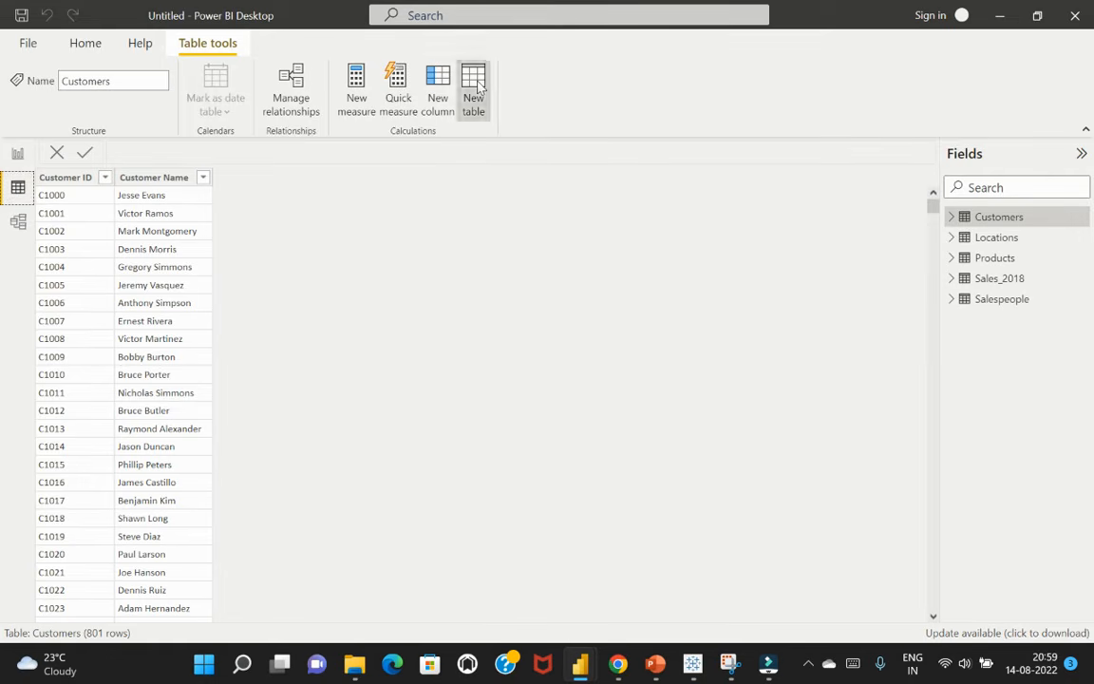
pyautogui.click(480, 86)
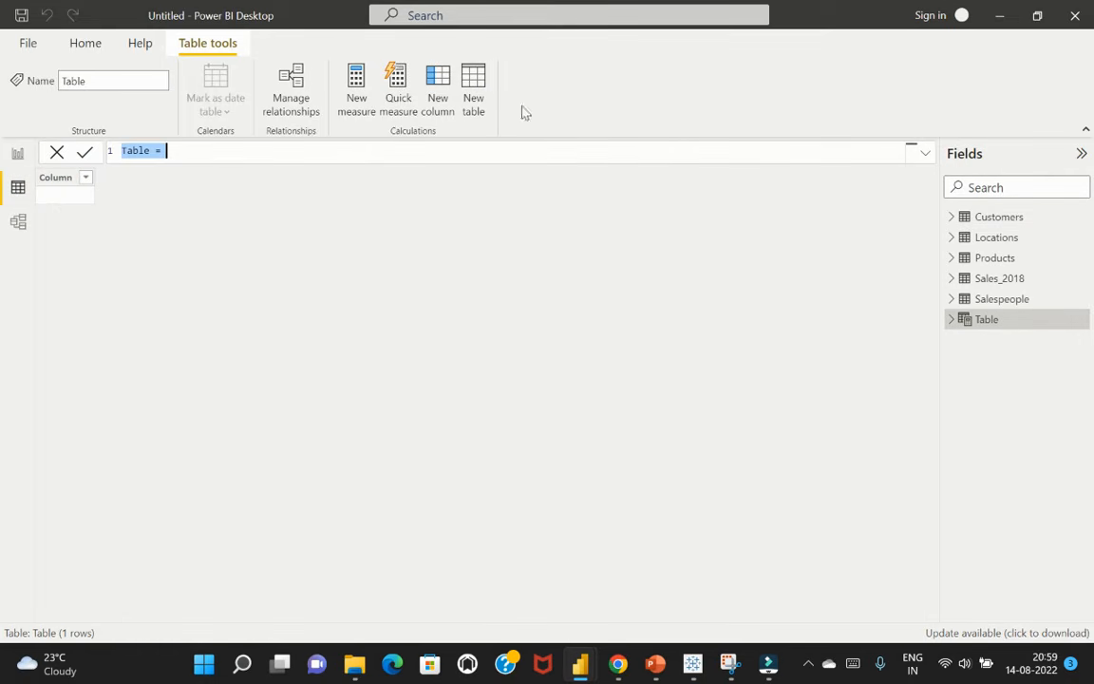
pyautogui.moveTo(148, 150); pyautogui.dragTo(122, 150)
pyautogui.write('Dates')
pyautogui.click(179, 150)
pyautogui.write('cale')
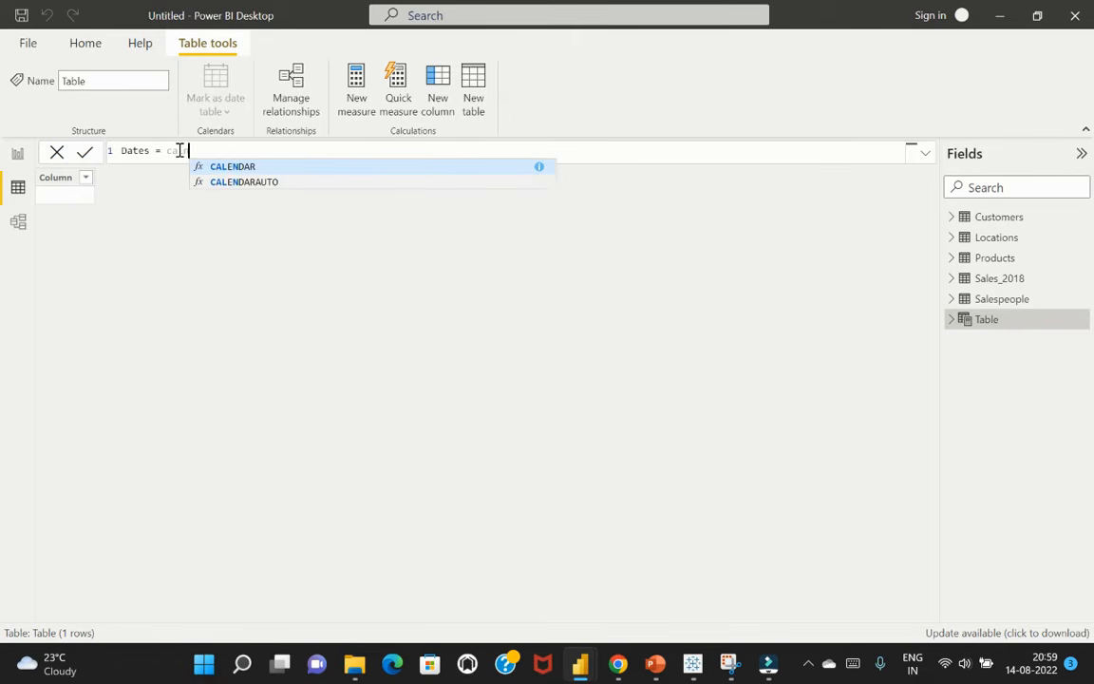
pyautogui.press('Down')
pyautogui.press('Tab')
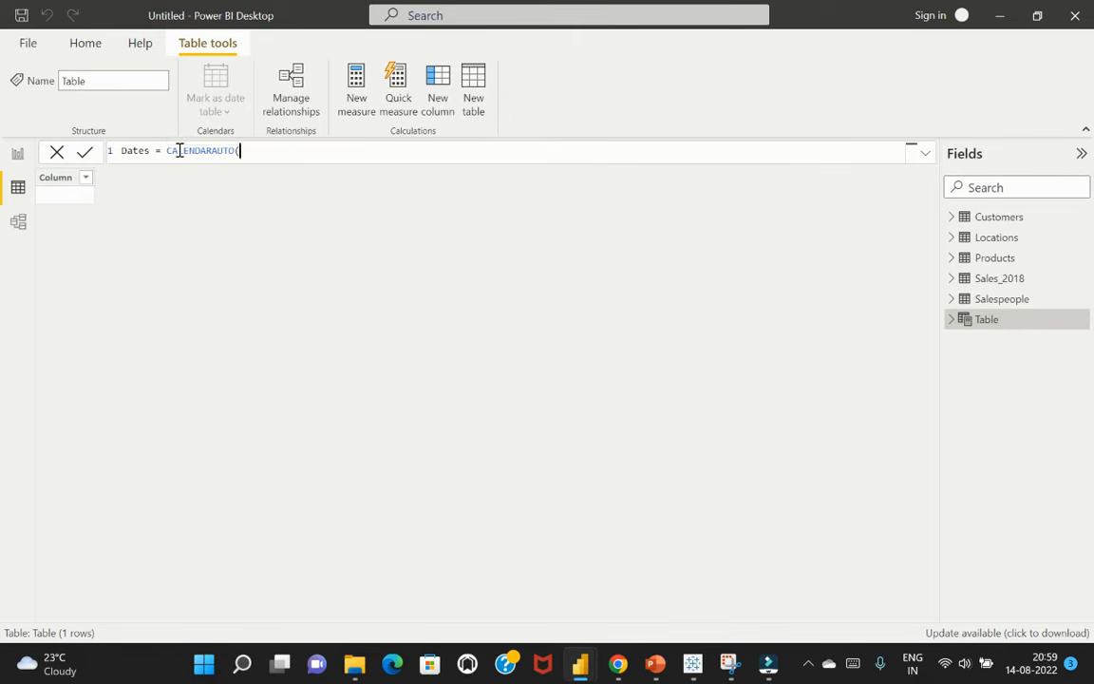
pyautogui.write(')')
pyautogui.press('Return')
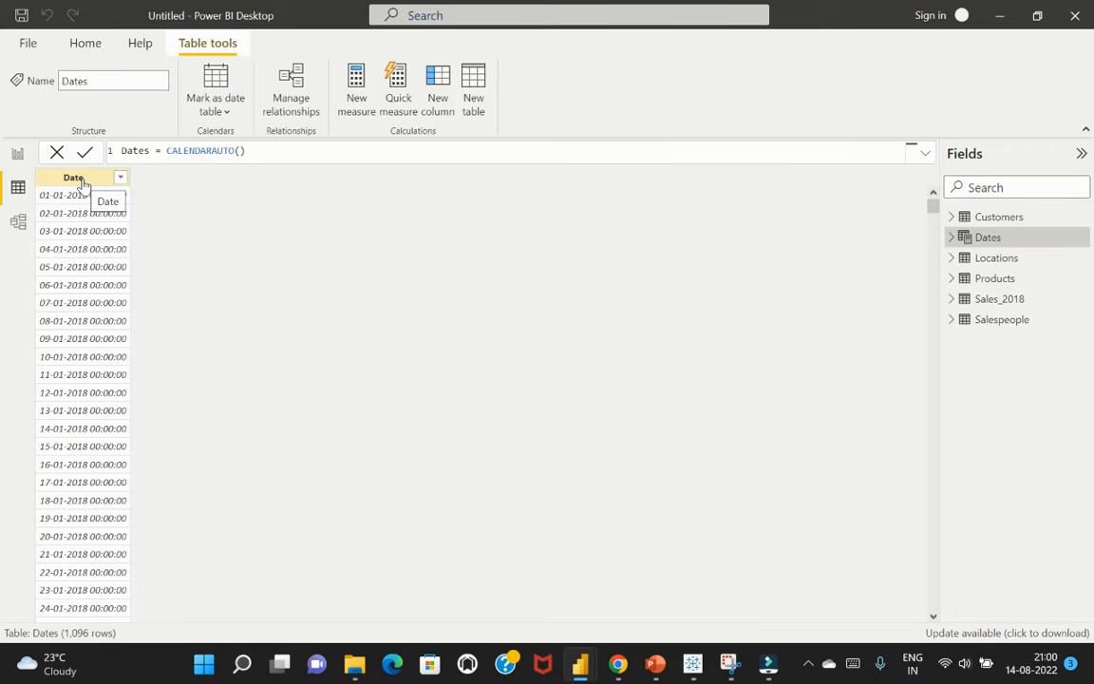
# In the model diagram, place the Dates table after Customers in the upper row and match its card height to the others
pyautogui.click(18, 222)
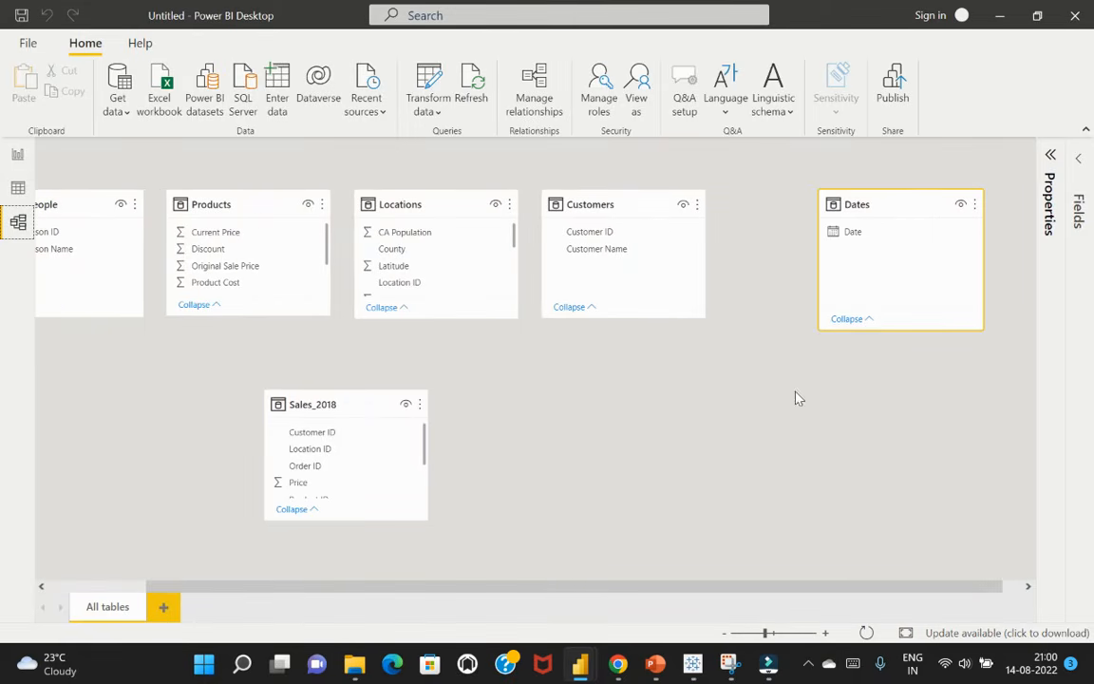
pyautogui.moveTo(887, 202); pyautogui.dragTo(908, 188)
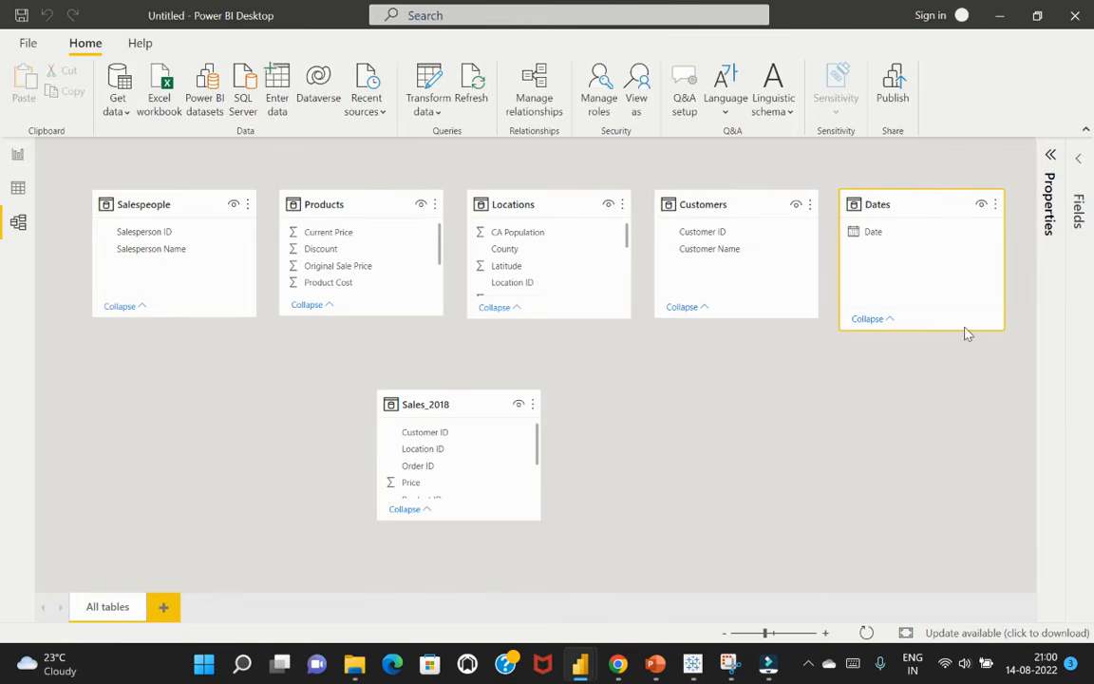
pyautogui.moveTo(946, 332); pyautogui.dragTo(943, 318)
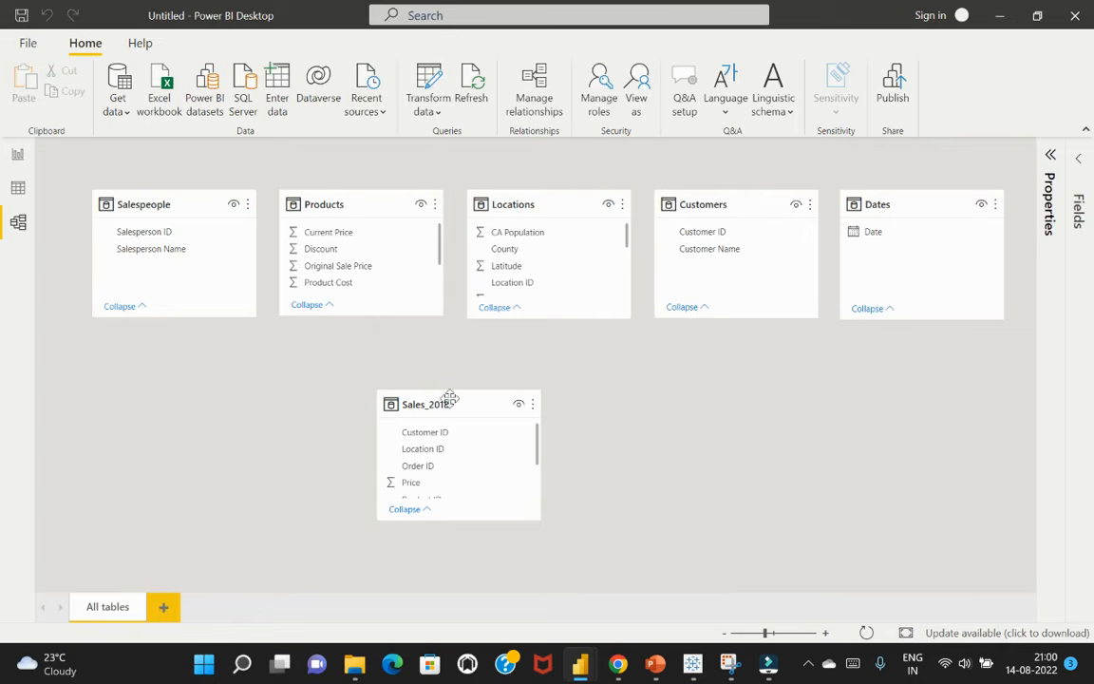
# Center Sales_2018 beneath the five-table row and lengthen its card to show every field
pyautogui.moveTo(453, 402); pyautogui.dragTo(548, 384)
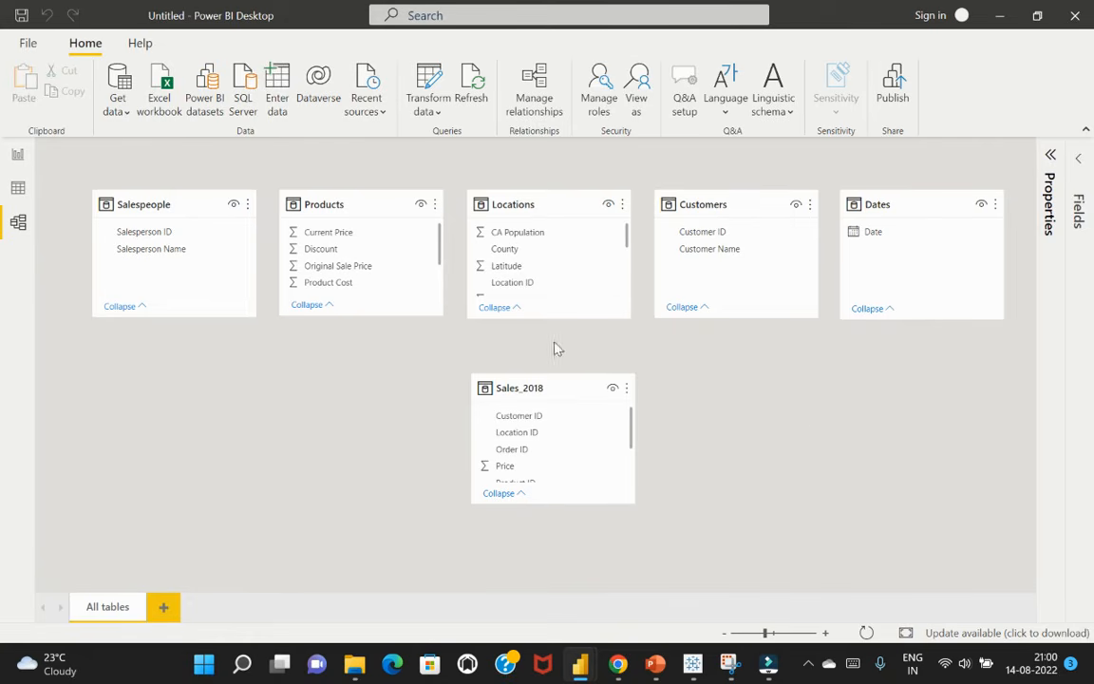
pyautogui.moveTo(550, 381); pyautogui.dragTo(560, 381)
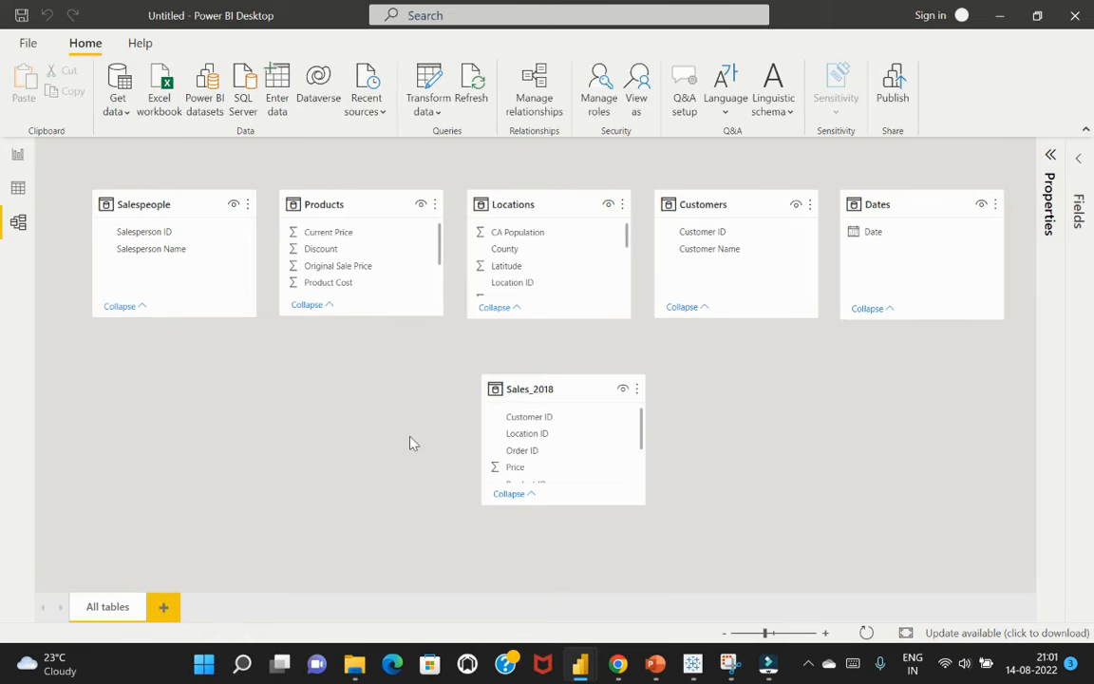
pyautogui.moveTo(533, 510); pyautogui.dragTo(541, 572)
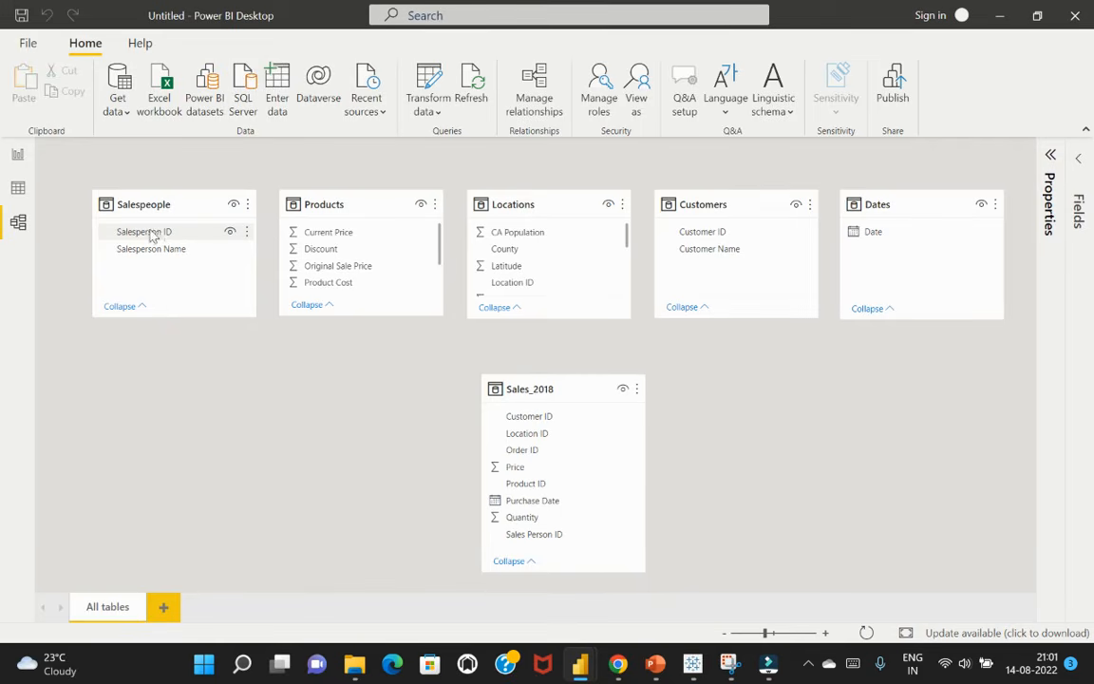
# Create a relationship from Salesperson ID in Salespeople to Sales Person ID in Sales_2018
pyautogui.moveTo(154, 231); pyautogui.dragTo(541, 537)
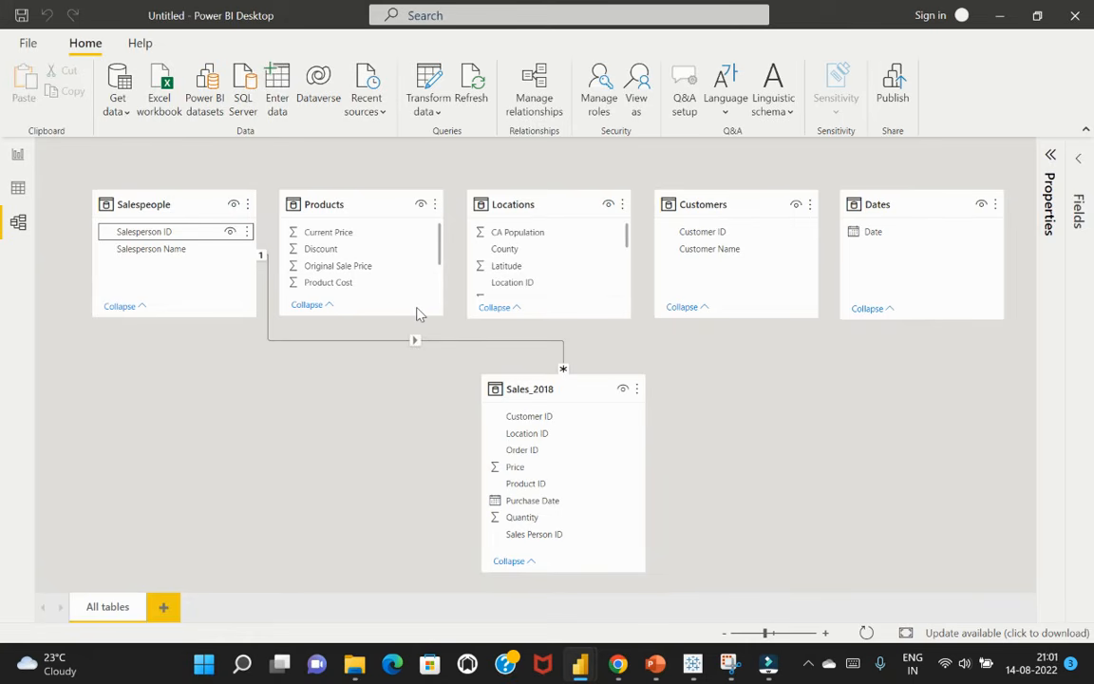
pyautogui.click(538, 91)
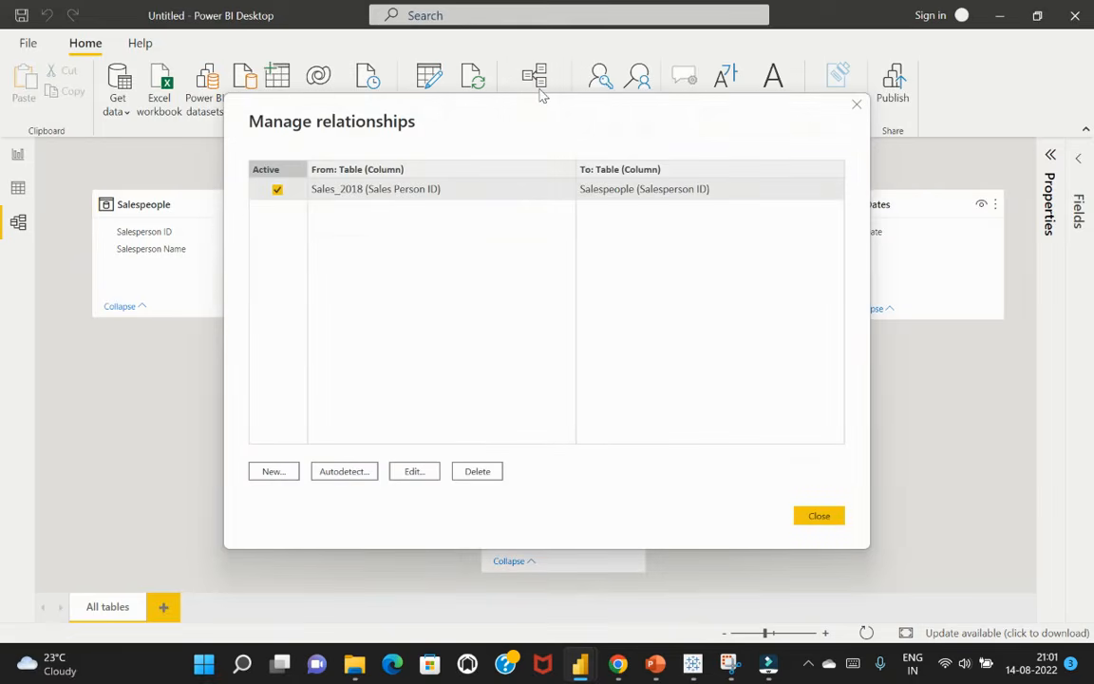
pyautogui.click(272, 473)
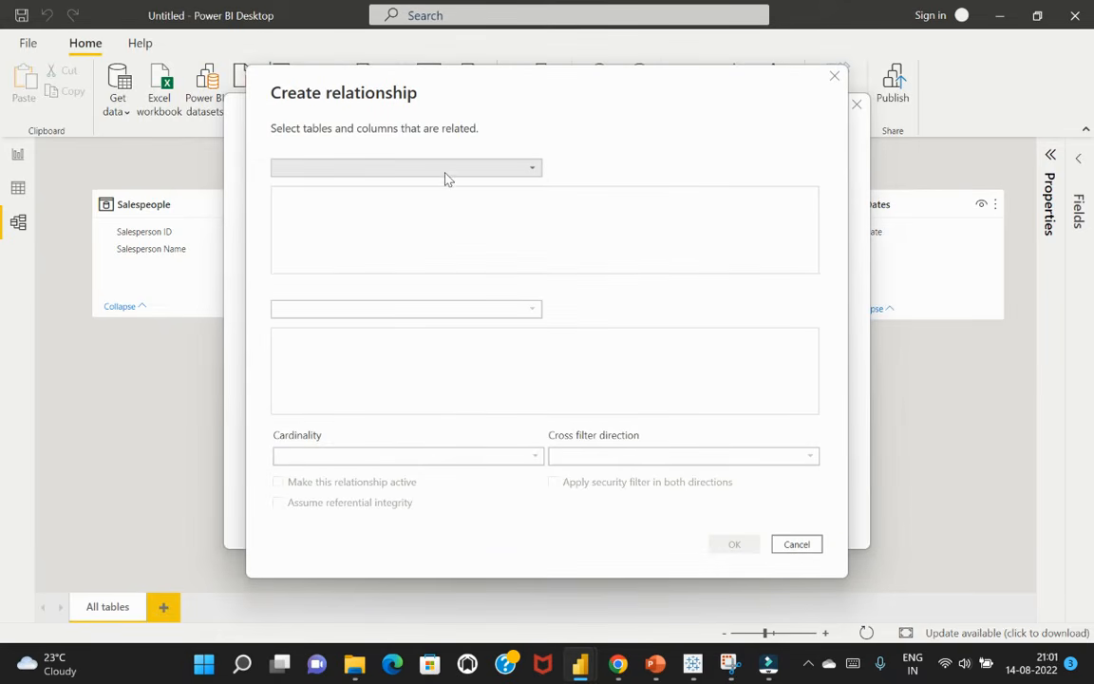
pyautogui.click(445, 174)
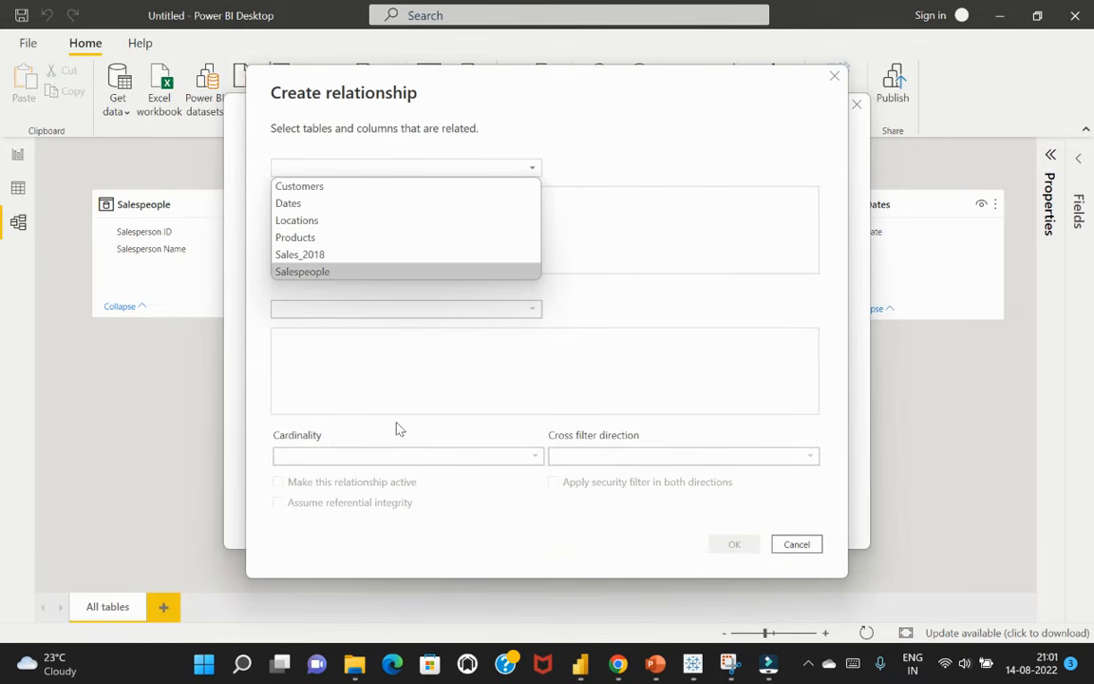
pyautogui.click(797, 546)
pyautogui.click(817, 518)
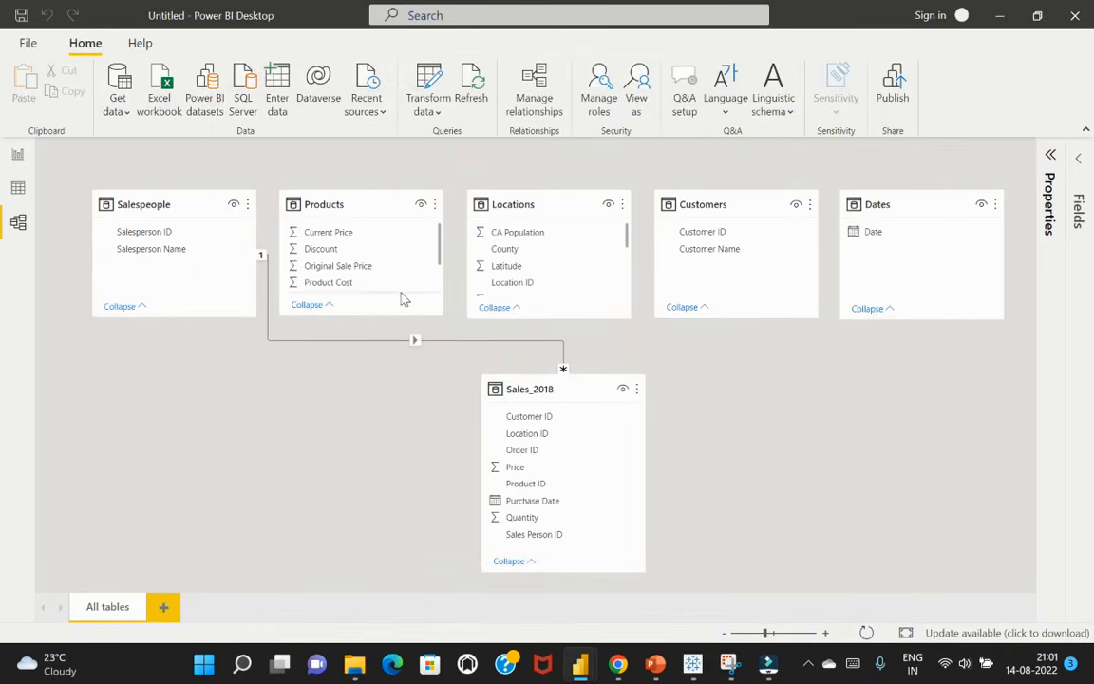
# Relate Products, Locations and Customers to Sales_2018 through Product ID, Location ID and Customer ID, and Dates through Date to Purchase Date
pyautogui.scroll(-2, 380, 261)
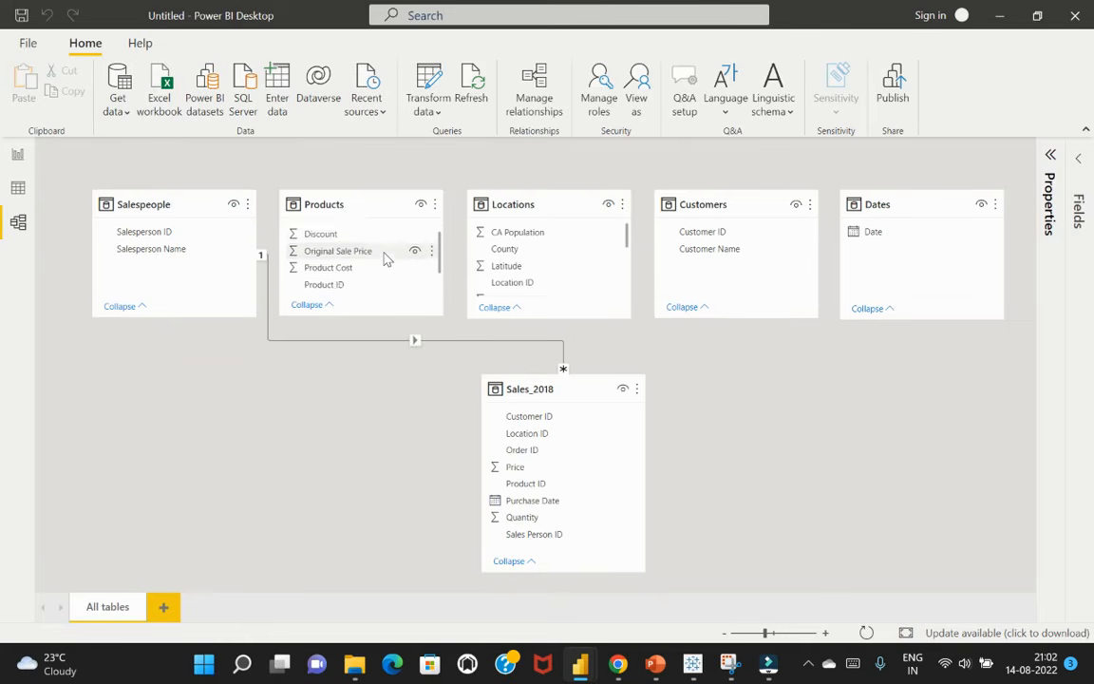
pyautogui.moveTo(342, 283); pyautogui.dragTo(540, 486)
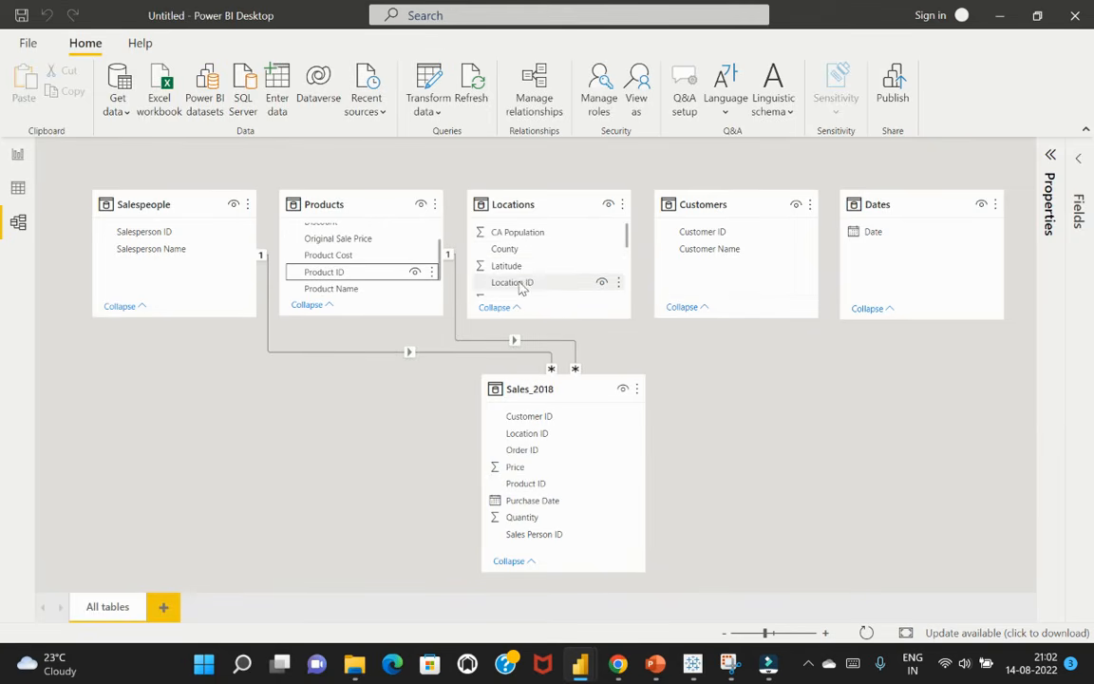
pyautogui.moveTo(547, 283); pyautogui.dragTo(545, 437)
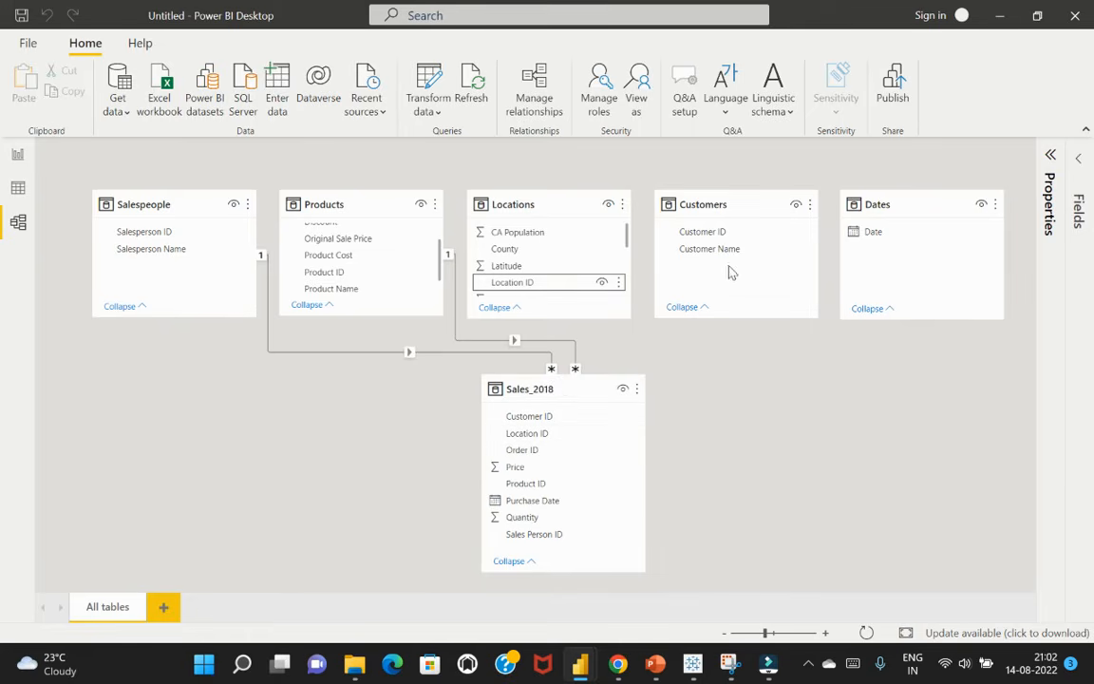
pyautogui.moveTo(722, 234); pyautogui.dragTo(560, 422)
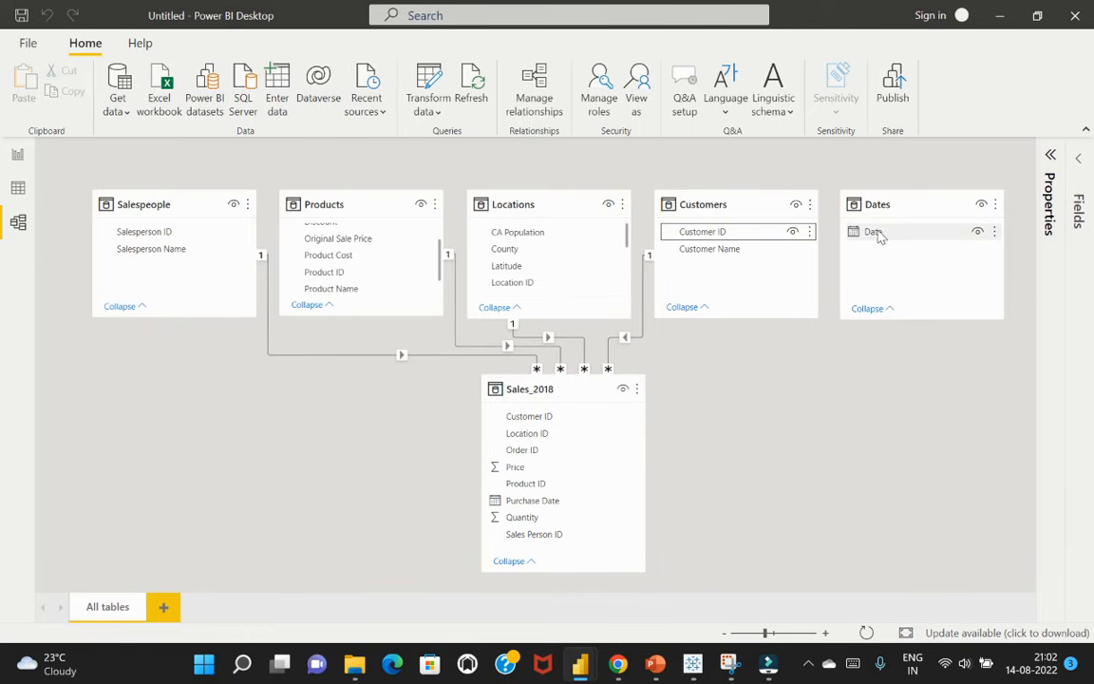
pyautogui.moveTo(880, 236); pyautogui.dragTo(565, 501)
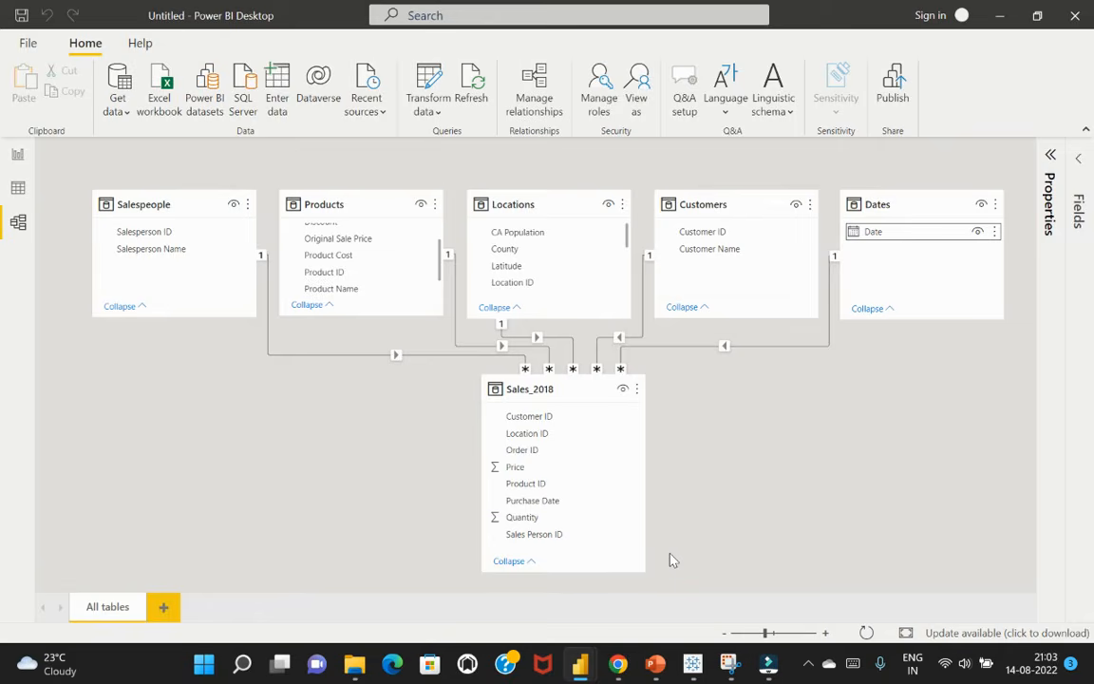
pyautogui.hotkey('alt', 'Tab')
pyautogui.hotkey('alt', 'Tab')
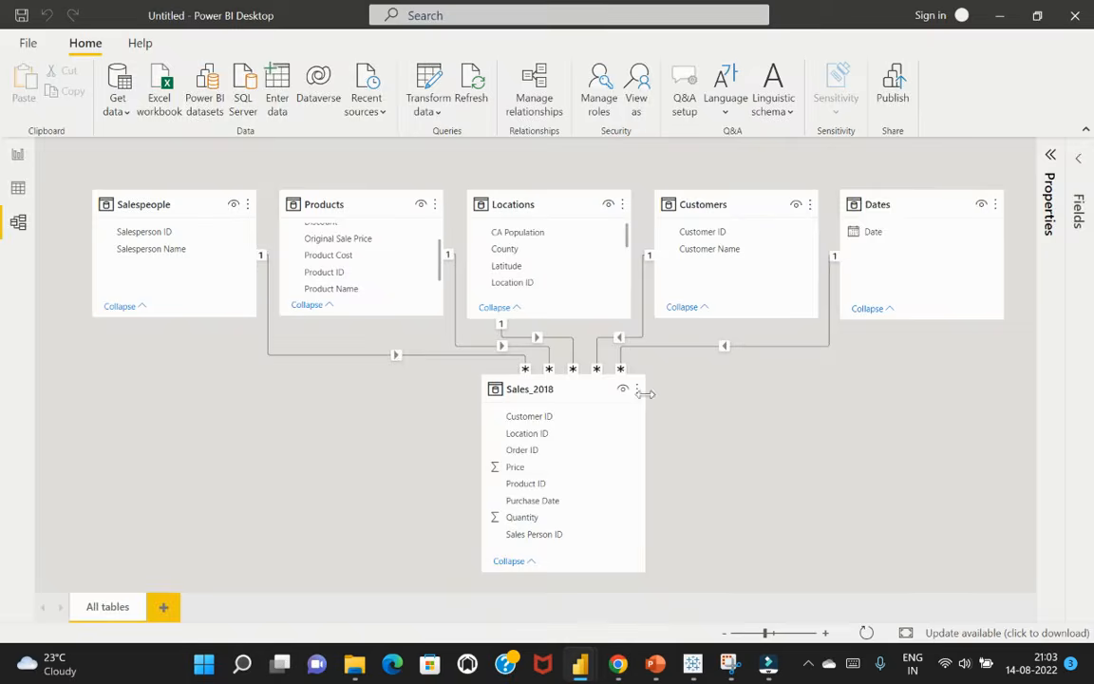
pyautogui.hotkey('alt', 'Tab')
pyautogui.hotkey('alt', 'Tab')
pyautogui.click(20, 159)
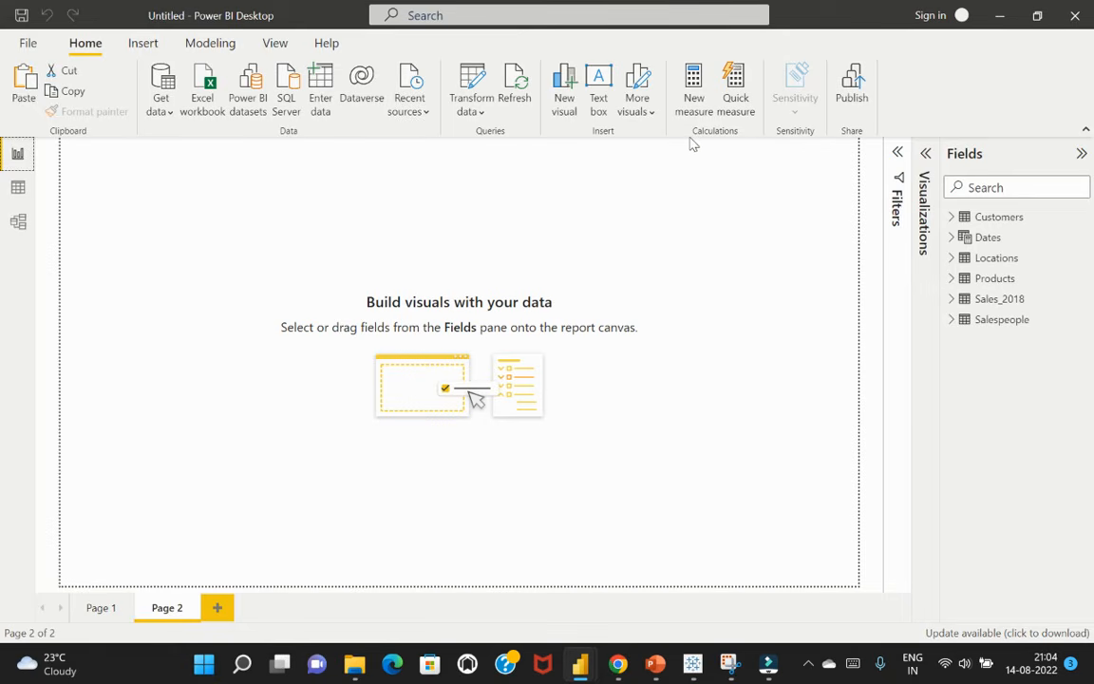
pyautogui.click(18, 186)
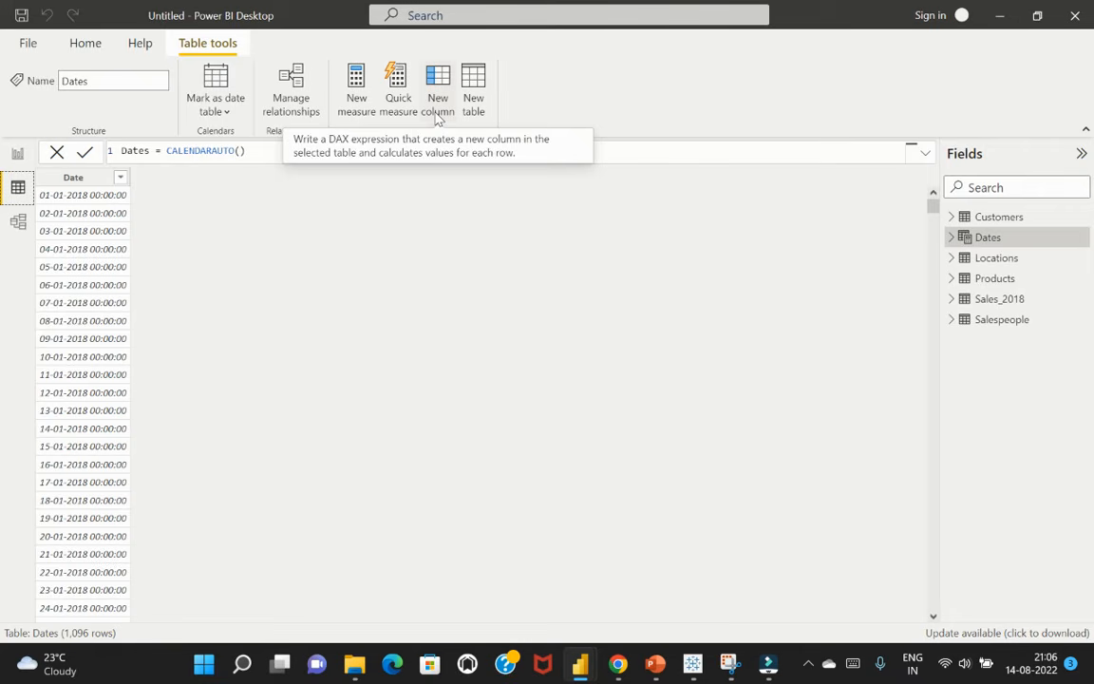
# In the report view, examine the fields of the Customers, Locations, Products and Sales_2018 tables
pyautogui.click(17, 153)
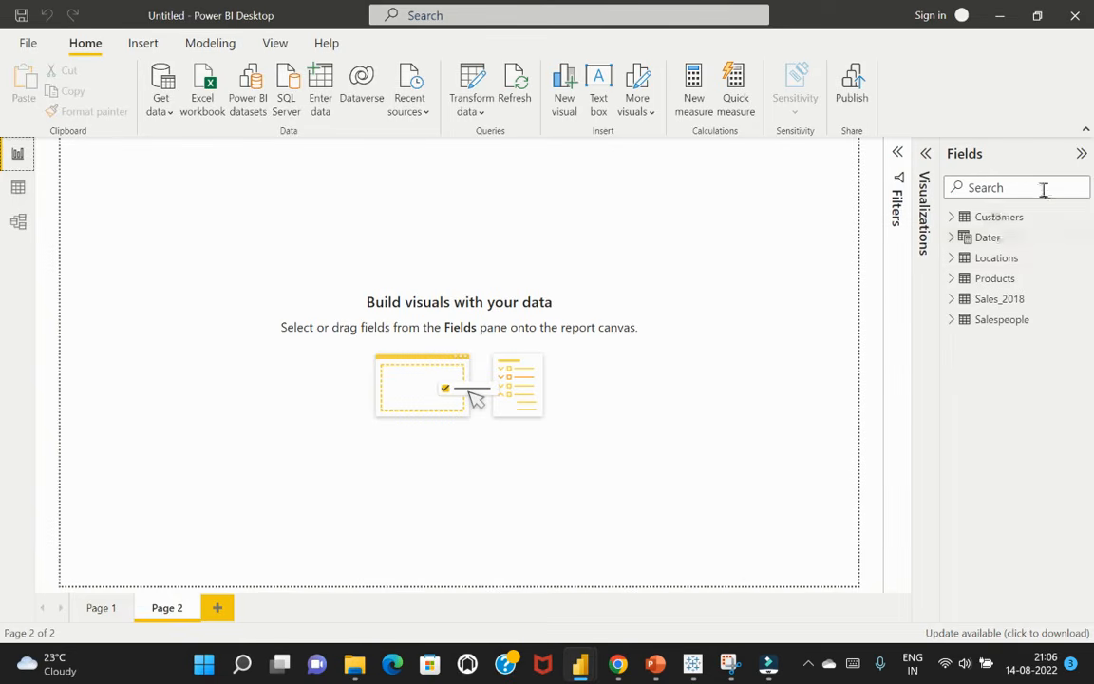
pyautogui.click(953, 218)
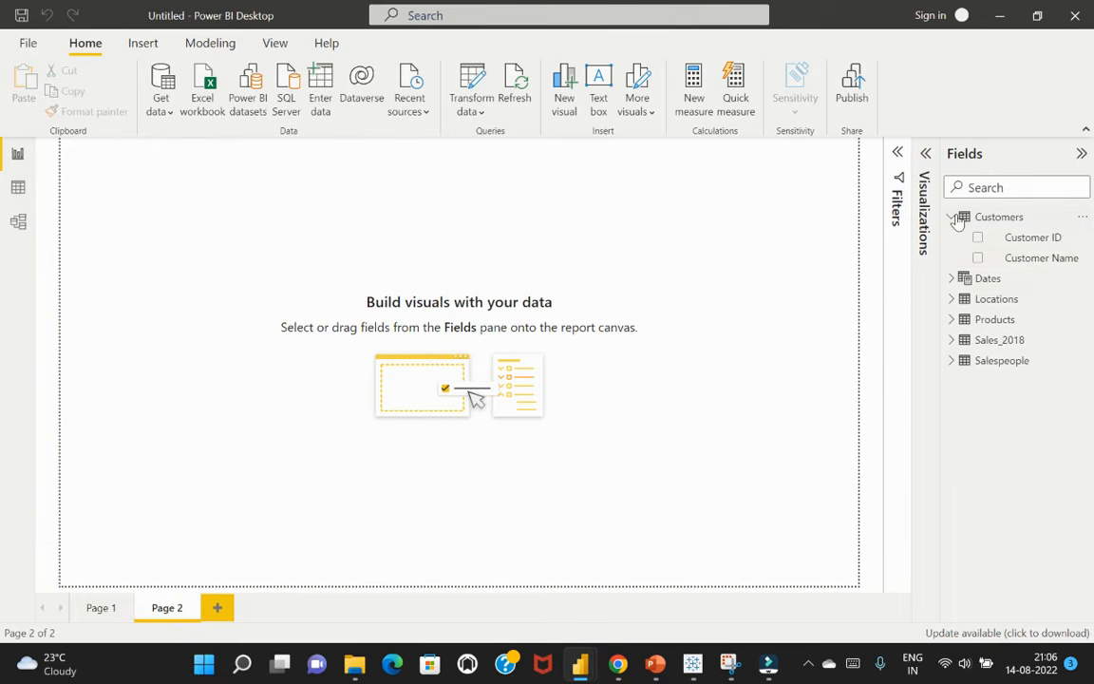
pyautogui.click(953, 218)
pyautogui.click(952, 259)
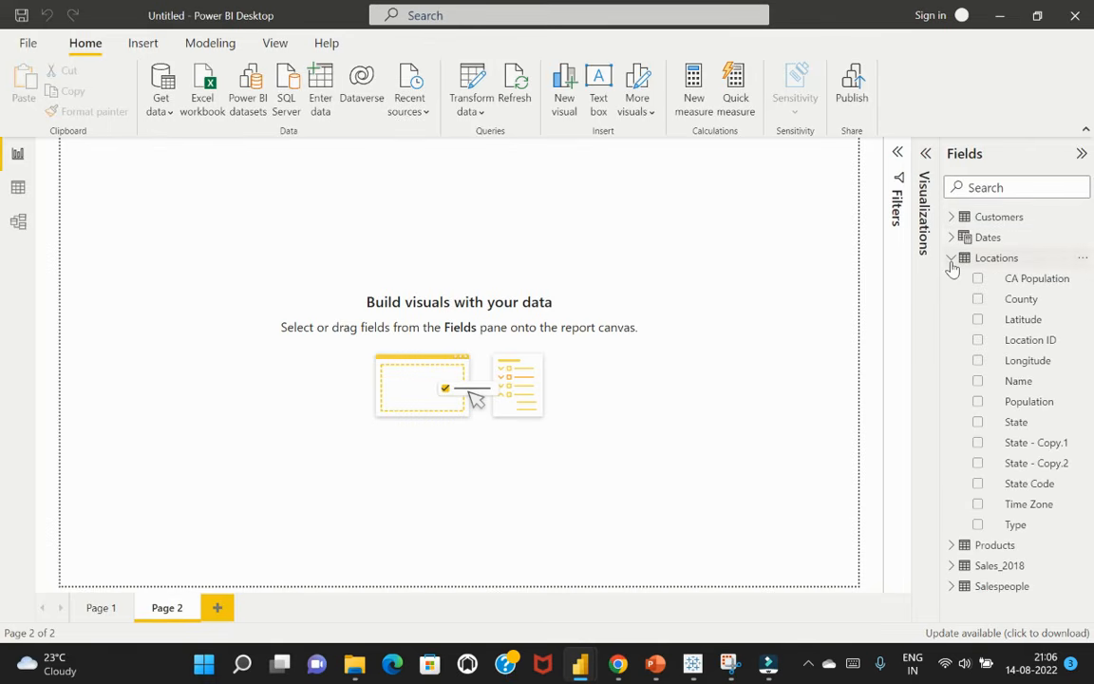
pyautogui.click(952, 260)
pyautogui.click(952, 280)
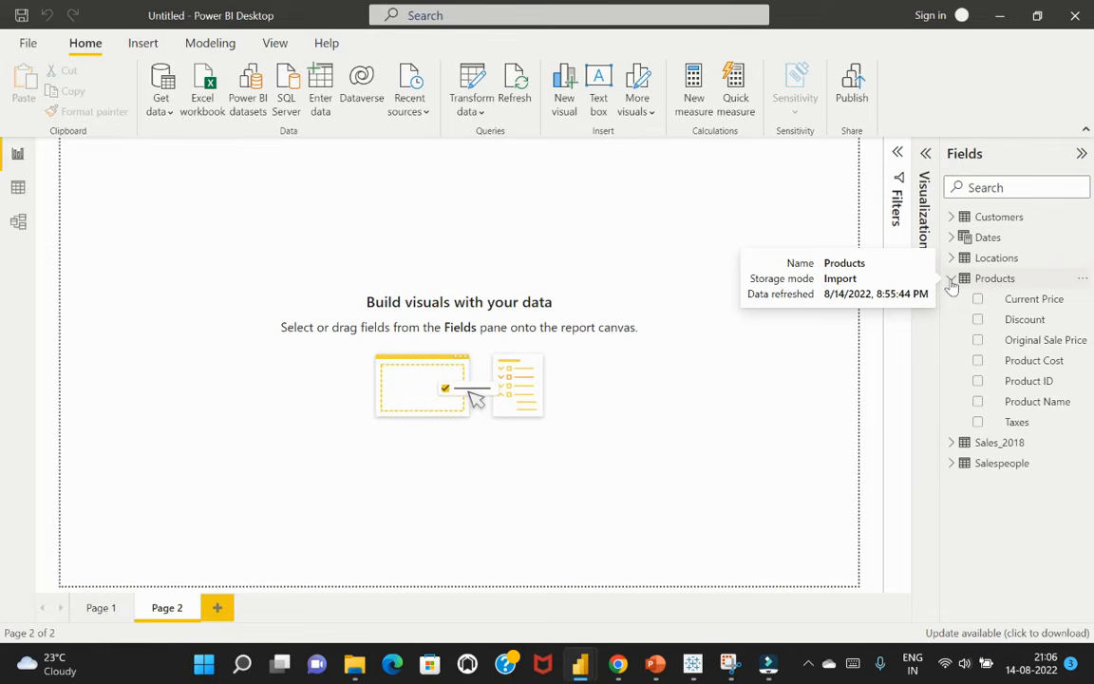
pyautogui.click(952, 278)
pyautogui.click(952, 299)
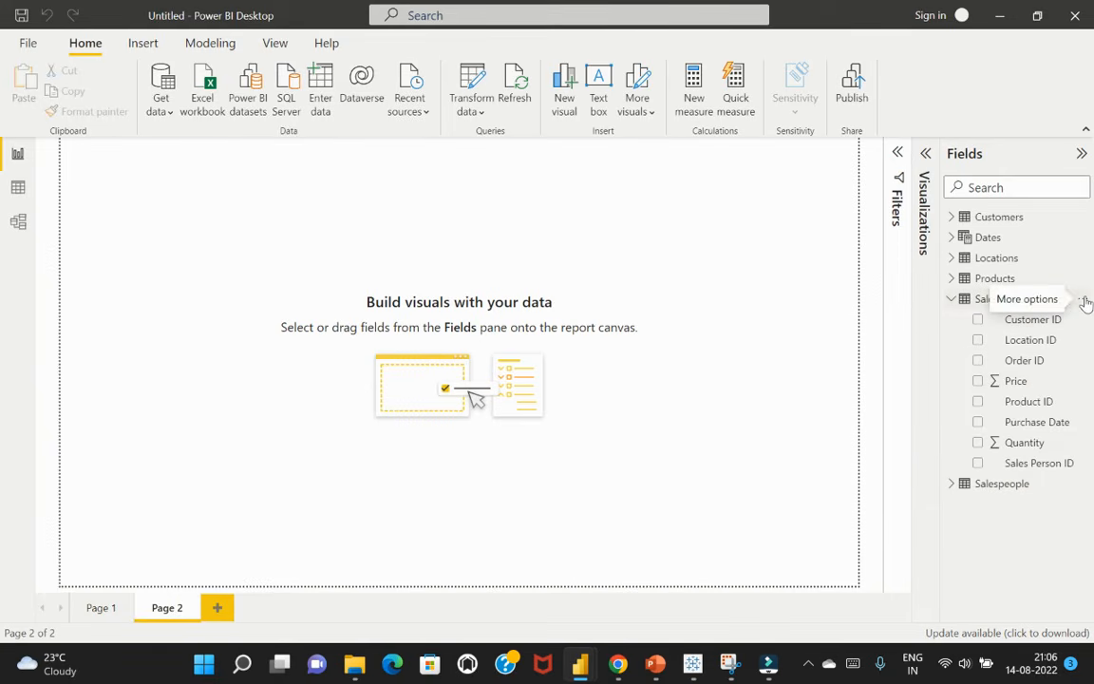
# Start a new measure and name it Quantity Sold
pyautogui.click(697, 100)
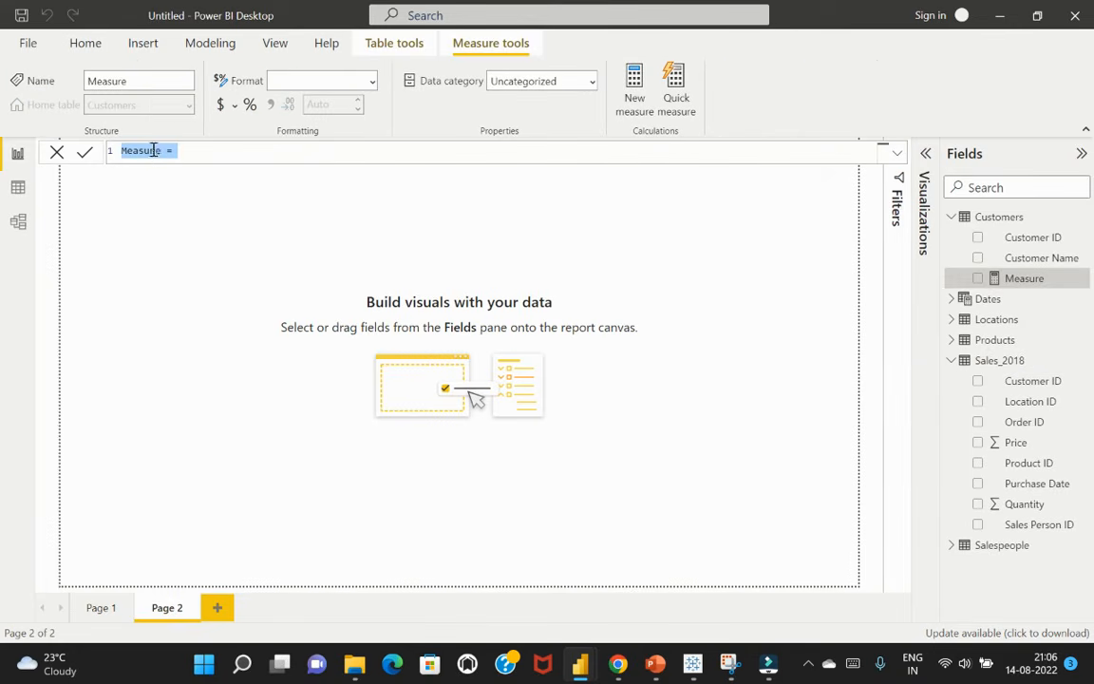
pyautogui.click(161, 150)
pyautogui.moveTo(161, 150); pyautogui.dragTo(111, 147)
pyautogui.write('Quantuty')
pyautogui.press('BackSpace')
pyautogui.press('BackSpace')
pyautogui.press('BackSpace')
pyautogui.write('ity Sold')
# Define the Quantity Sold measure as SUM(Sales_2018[Quantity]) and commit the formula
pyautogui.click(259, 150)
pyautogui.write('su')
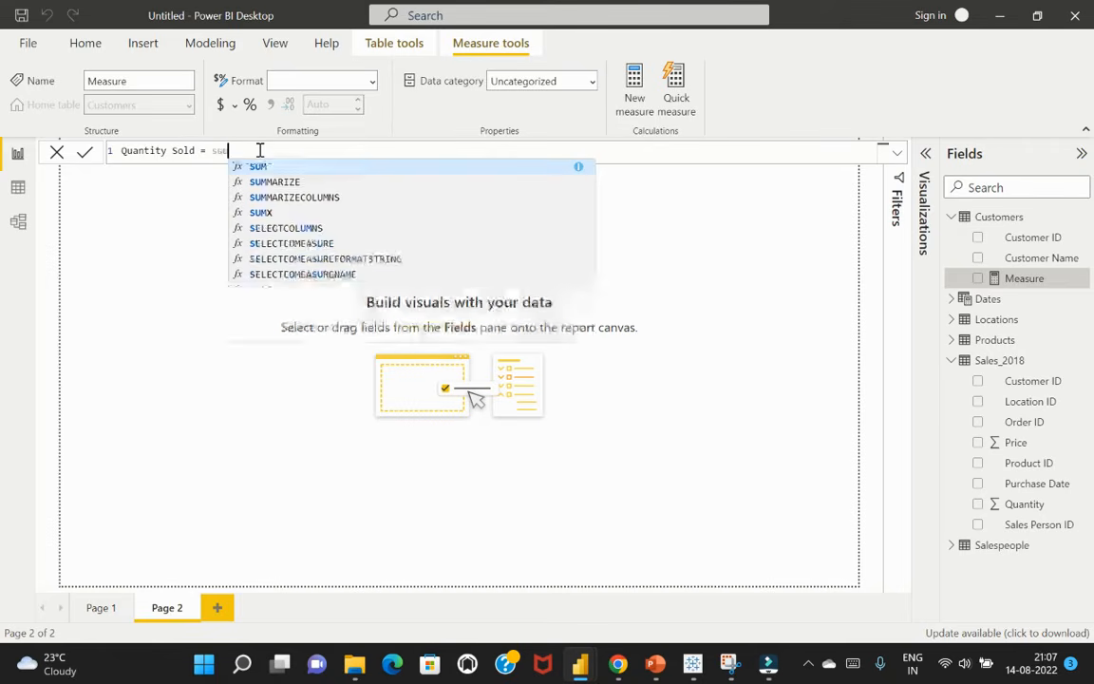
pyautogui.write('m')
pyautogui.press('Tab')
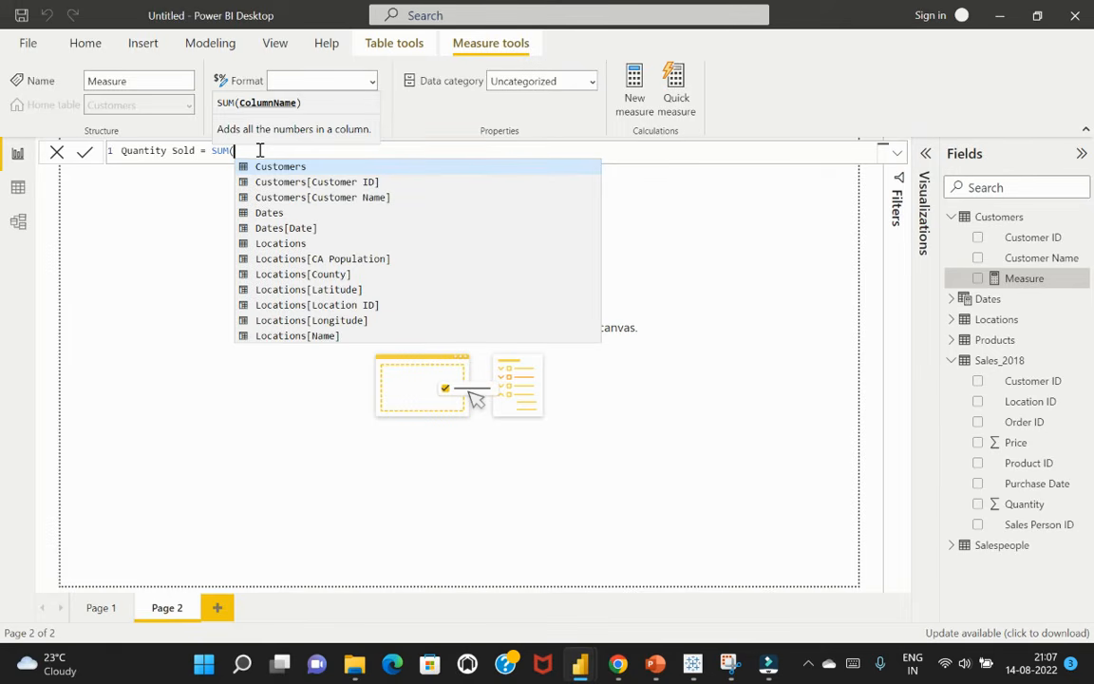
pyautogui.write('quan')
pyautogui.press('Tab')
pyautogui.write(')')
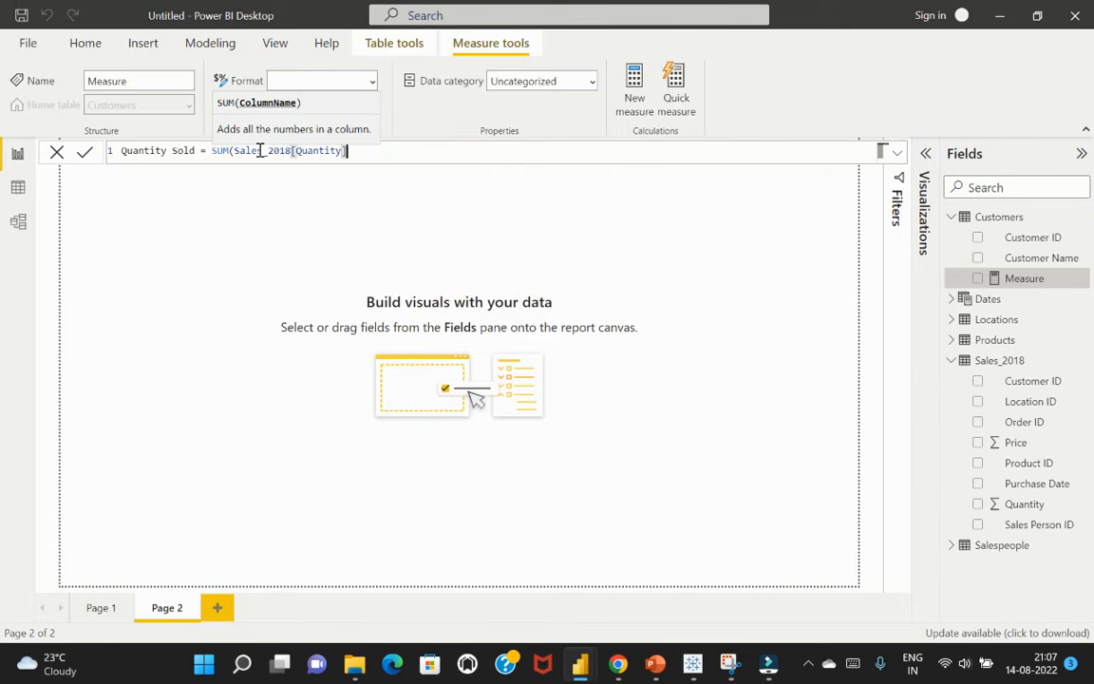
pyautogui.write(')')
pyautogui.press('Return')
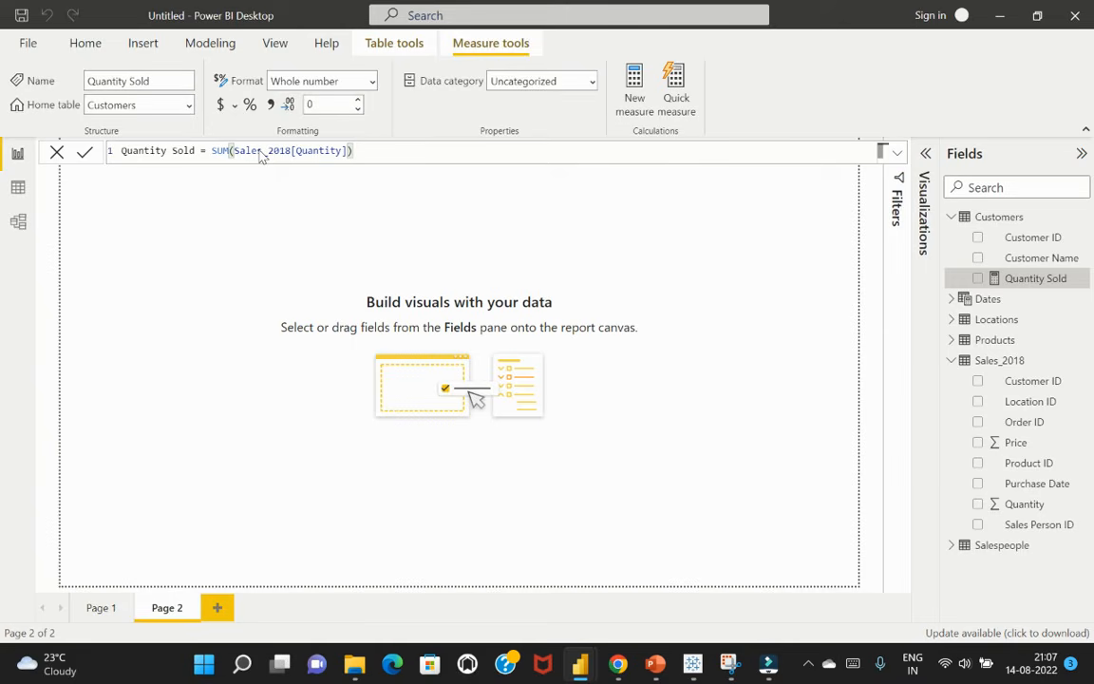
pyautogui.click(290, 221)
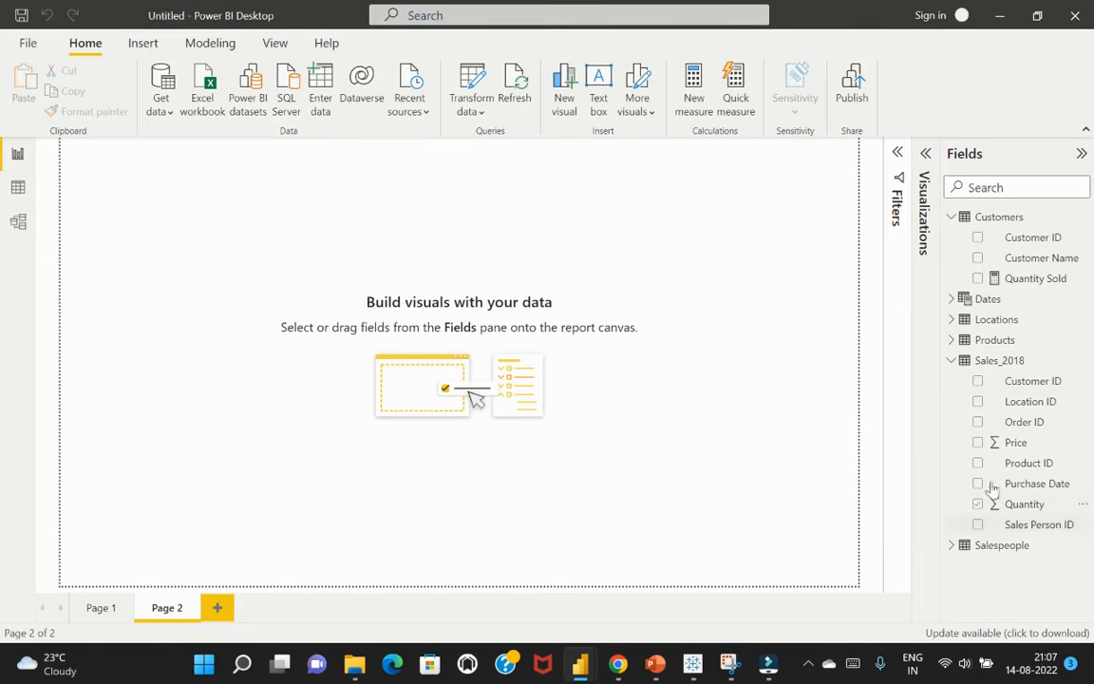
# Build an enlarged table visual on Page 2 showing Customer Name, the Quantity Sold measure and the Quantity column from Sales_2018
pyautogui.click(978, 258)
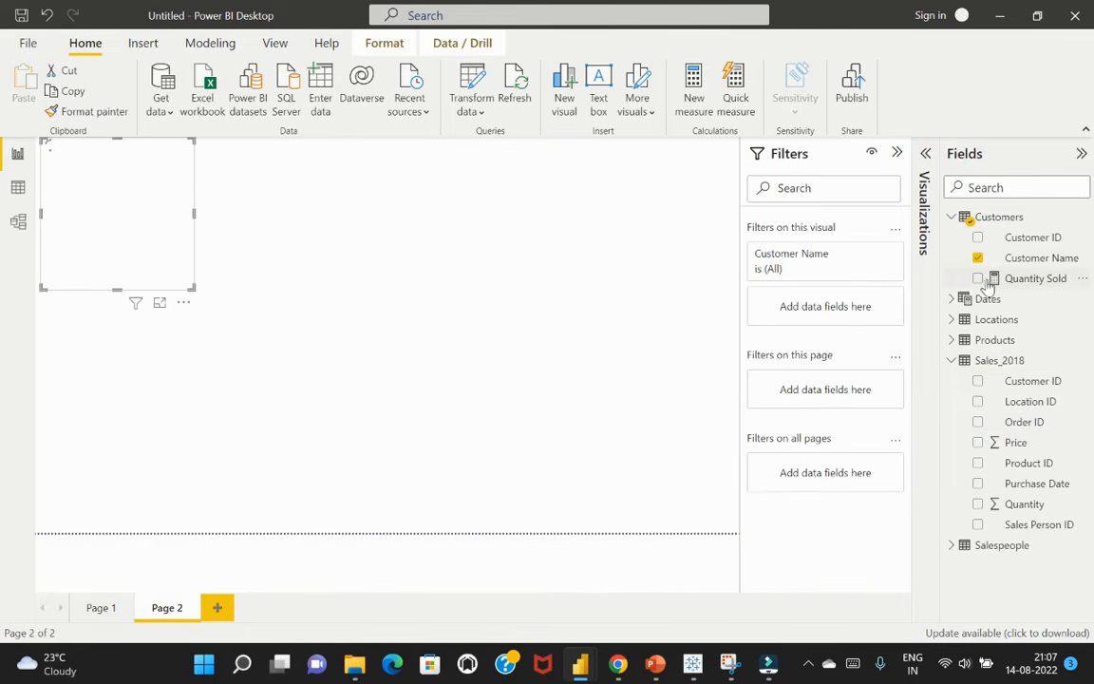
pyautogui.click(977, 279)
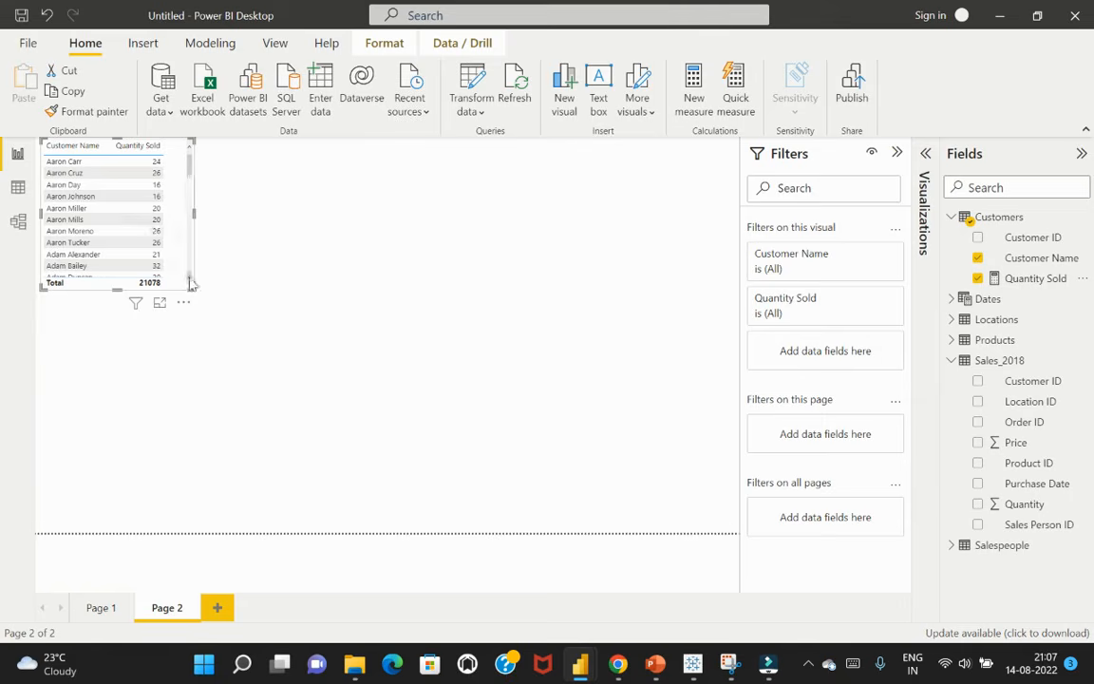
pyautogui.moveTo(191, 282); pyautogui.dragTo(440, 505)
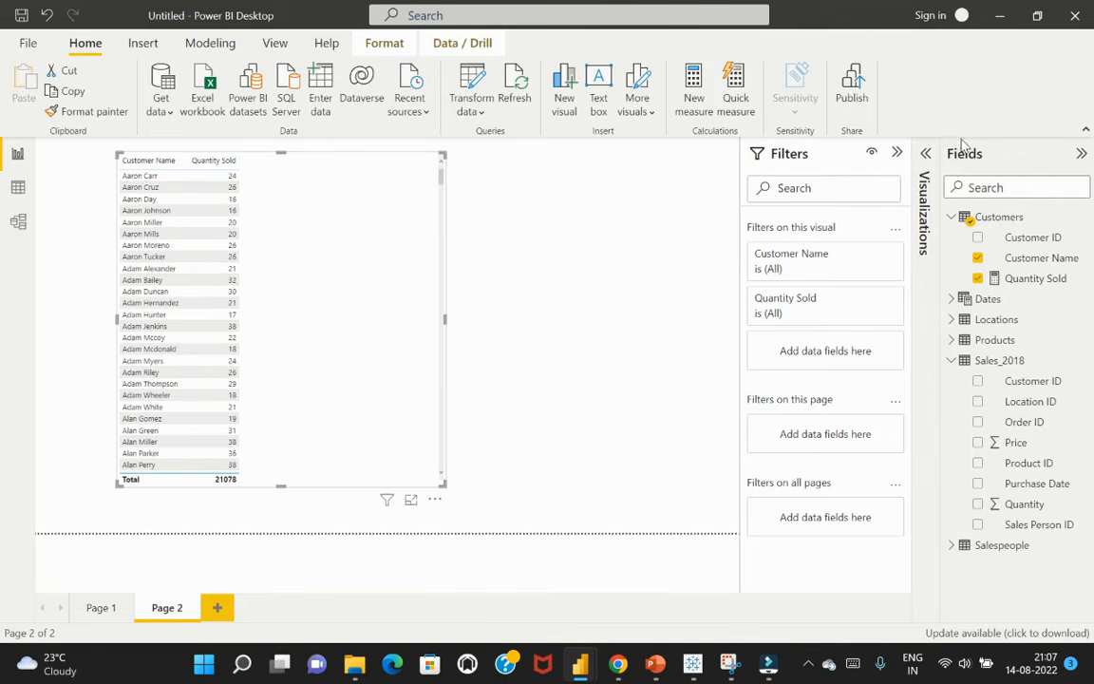
pyautogui.click(897, 153)
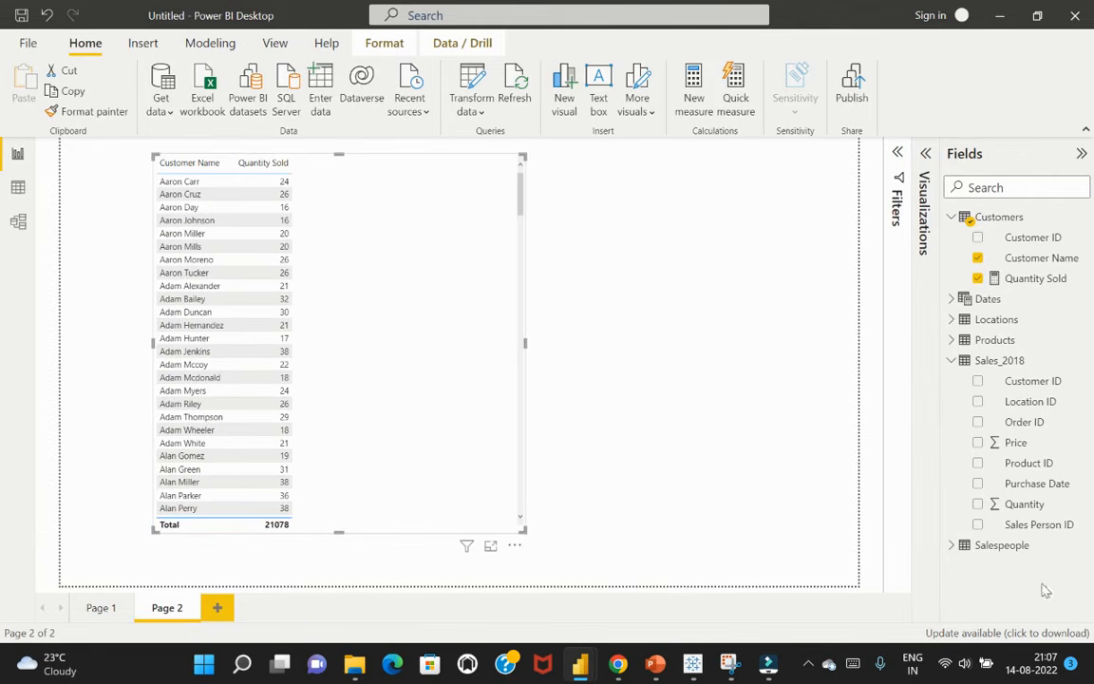
pyautogui.click(978, 504)
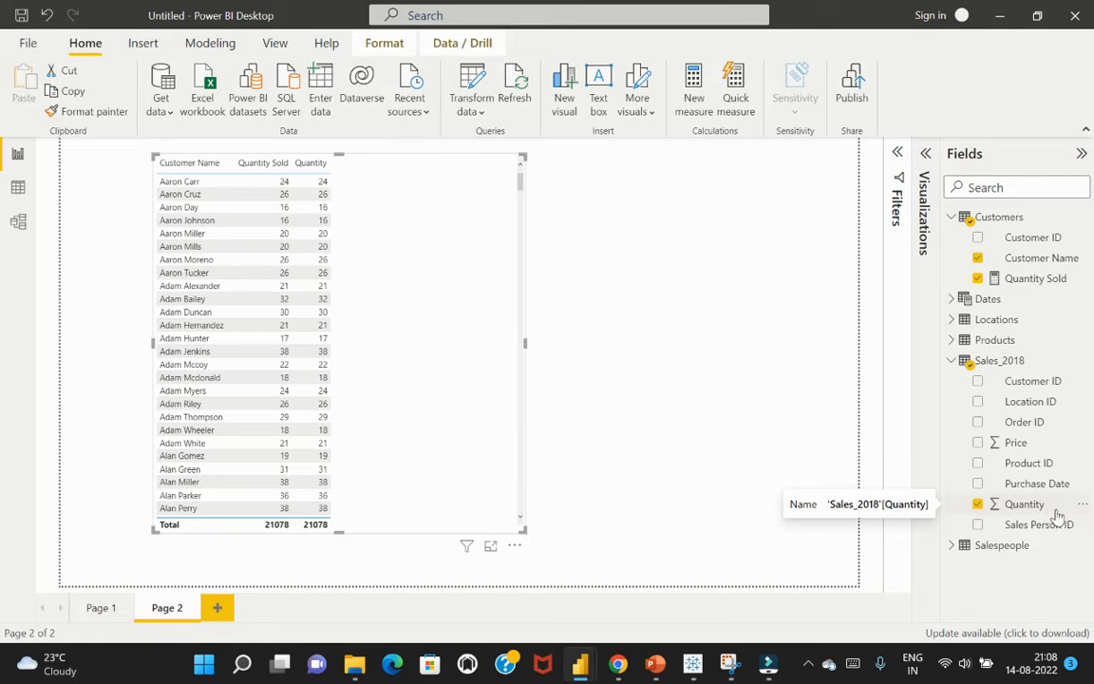
# Review the default summarization options of the Sales_2018 Quantity column and the SUM formula of the Quantity Sold measure
pyautogui.click(1062, 512)
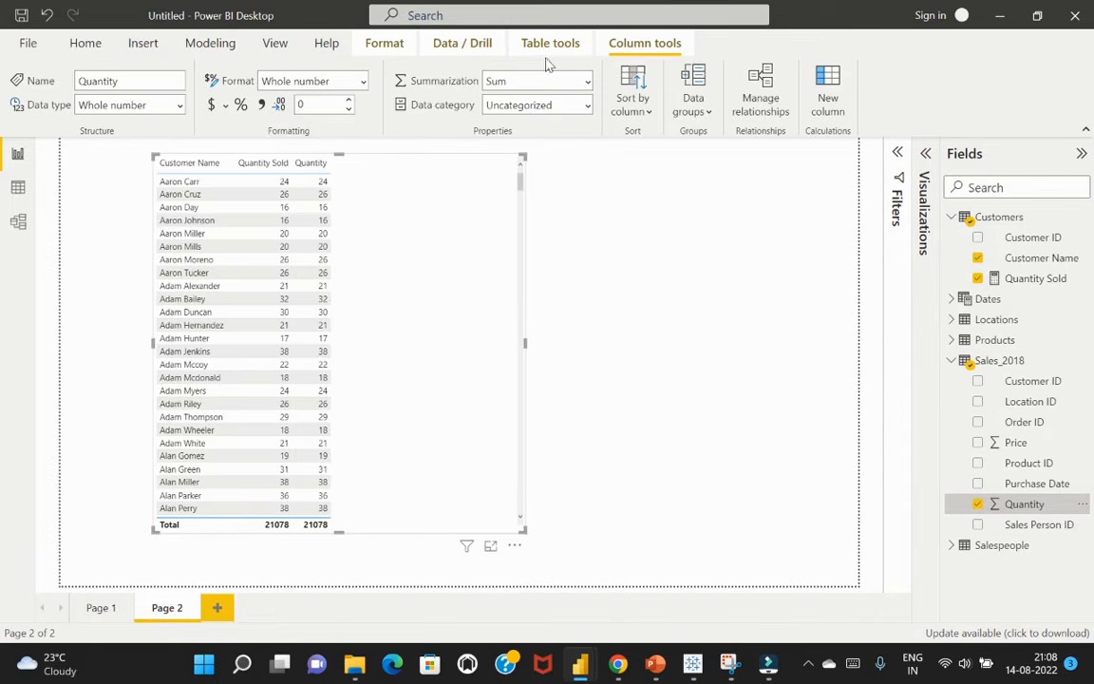
pyautogui.click(588, 82)
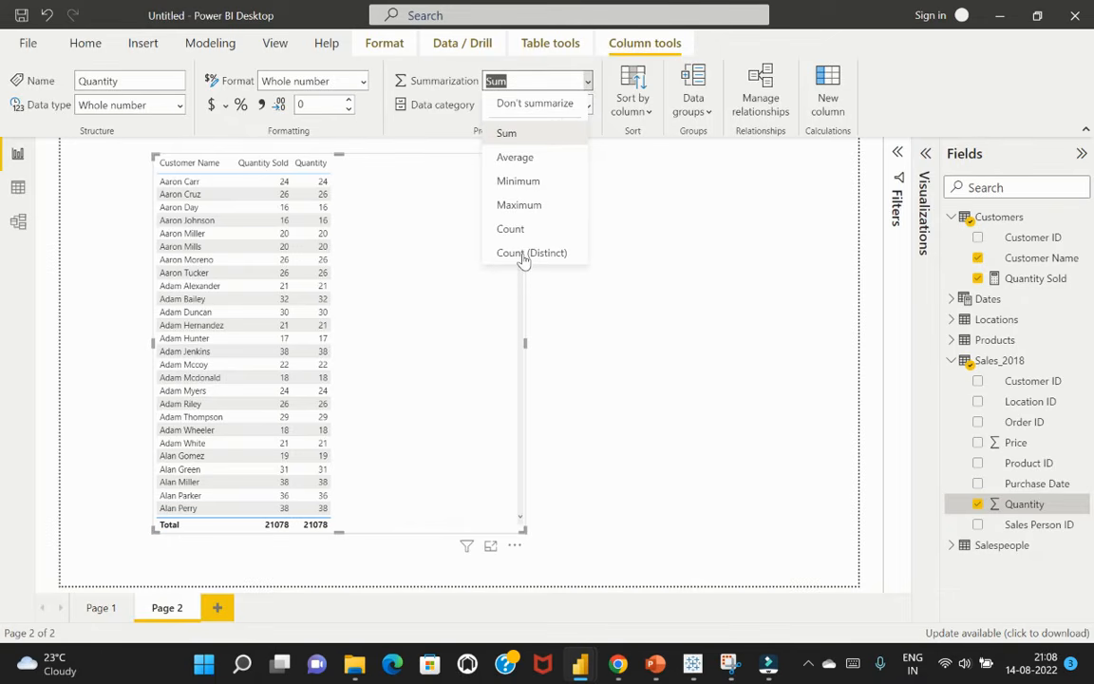
pyautogui.click(746, 244)
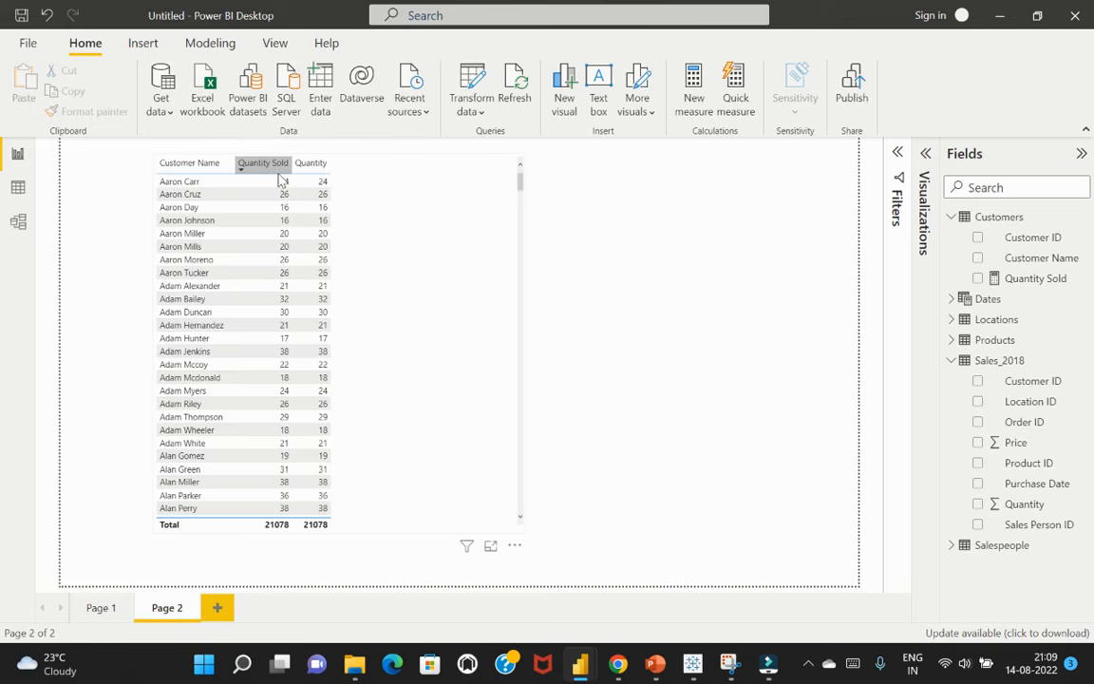
pyautogui.click(1035, 279)
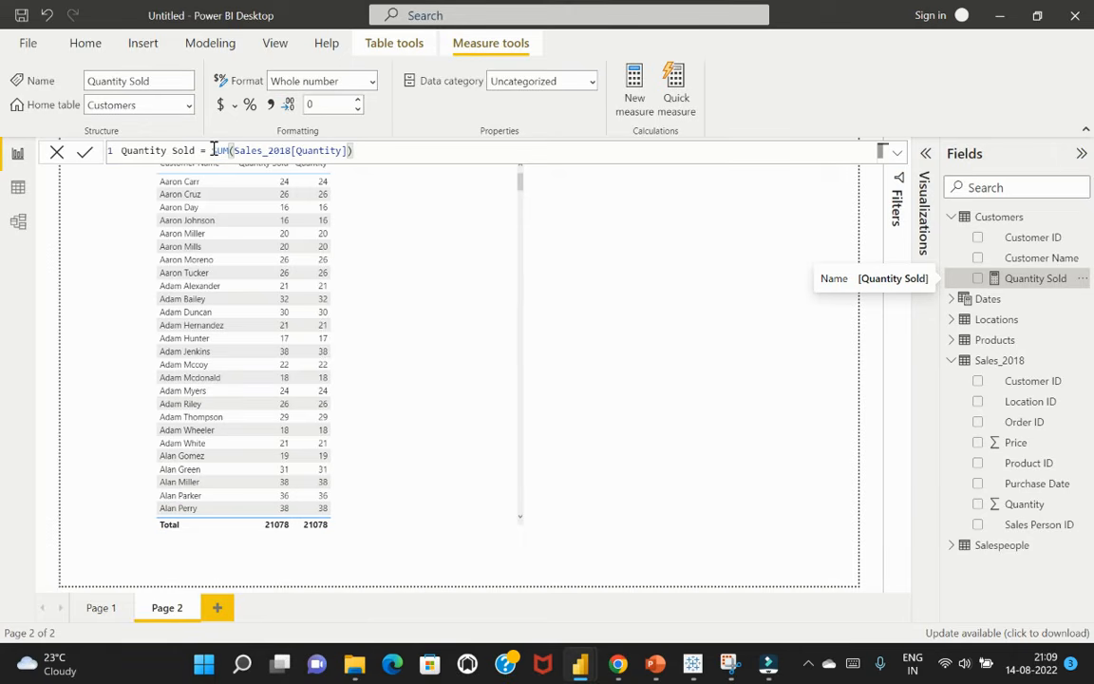
pyautogui.moveTo(212, 151); pyautogui.dragTo(232, 150)
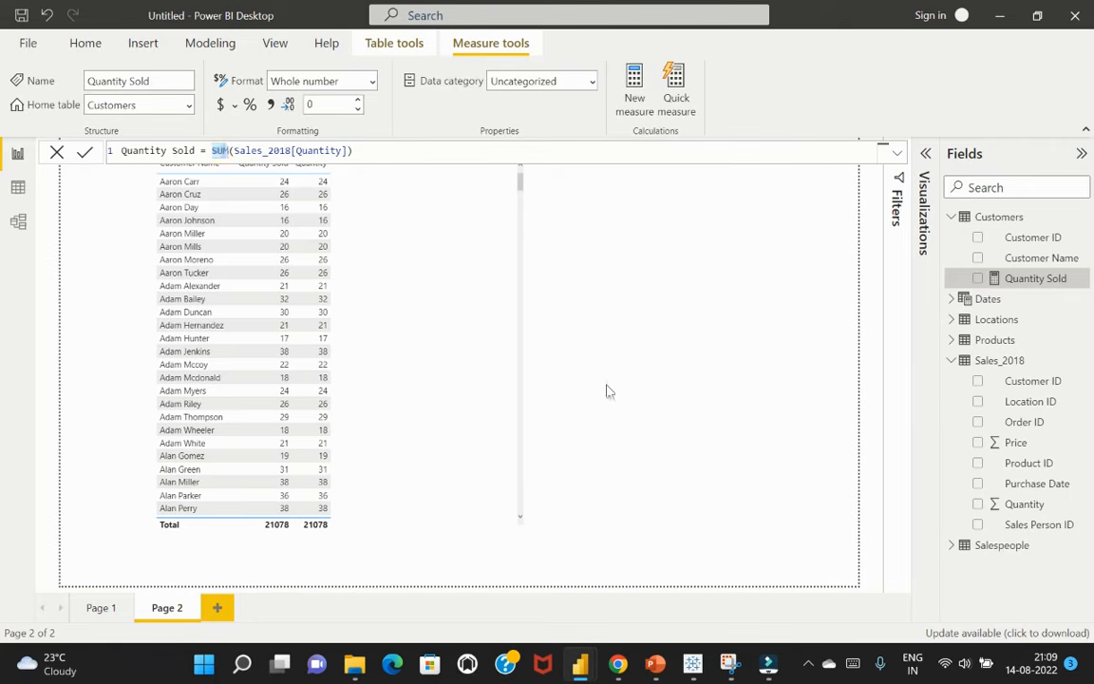
pyautogui.click(652, 457)
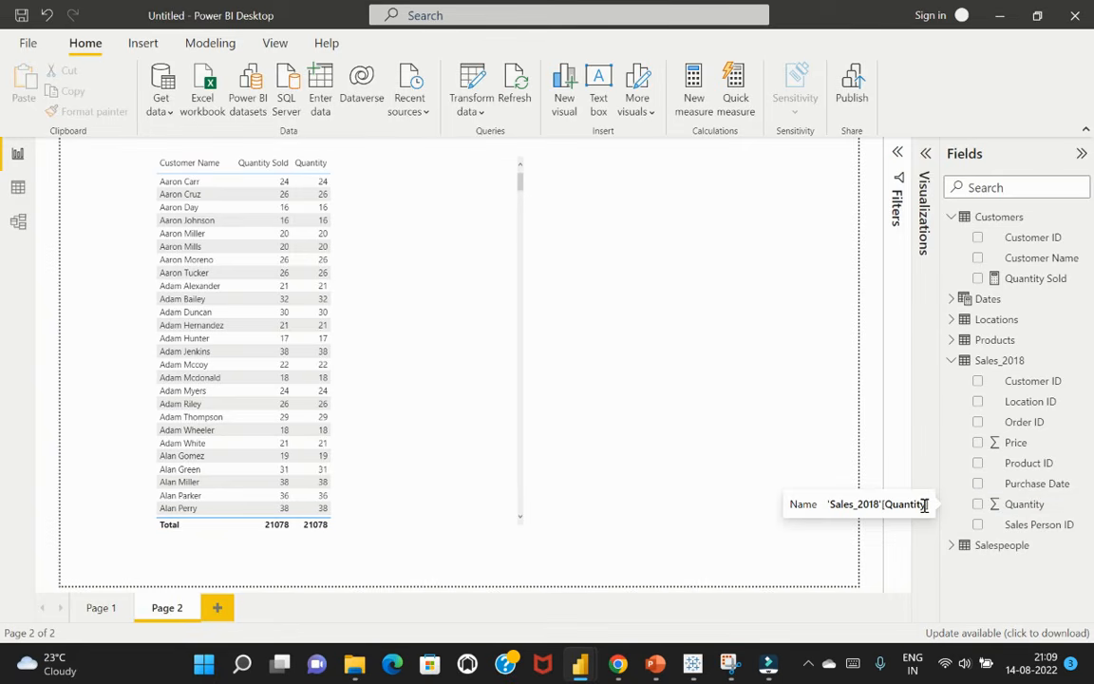
# Resize the customer table visual so it is narrower, closer to its three columns, and slightly taller
pyautogui.click(386, 239)
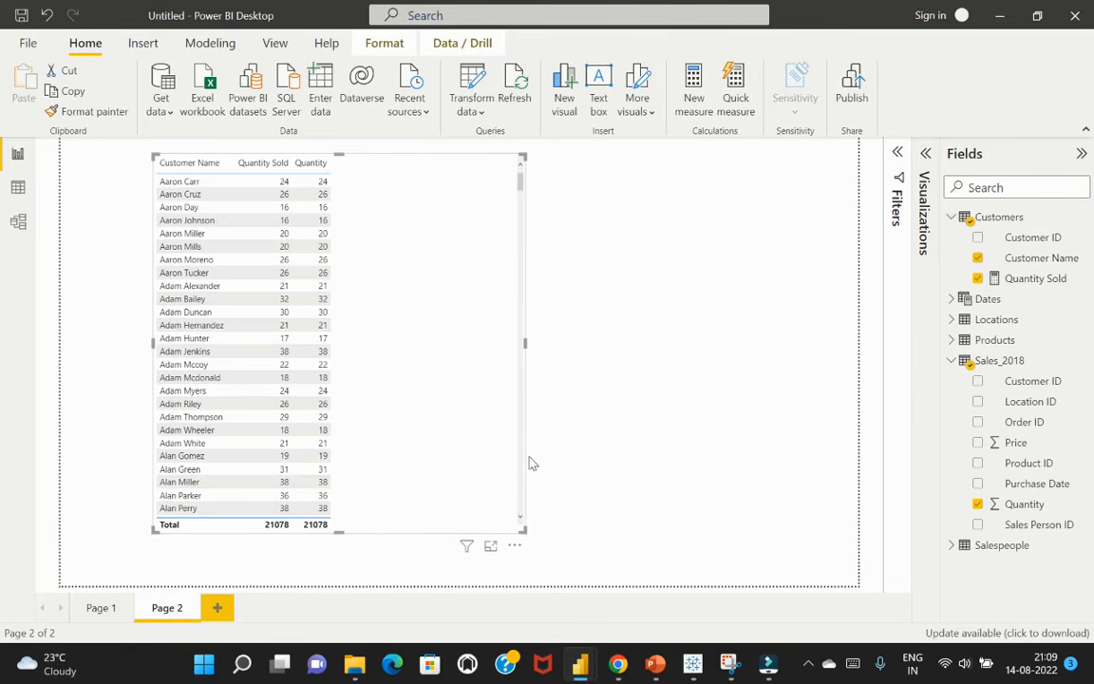
pyautogui.moveTo(519, 530); pyautogui.dragTo(385, 550)
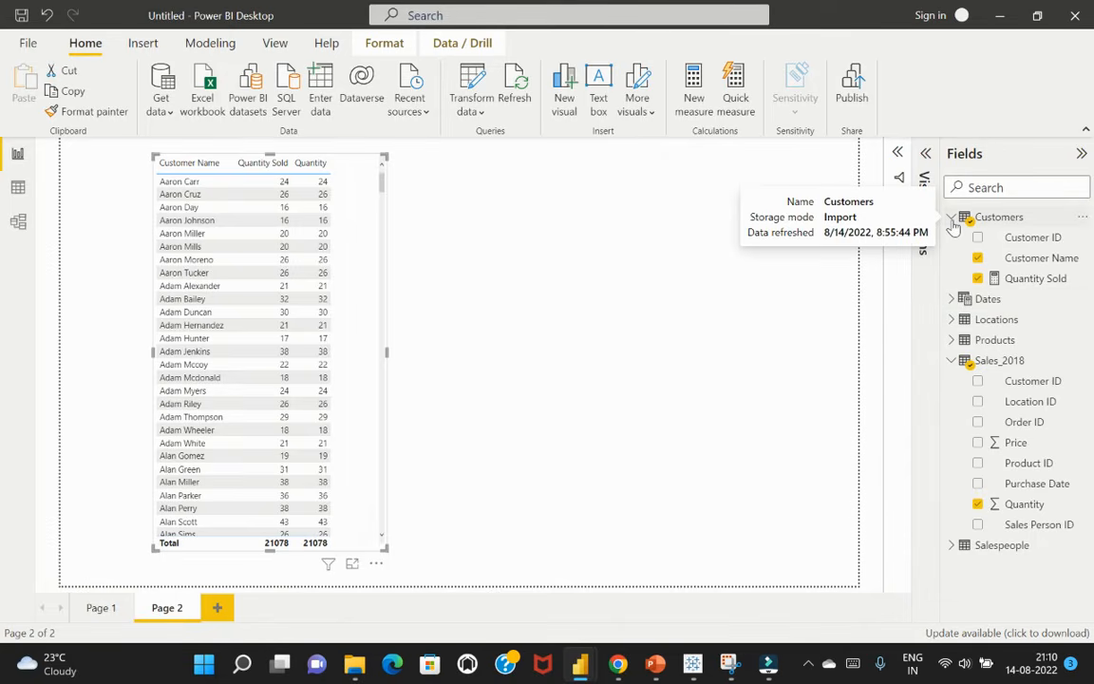
pyautogui.click(680, 281)
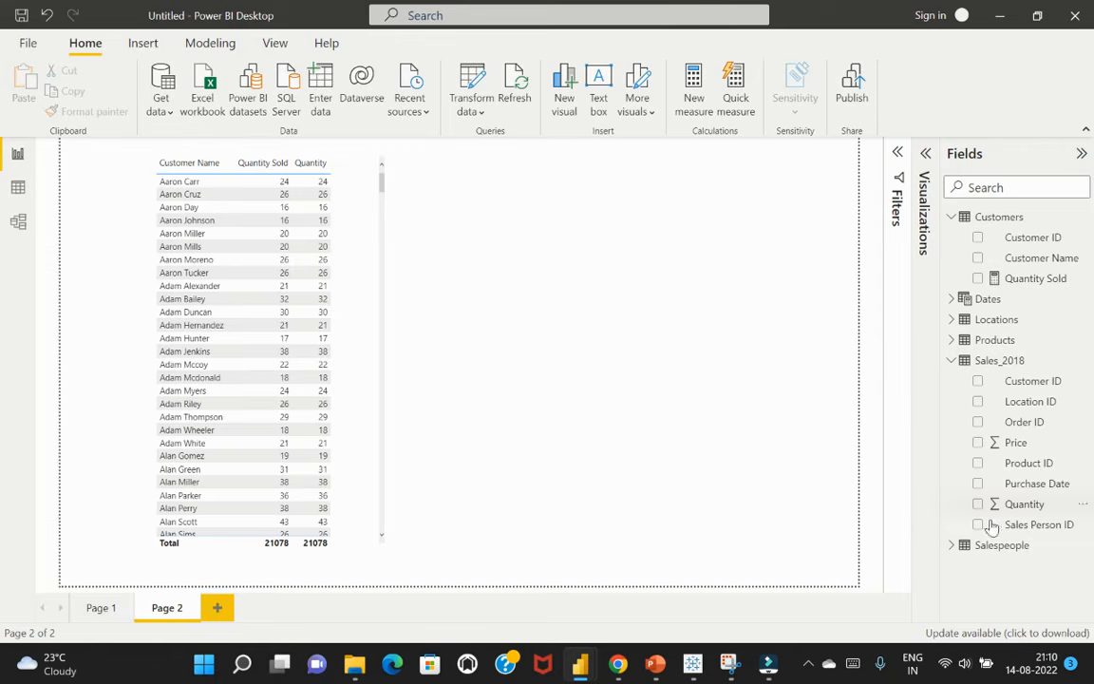
# Create and load a new blank table named Key Measures through Enter Data
pyautogui.click(965, 505)
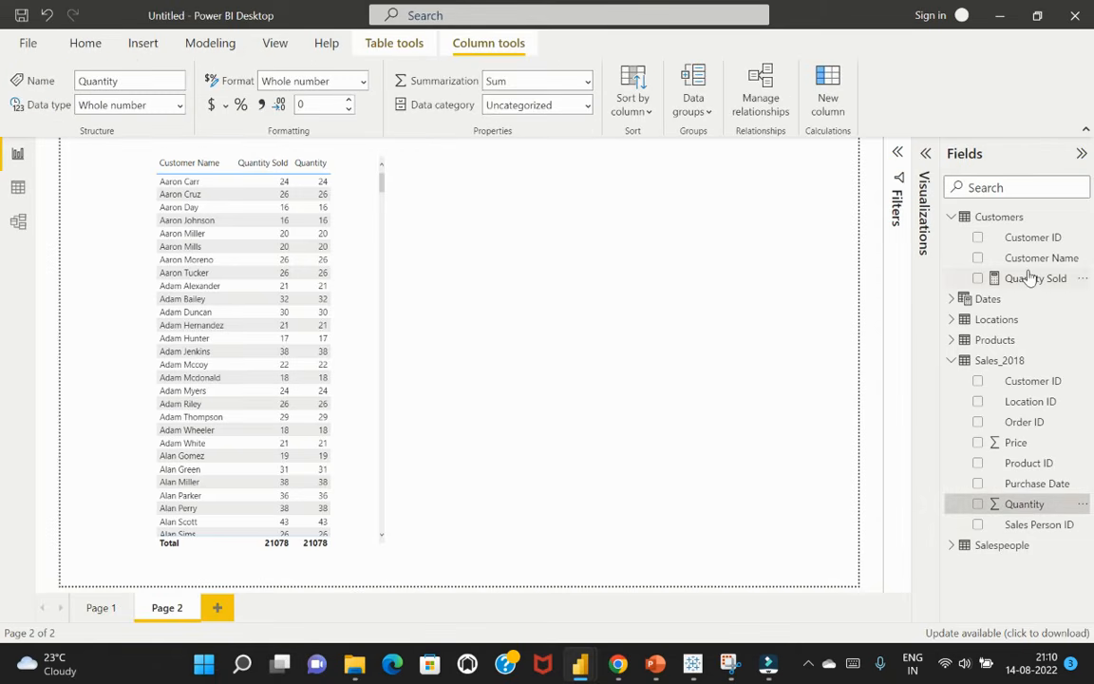
pyautogui.click(1032, 278)
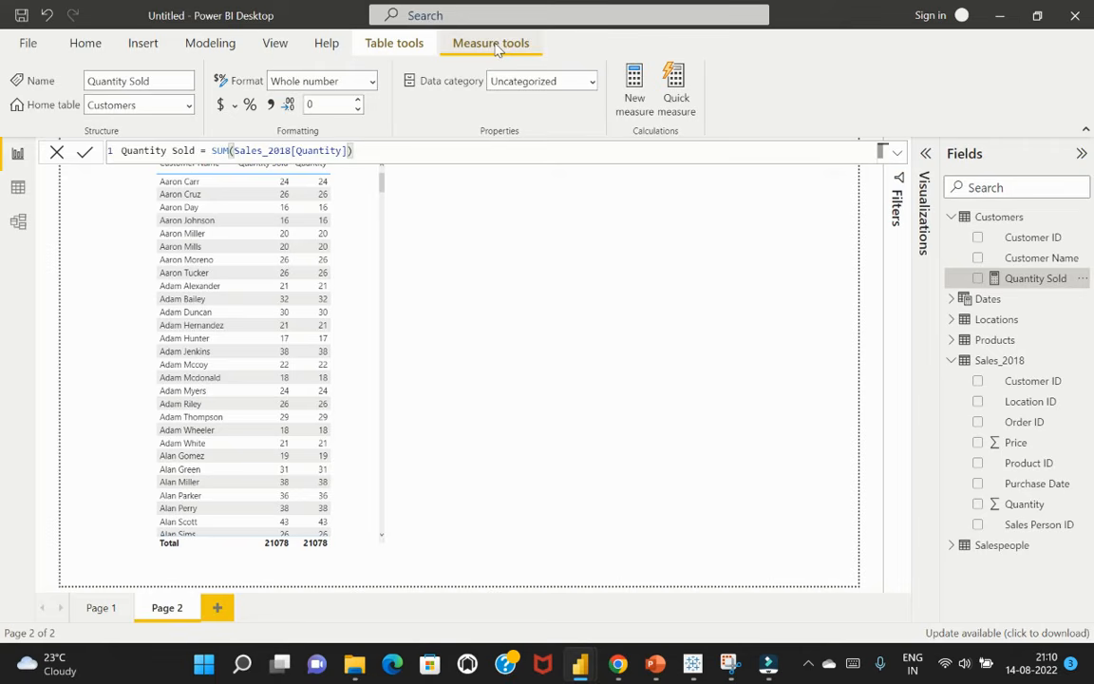
pyautogui.click(95, 44)
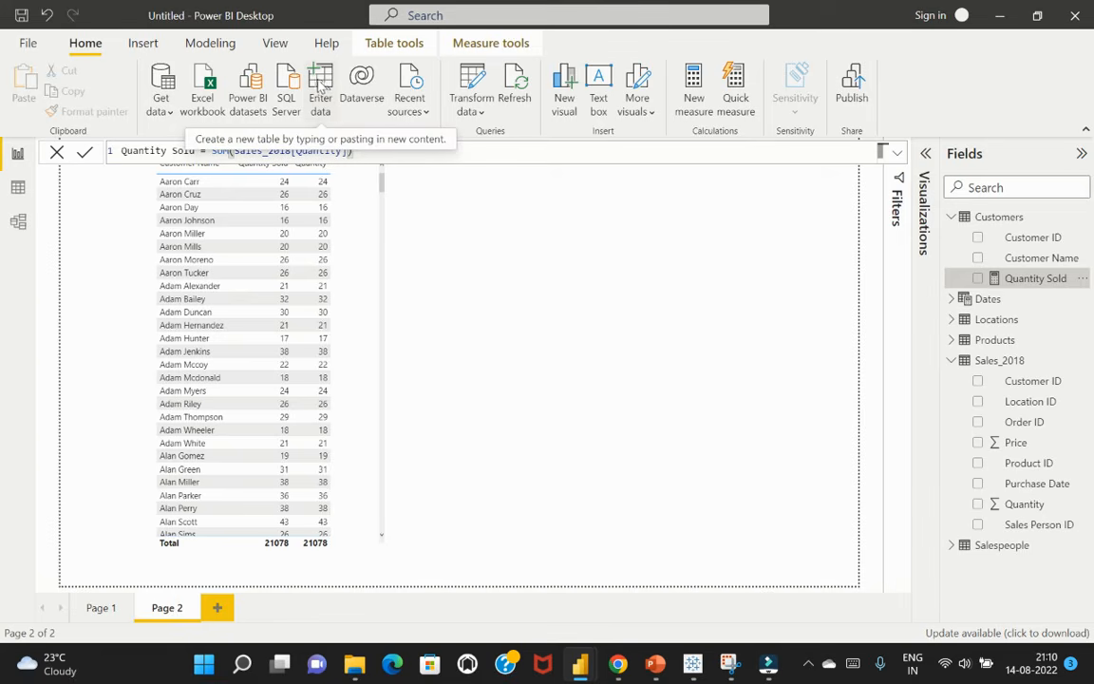
pyautogui.click(319, 88)
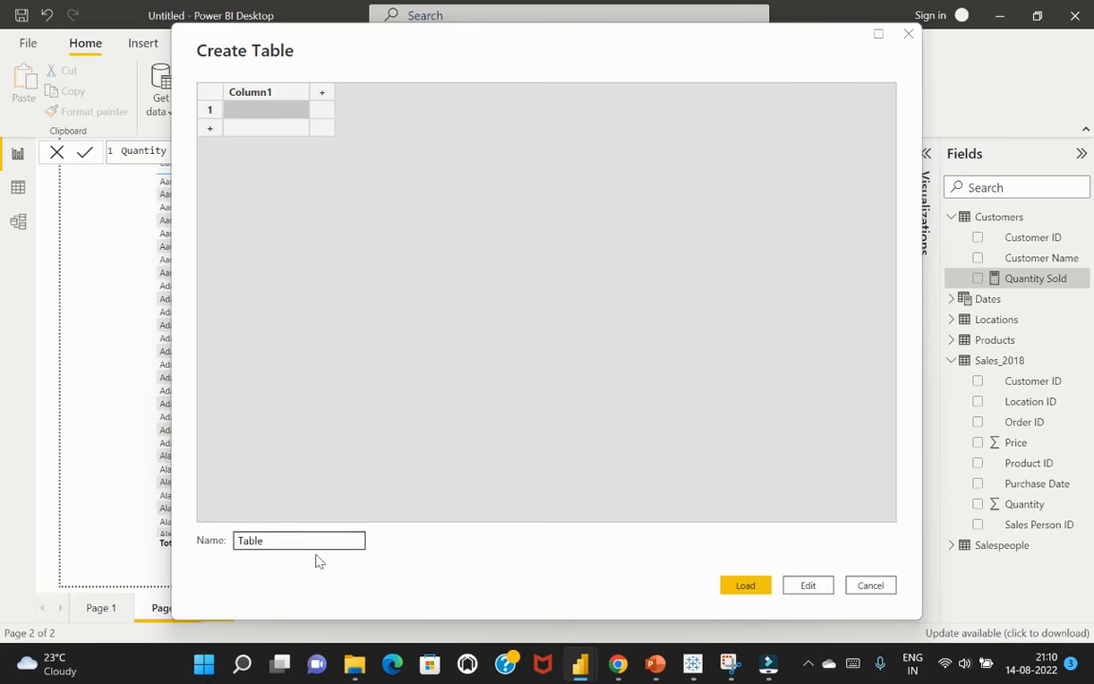
pyautogui.moveTo(313, 545); pyautogui.dragTo(227, 542)
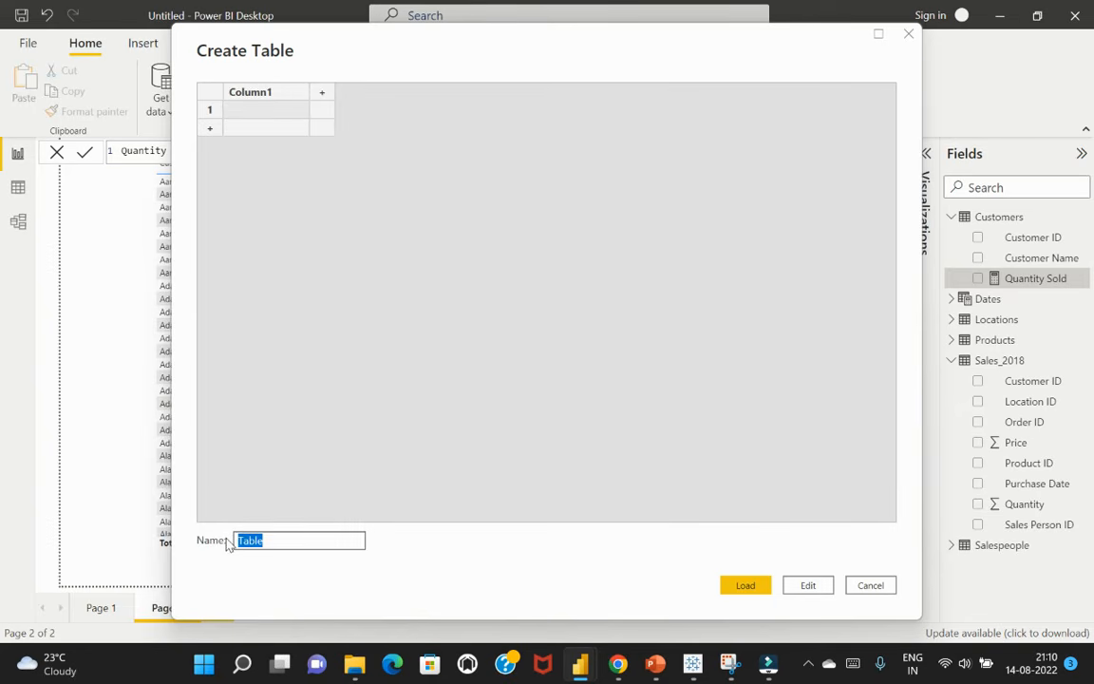
pyautogui.write('Key Measures')
pyautogui.click(746, 586)
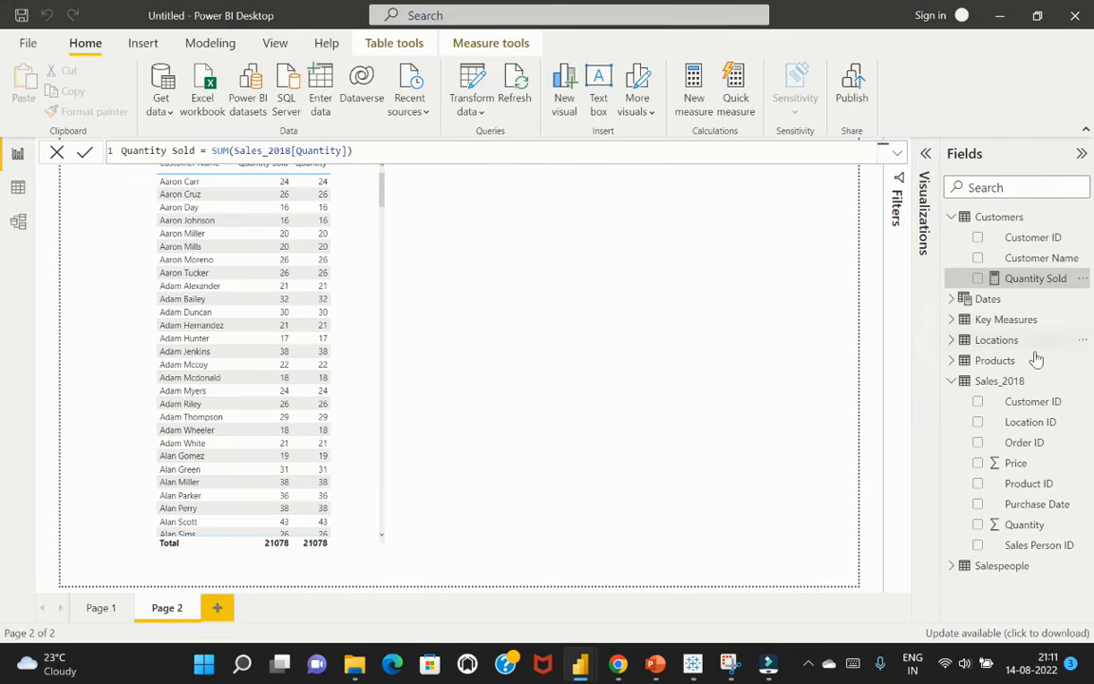
# Move the Quantity Sold measure from Customers by setting its home table to Key Measures
pyautogui.click(953, 383)
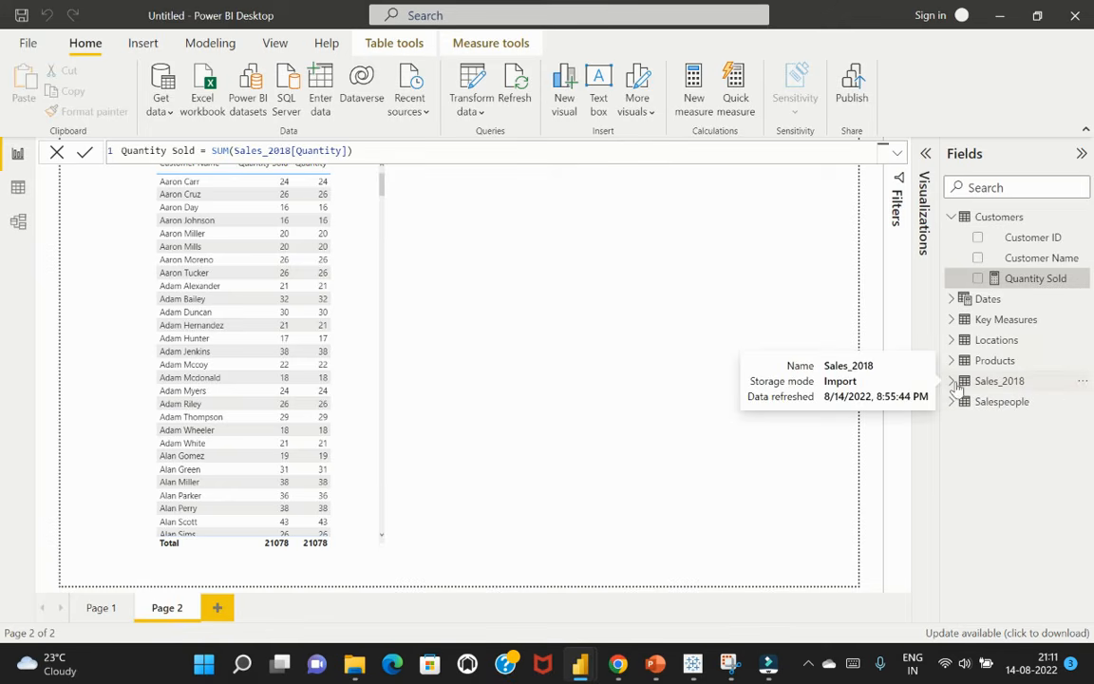
pyautogui.click(951, 217)
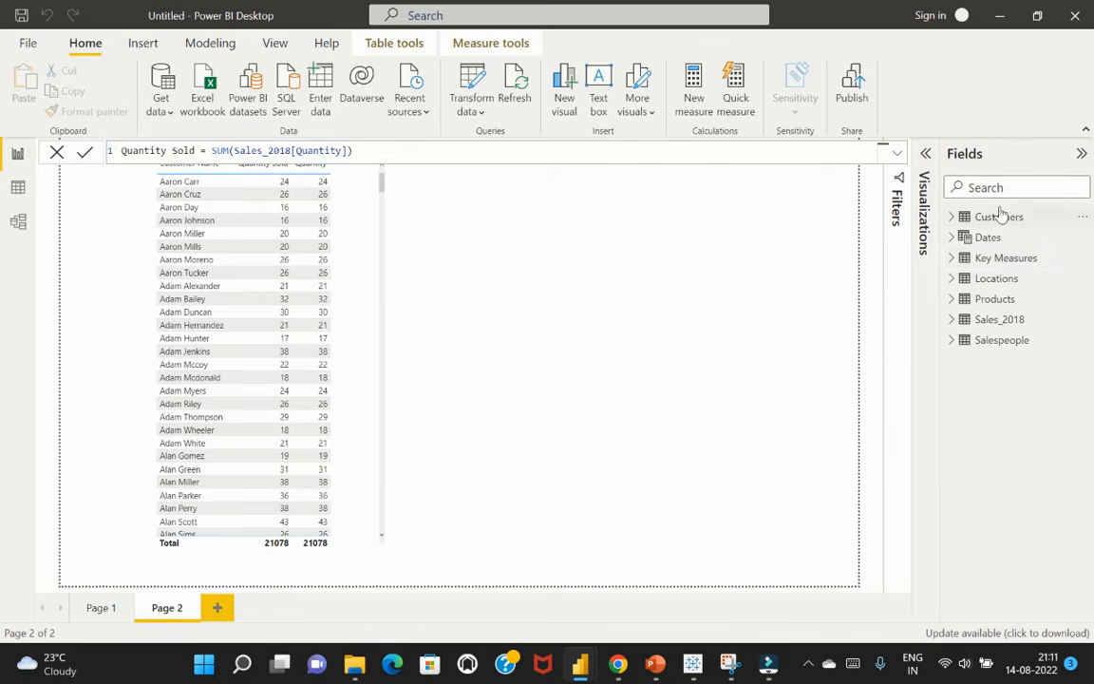
pyautogui.click(953, 258)
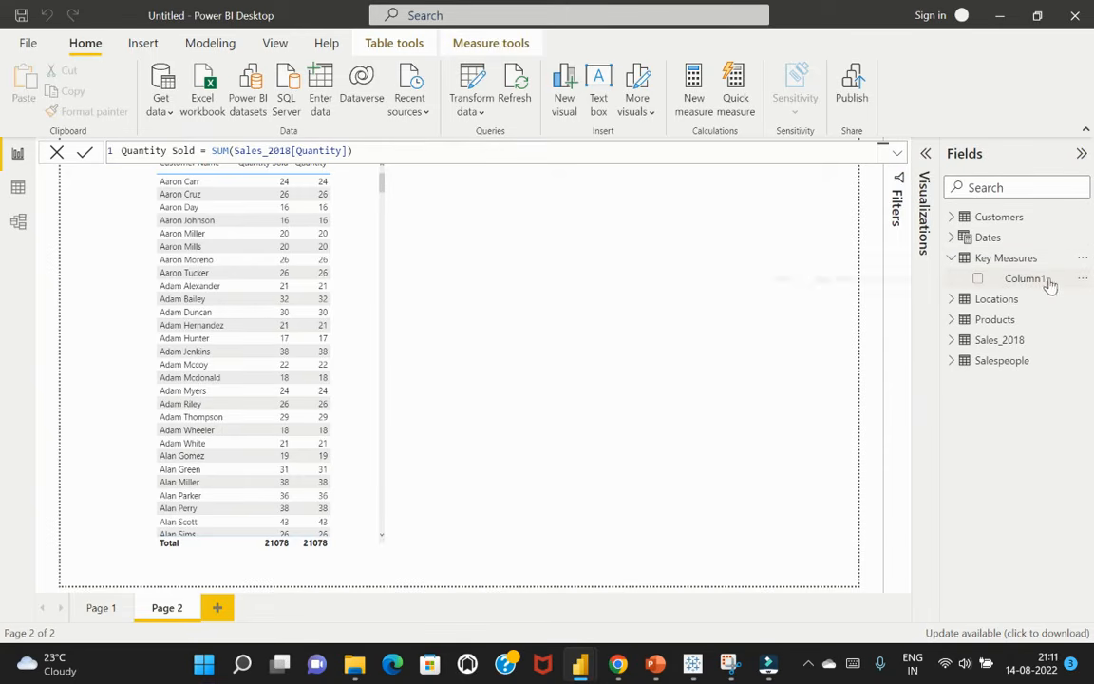
pyautogui.click(951, 218)
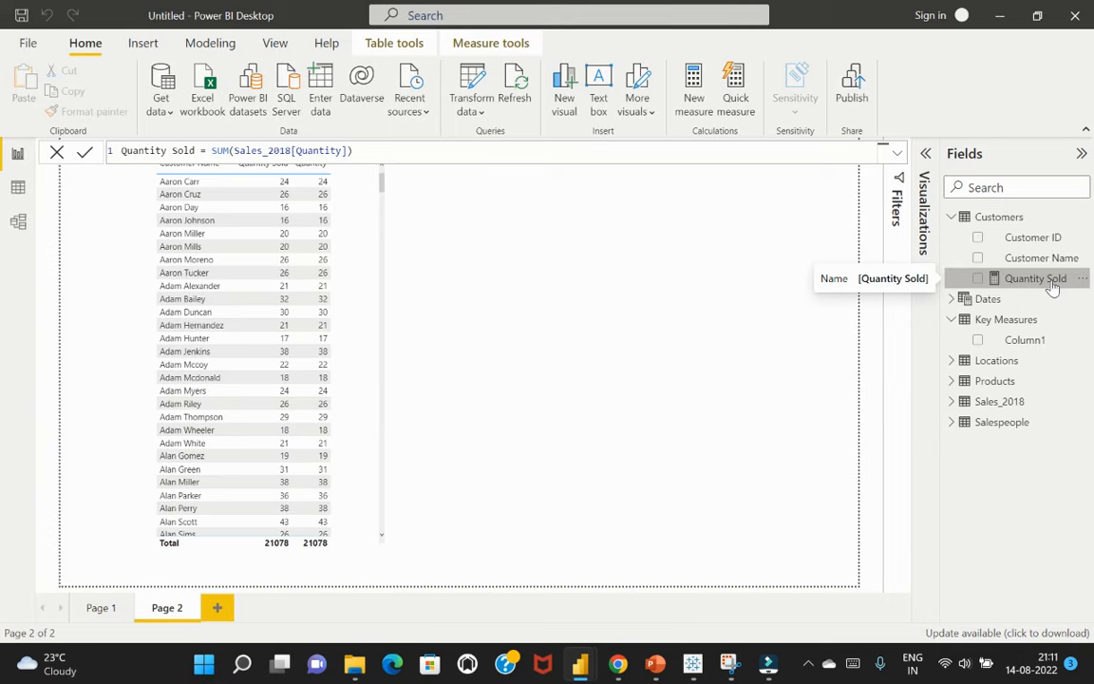
pyautogui.click(490, 43)
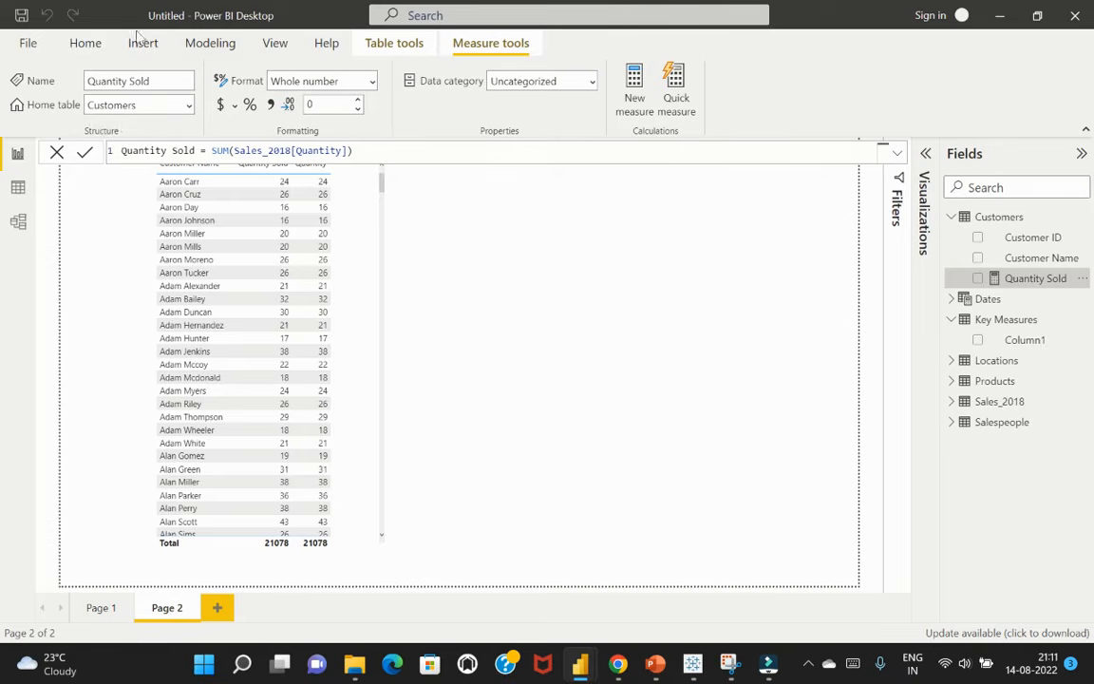
pyautogui.click(191, 111)
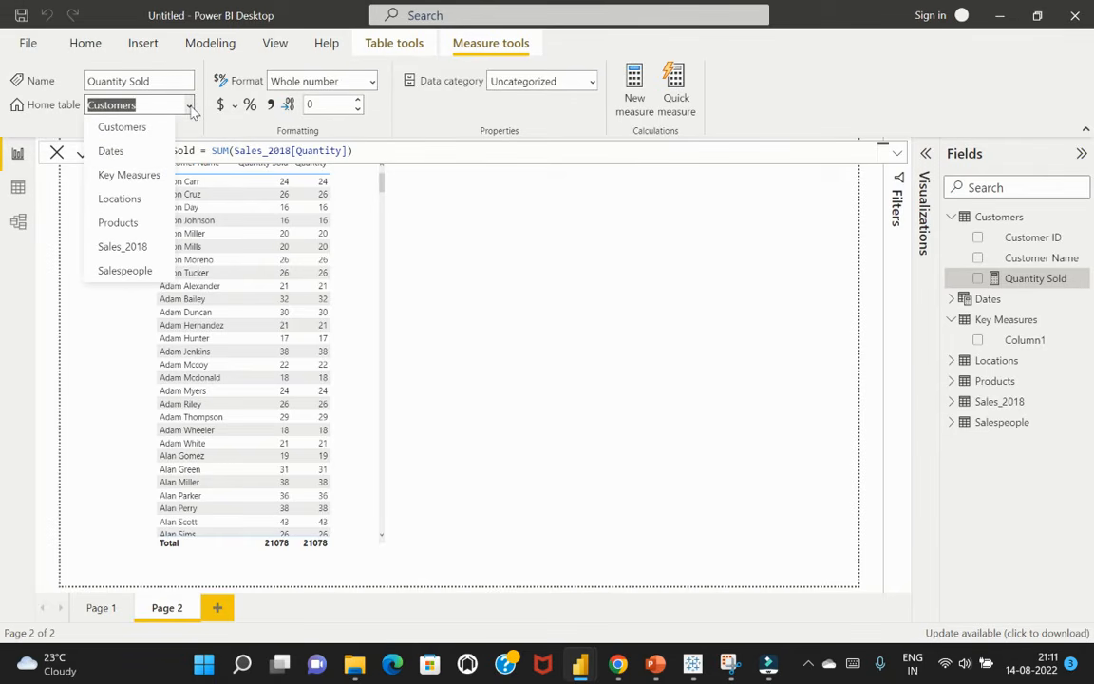
pyautogui.click(140, 179)
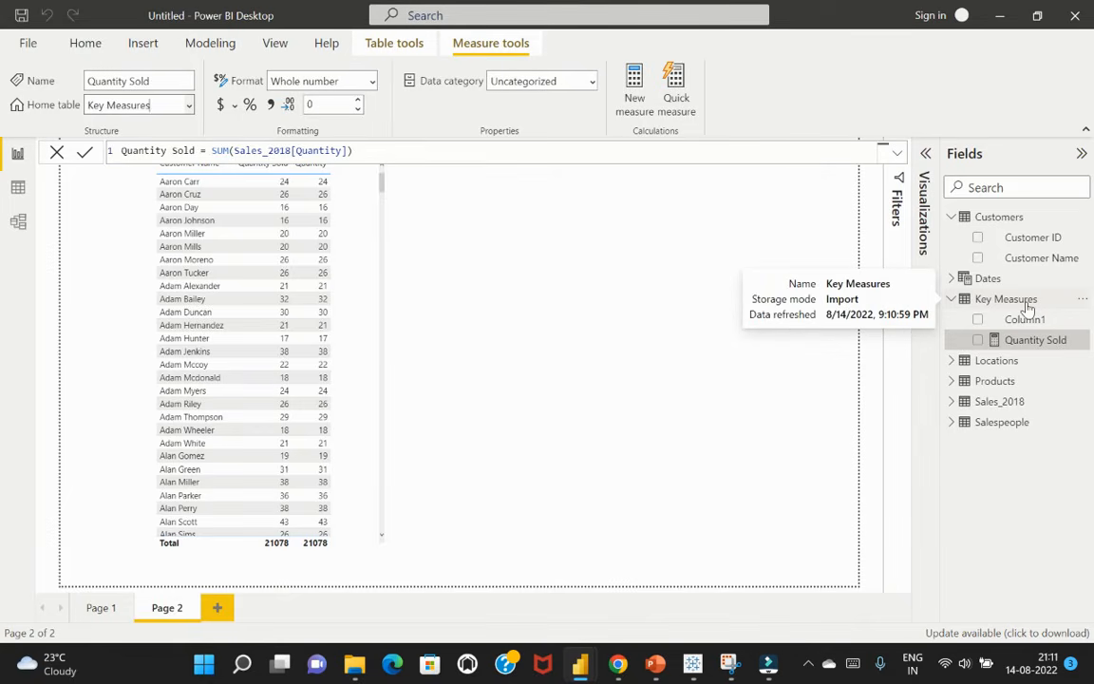
pyautogui.click(681, 270)
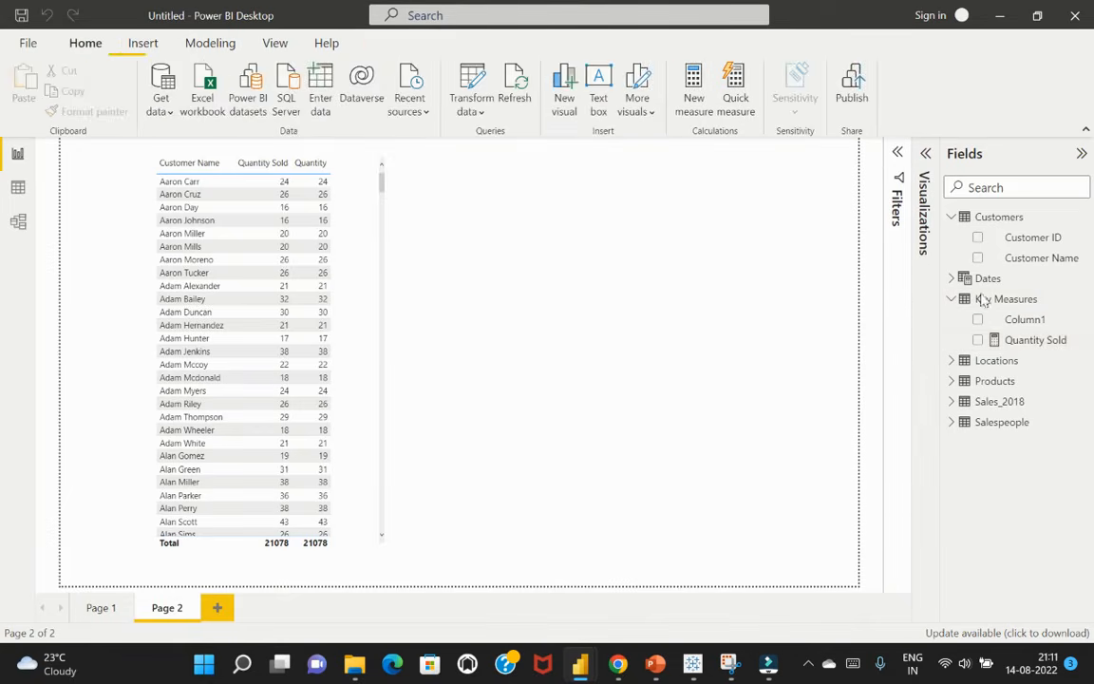
# Delete Column1 from the Key Measures table and collapse the field lists of Key Measures and Customers
pyautogui.click(1023, 321)
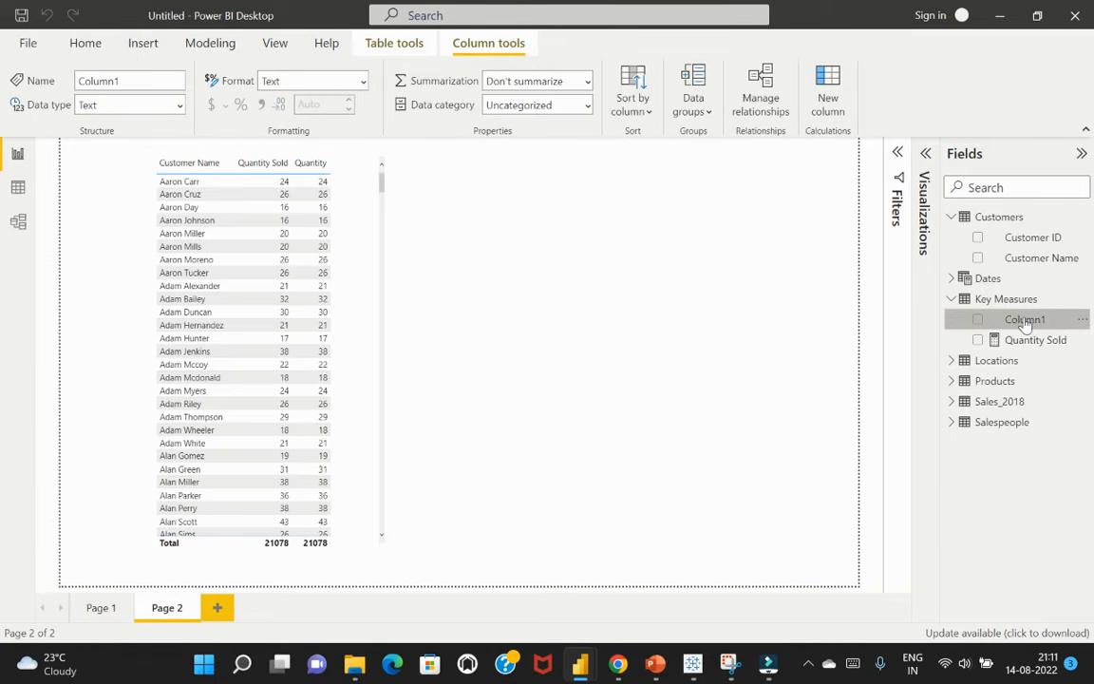
pyautogui.rightClick(1024, 321)
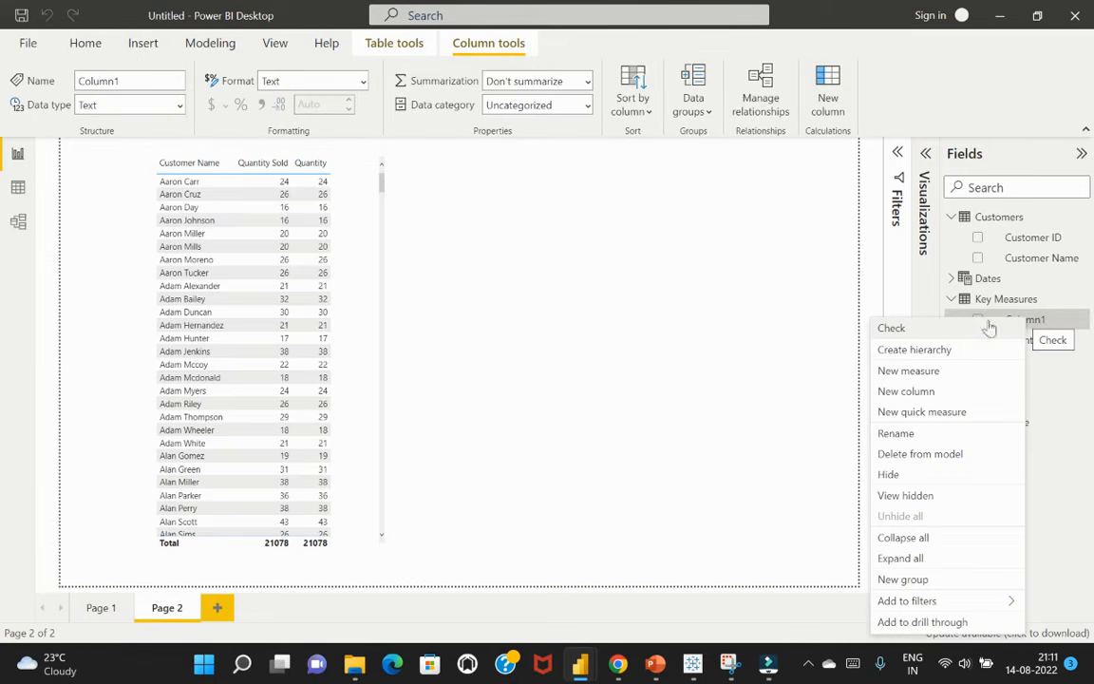
pyautogui.click(939, 455)
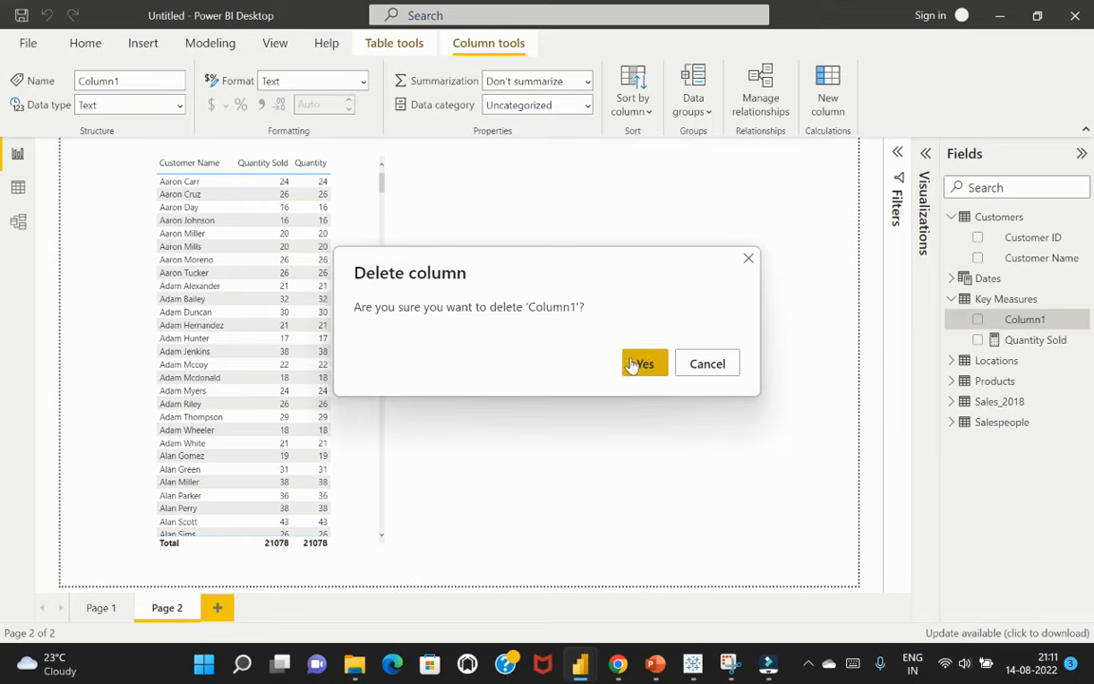
pyautogui.click(634, 366)
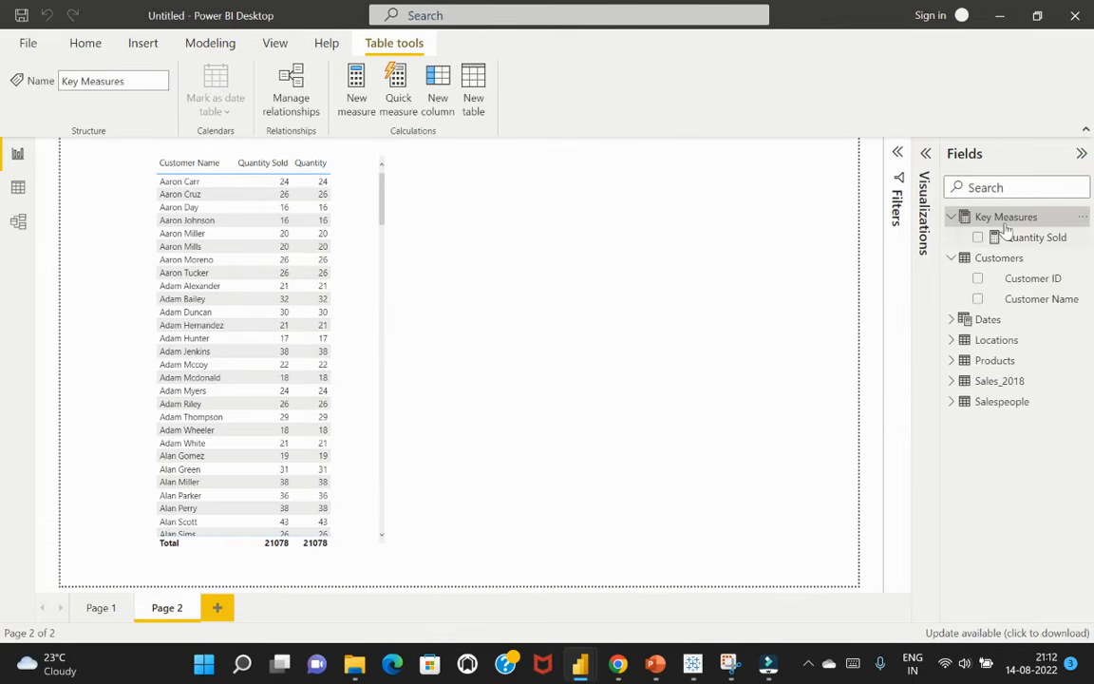
pyautogui.click(951, 217)
pyautogui.click(951, 258)
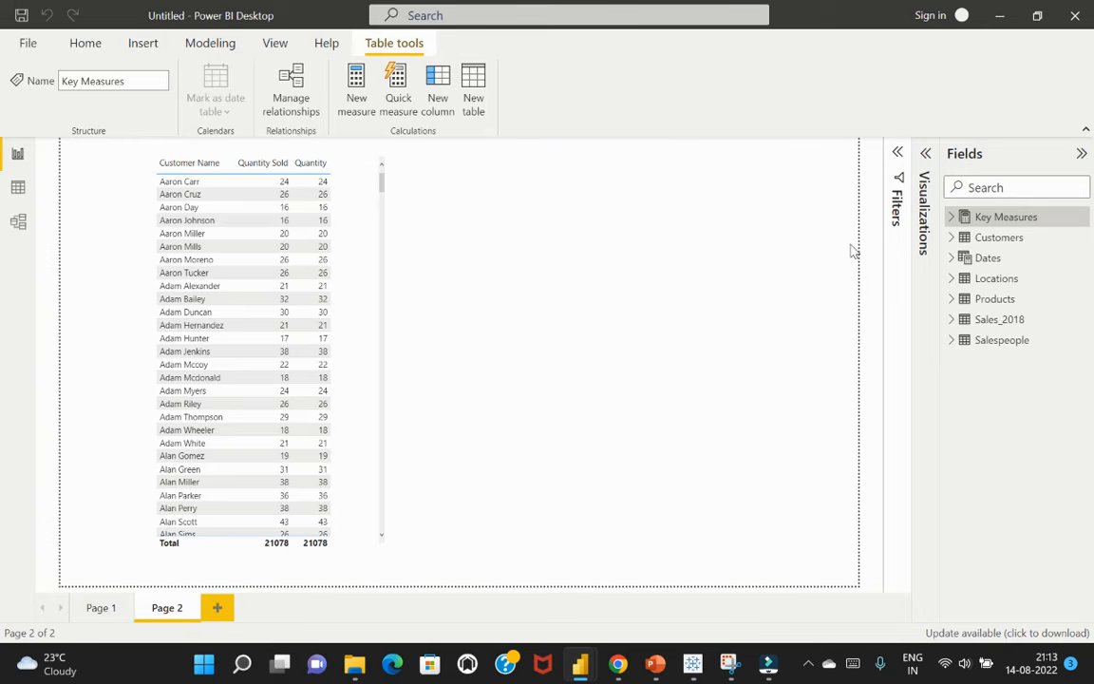
# Create a new measure named Total Sales in the Key Measures table, leaving its formula empty
pyautogui.click(358, 87)
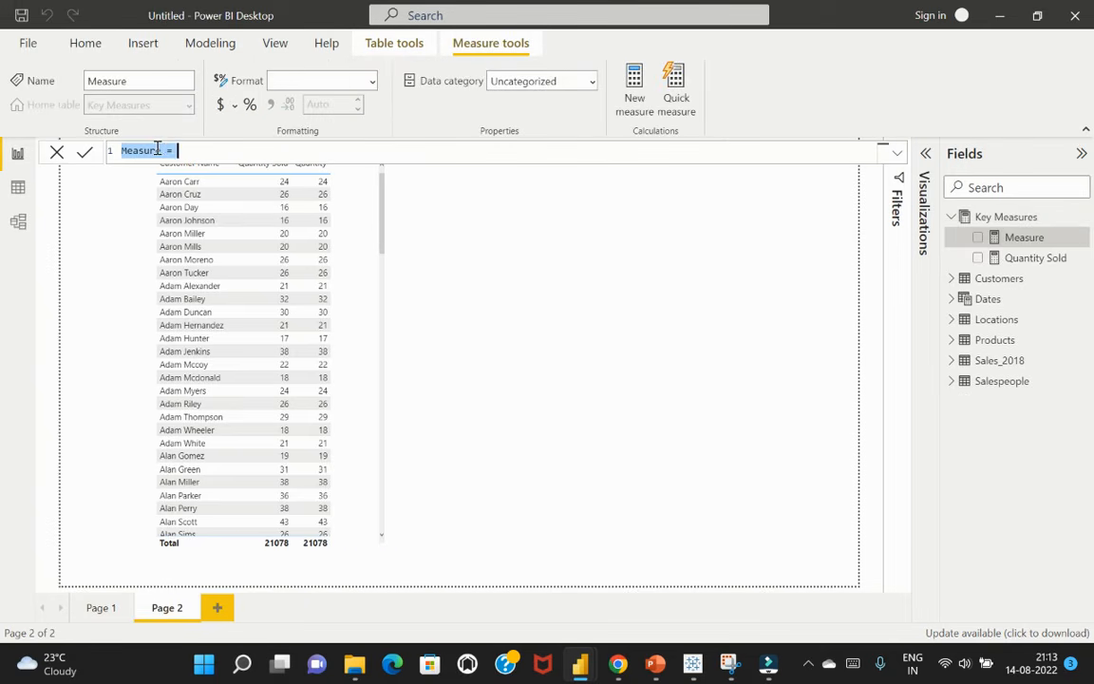
pyautogui.moveTo(160, 150); pyautogui.dragTo(107, 149)
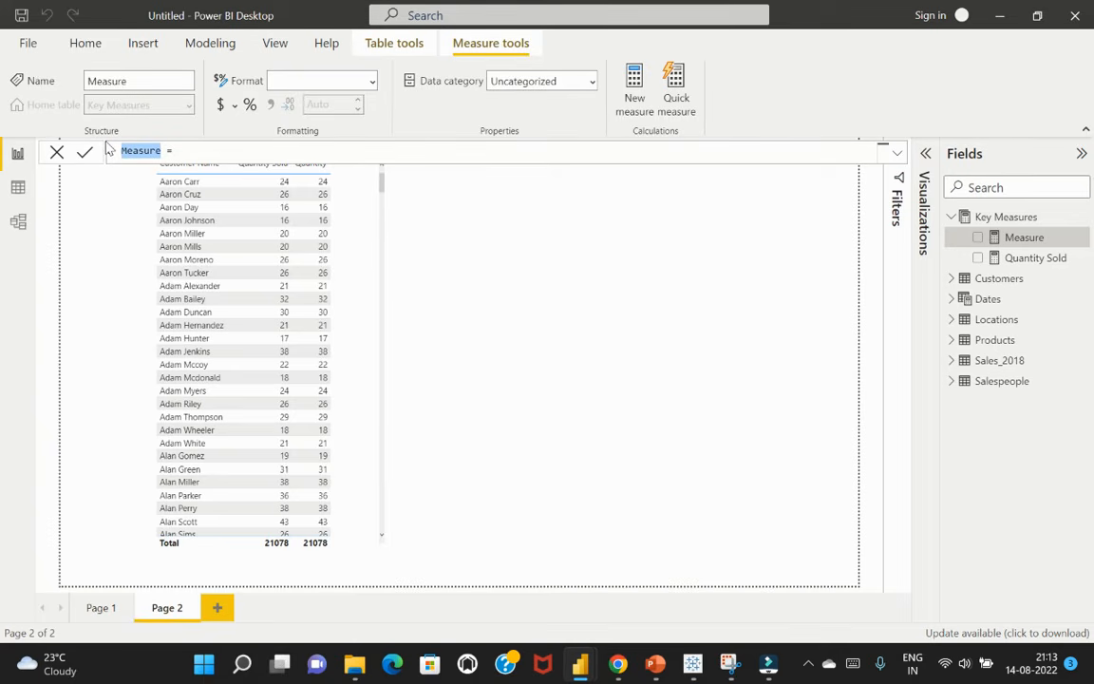
pyautogui.write('Total Sales')
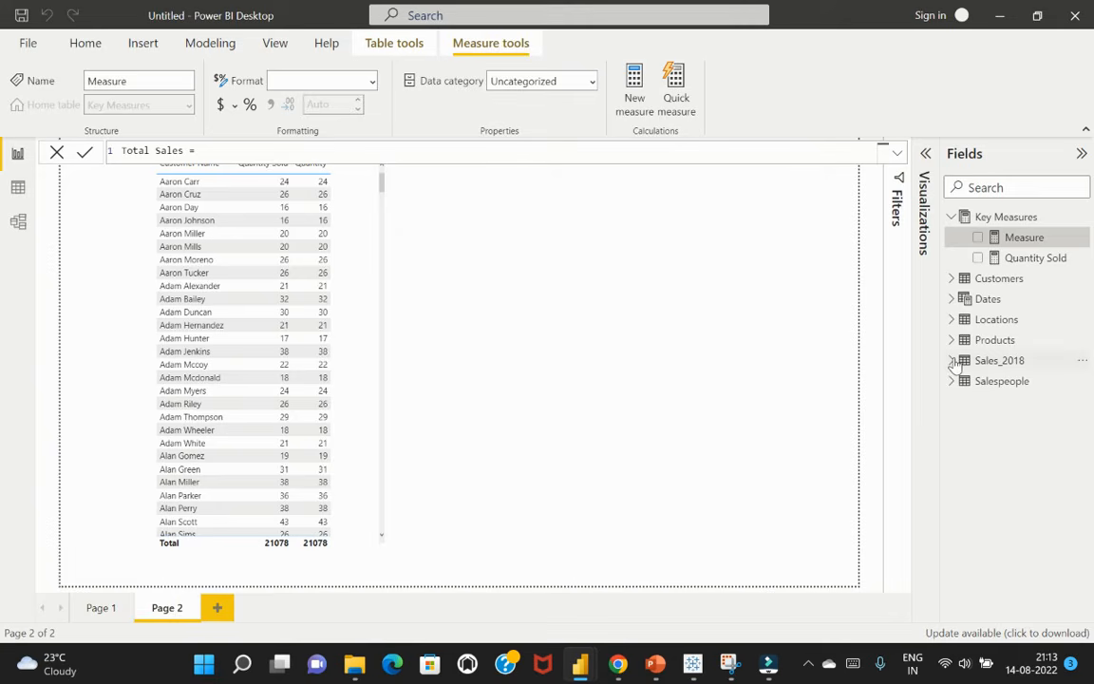
pyautogui.press('Return')
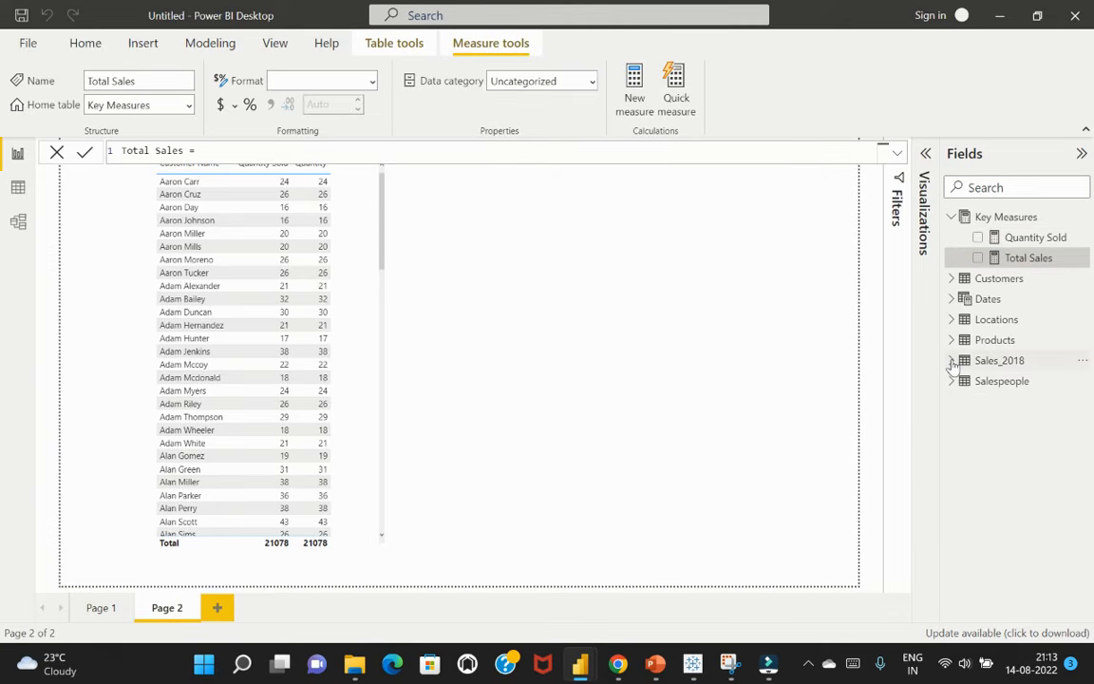
# Examine the Quantity and Price columns of the Sales_2018 table in Data view and return to the report
pyautogui.click(952, 361)
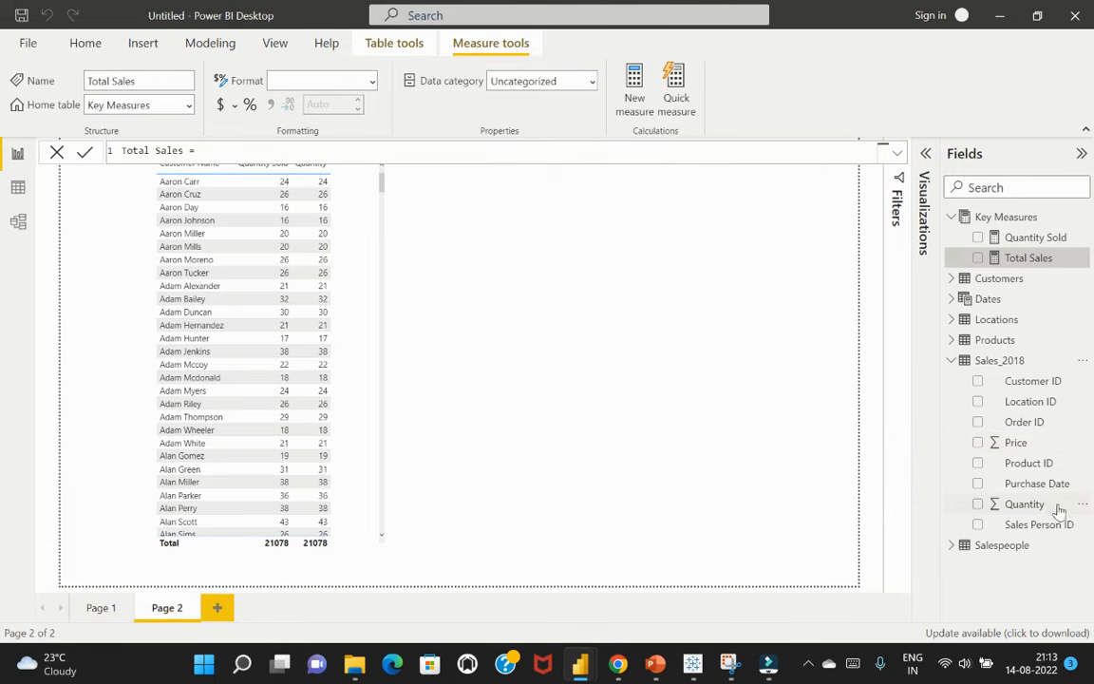
pyautogui.click(18, 190)
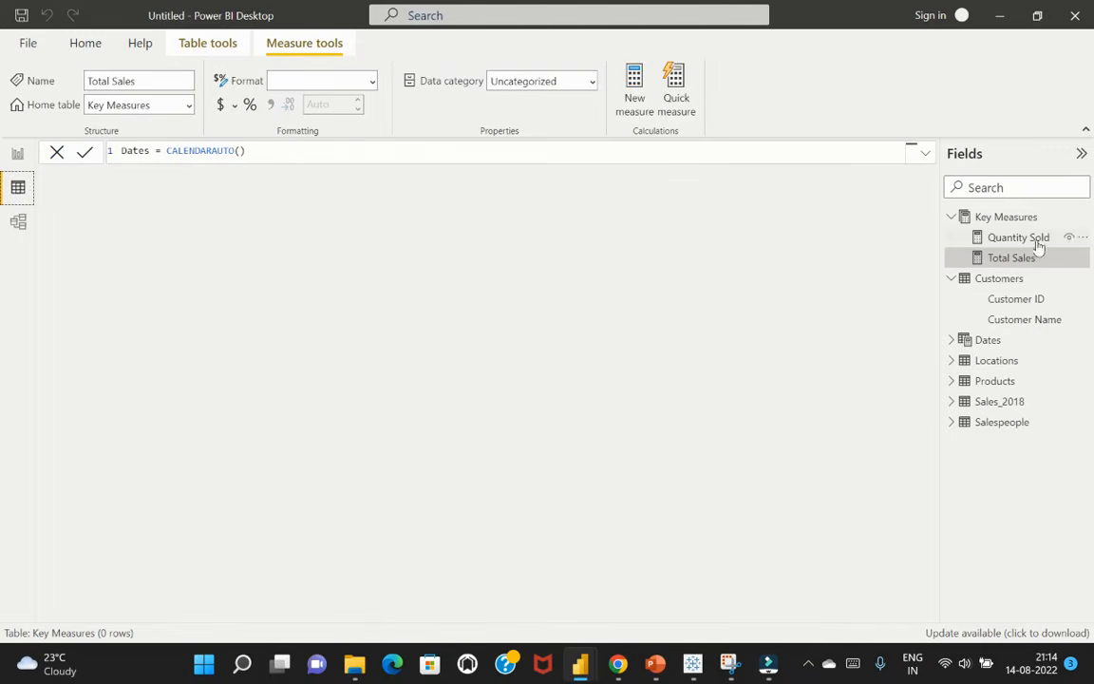
pyautogui.click(999, 401)
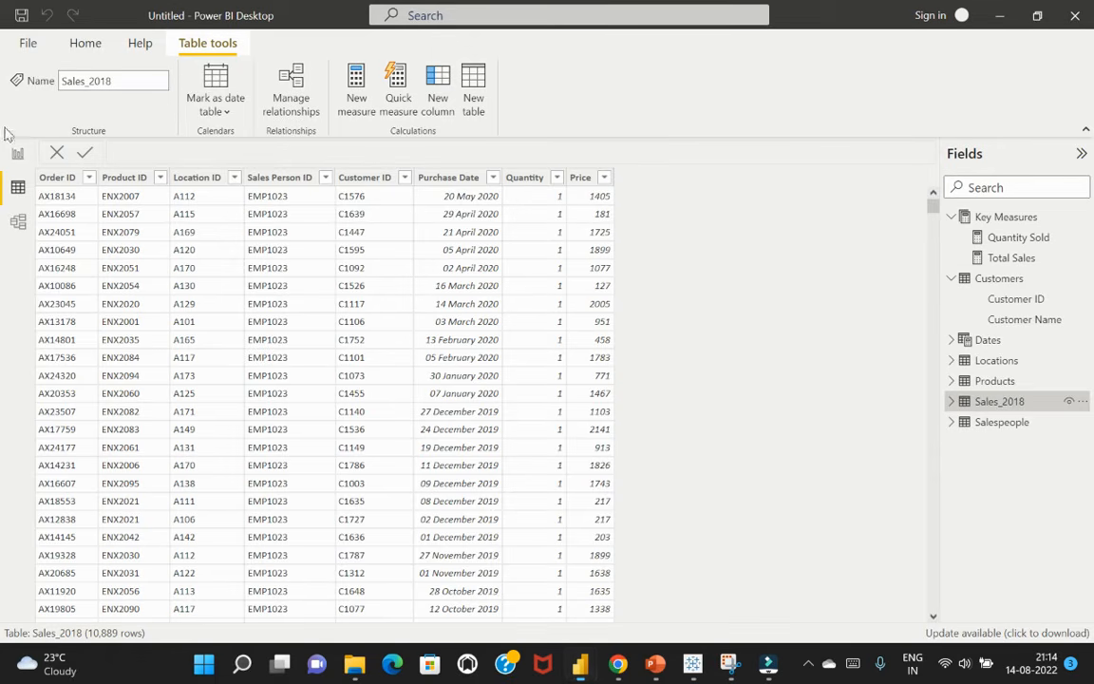
pyautogui.click(16, 155)
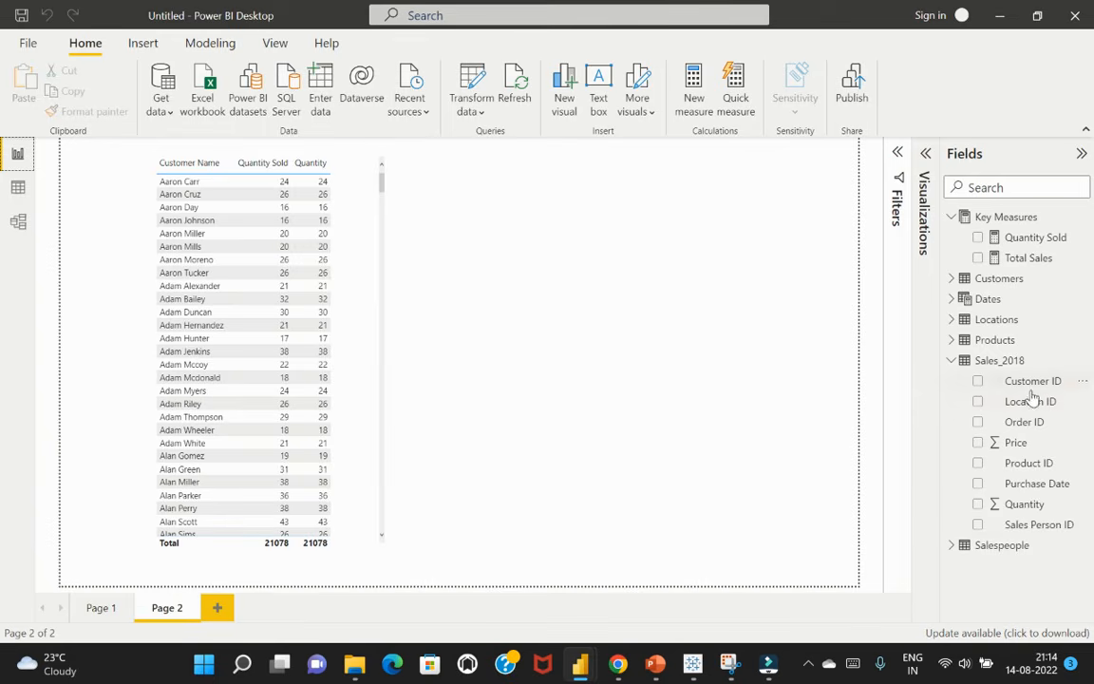
pyautogui.click(1019, 523)
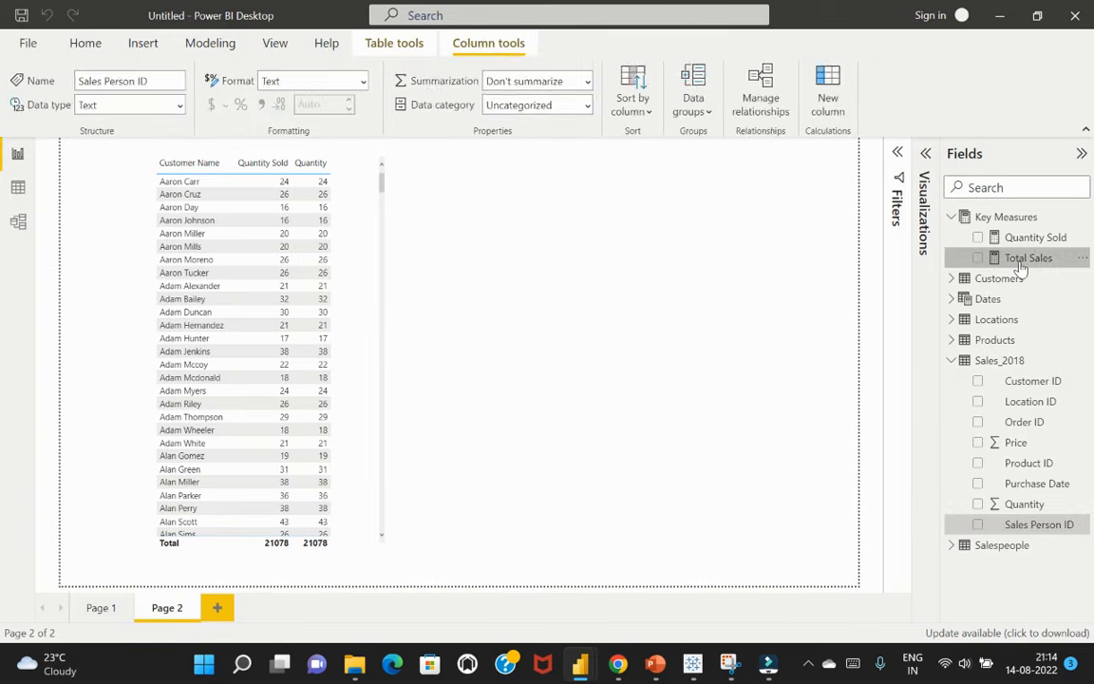
# Begin the Total Sales measure's formula with SUMX, using Sales_2018 as its table argument
pyautogui.click(965, 255)
pyautogui.click(227, 145)
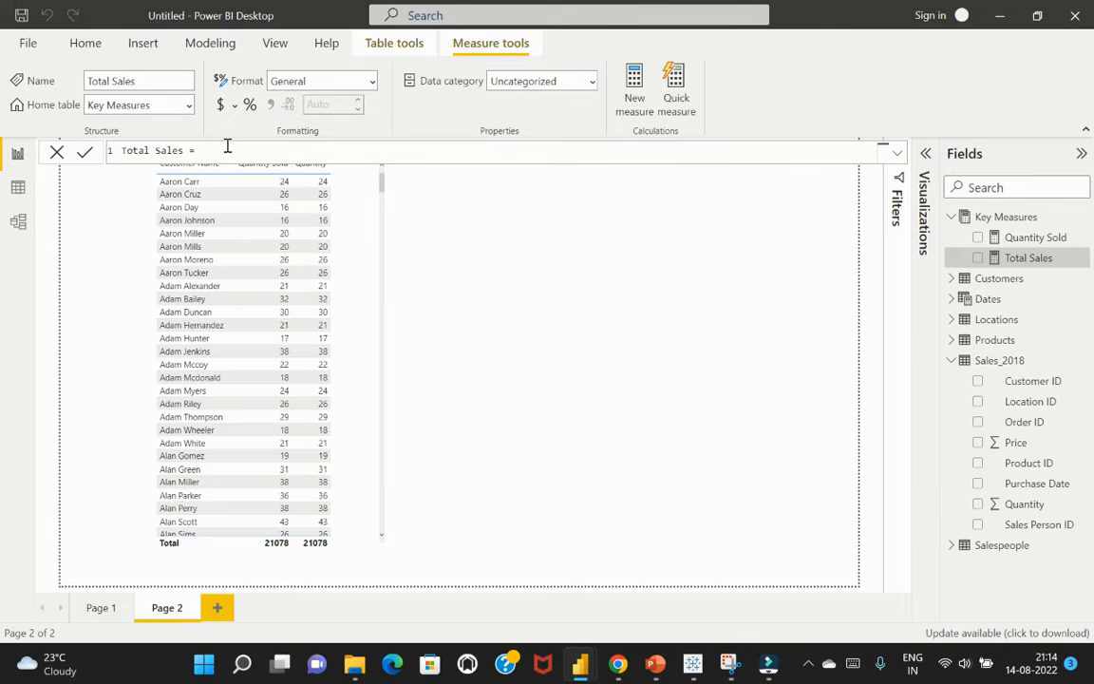
pyautogui.write('SUMX')
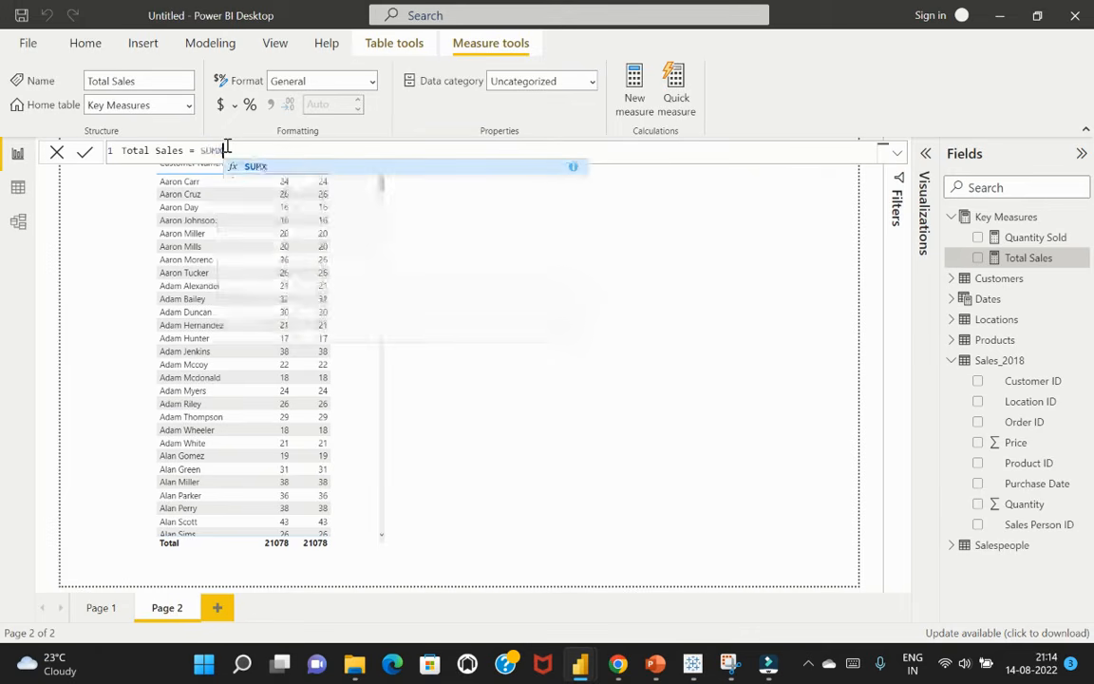
pyautogui.hotkey('shift', 'Return')
pyautogui.click(227, 149)
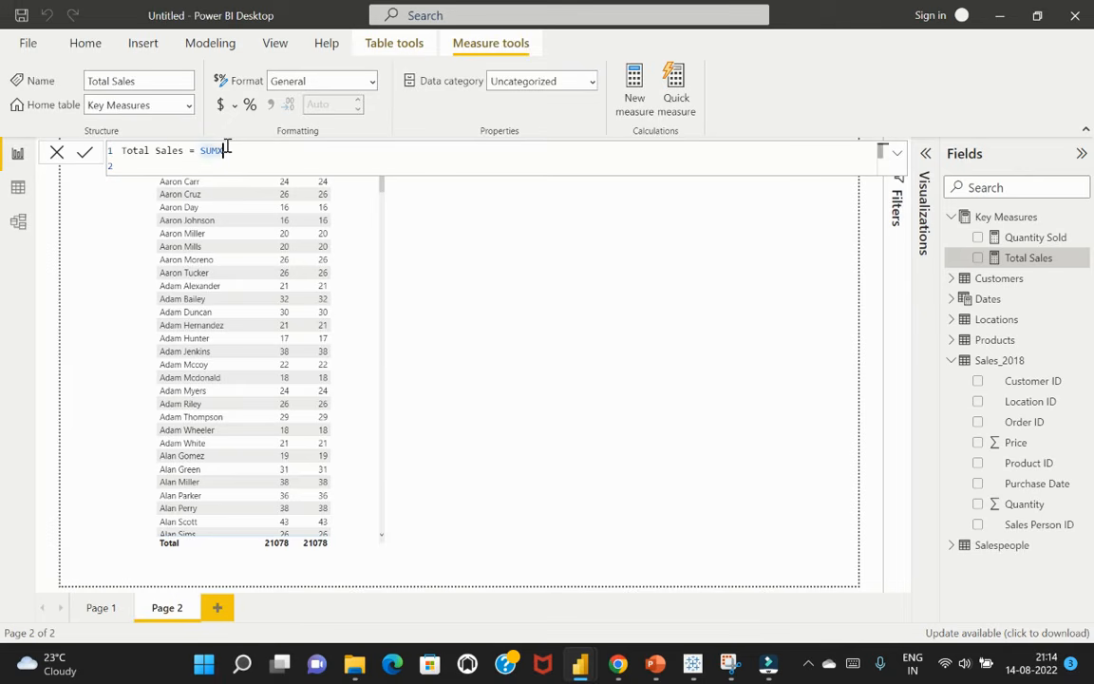
pyautogui.write('(')
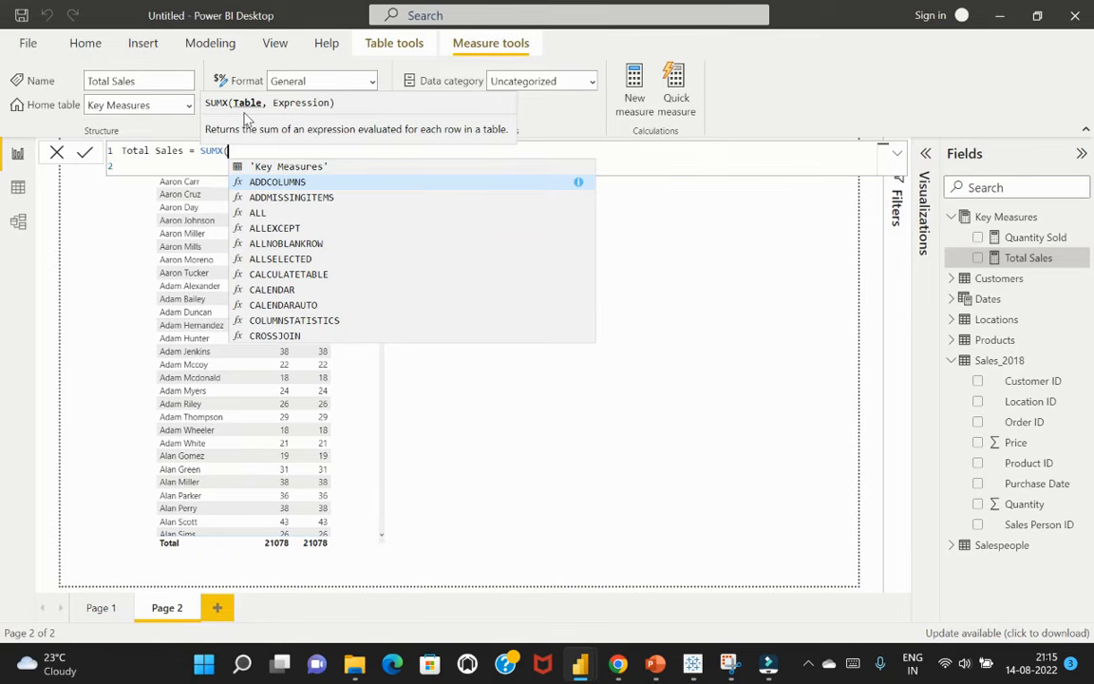
pyautogui.write('sales')
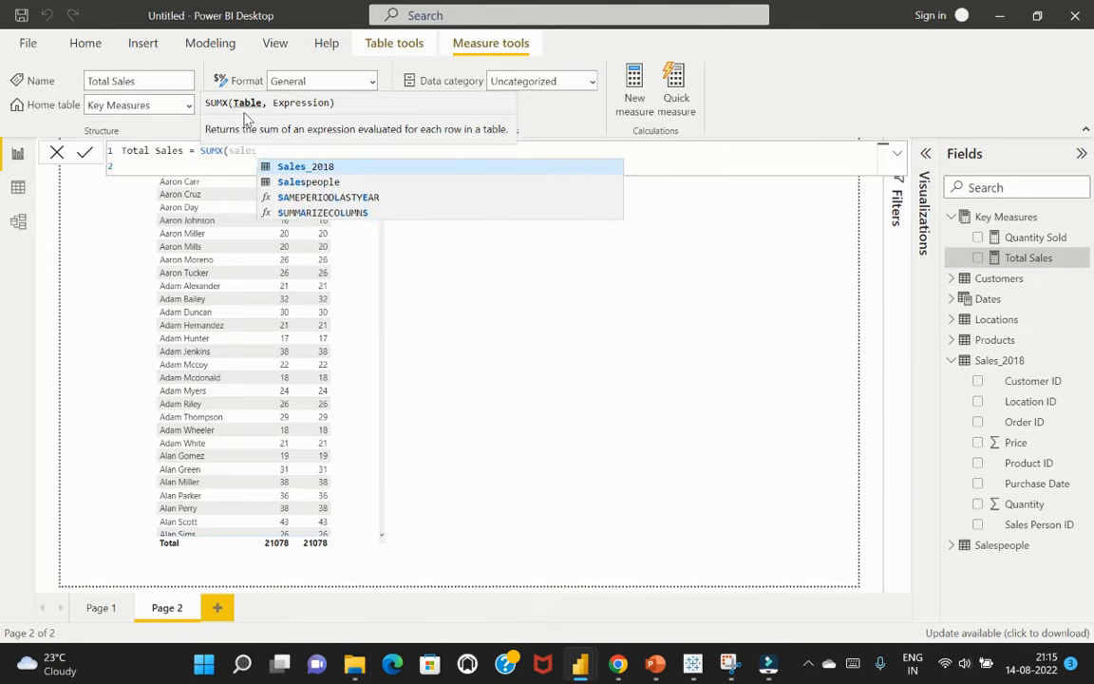
pyautogui.press('Tab')
pyautogui.write(',')
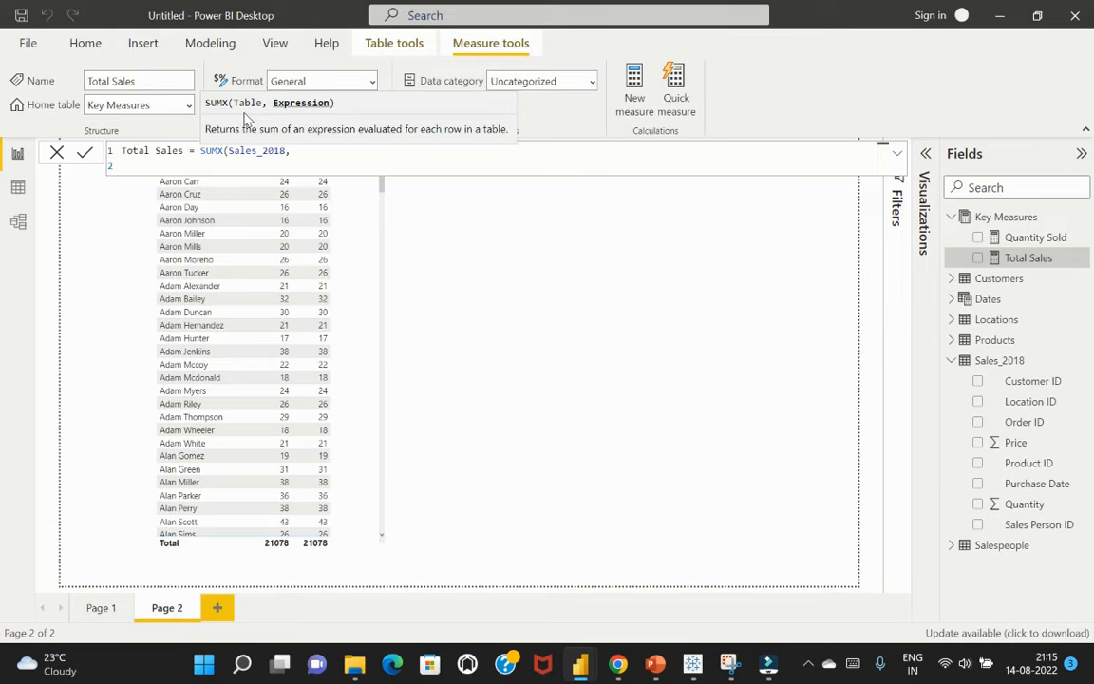
# Complete the Total Sales formula with the expression Sales_2018[Quantity]*Sales_2018[Price] and commit it
pyautogui.write('qun')
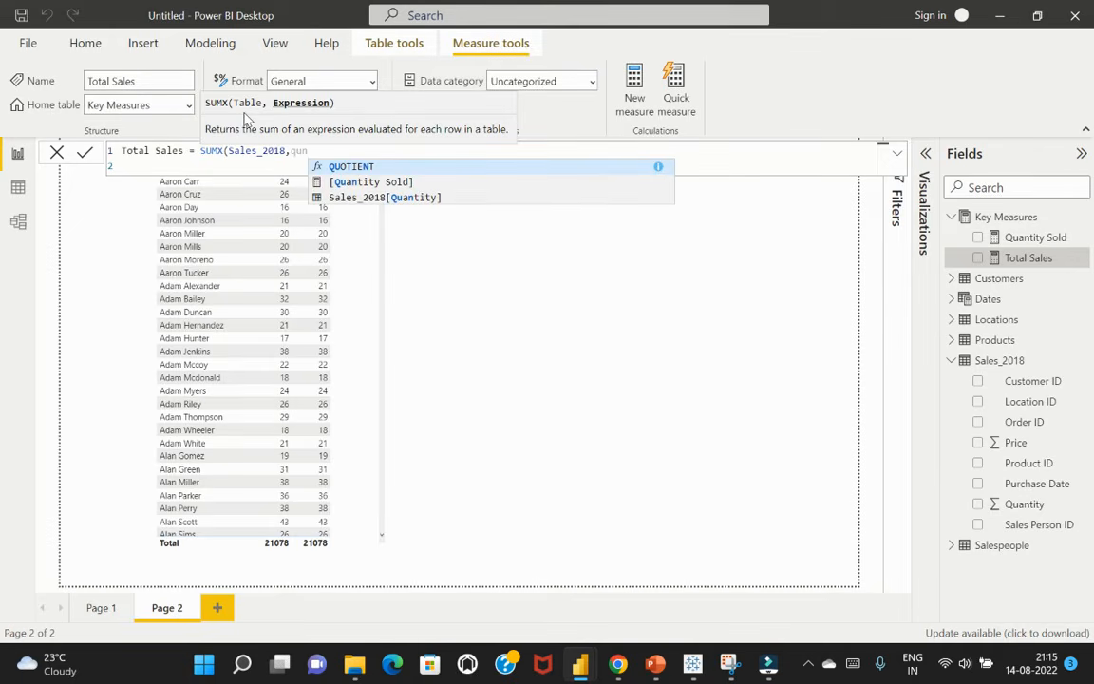
pyautogui.press('Down')
pyautogui.press('Down')
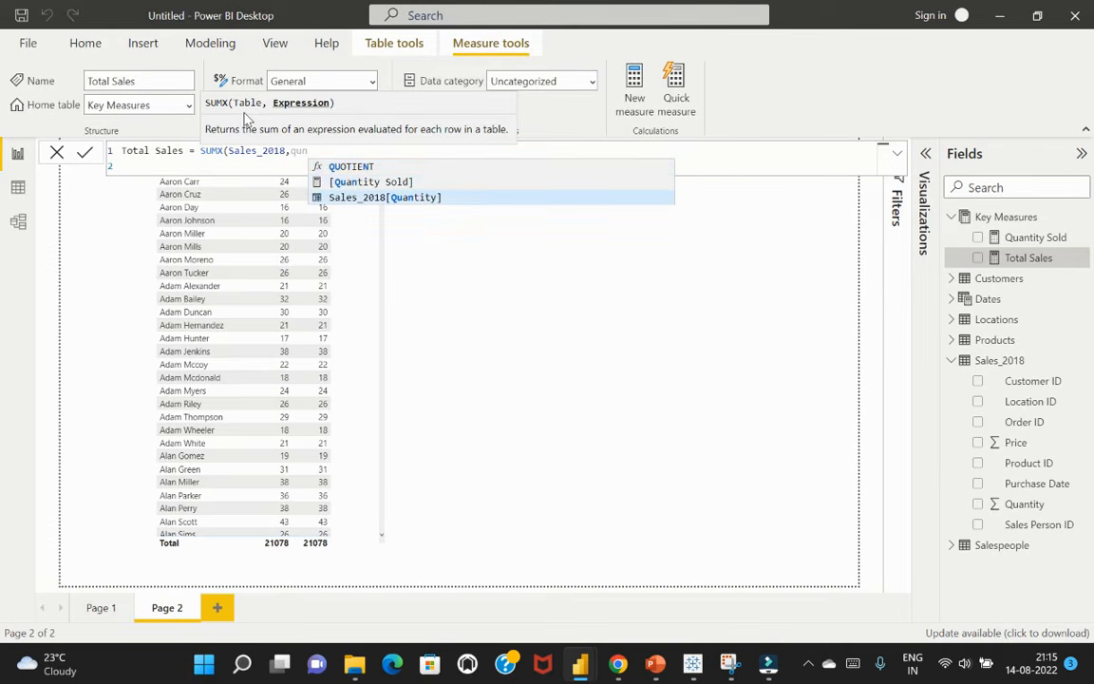
pyautogui.press('Tab')
pyautogui.write('*')
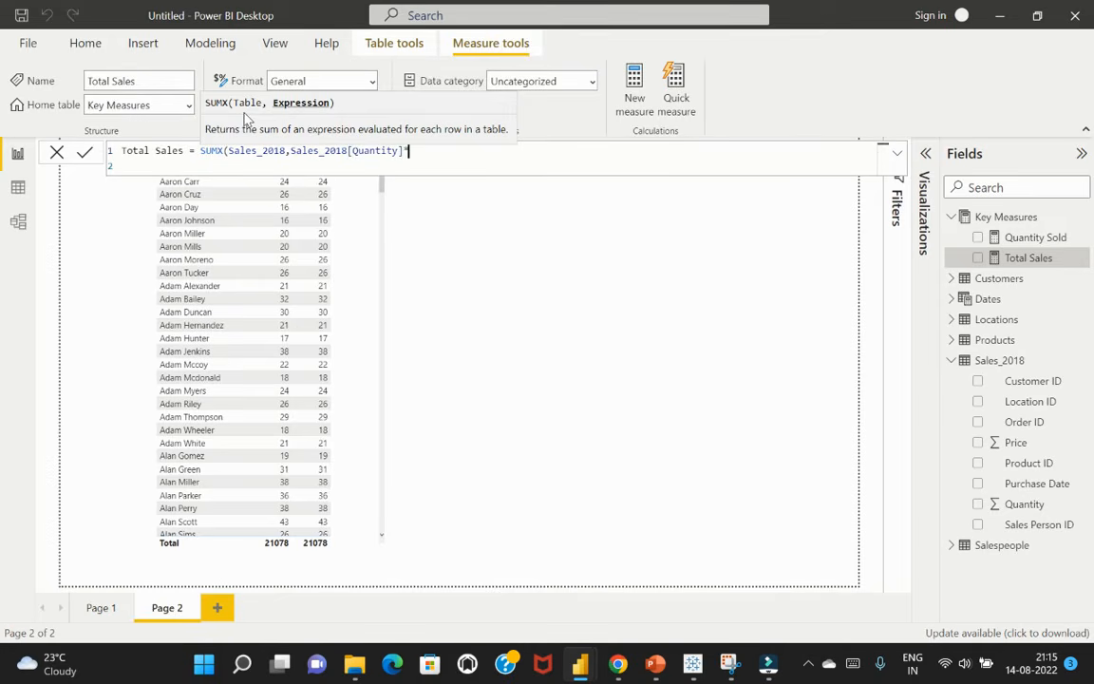
pyautogui.write('price')
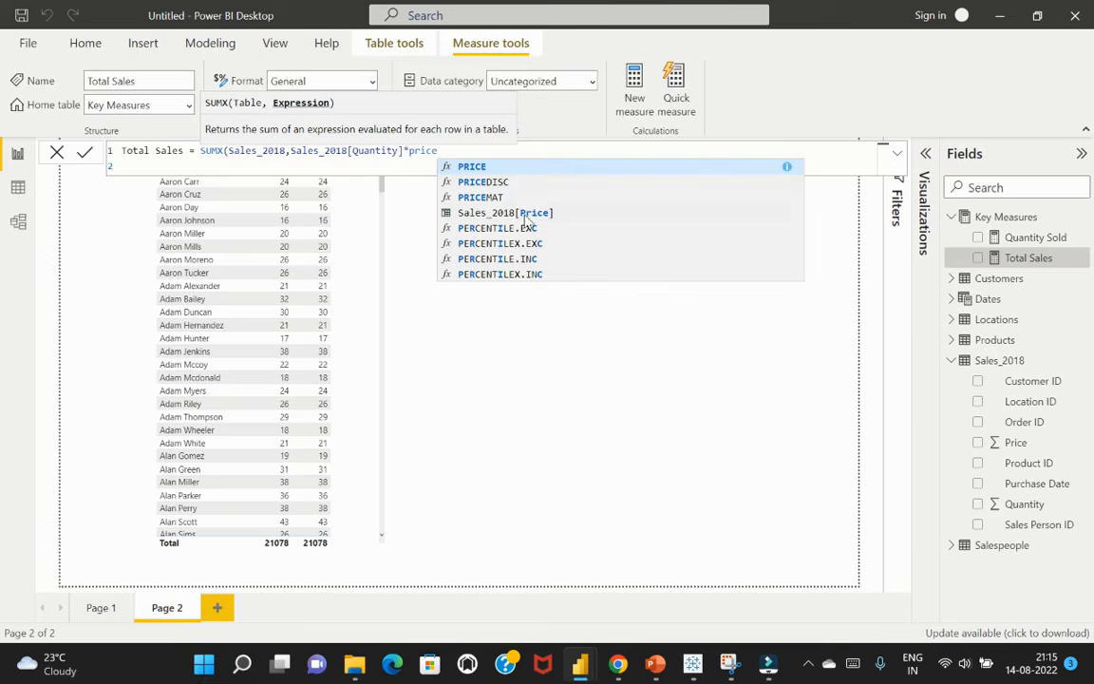
pyautogui.click(480, 211)
pyautogui.write(')')
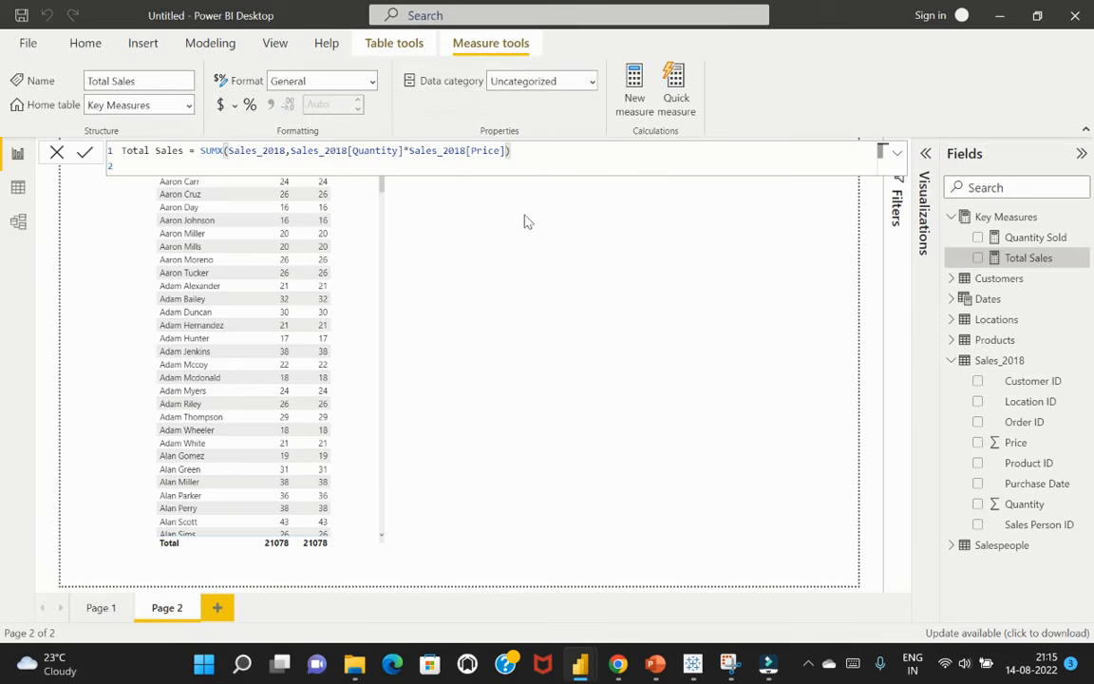
pyautogui.press('Return')
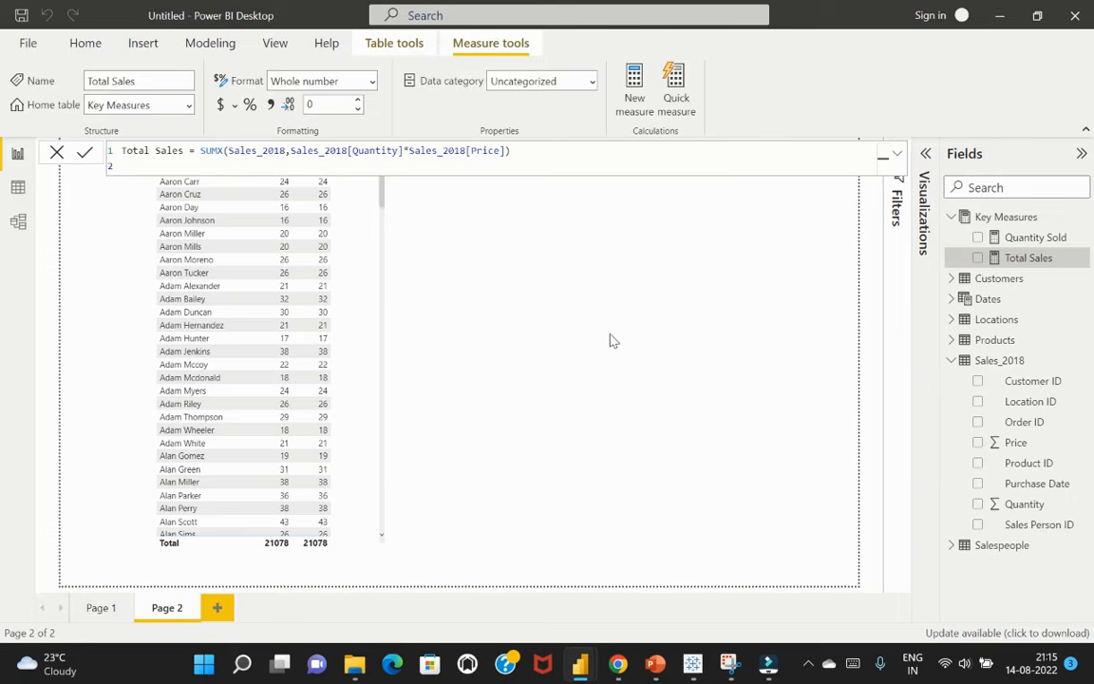
# Add the Total Sales measure to the customer table visual and widen the visual to fit the extra column
pyautogui.click(573, 349)
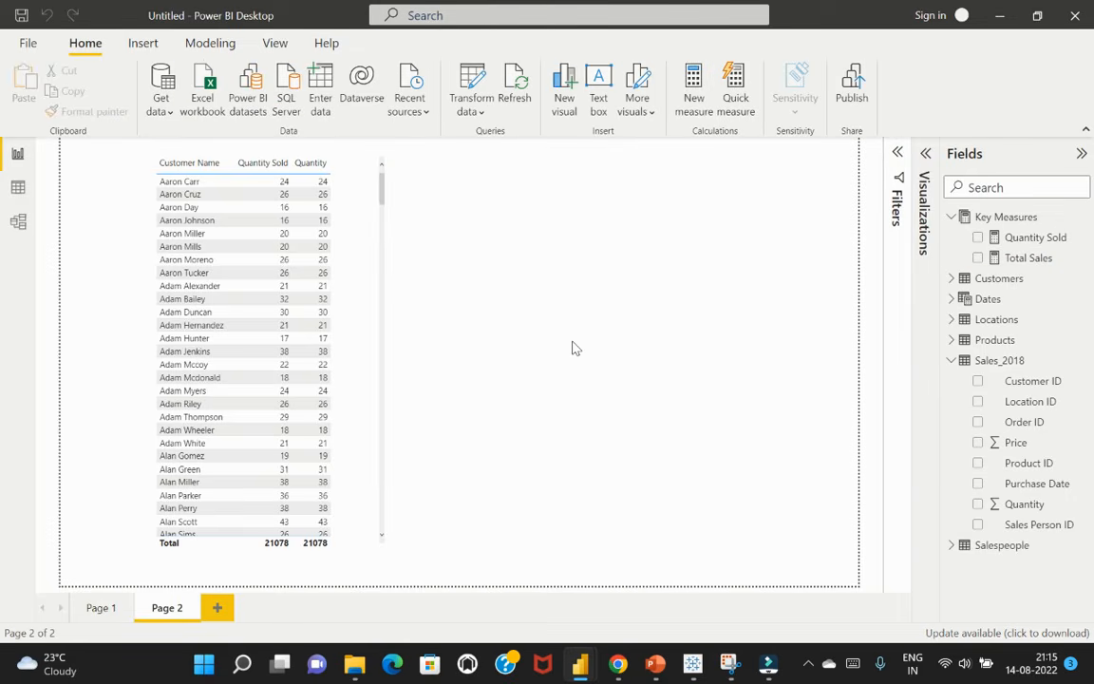
pyautogui.click(362, 171)
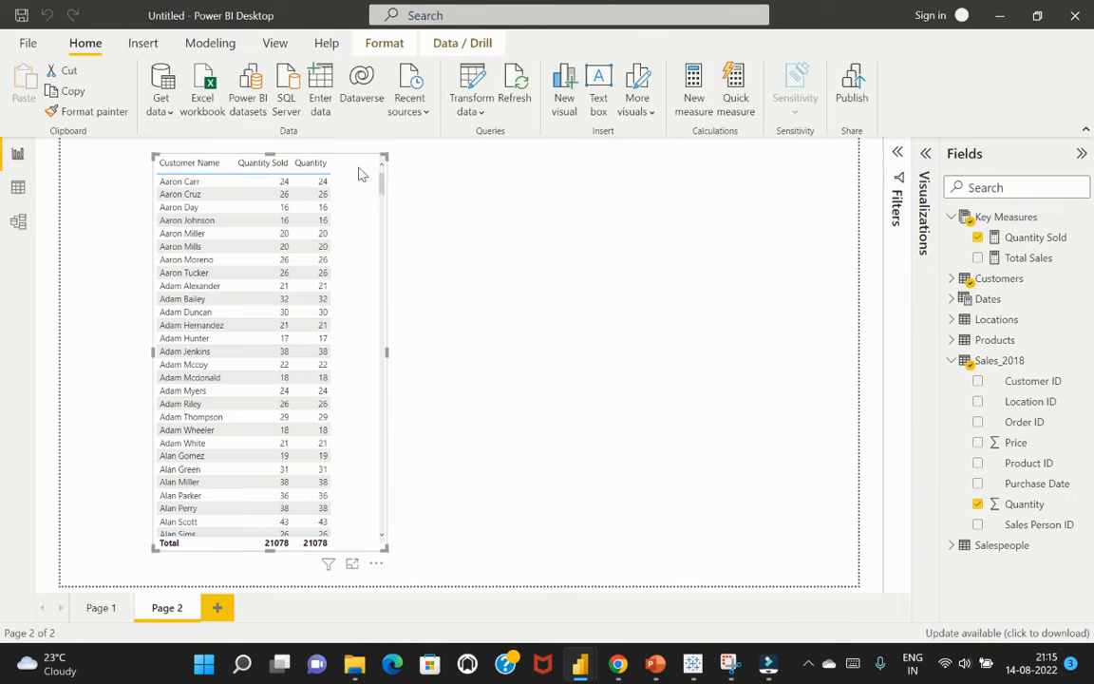
pyautogui.click(978, 257)
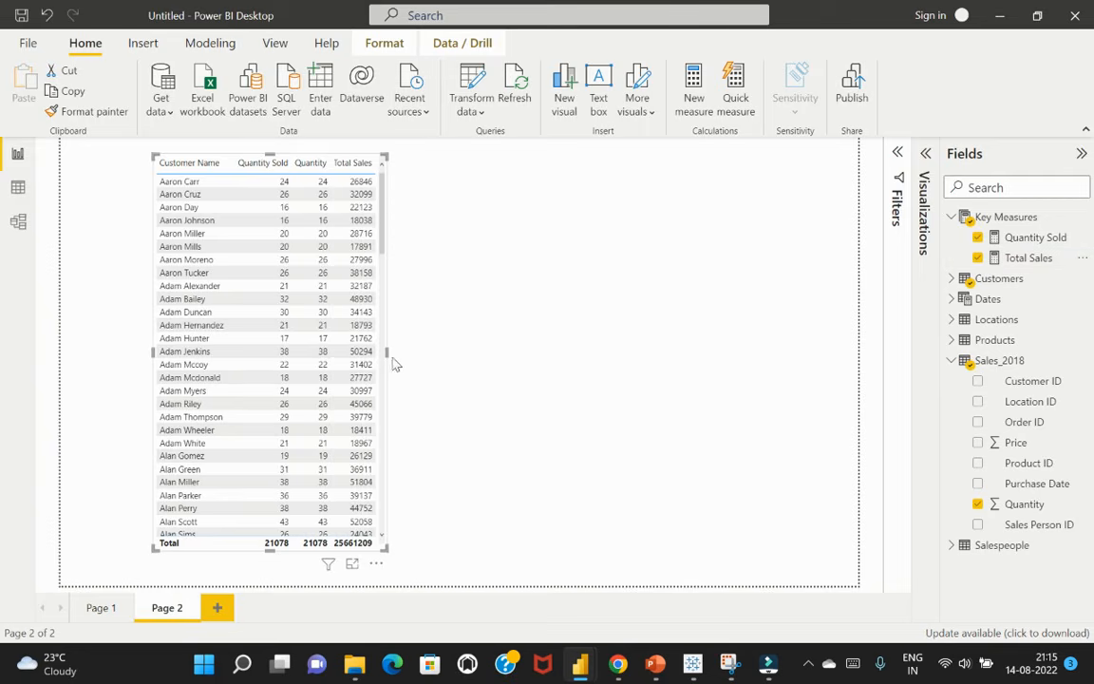
pyautogui.moveTo(386, 351); pyautogui.dragTo(459, 355)
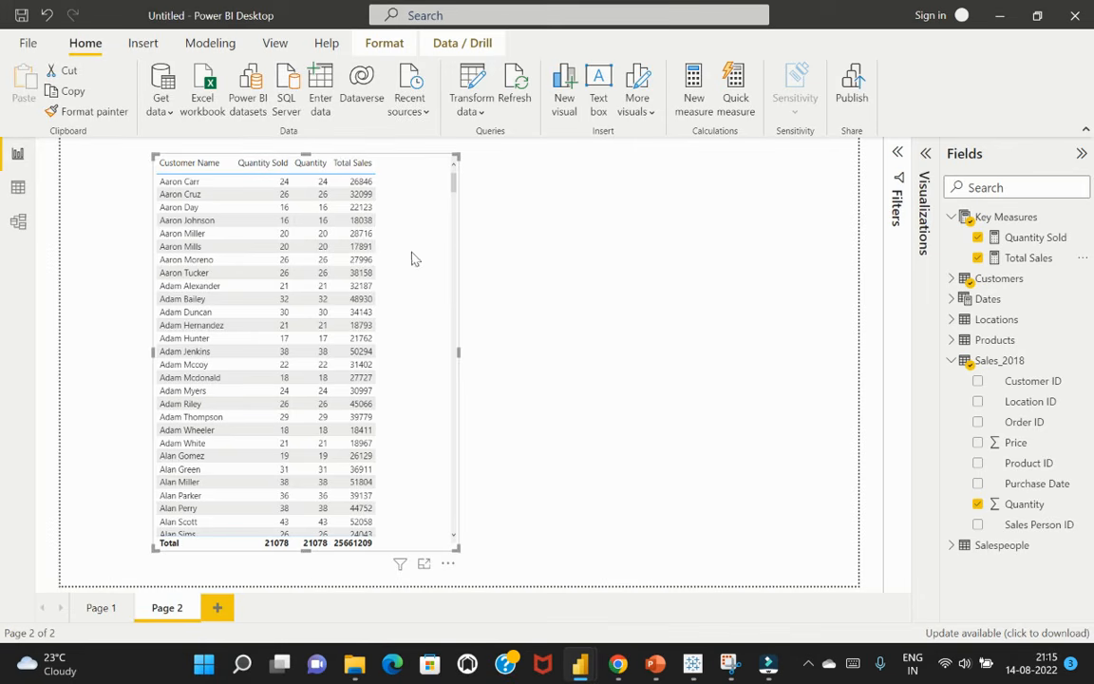
# Format the Total Sales measure as currency with the dollar sign
pyautogui.click(1026, 258)
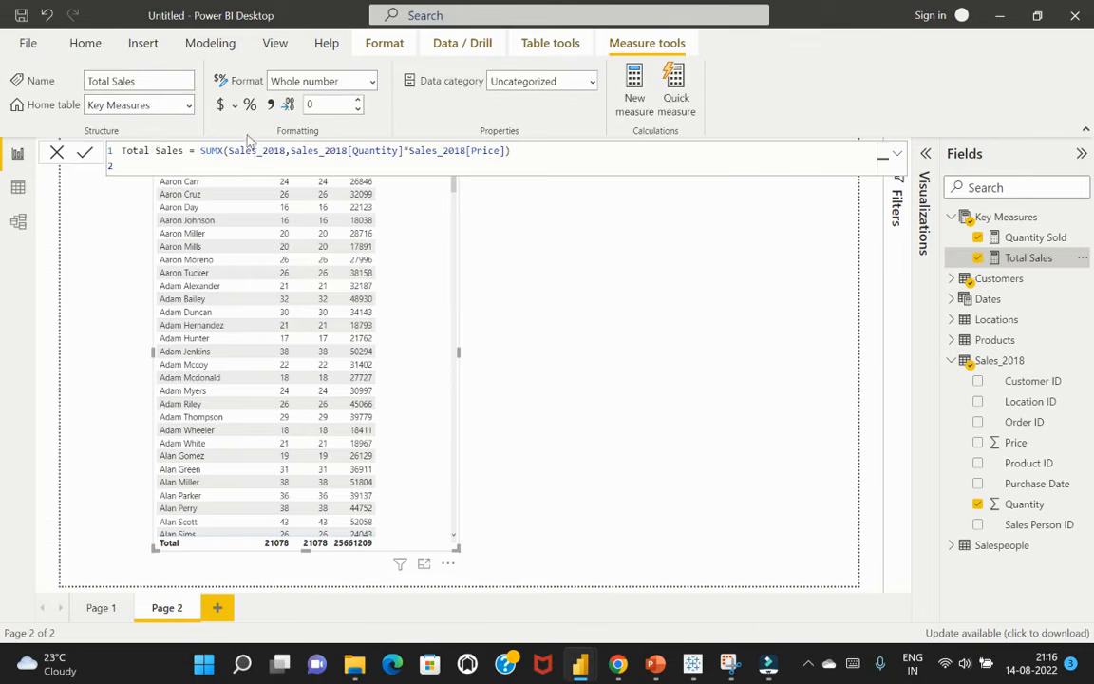
pyautogui.click(221, 104)
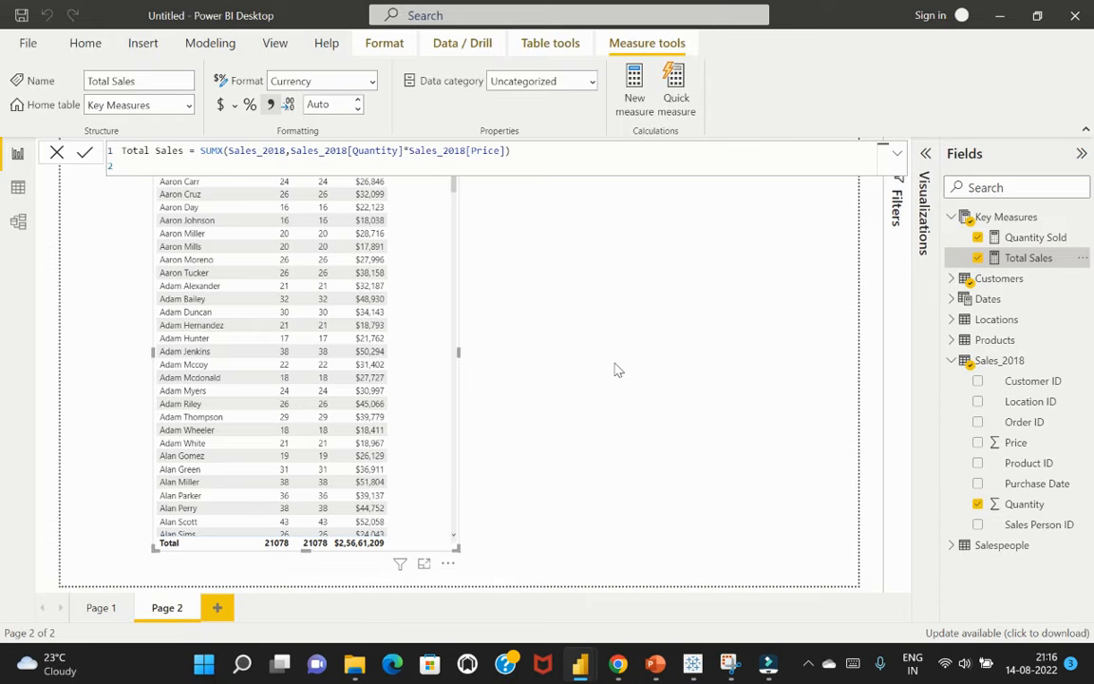
pyautogui.click(615, 370)
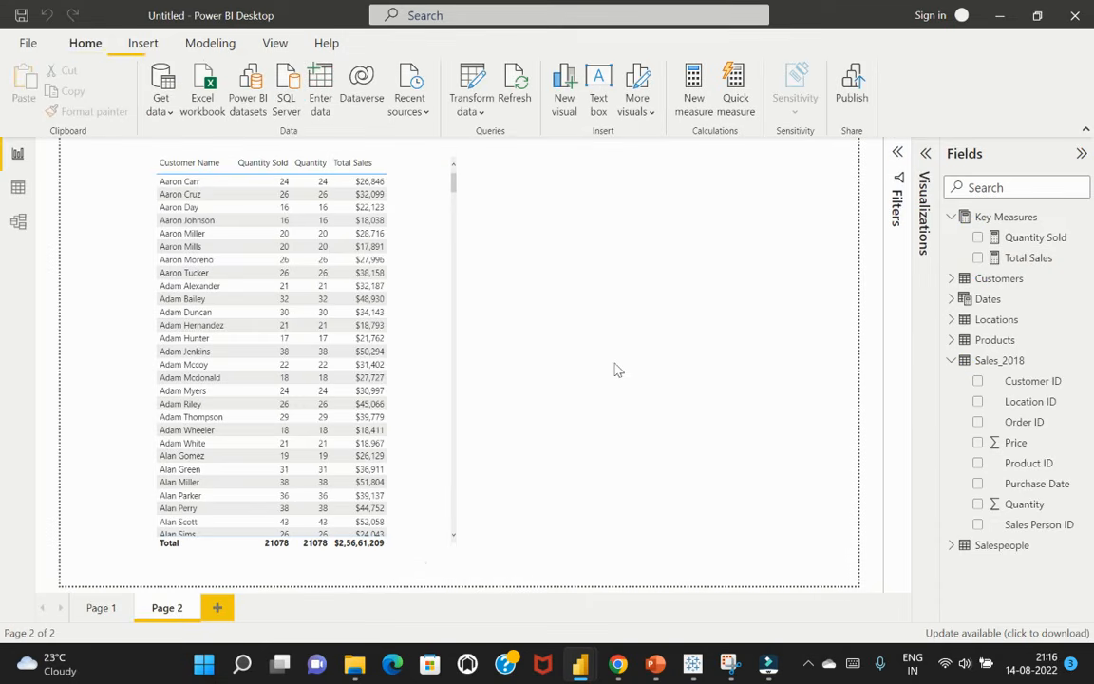
# Create a new measure named Total Transactions in the Key Measures table, leaving its formula empty
pyautogui.click(421, 215)
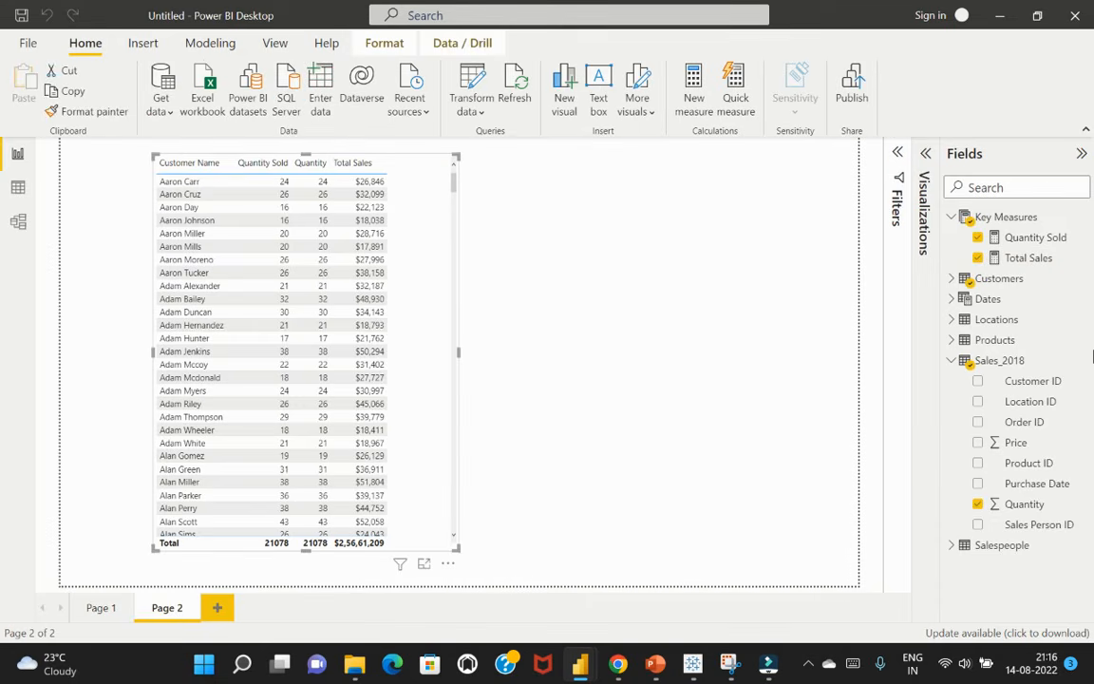
pyautogui.click(1037, 222)
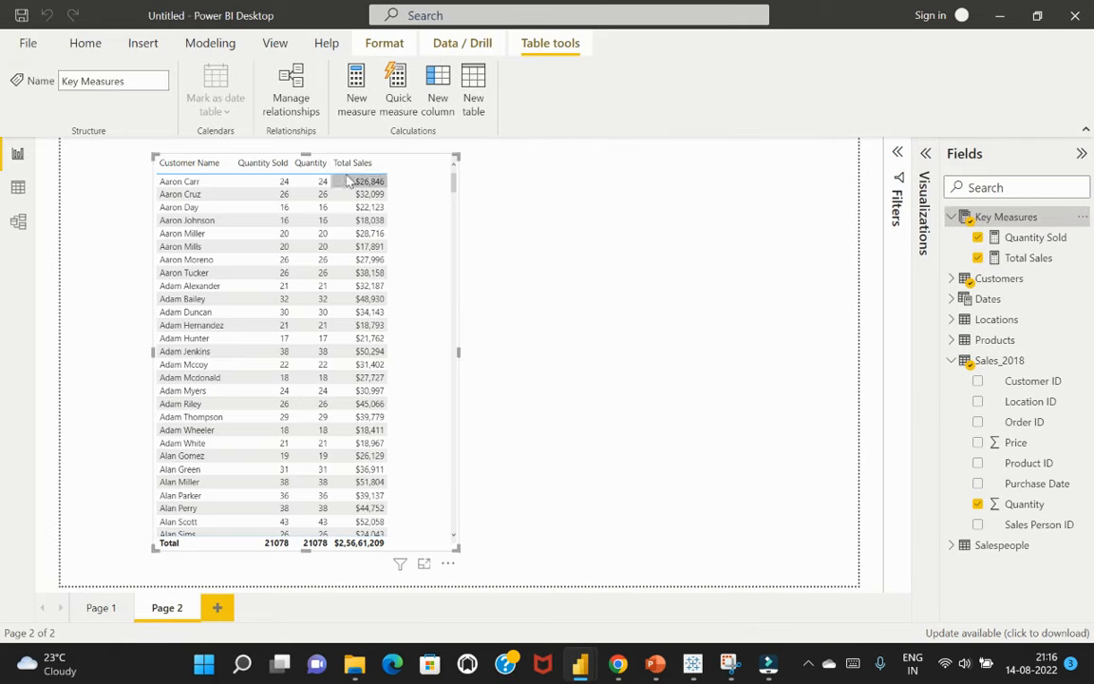
pyautogui.click(356, 95)
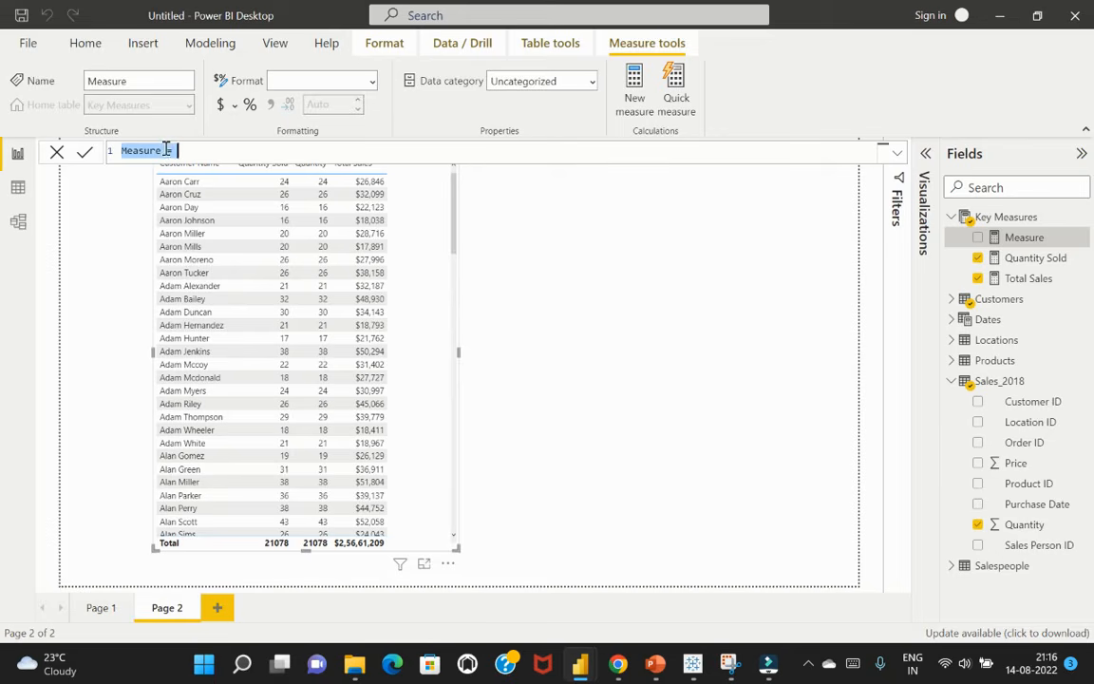
pyautogui.click(163, 150)
pyautogui.moveTo(161, 150); pyautogui.dragTo(146, 150)
pyautogui.doubleClick(146, 149)
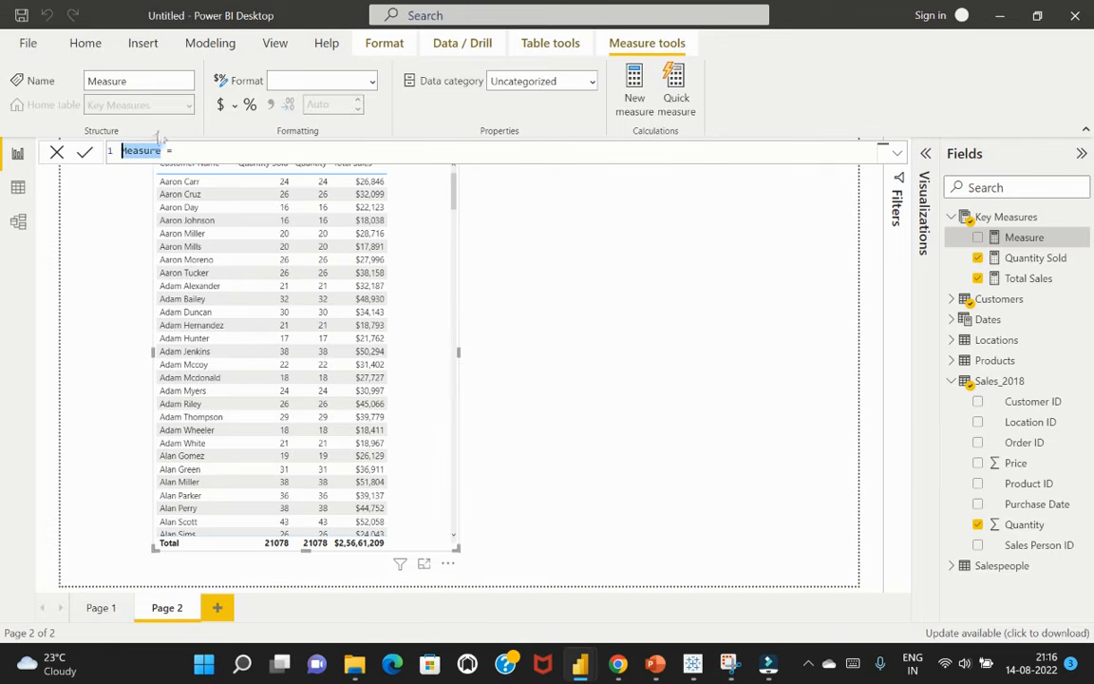
pyautogui.write('Total')
pyautogui.write(' Transact')
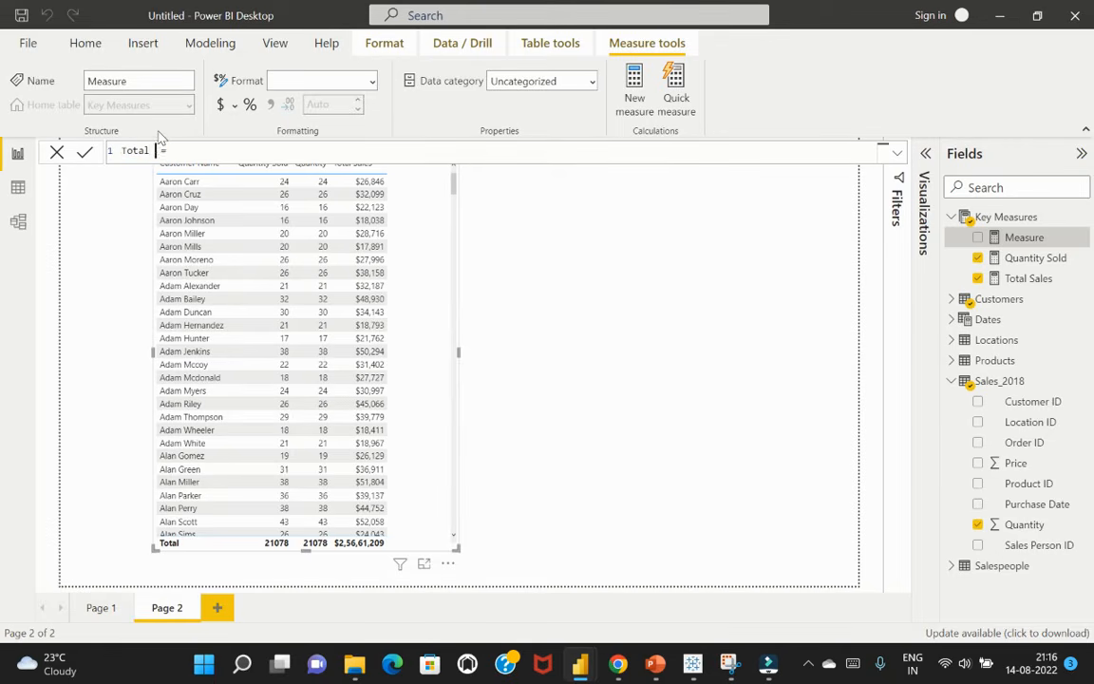
pyautogui.write('ions')
pyautogui.write('co')
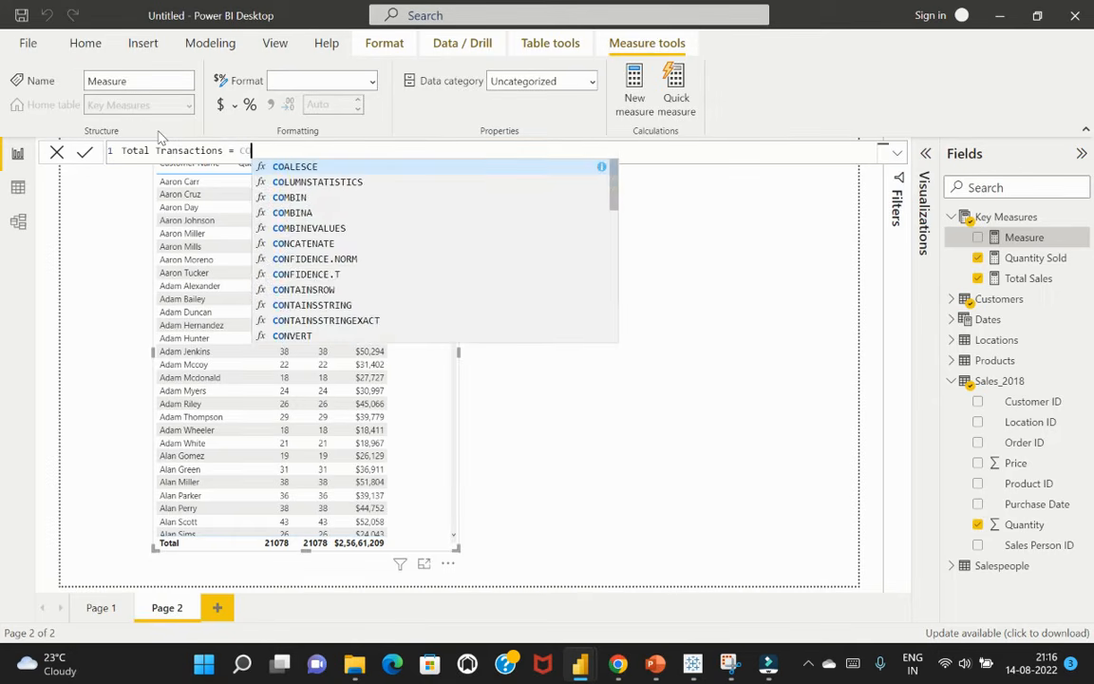
pyautogui.press('BackSpace')
pyautogui.press('BackSpace')
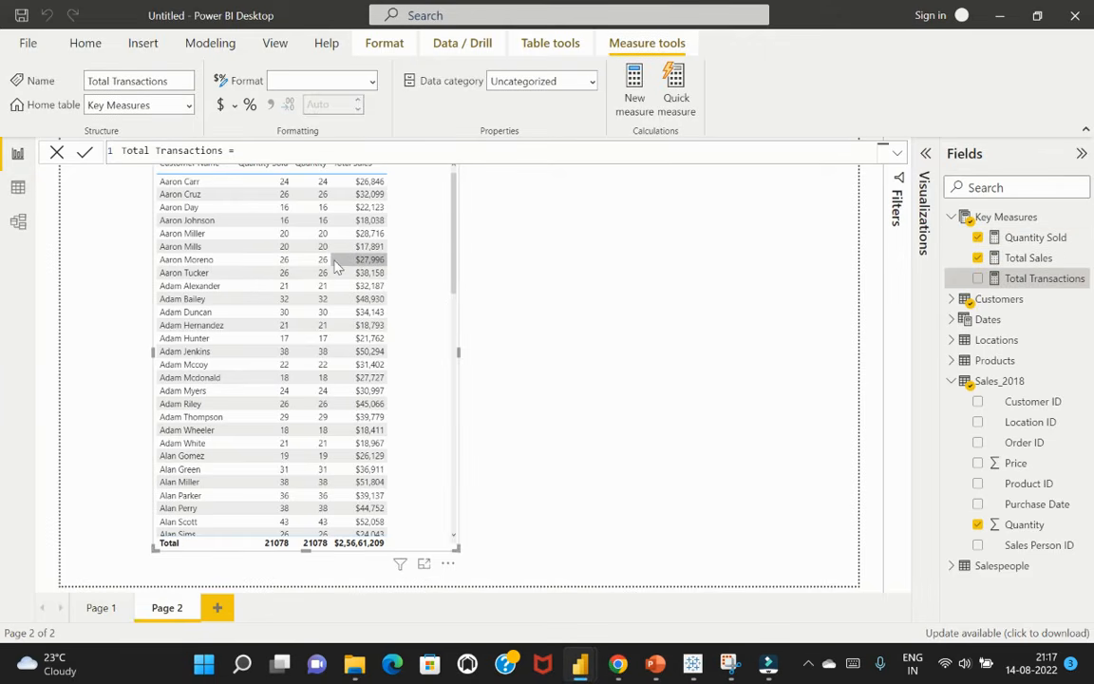
# Examine the rows of the Sales_2018 table in the data view, then return to the report page
pyautogui.click(17, 187)
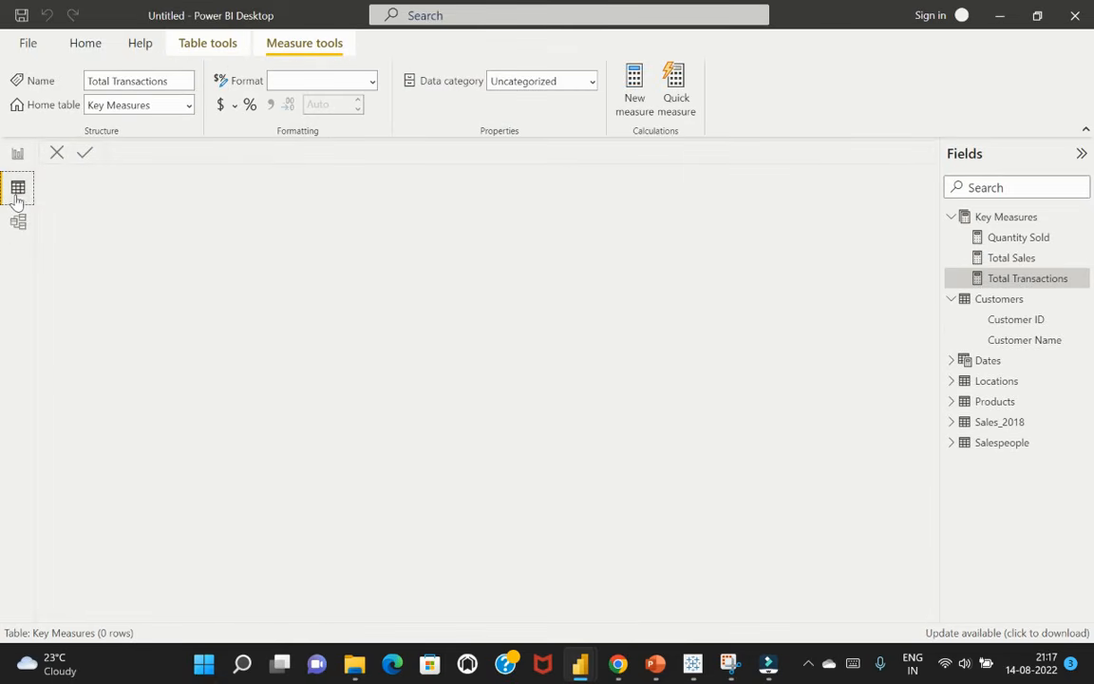
pyautogui.click(1002, 422)
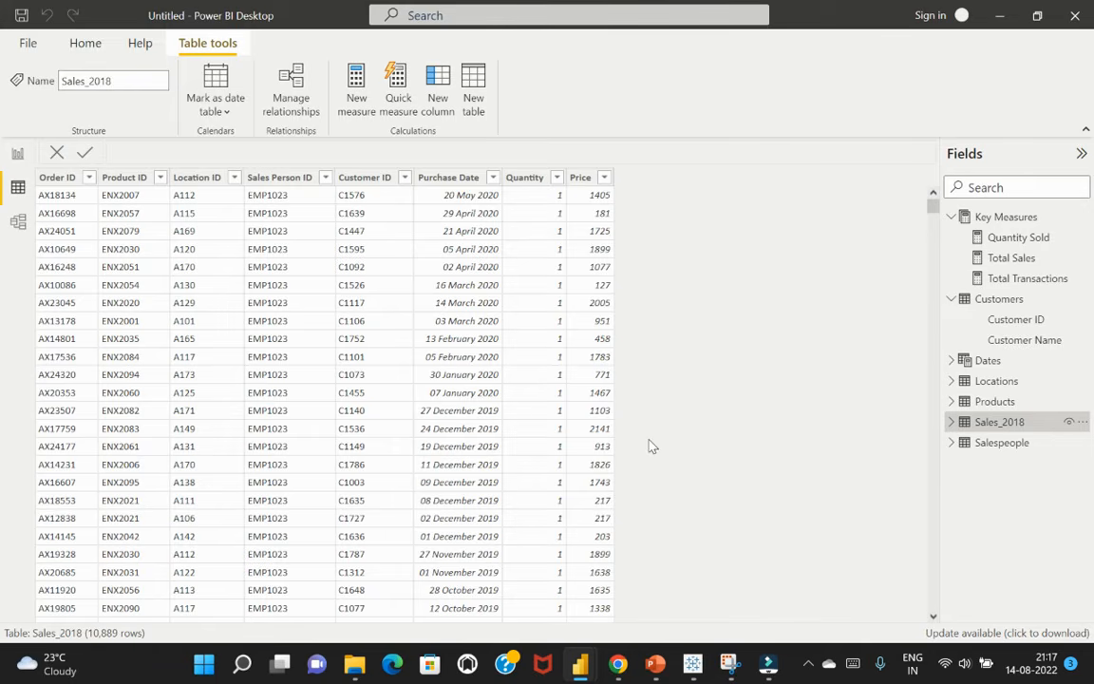
pyautogui.click(17, 152)
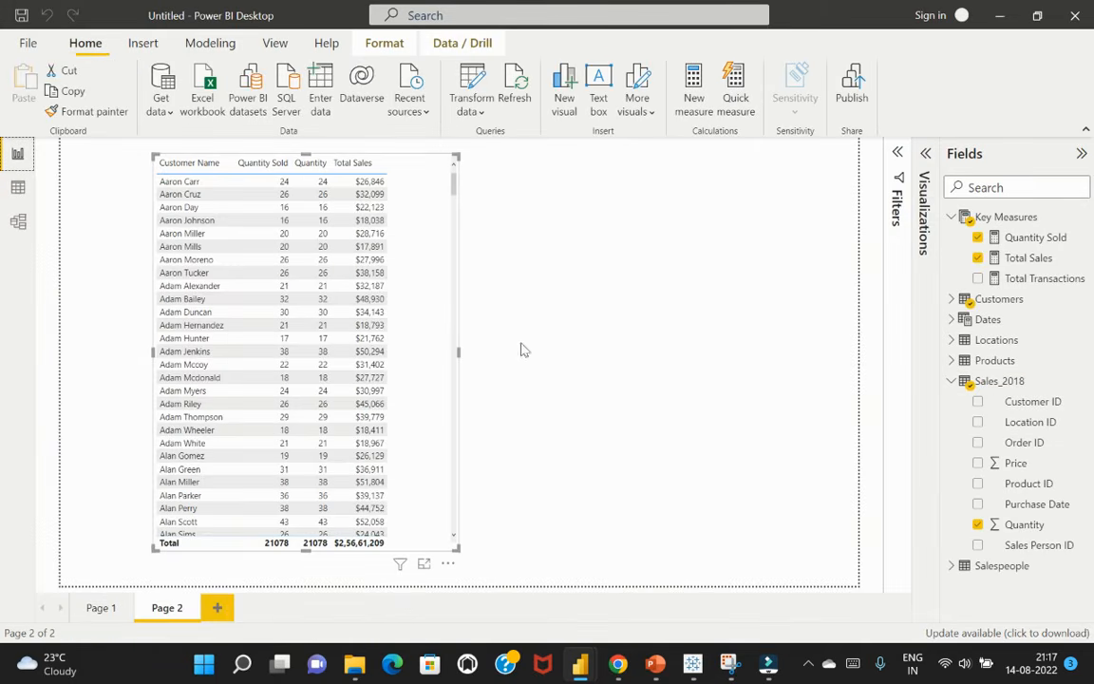
# Complete the Total Transactions measure with the formula COUNTROWS(Sales_2018) and commit it
pyautogui.click(1033, 278)
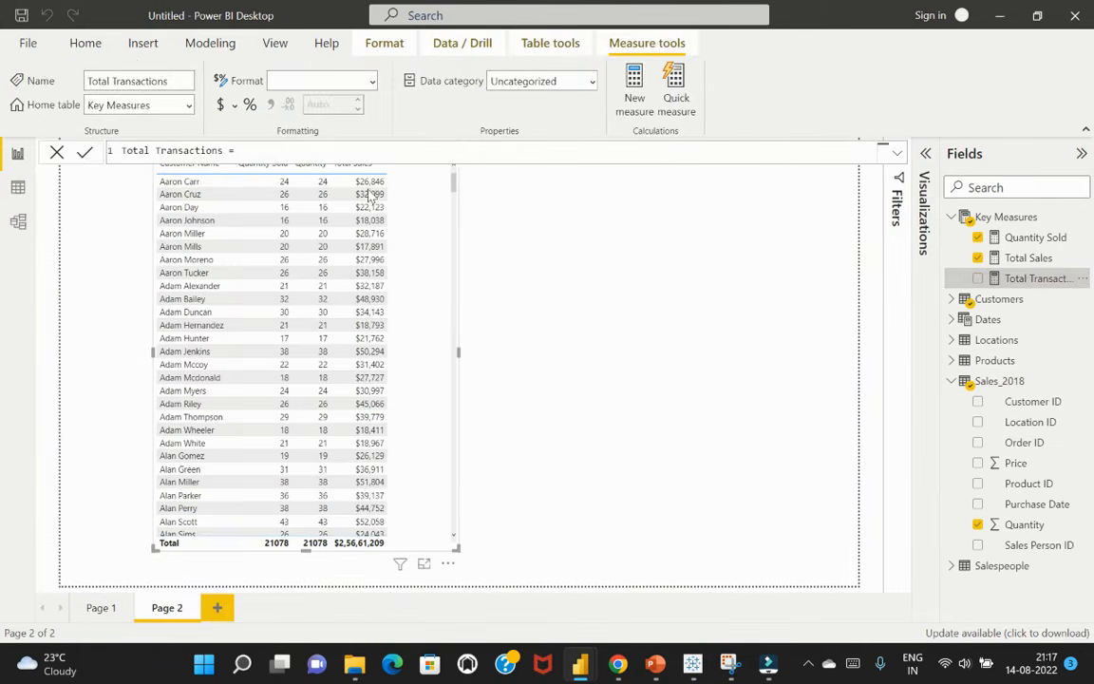
pyautogui.click(320, 149)
pyautogui.write('COUNTROWS')
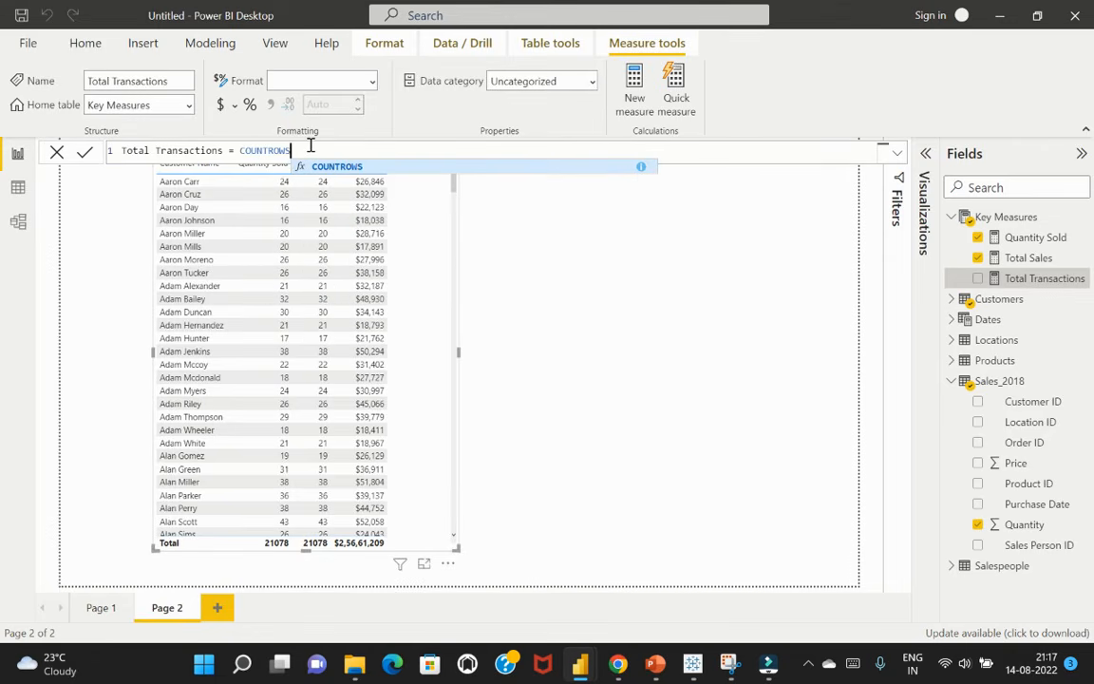
pyautogui.write('(')
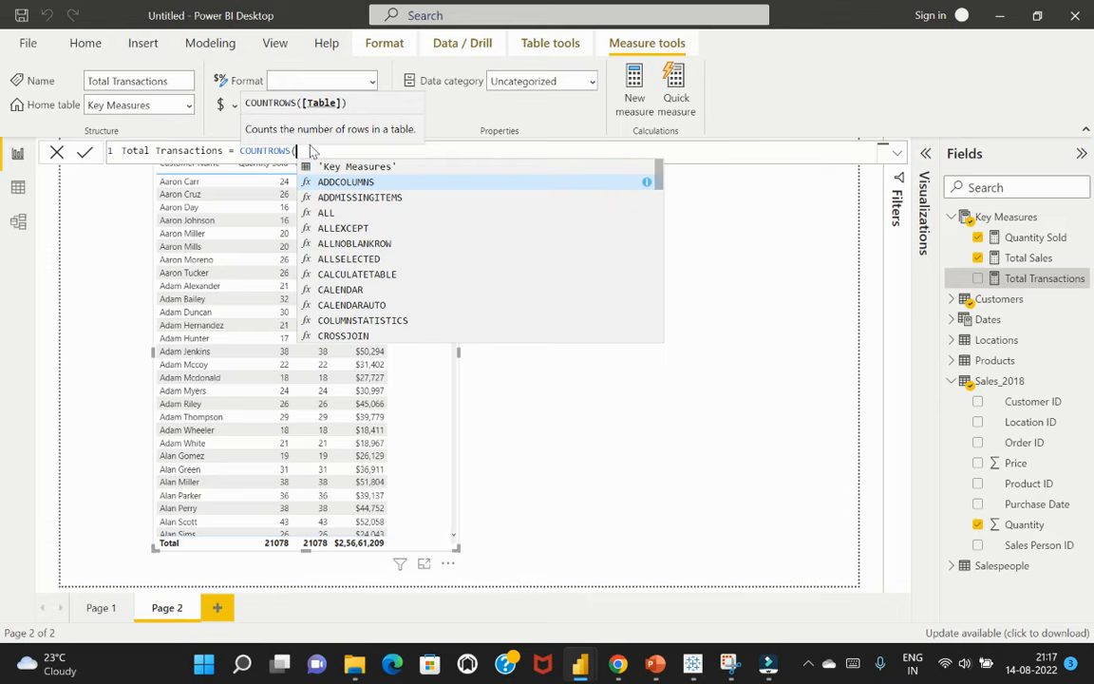
pyautogui.write('Sales_2018')
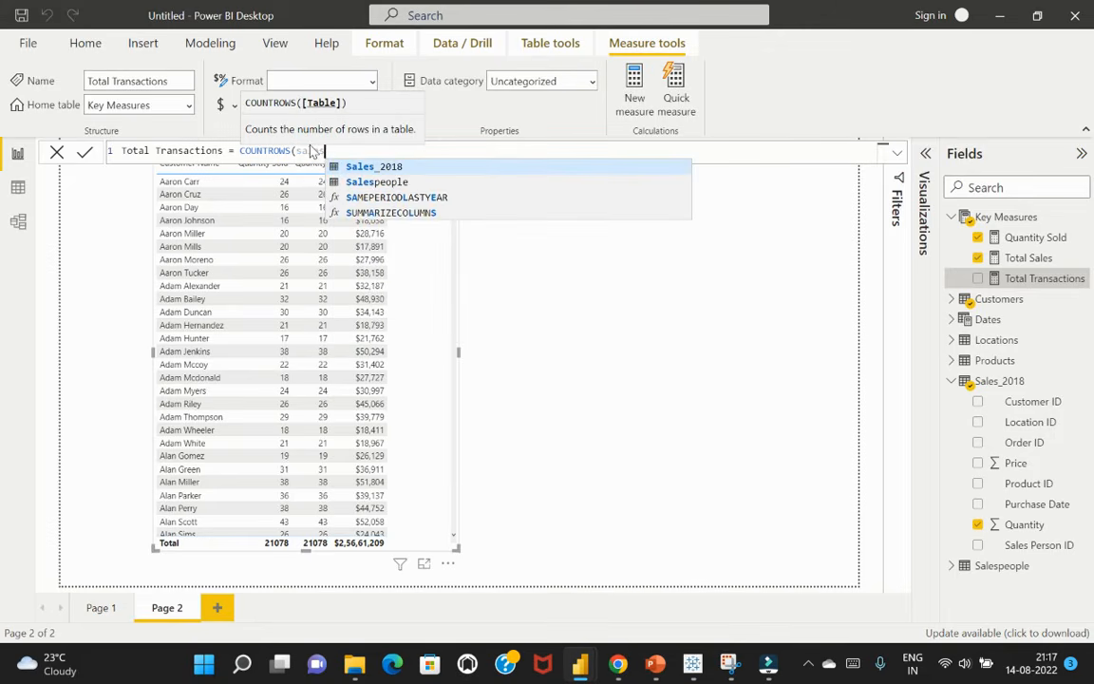
pyautogui.write(')')
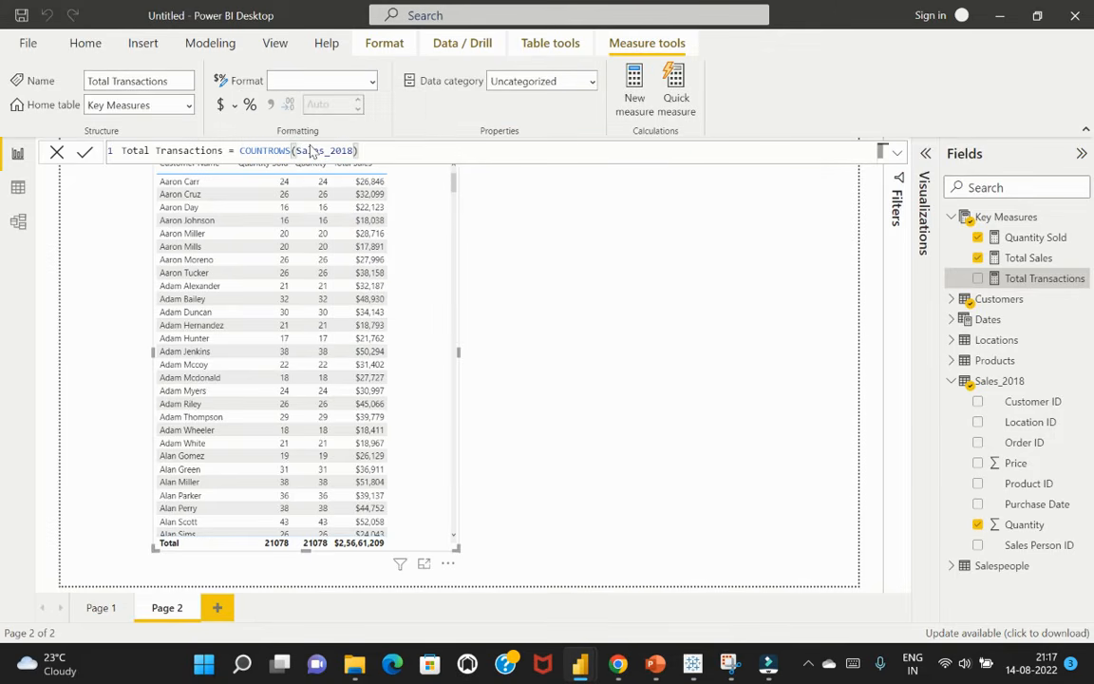
pyautogui.press('Return')
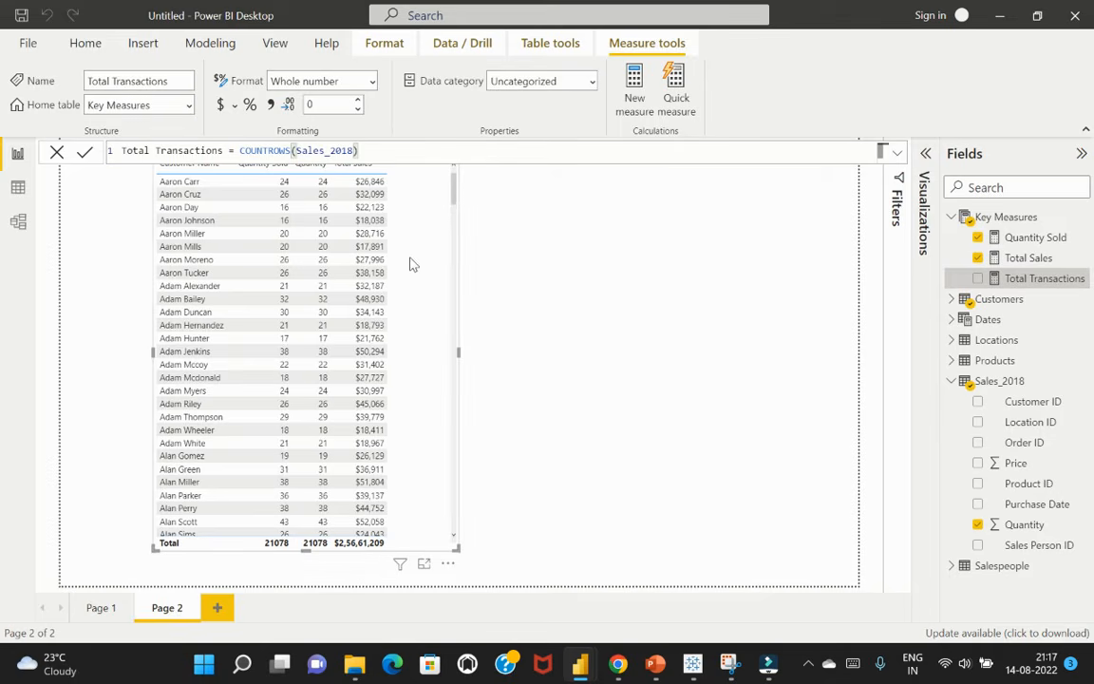
# Add the Total Transactions measure to the customer table visual and widen the visual to fit the new column
pyautogui.click(979, 279)
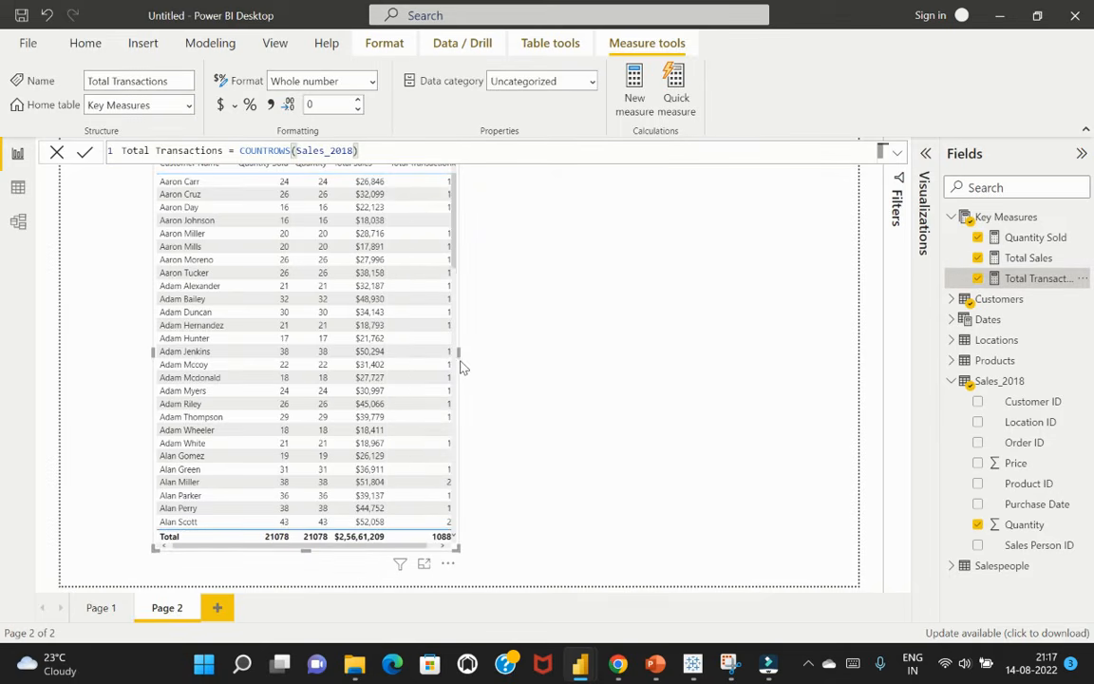
pyautogui.moveTo(458, 352); pyautogui.dragTo(530, 356)
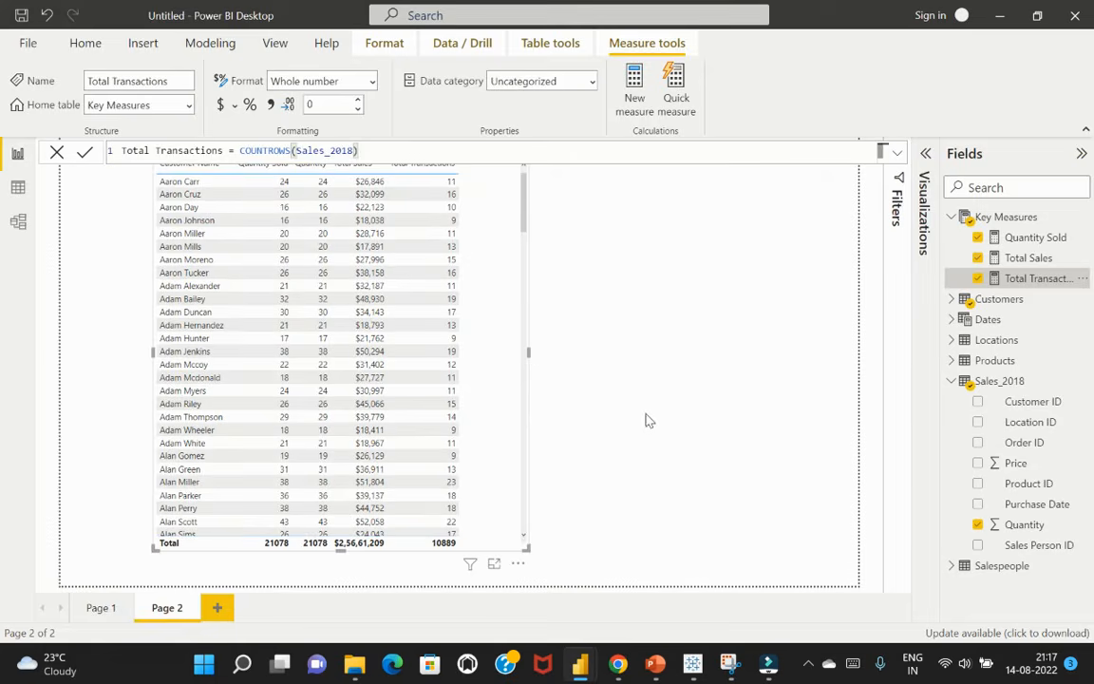
pyautogui.click(702, 289)
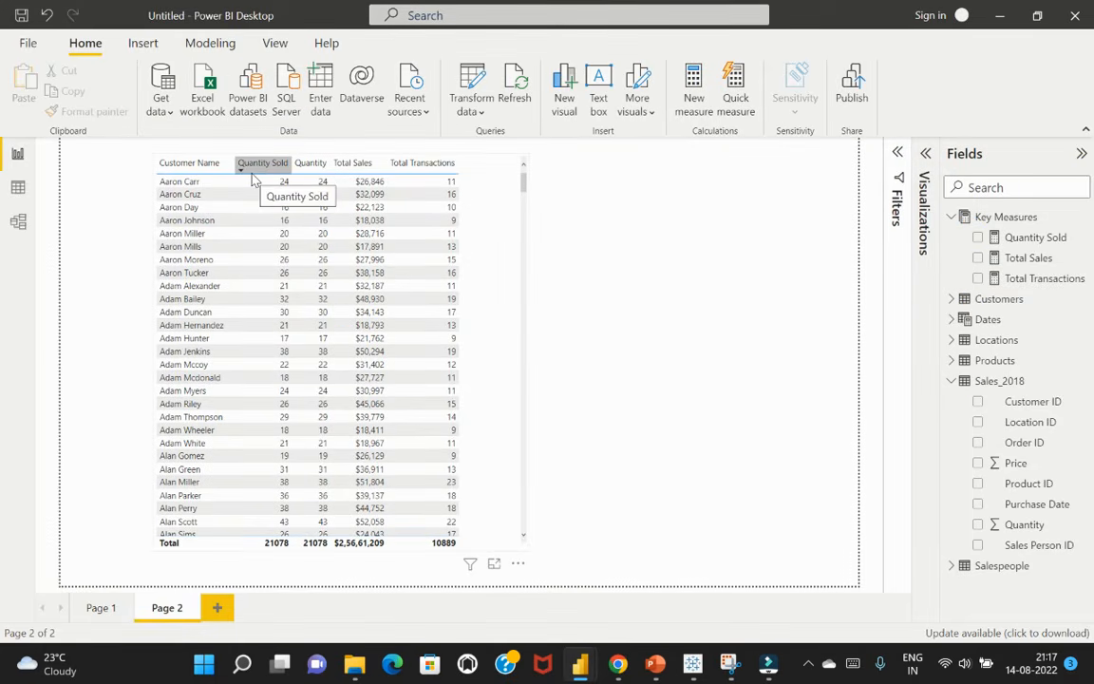
# Remove the Quantity column from the customer table visual and move Quantity Sold to the last position, after Total Transactions
pyautogui.click(503, 197)
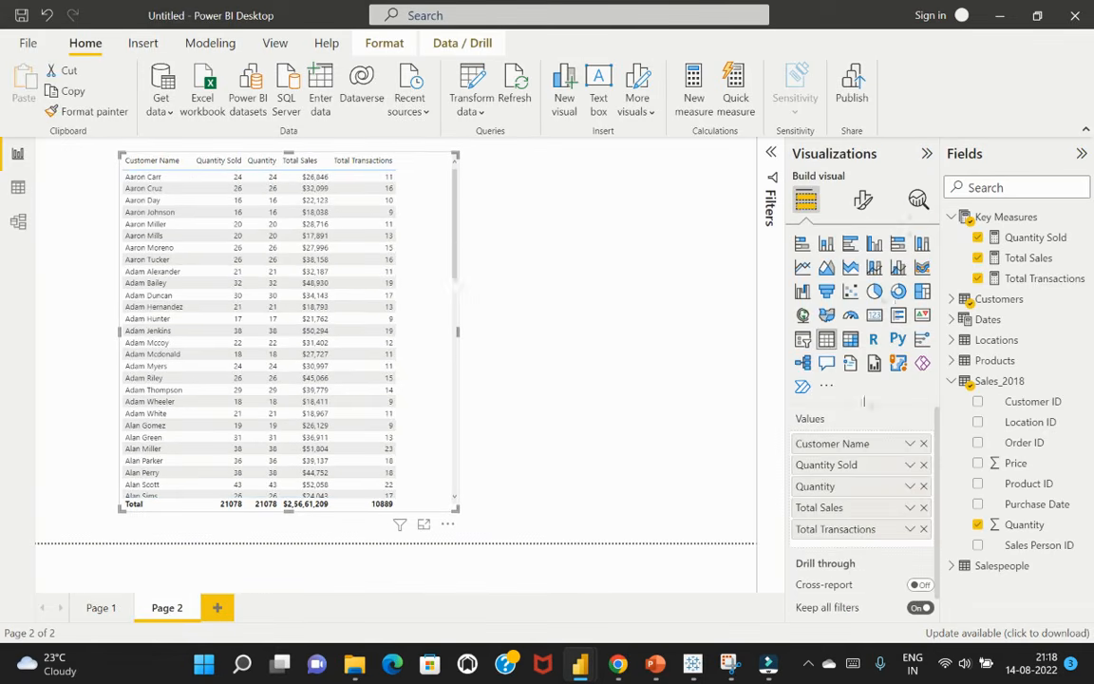
pyautogui.click(923, 486)
pyautogui.click(681, 291)
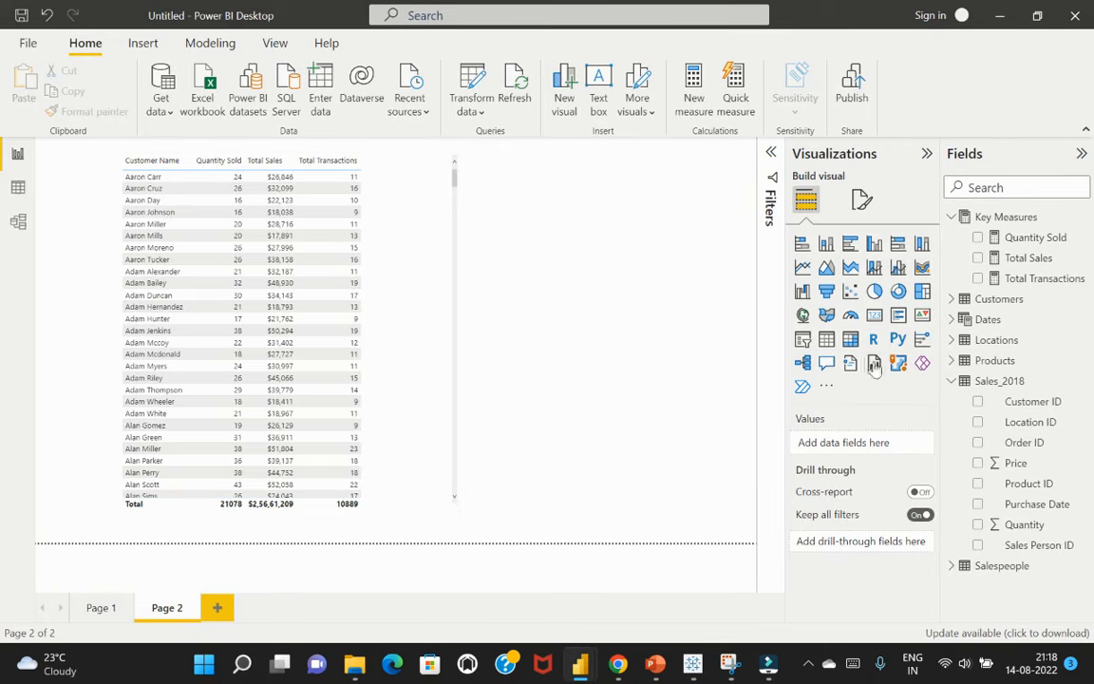
pyautogui.click(370, 178)
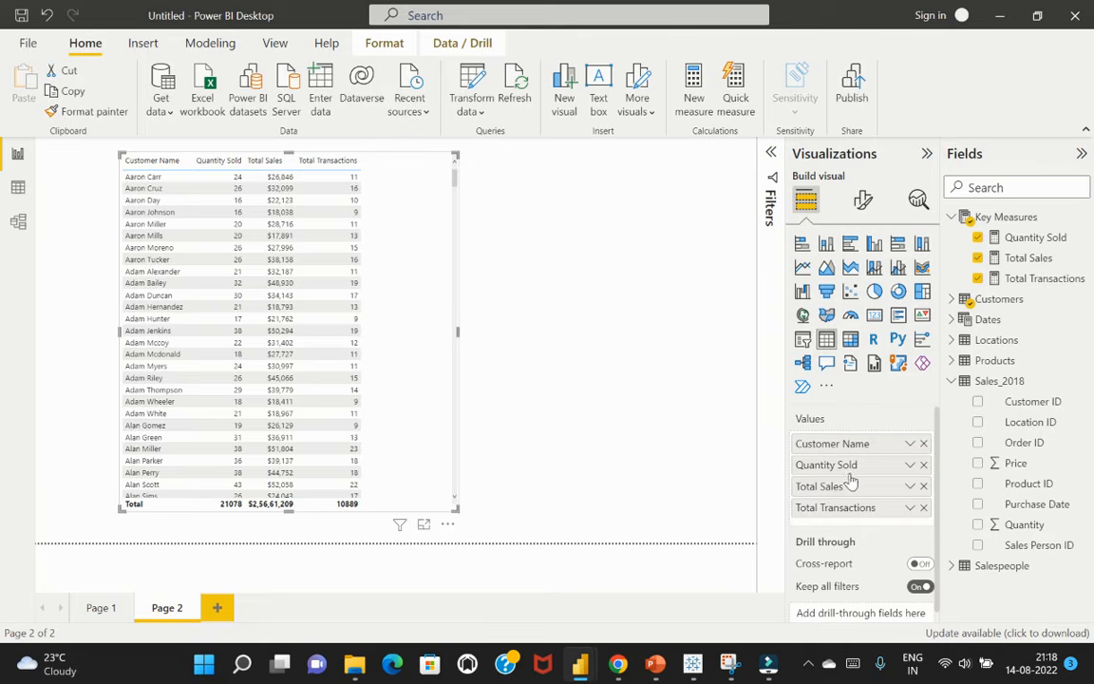
pyautogui.moveTo(861, 474); pyautogui.dragTo(866, 533)
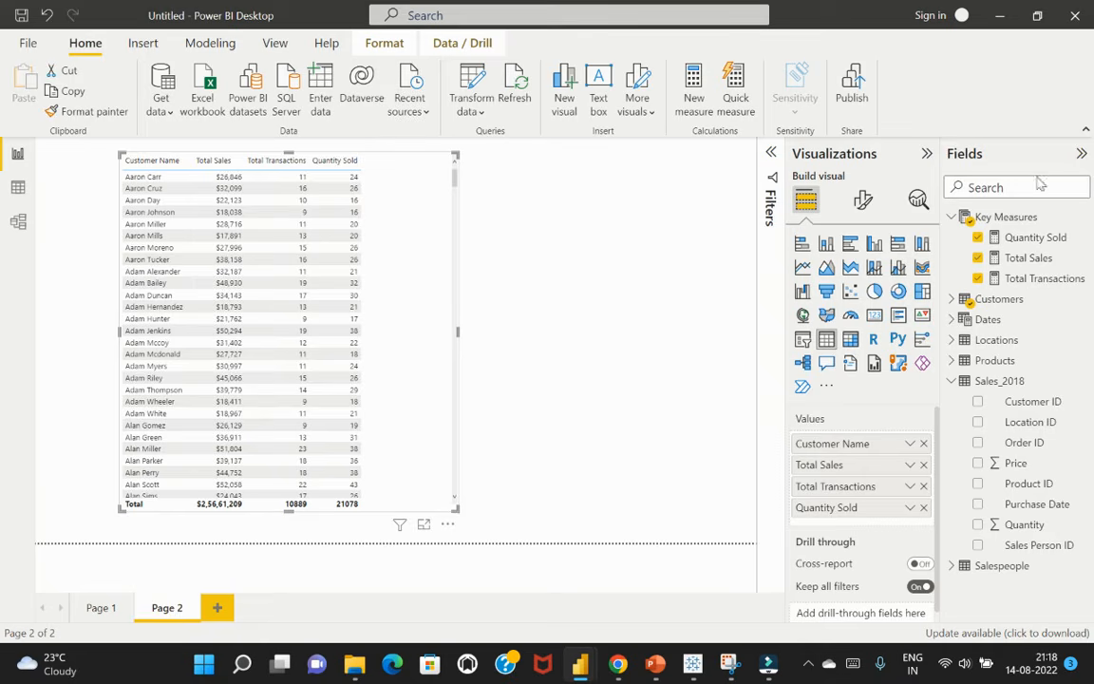
pyautogui.click(926, 153)
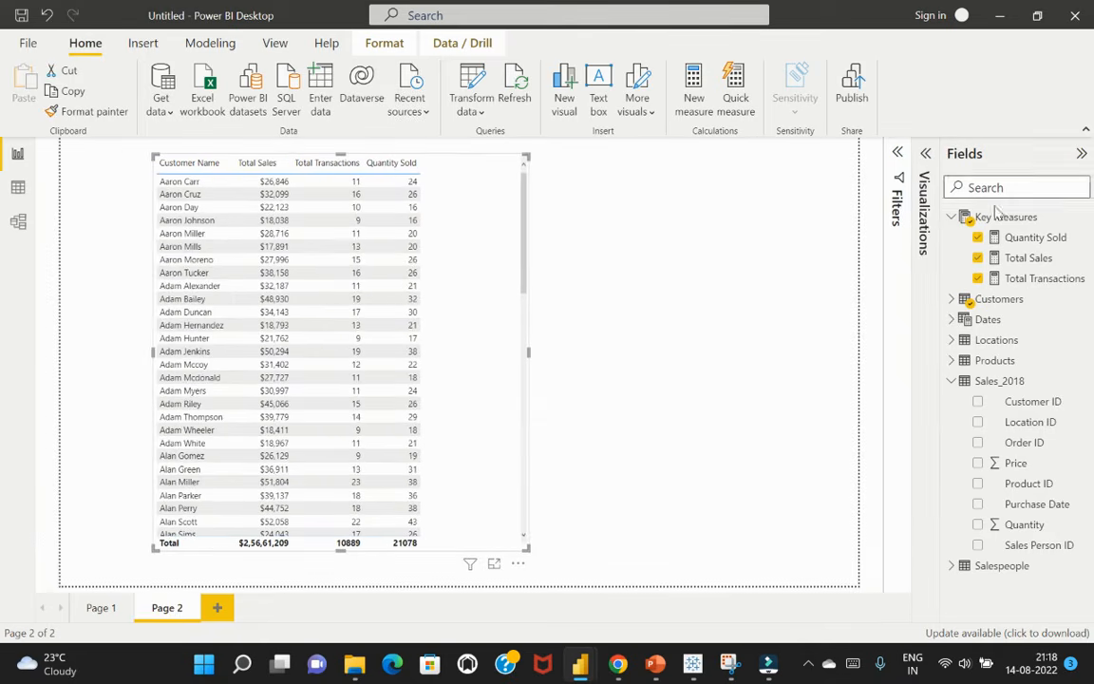
# Create a new measure named Total Costs and start its formula with SUMX over the Sales_2018 table
pyautogui.click(694, 95)
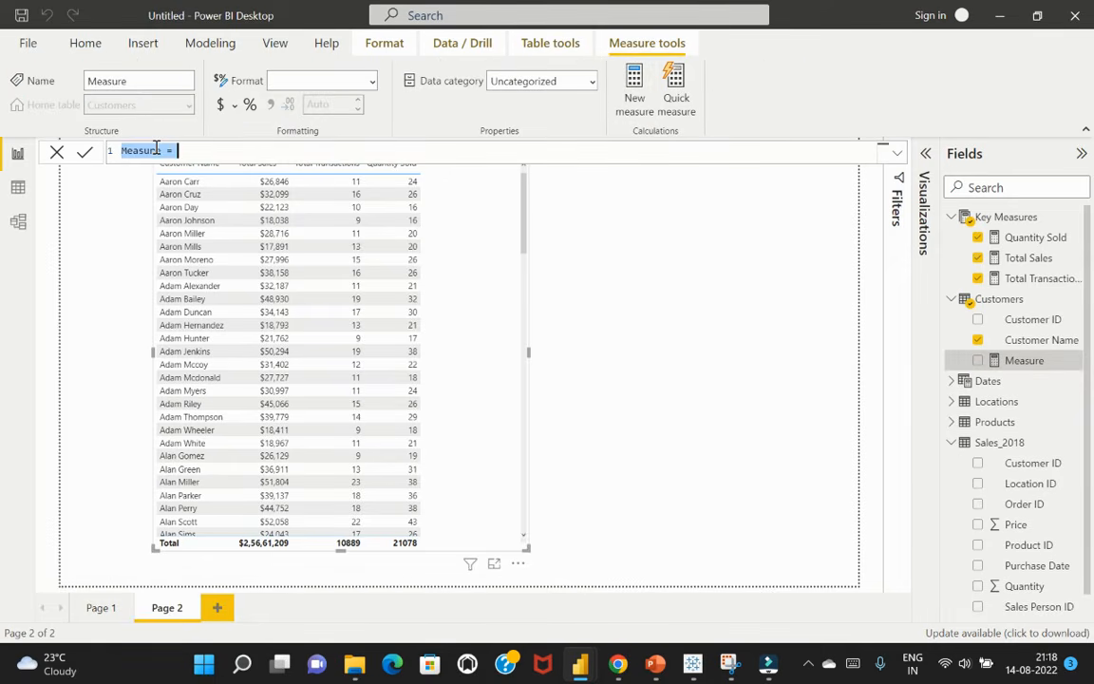
pyautogui.moveTo(161, 150); pyautogui.dragTo(111, 150)
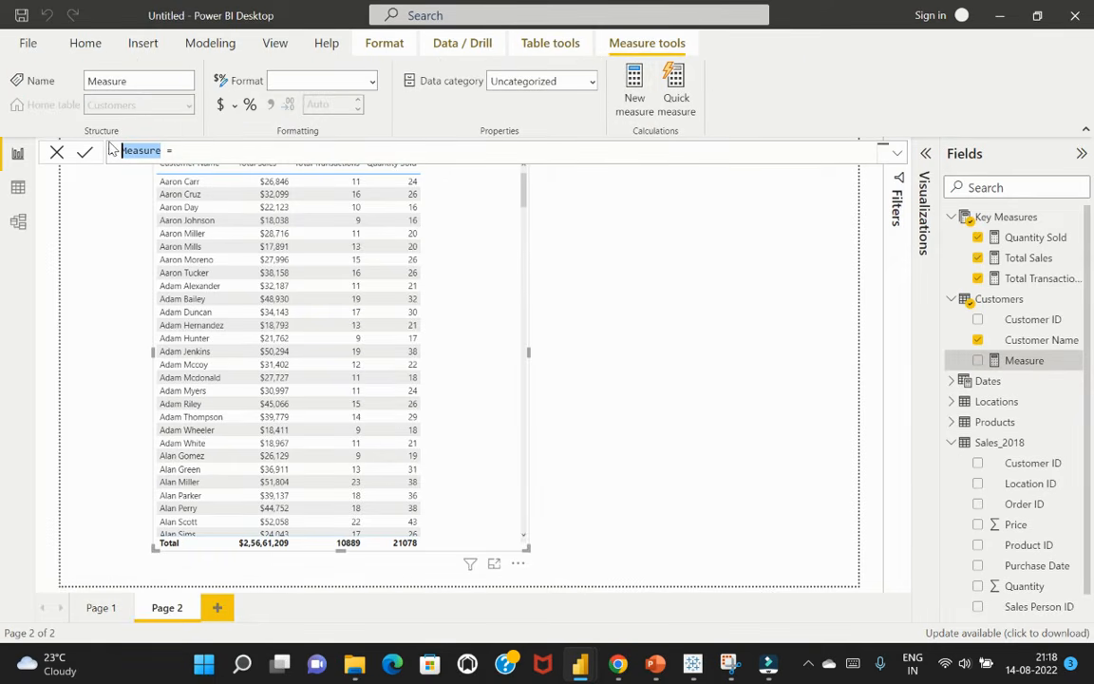
pyautogui.write('Total ')
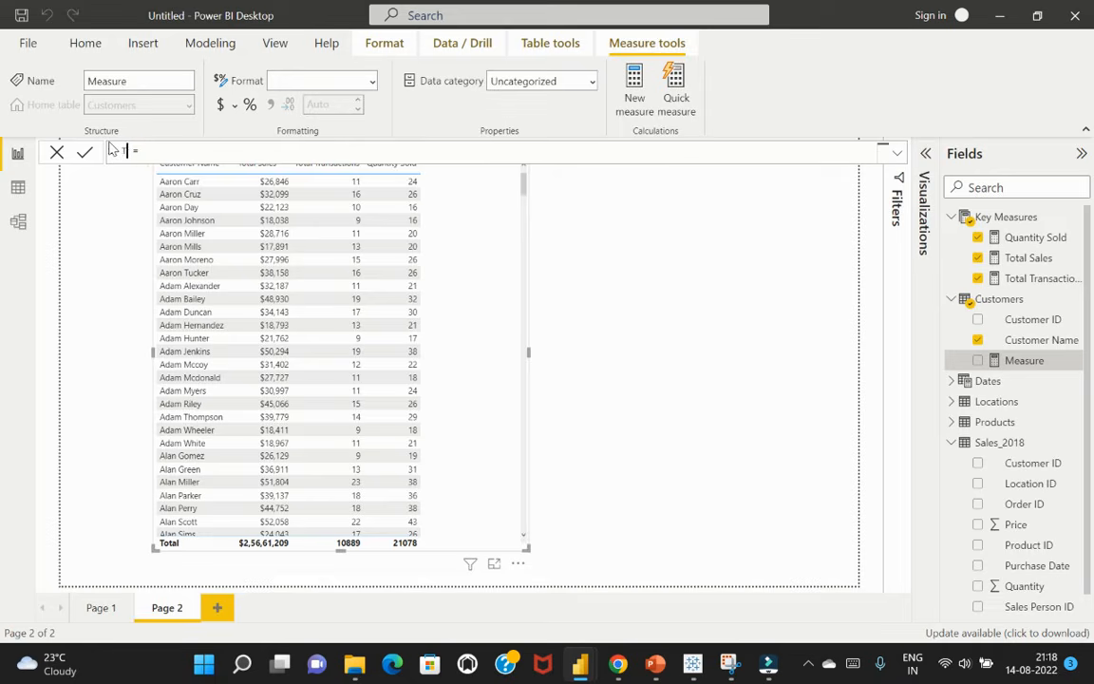
pyautogui.write('Costs')
pyautogui.press('End')
pyautogui.write('SUMX(')
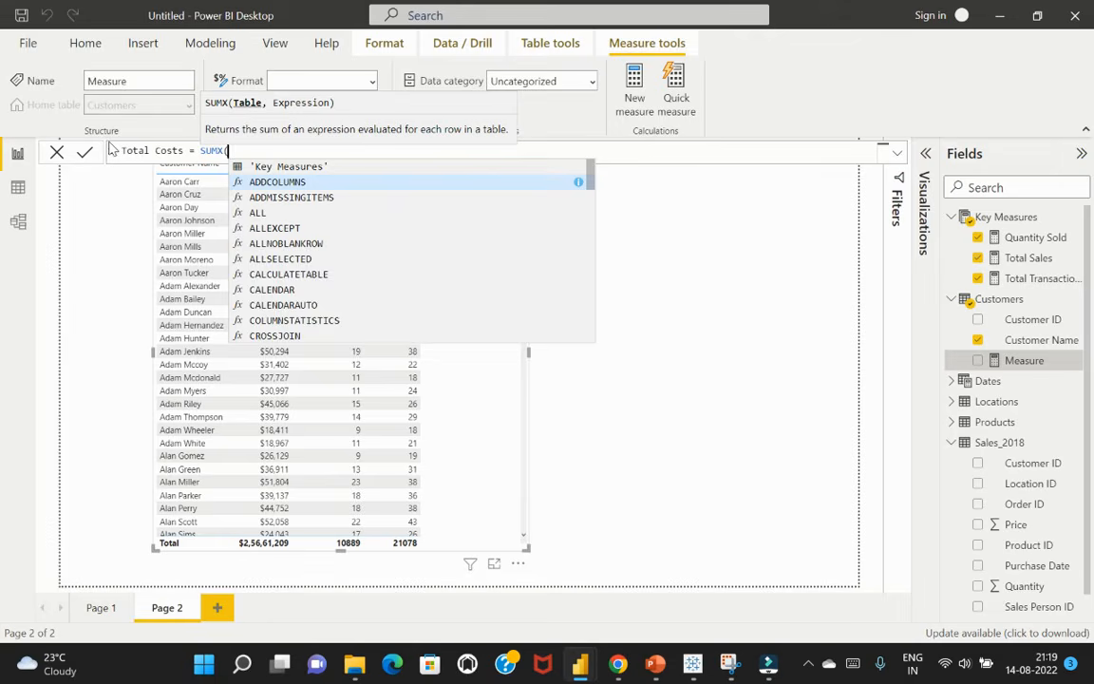
pyautogui.write('sales')
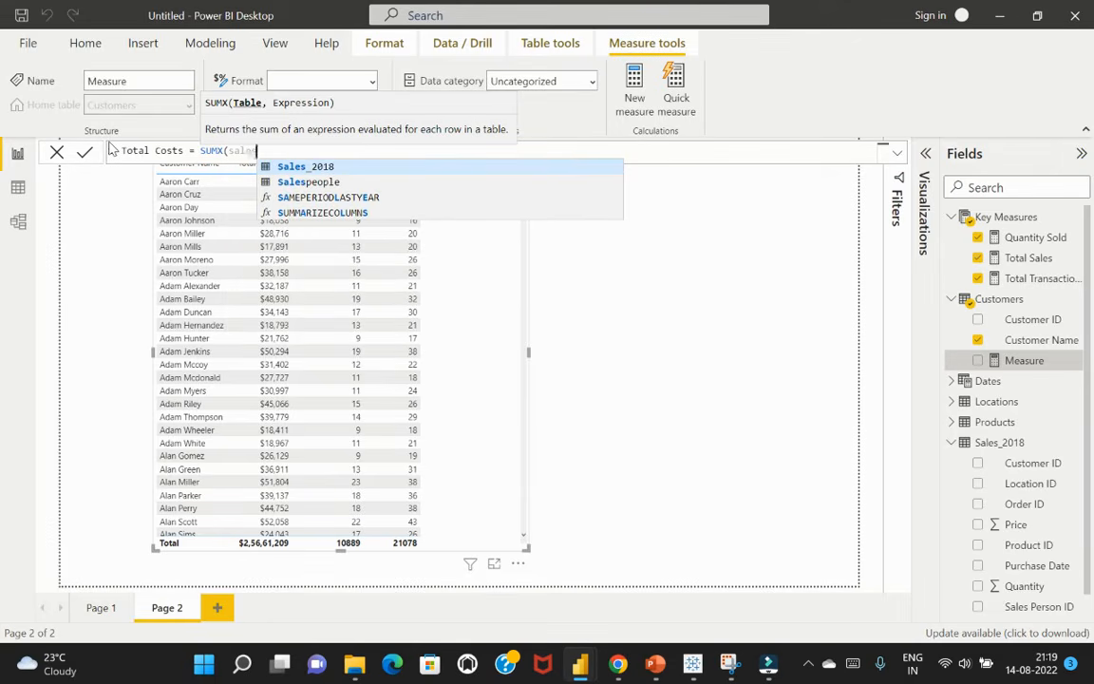
pyautogui.press('Tab')
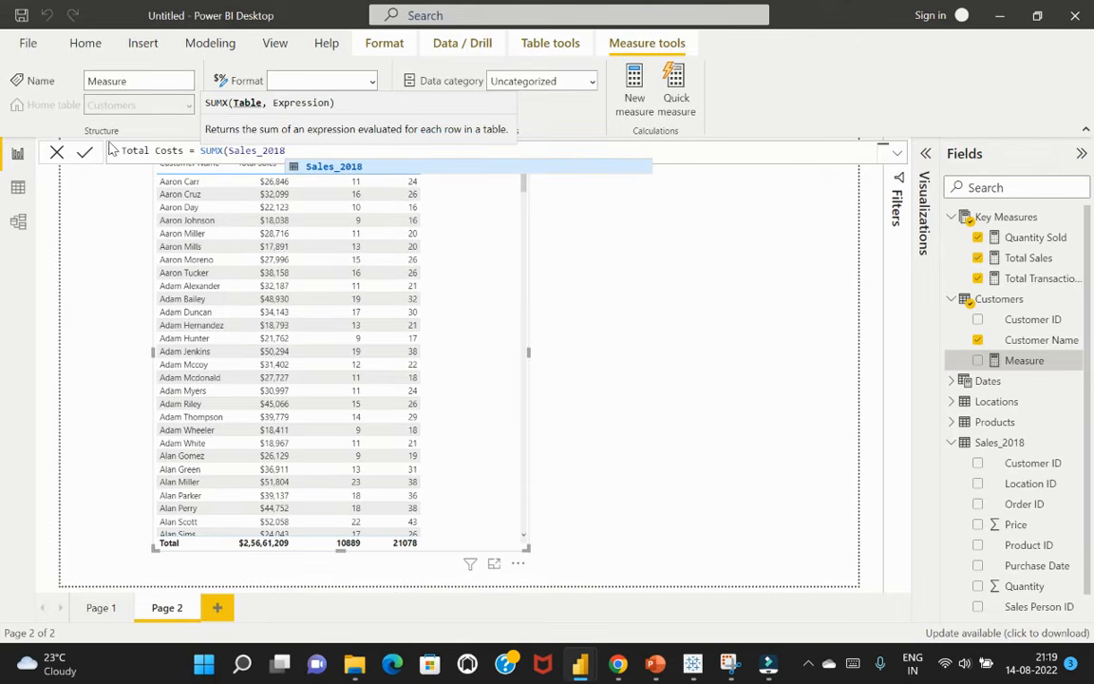
pyautogui.write(',')
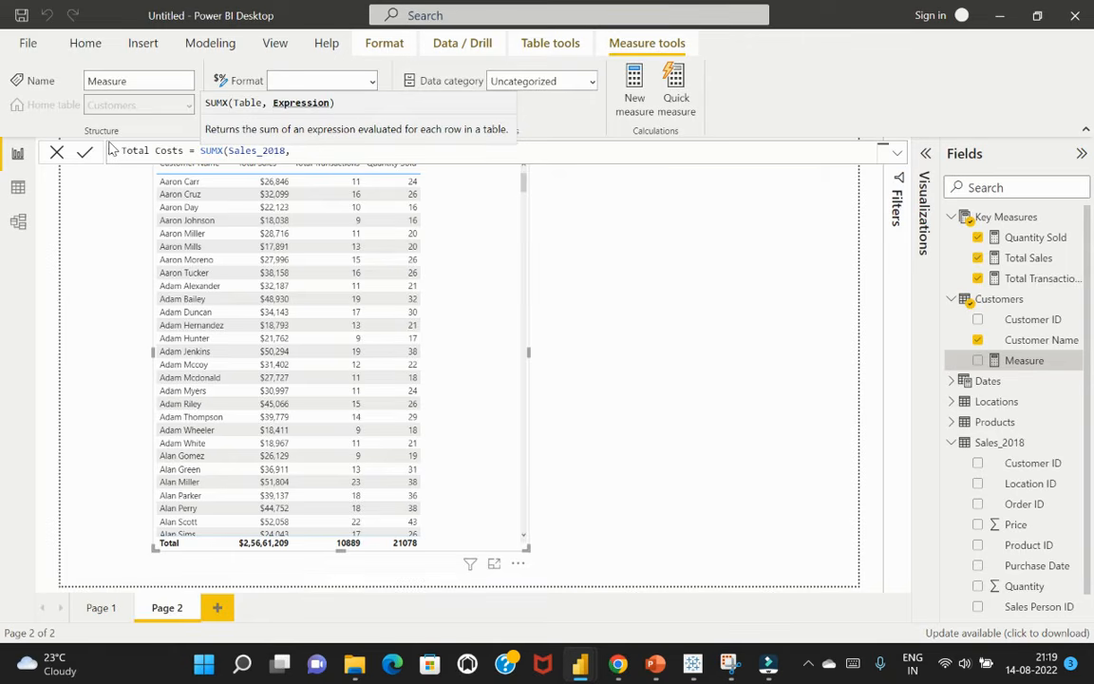
# Begin the SUMX expression of Total Costs with Sales_2018[Quantity] multiplied by a RELATED function
pyautogui.write('quant')
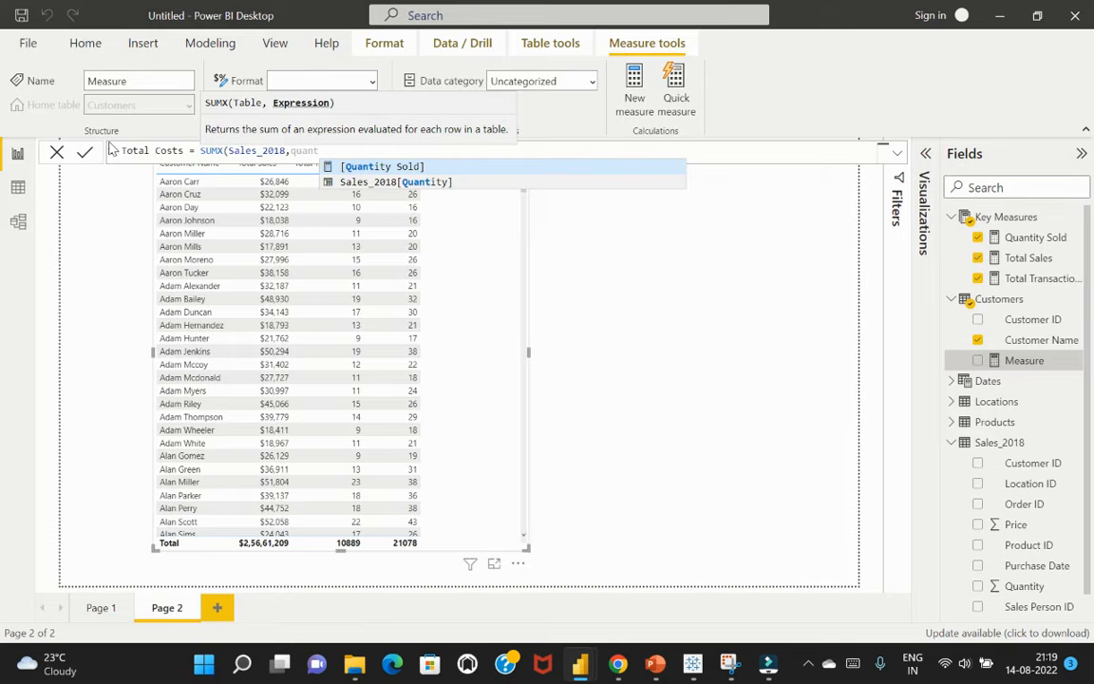
pyautogui.press('Down')
pyautogui.press('Tab')
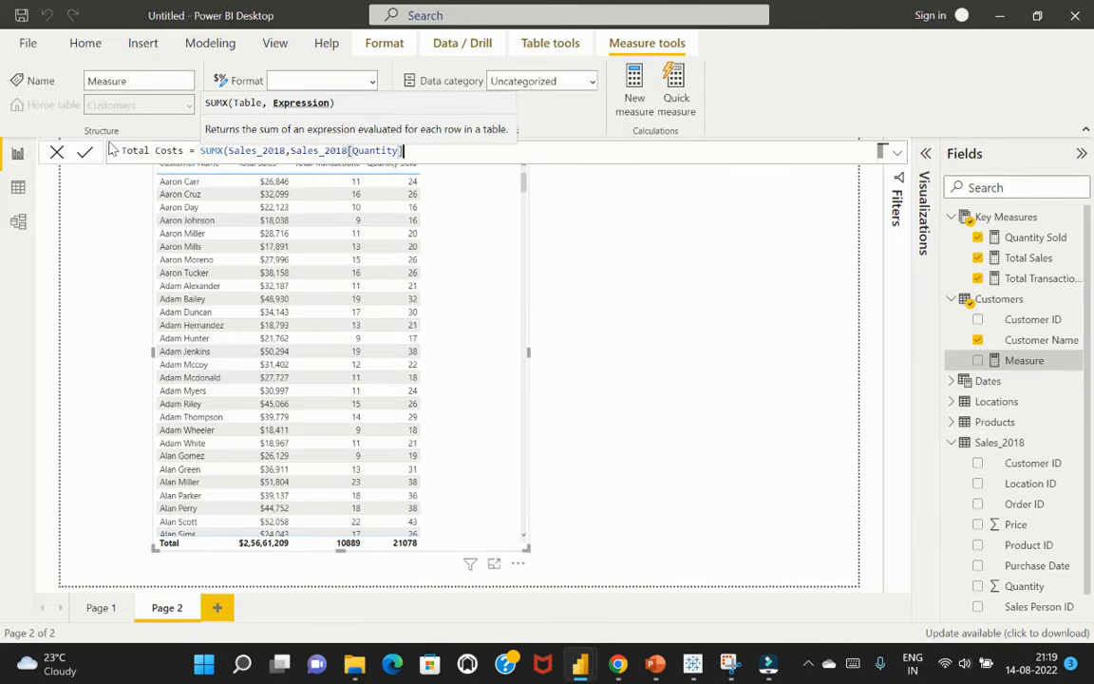
pyautogui.write('* related')
pyautogui.press('Tab')
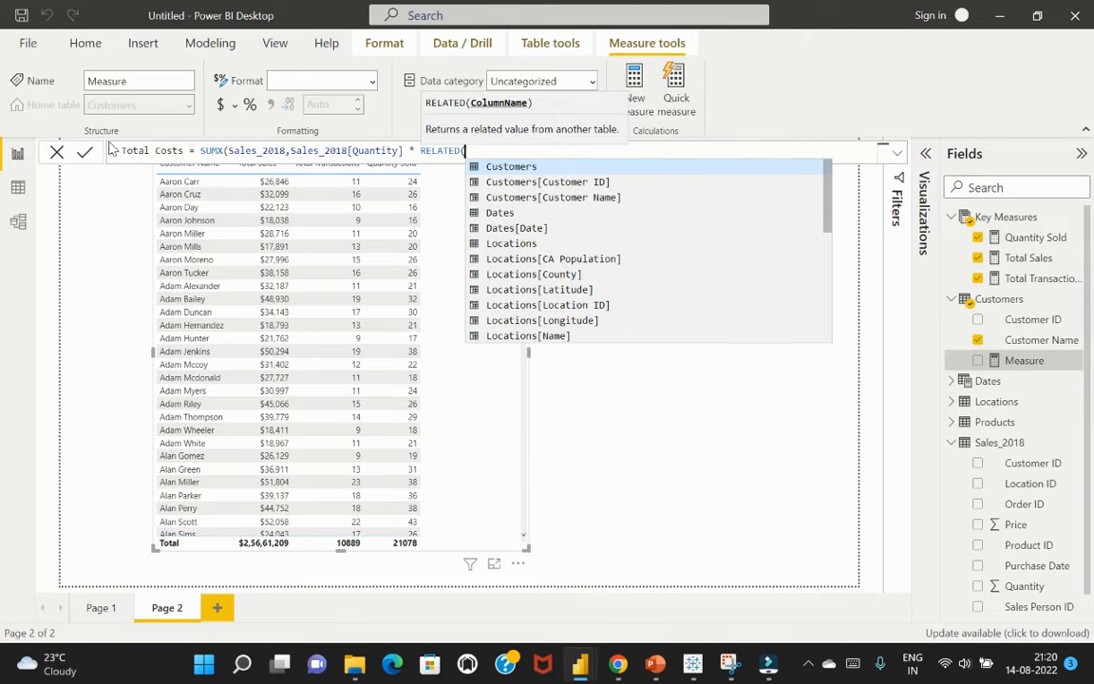
# Complete the Total Costs formula with Products[Product Cost] as the RELATED argument, close the parentheses and commit it
pyautogui.click(953, 423)
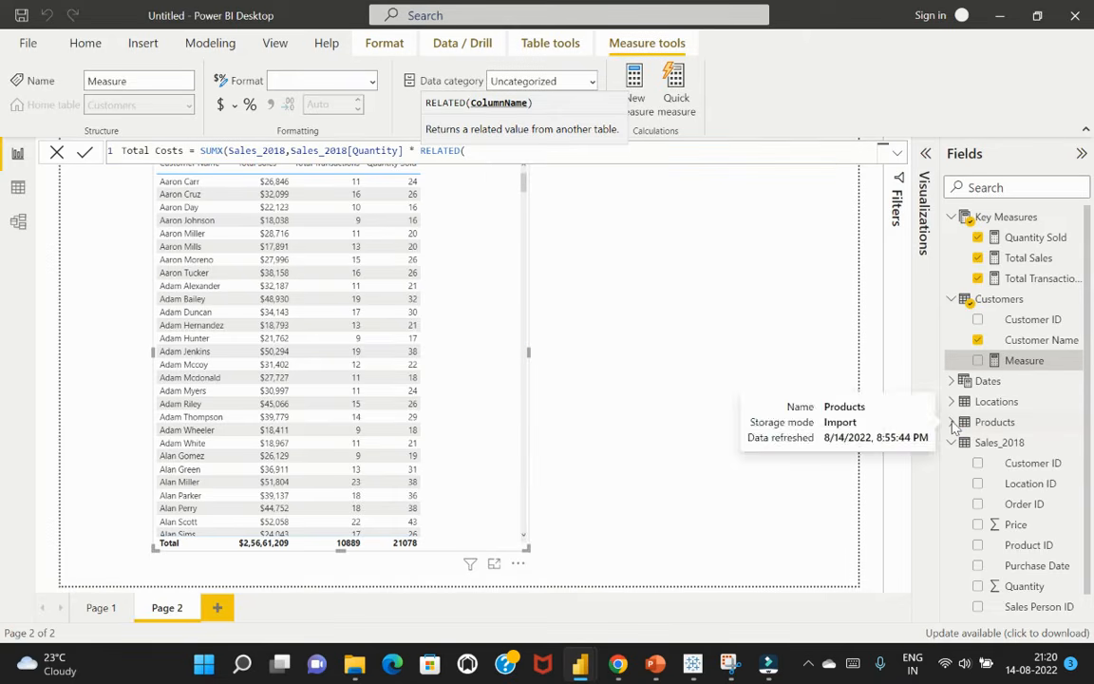
pyautogui.click(465, 151)
pyautogui.write('produc')
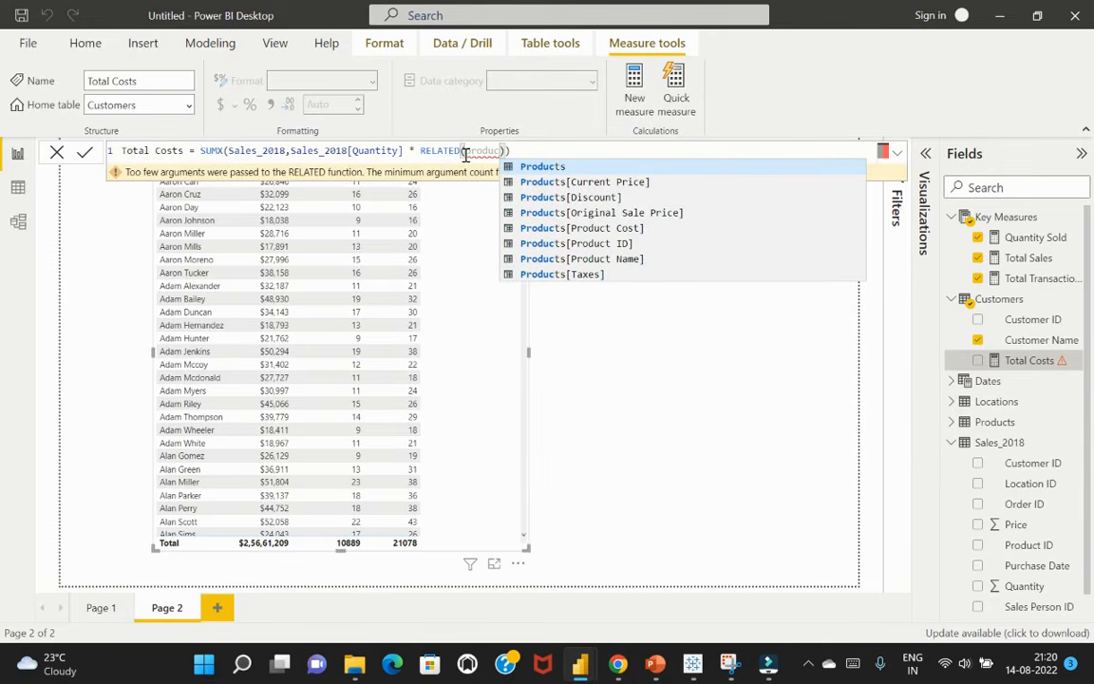
pyautogui.click(582, 228)
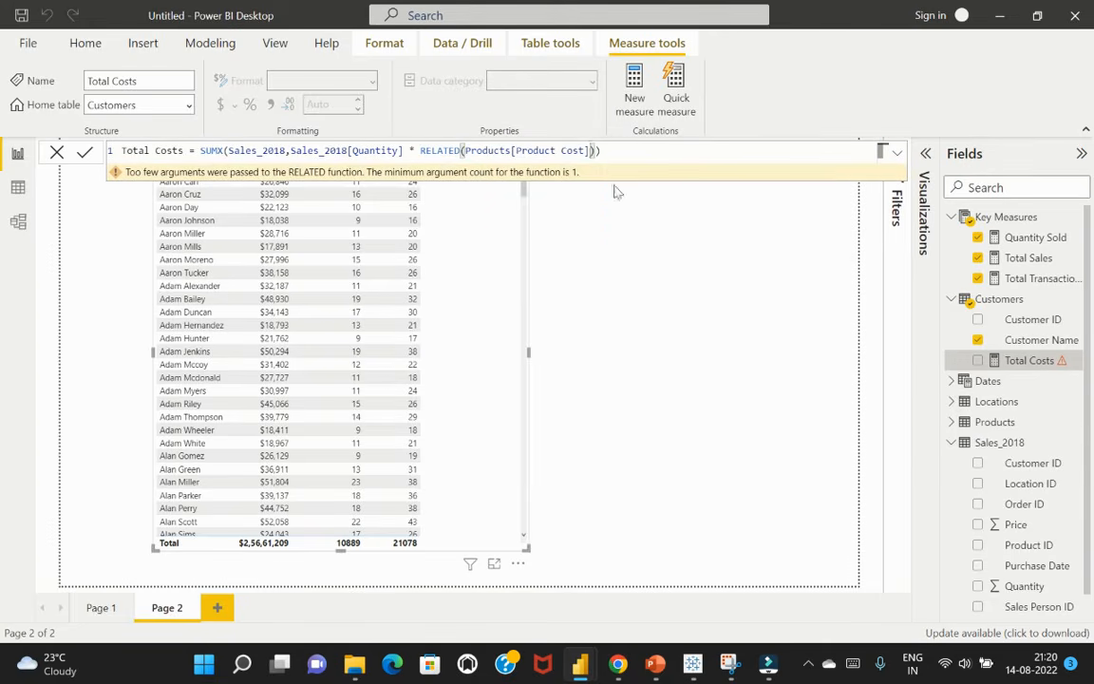
pyautogui.click(613, 152)
pyautogui.write(')')
pyautogui.press('Return')
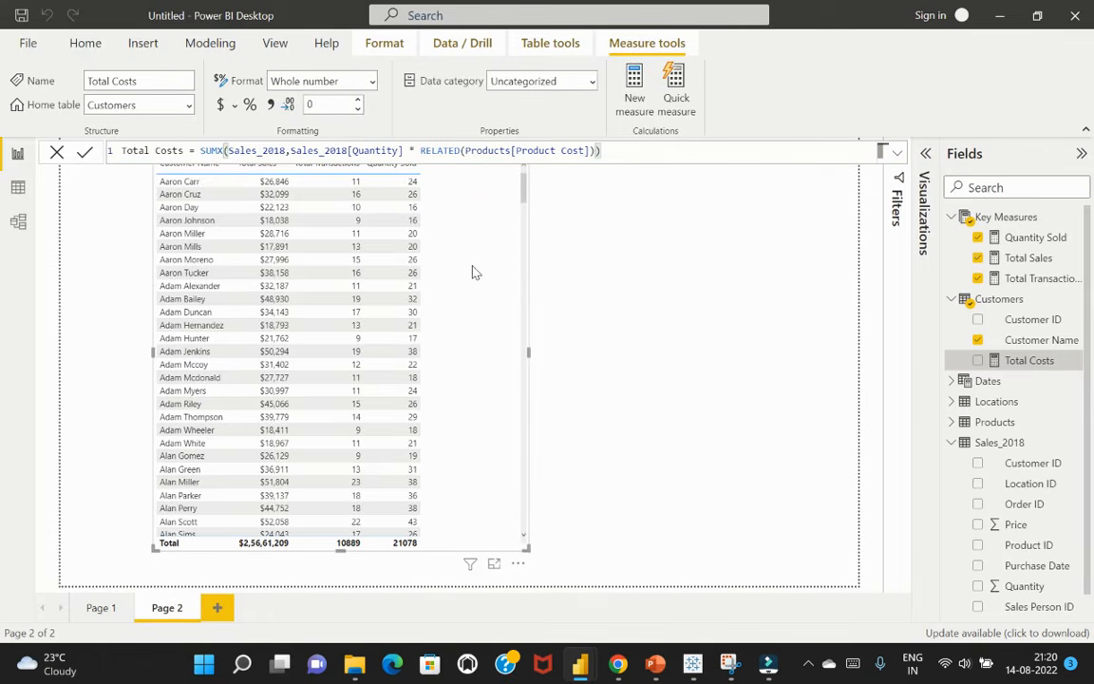
# Add the Total Costs measure to the customer table visual and format it as currency with the dollar sign
pyautogui.click(978, 361)
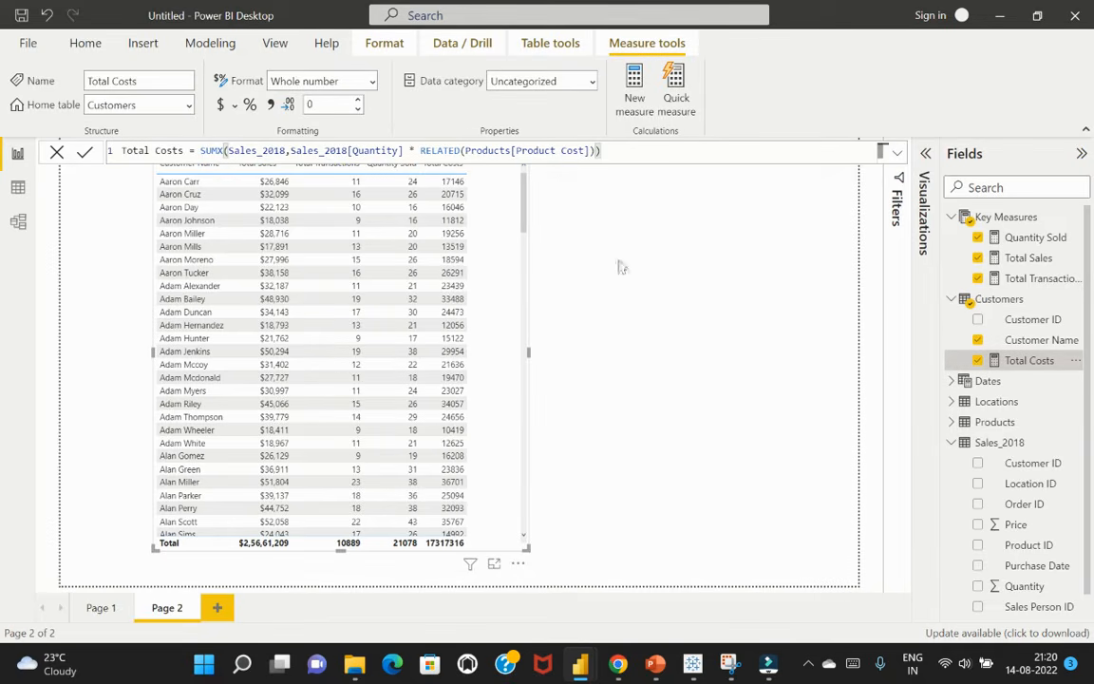
pyautogui.click(222, 105)
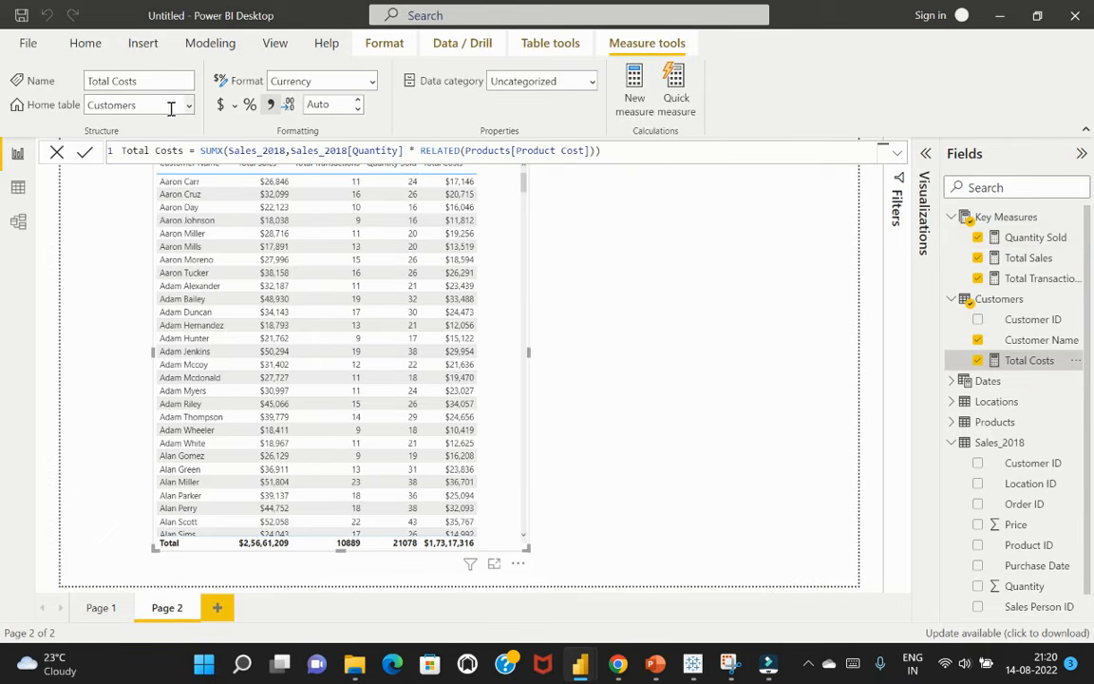
# Change the home table of the Total Costs measure to Key Measures
pyautogui.click(189, 106)
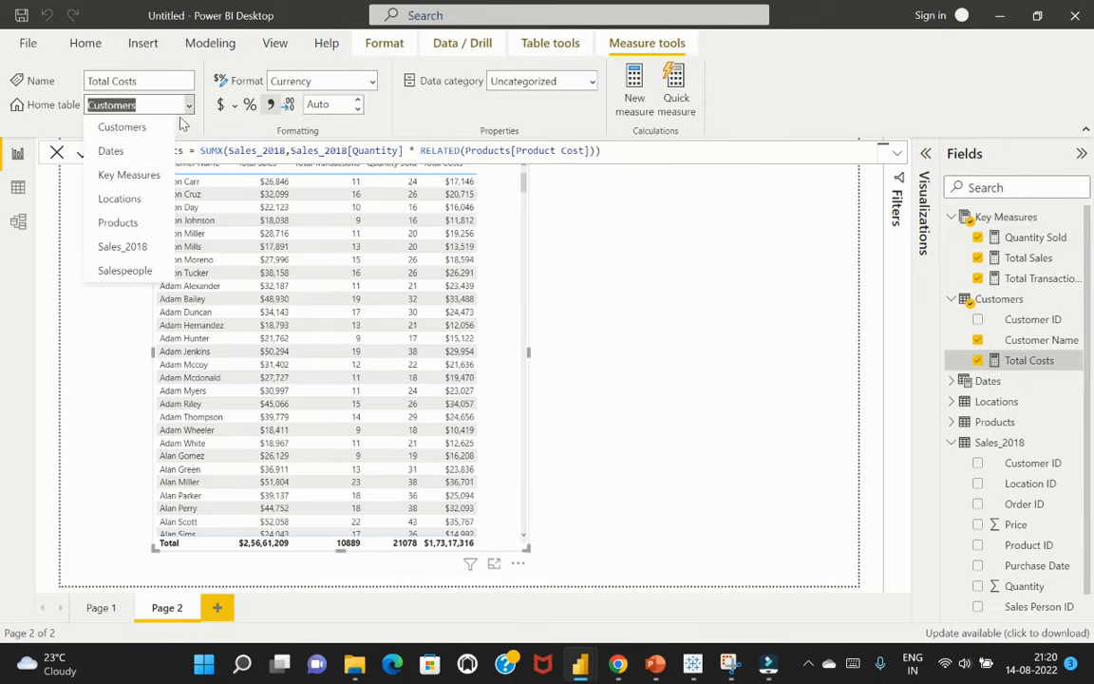
pyautogui.click(128, 176)
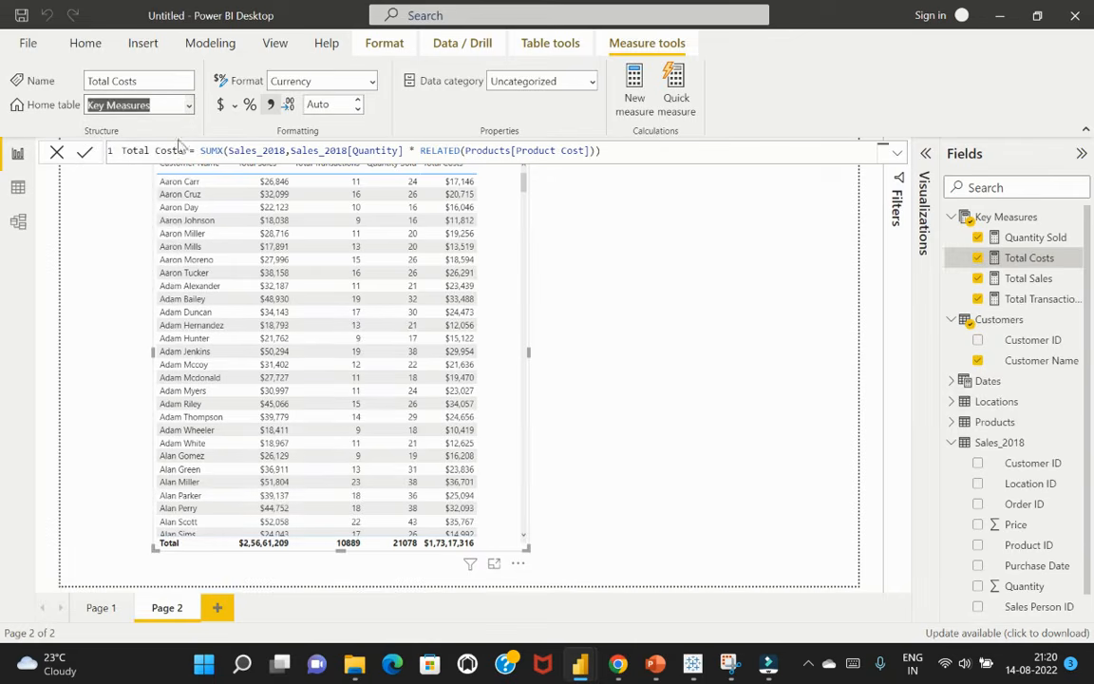
# Collapse the Key Measures and Customers tables in the field list
pyautogui.click(794, 297)
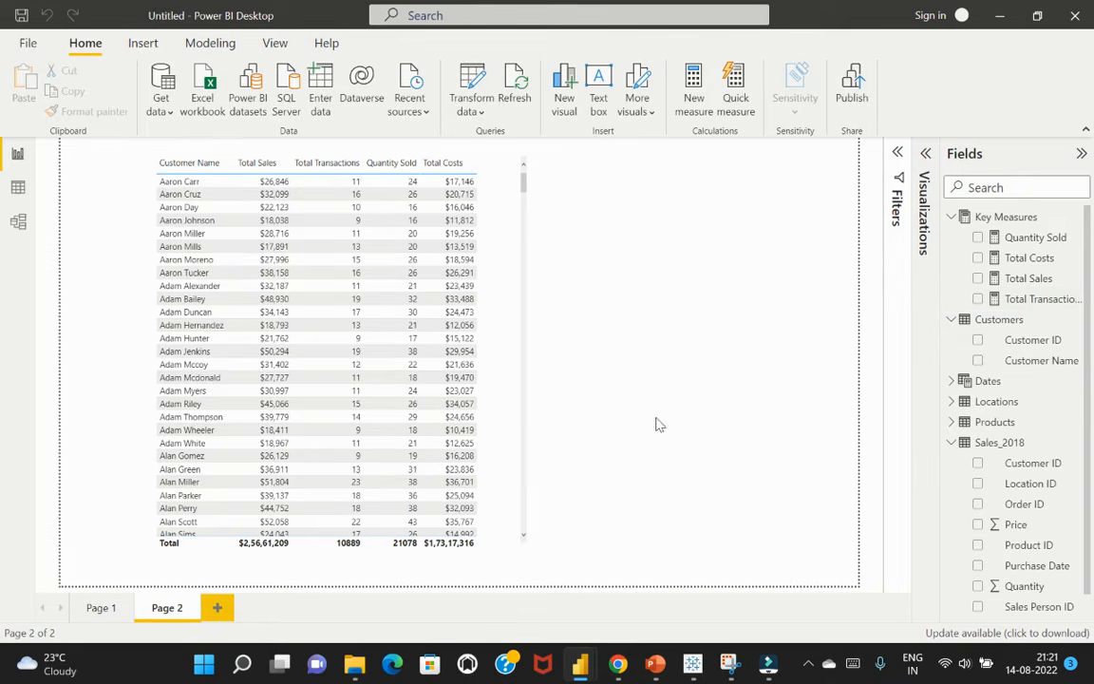
pyautogui.click(951, 217)
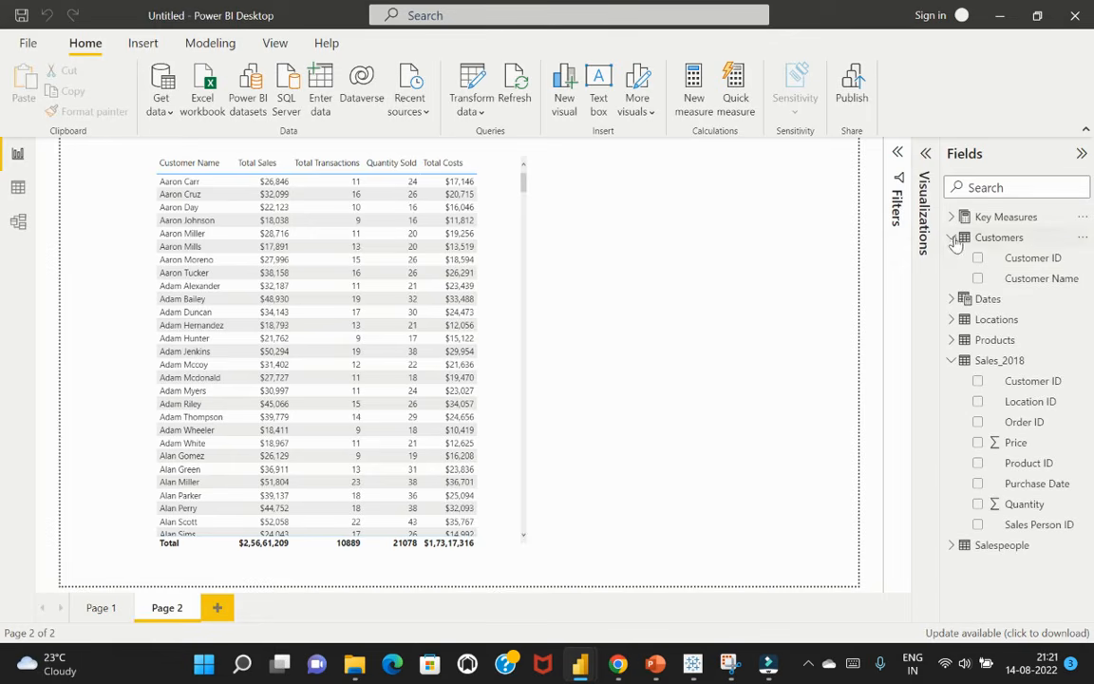
pyautogui.click(951, 238)
# Reorder the customer table visual's values so that Total Costs comes directly after Total Sales
pyautogui.click(493, 187)
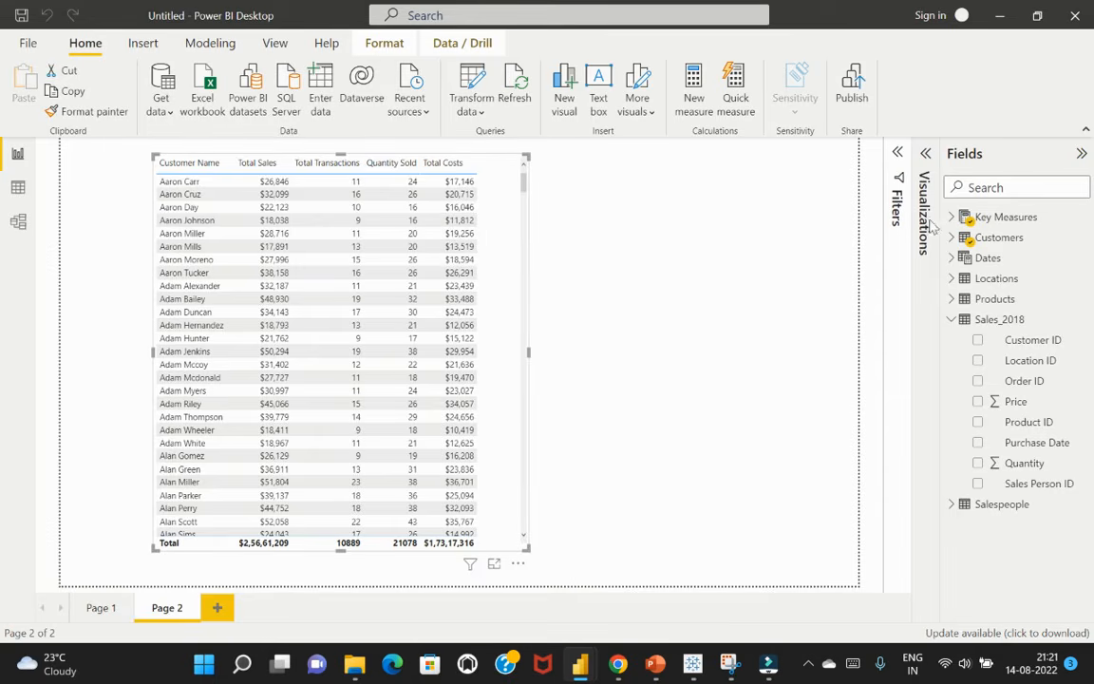
pyautogui.click(925, 154)
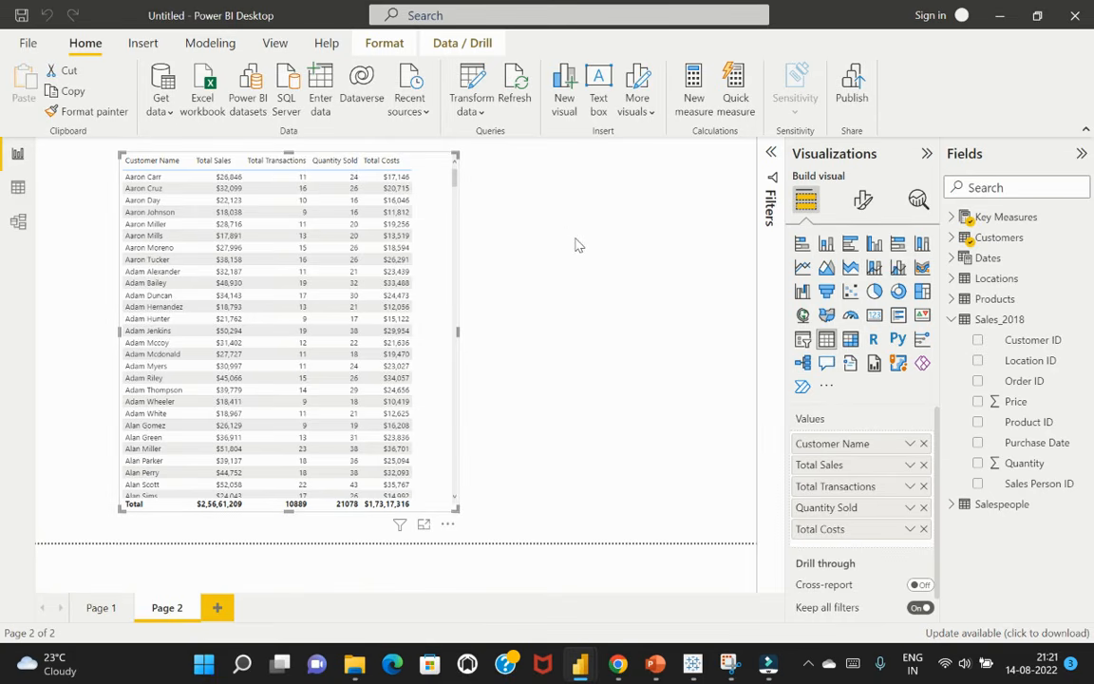
pyautogui.moveTo(853, 525); pyautogui.dragTo(846, 489)
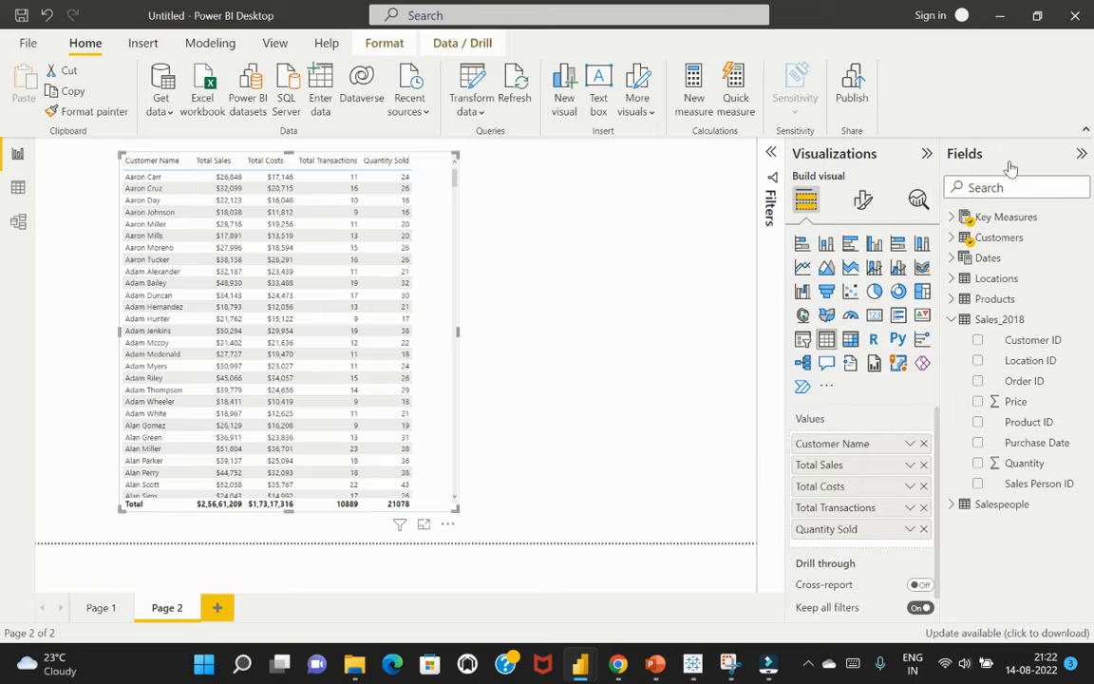
pyautogui.click(927, 154)
# Create and commit a new measure Total Profits defined as [Total Sales] - [Total Costs]
pyautogui.click(696, 95)
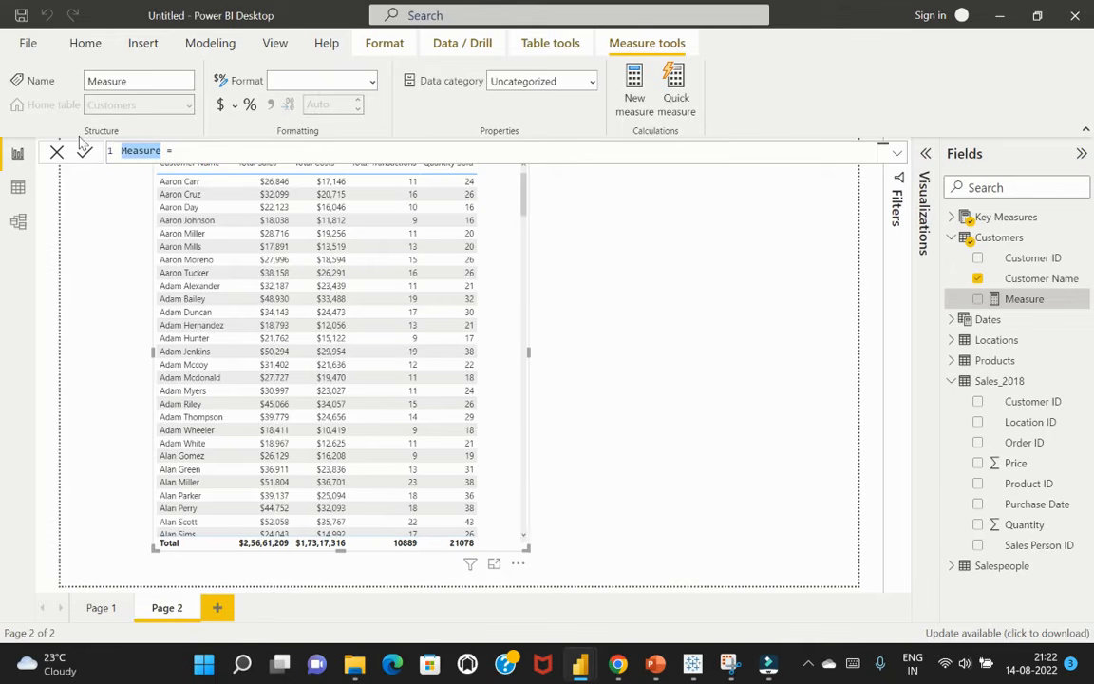
pyautogui.write('Total Profits = ')
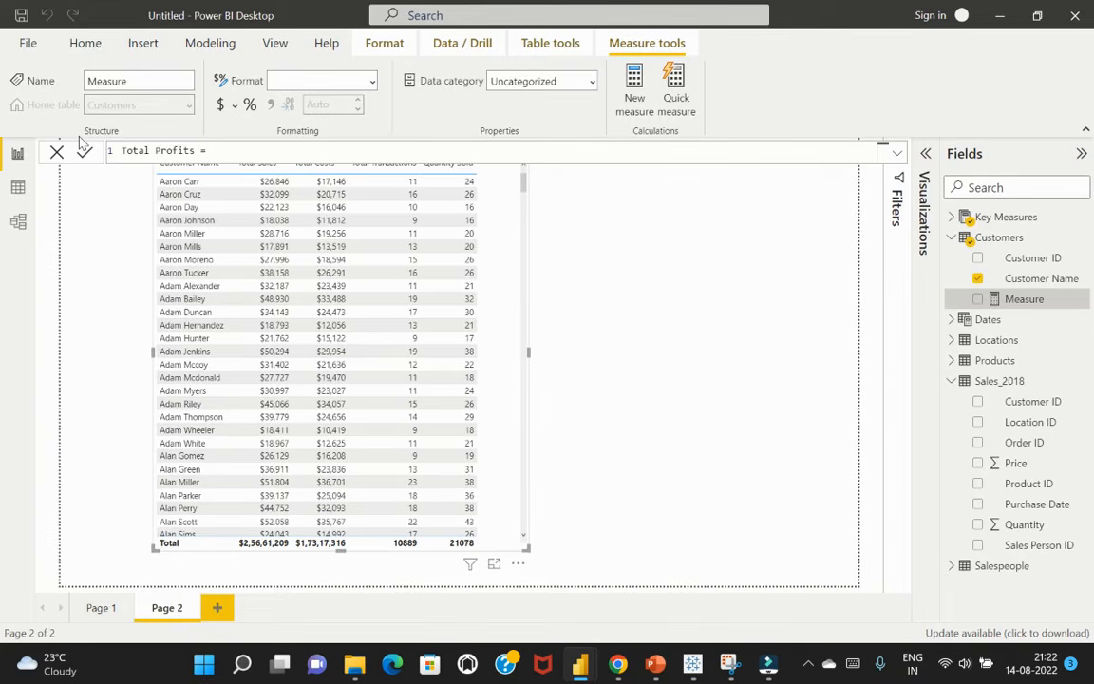
pyautogui.write('total')
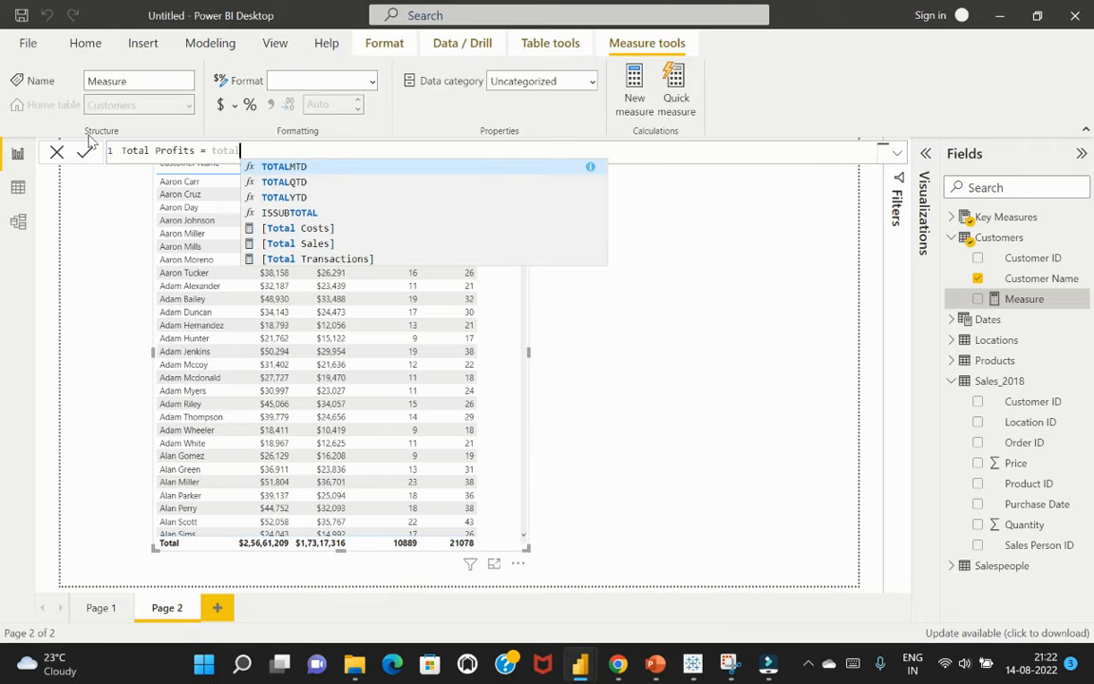
pyautogui.click(316, 244)
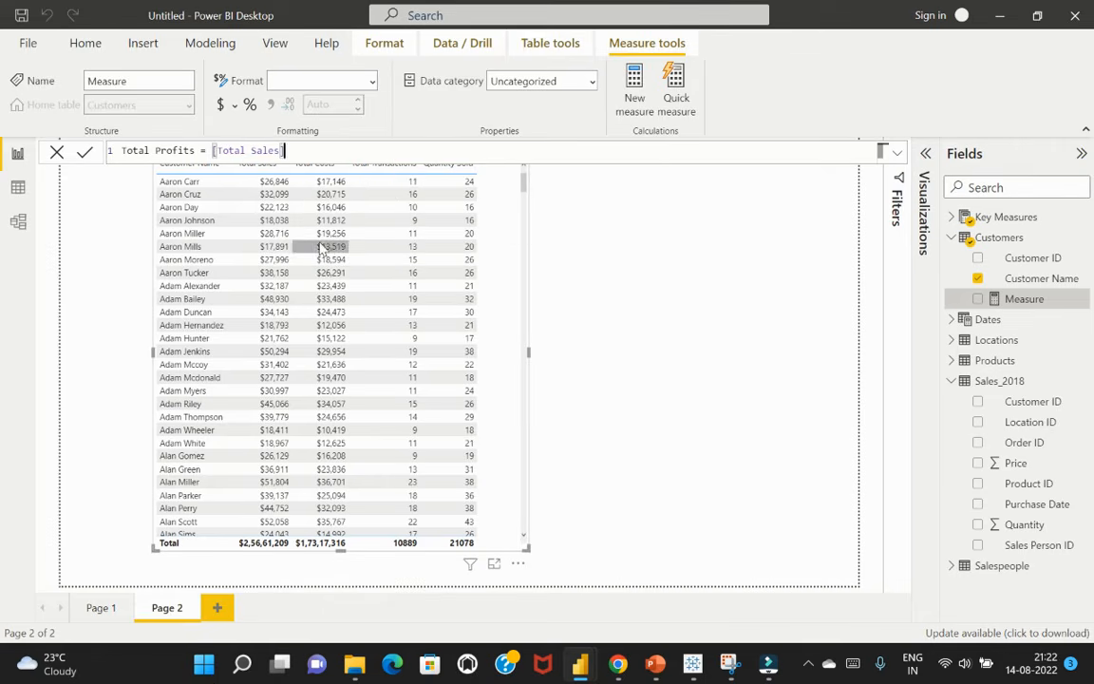
pyautogui.write('- t')
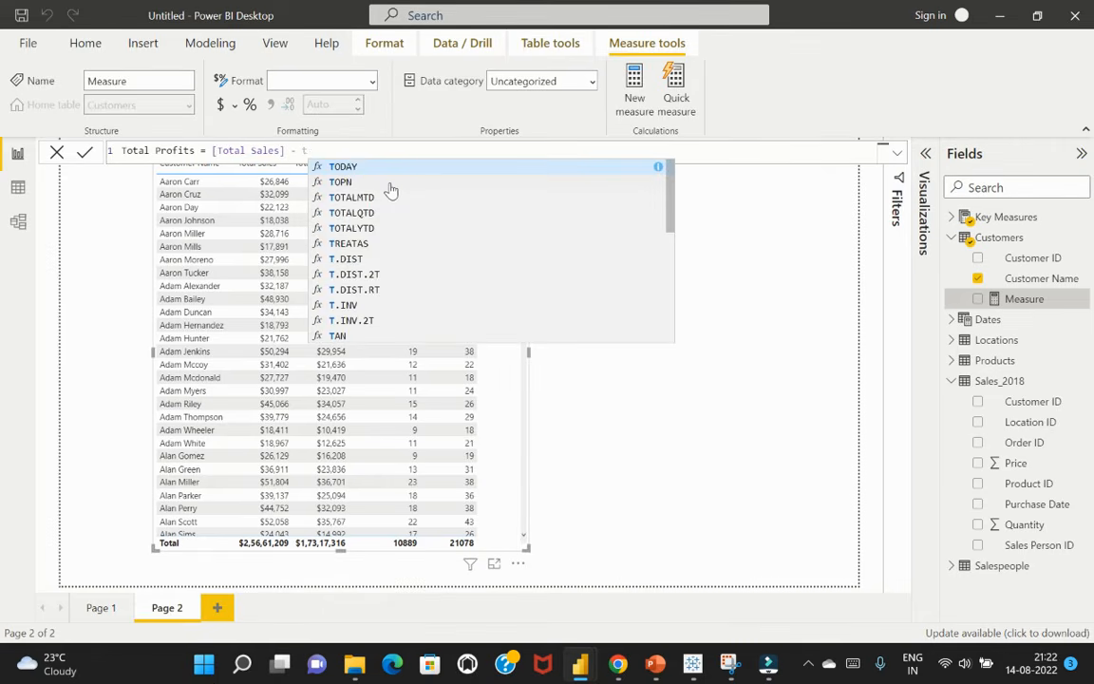
pyautogui.write('otal')
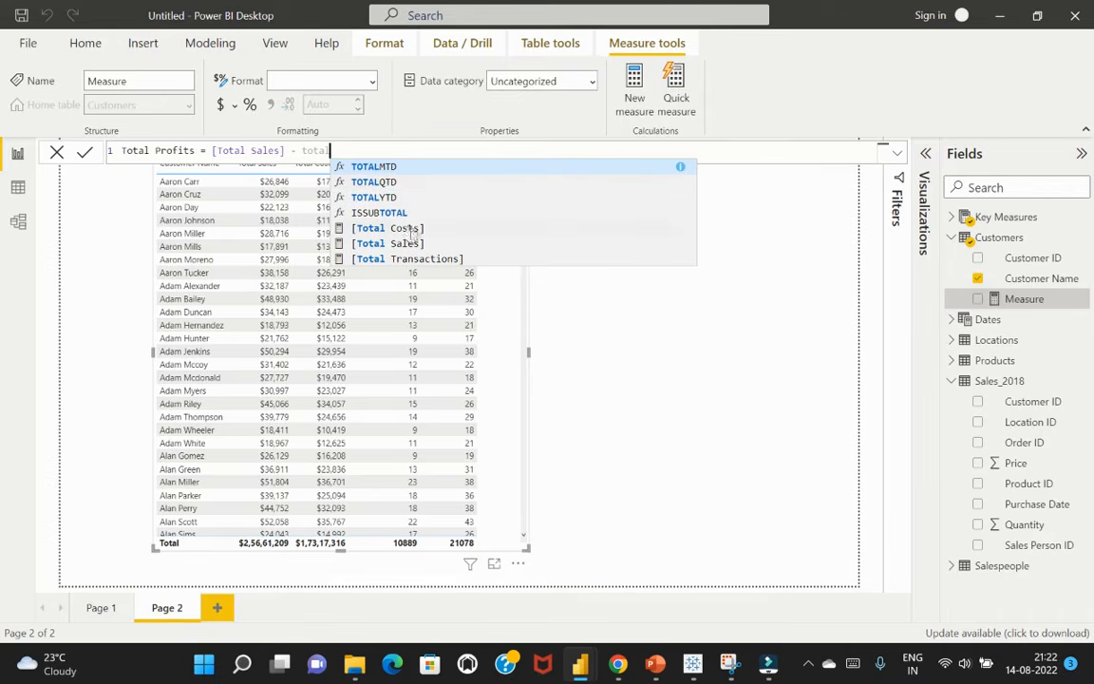
pyautogui.click(408, 231)
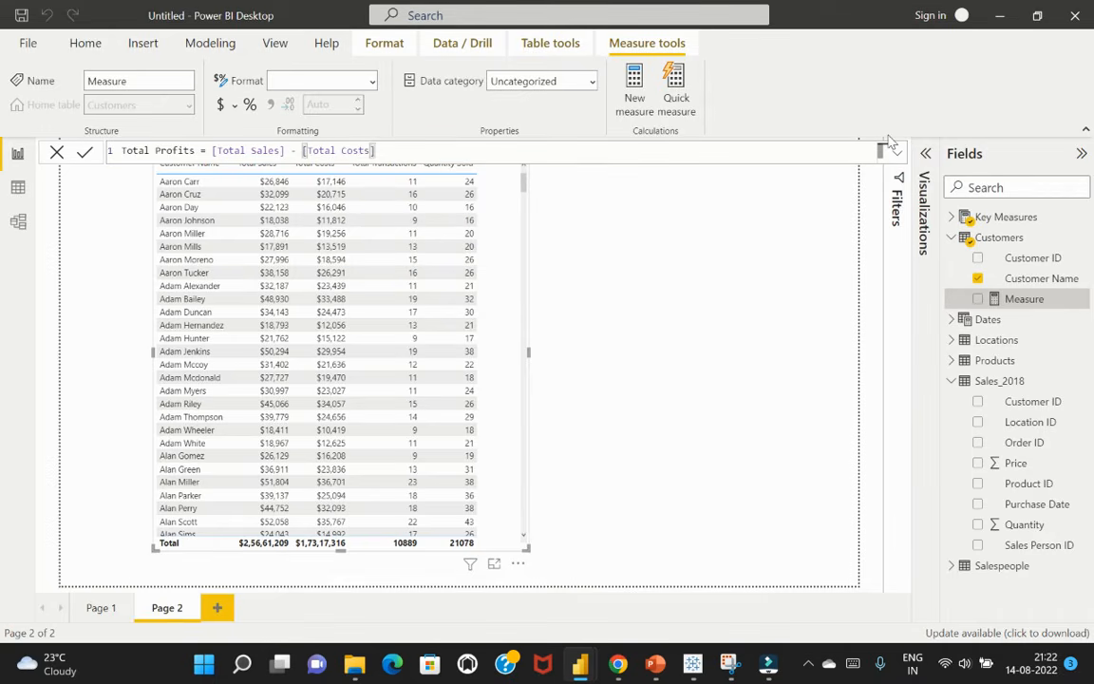
pyautogui.press('Return')
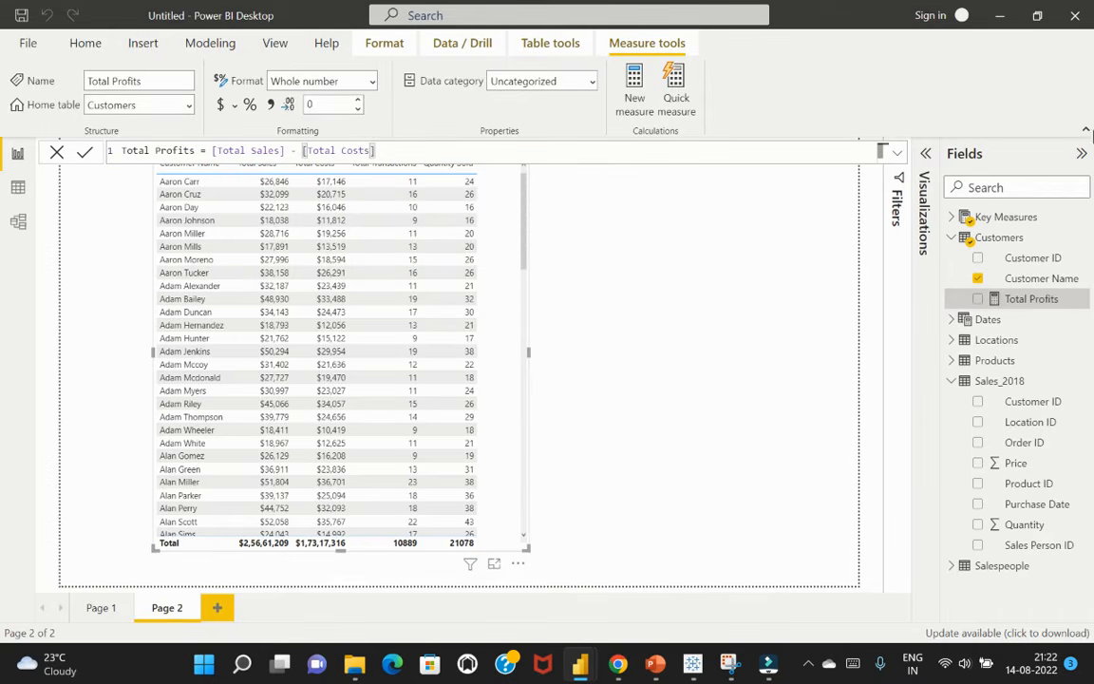
# Change the home table of Total Profits to Key Measures and add the measure to the customer table visual
pyautogui.click(189, 106)
pyautogui.click(145, 175)
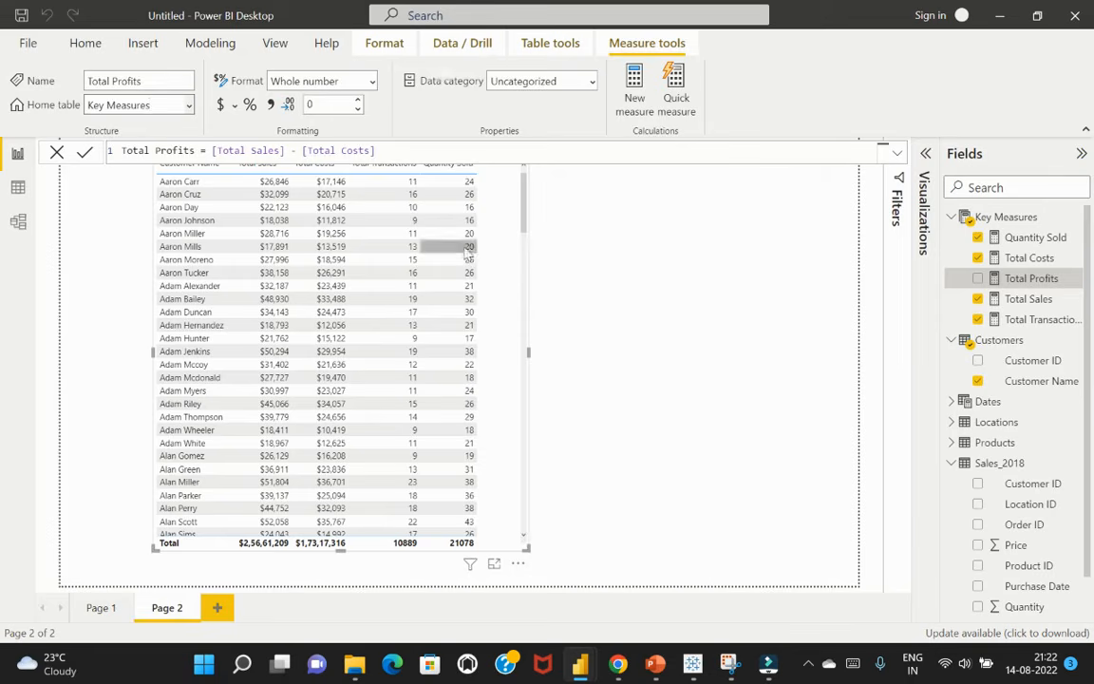
pyautogui.click(498, 225)
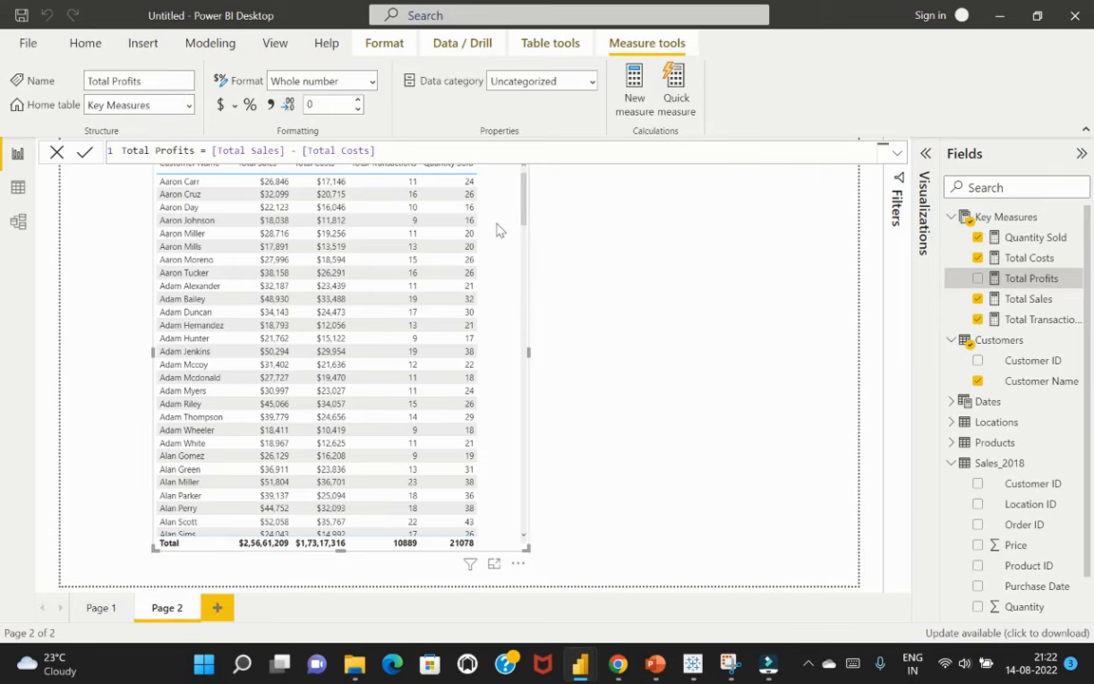
pyautogui.click(979, 278)
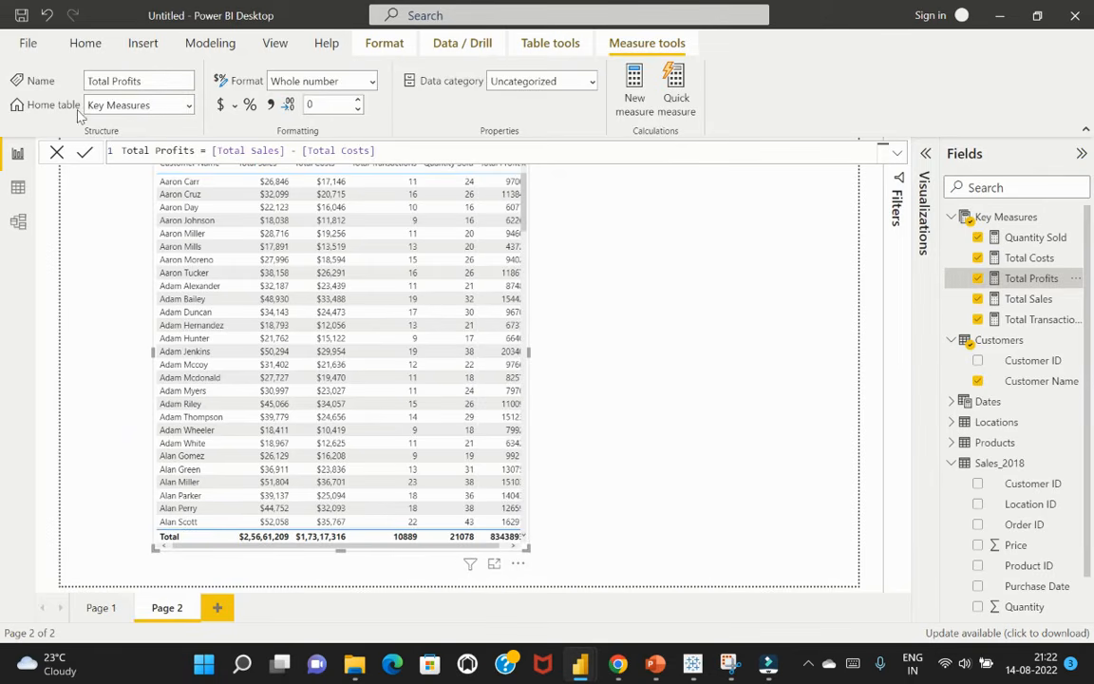
# Format Total Profits as currency with the dollar sign and place it directly after Customer Name in the table visual
pyautogui.click(220, 104)
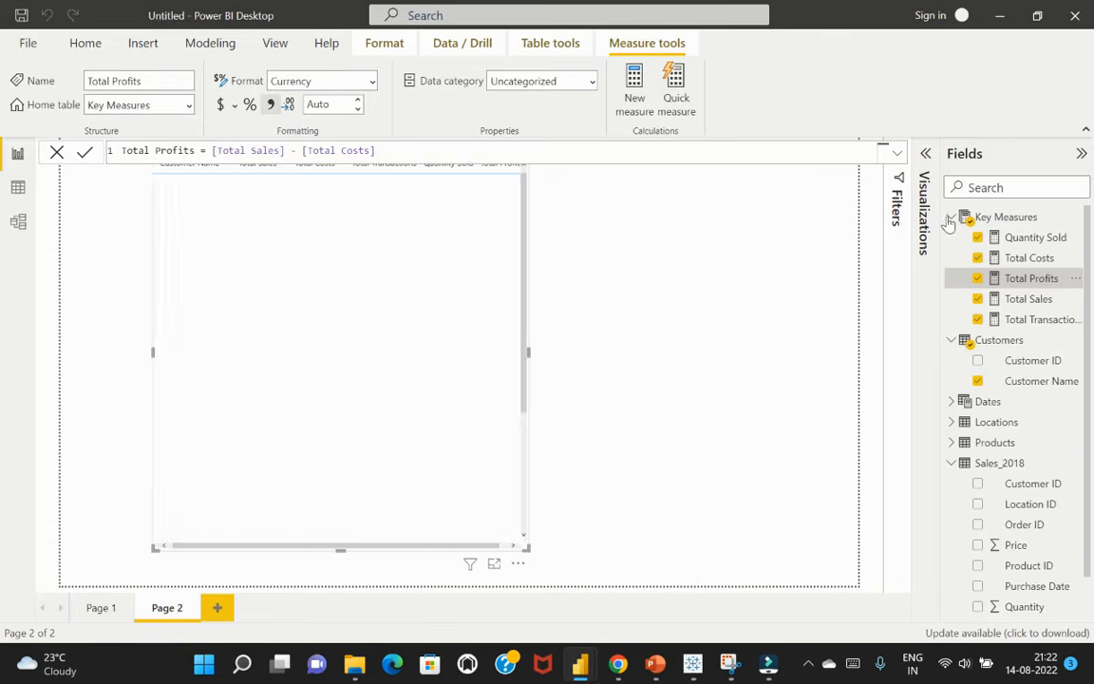
pyautogui.click(926, 155)
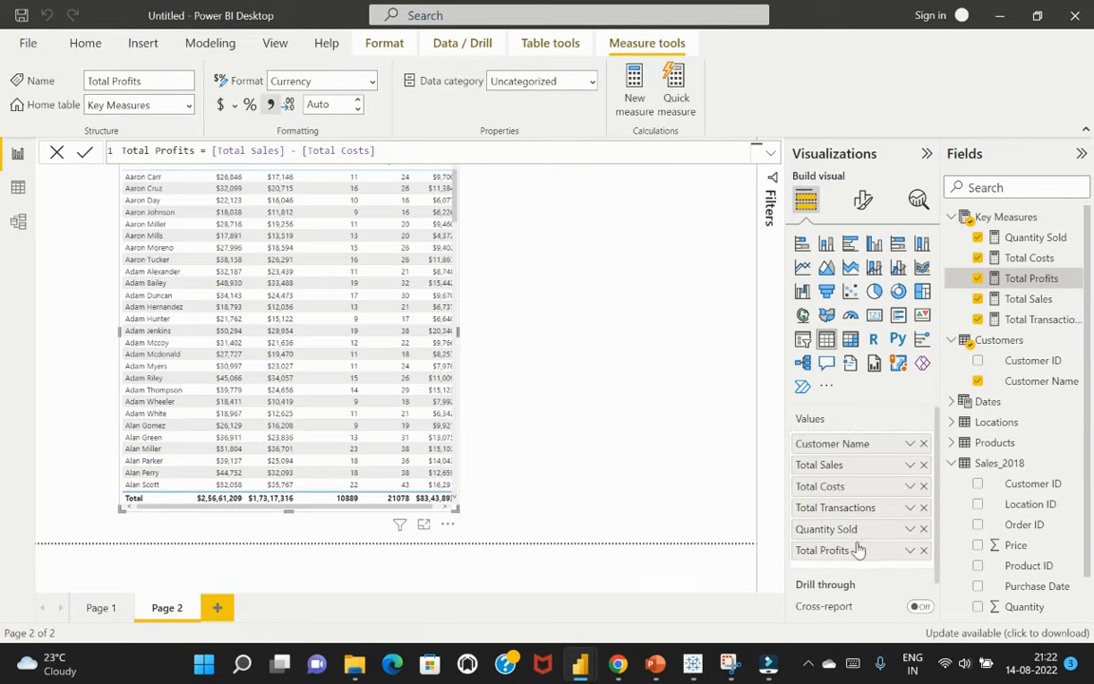
pyautogui.moveTo(854, 556); pyautogui.dragTo(854, 463)
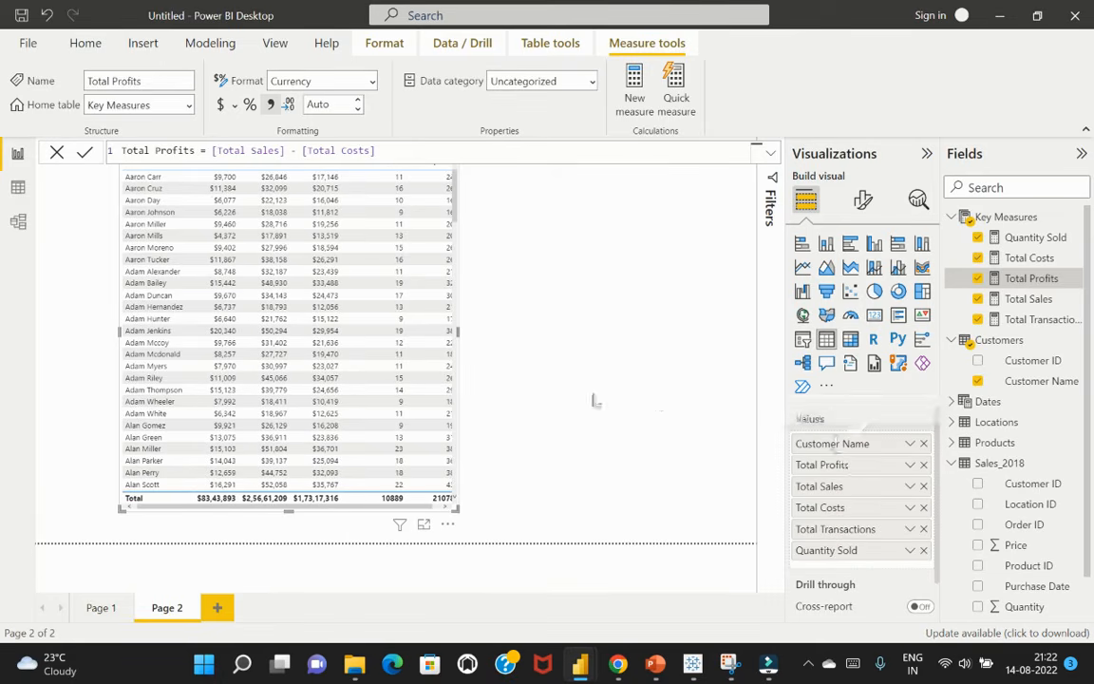
pyautogui.click(591, 321)
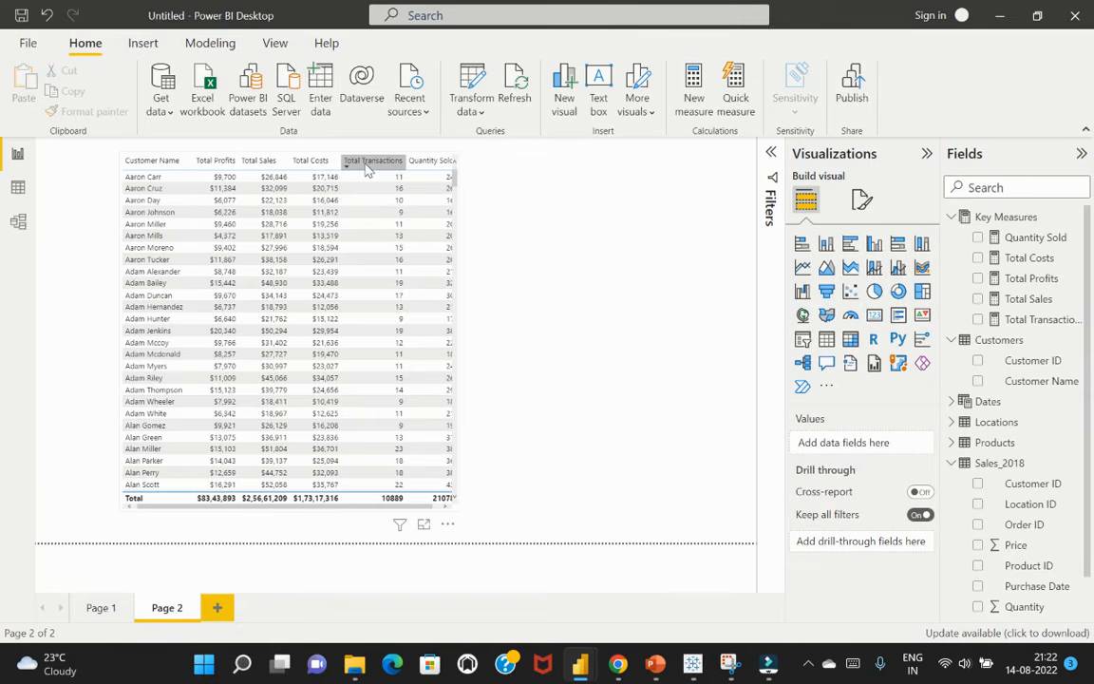
# Enlarge the customer table visual so that all its columns fit, including Quantity Sold
pyautogui.click(452, 524)
pyautogui.click(532, 295)
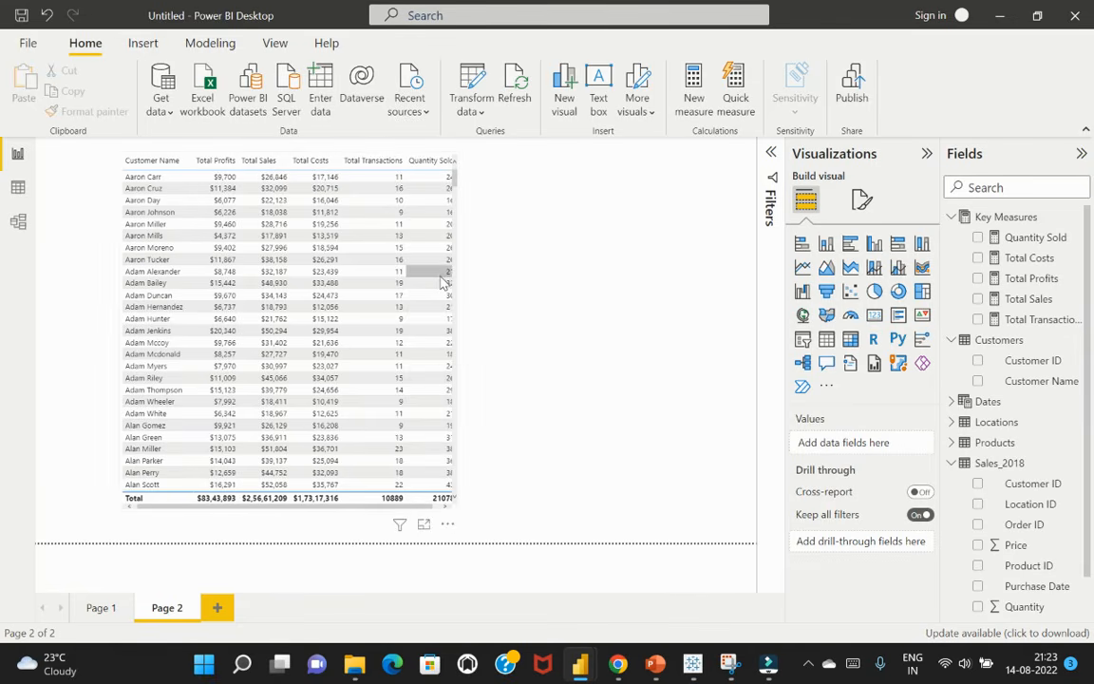
pyautogui.scroll(-5, 456, 295)
pyautogui.click(449, 291)
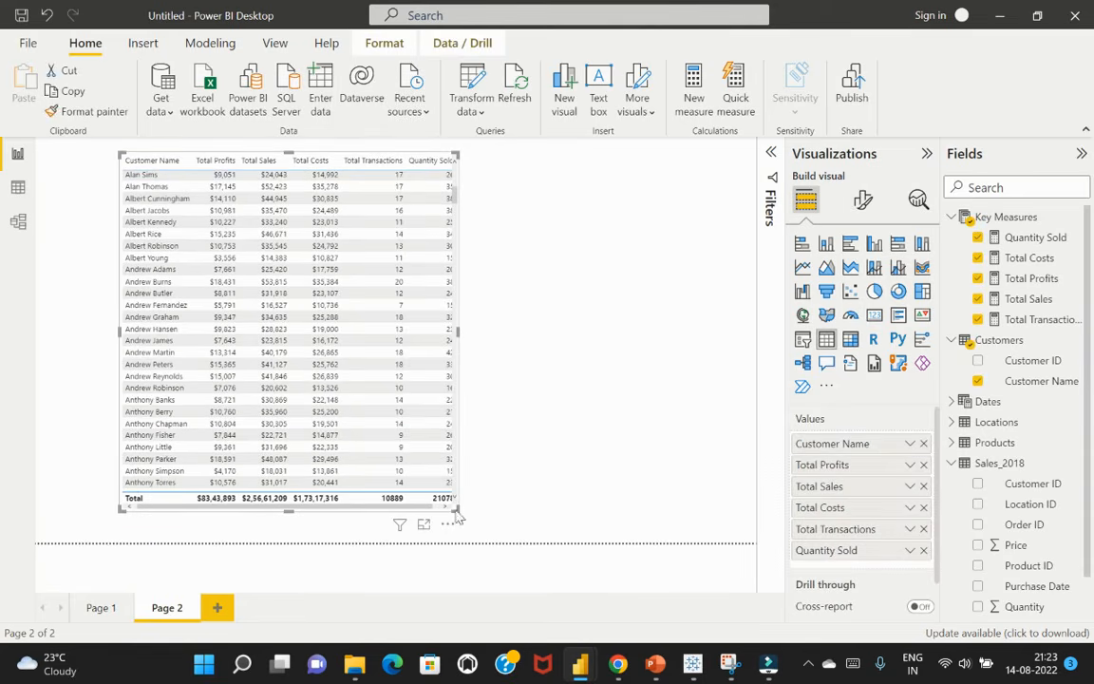
pyautogui.moveTo(458, 509); pyautogui.dragTo(516, 530)
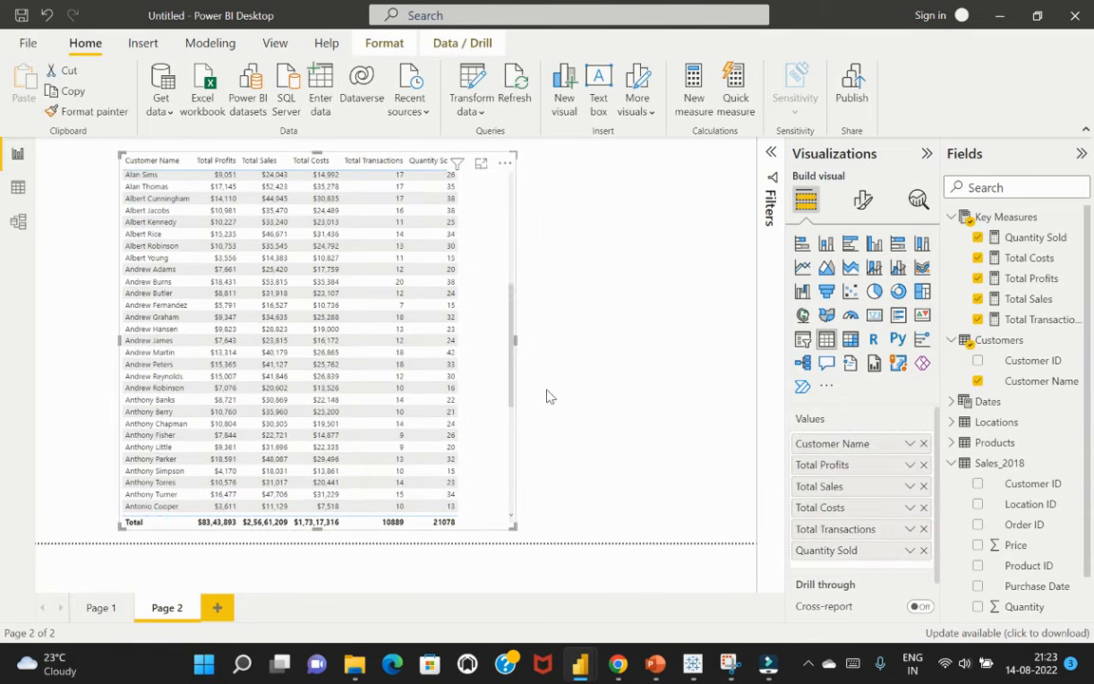
pyautogui.click(586, 371)
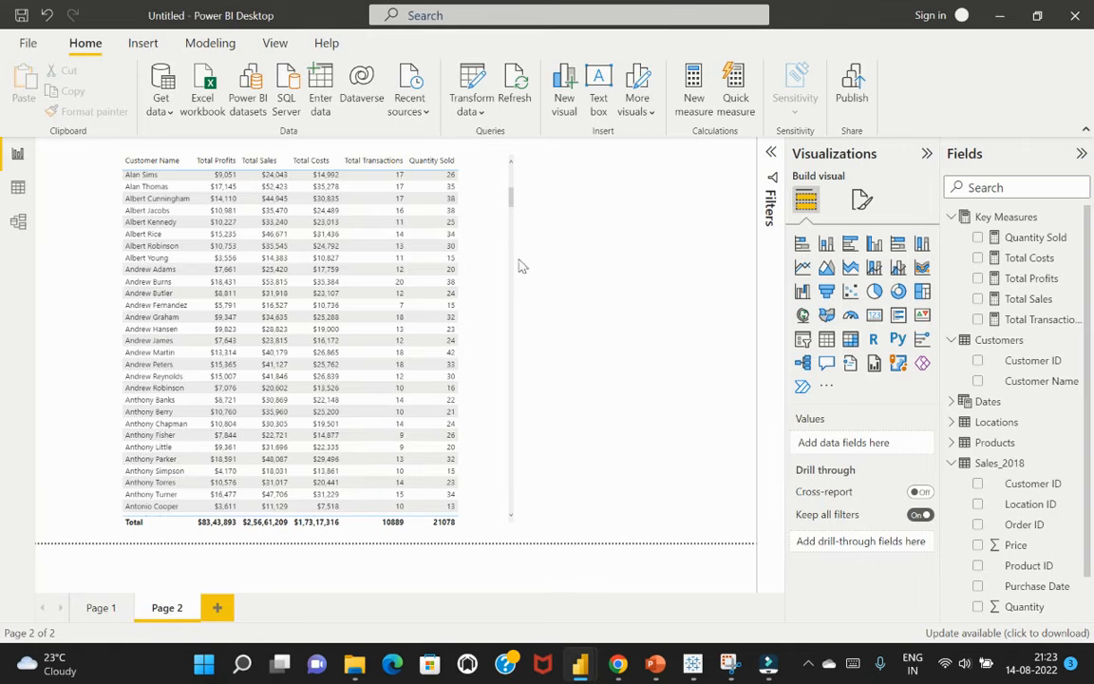
# Create a new measure named Profit Margin and begin its formula with the DIVIDE function
pyautogui.click(488, 223)
pyautogui.click(694, 82)
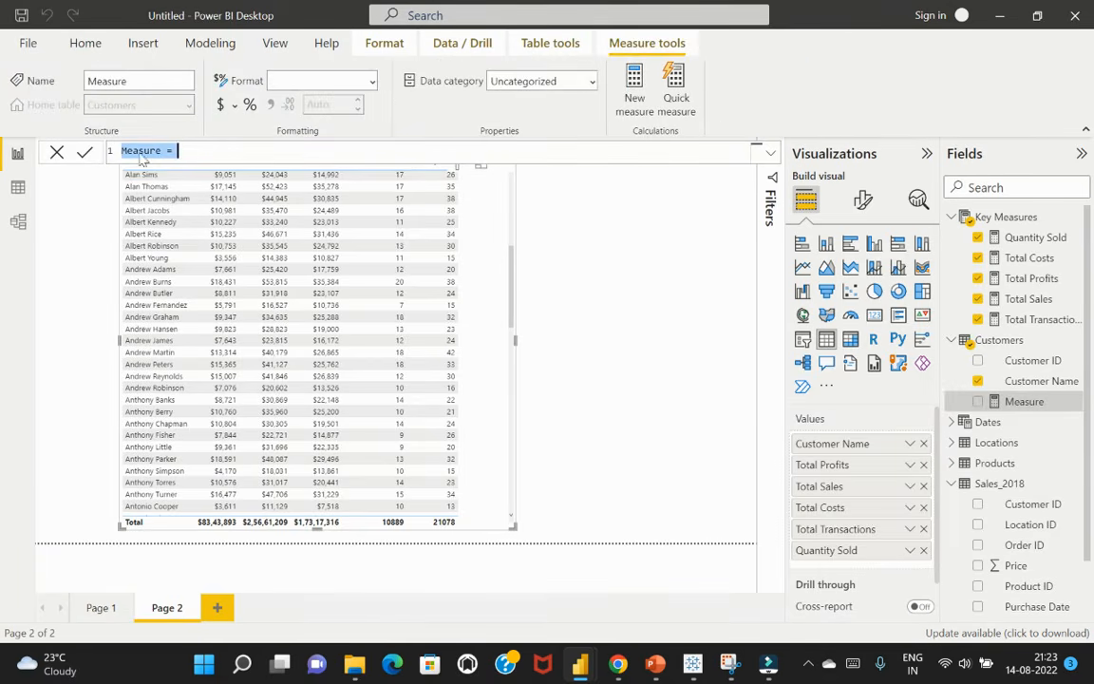
pyautogui.moveTo(161, 150); pyautogui.dragTo(112, 150)
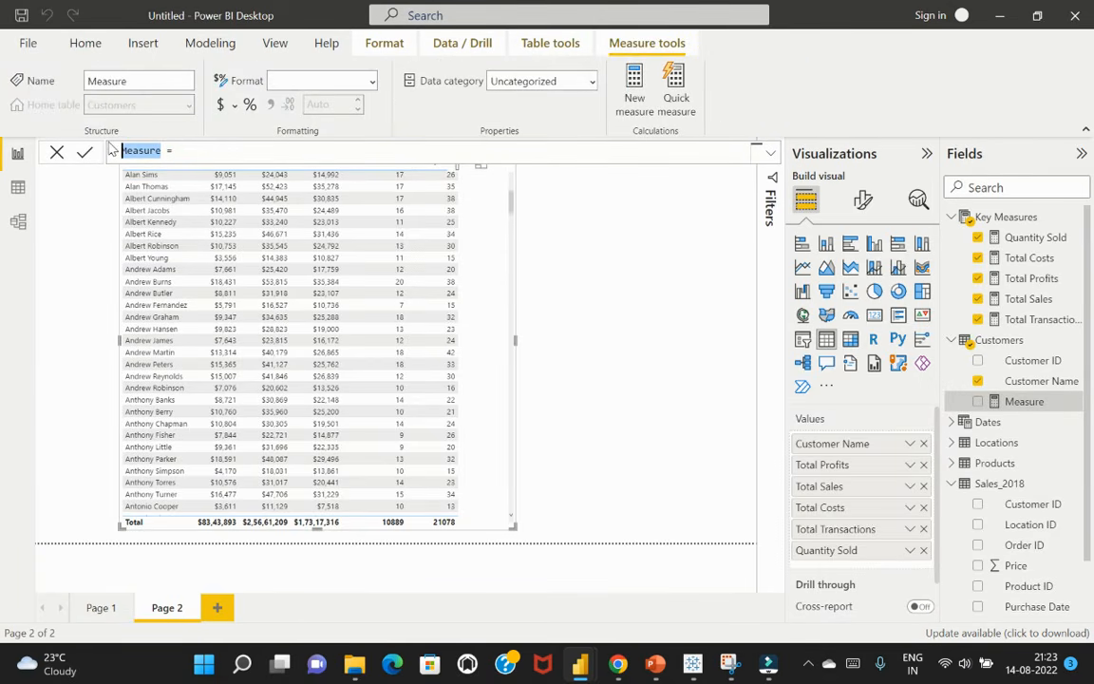
pyautogui.write('Profit Margin')
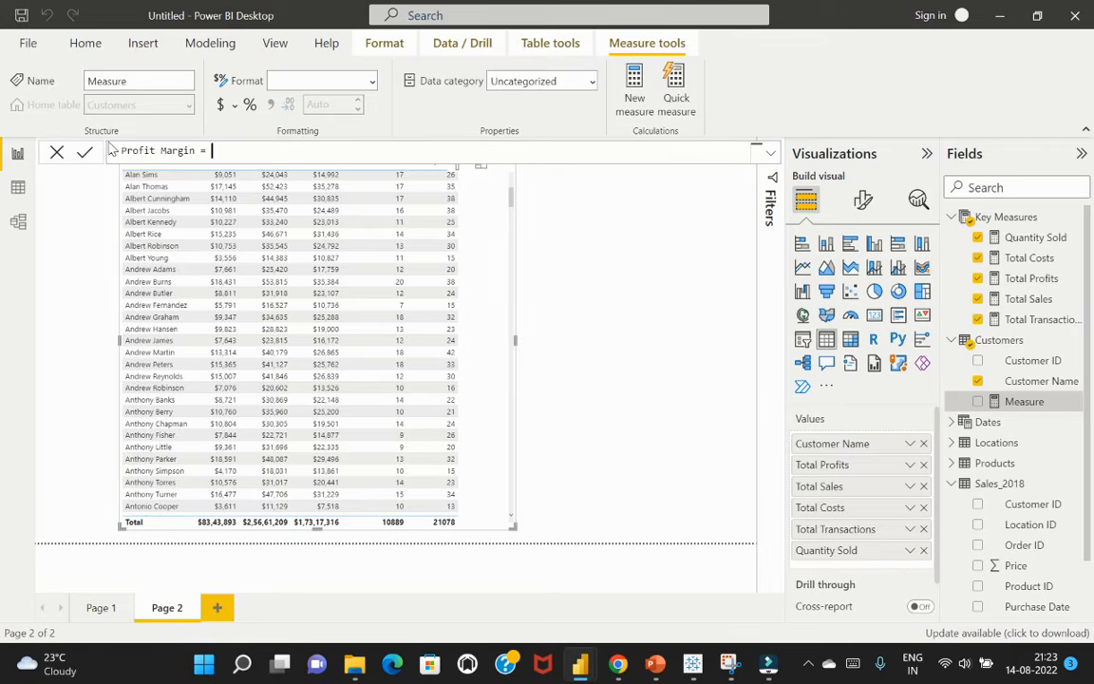
pyautogui.write('DIVIDE')
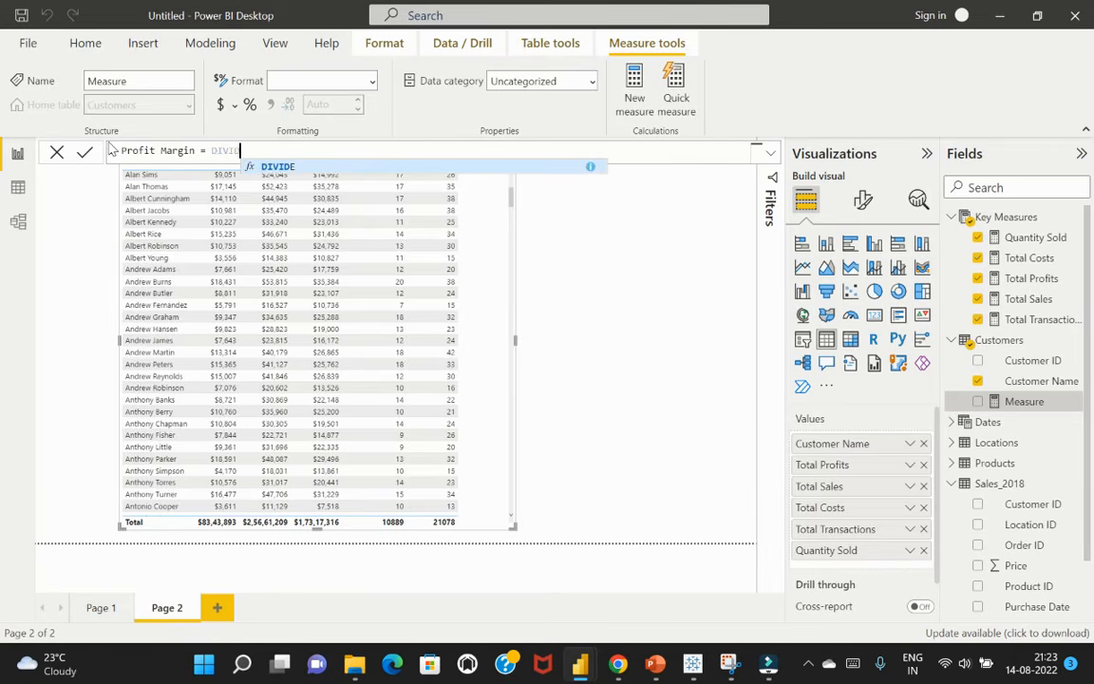
pyautogui.write('(')
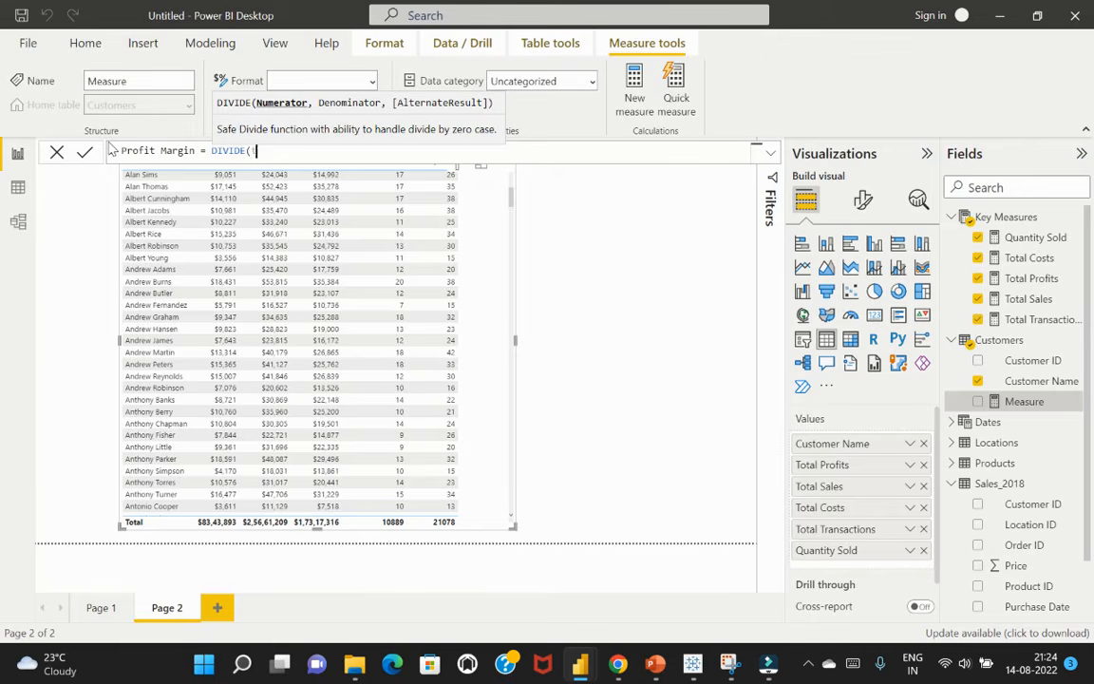
# Fill the Profit Margin DIVIDE function with numerator [Total Profits], denominator [Total Sales] and alternate result 0
pyautogui.write('total')
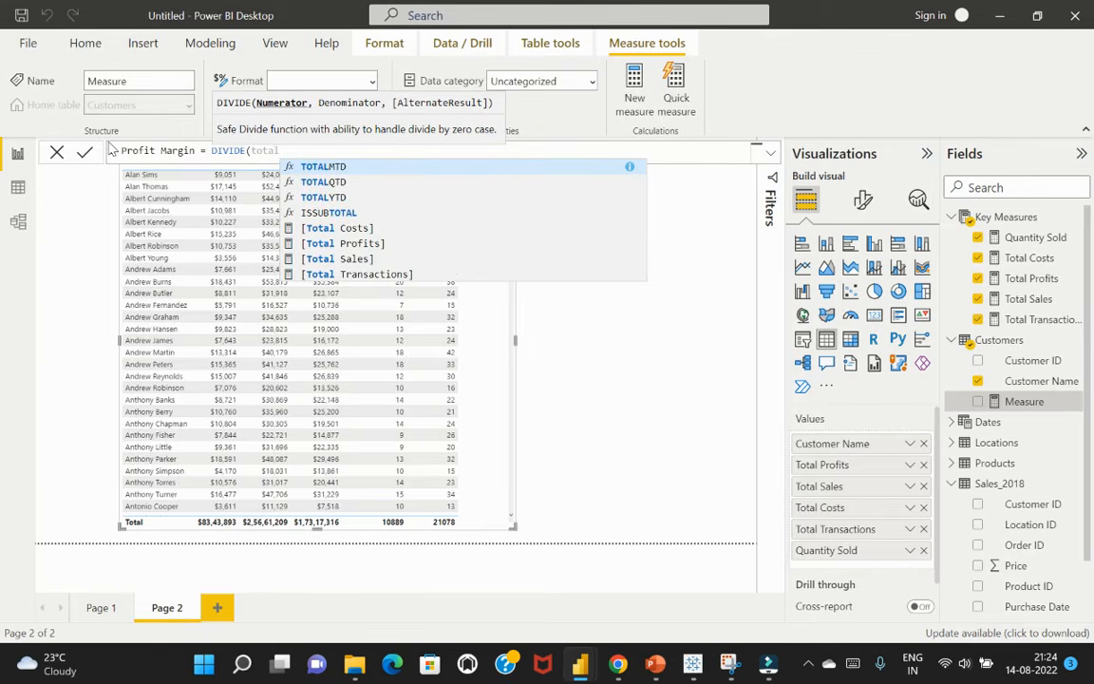
pyautogui.click(361, 245)
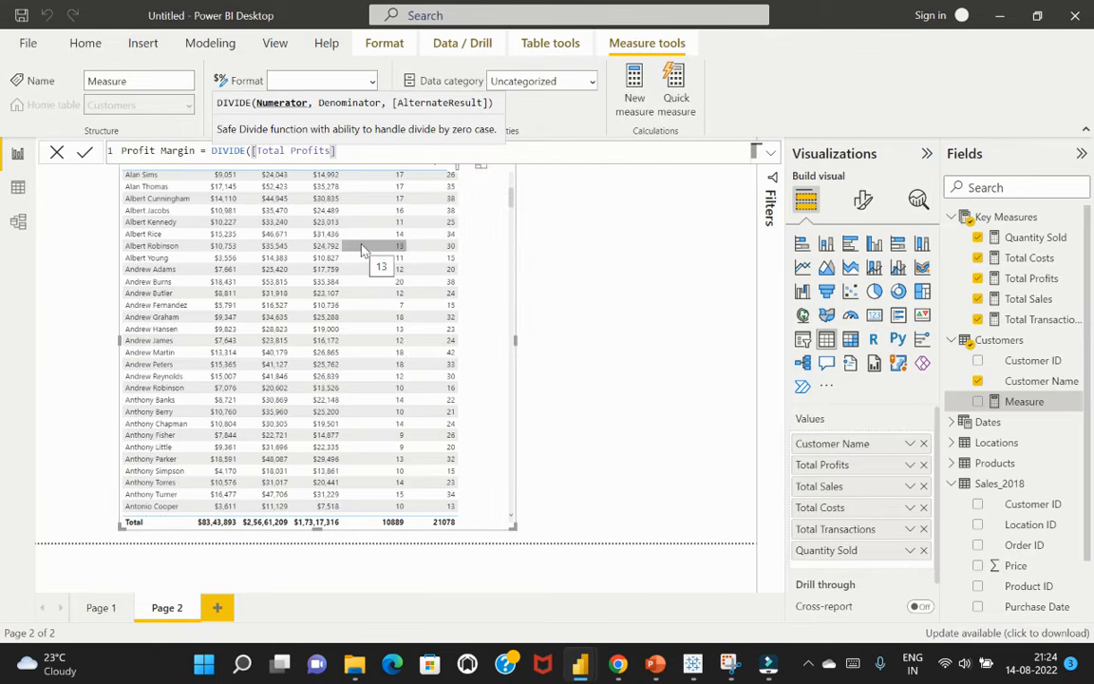
pyautogui.write(',total')
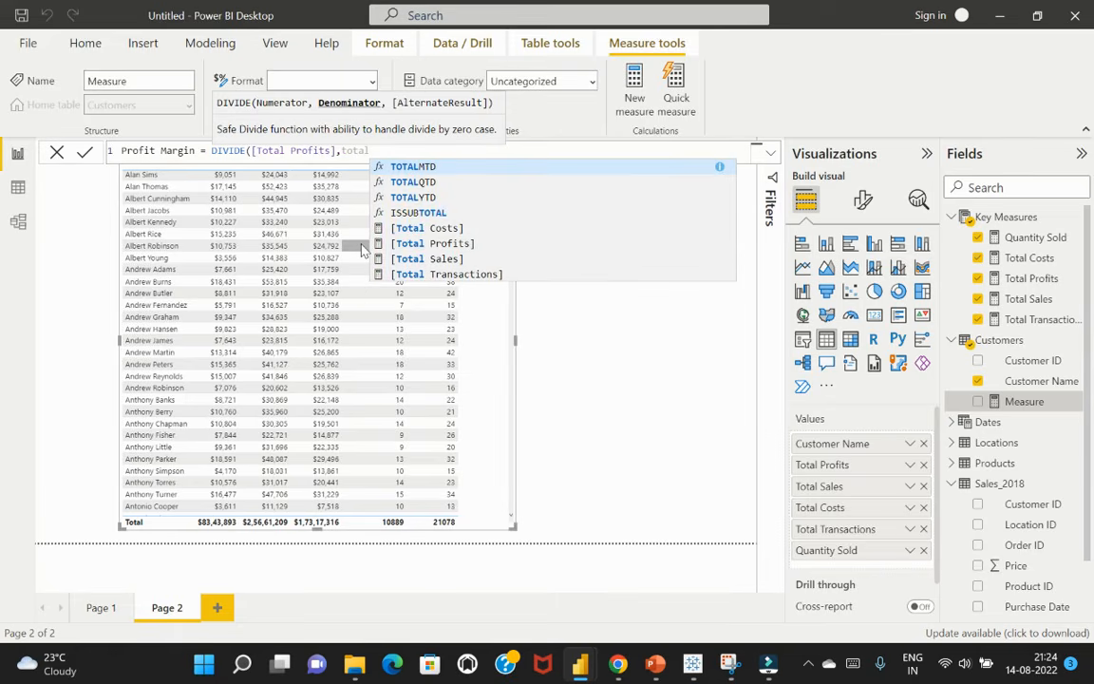
pyautogui.click(452, 261)
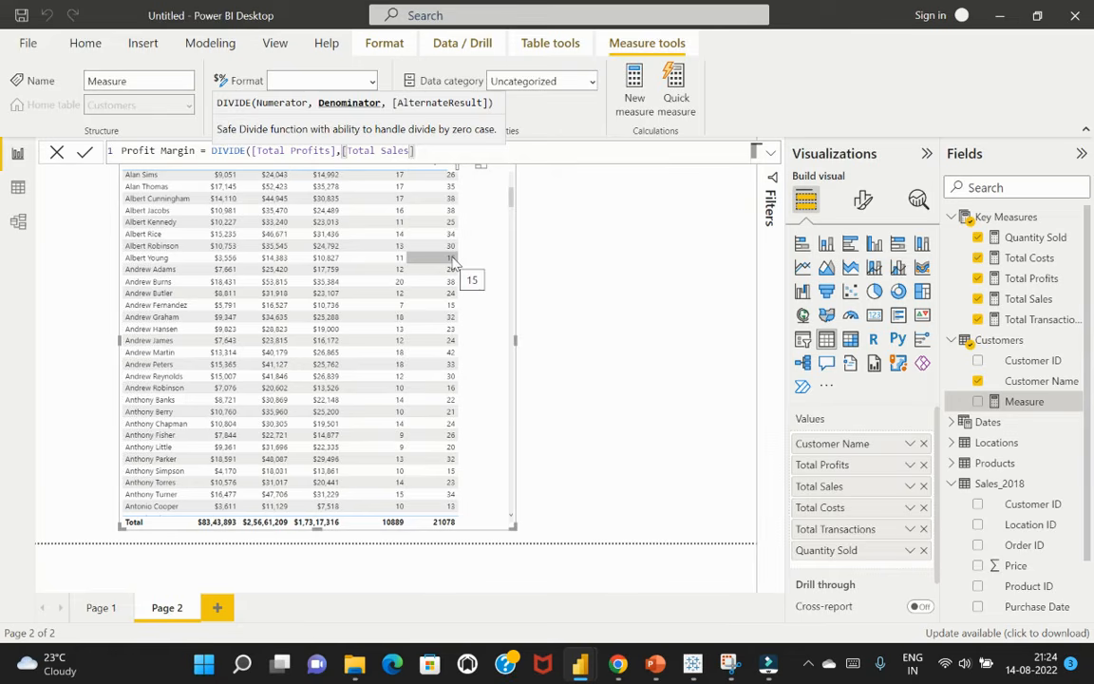
pyautogui.write(',')
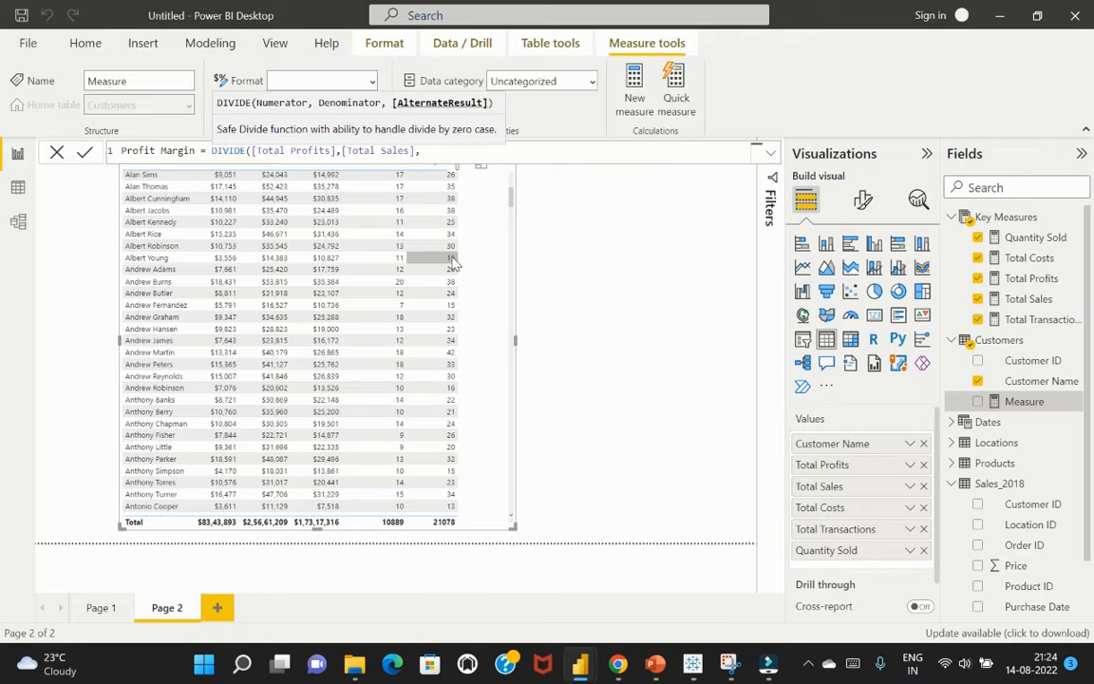
pyautogui.write('0')
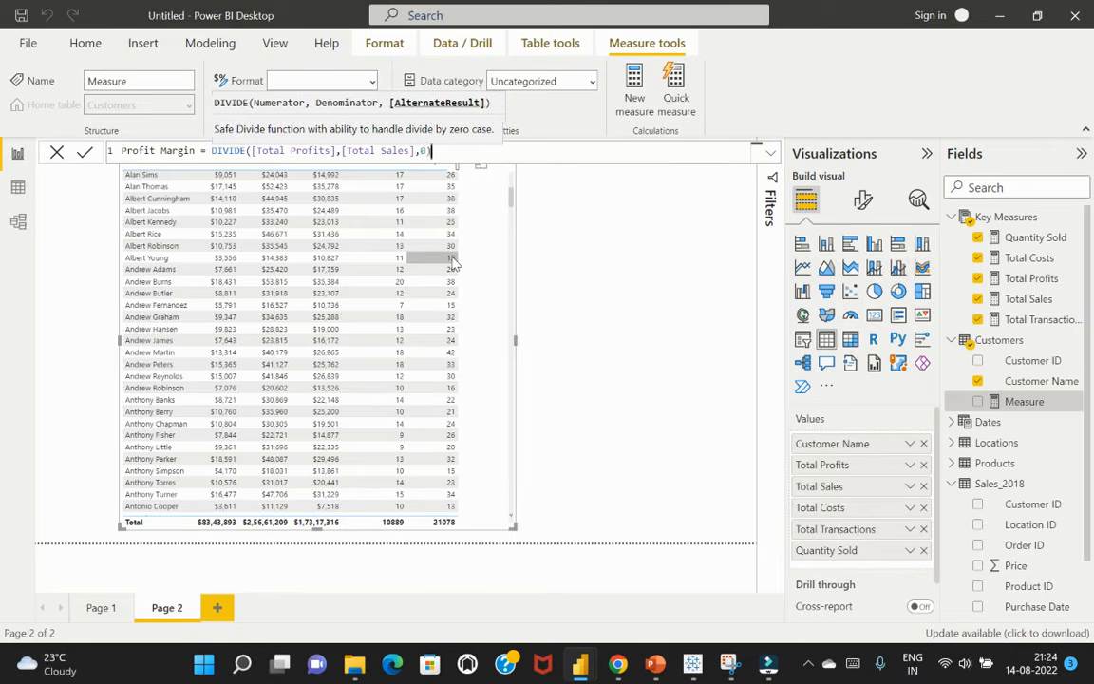
pyautogui.write(')')
# Commit the Profit Margin measure, format it as a percentage with 2 decimals, and set its home table to Key Measures
pyautogui.press('Return')
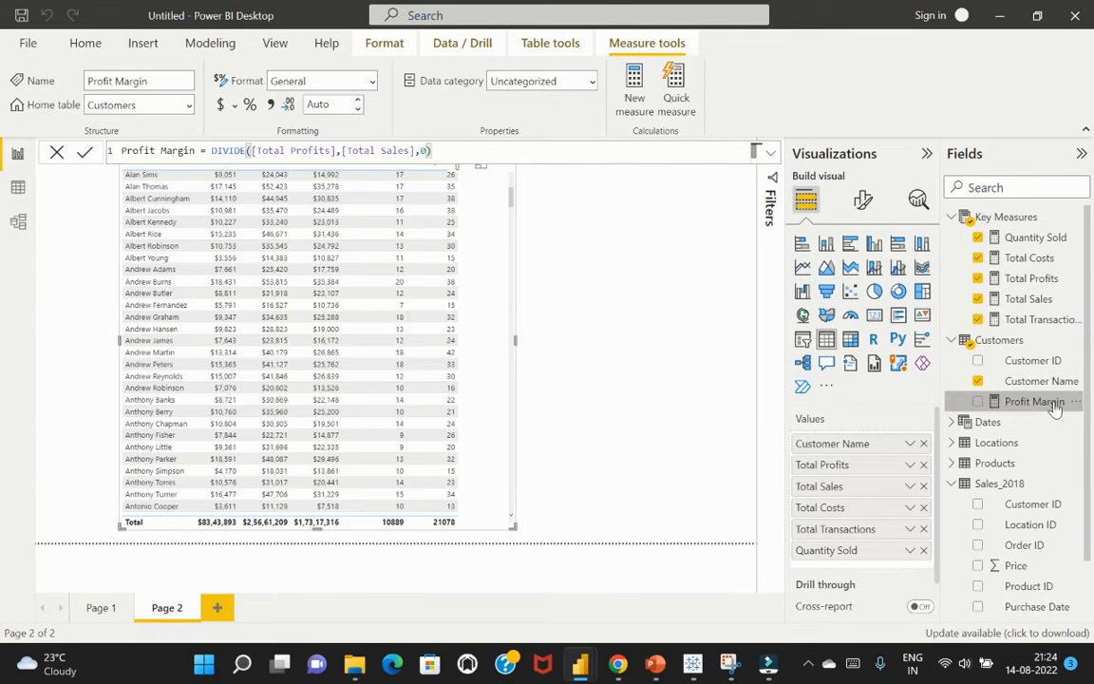
pyautogui.click(249, 106)
pyautogui.click(358, 111)
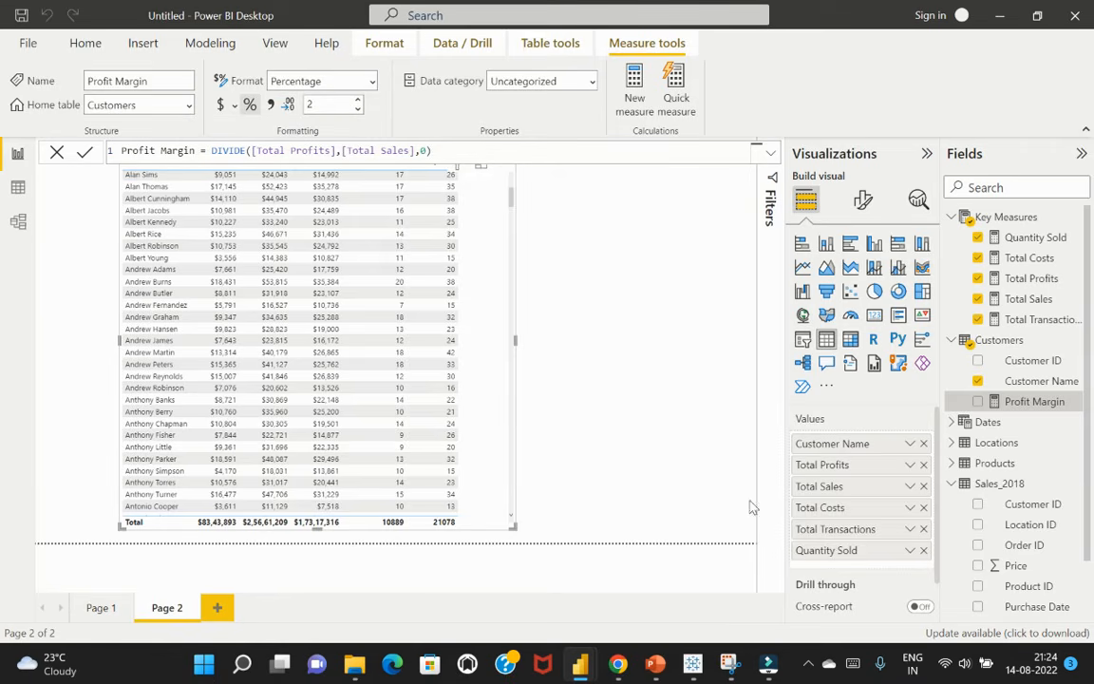
pyautogui.click(190, 106)
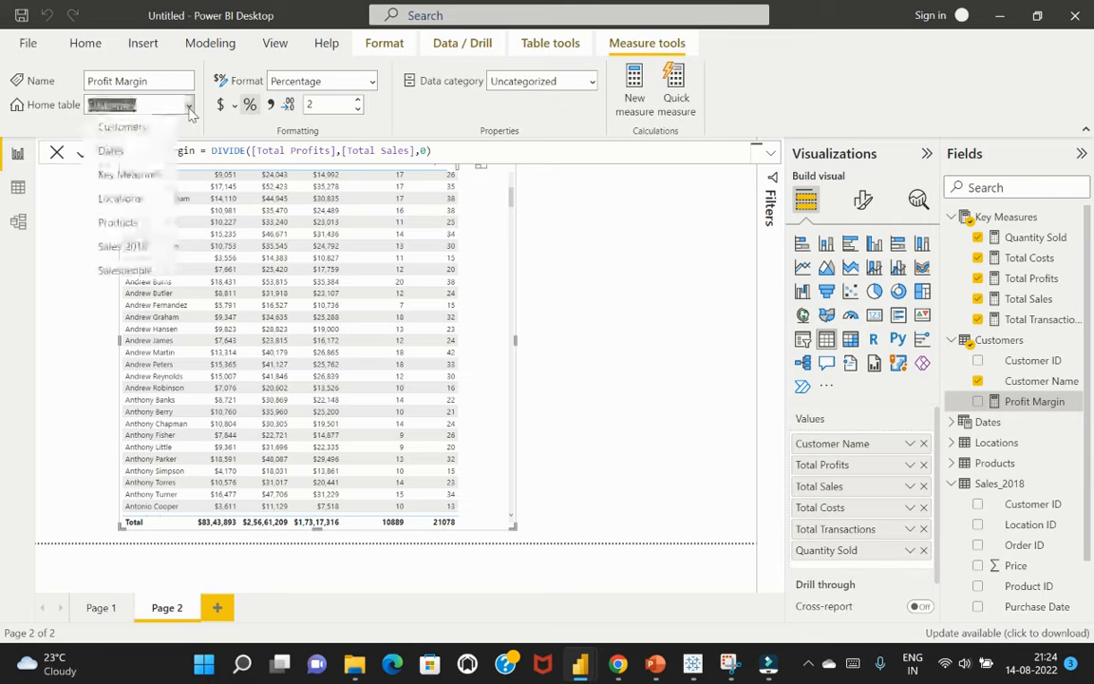
pyautogui.click(152, 181)
pyautogui.hotkey('alt', 'Tab')
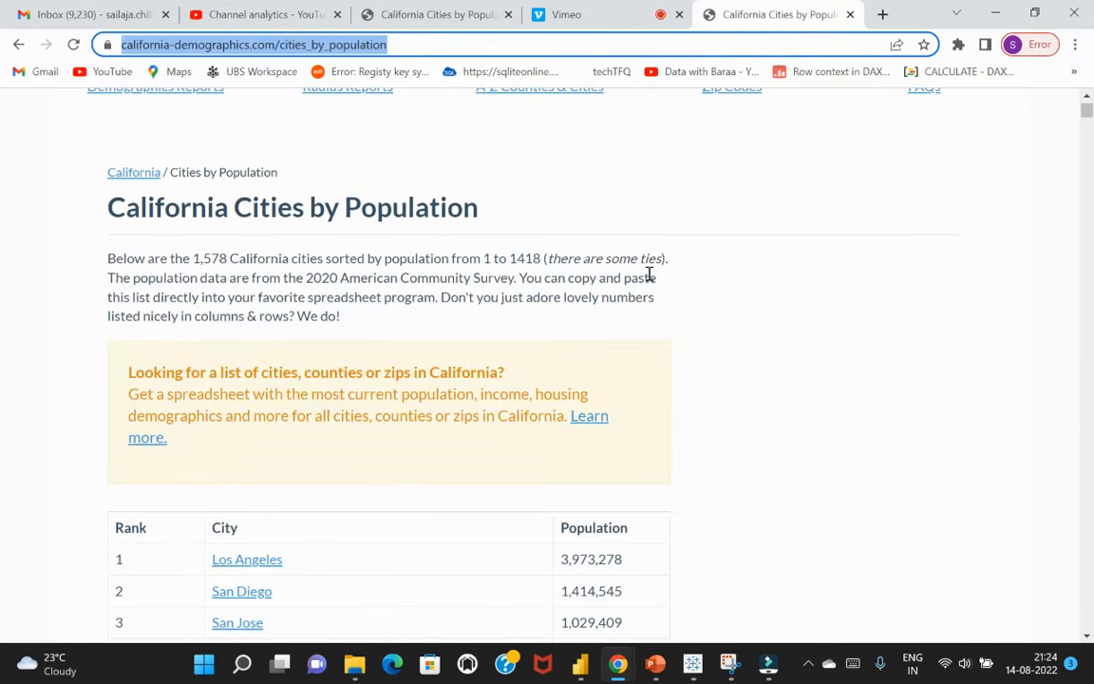
pyautogui.click(842, 453)
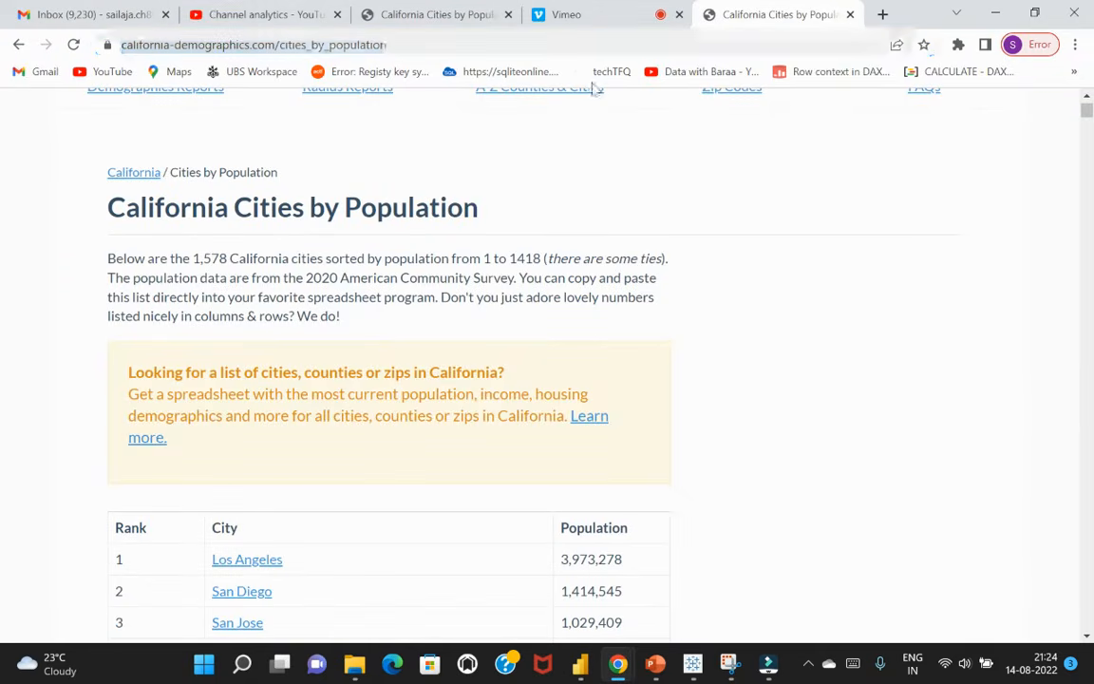
pyautogui.hotkey('alt', 'Tab')
pyautogui.hotkey('alt', 'Tab')
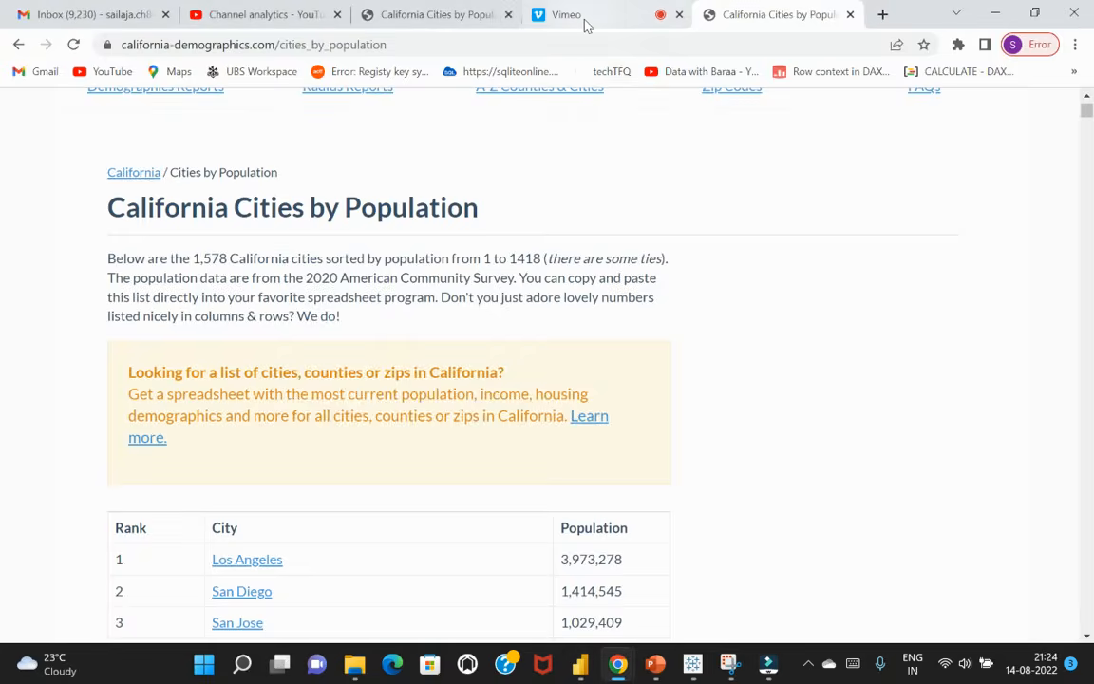
pyautogui.click(570, 17)
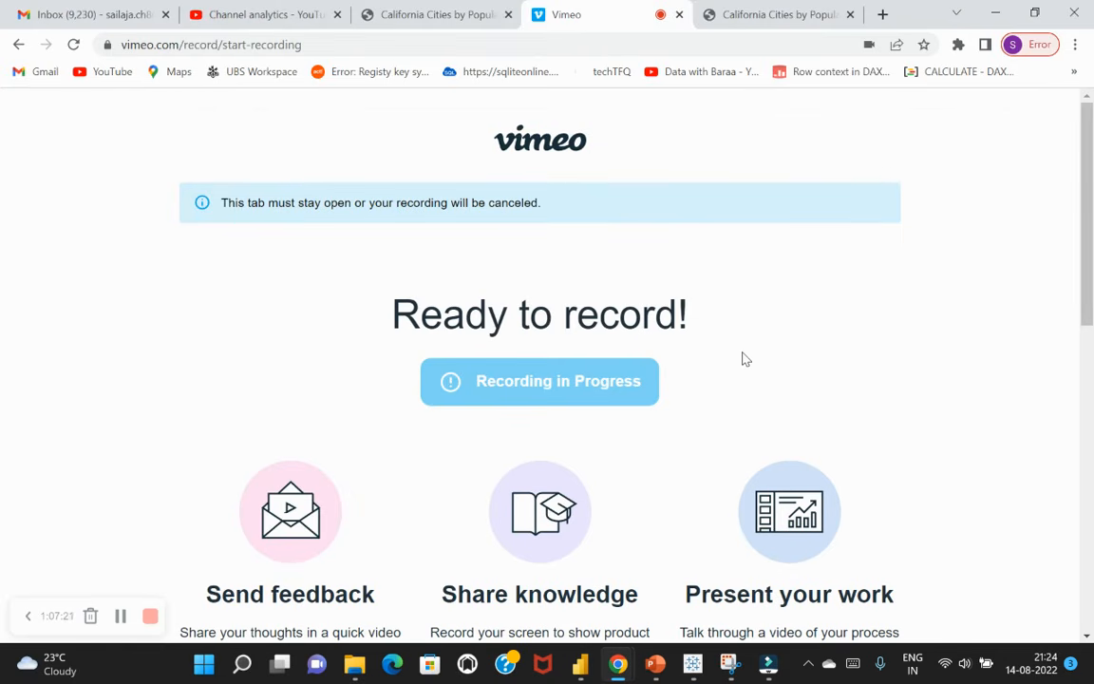
pyautogui.hotkey('alt', 'Tab')
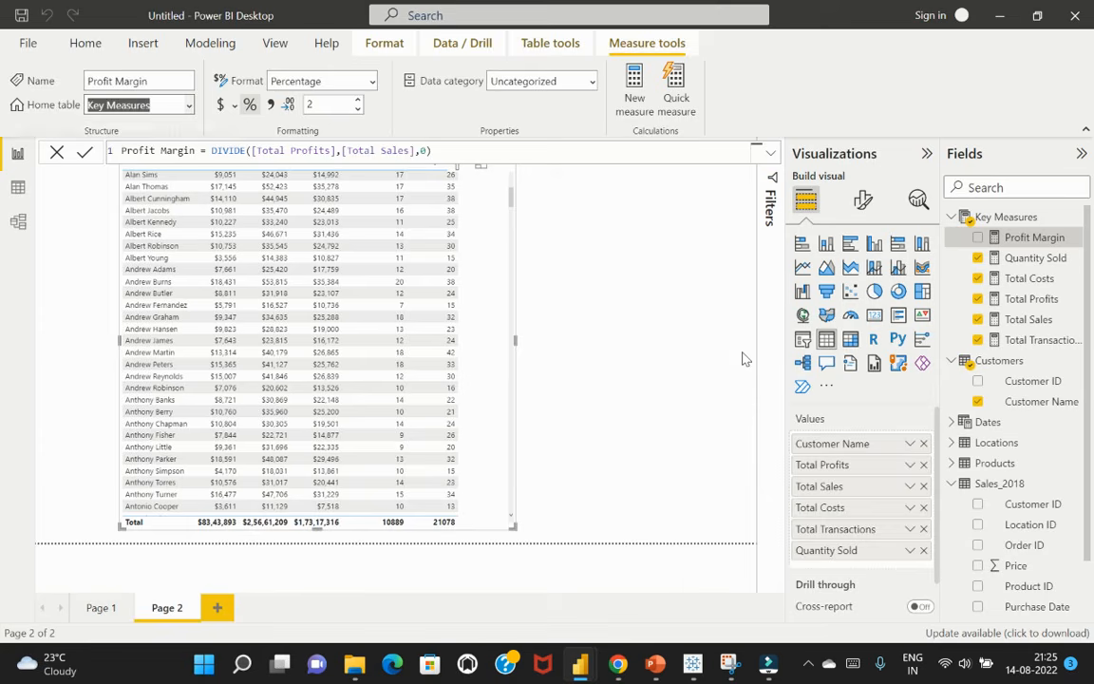
# Add the Profit Margin measure to the customer table visual as its last column
pyautogui.click(695, 376)
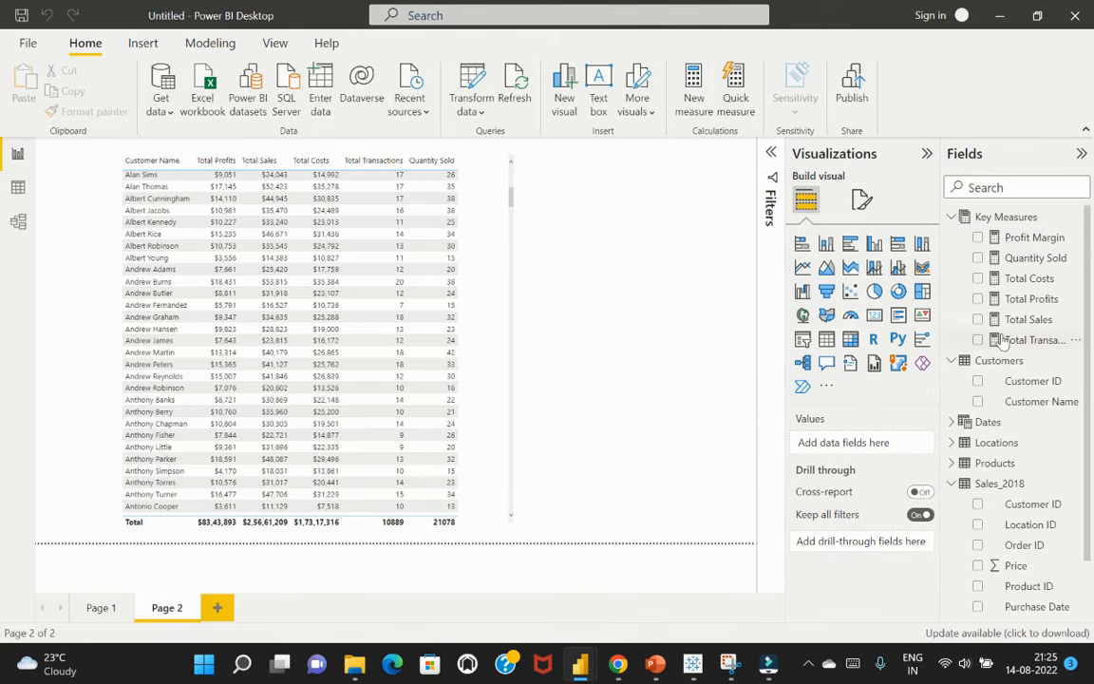
pyautogui.click(501, 217)
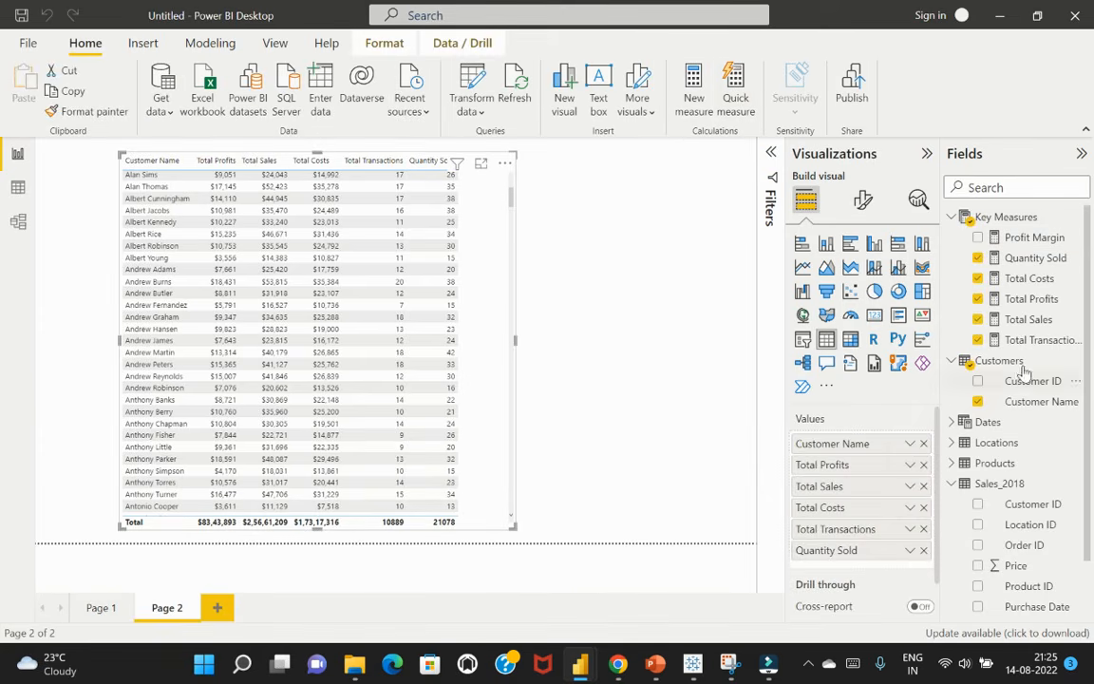
pyautogui.click(980, 237)
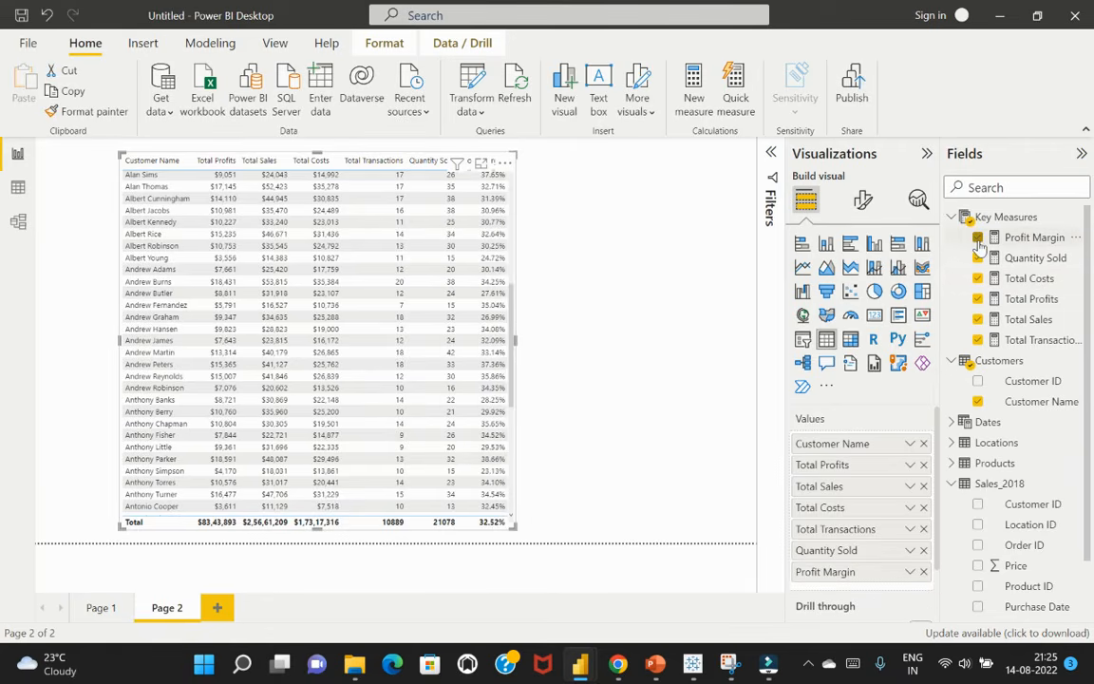
pyautogui.click(559, 356)
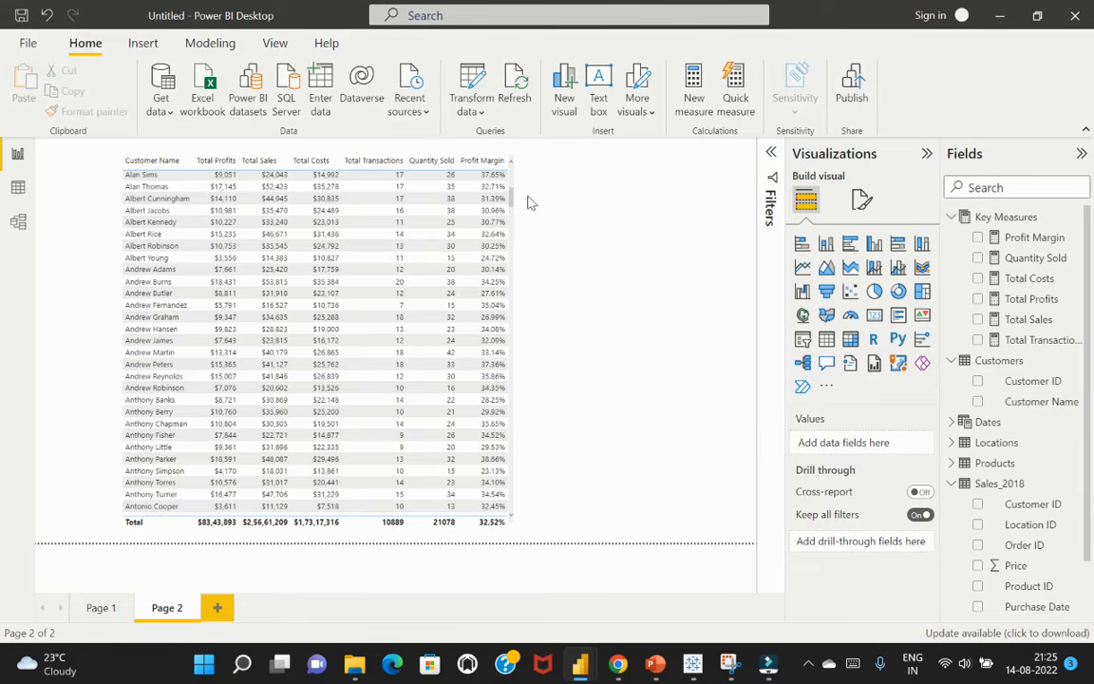
# Make the customer table visual slightly taller and move it to the upper-left corner of the report page
pyautogui.click(437, 245)
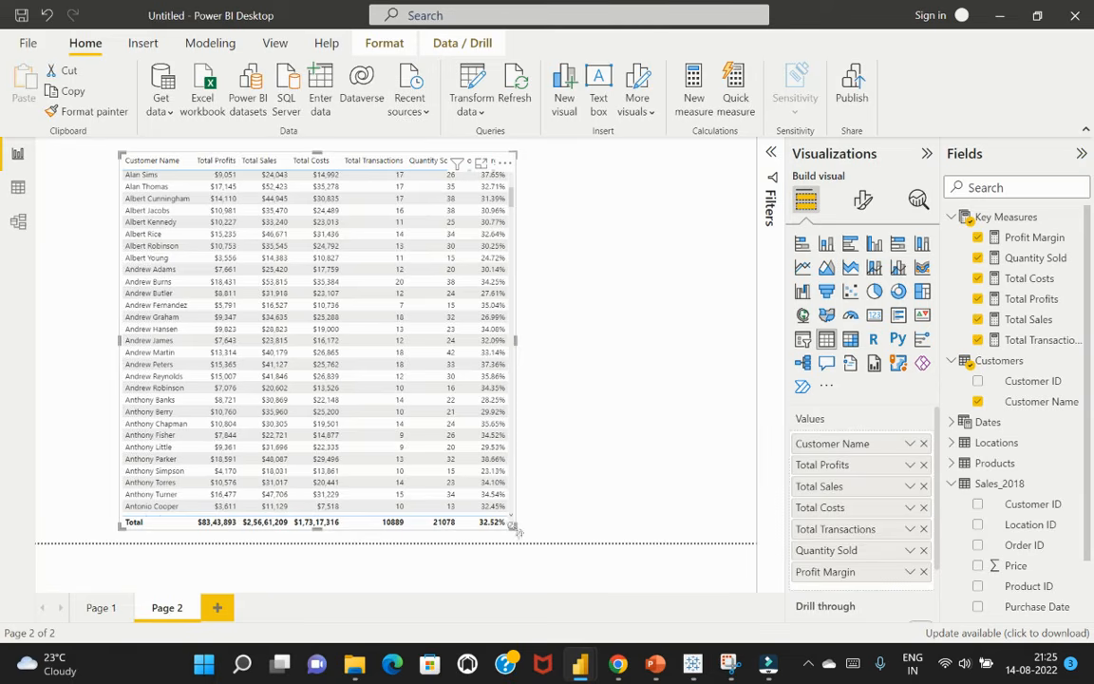
pyautogui.moveTo(516, 527)
pyautogui.mouseDown()
pyautogui.moveTo(461, 535)
pyautogui.moveTo(499, 542)
pyautogui.moveTo(517, 530)
pyautogui.mouseUp()
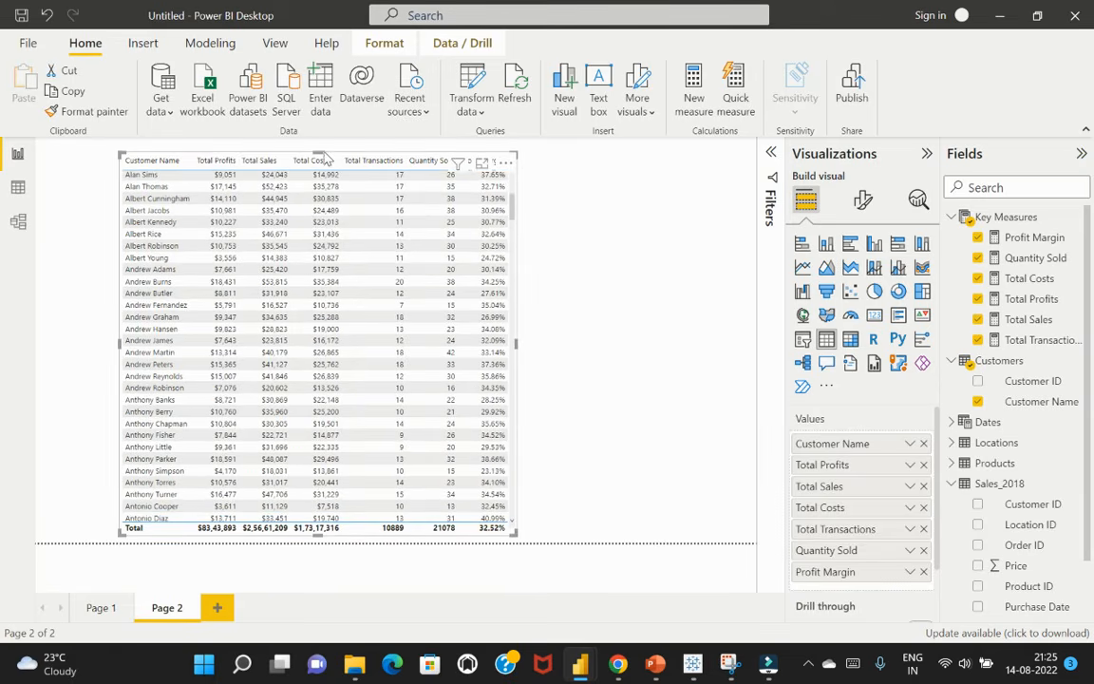
pyautogui.moveTo(296, 145); pyautogui.dragTo(249, 149)
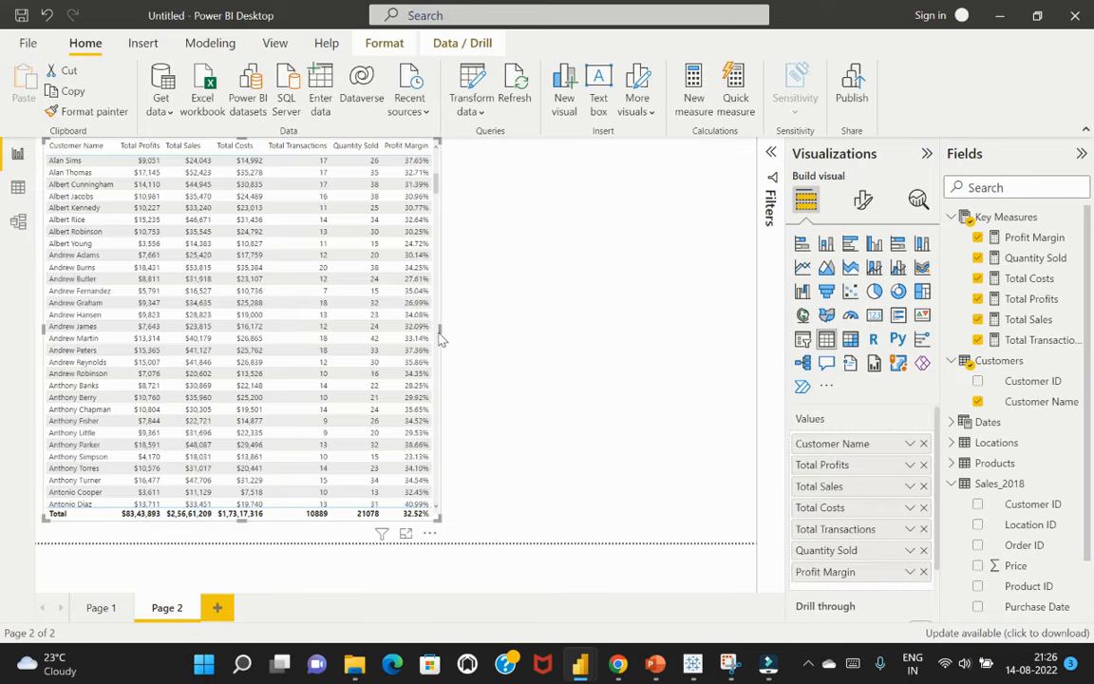
pyautogui.click(515, 351)
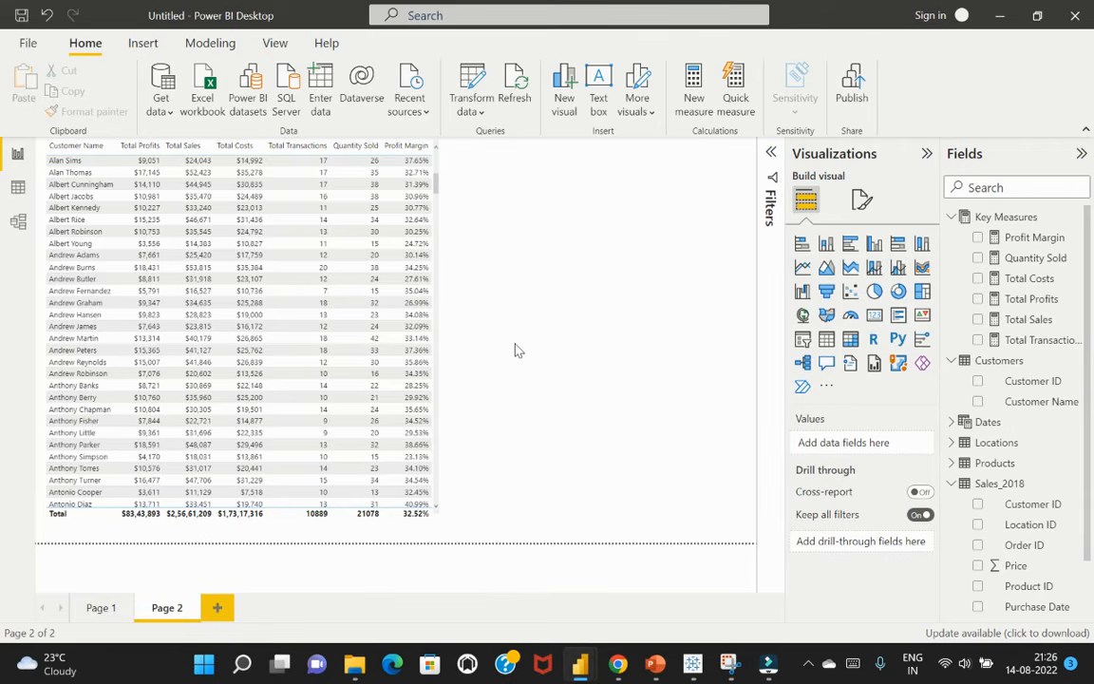
# Collapse the Key Measures, Customers and Sales_2018 tables in the field list
pyautogui.click(952, 216)
pyautogui.click(952, 238)
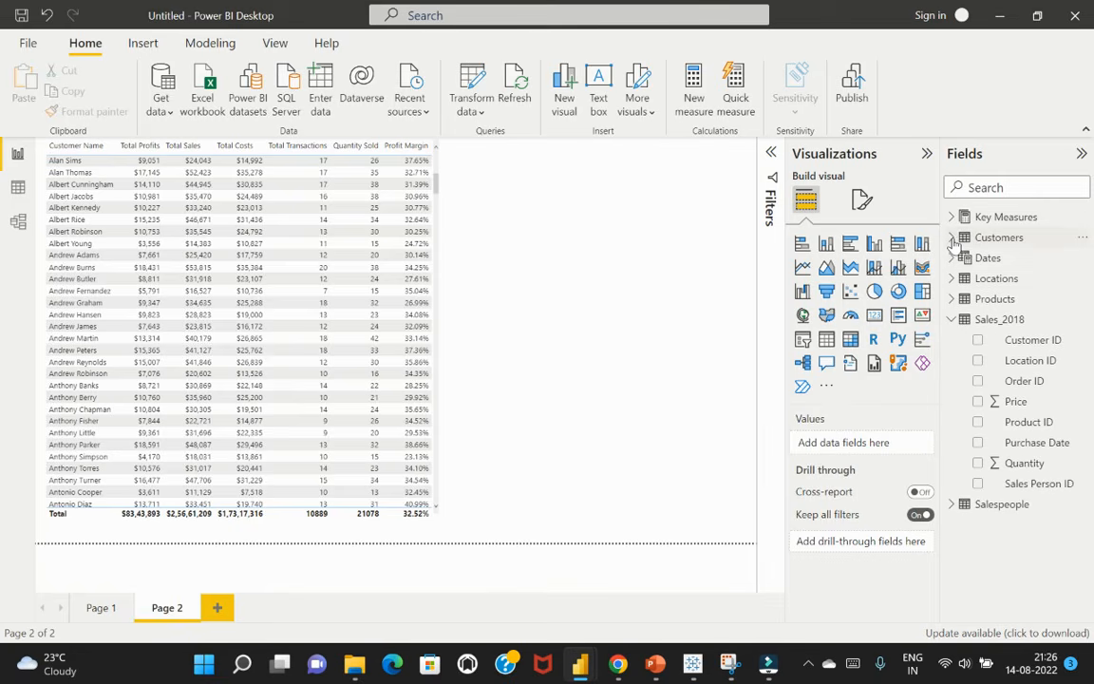
pyautogui.click(951, 321)
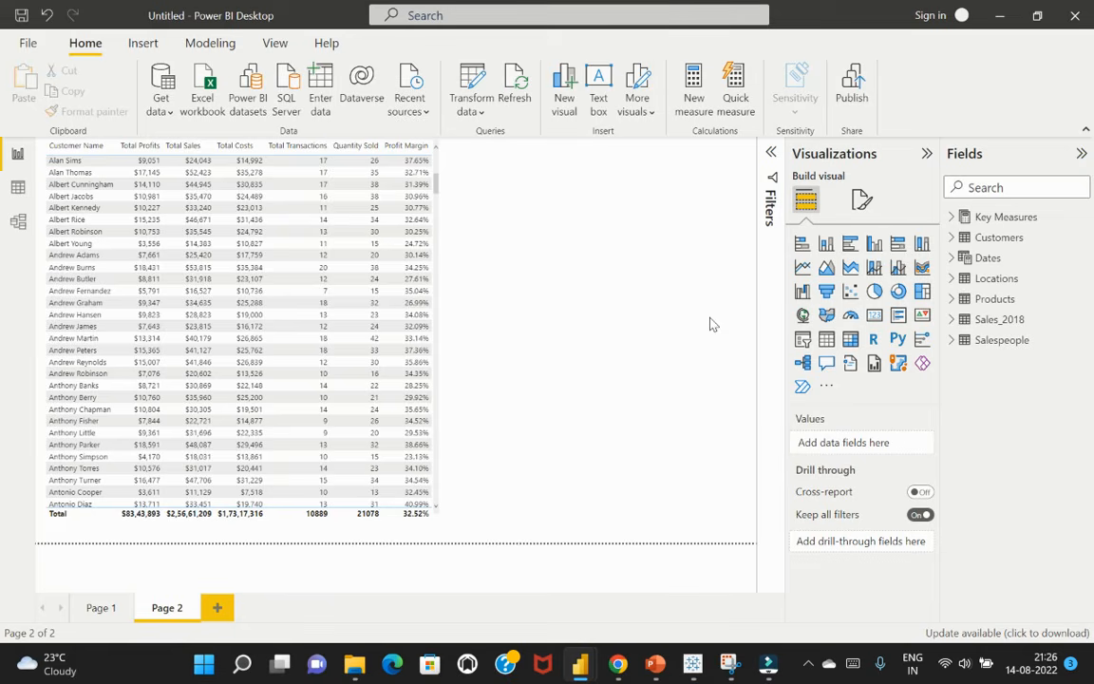
# Create an empty table named Time Intelligence and load it into the model
pyautogui.click(323, 85)
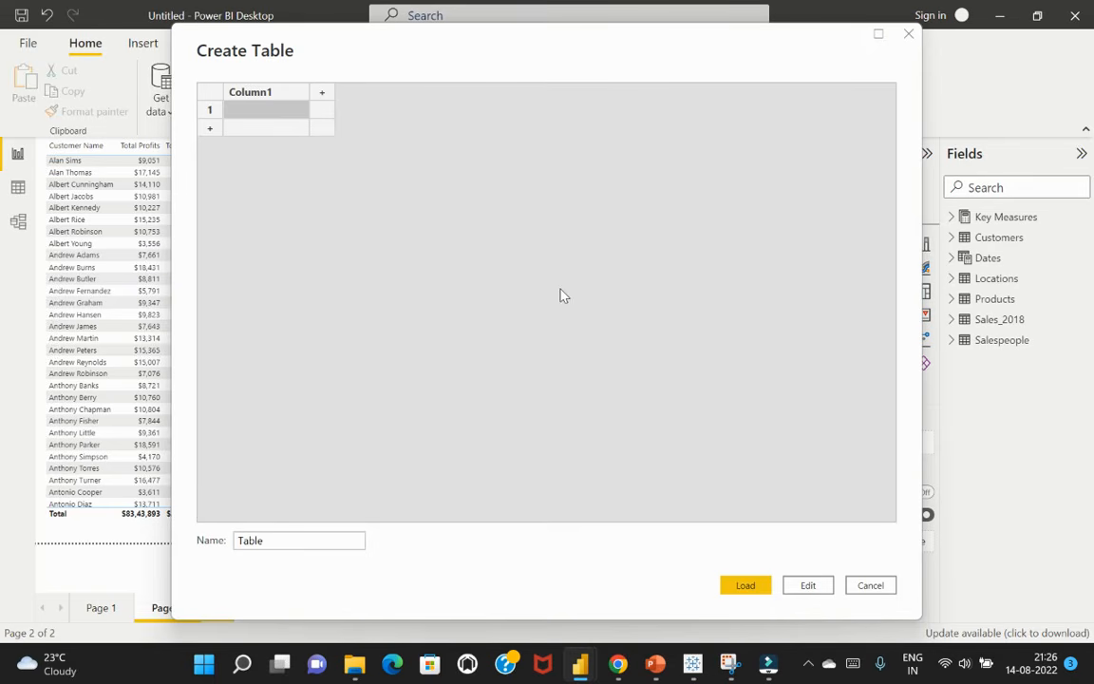
pyautogui.click(284, 547)
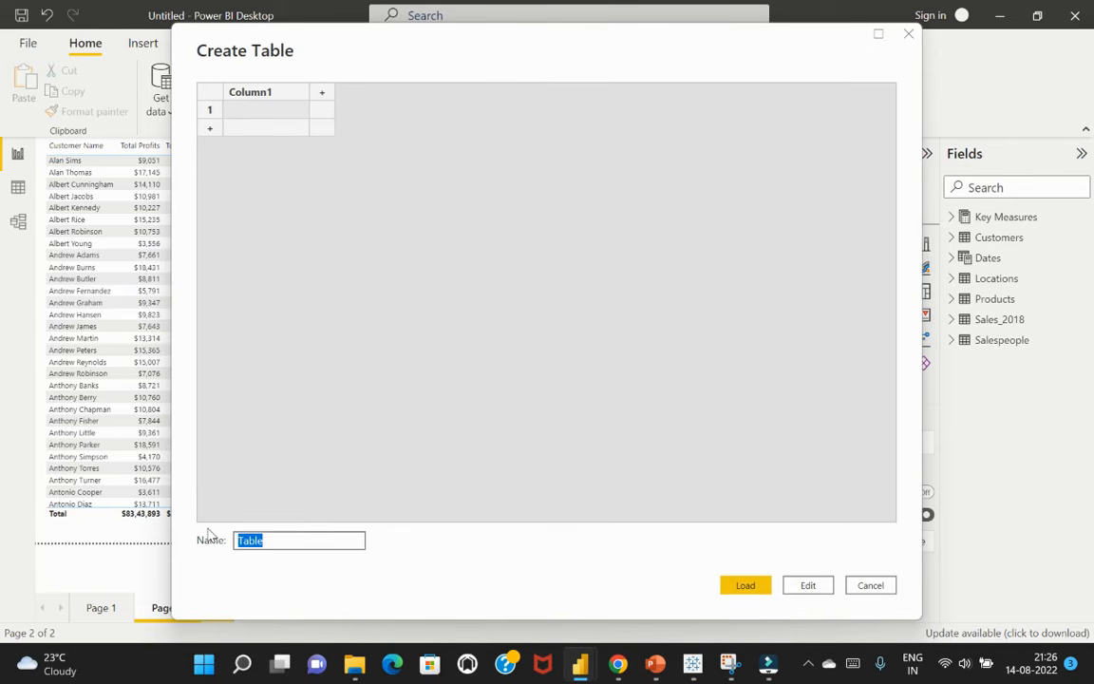
pyautogui.write('Time Intelligence')
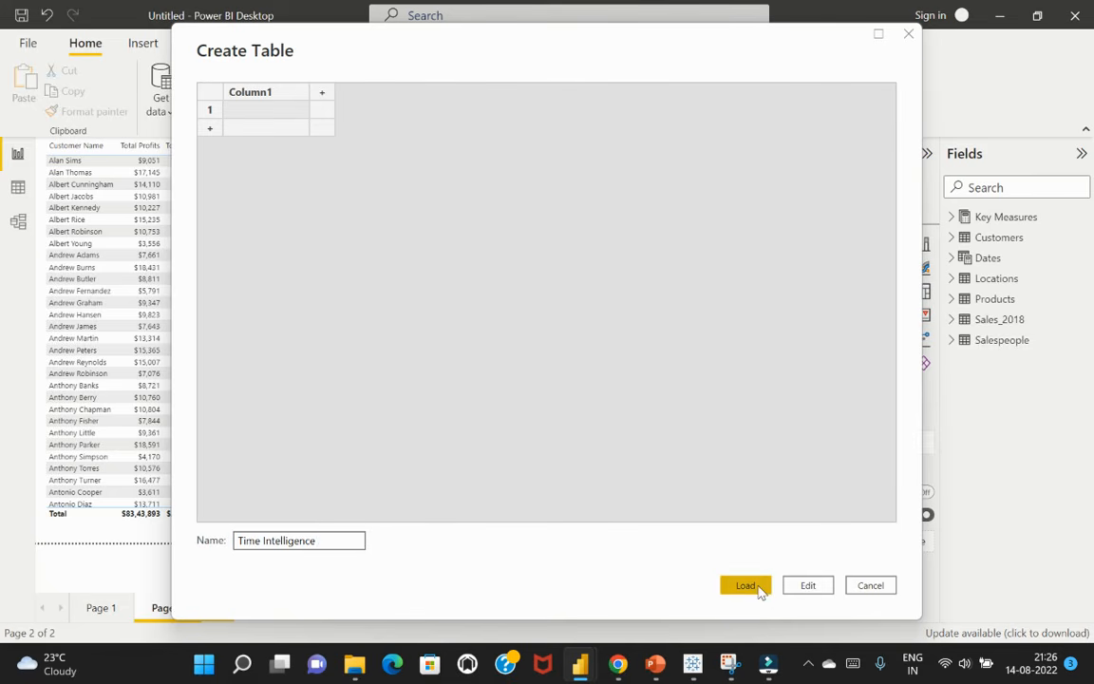
pyautogui.click(755, 586)
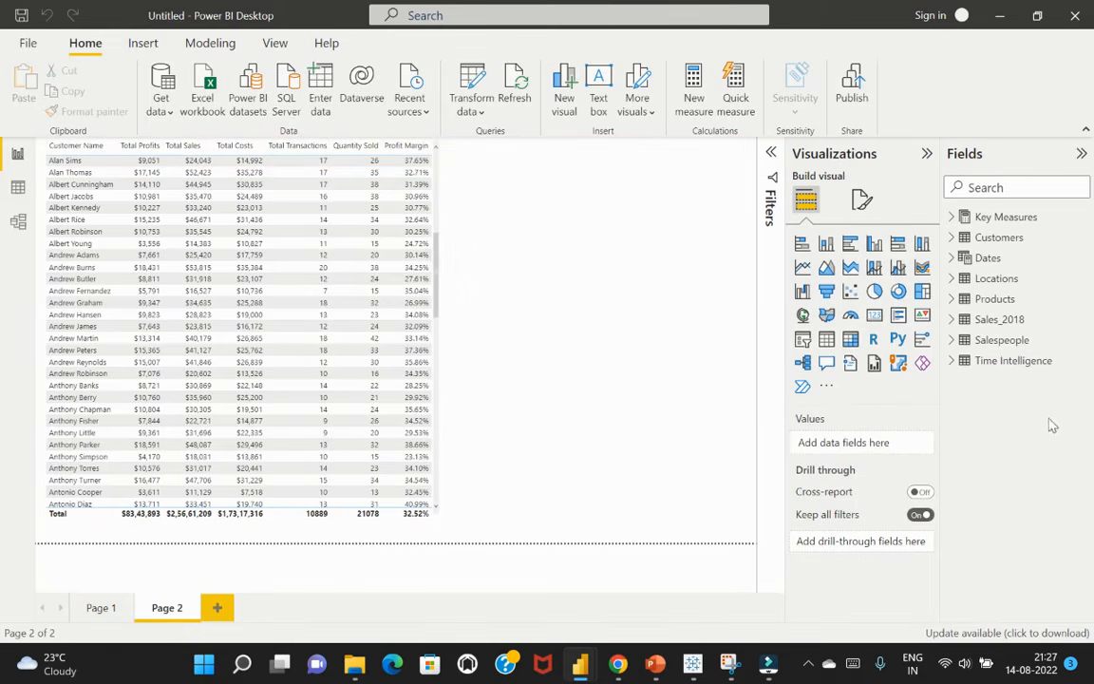
pyautogui.click(1033, 367)
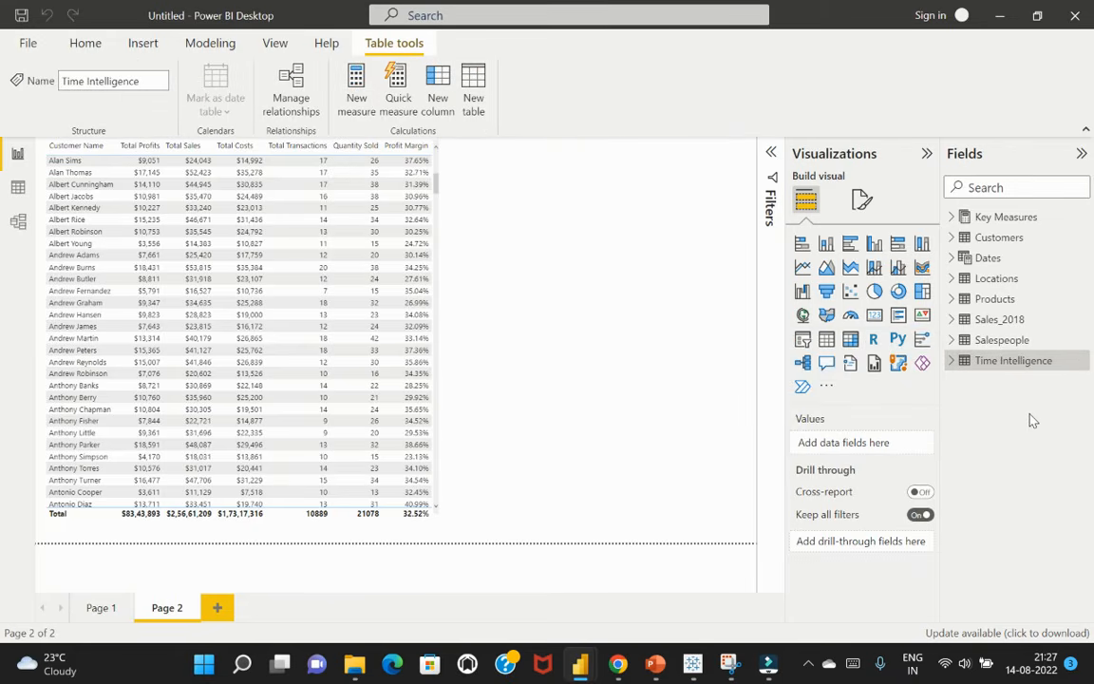
pyautogui.click(998, 217)
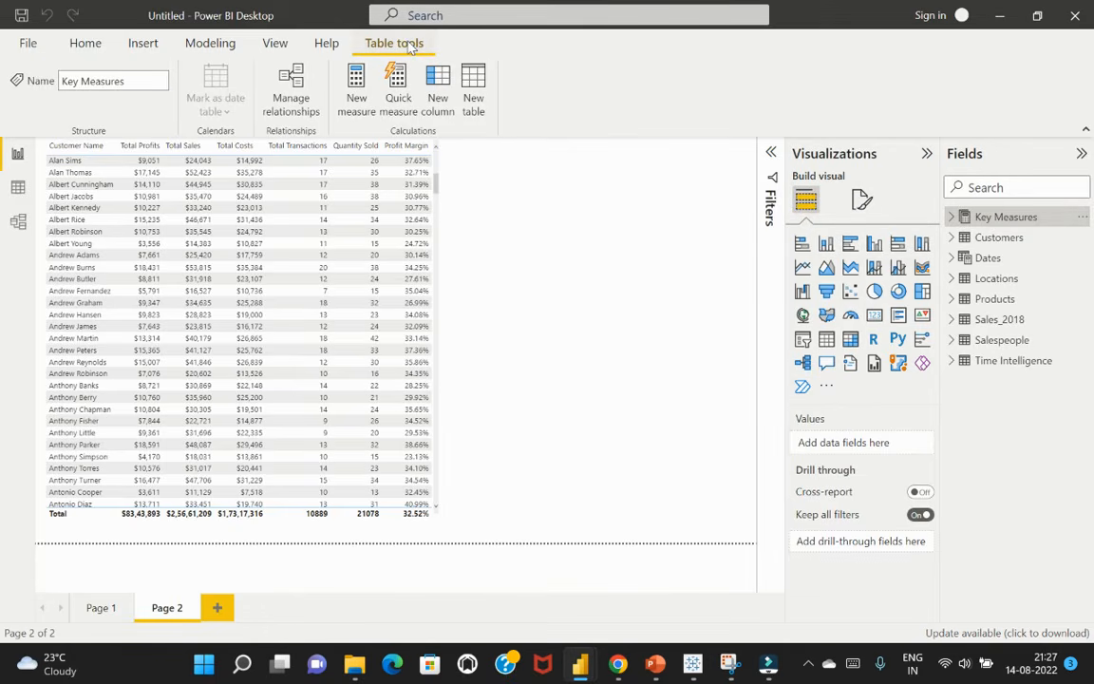
pyautogui.click(85, 44)
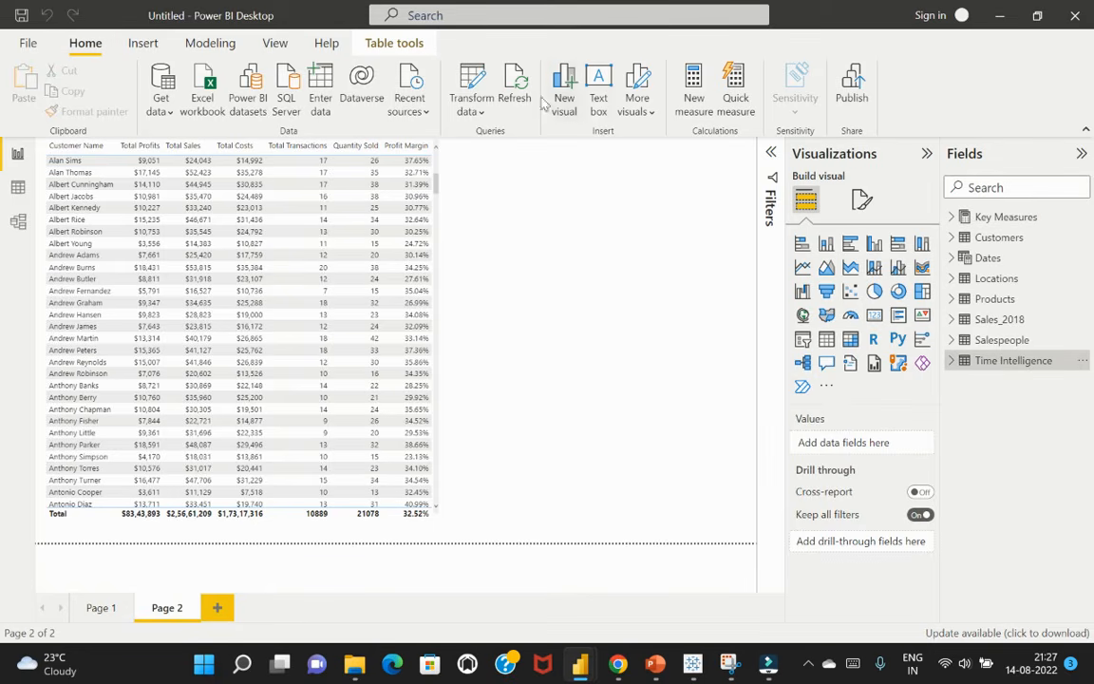
pyautogui.click(696, 100)
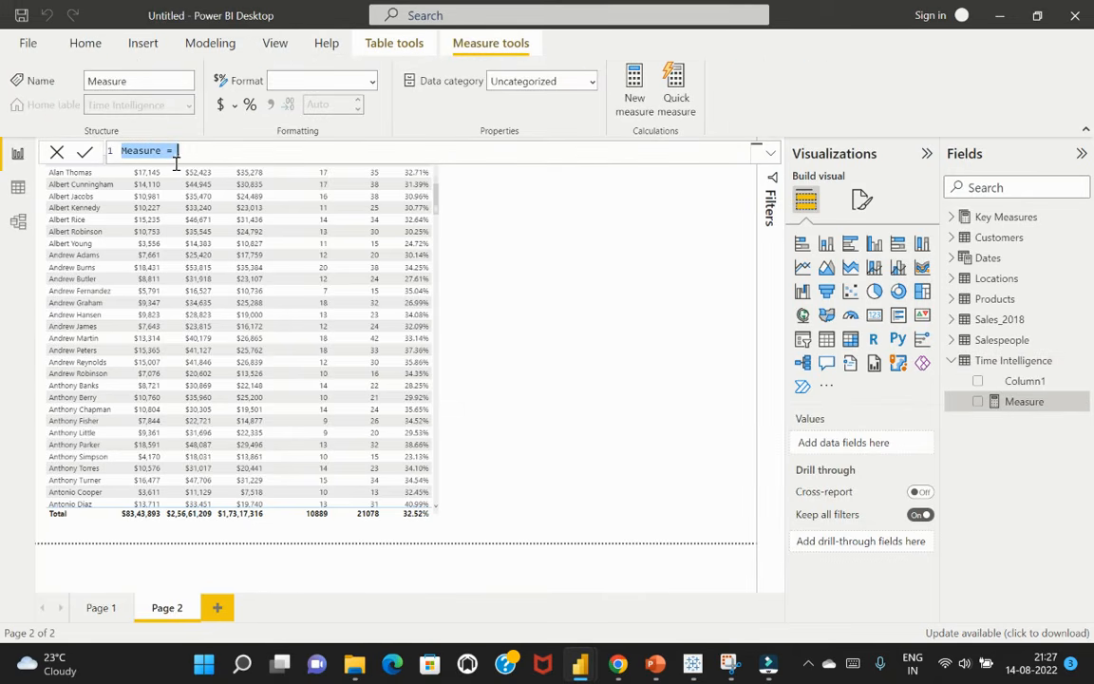
pyautogui.click(1043, 382)
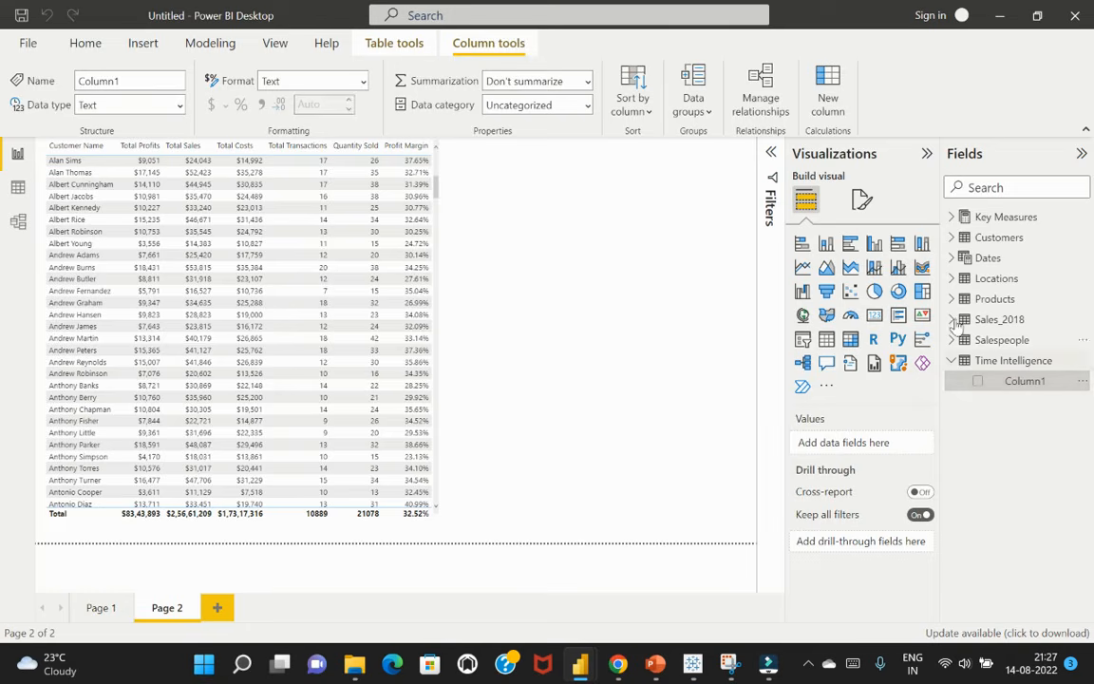
# Create a second table visual on Page 2 with Date from the Dates table and the Total Sales measure
pyautogui.click(952, 258)
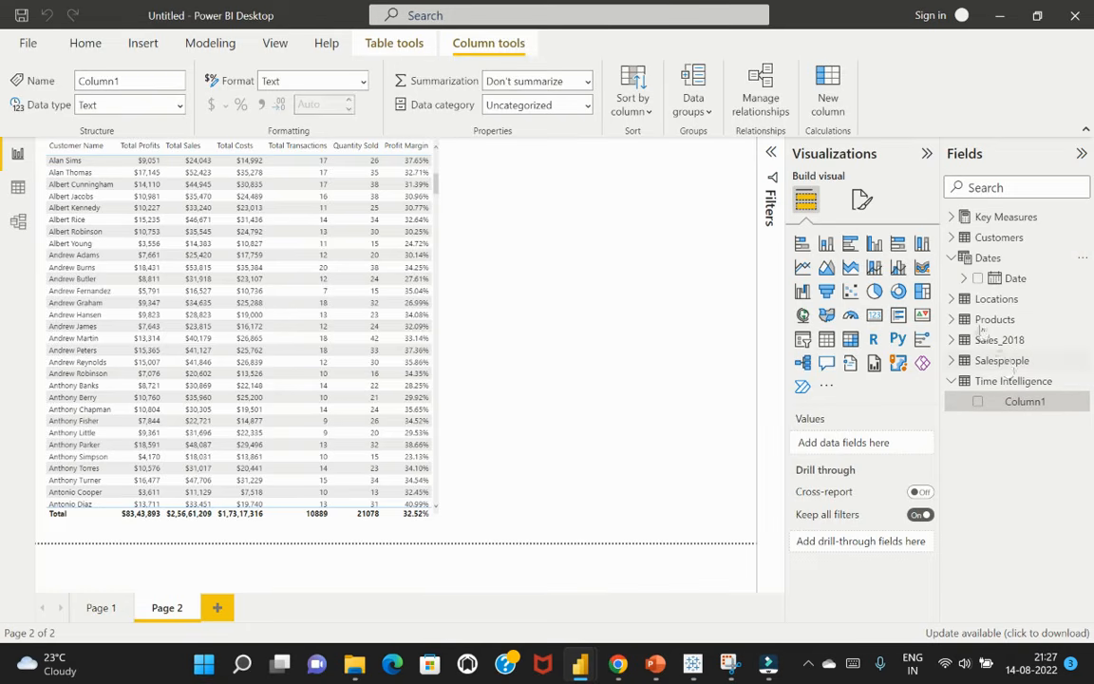
pyautogui.click(529, 243)
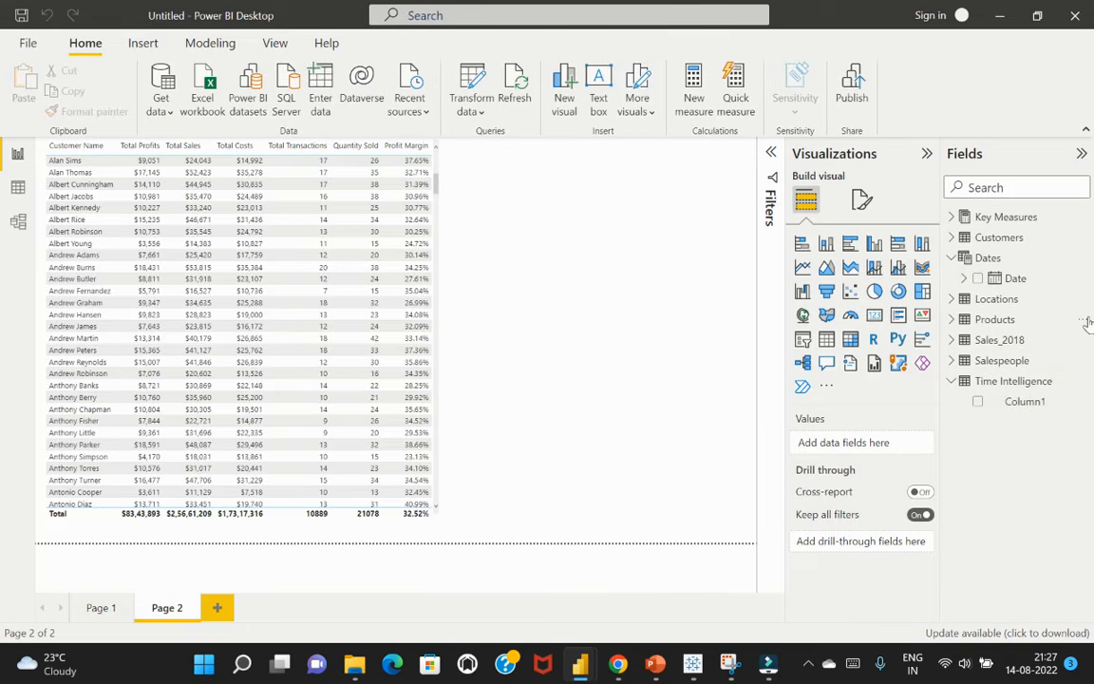
pyautogui.click(978, 280)
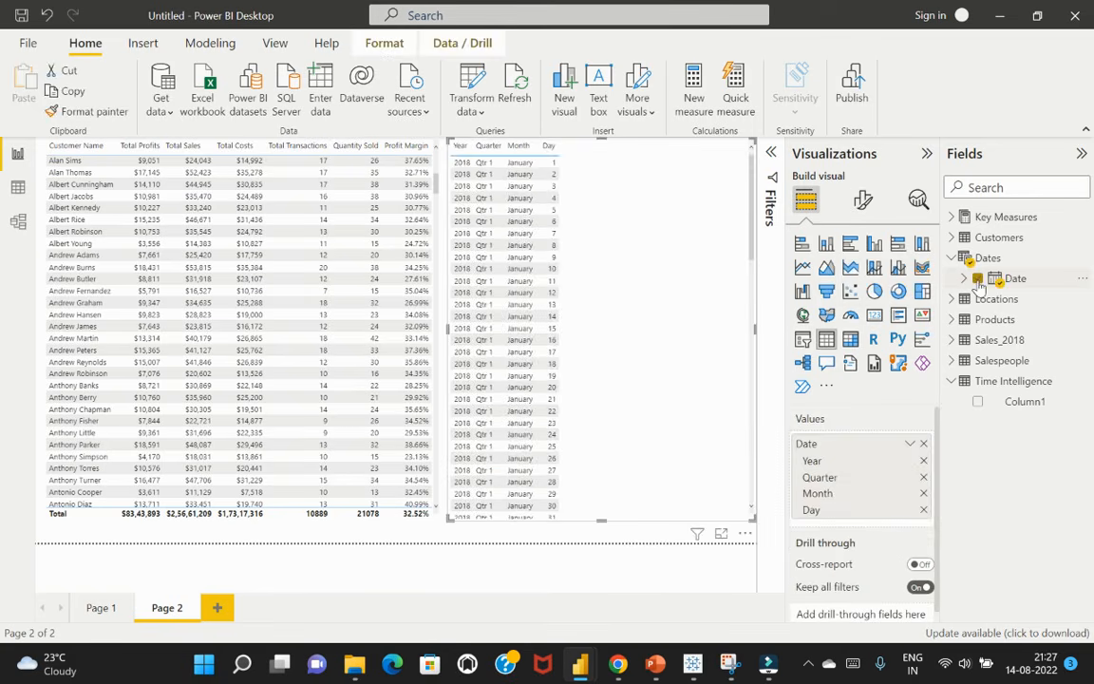
pyautogui.click(953, 217)
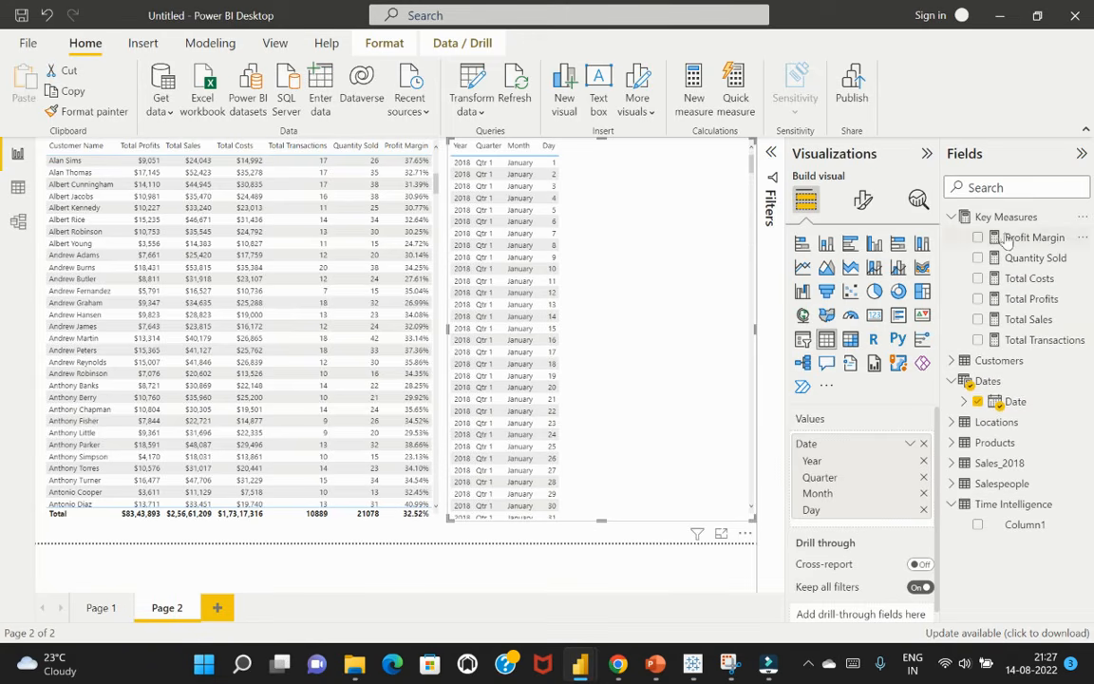
pyautogui.click(978, 319)
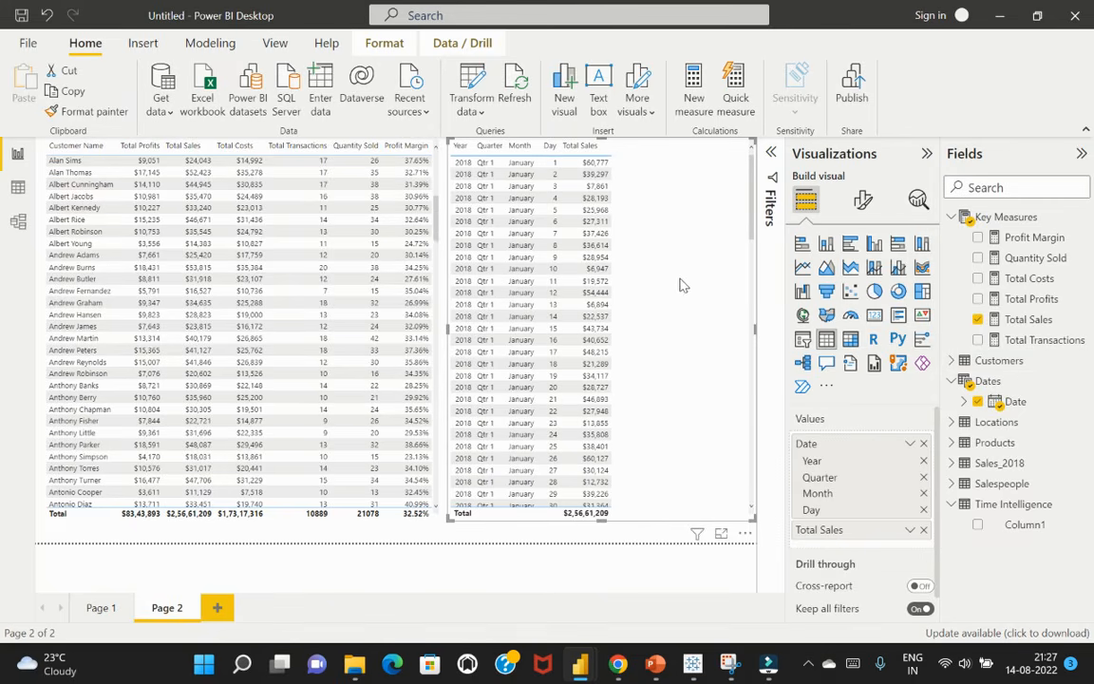
# Narrow and shorten the date and Total Sales table visual, and move it closer to the customer table
pyautogui.moveTo(447, 329); pyautogui.dragTo(549, 335)
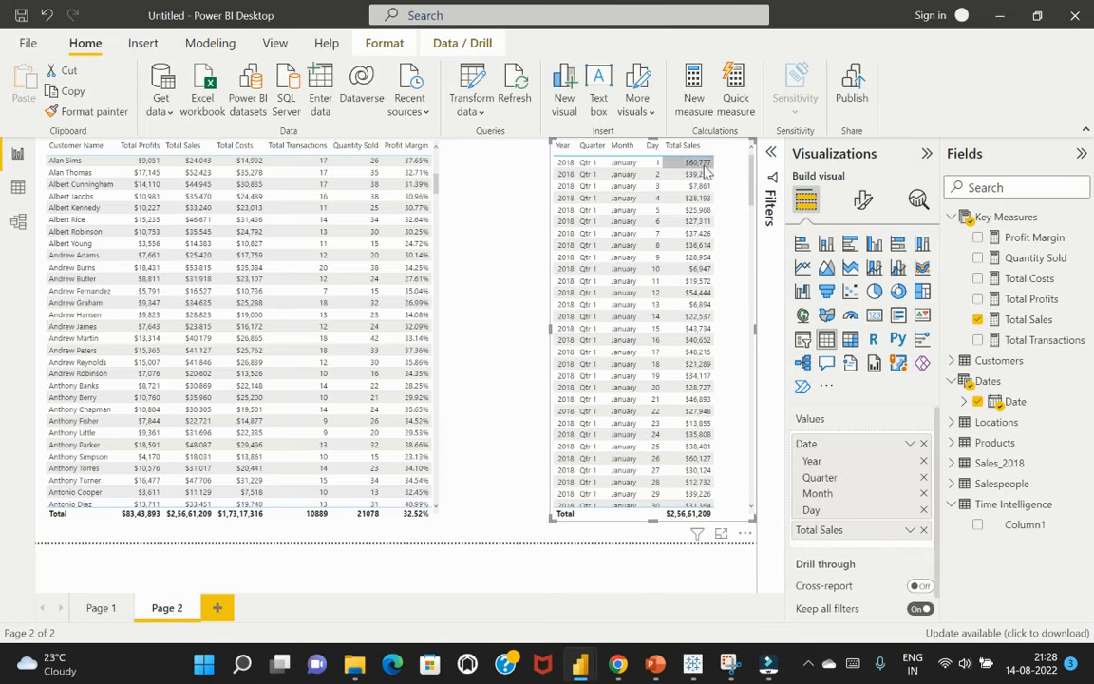
pyautogui.moveTo(653, 521); pyautogui.dragTo(652, 282)
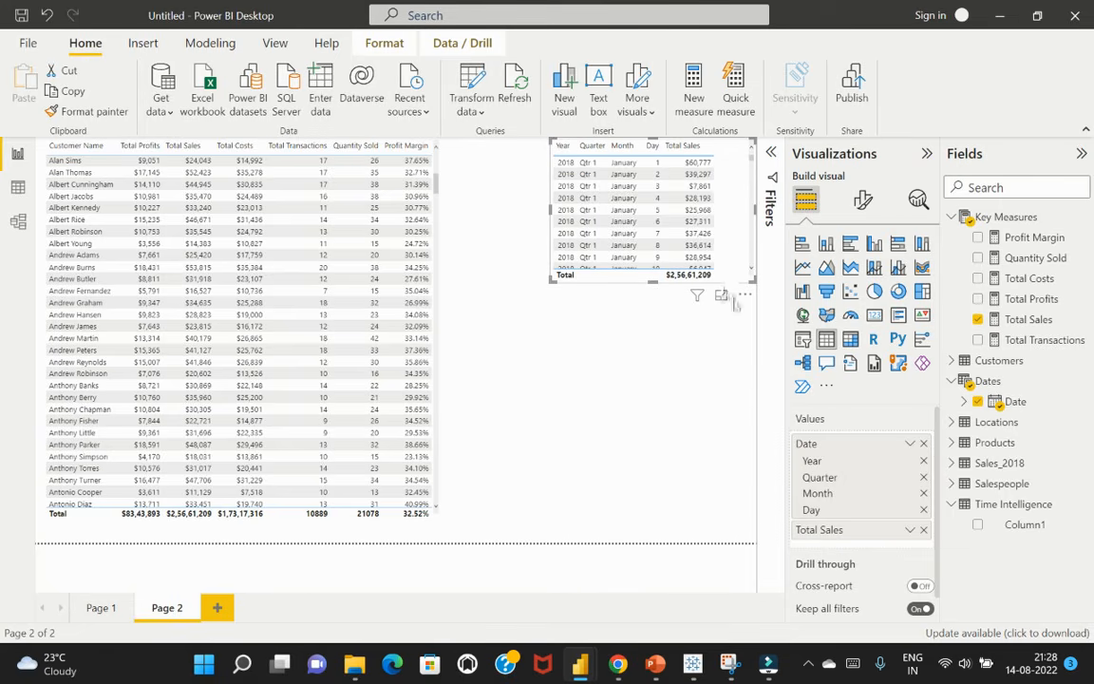
pyautogui.moveTo(727, 300); pyautogui.dragTo(681, 315)
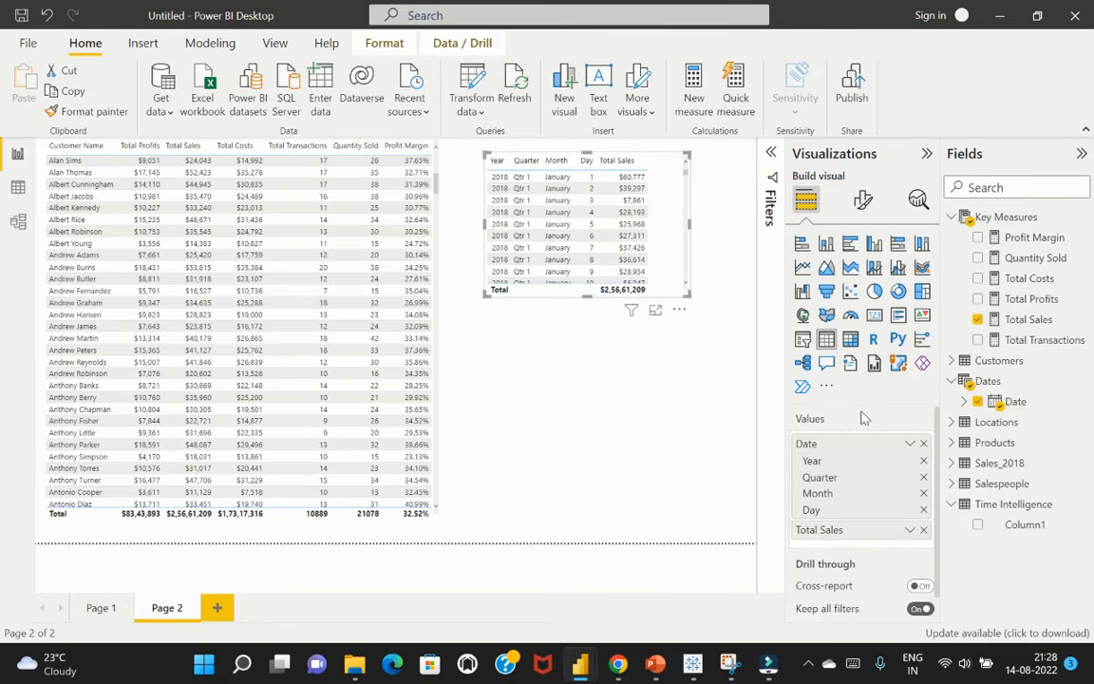
# Show plain Date values instead of the date hierarchy in the Total Sales table visual, and set the Date column's data type to Date
pyautogui.click(911, 446)
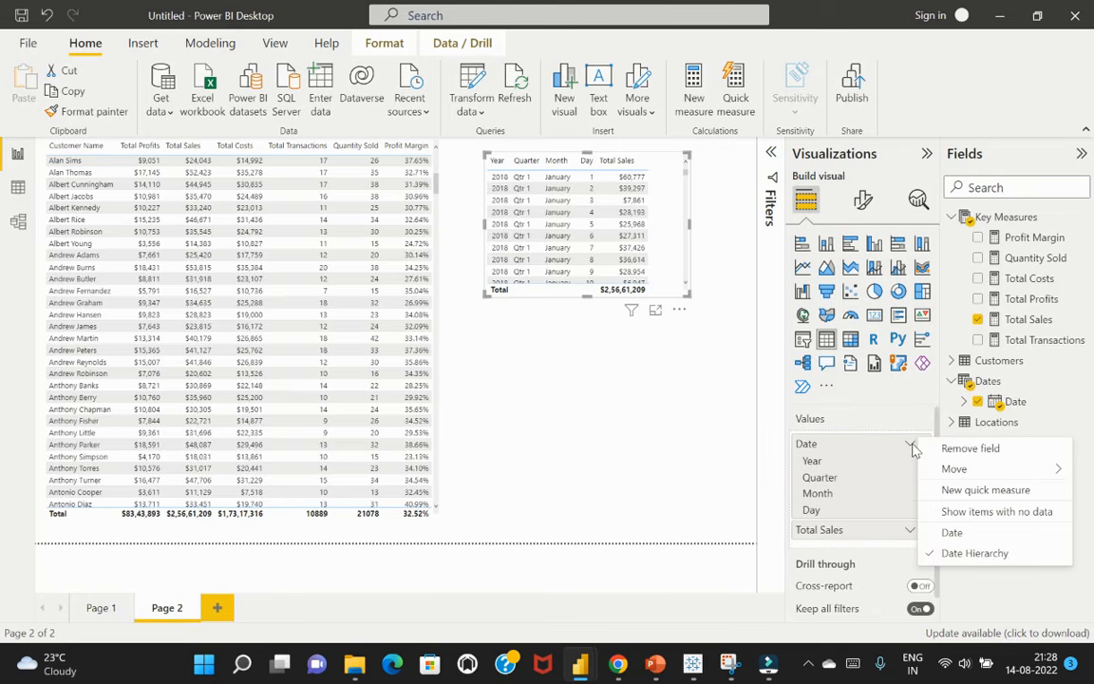
pyautogui.click(953, 533)
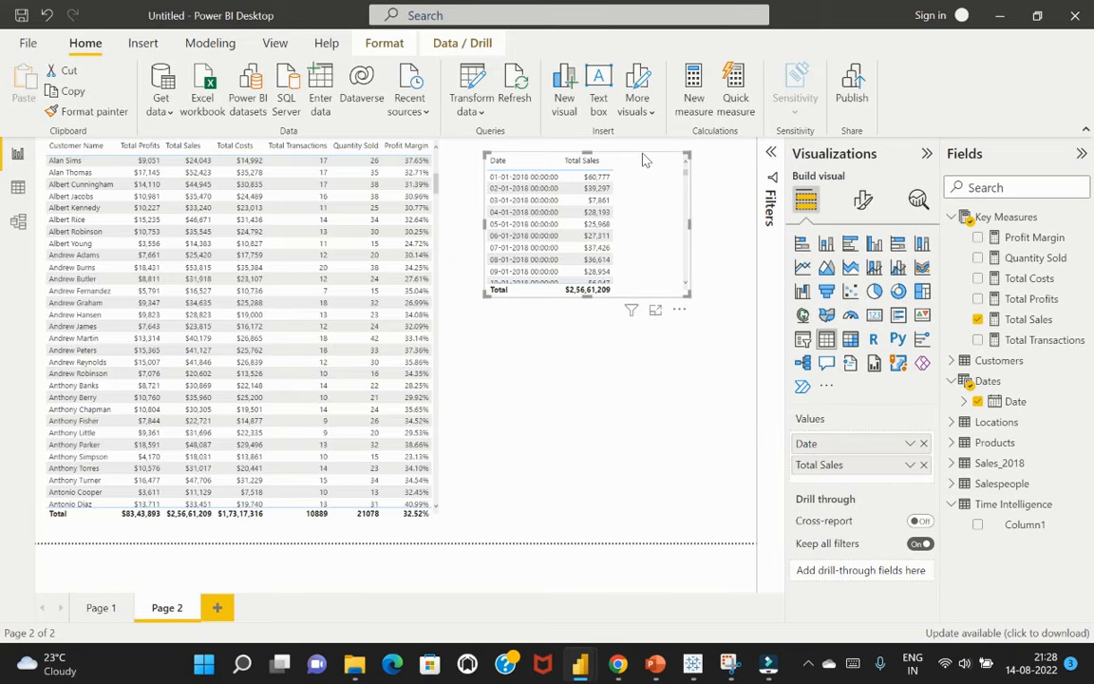
pyautogui.click(1017, 404)
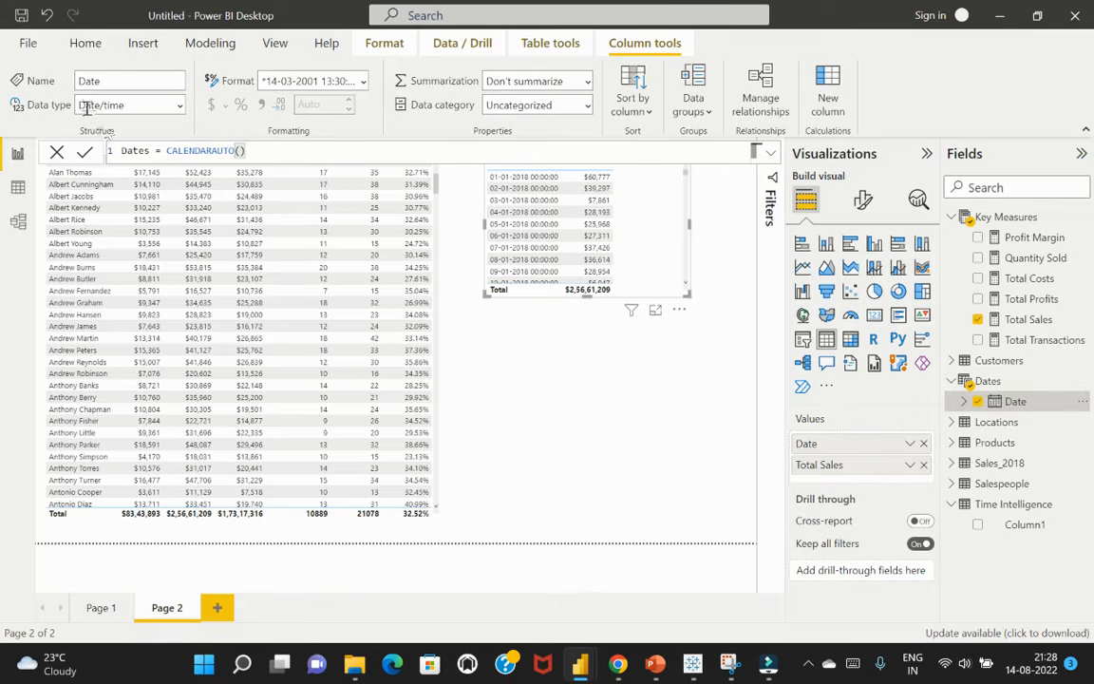
pyautogui.click(179, 109)
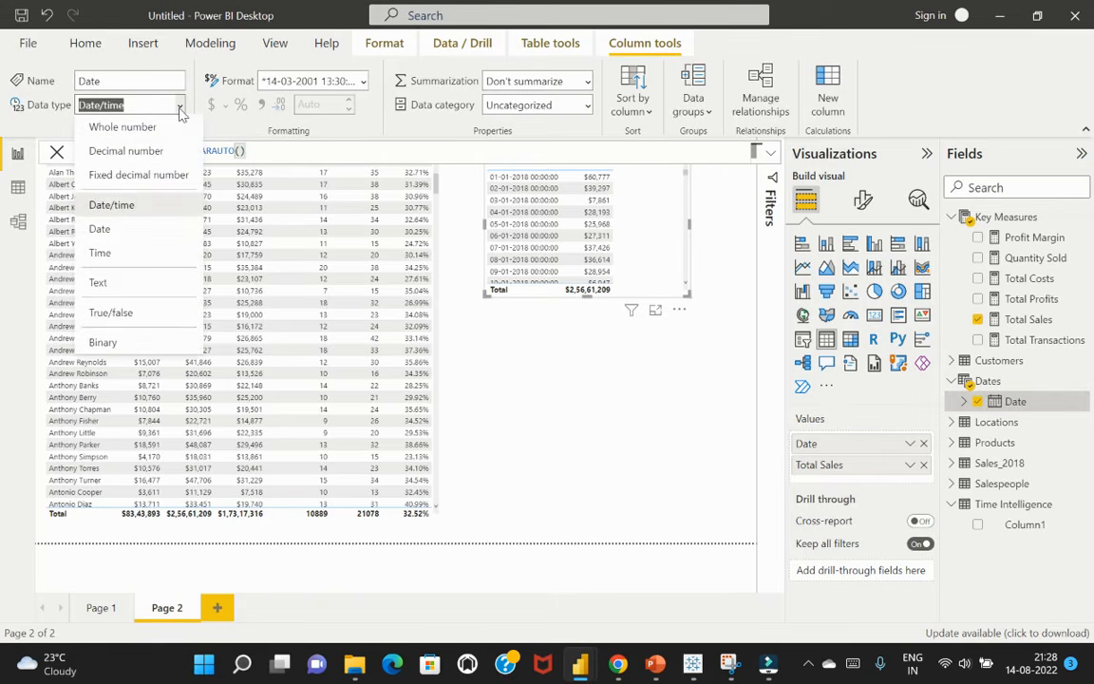
pyautogui.click(124, 233)
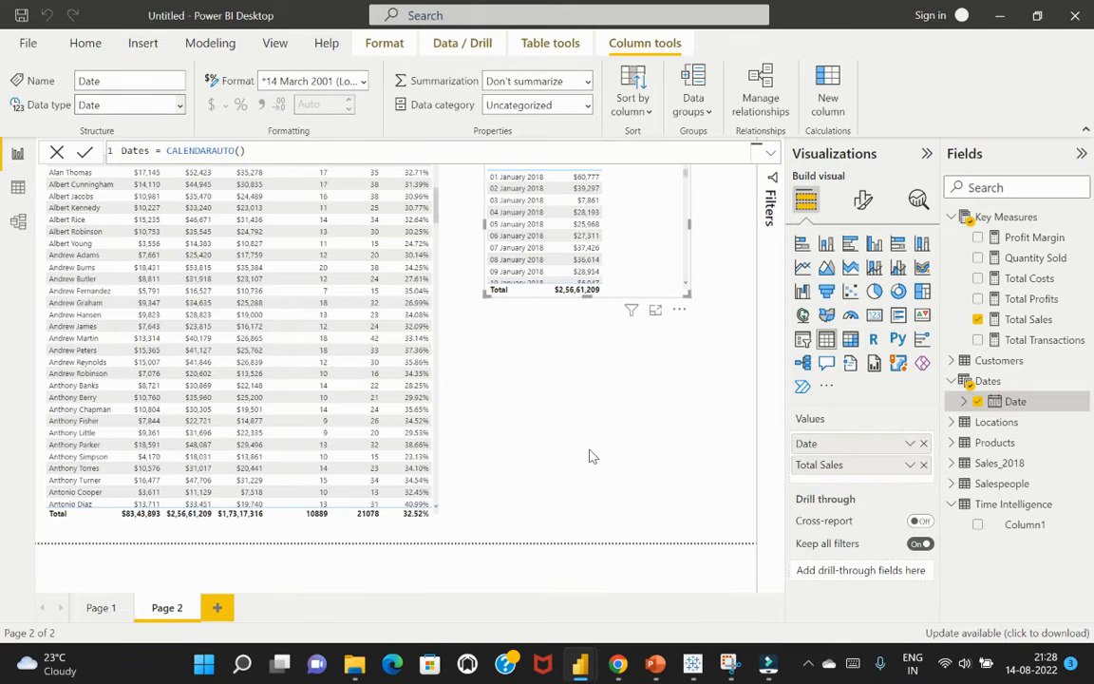
pyautogui.click(591, 457)
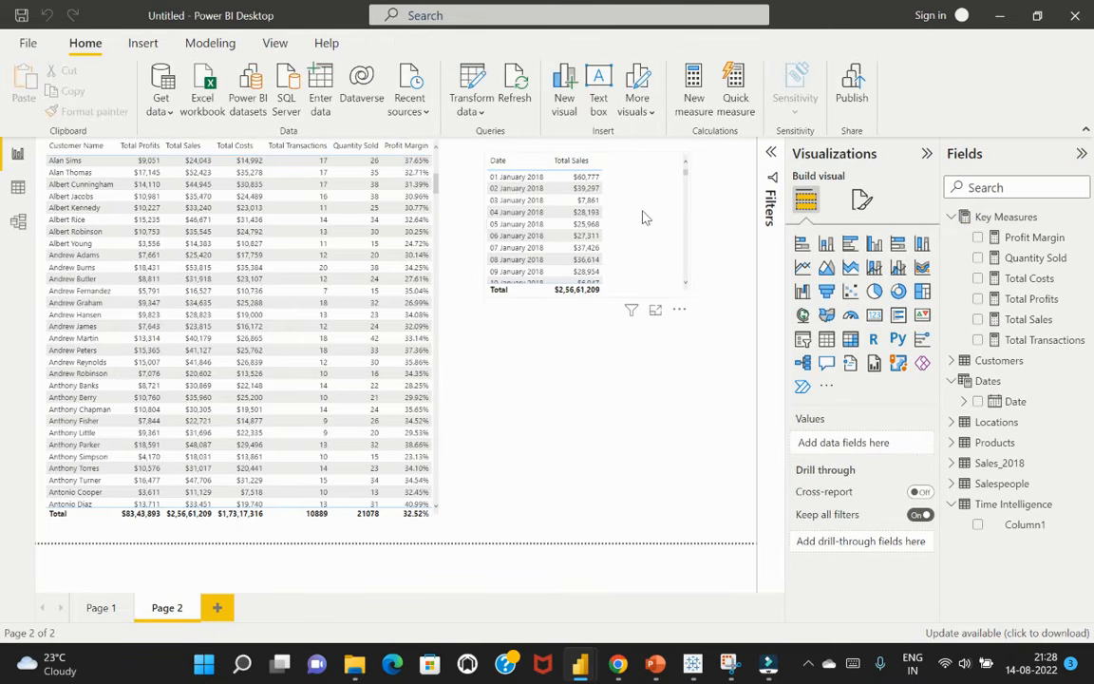
# Format the Date column of the Dates table as 14-03-2001 (dd/mm/yyyy)
pyautogui.click(641, 218)
pyautogui.click(1013, 401)
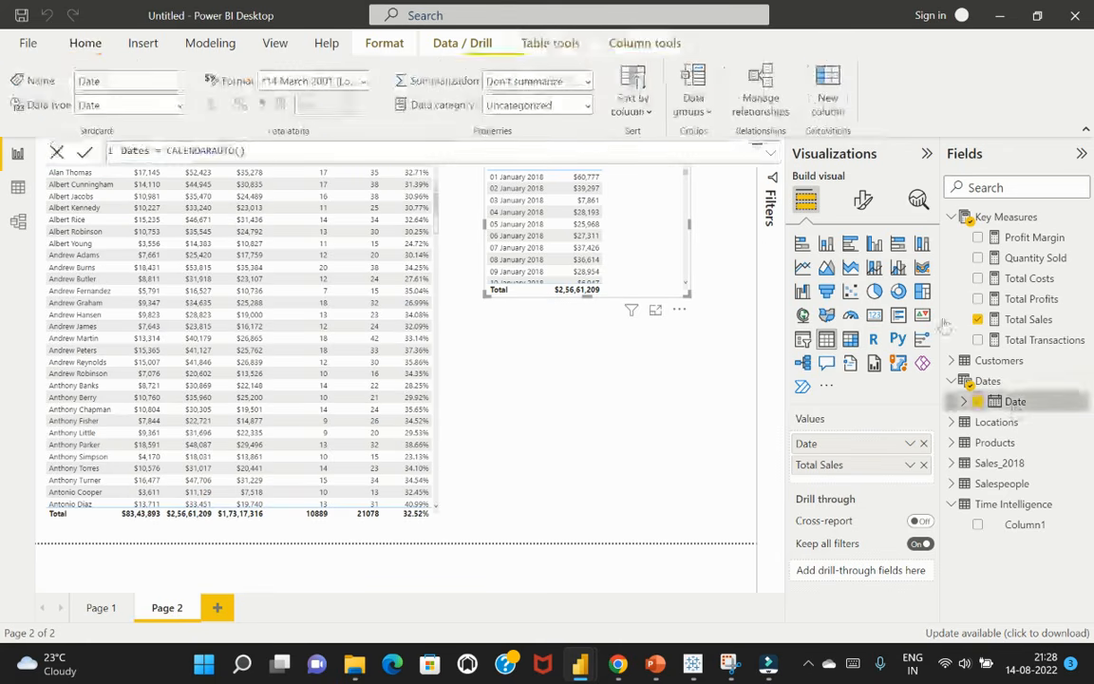
pyautogui.click(362, 81)
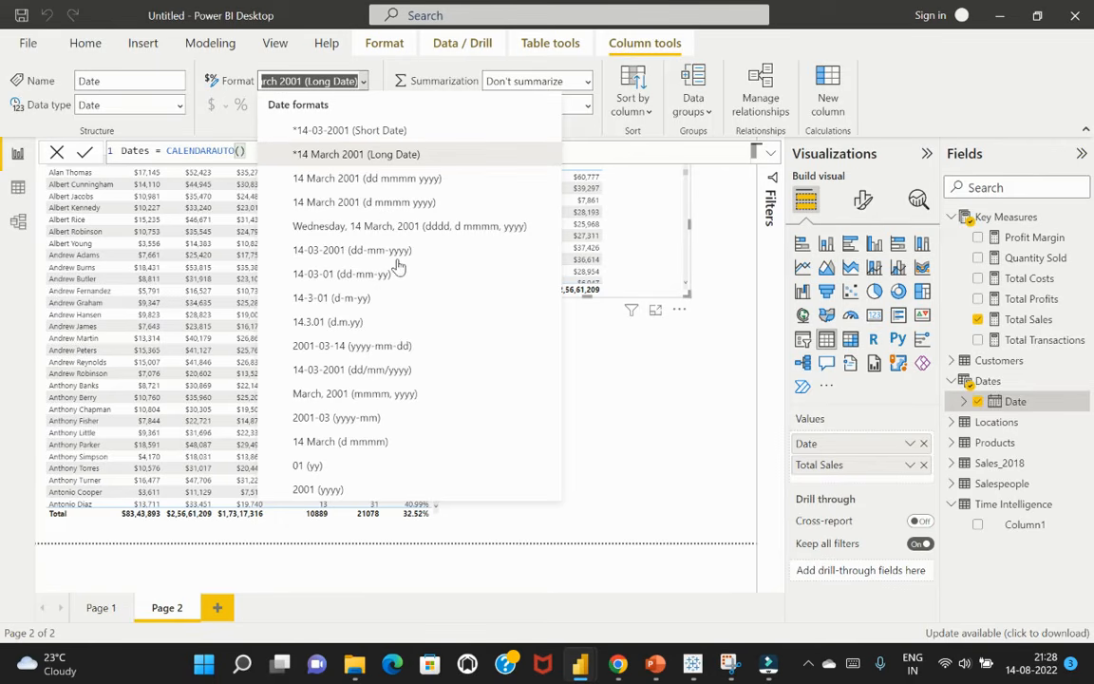
pyautogui.click(403, 370)
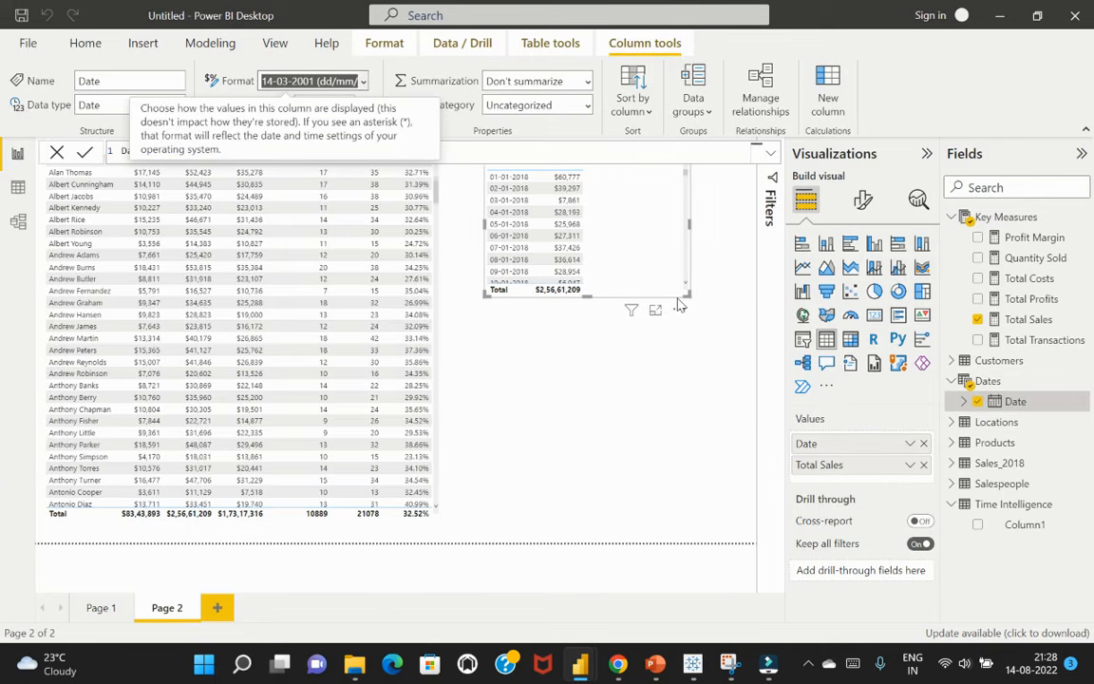
pyautogui.click(708, 237)
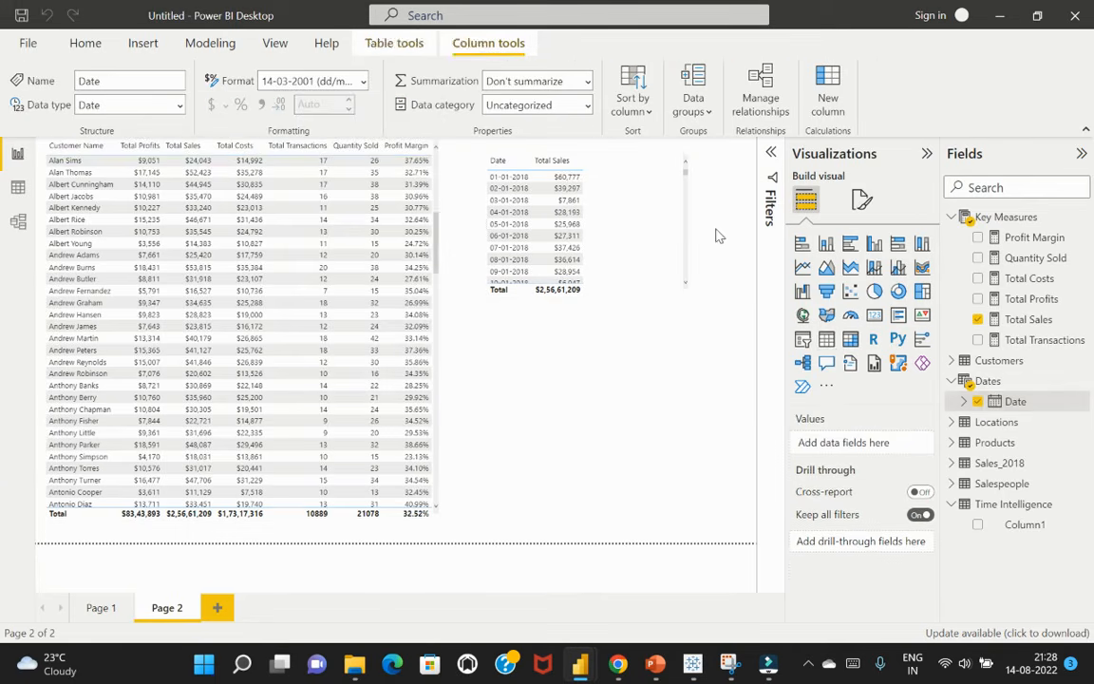
# Move the date and Total Sales table visual lower on Page 2 to leave space above it
pyautogui.click(666, 203)
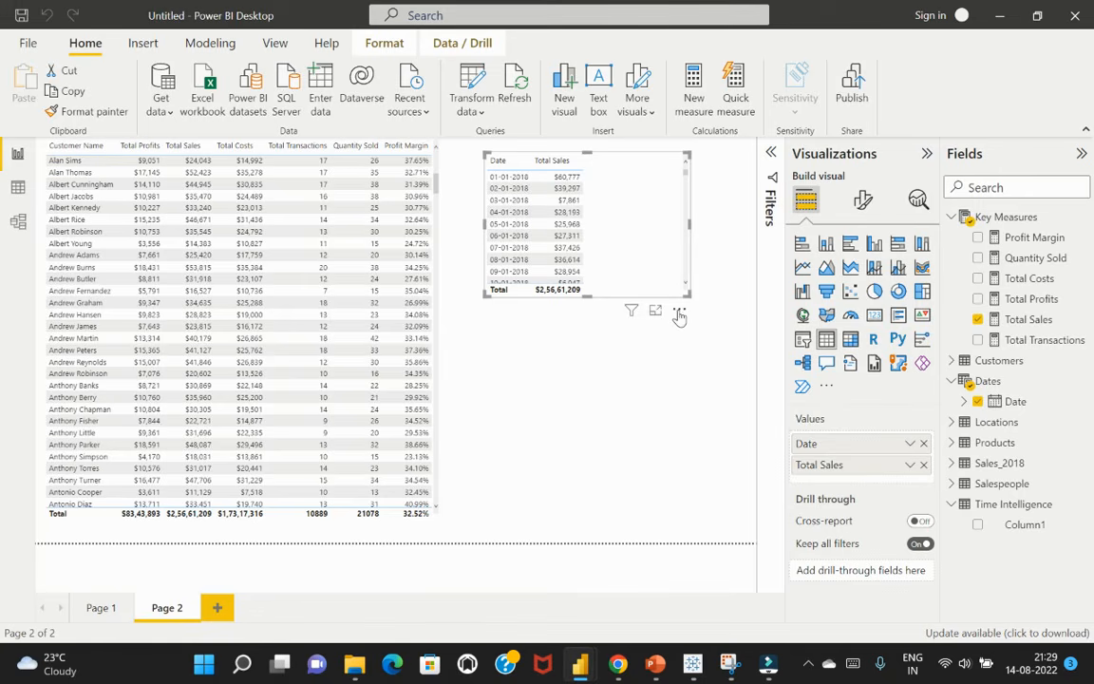
pyautogui.moveTo(679, 312); pyautogui.dragTo(670, 407)
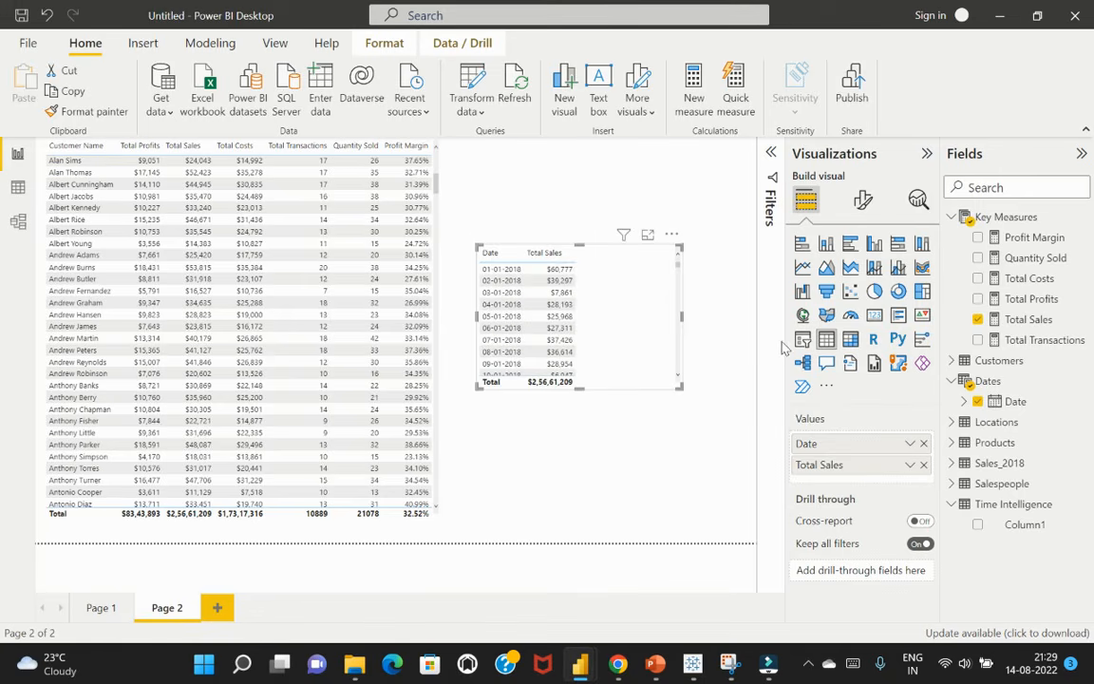
pyautogui.click(722, 242)
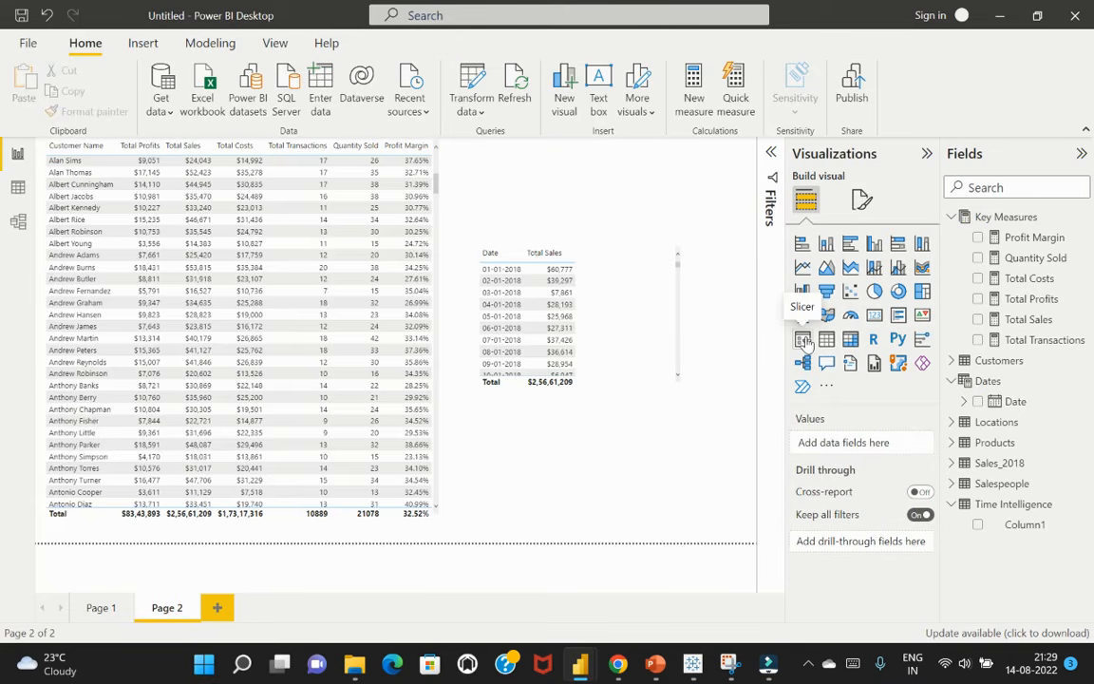
# Create a slicer above the Total Sales table using plain Date values from the Dates table, and shorten it to fit the space
pyautogui.click(978, 402)
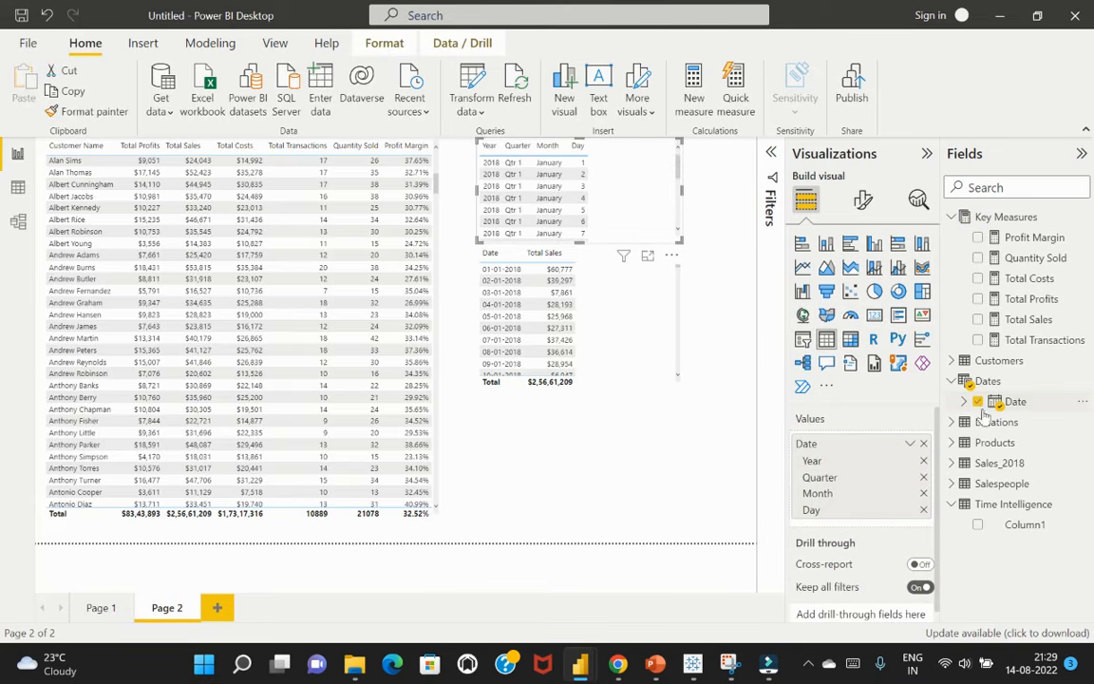
pyautogui.click(804, 340)
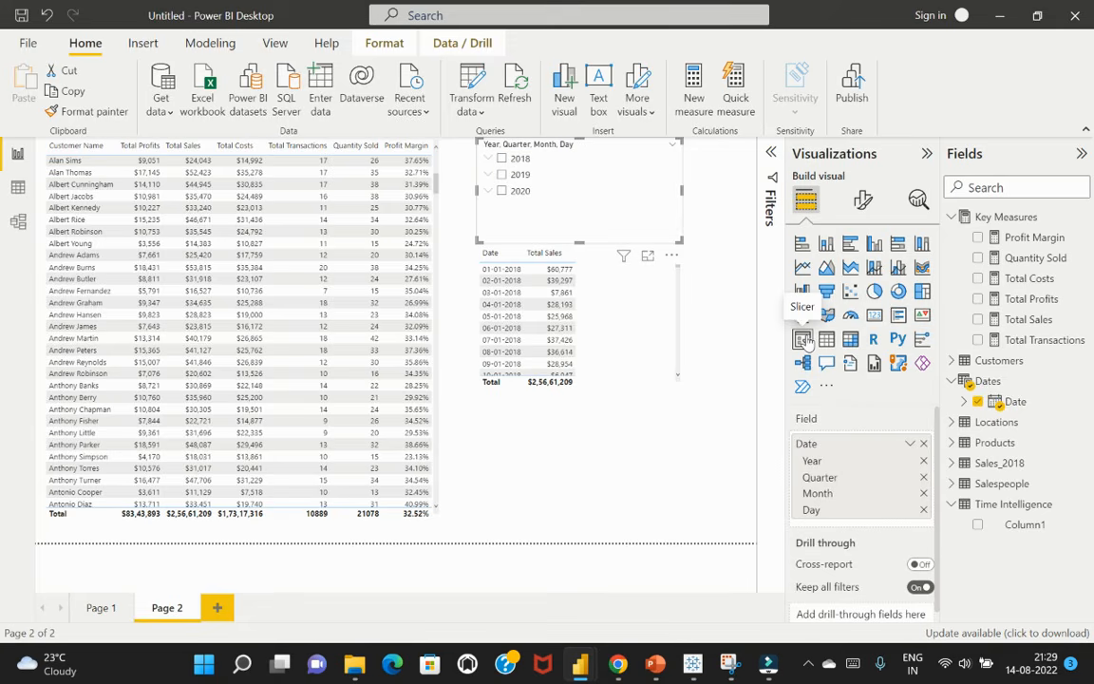
pyautogui.moveTo(682, 242); pyautogui.dragTo(679, 218)
pyautogui.click(672, 145)
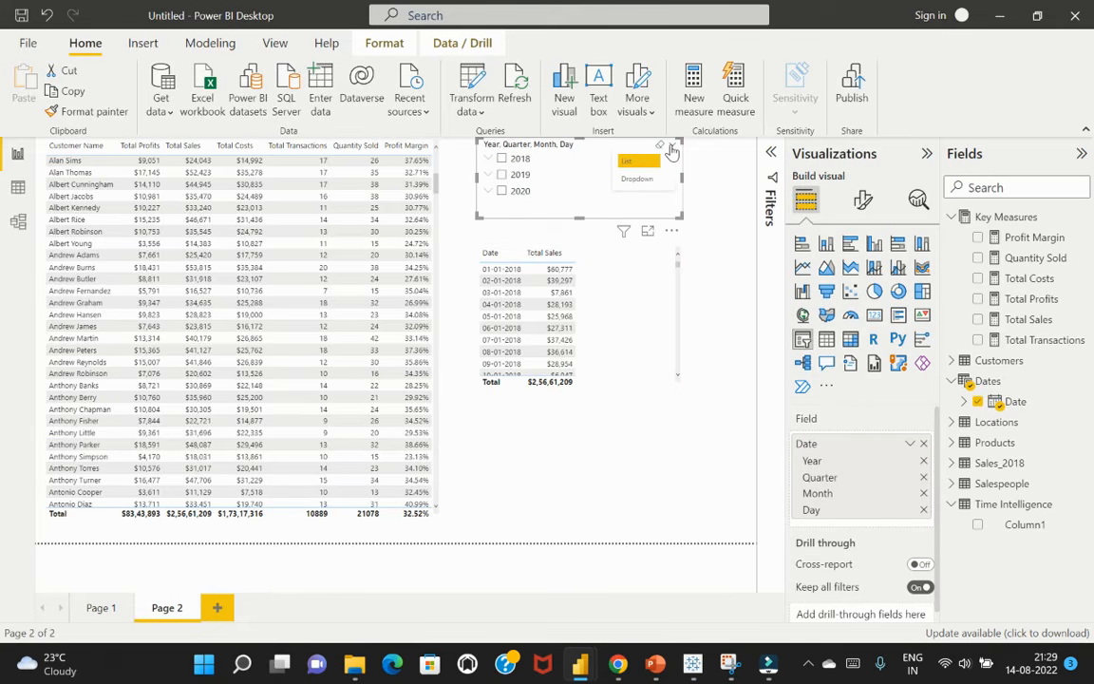
pyautogui.click(910, 444)
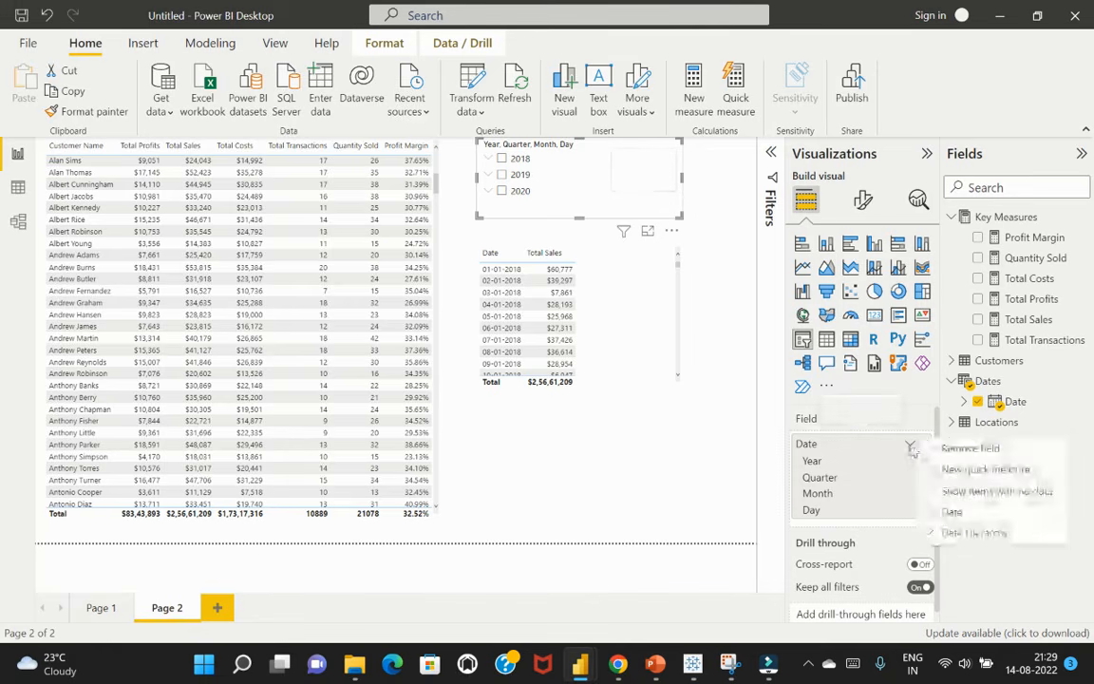
pyautogui.click(951, 511)
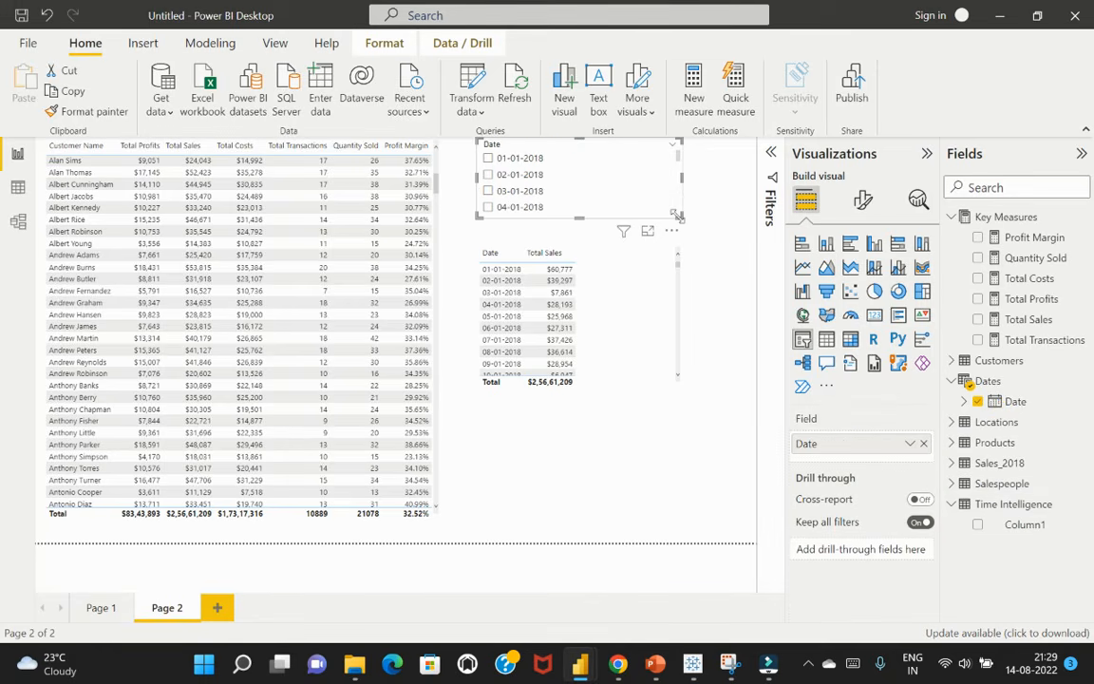
pyautogui.moveTo(680, 218); pyautogui.dragTo(681, 210)
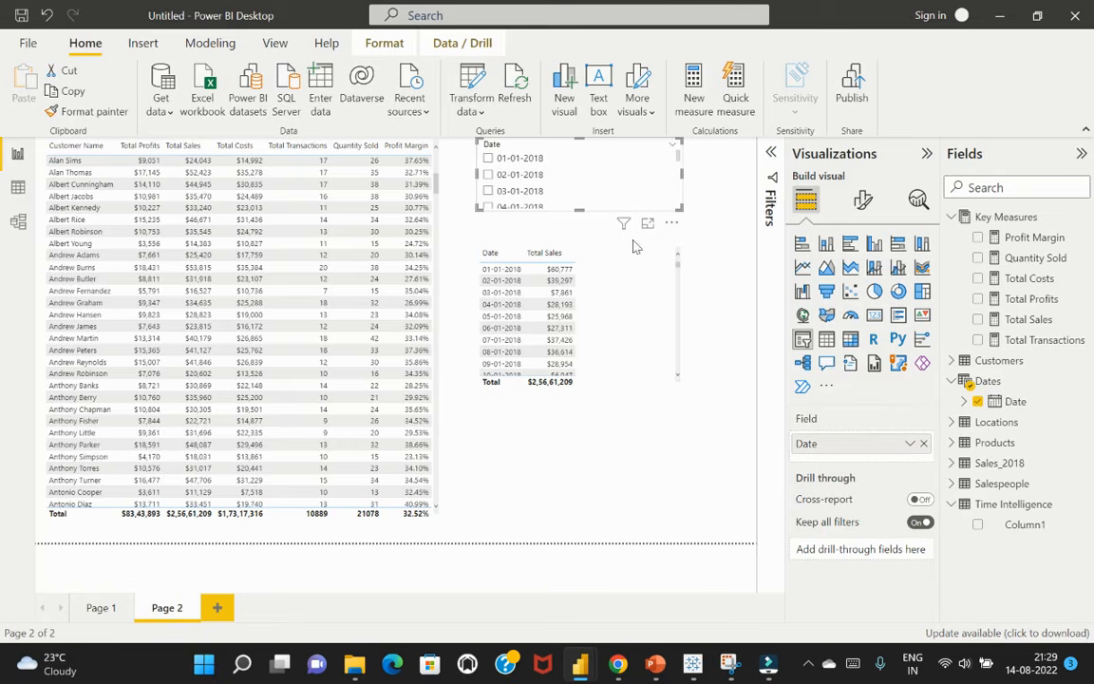
# Look through the date slicer's field options and format settings for its display style
pyautogui.click(910, 444)
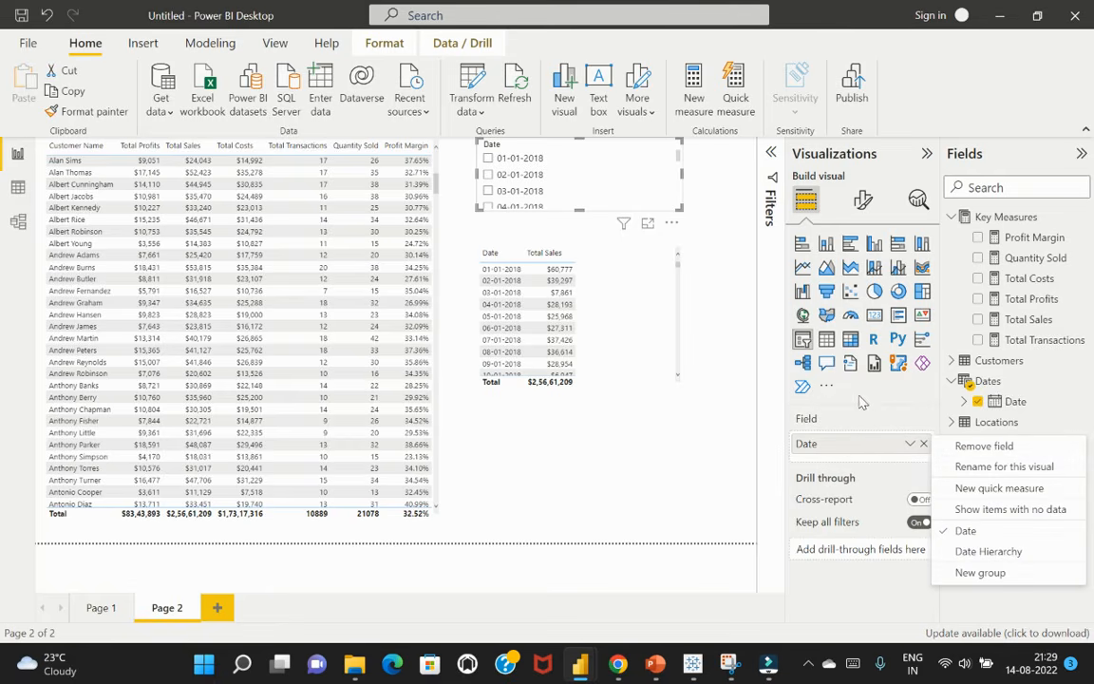
pyautogui.click(861, 401)
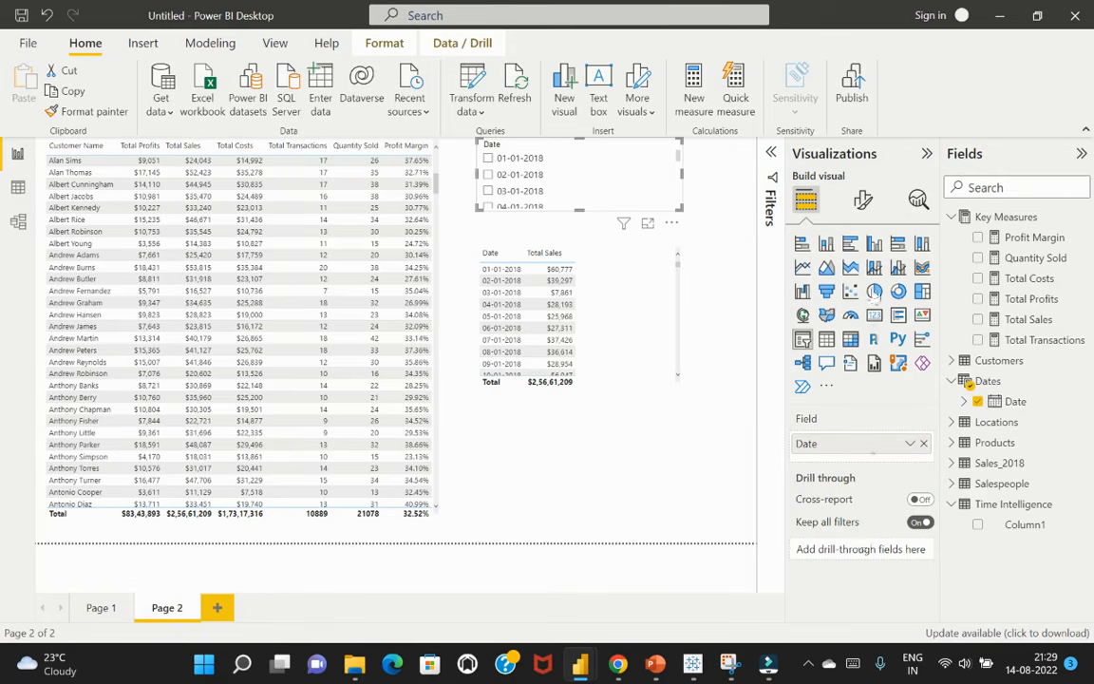
pyautogui.click(863, 199)
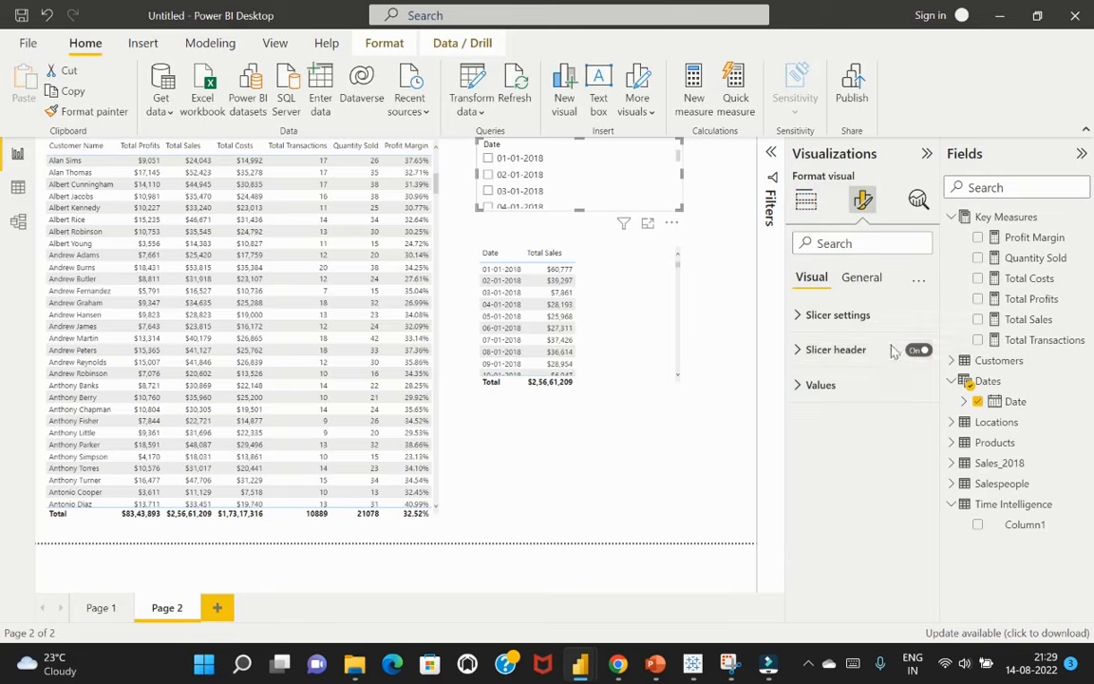
pyautogui.click(796, 318)
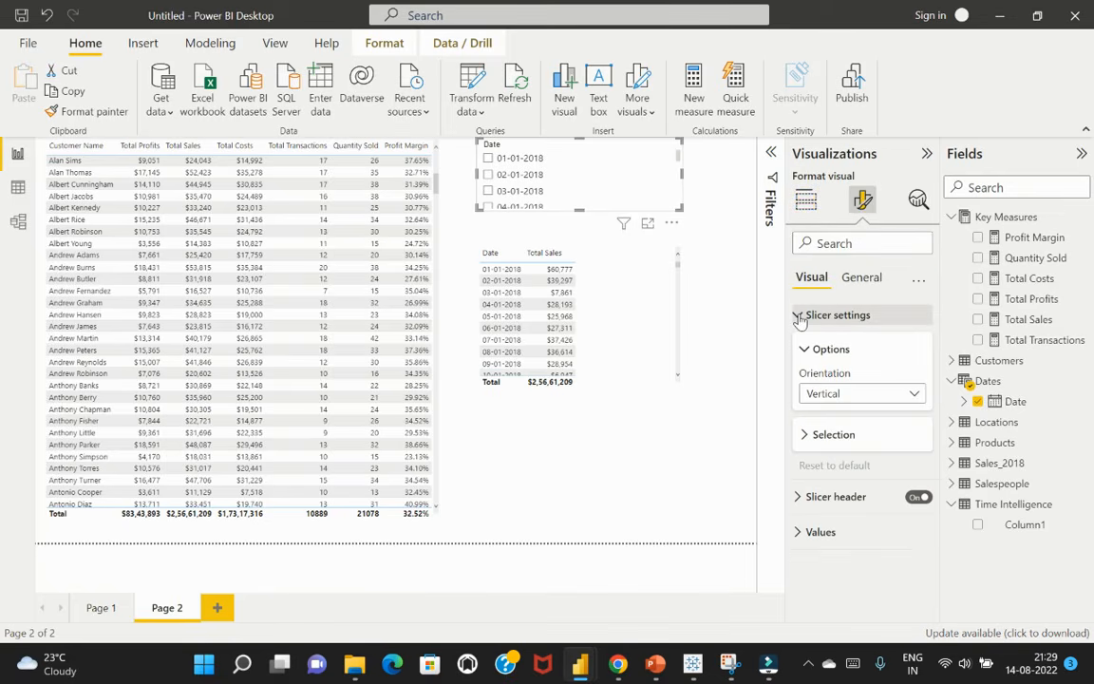
pyautogui.click(807, 314)
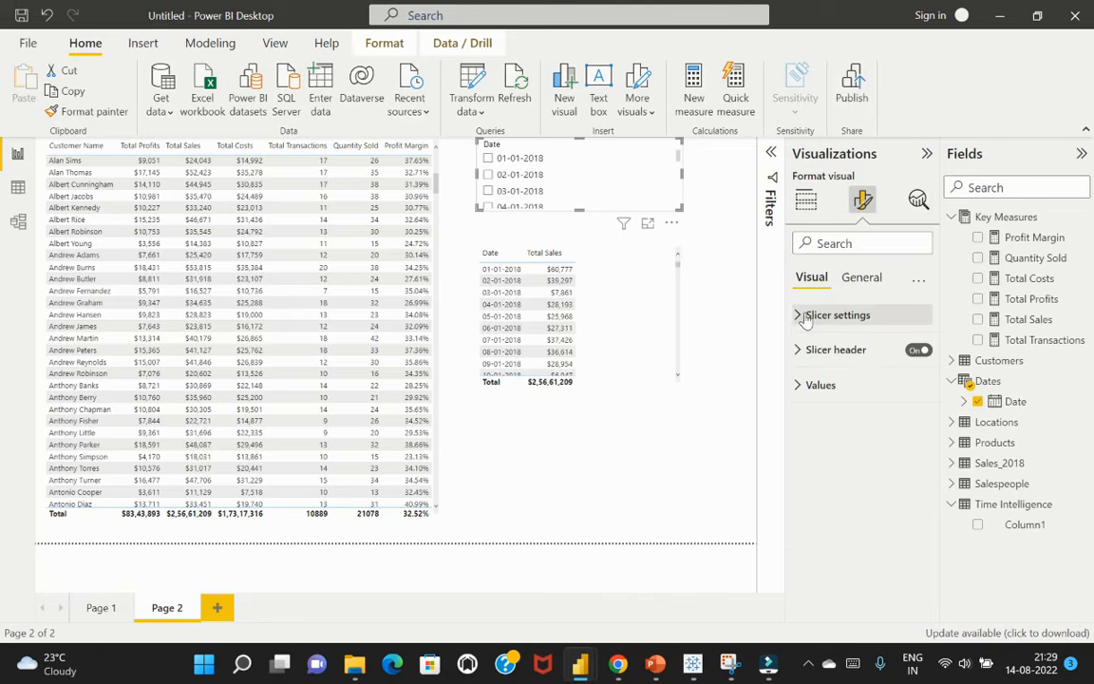
pyautogui.click(864, 280)
pyautogui.click(811, 278)
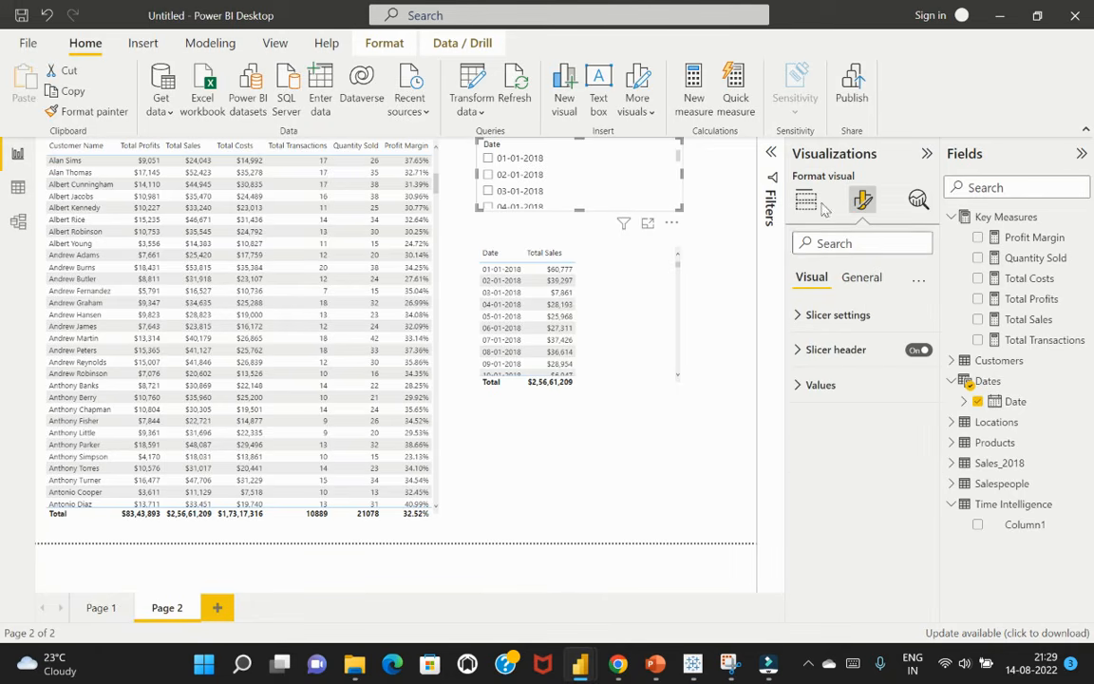
# Try filtering the page to 01-01-2018 with the date slicer, and clear the selection
pyautogui.click(924, 154)
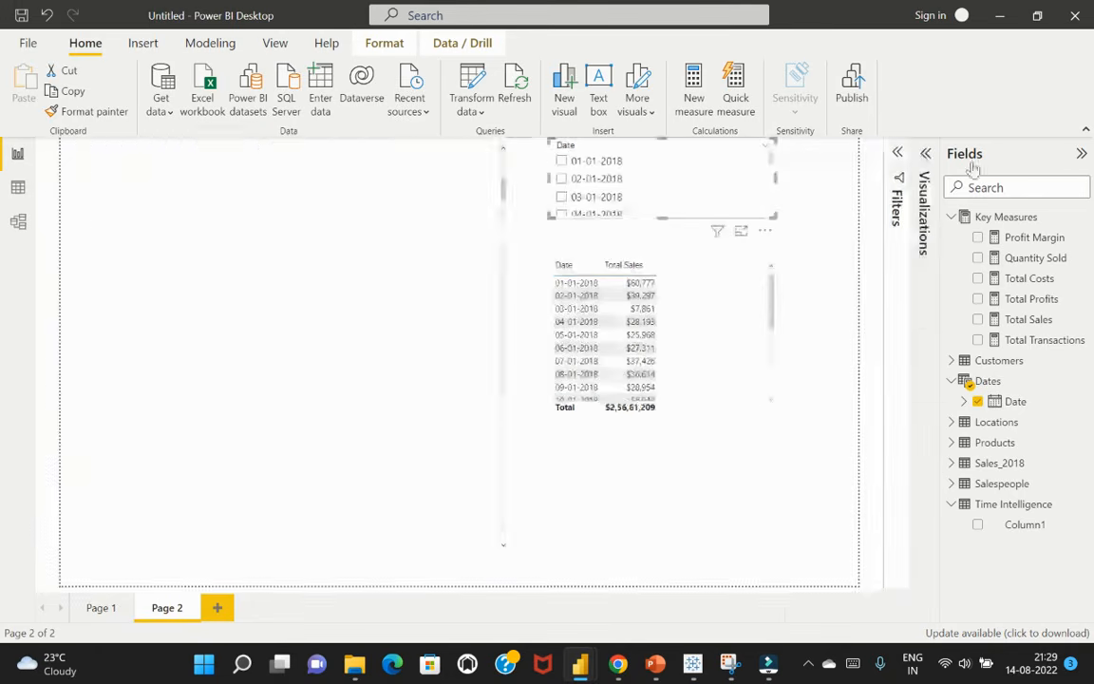
pyautogui.click(754, 166)
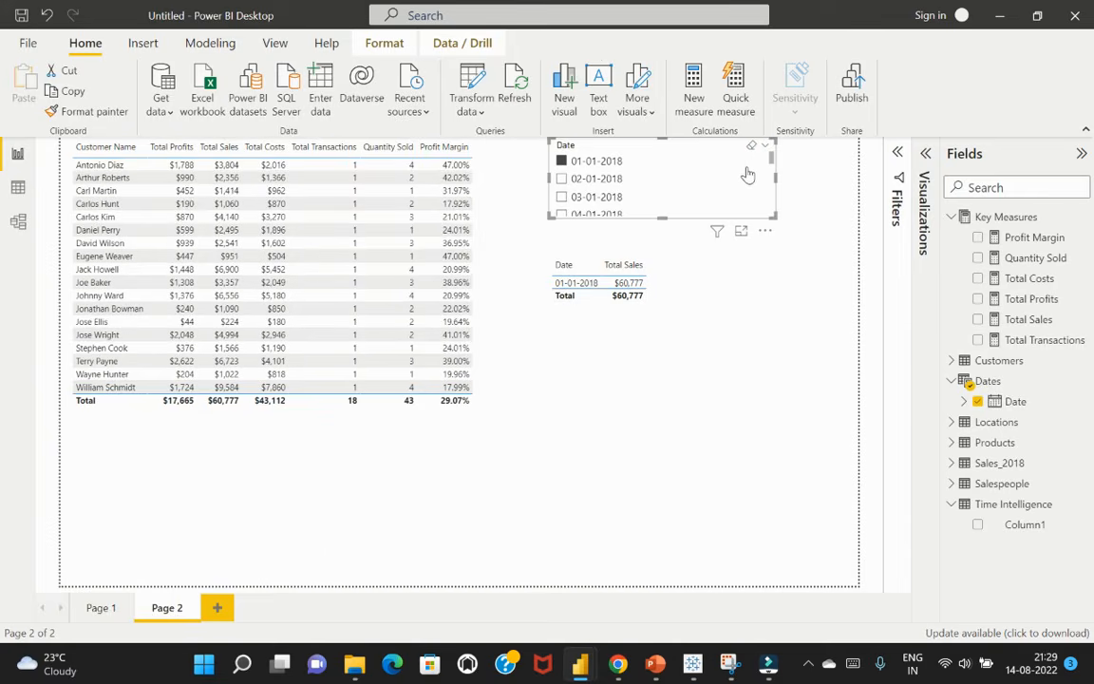
pyautogui.click(561, 160)
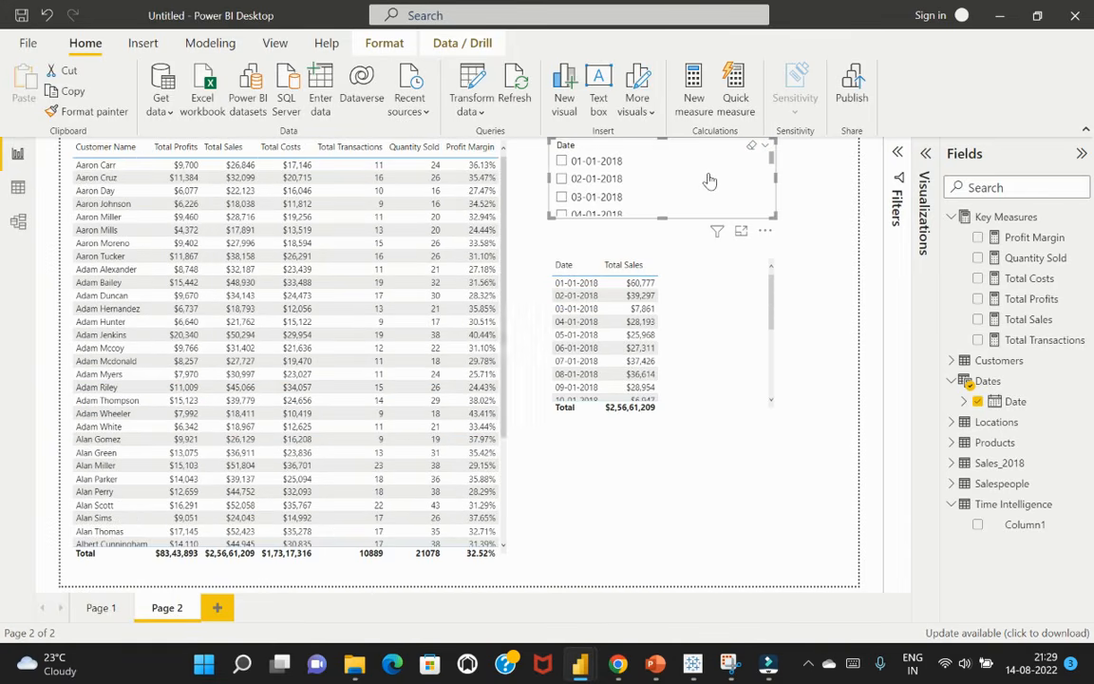
# Apply the List style to the date slicer, and delete the slicer from Page 2
pyautogui.click(766, 145)
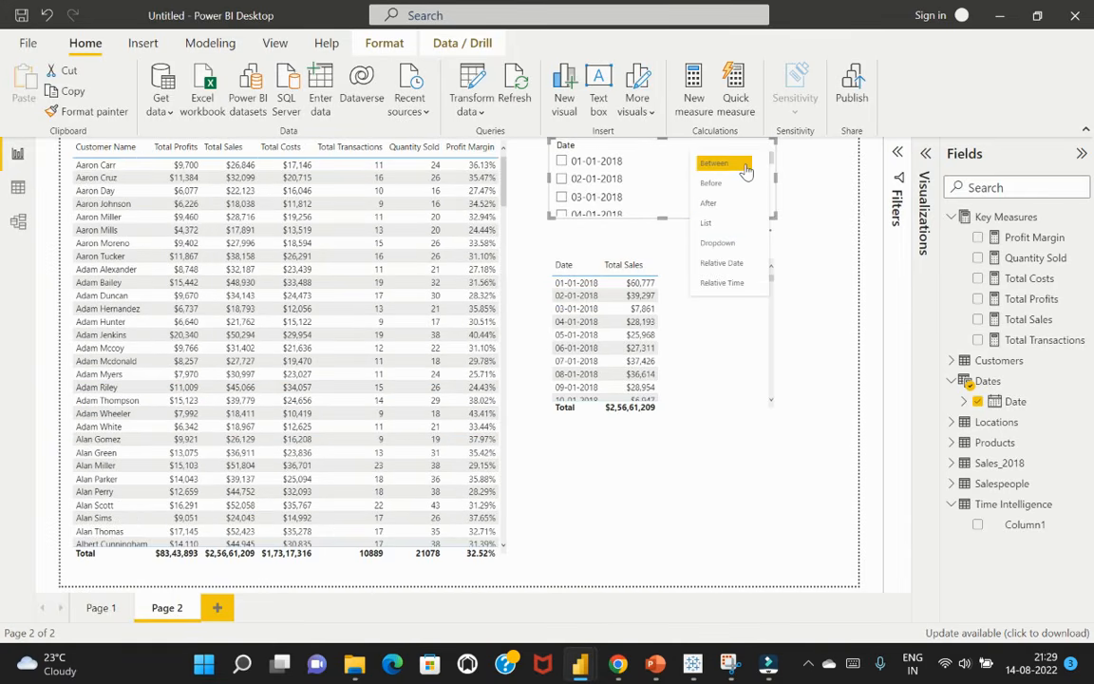
pyautogui.click(708, 222)
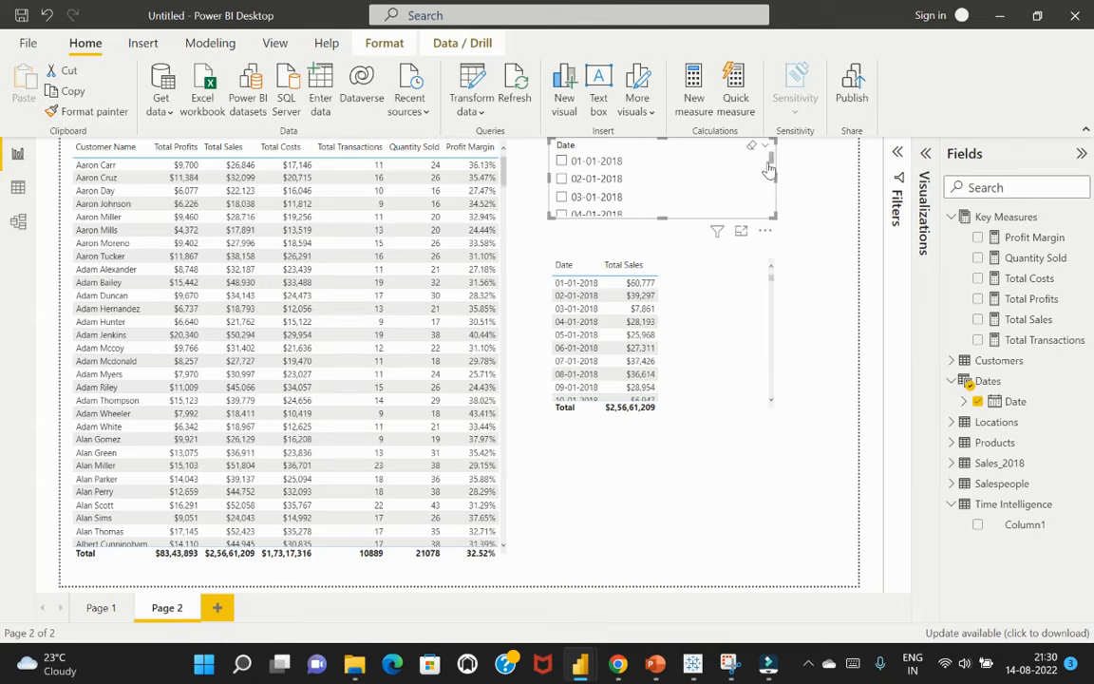
pyautogui.click(766, 147)
pyautogui.click(770, 213)
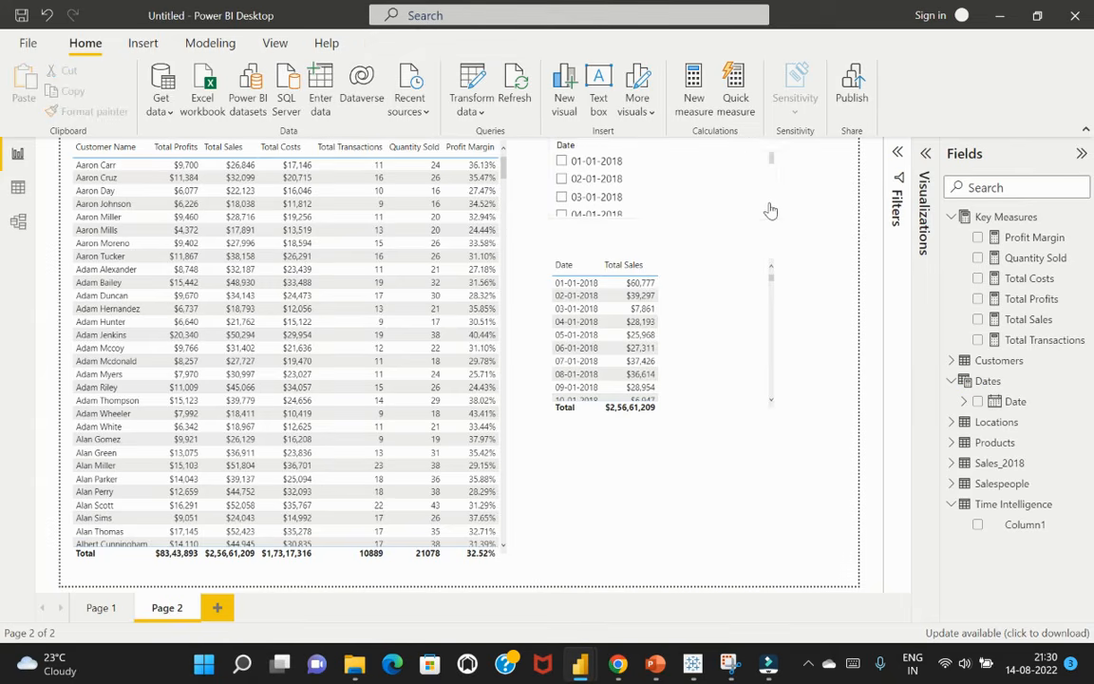
pyautogui.click(760, 197)
pyautogui.press('Delete')
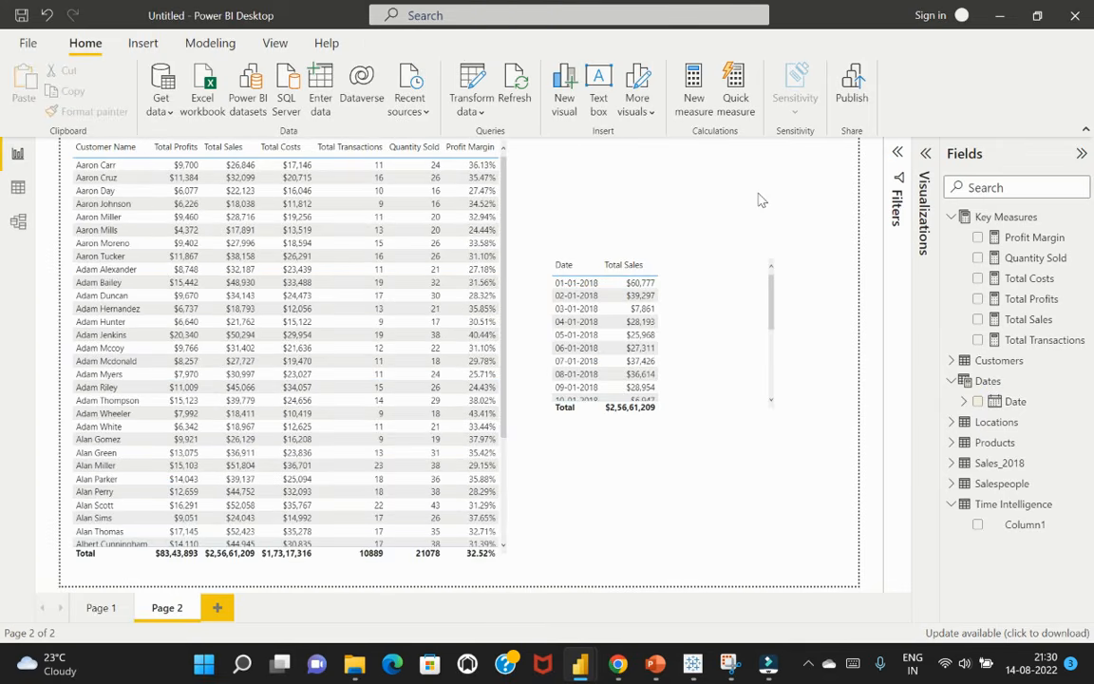
# Create a slicer from the plain Date values of the Dates table, shorten it, and place it above the date-based Total Sales table
pyautogui.click(964, 400)
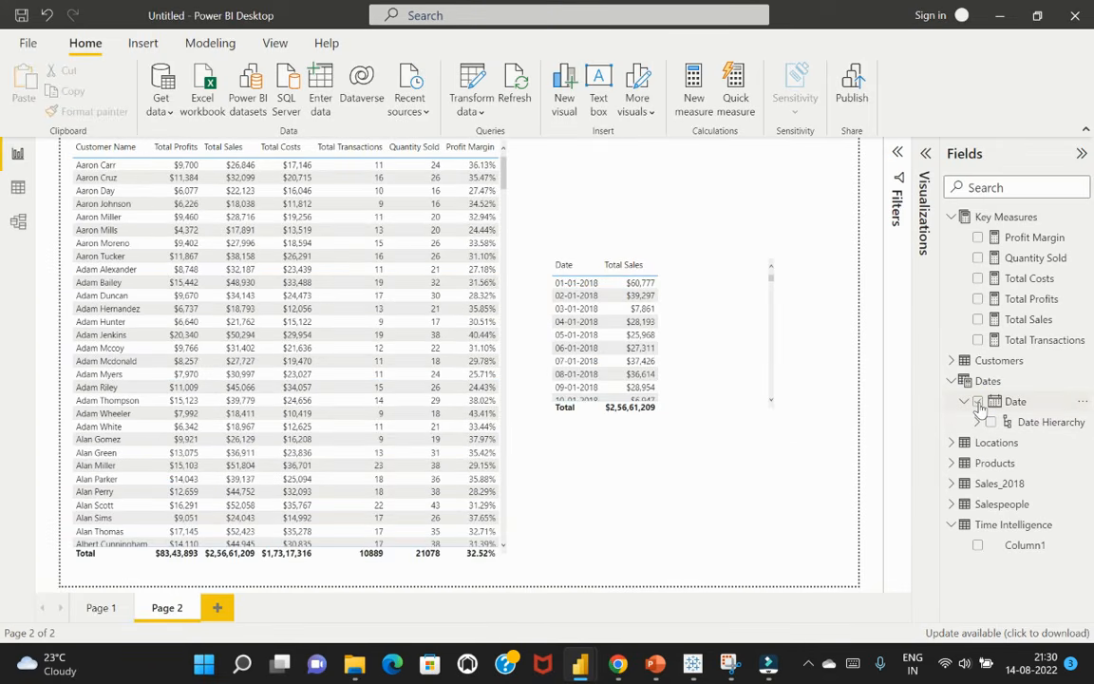
pyautogui.click(978, 403)
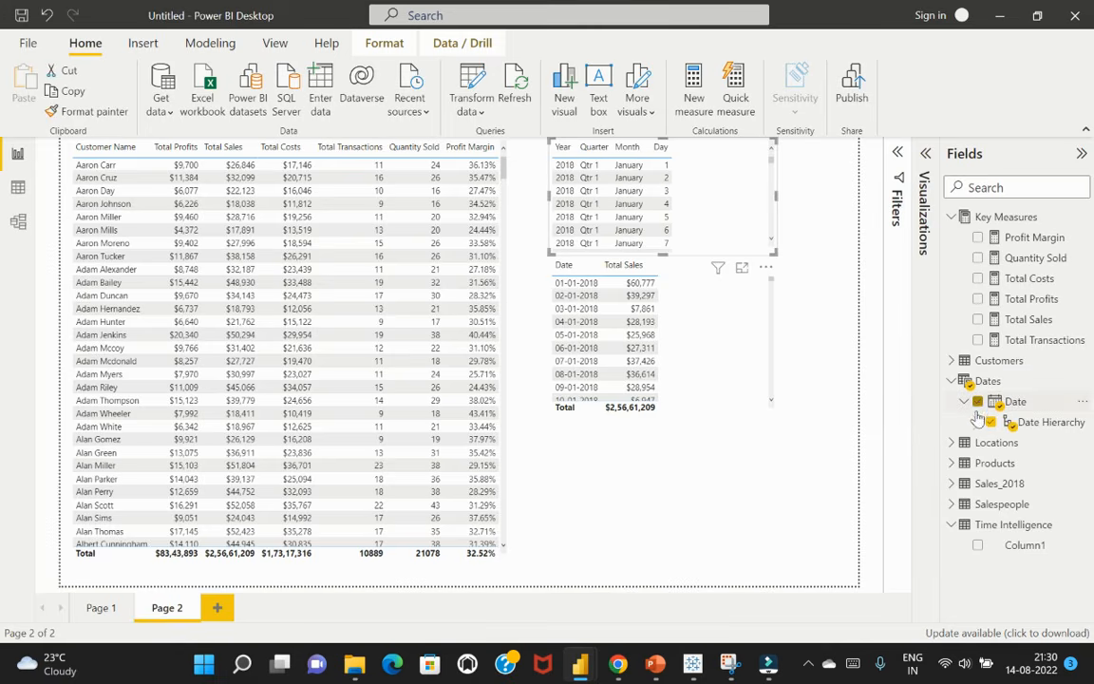
pyautogui.click(923, 204)
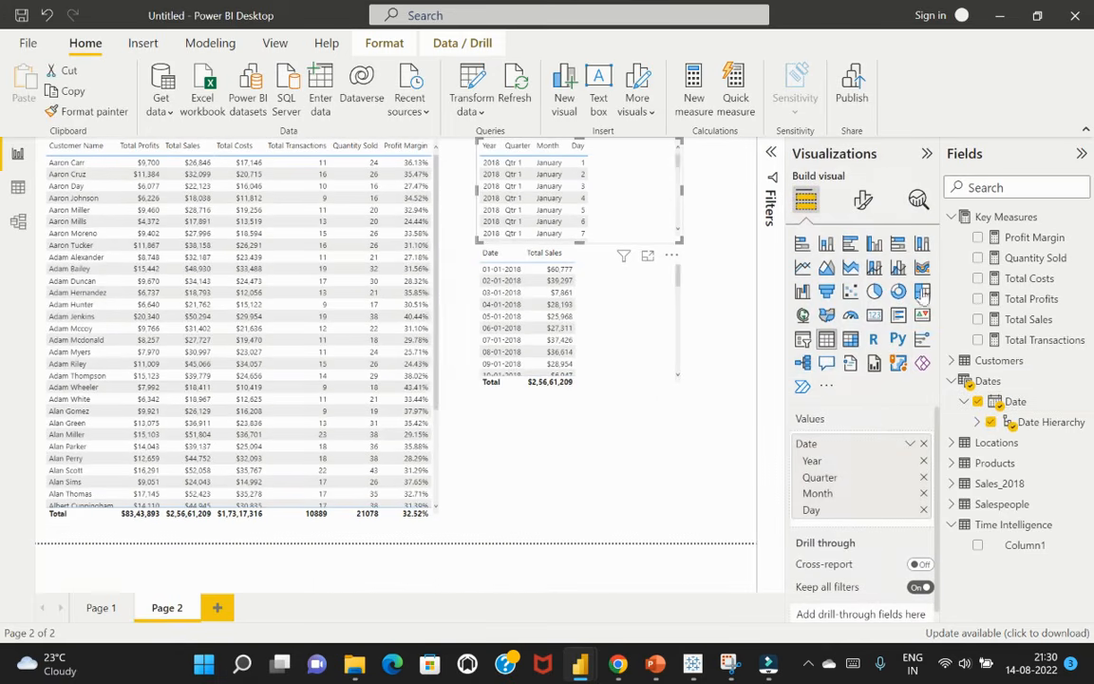
pyautogui.click(910, 443)
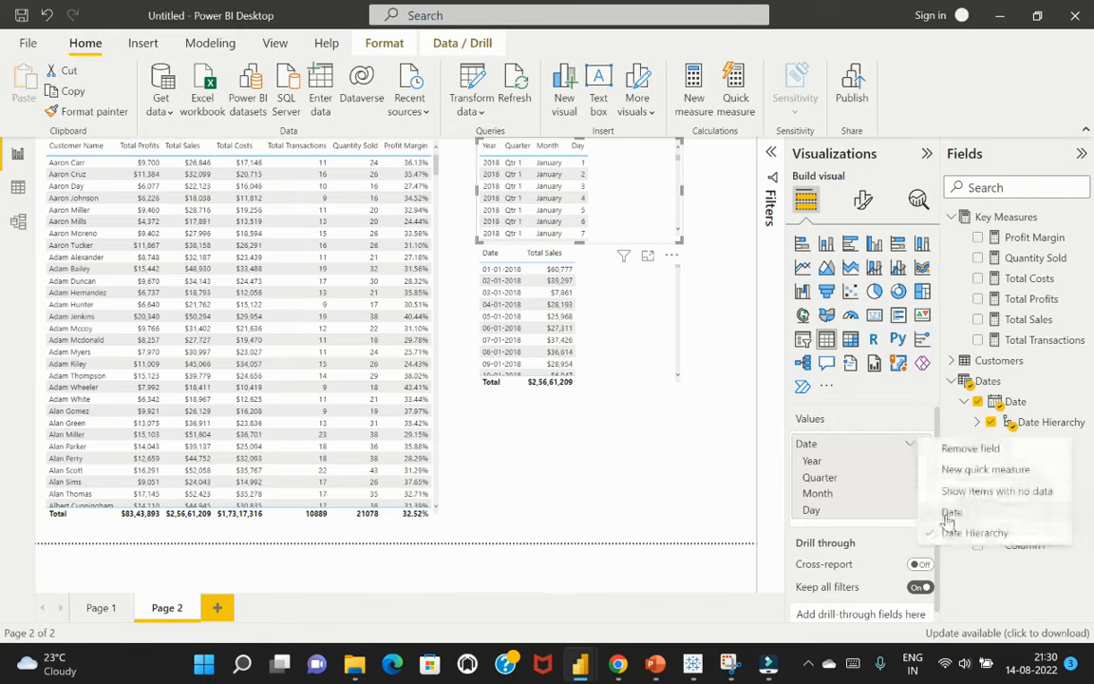
pyautogui.click(950, 511)
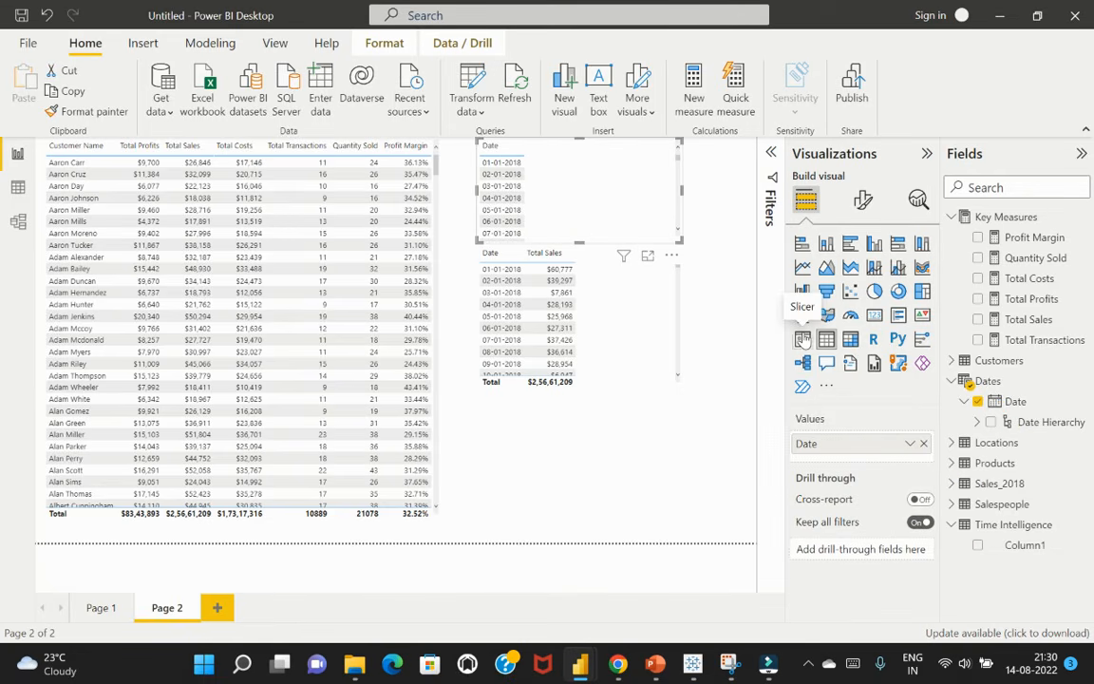
pyautogui.click(802, 339)
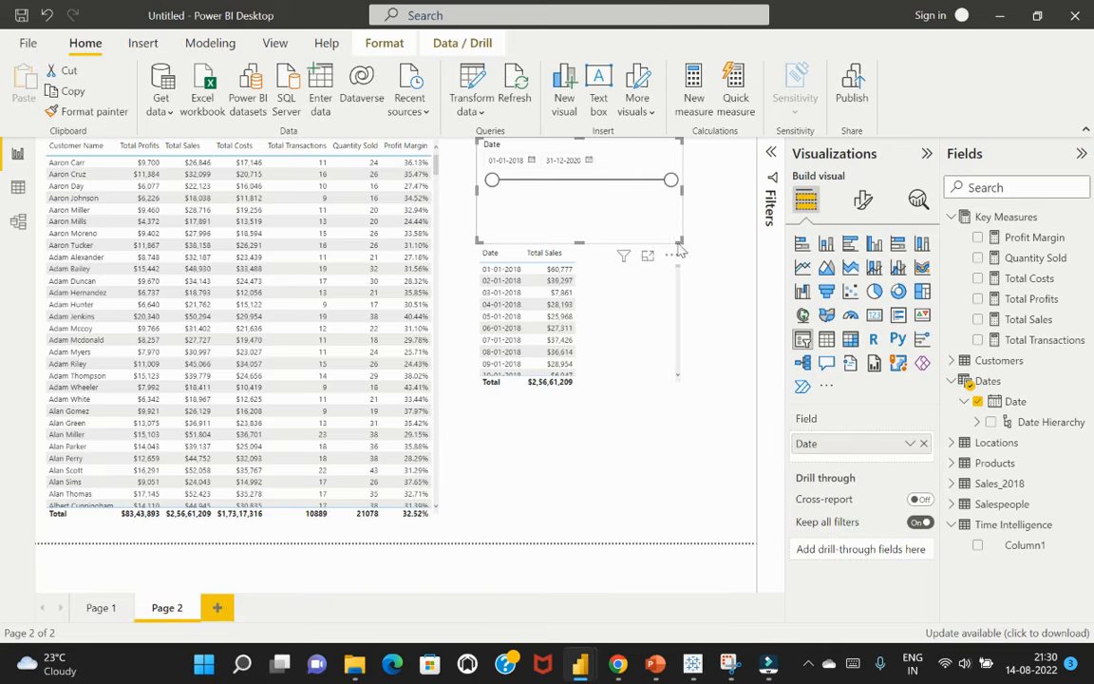
pyautogui.moveTo(680, 242); pyautogui.dragTo(676, 201)
pyautogui.moveTo(651, 157); pyautogui.dragTo(688, 170)
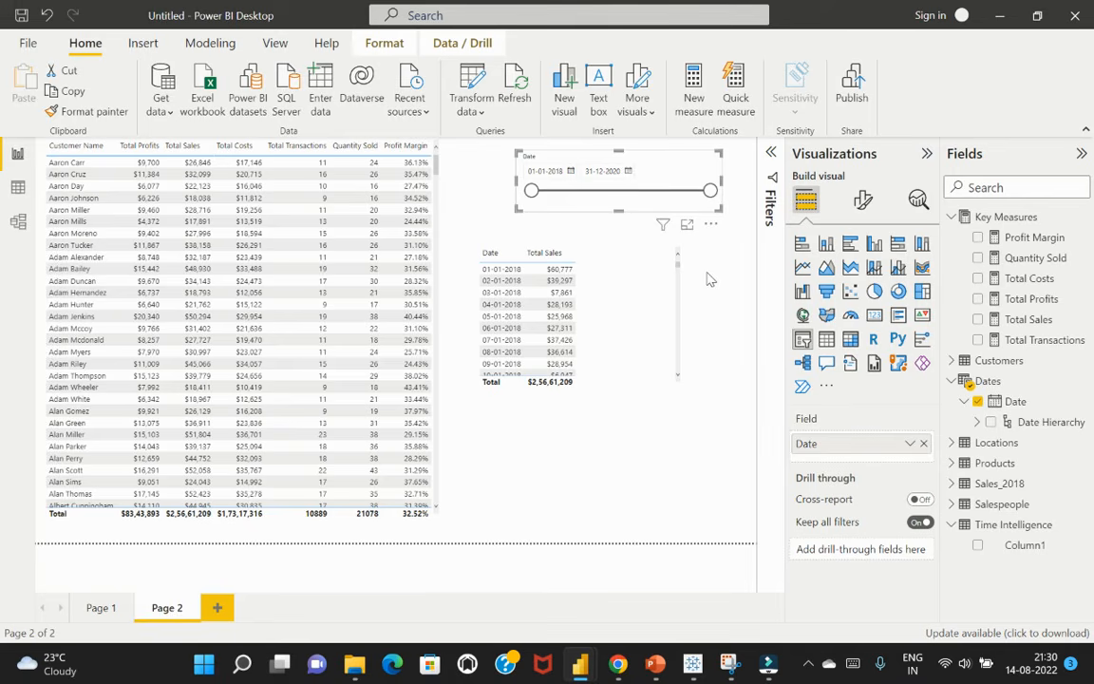
# Start a new measure named LY Sales in the Time Intelligence table, opening its formula with CALCULATE
pyautogui.click(634, 287)
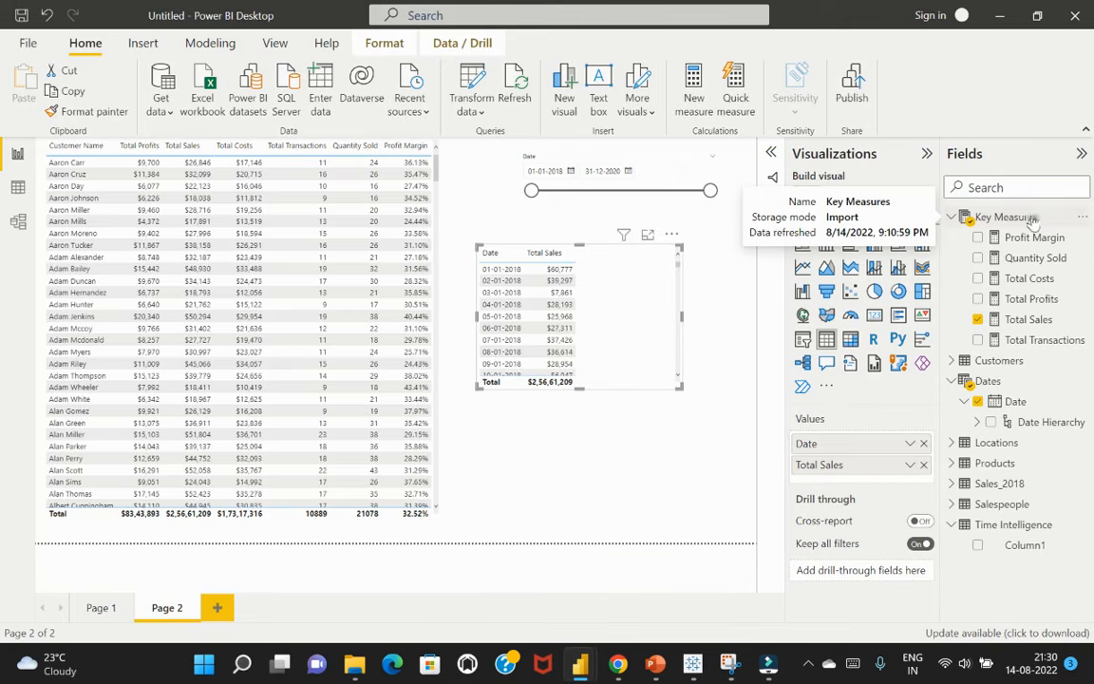
pyautogui.click(1015, 530)
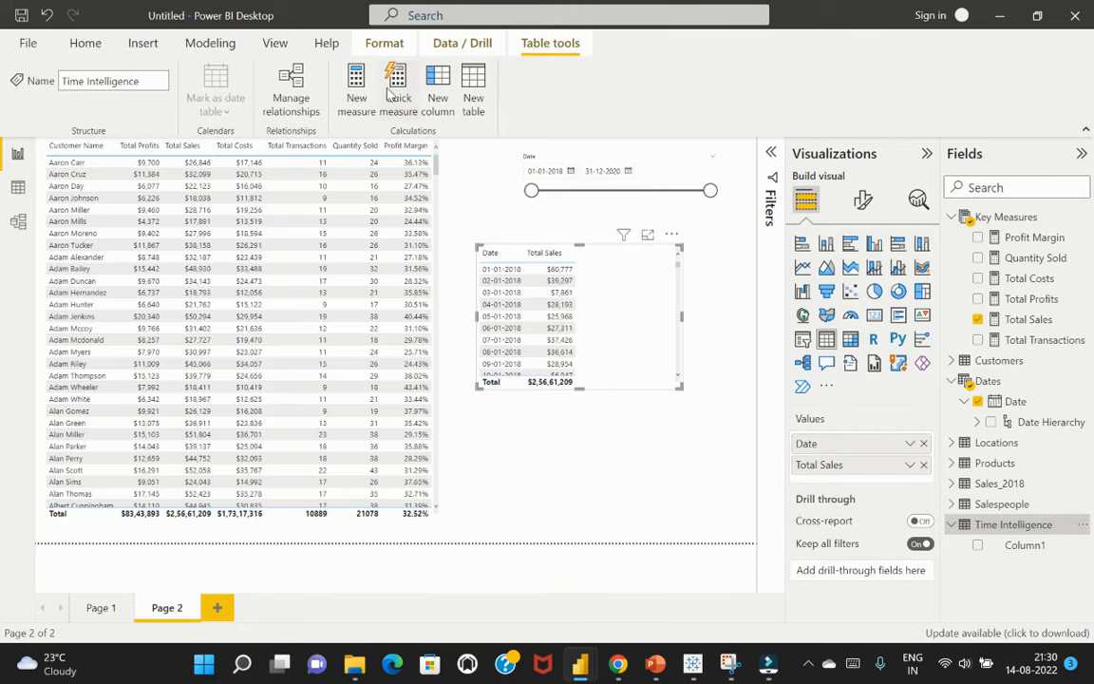
pyautogui.click(357, 95)
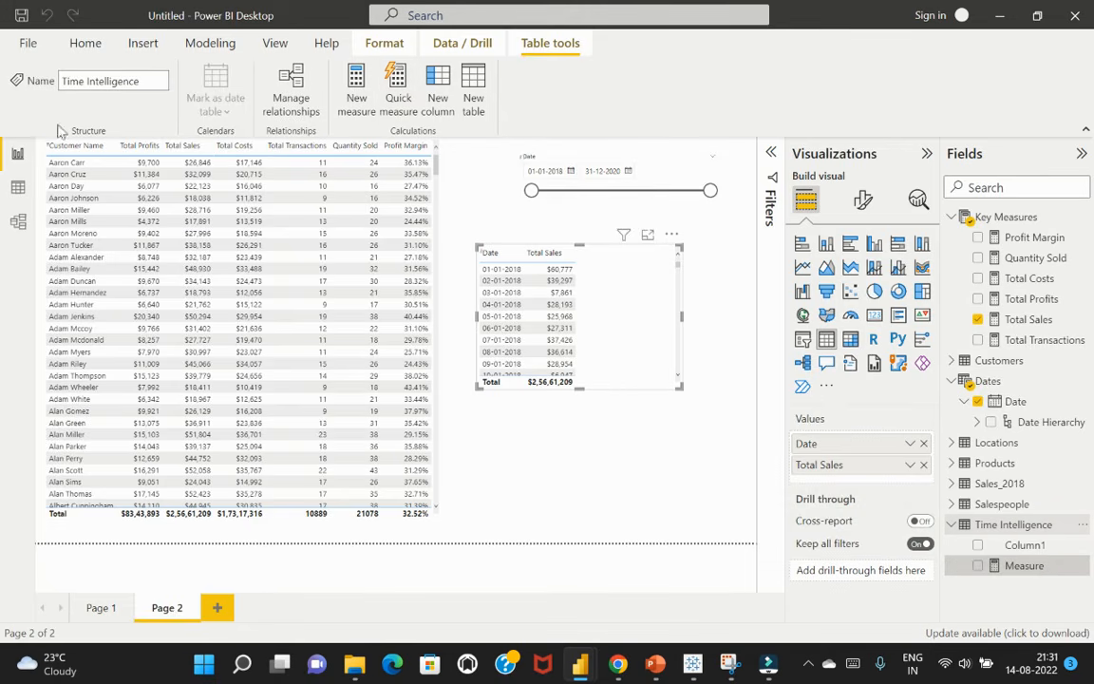
pyautogui.moveTo(163, 150); pyautogui.dragTo(110, 150)
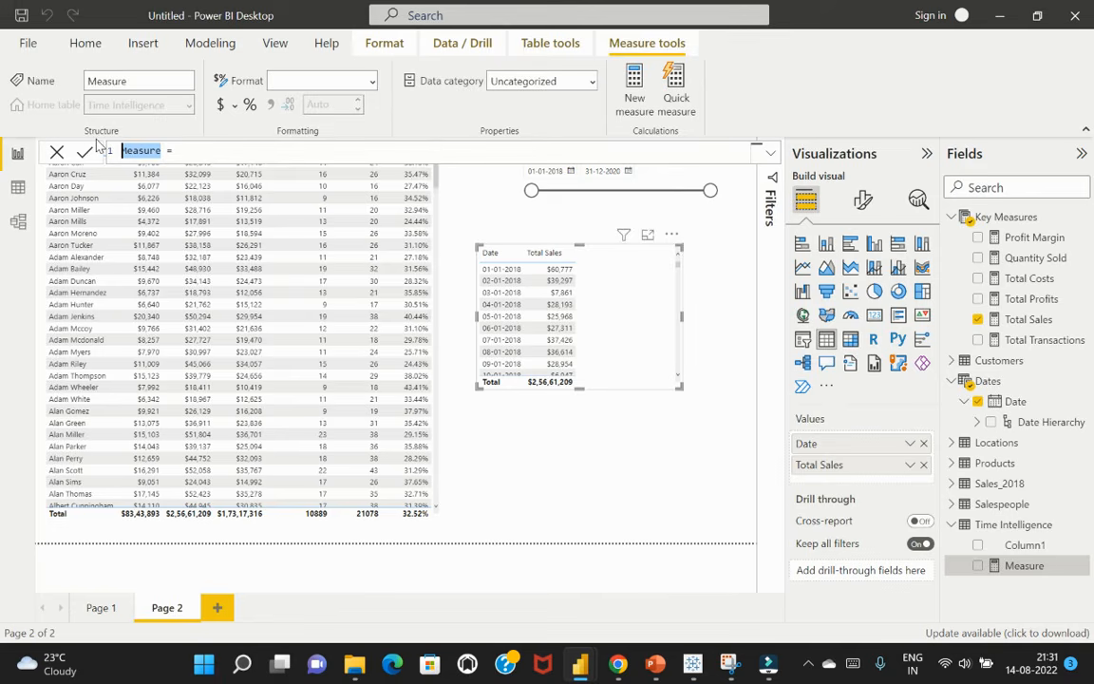
pyautogui.write('LY Sales')
pyautogui.press('BackSpace')
pyautogui.write('les')
pyautogui.press('End')
pyautogui.write('CAC')
pyautogui.press('BackSpace')
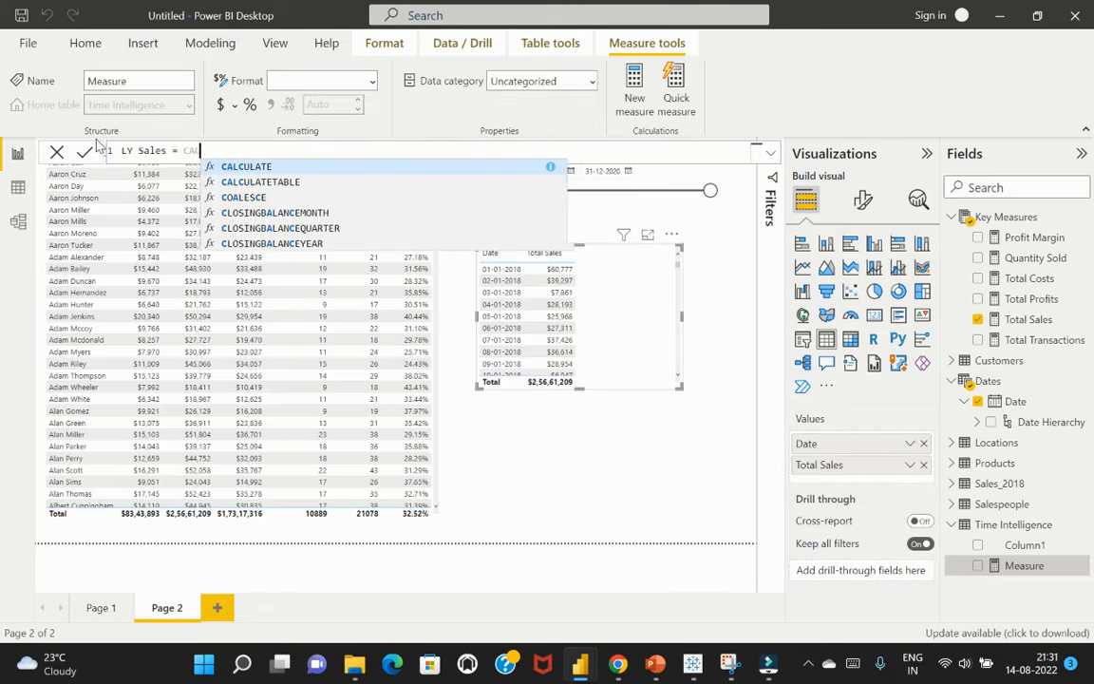
pyautogui.write('LC')
pyautogui.hotkey('shift', 'Return')
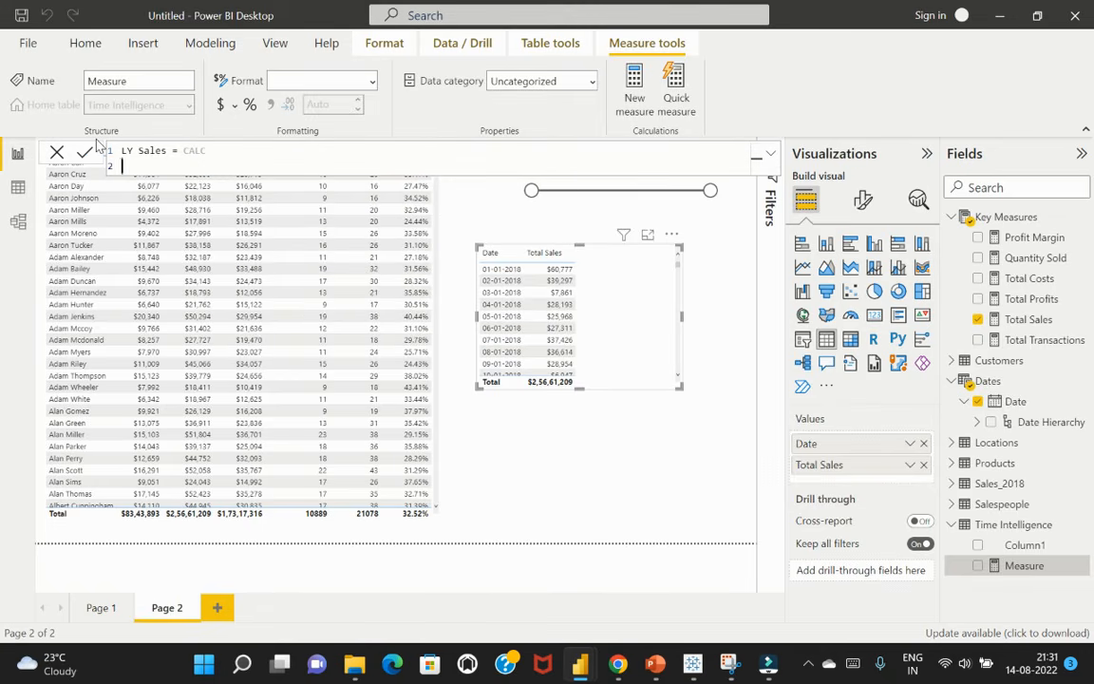
pyautogui.click(224, 154)
pyautogui.write('U')
pyautogui.press('Tab')
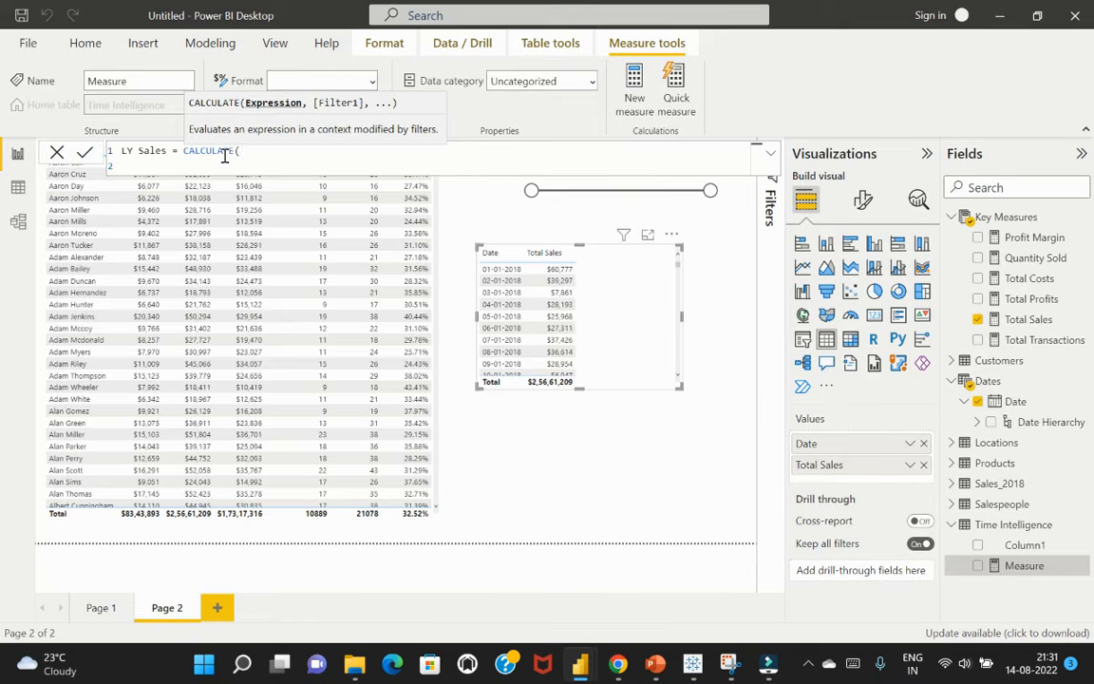
# Complete the LY Sales formula as CALCULATE([Total Sales],SAMEPERIODLASTYEAR(Dates[Date])) and commit it
pyautogui.write('total')
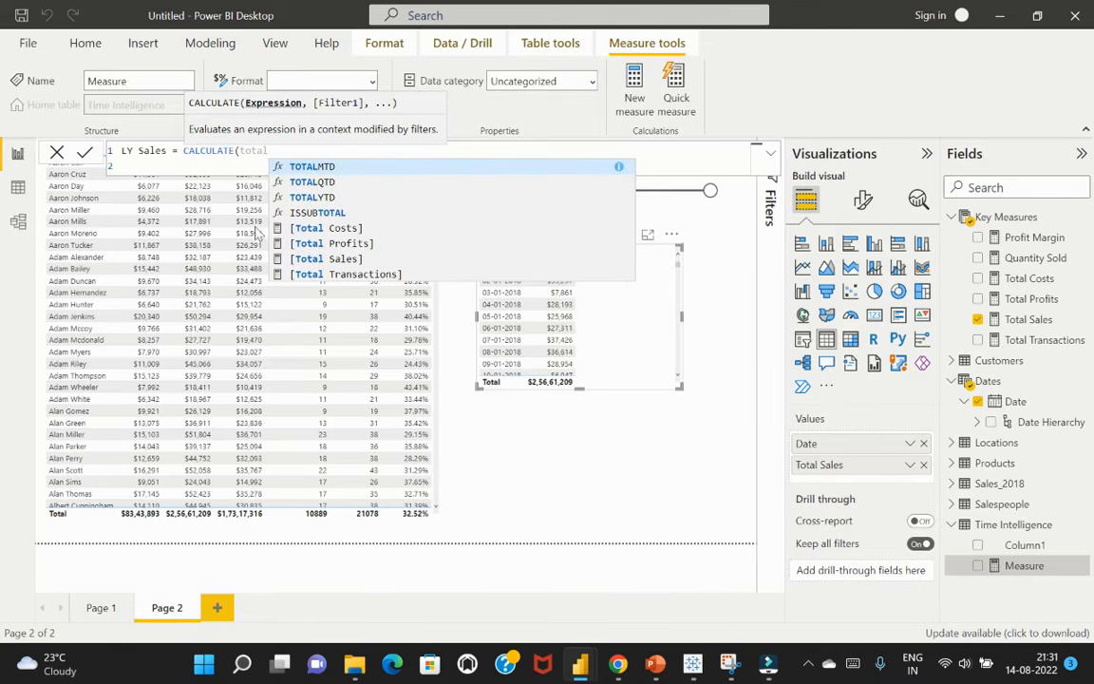
pyautogui.click(310, 259)
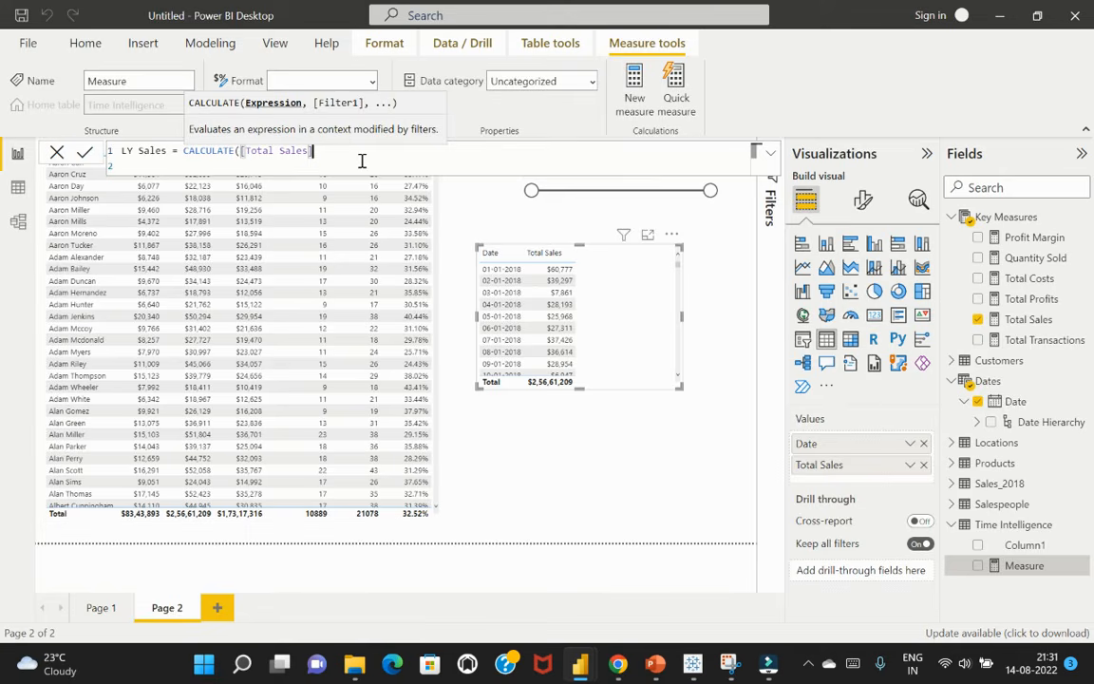
pyautogui.write(',')
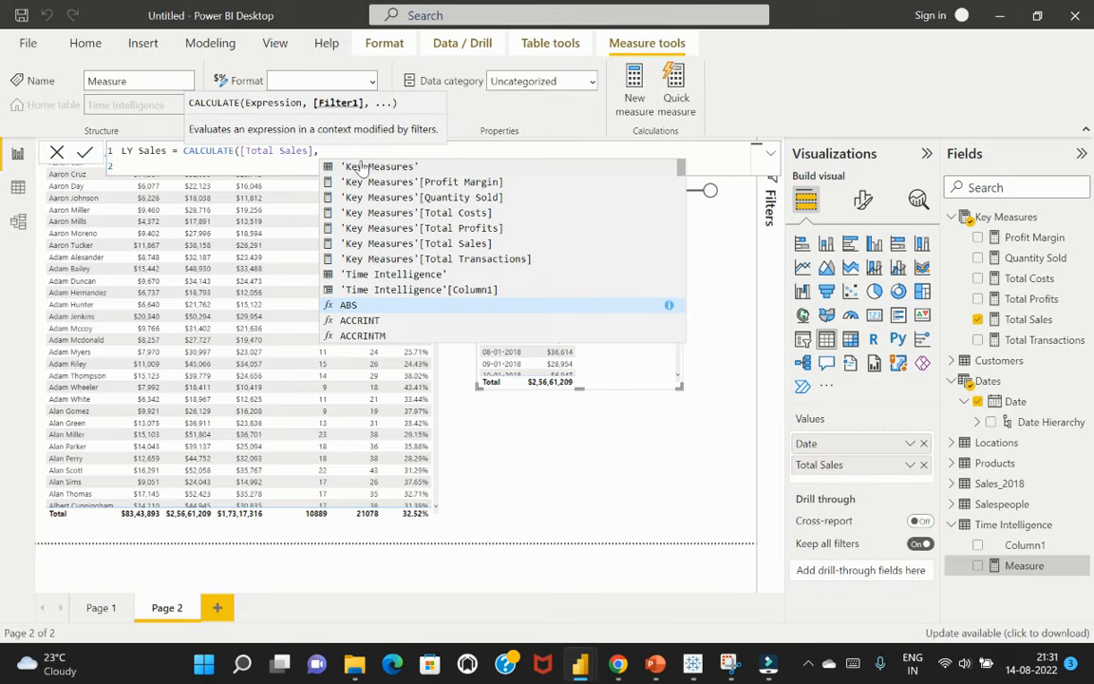
pyautogui.write('samepe')
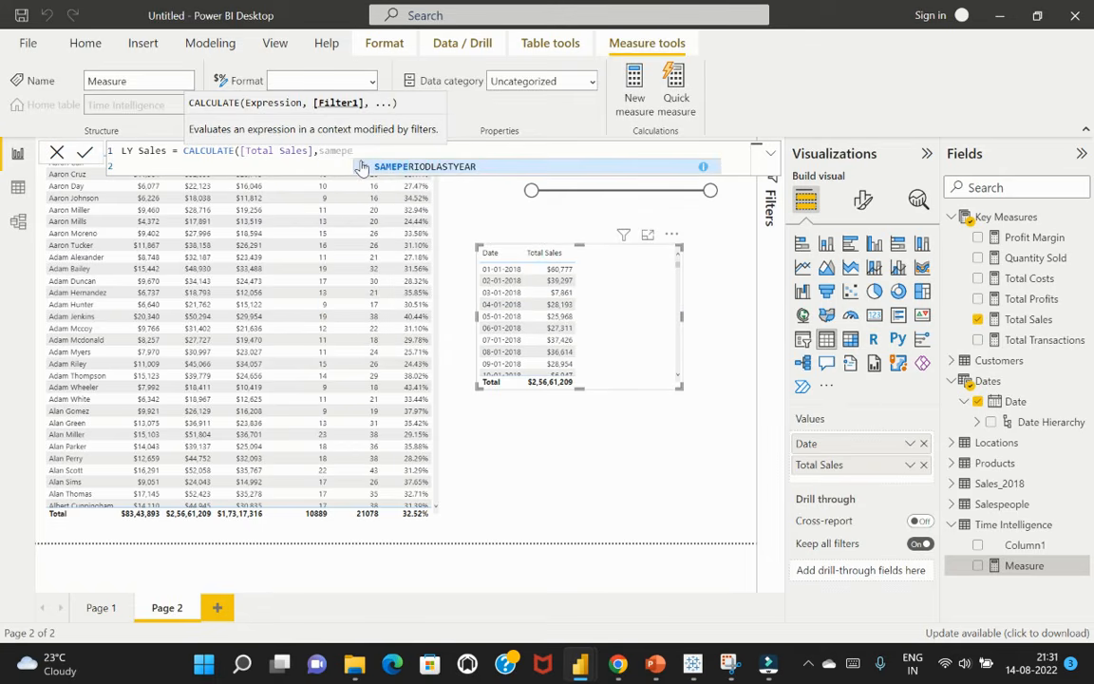
pyautogui.click(362, 166)
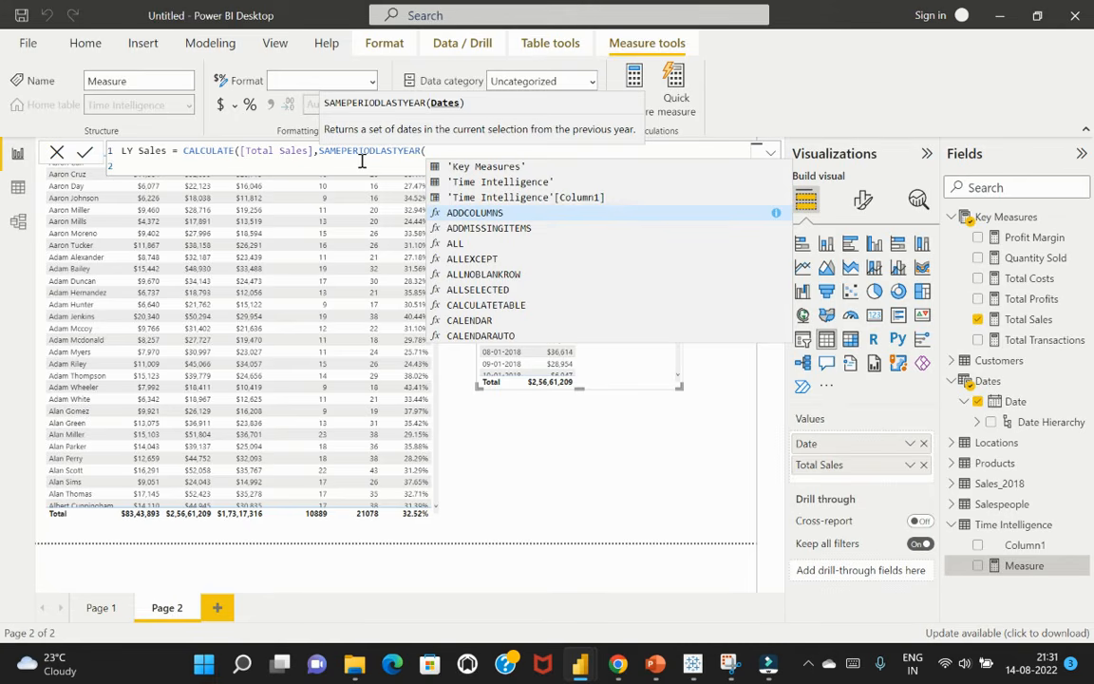
pyautogui.write('dates')
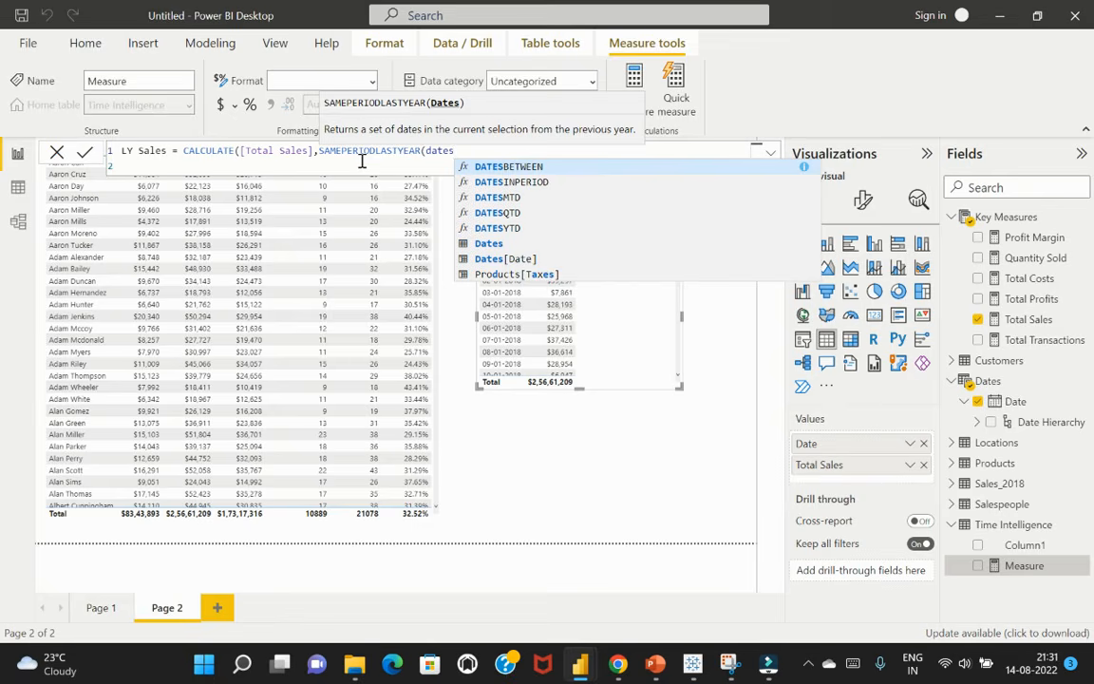
pyautogui.click(505, 258)
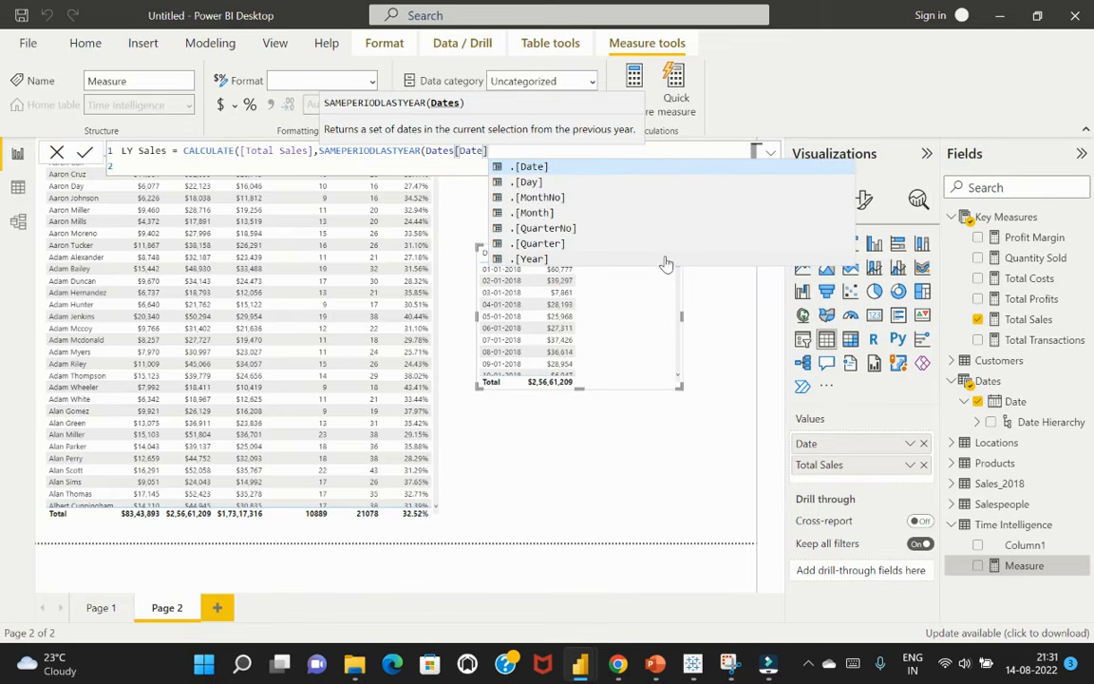
pyautogui.write('))')
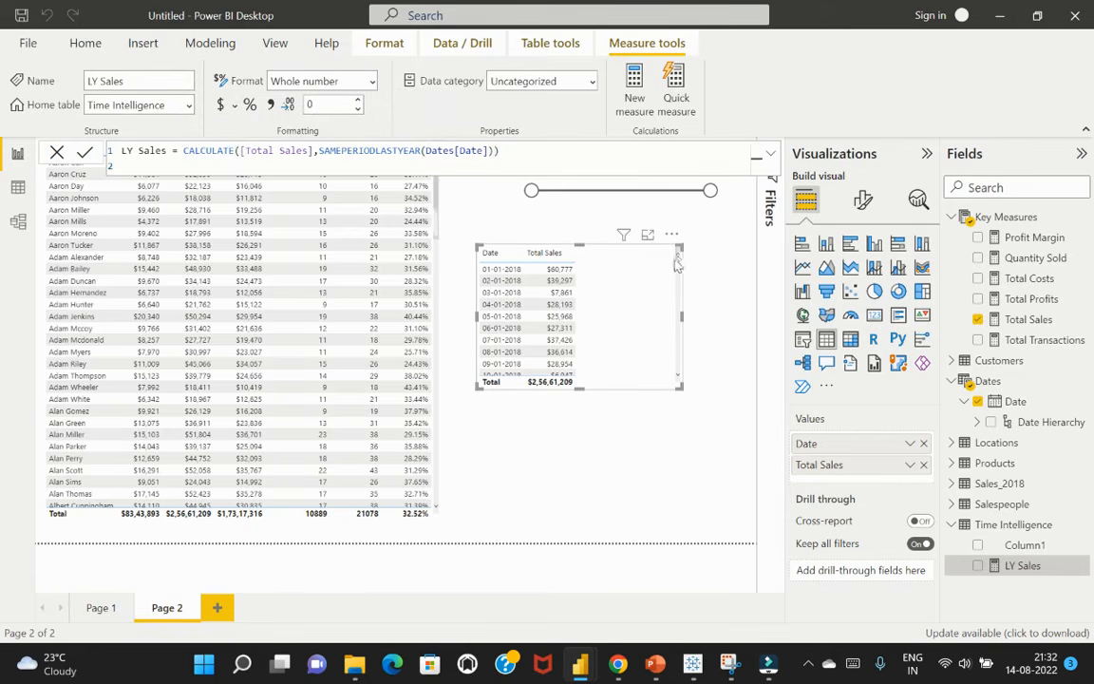
# Limit the date slicer to the range 06-03-2019 through 16-01-2020
pyautogui.click(718, 233)
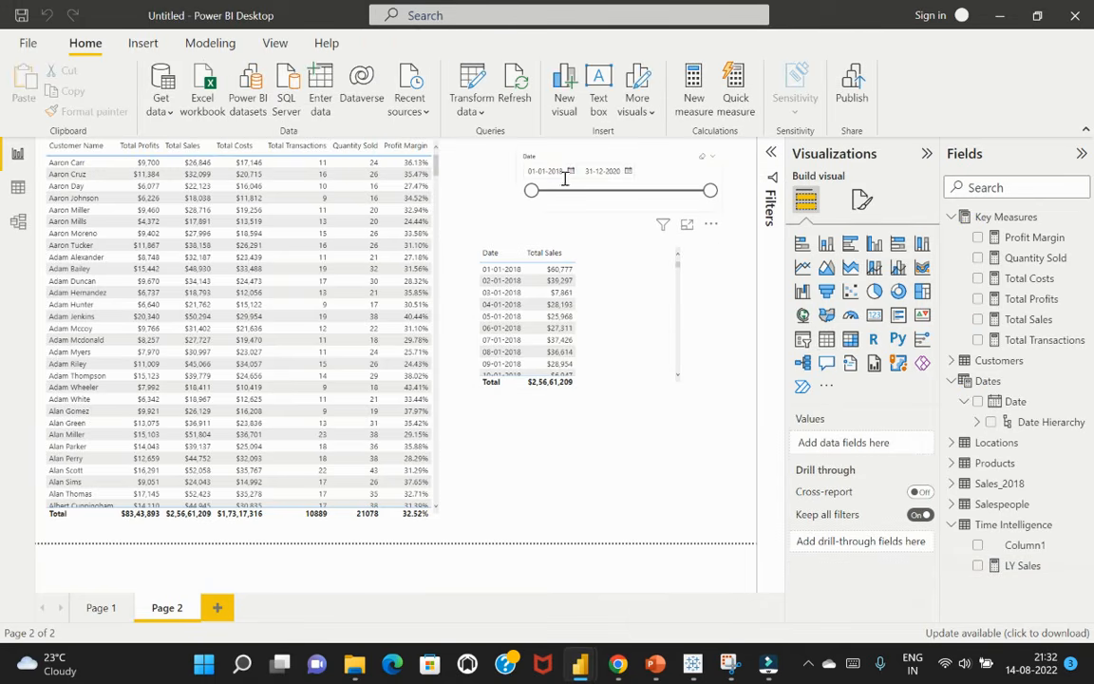
pyautogui.moveTo(538, 193); pyautogui.dragTo(606, 198)
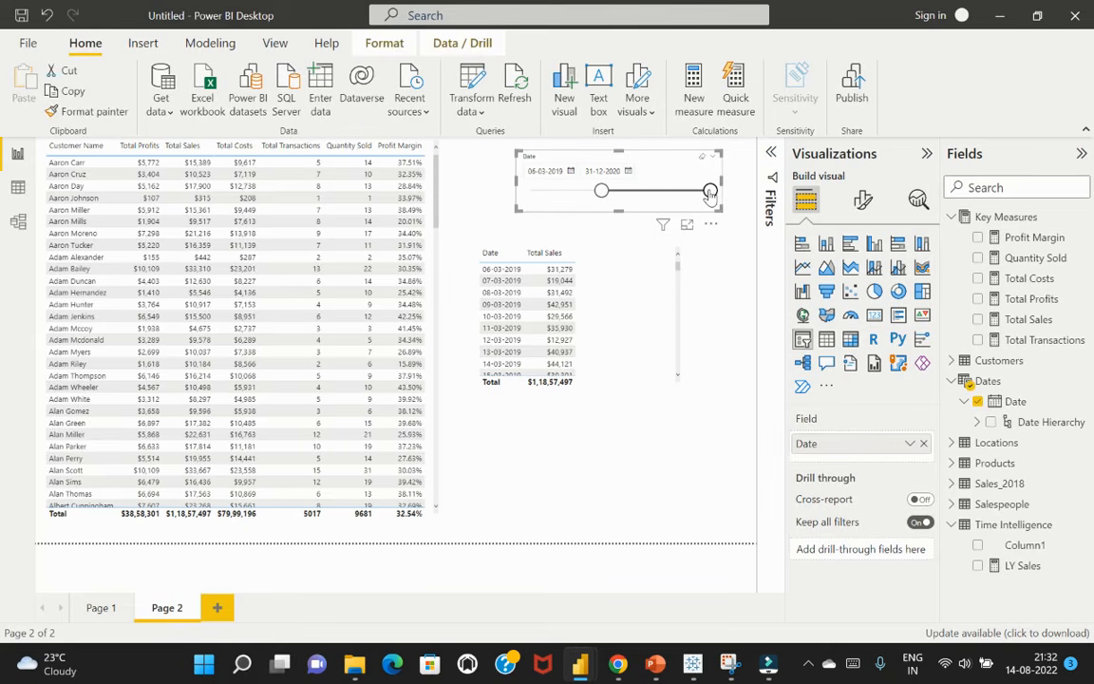
pyautogui.moveTo(711, 195); pyautogui.dragTo(652, 191)
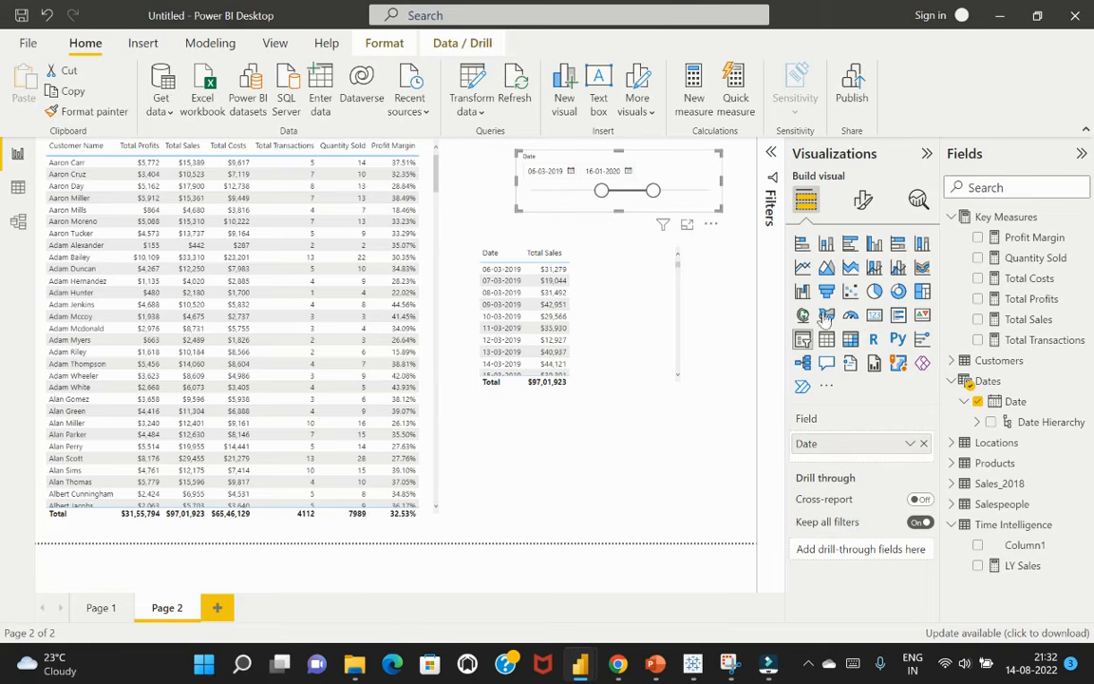
# Add the LY Sales measure to the date-based Total Sales table and format the measure as currency
pyautogui.click(644, 287)
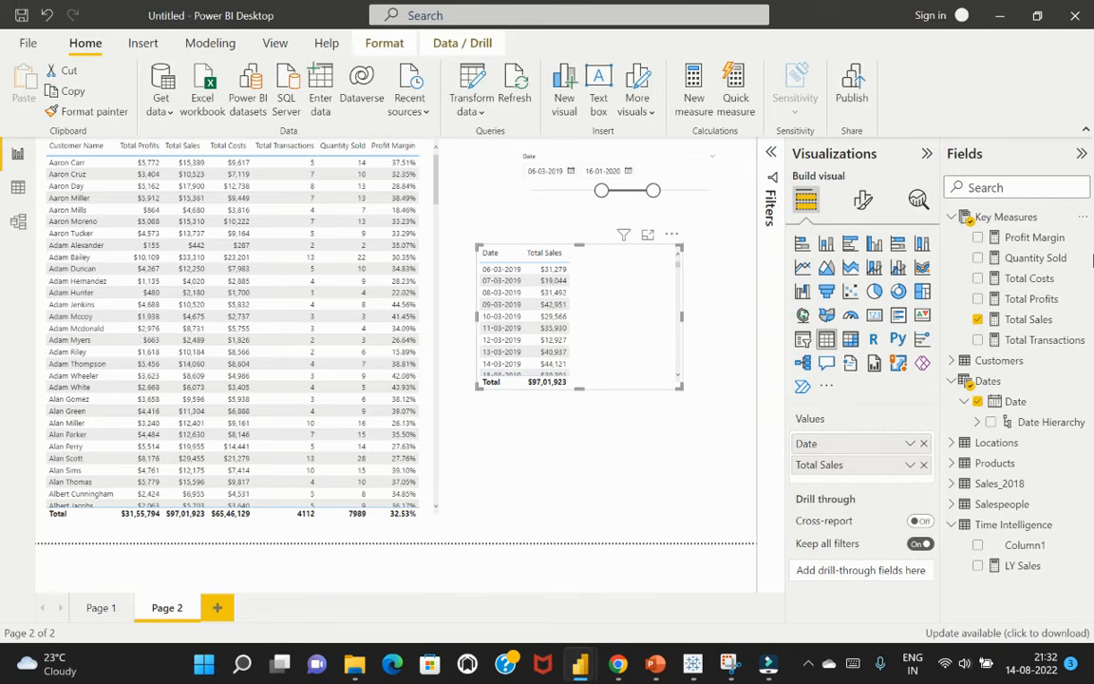
pyautogui.click(979, 566)
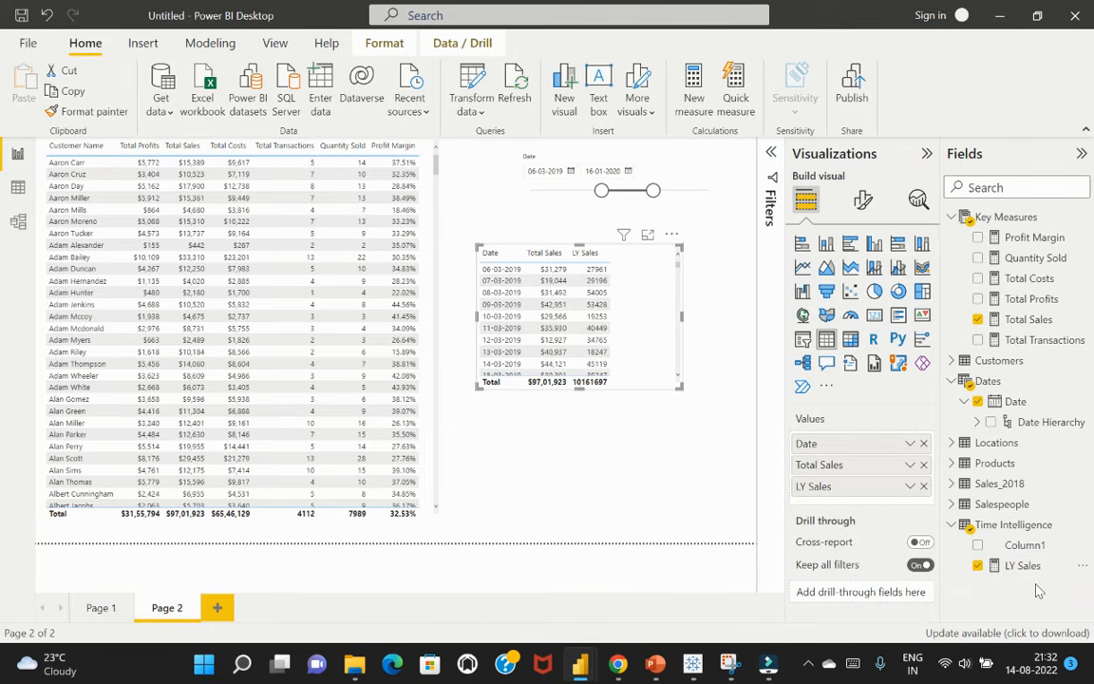
pyautogui.click(1024, 566)
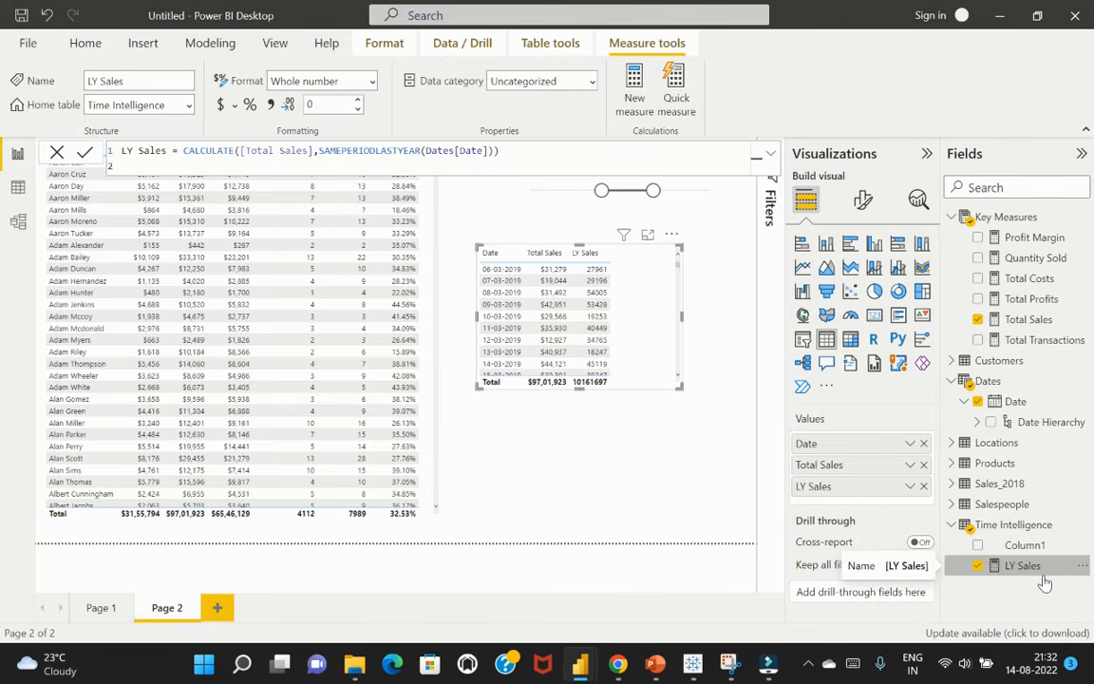
pyautogui.click(220, 105)
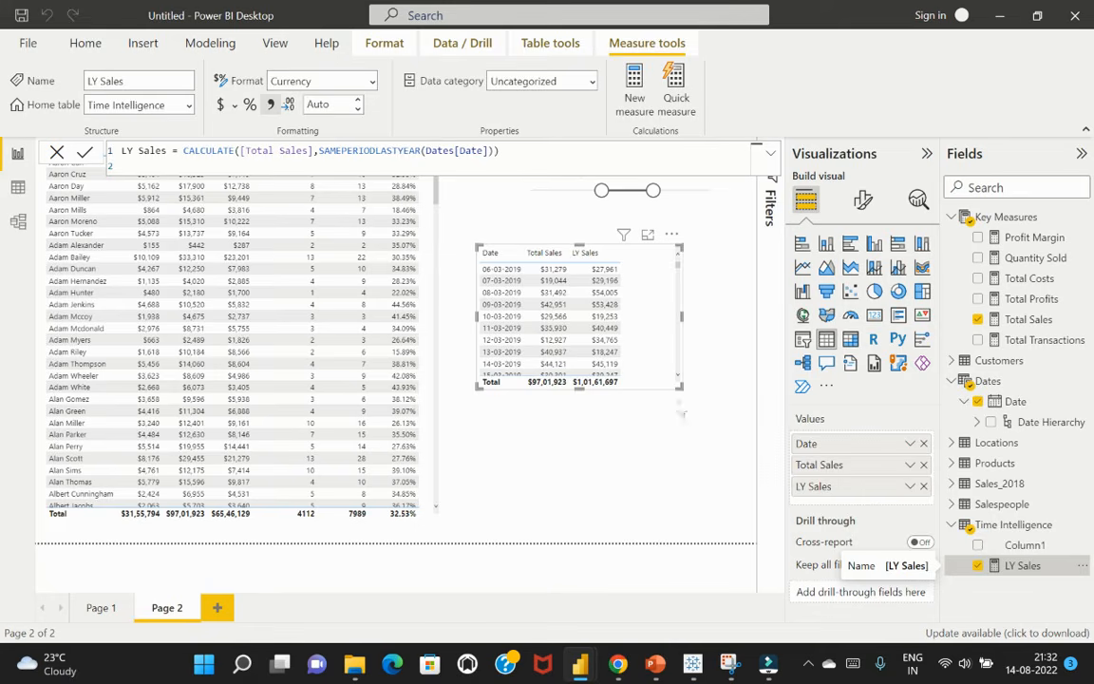
# Lengthen the date-based table to show more rows, and review LY Sales against Total Sales across the filtered dates
pyautogui.moveTo(680, 390); pyautogui.dragTo(686, 466)
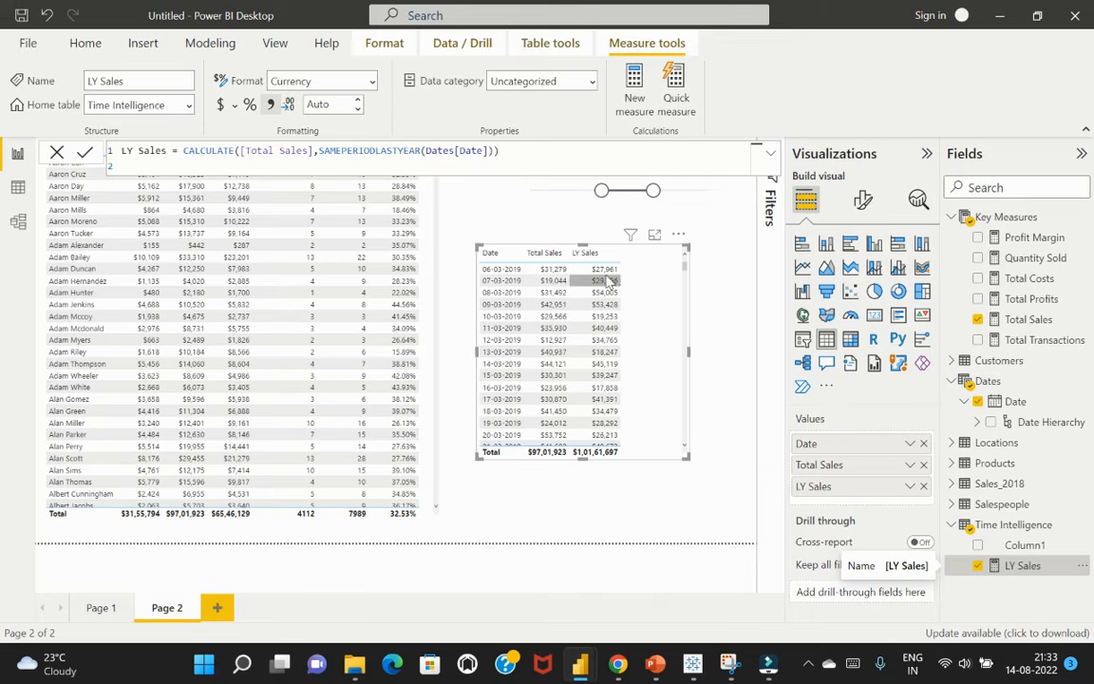
pyautogui.scroll(-14, 595, 371)
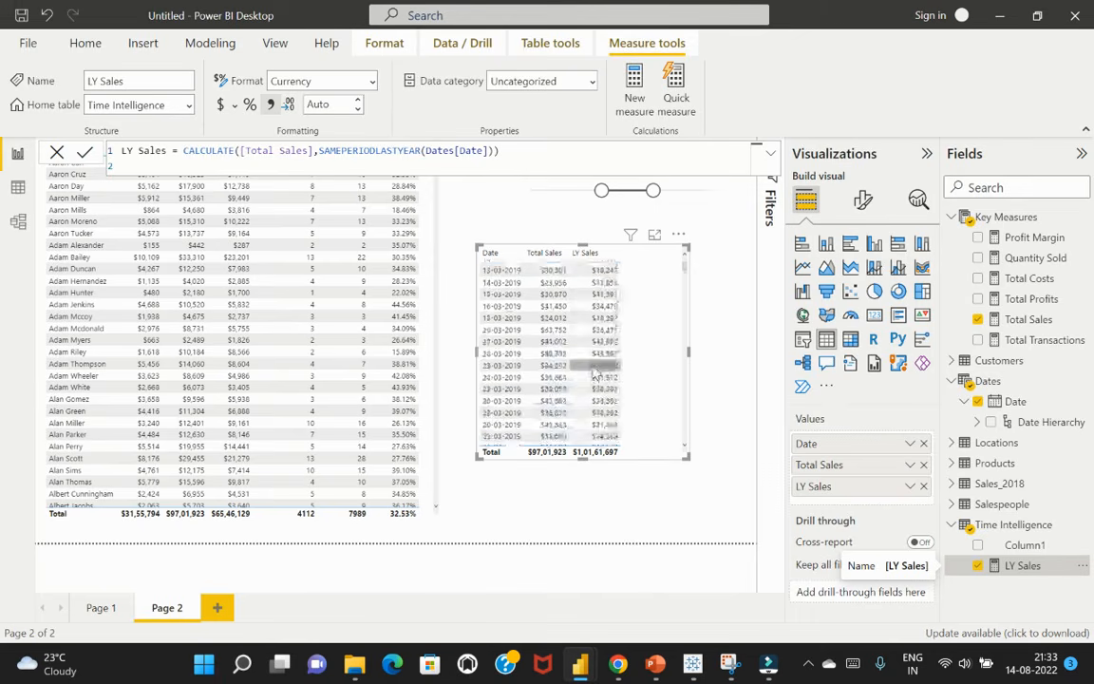
pyautogui.scroll(-20, 594, 370)
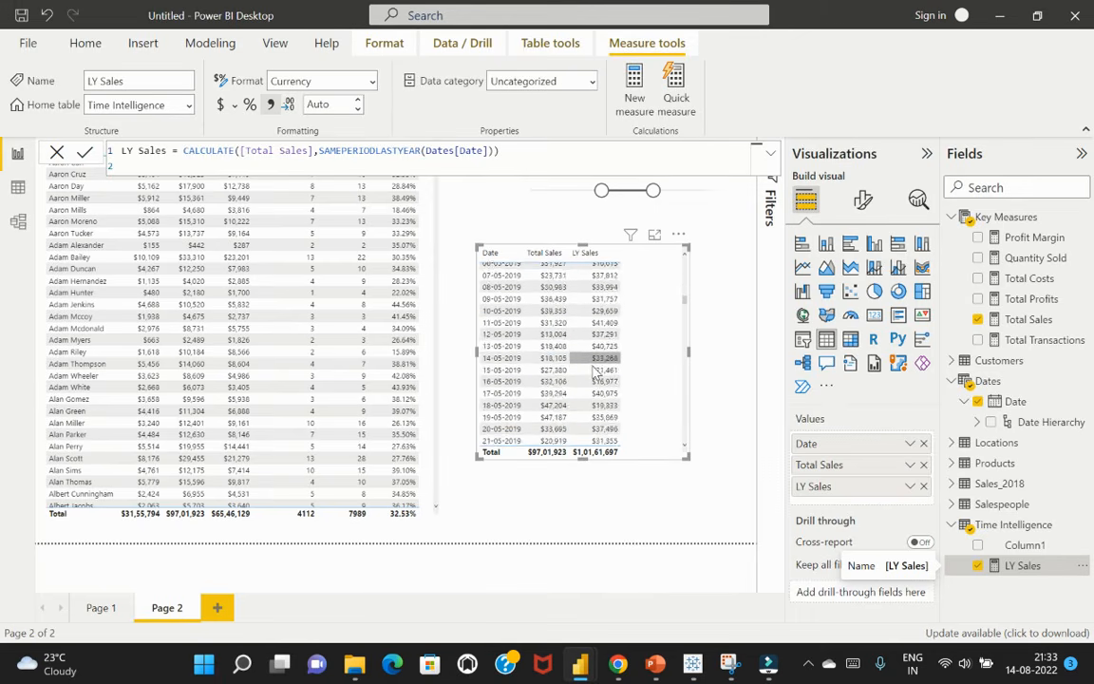
pyautogui.scroll(-19, 595, 370)
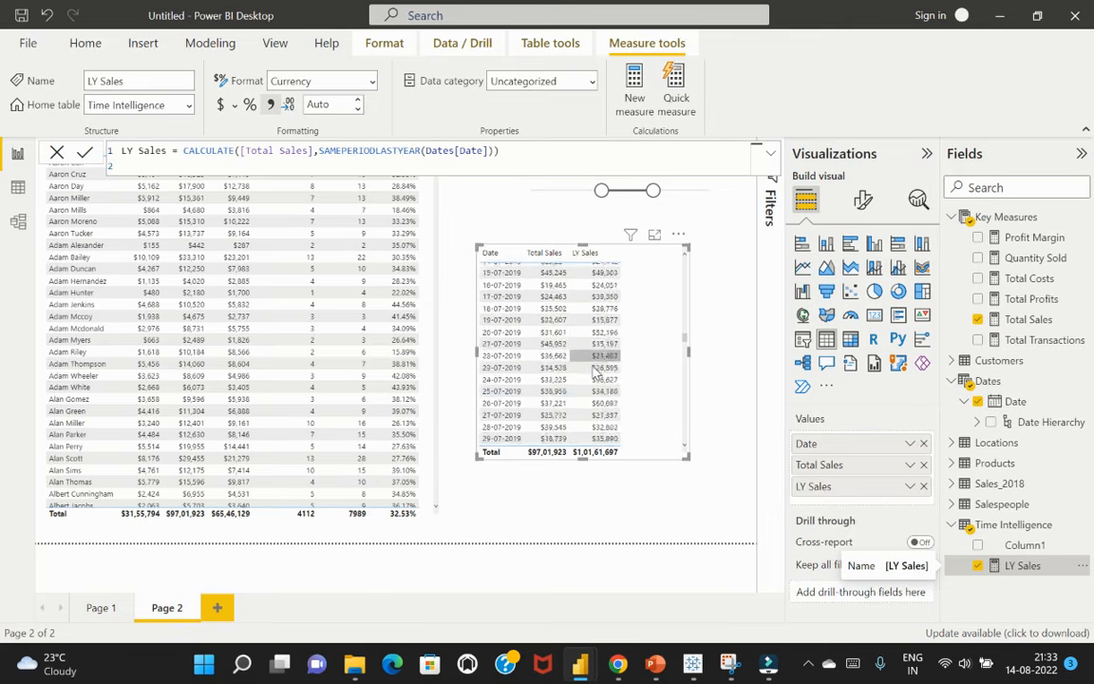
pyautogui.scroll(-20, 594, 372)
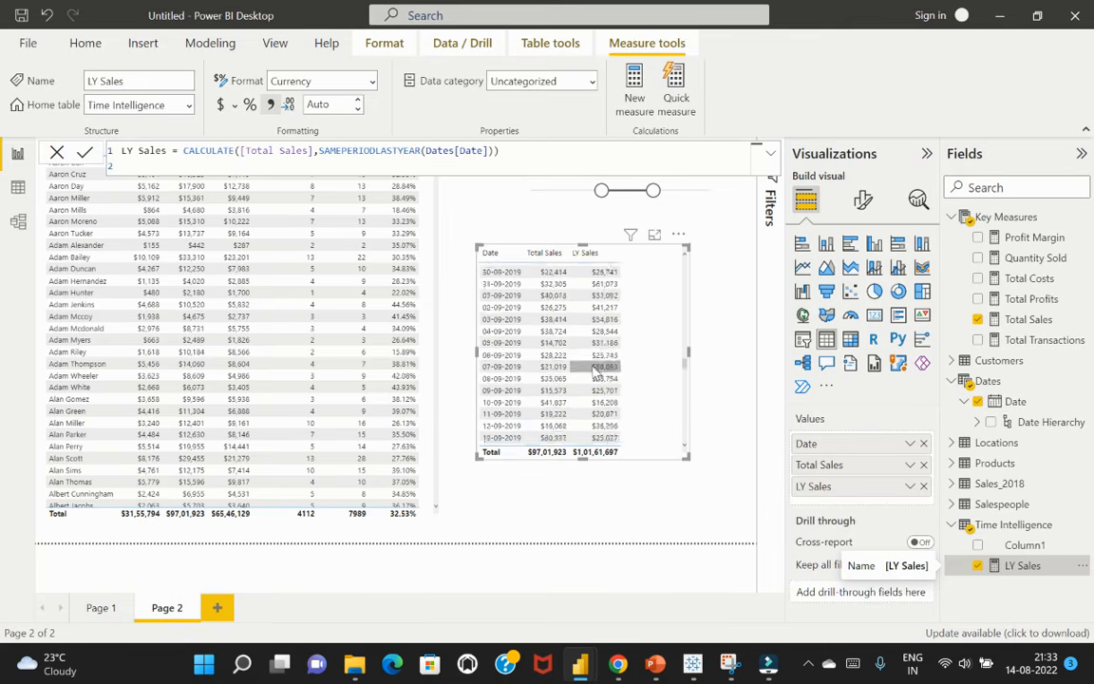
pyautogui.scroll(-16, 596, 373)
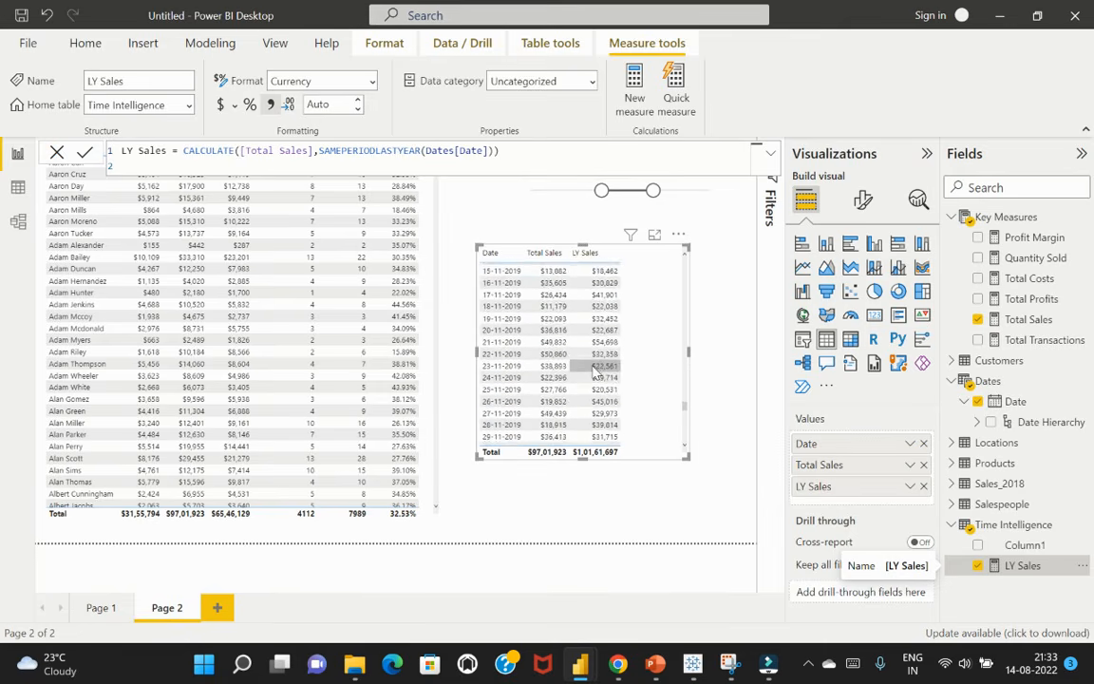
# Examine LY Sales against Total Sales in the date-based table, and the CALCULATE and SAMEPERIODLASTYEAR parts of the LY Sales formula
pyautogui.scroll(-6, 605, 379)
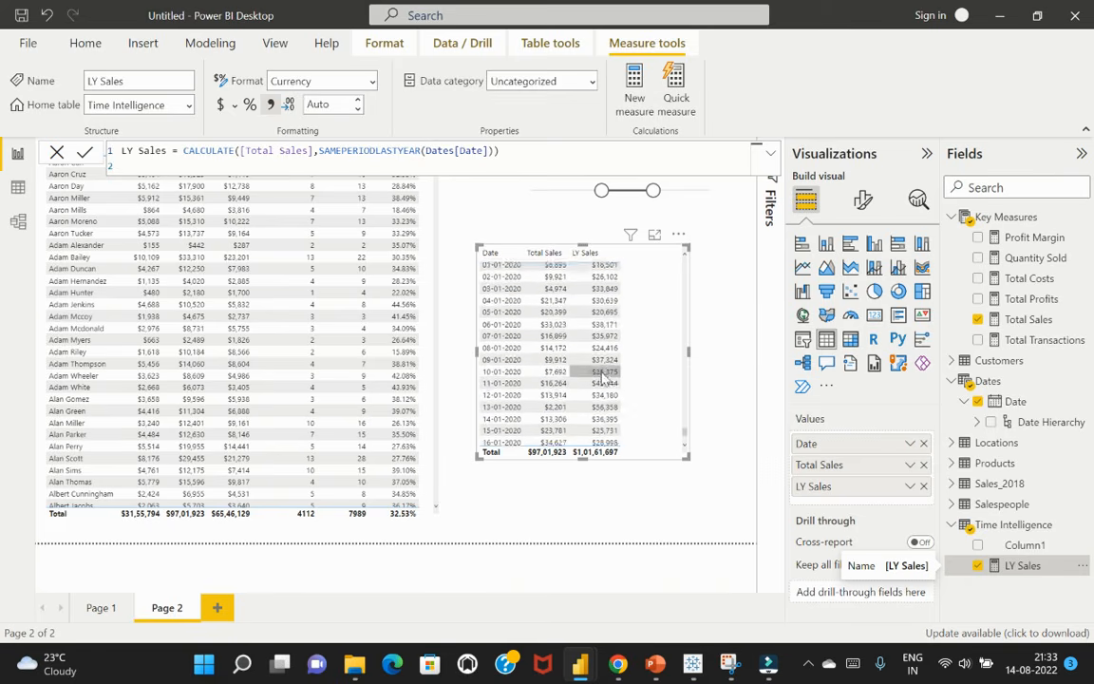
pyautogui.moveTo(592, 391)
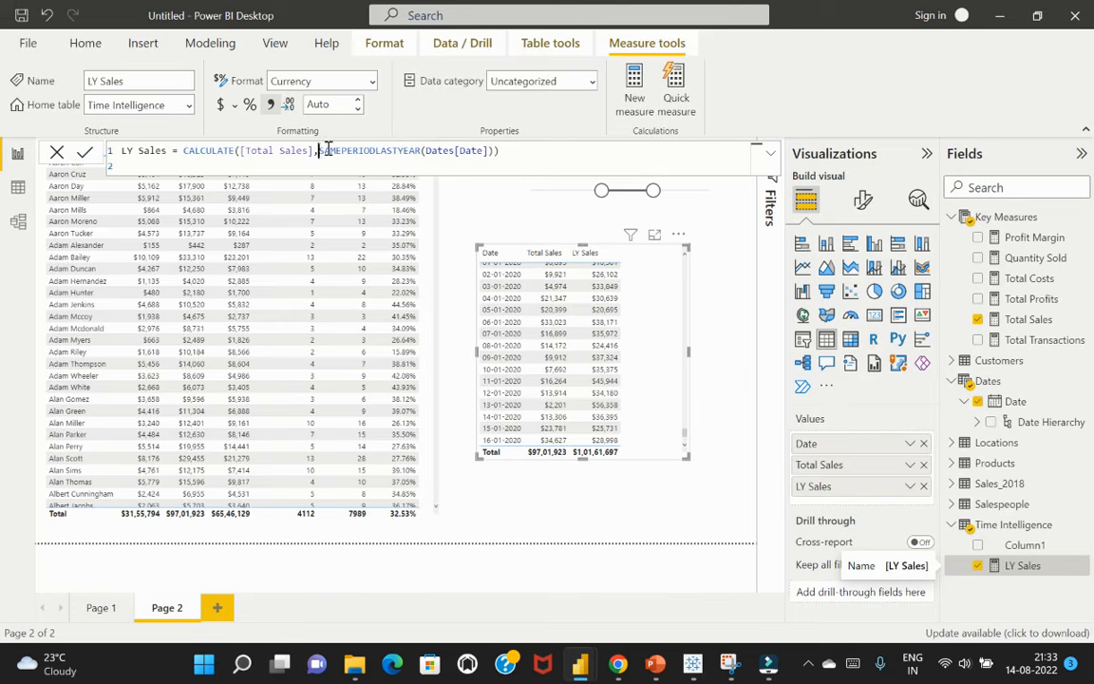
pyautogui.moveTo(323, 150); pyautogui.dragTo(421, 150)
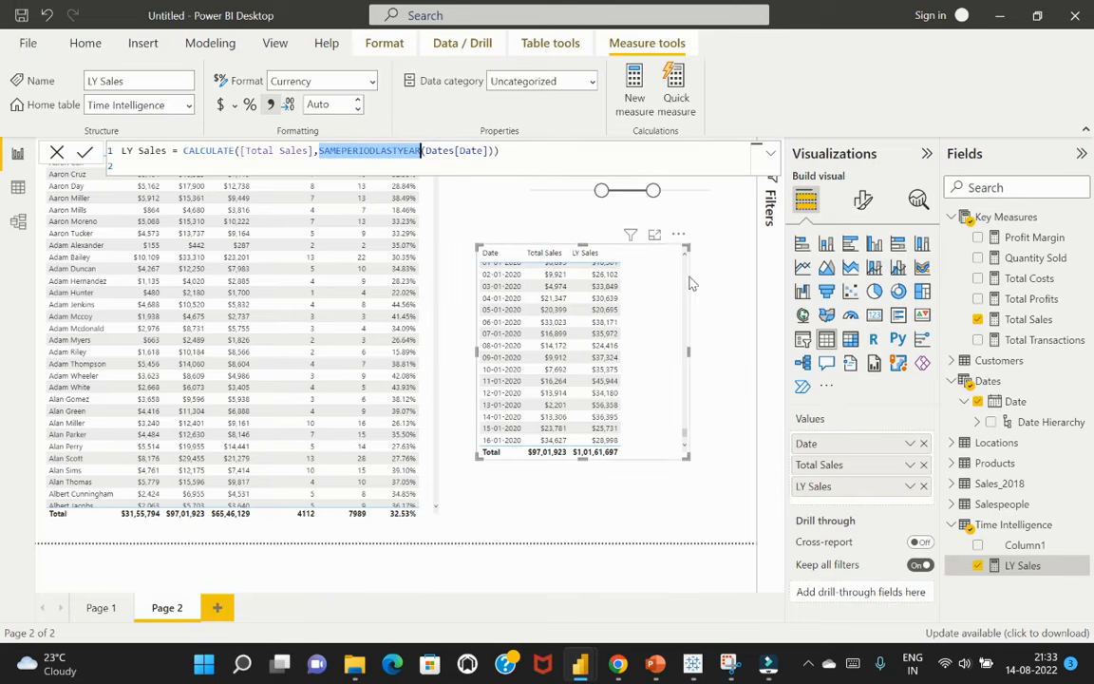
pyautogui.click(717, 304)
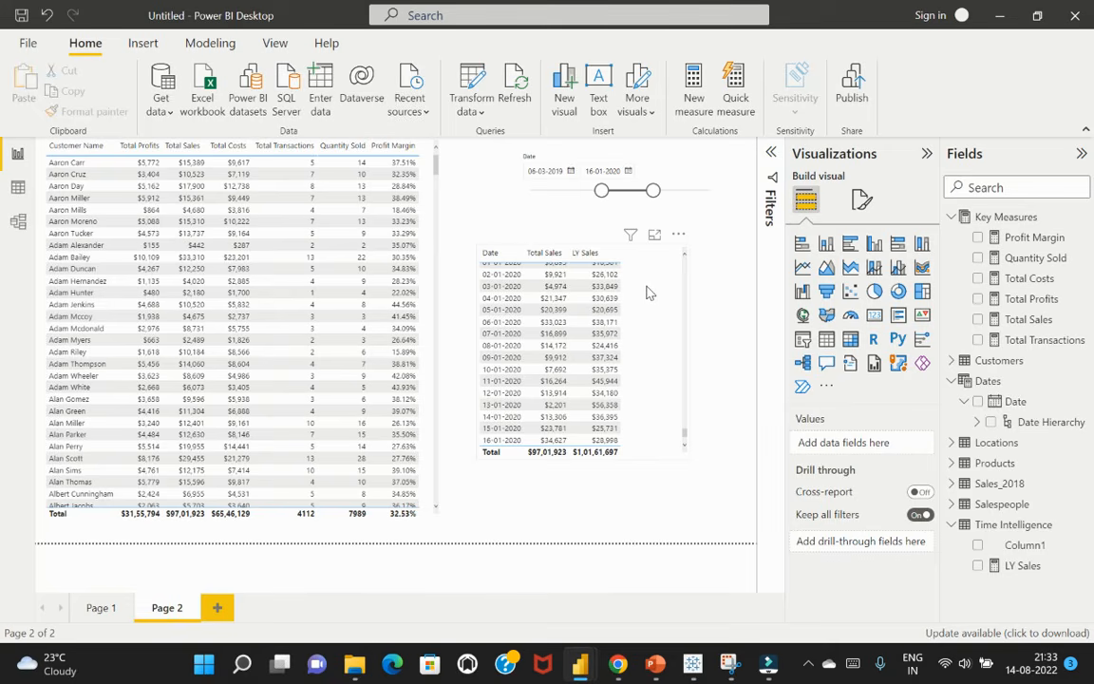
pyautogui.click(1024, 567)
pyautogui.click(236, 150)
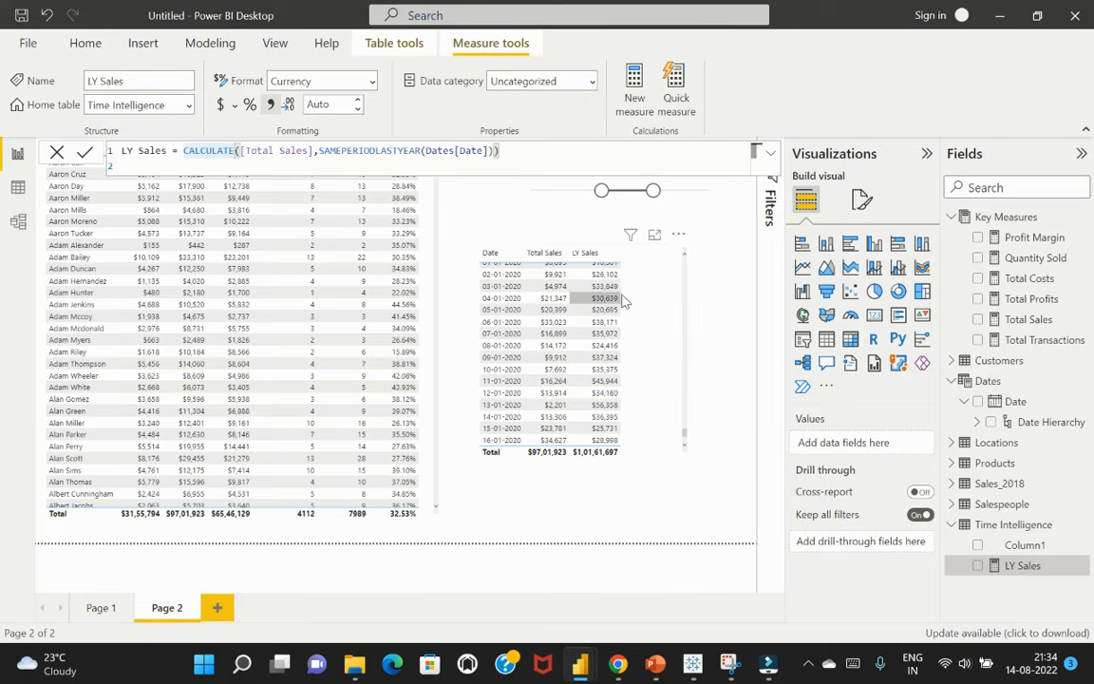
pyautogui.scroll(3, 608, 304)
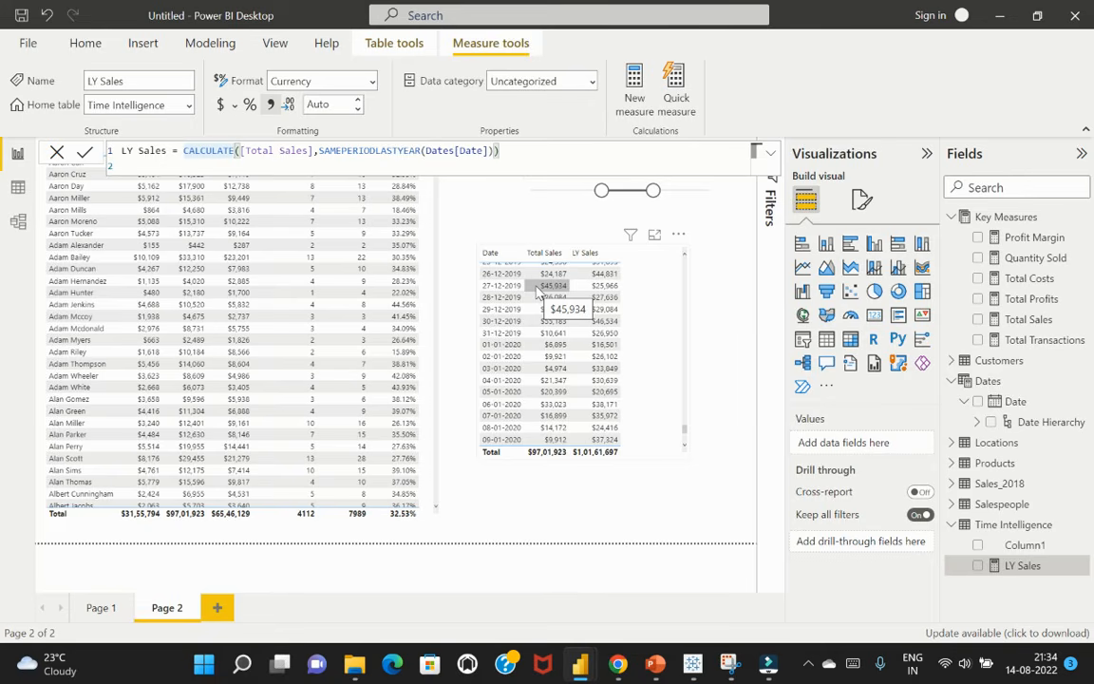
# Create a measure named Cumulative Sales in the Time Intelligence table and begin its formula with CALCULATE([Total Sales],
pyautogui.click(663, 298)
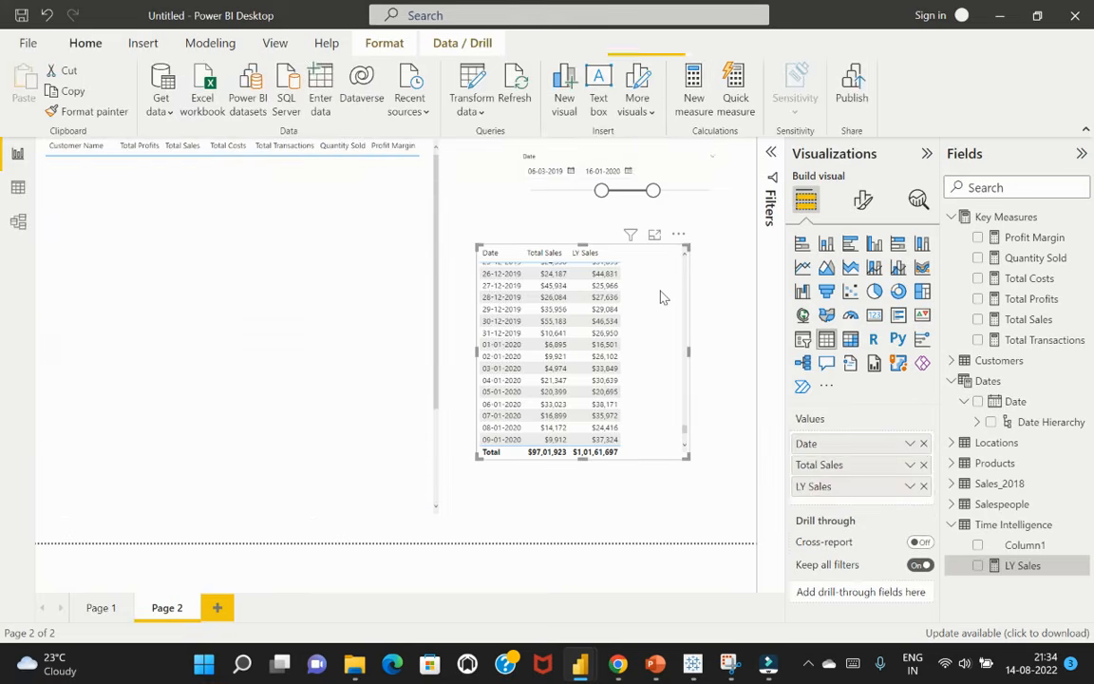
pyautogui.click(1030, 528)
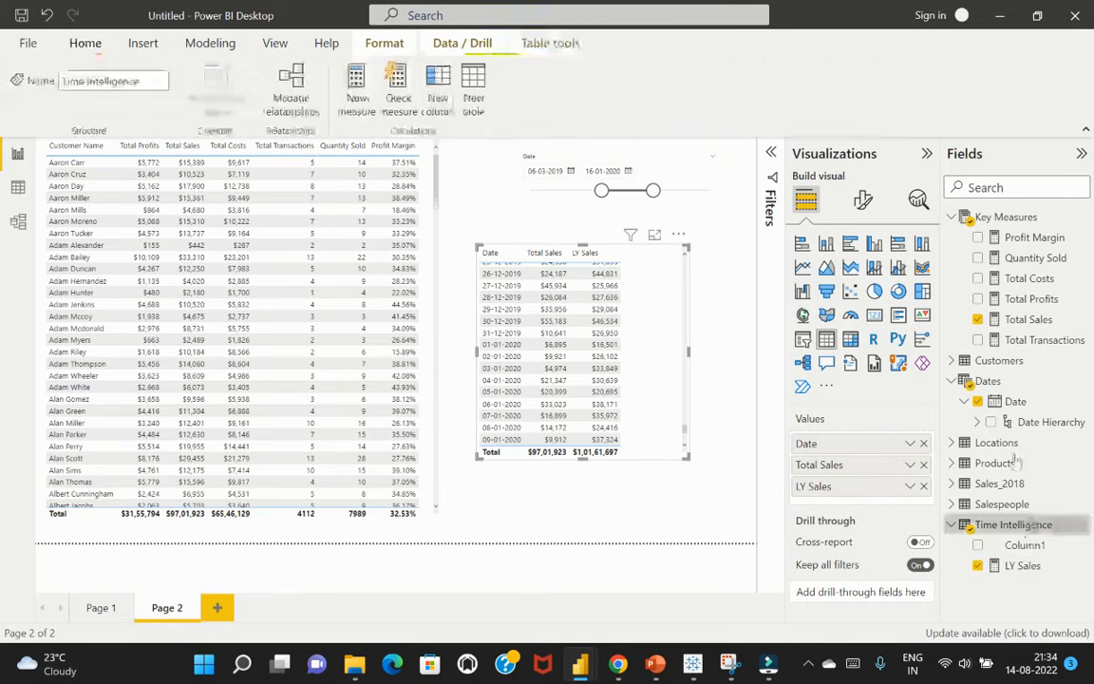
pyautogui.click(358, 90)
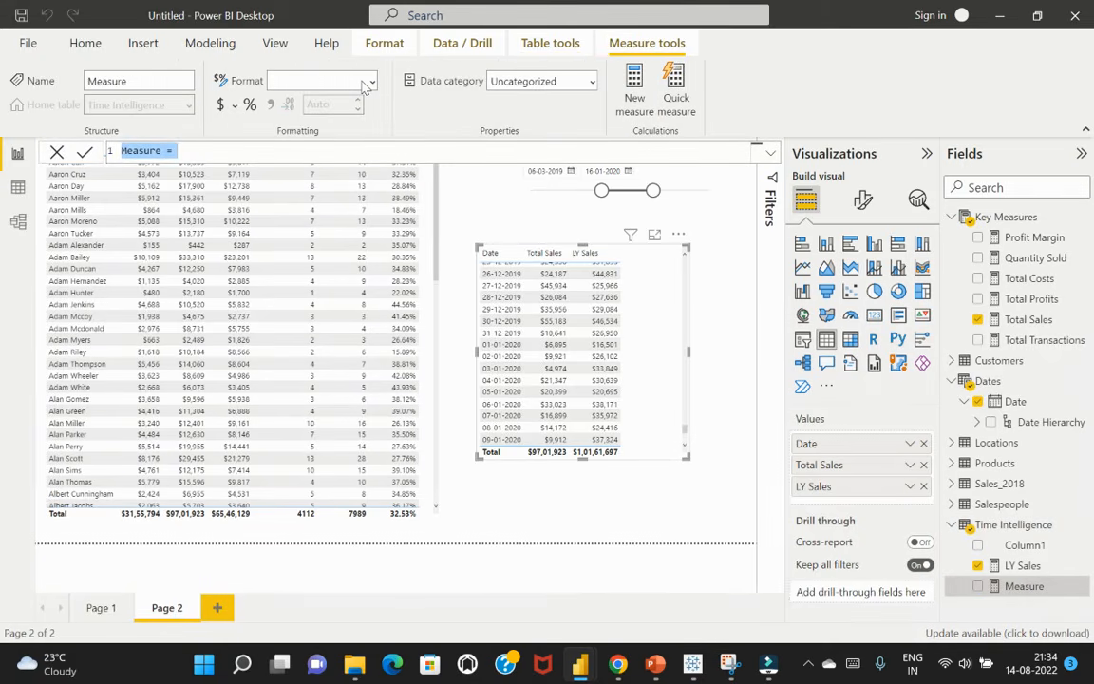
pyautogui.write('Cum')
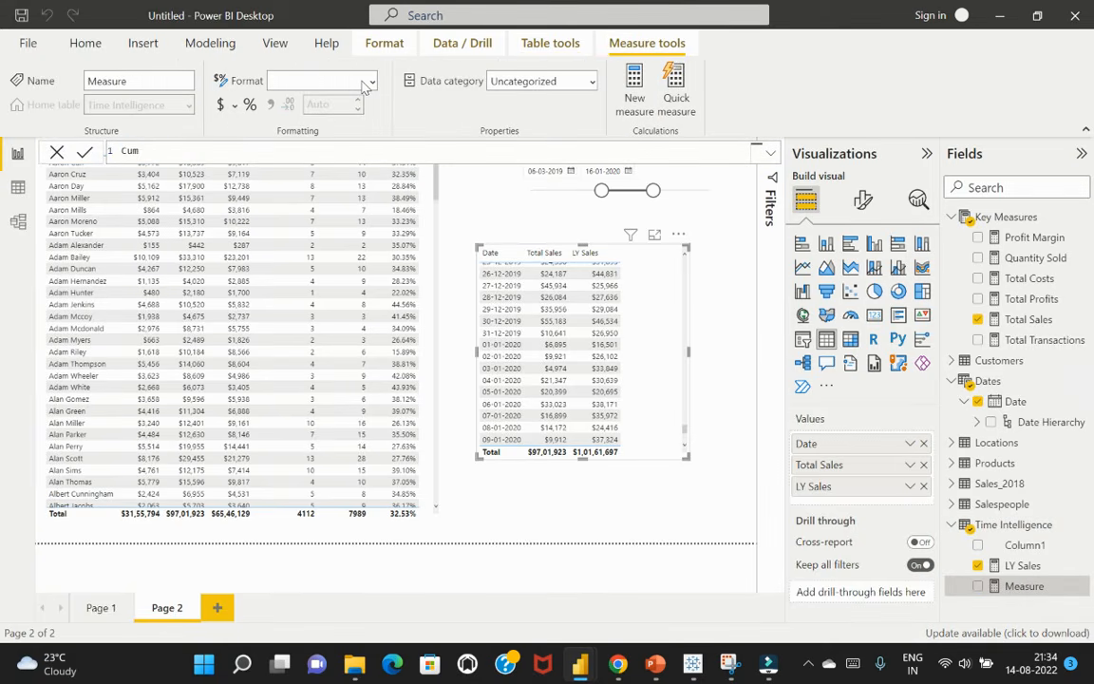
pyautogui.write('ulative Sales = ca')
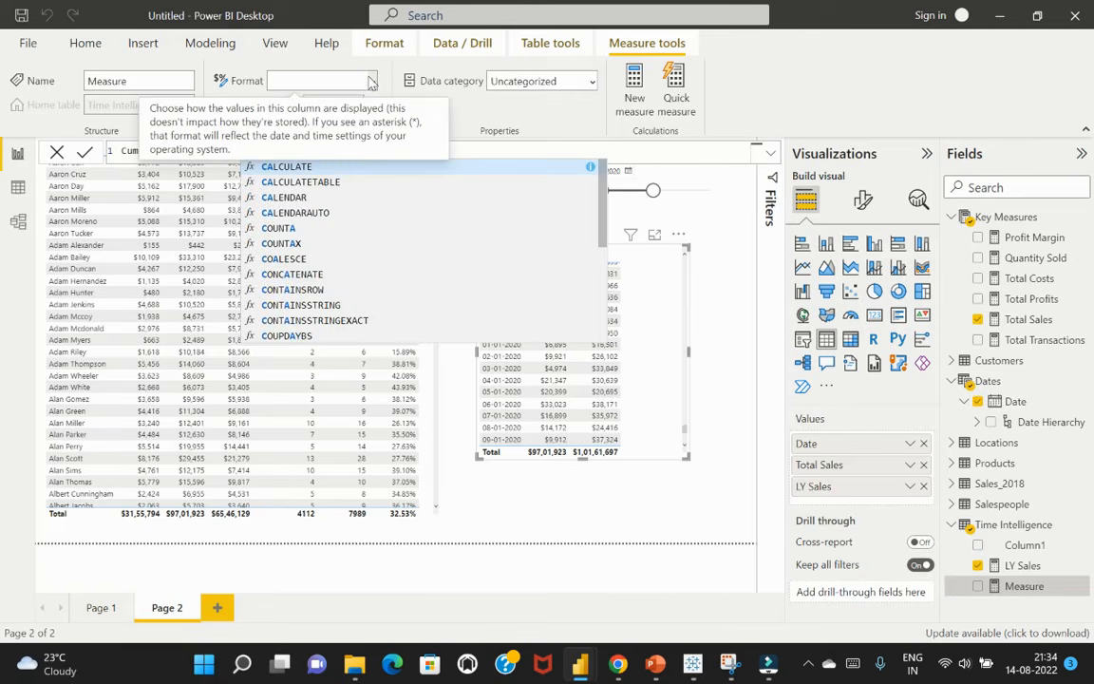
pyautogui.press('Tab')
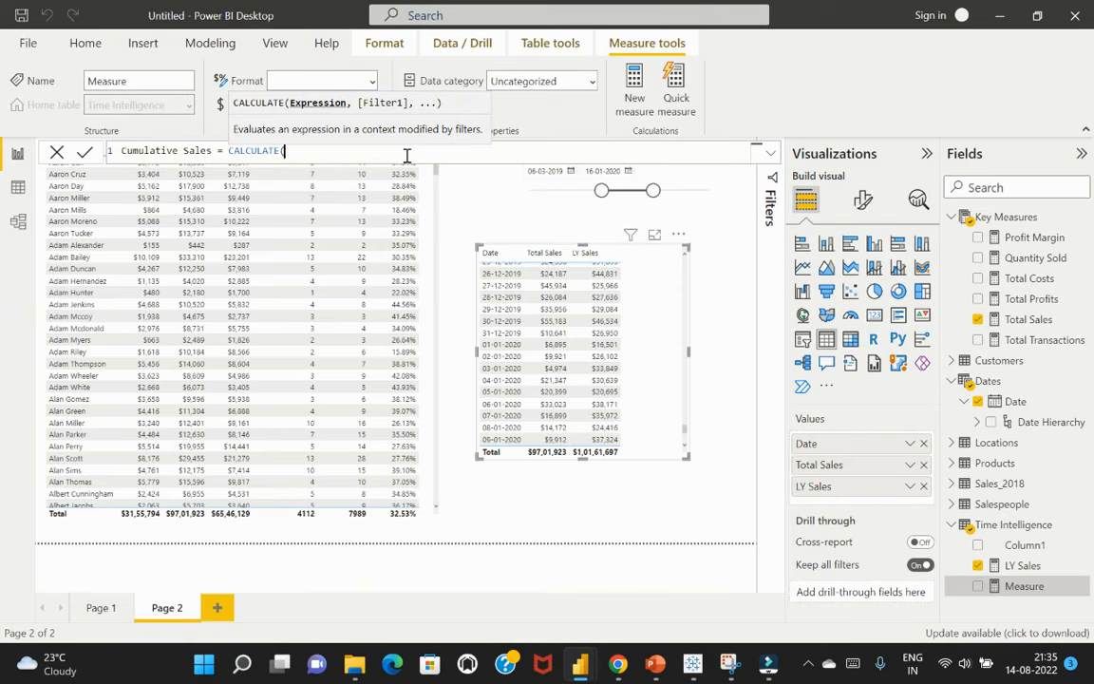
pyautogui.write('toal')
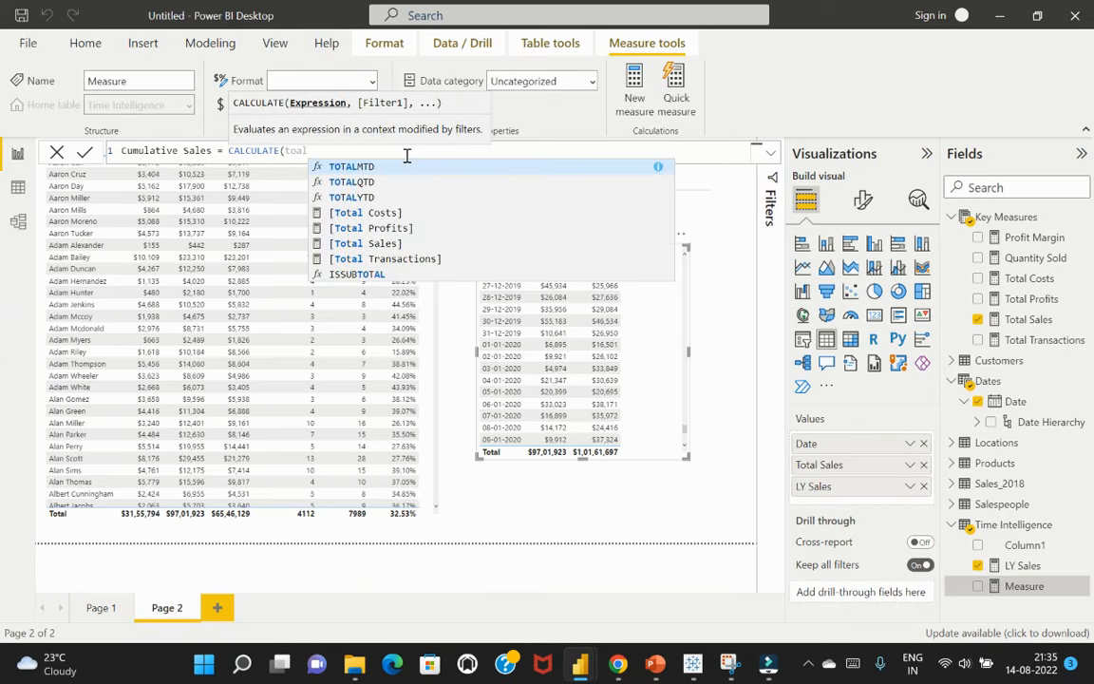
pyautogui.click(399, 244)
pyautogui.write(',')
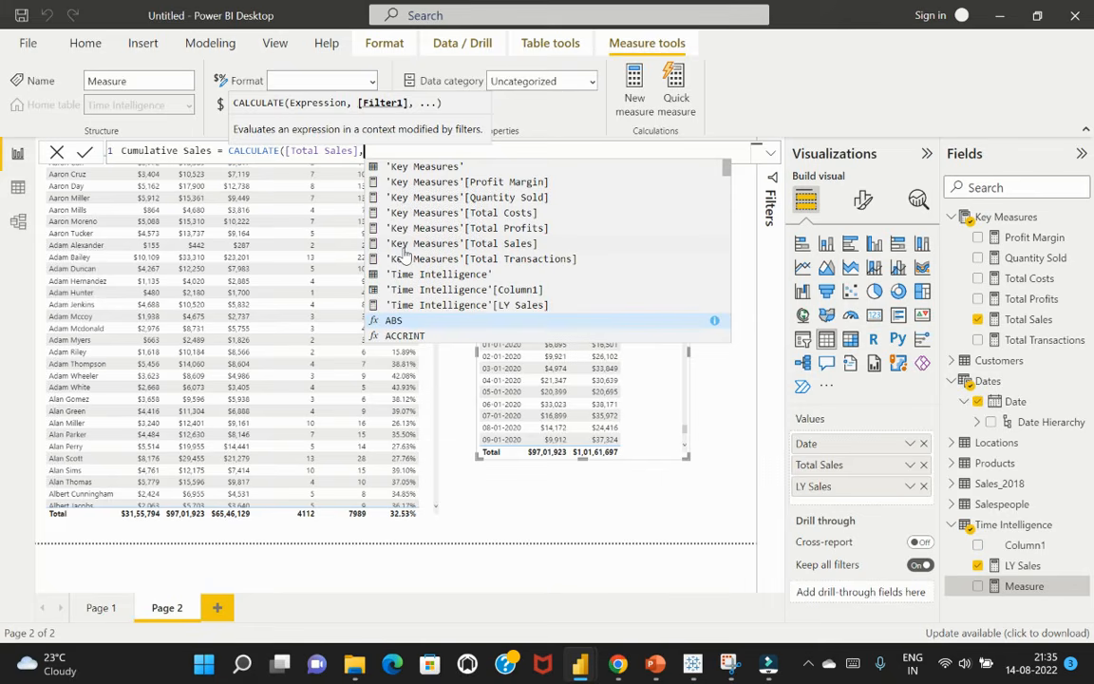
# Add FILTER(ALLSELECTED(Dates), on an indented second line of the Cumulative Sales formula
pyautogui.hotkey('shift', 'Return')
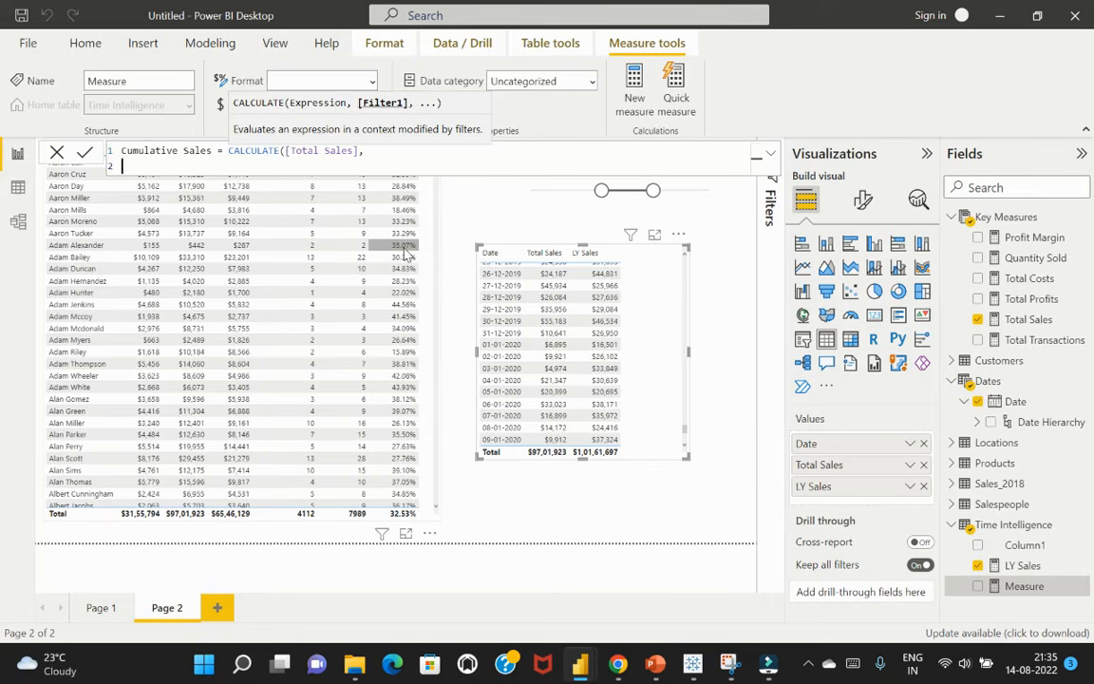
pyautogui.press('Tab')
pyautogui.press('Tab')
pyautogui.press('Tab')
pyautogui.write('FILTER')
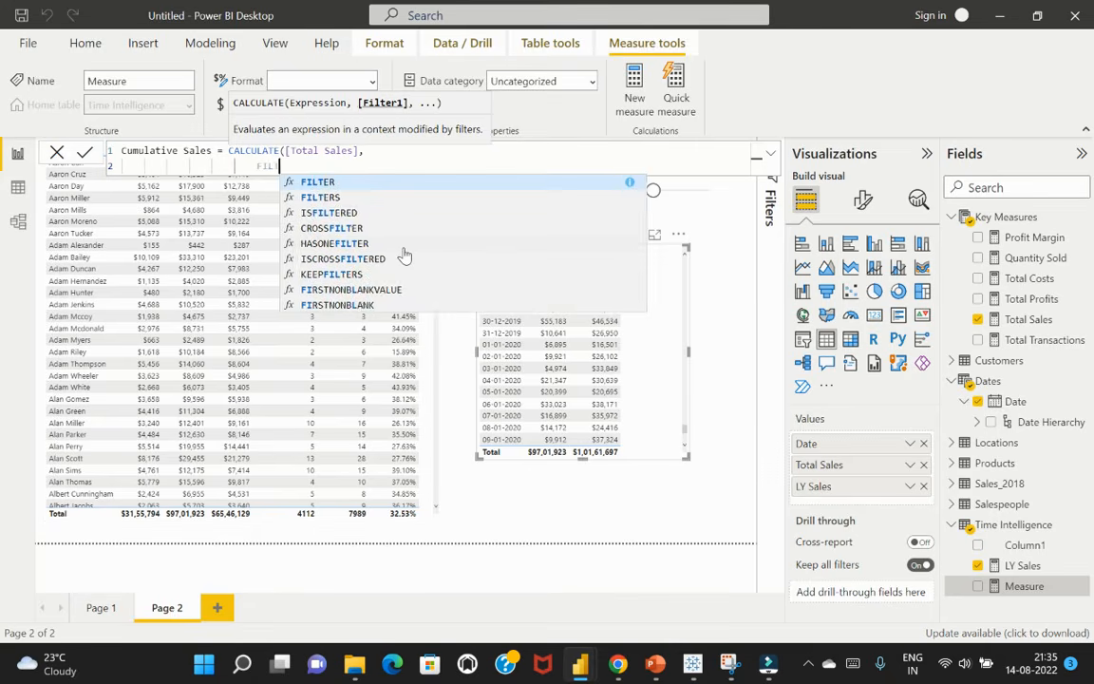
pyautogui.write('(')
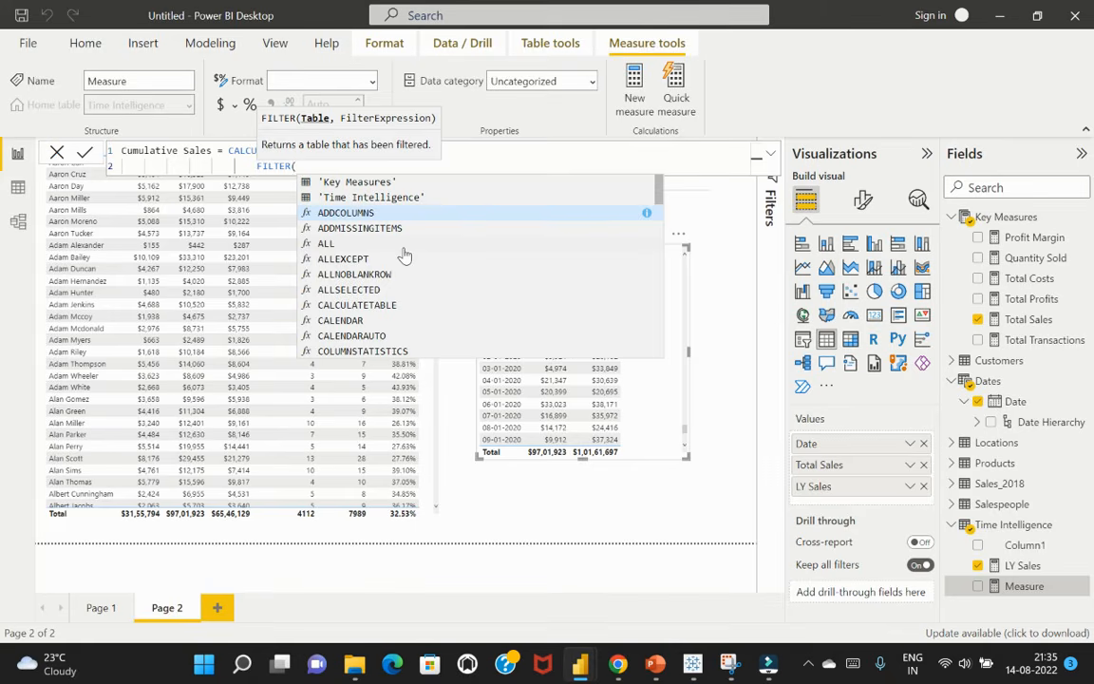
pyautogui.write('ALL')
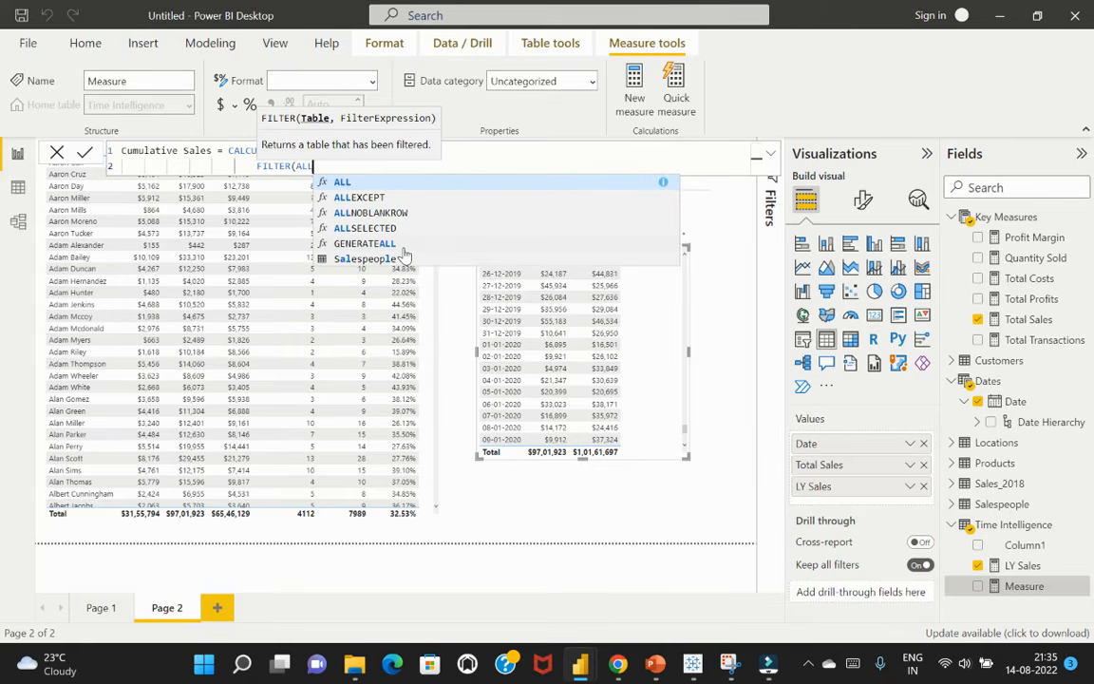
pyautogui.click(411, 228)
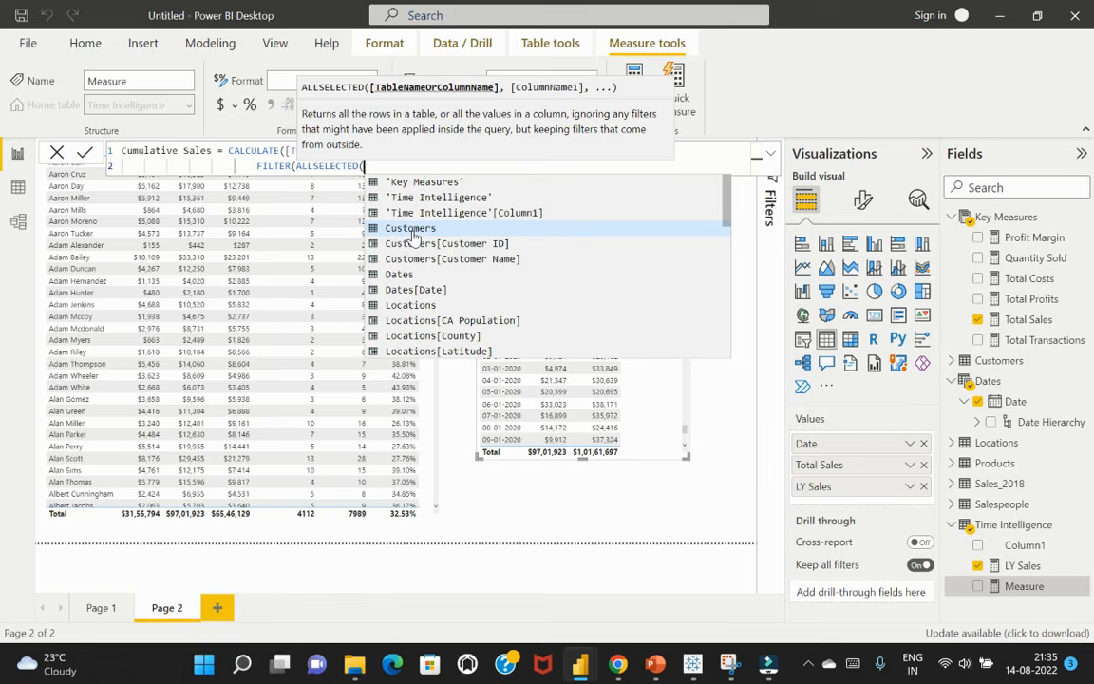
pyautogui.write('Dates')
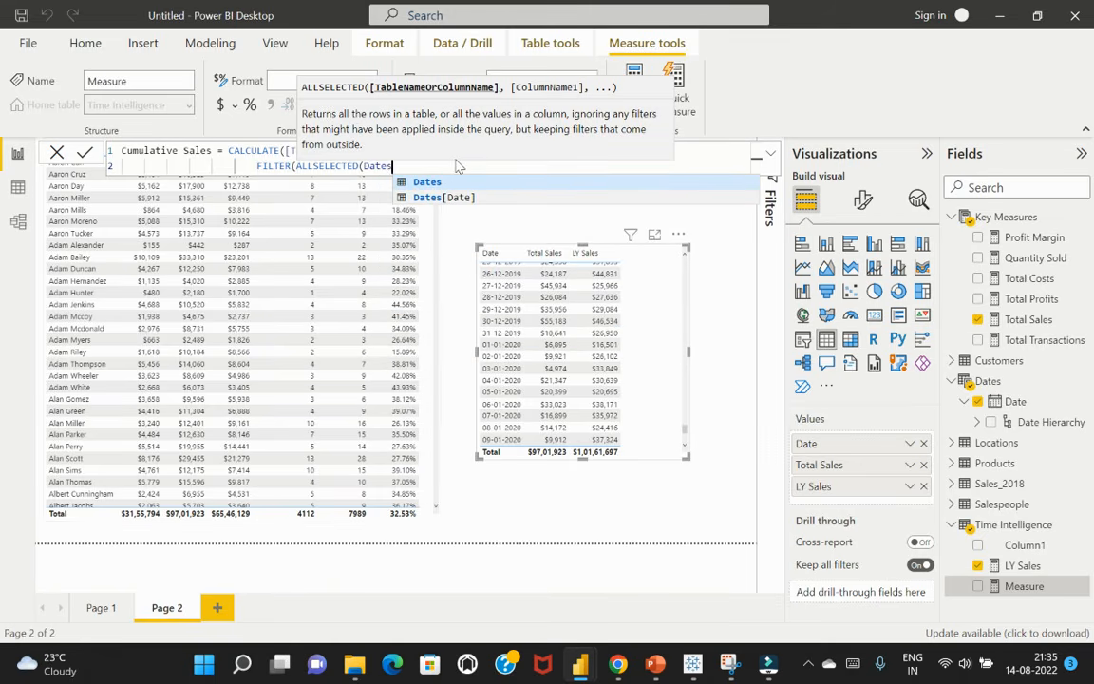
pyautogui.write(')')
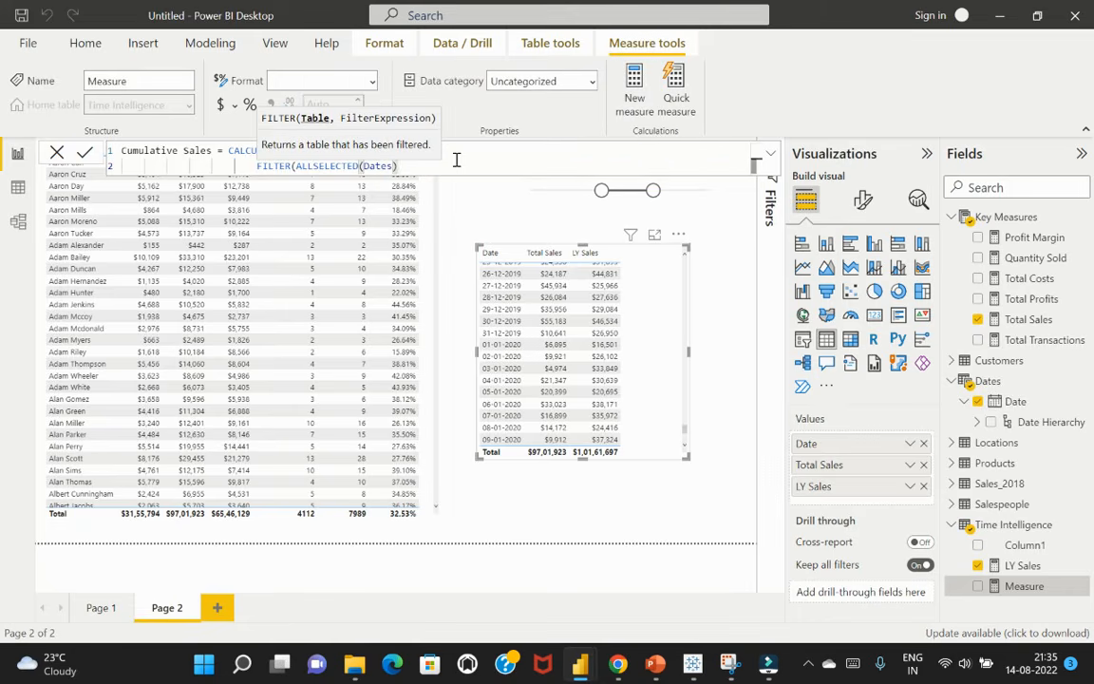
pyautogui.write(',')
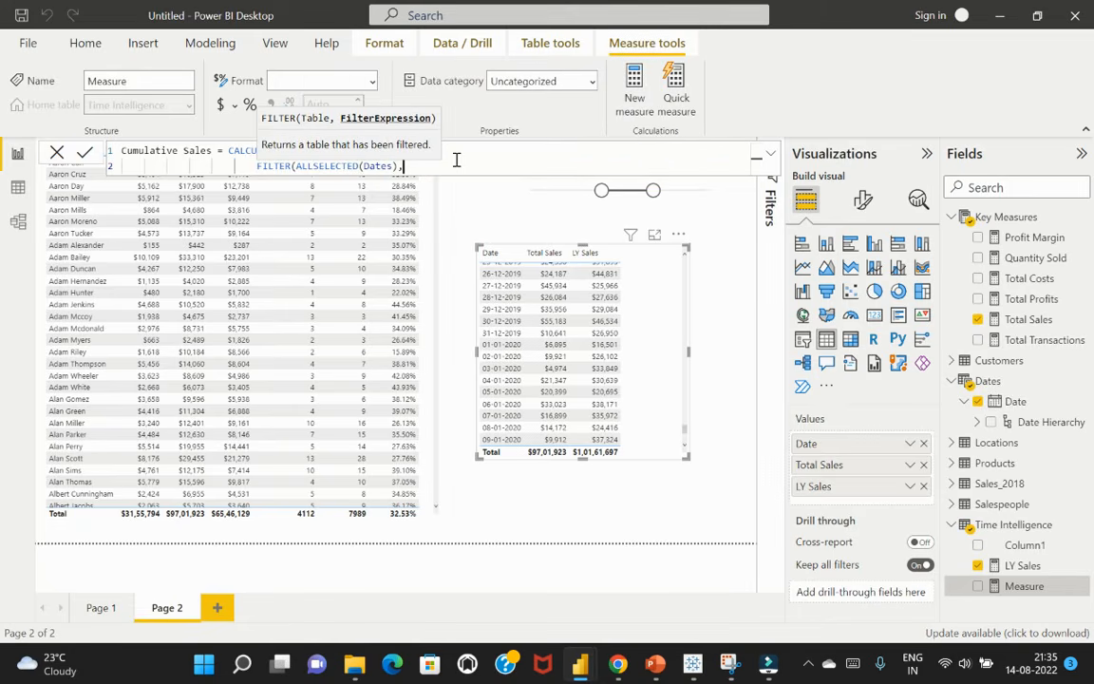
# Finish the Cumulative Sales formula on a third line with the condition Dates[Date] <= MAX(Dates[Date]))) and commit the measure
pyautogui.hotkey('shift', 'Return')
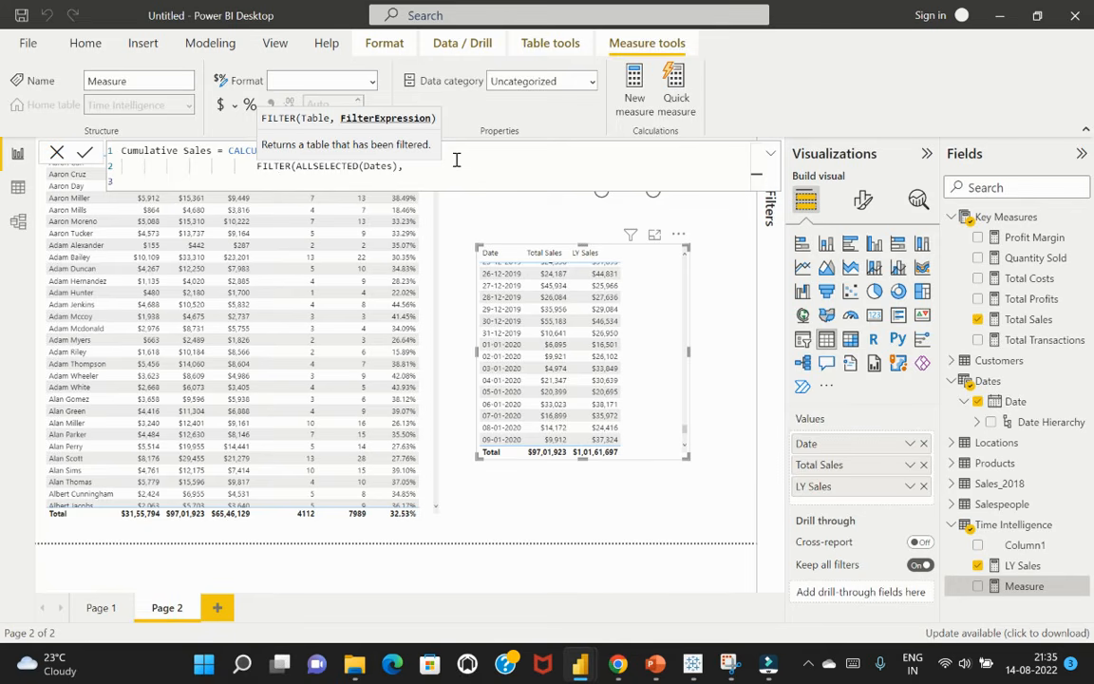
pyautogui.write('dates')
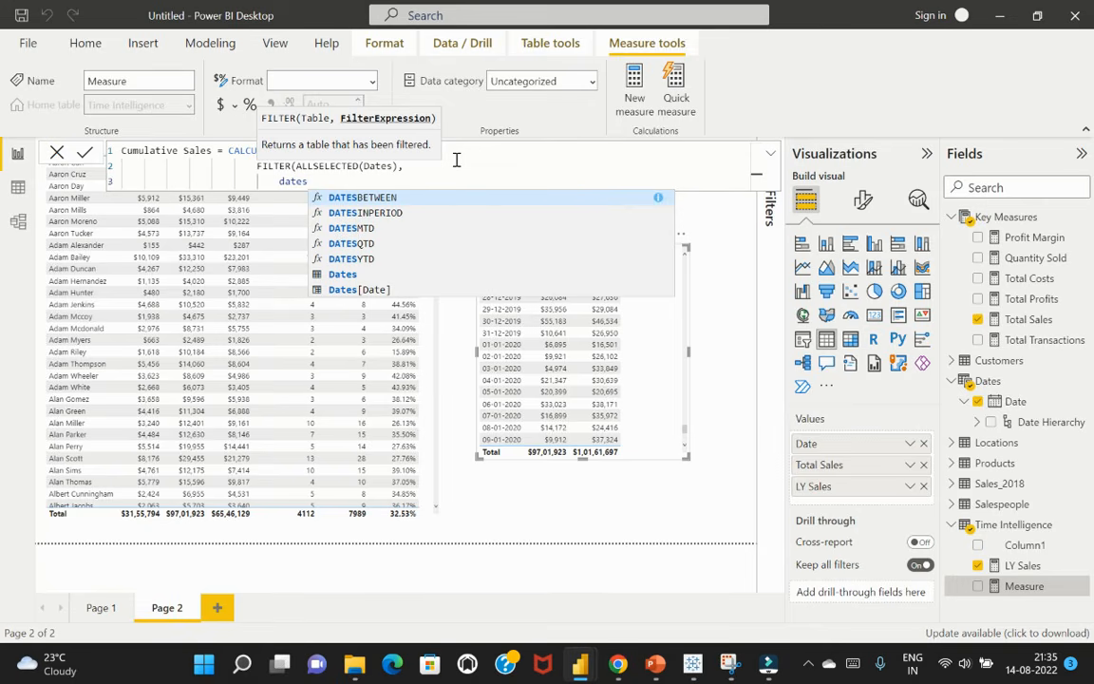
pyautogui.click(379, 289)
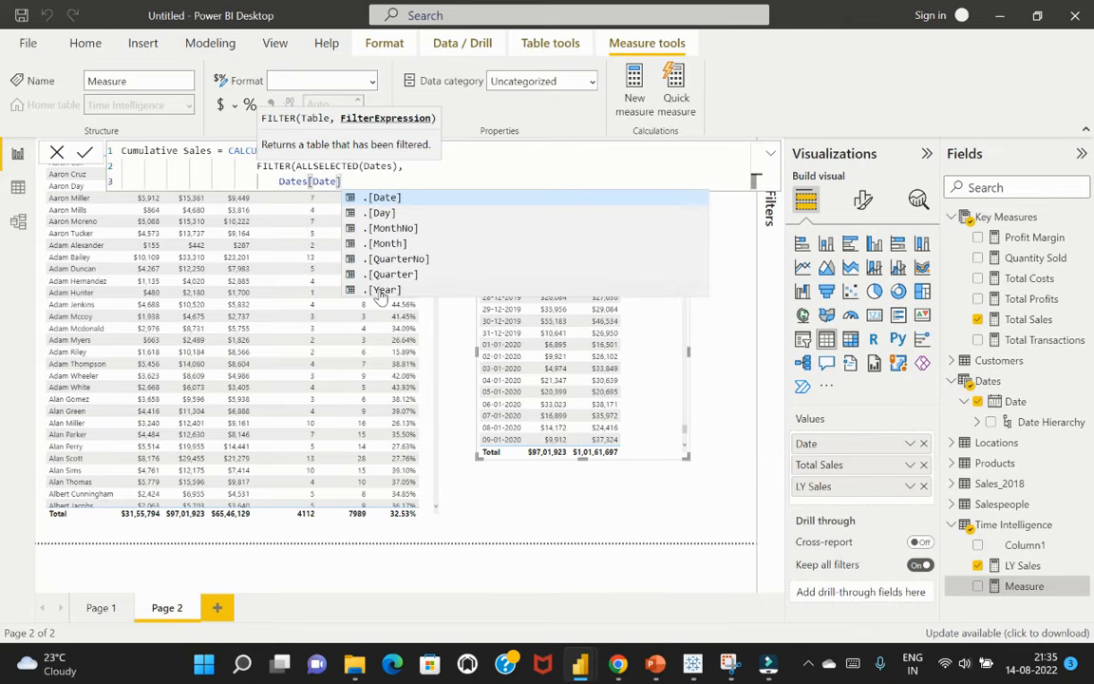
pyautogui.write('<')
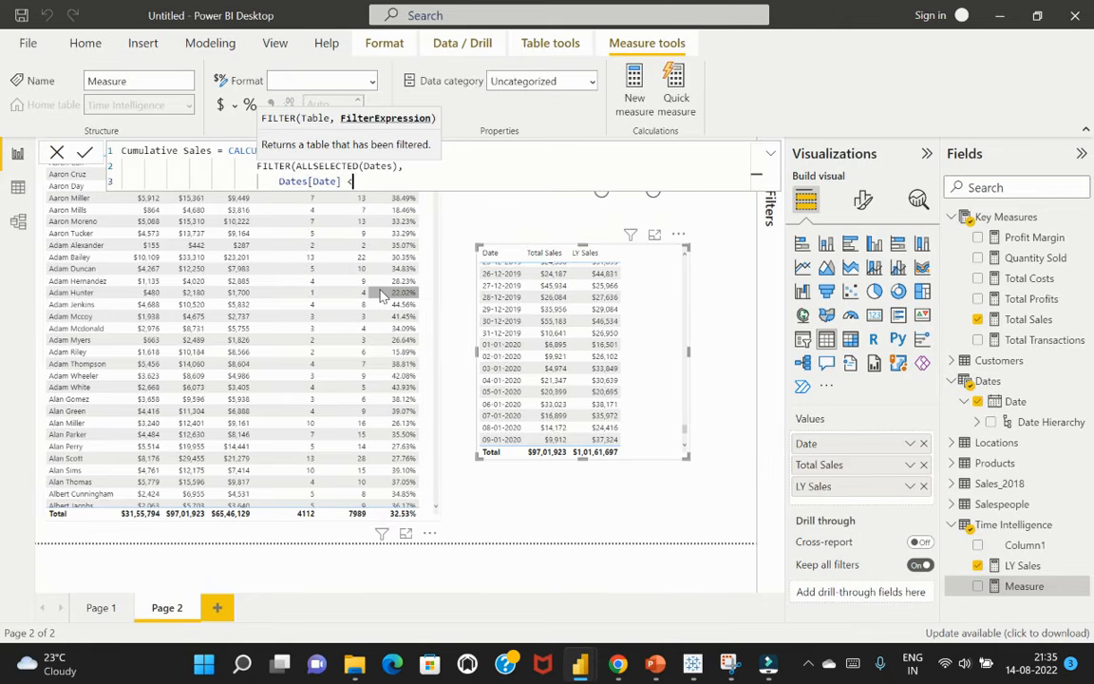
pyautogui.write('= MAX(')
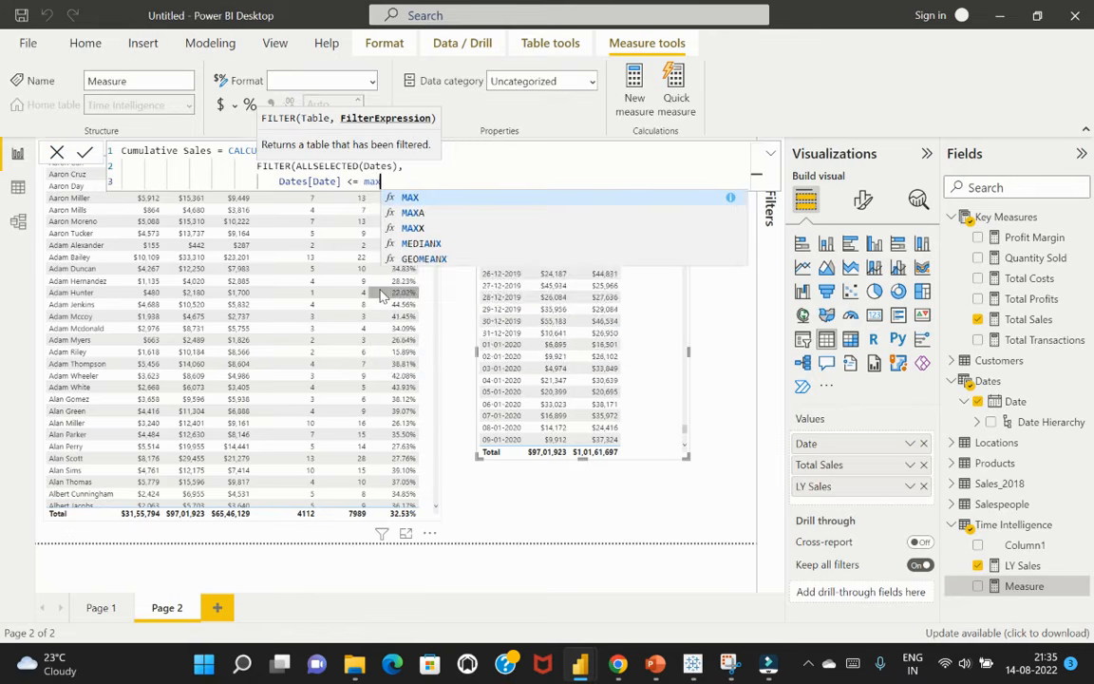
pyautogui.write('dates')
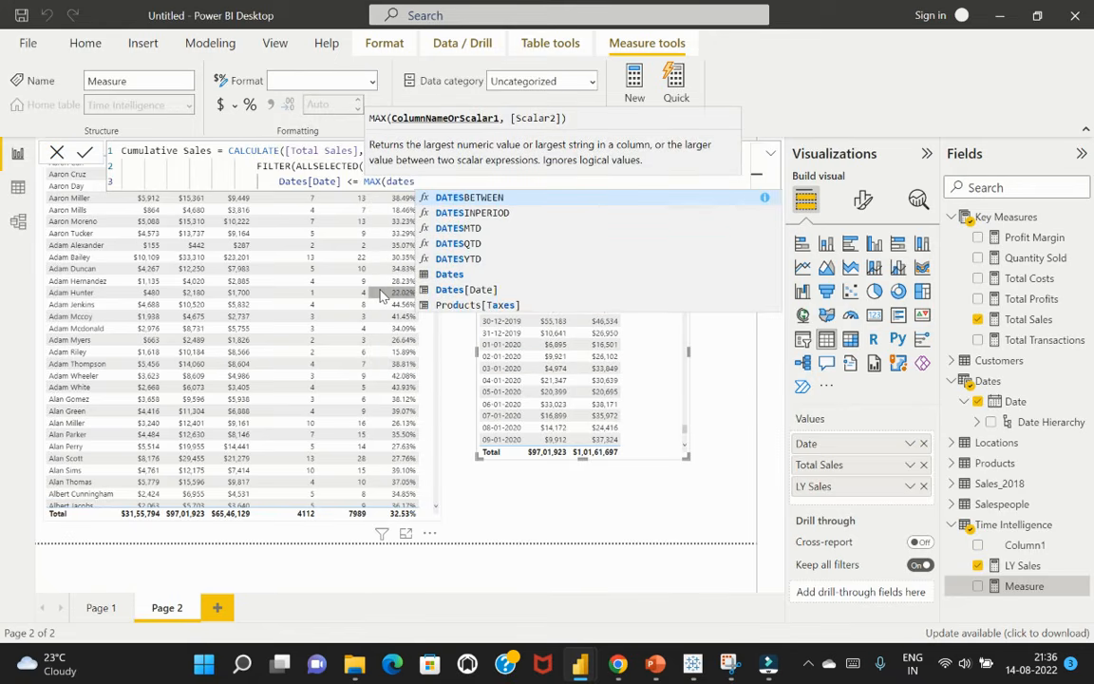
pyautogui.click(520, 289)
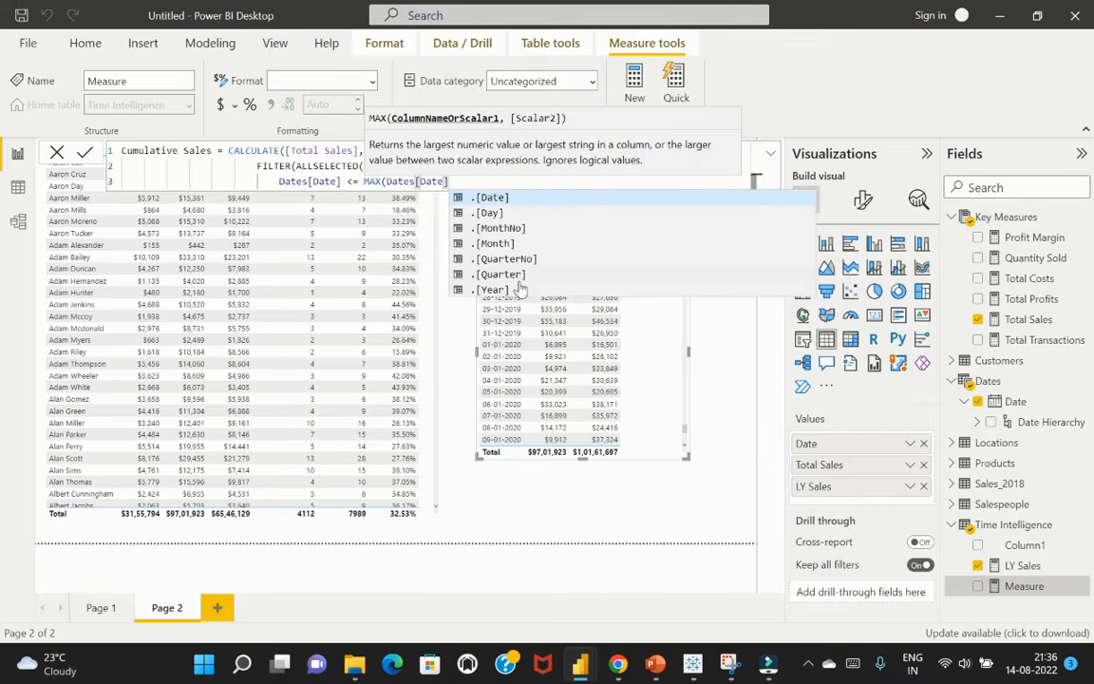
pyautogui.write(')')
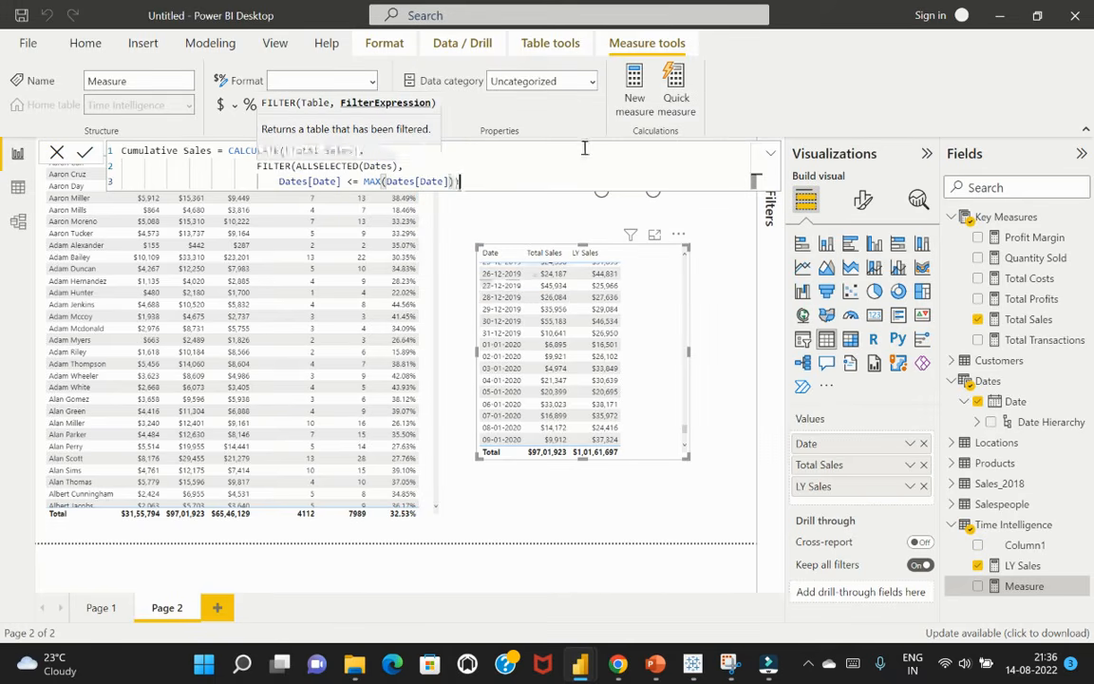
pyautogui.write('))')
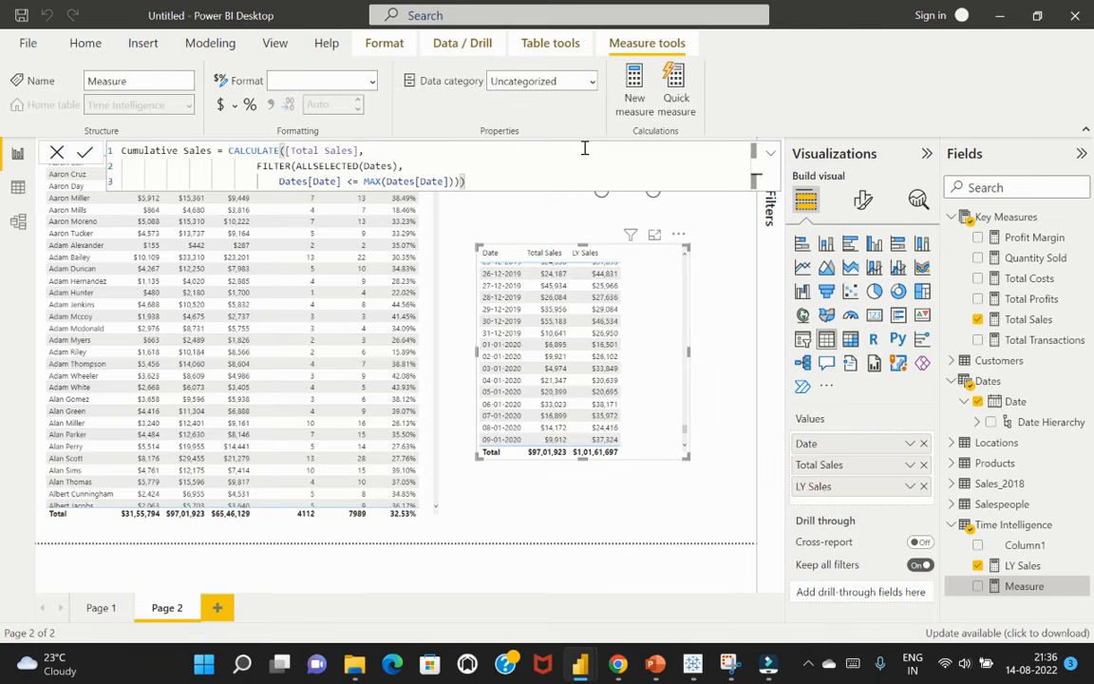
pyautogui.press('Return')
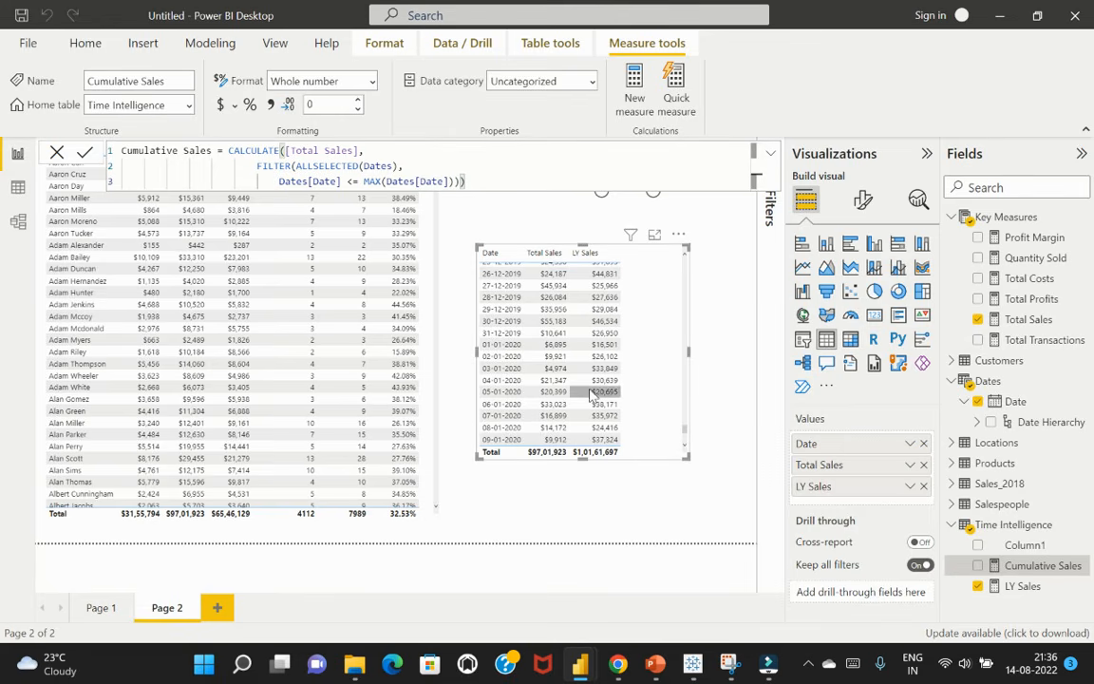
# Add Cumulative Sales to the date-based table and resize the table to be slightly wider and shorter
pyautogui.click(980, 566)
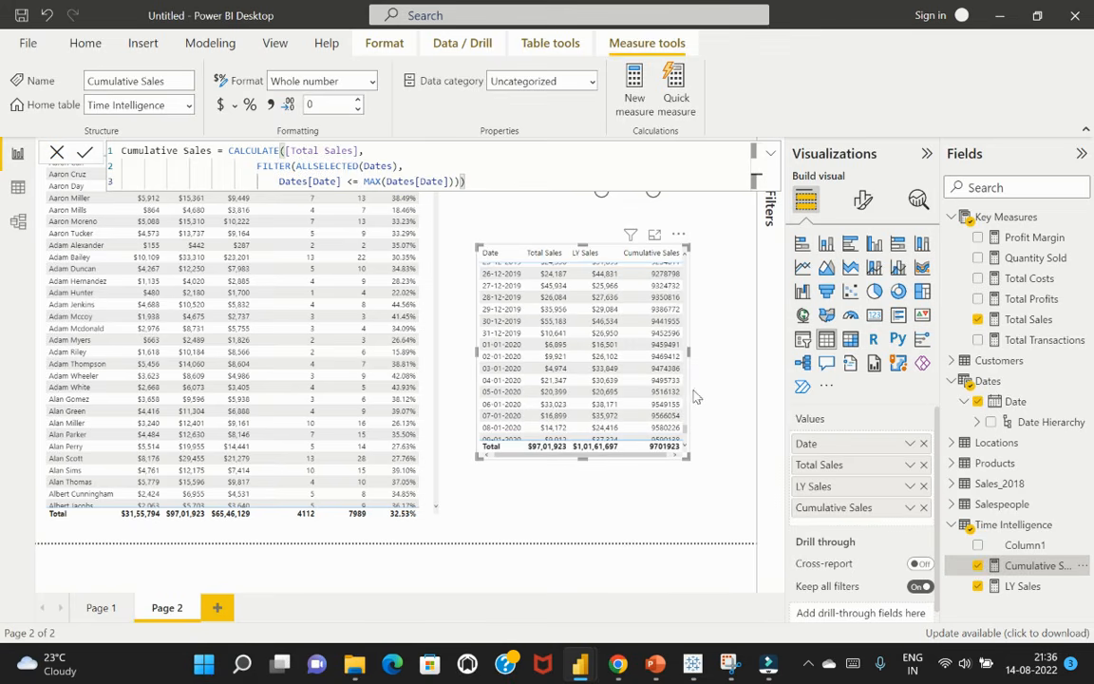
pyautogui.moveTo(686, 456); pyautogui.dragTo(705, 379)
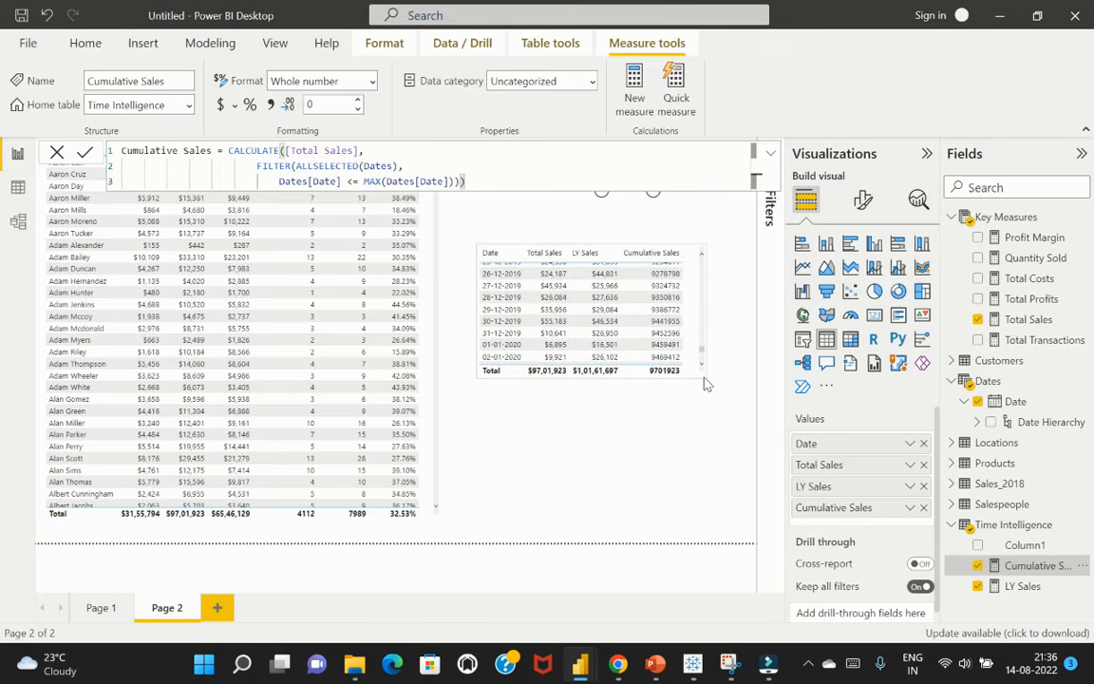
pyautogui.click(642, 452)
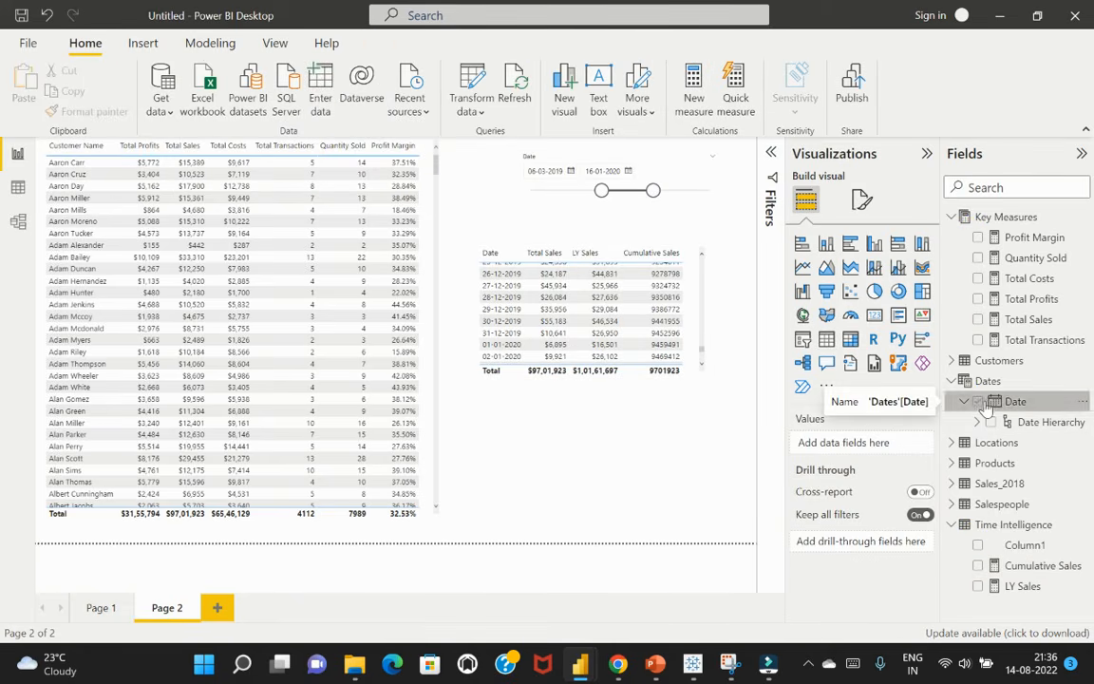
# Create an area chart of Cumulative Sales by Date below the date table, using plain dates on the axis instead of the date hierarchy
pyautogui.click(979, 567)
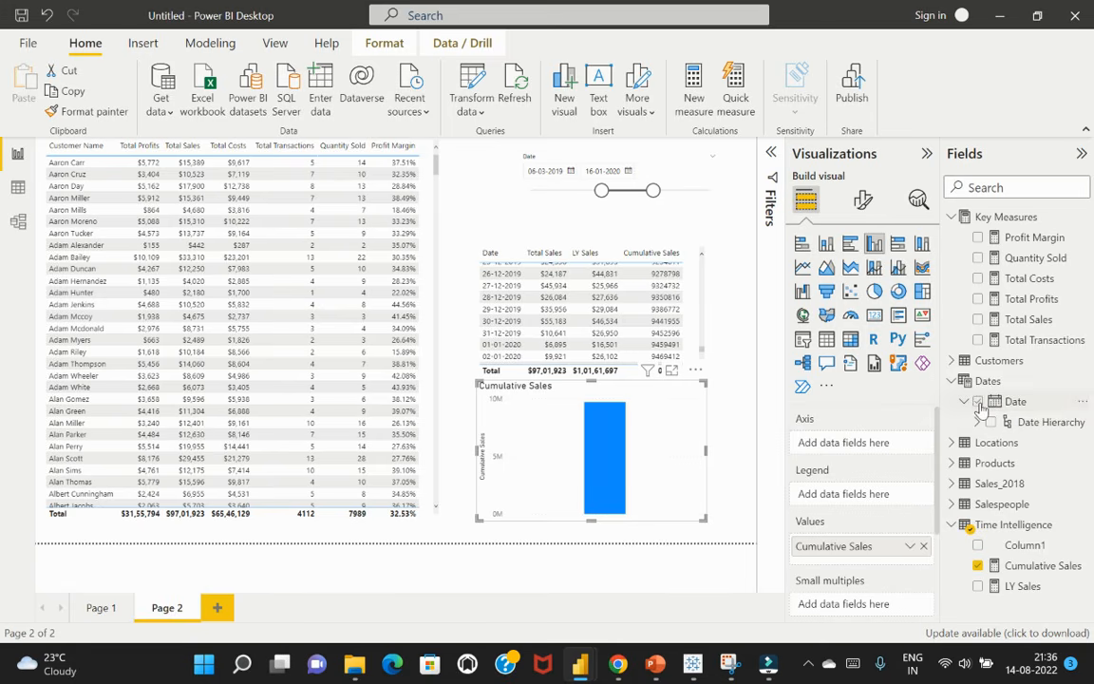
pyautogui.click(979, 402)
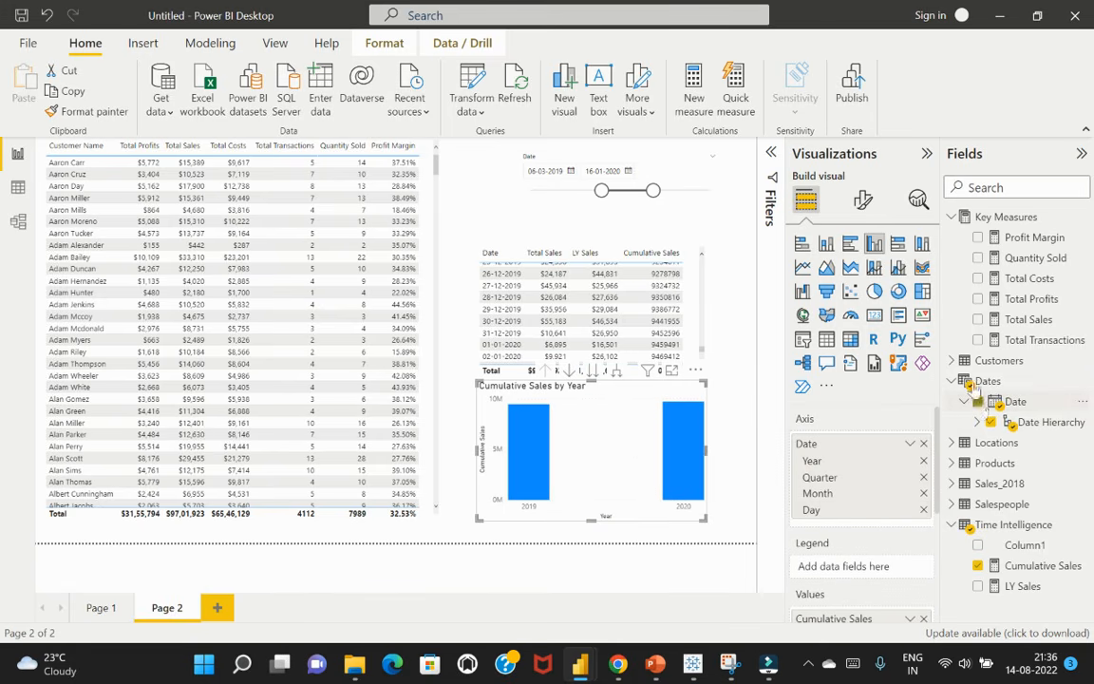
pyautogui.click(828, 269)
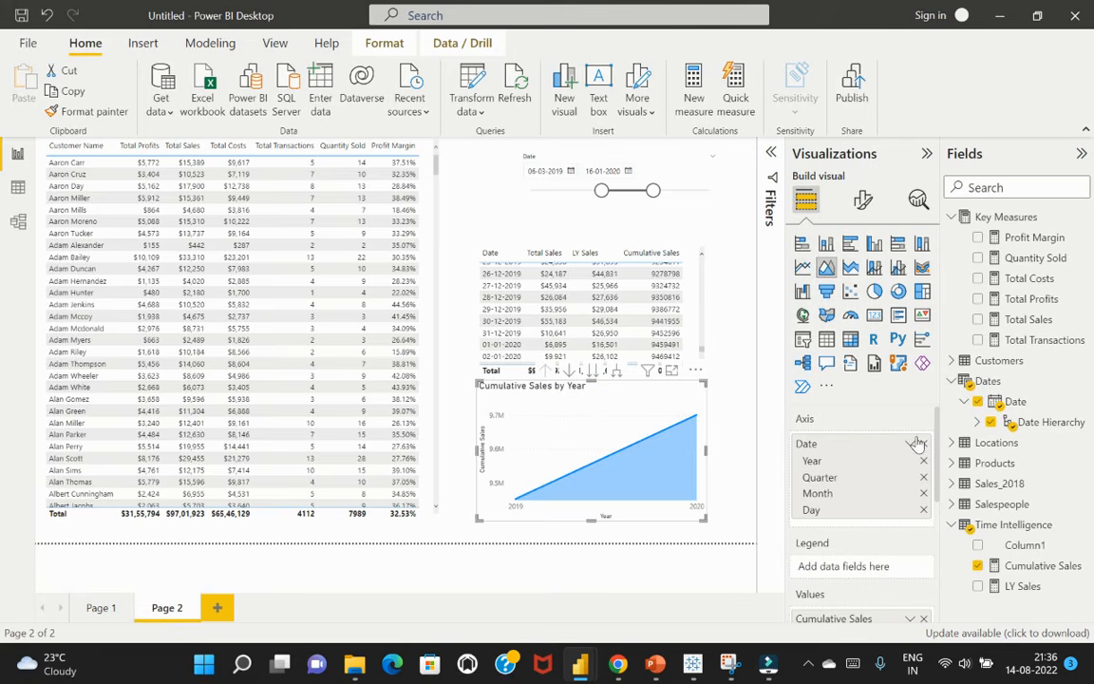
pyautogui.click(917, 444)
pyautogui.click(953, 534)
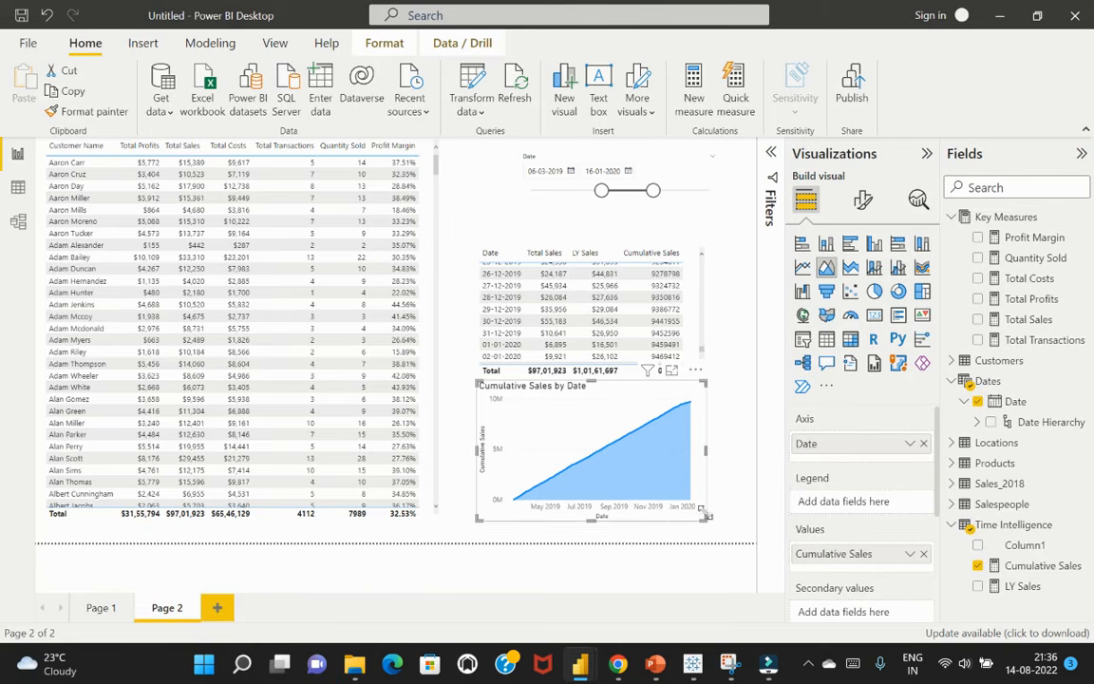
pyautogui.click(734, 452)
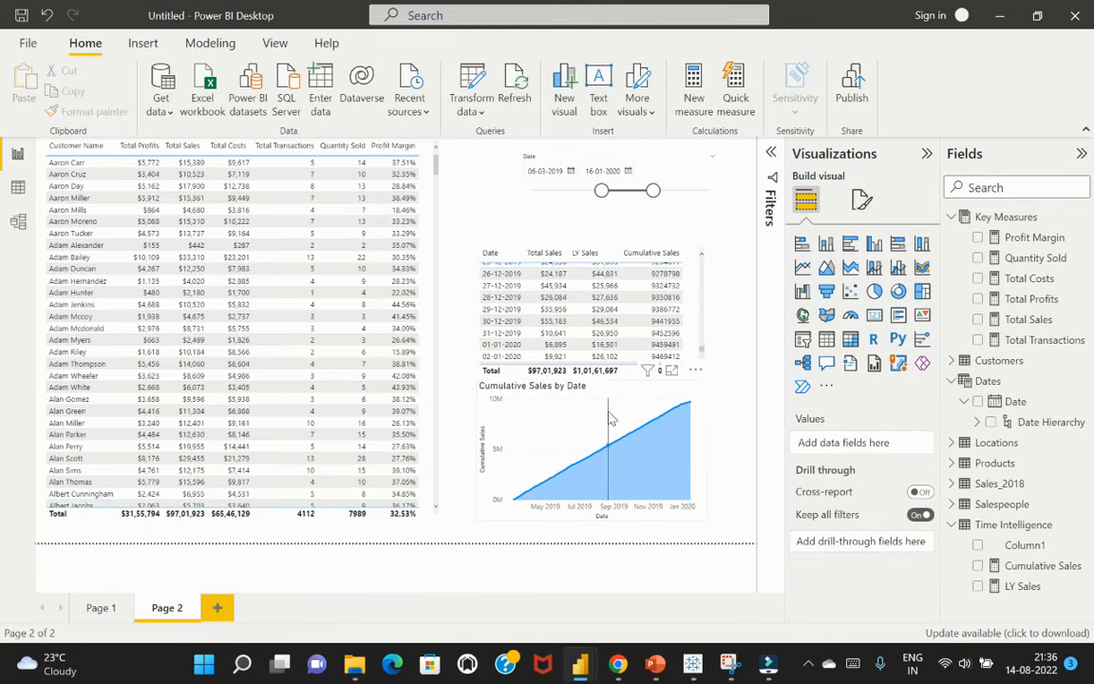
# Move the date-based sales table up to sit just beneath the date slicer, leaving space above the area chart
pyautogui.click(695, 402)
pyautogui.click(727, 419)
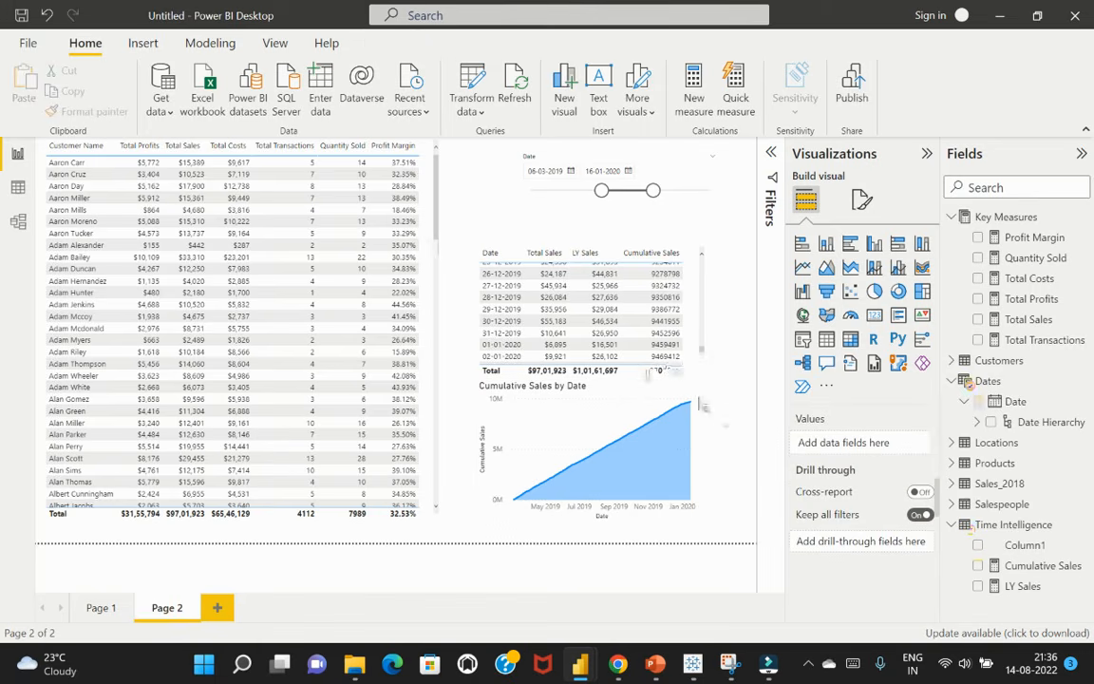
pyautogui.moveTo(698, 240); pyautogui.dragTo(709, 202)
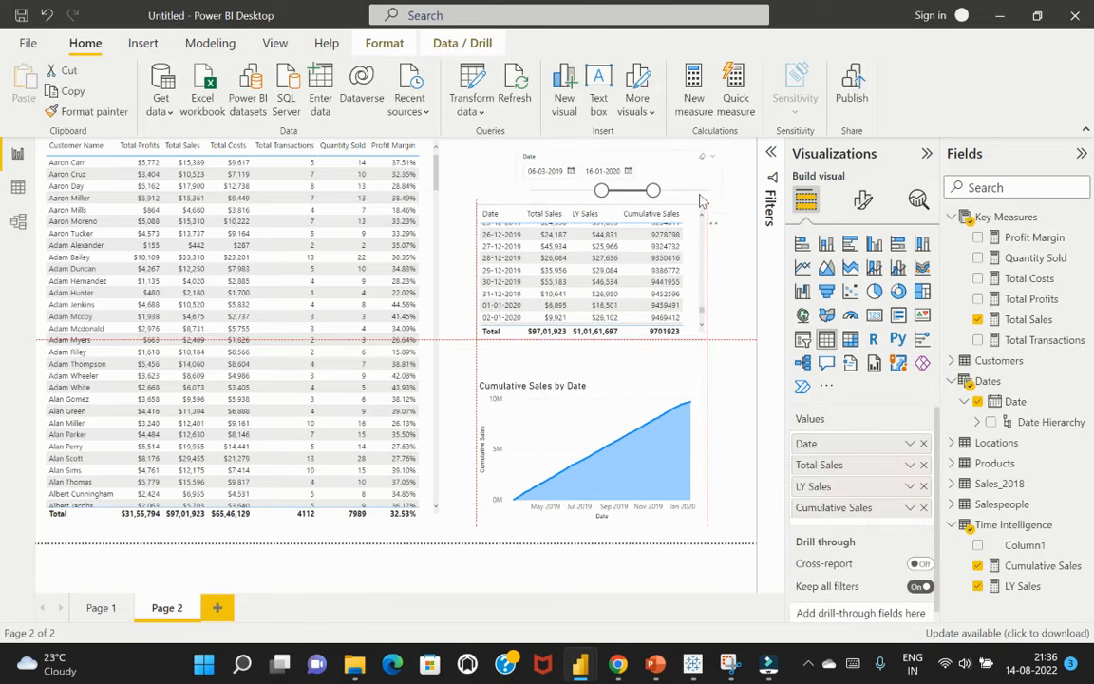
pyautogui.click(732, 378)
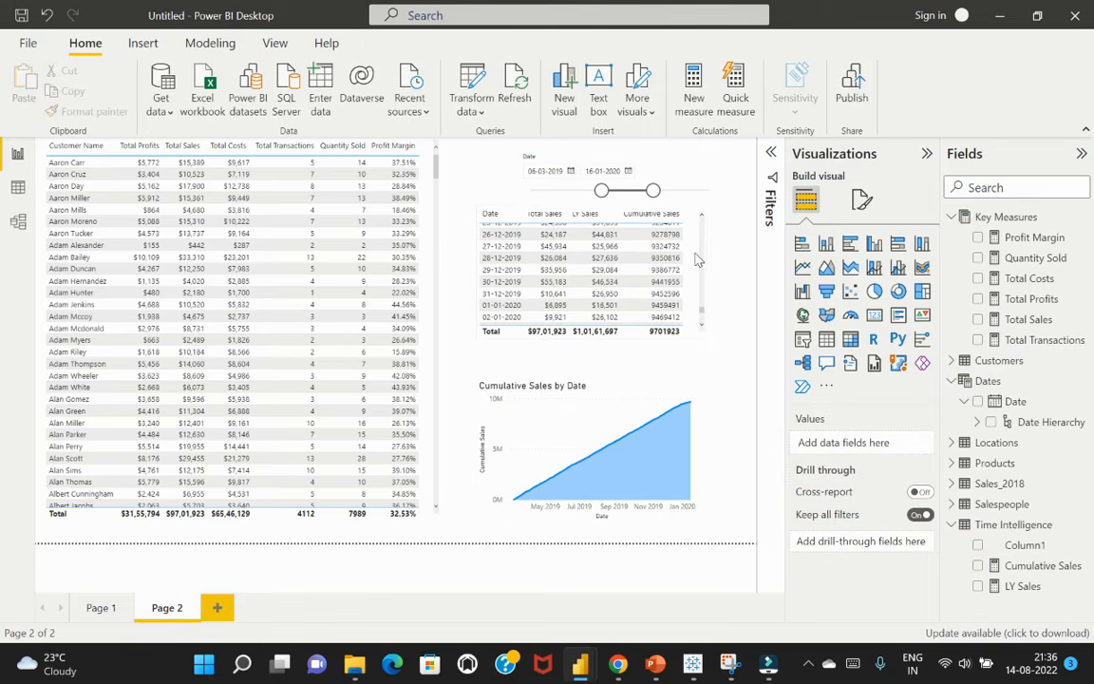
# Examine the Cumulative Sales formula against the date table's rows, temporarily cross-filtering the page by 21-12-2019
pyautogui.click(1042, 567)
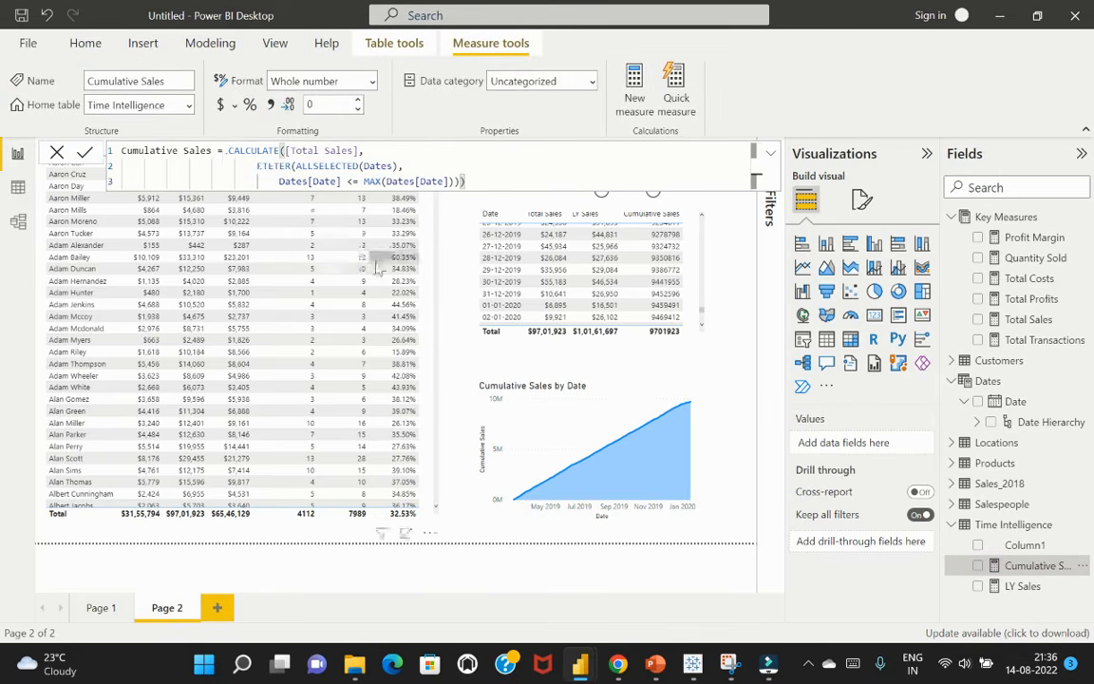
pyautogui.scroll(2, 634, 295)
pyautogui.scroll(3, 634, 294)
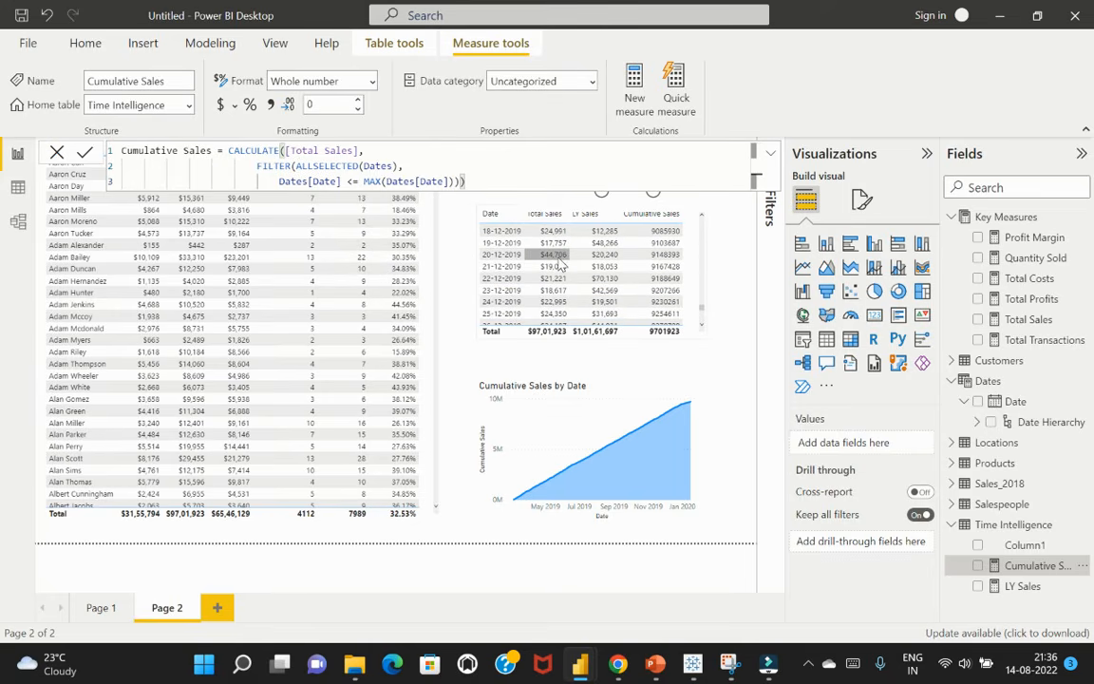
pyautogui.click(505, 268)
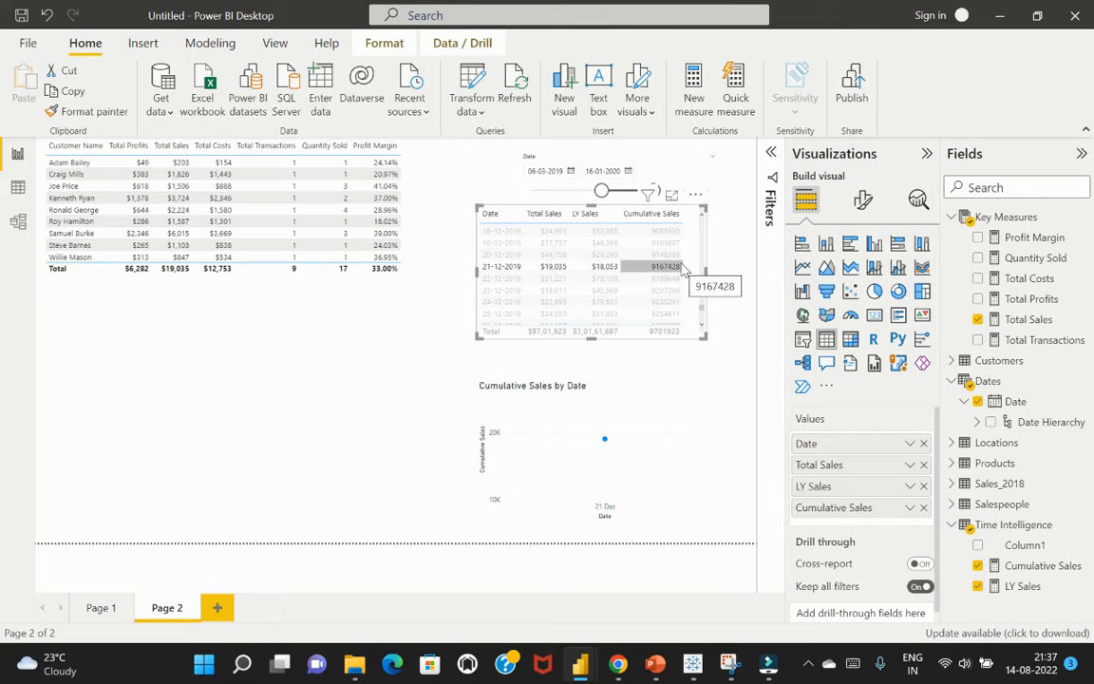
pyautogui.click(710, 379)
pyautogui.click(671, 269)
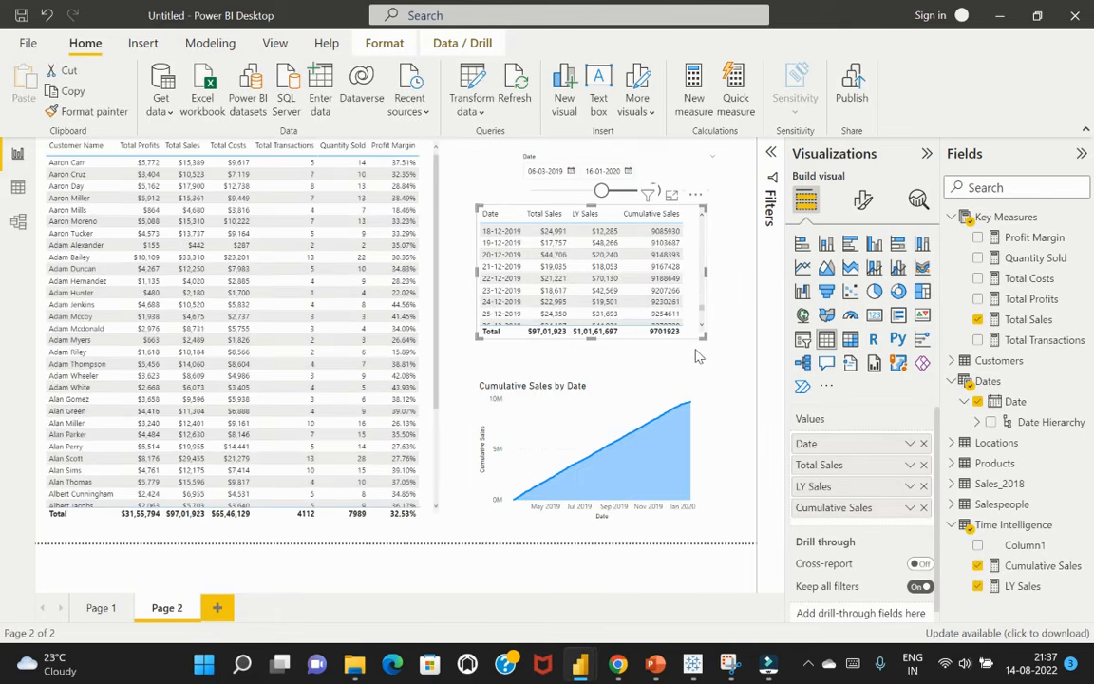
pyautogui.click(1033, 566)
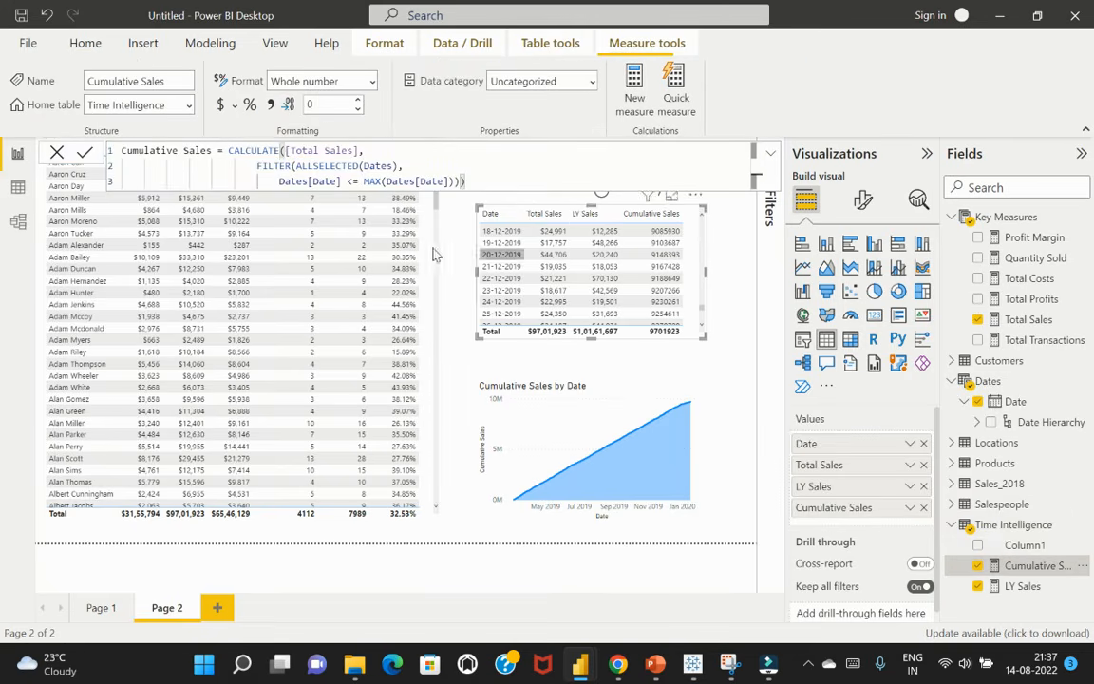
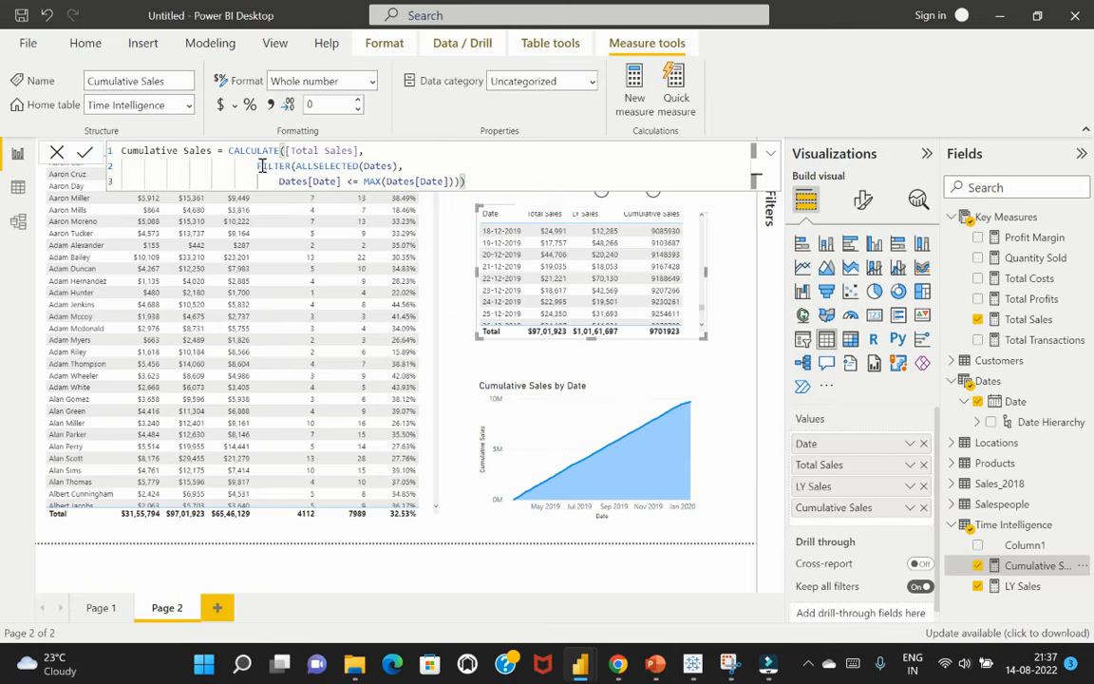
# Check the Cumulative Sales formula's date condition by cross-filtering the page on the 21-12-2019 row, and clear the cross-filter
pyautogui.moveTo(259, 166); pyautogui.dragTo(501, 176)
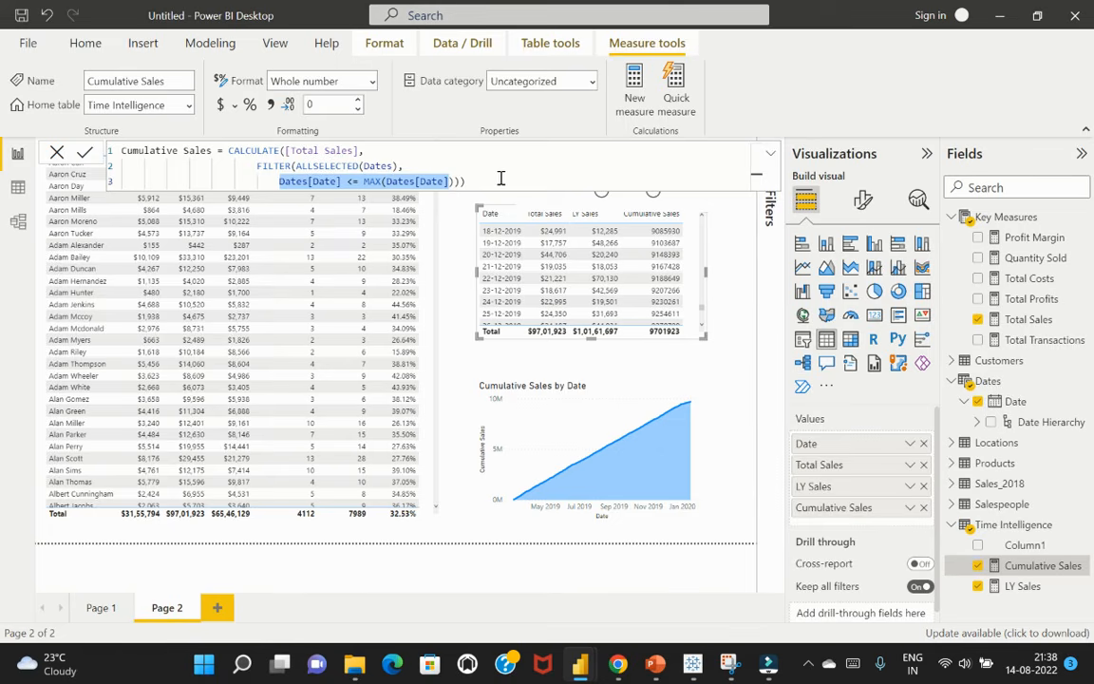
pyautogui.click(516, 175)
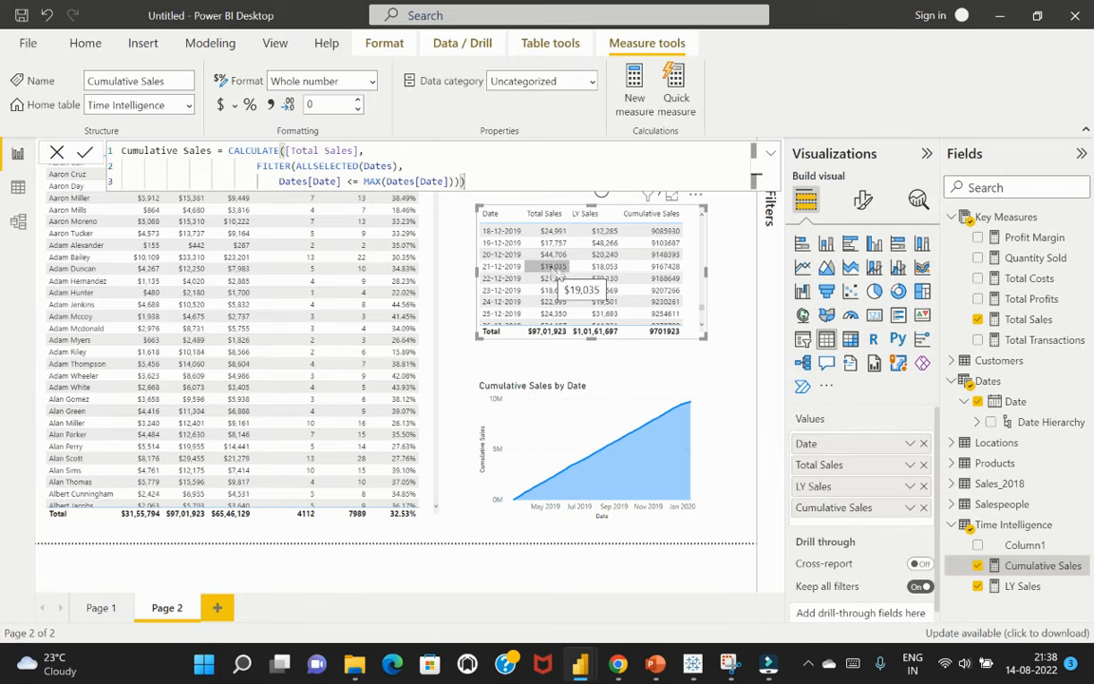
pyautogui.click(558, 269)
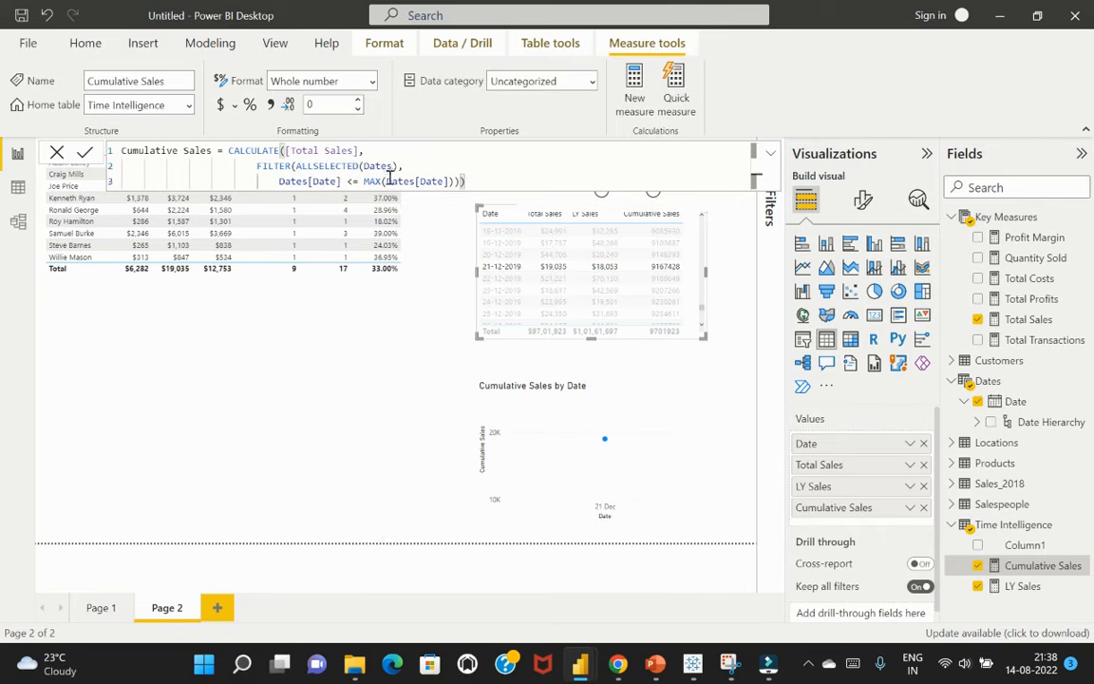
pyautogui.click(696, 475)
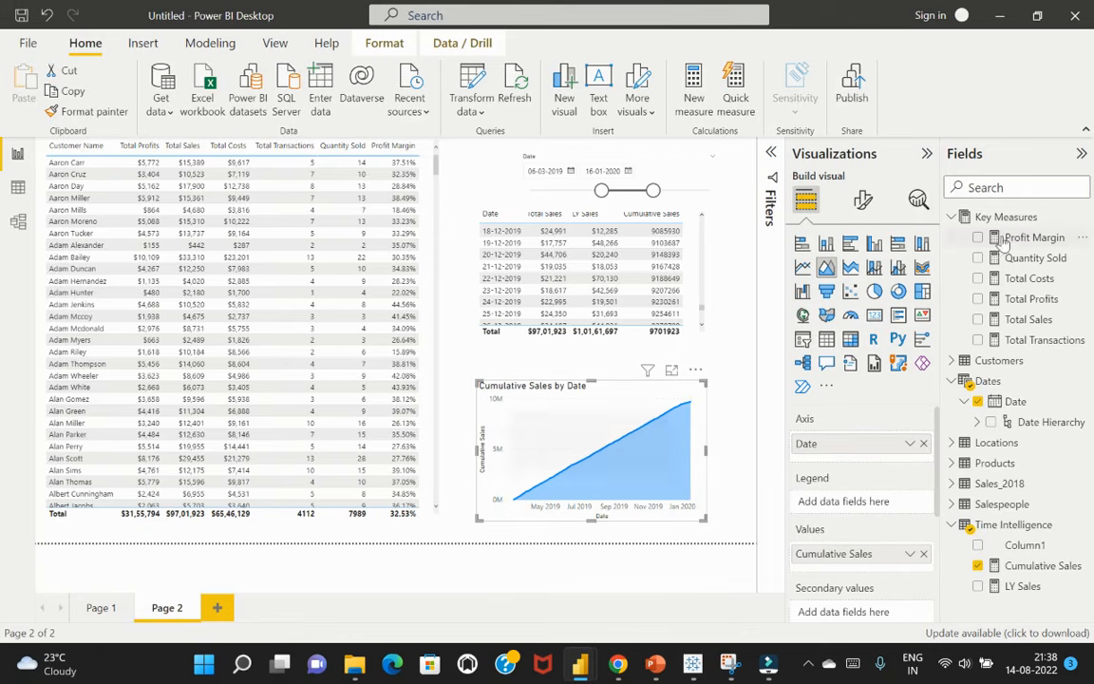
# Delete Column1 from the Time Intelligence table and collapse the Time Intelligence and Key Measures field lists
pyautogui.rightClick(1045, 551)
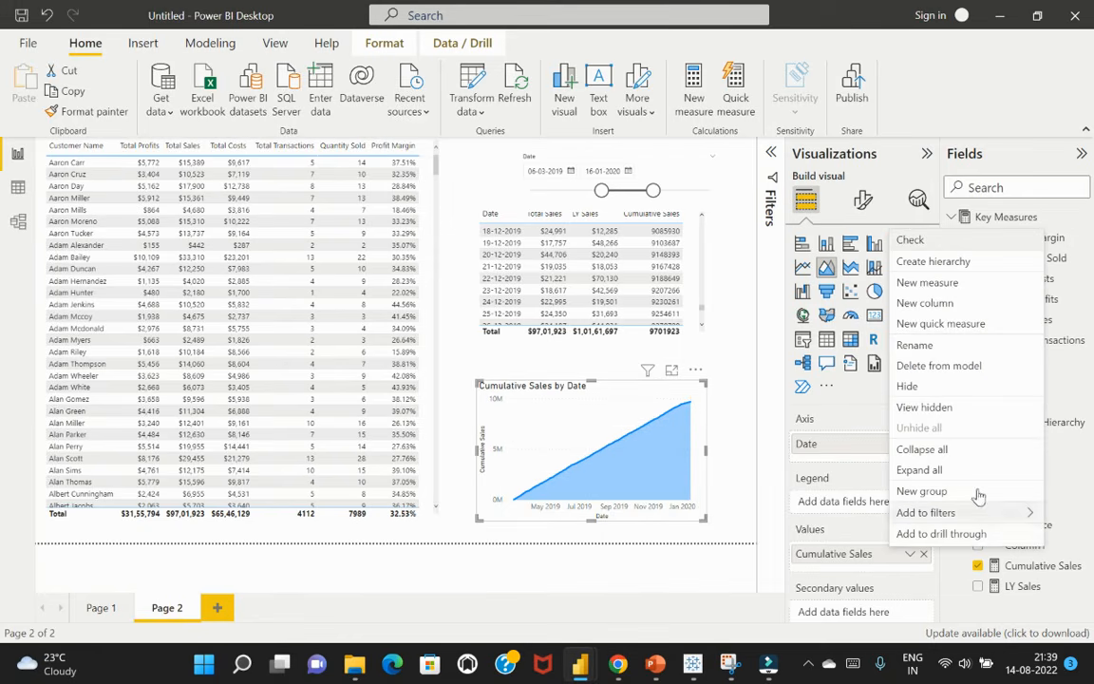
pyautogui.click(951, 366)
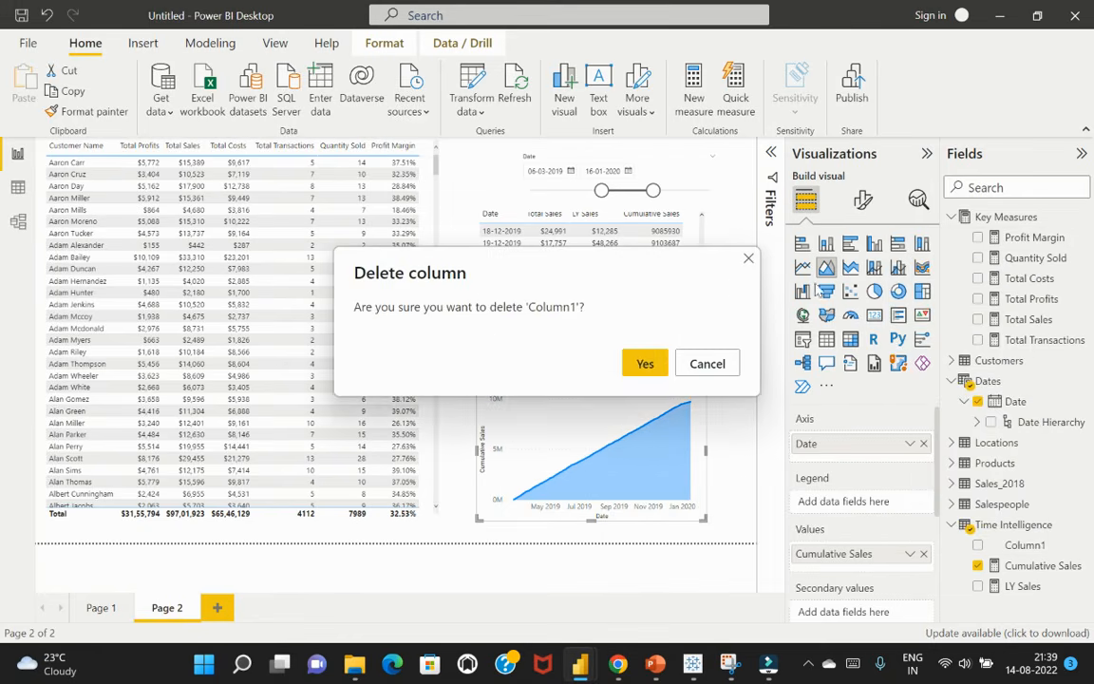
pyautogui.click(641, 364)
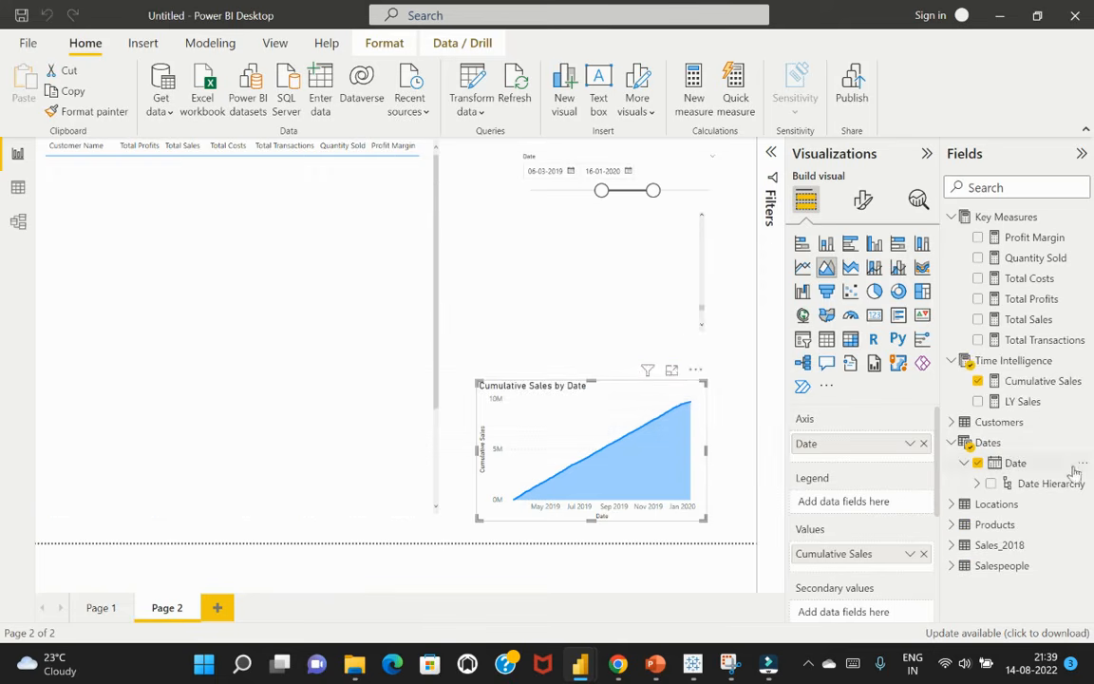
pyautogui.click(952, 361)
pyautogui.click(953, 217)
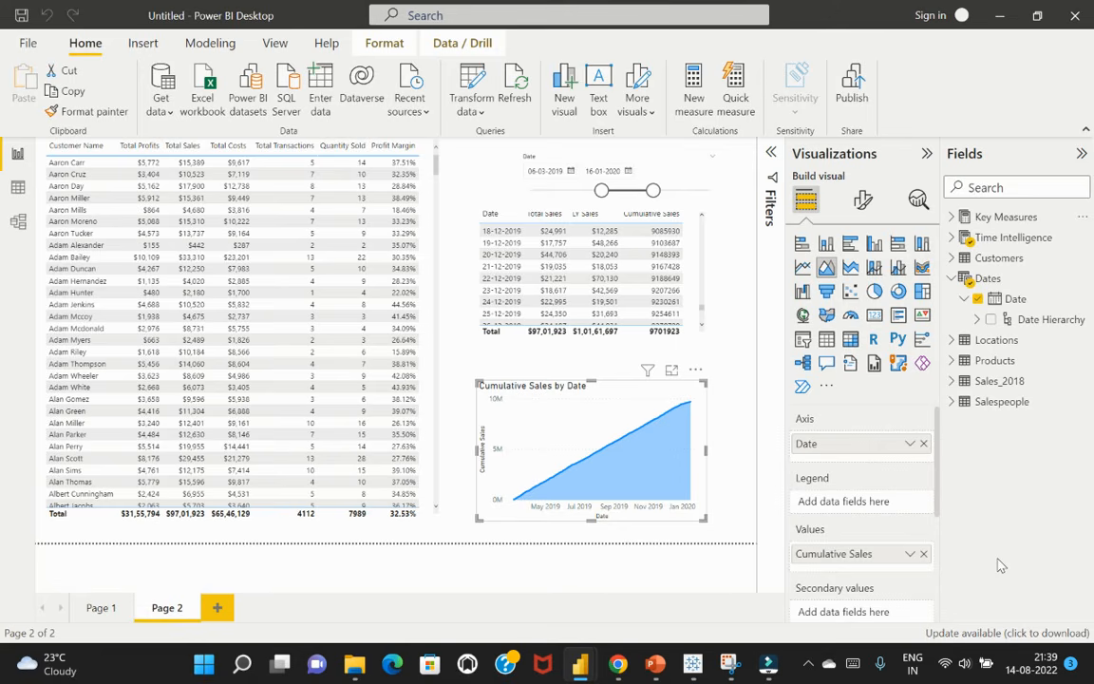
# Add a third report page and view the Sales Overview dashboard in the other open report window as a reference
pyautogui.click(217, 611)
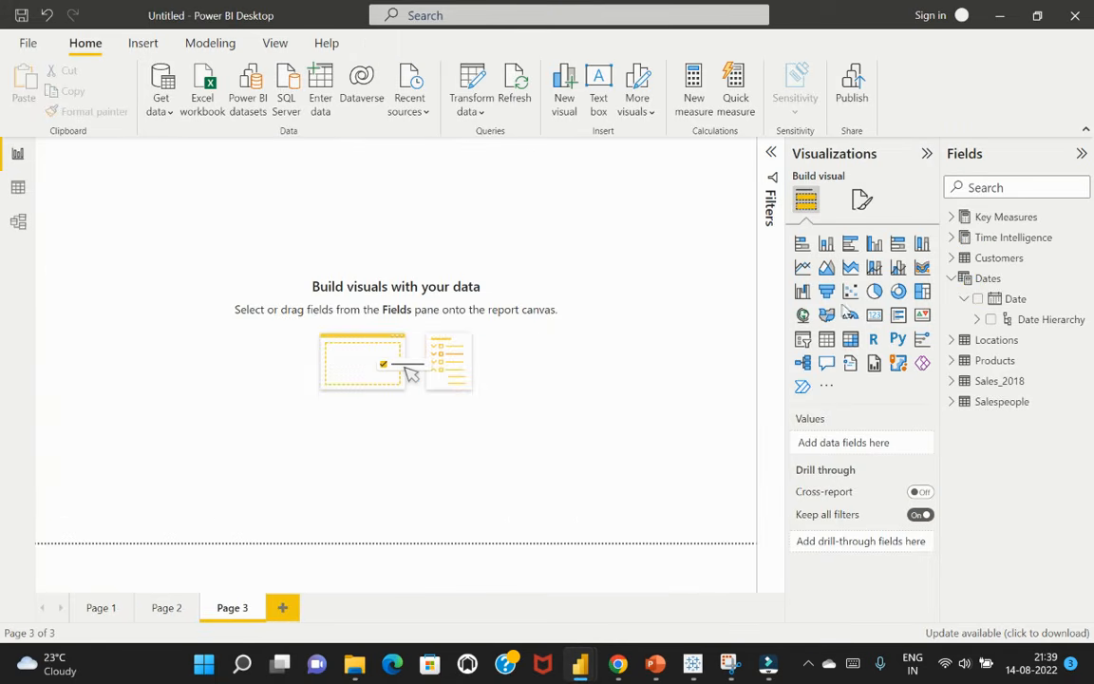
pyautogui.moveTo(581, 663)
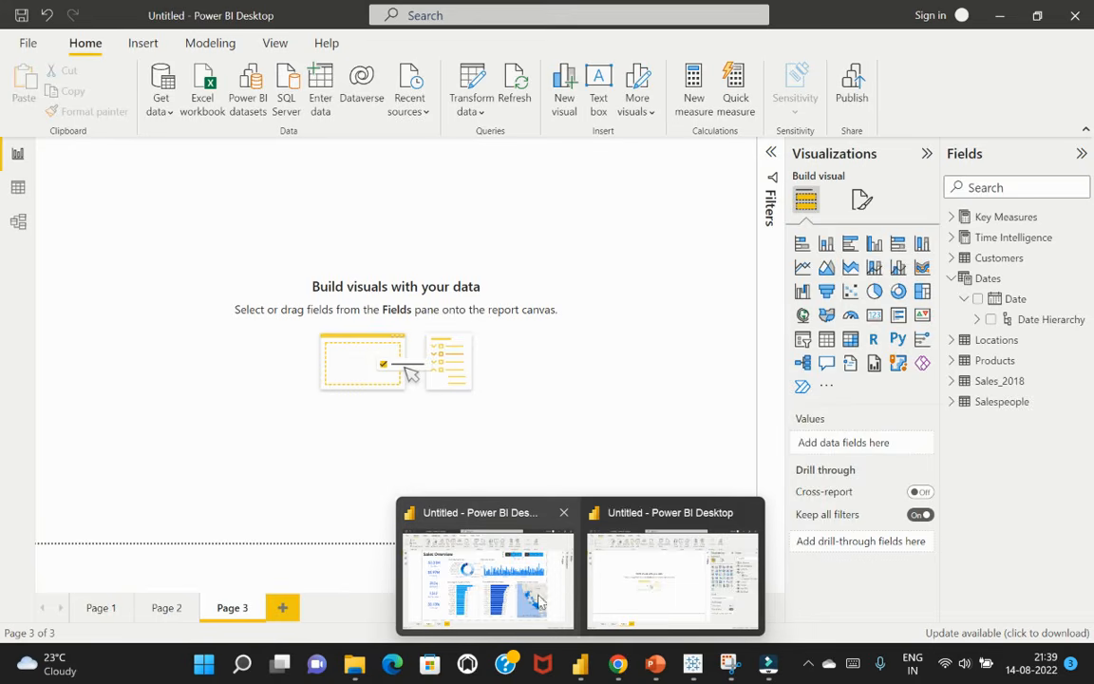
pyautogui.click(562, 595)
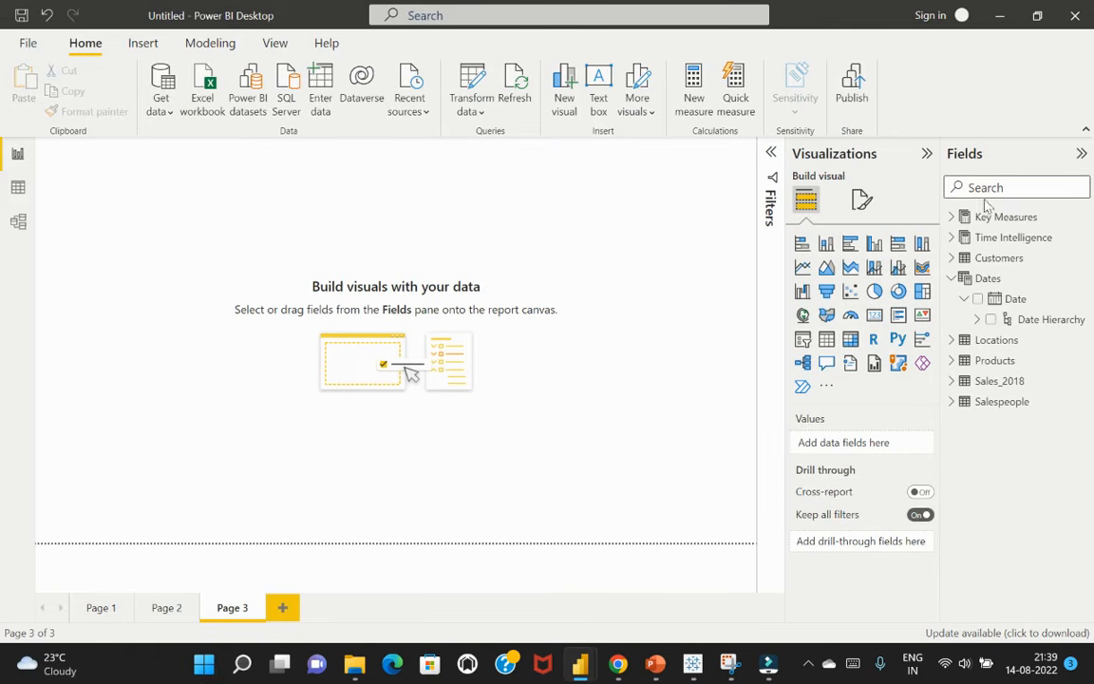
# Create a donut chart of Total Sales by County and place it in the upper part of the page, away from the corner
pyautogui.click(953, 216)
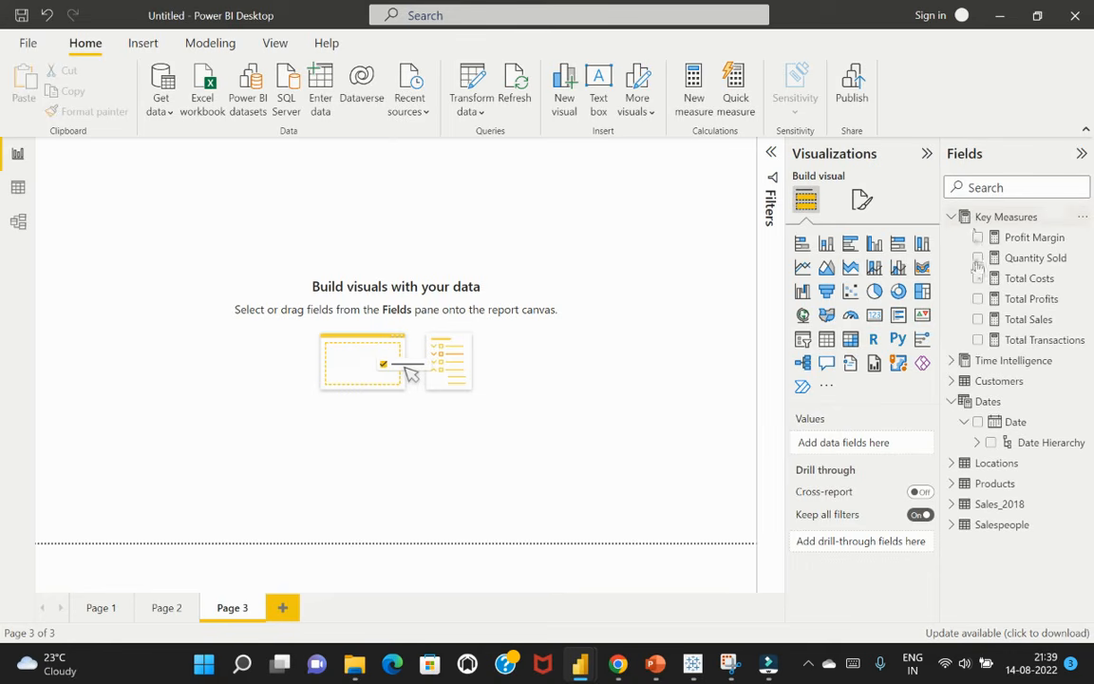
pyautogui.click(978, 319)
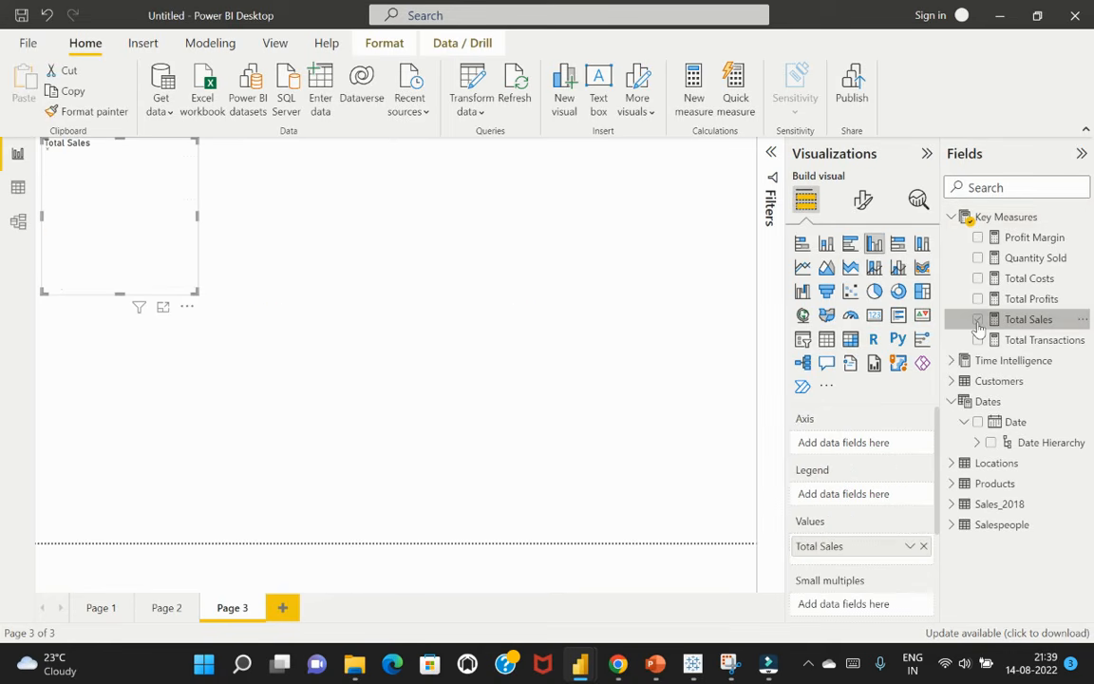
pyautogui.click(998, 188)
pyautogui.write('county')
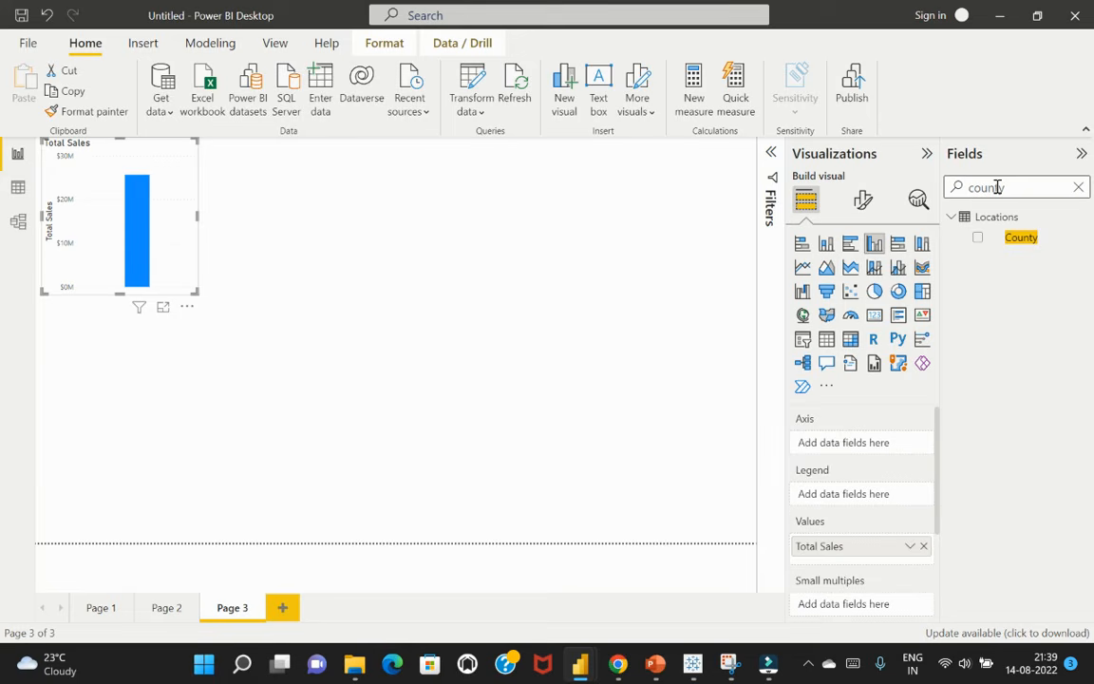
pyautogui.click(978, 237)
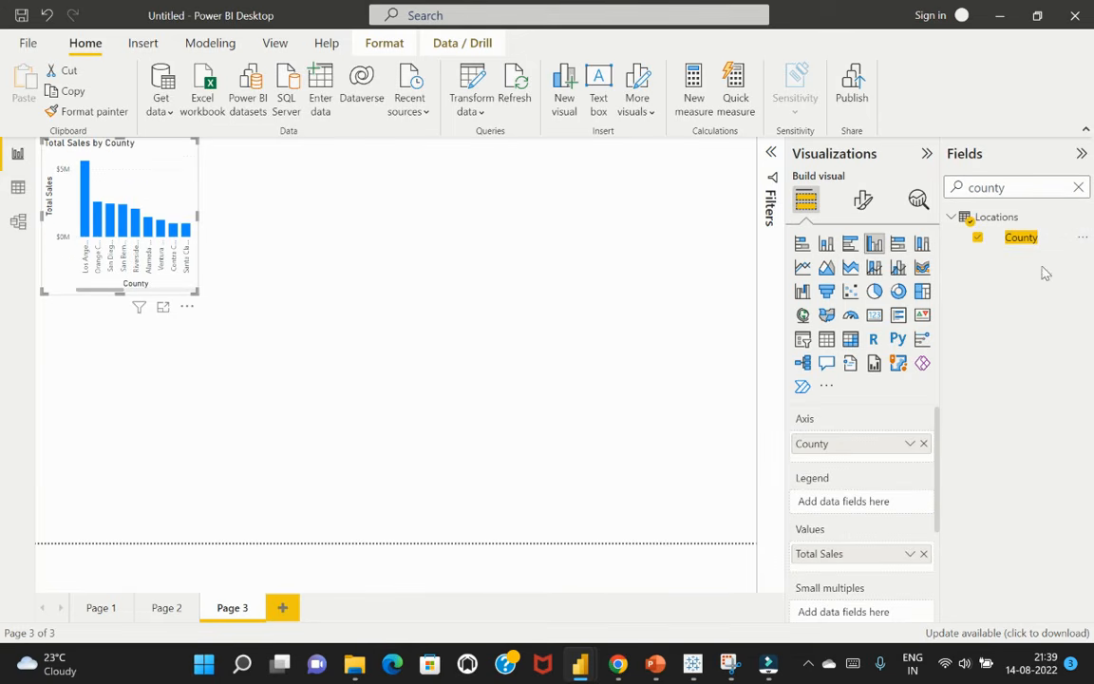
pyautogui.click(898, 290)
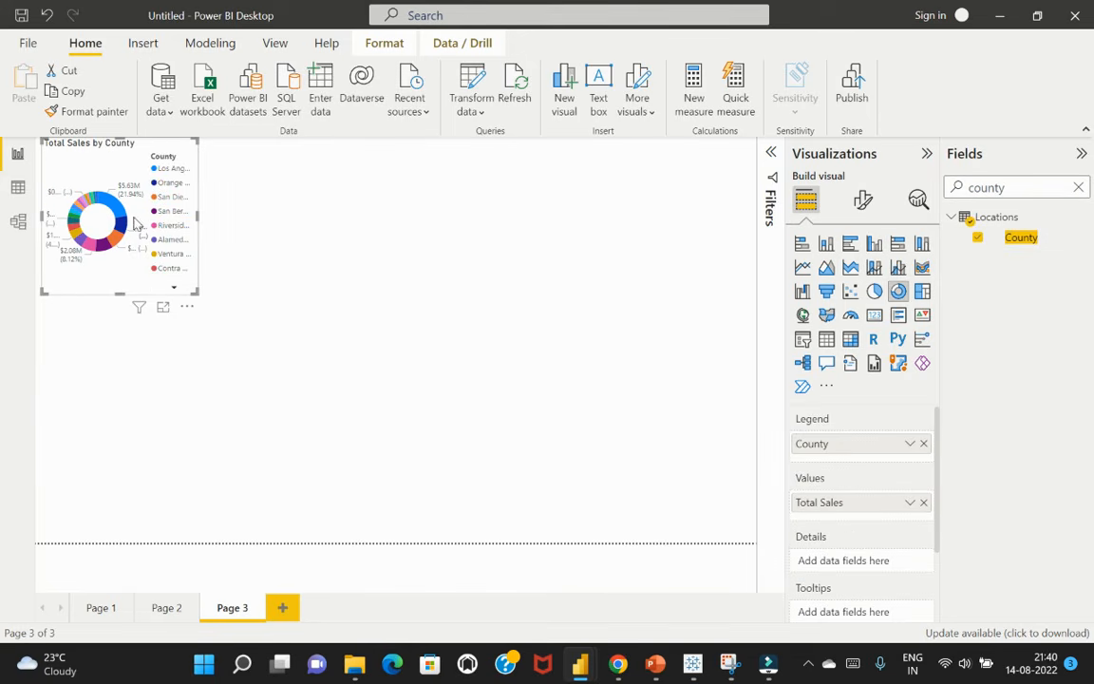
pyautogui.moveTo(169, 285); pyautogui.dragTo(397, 321)
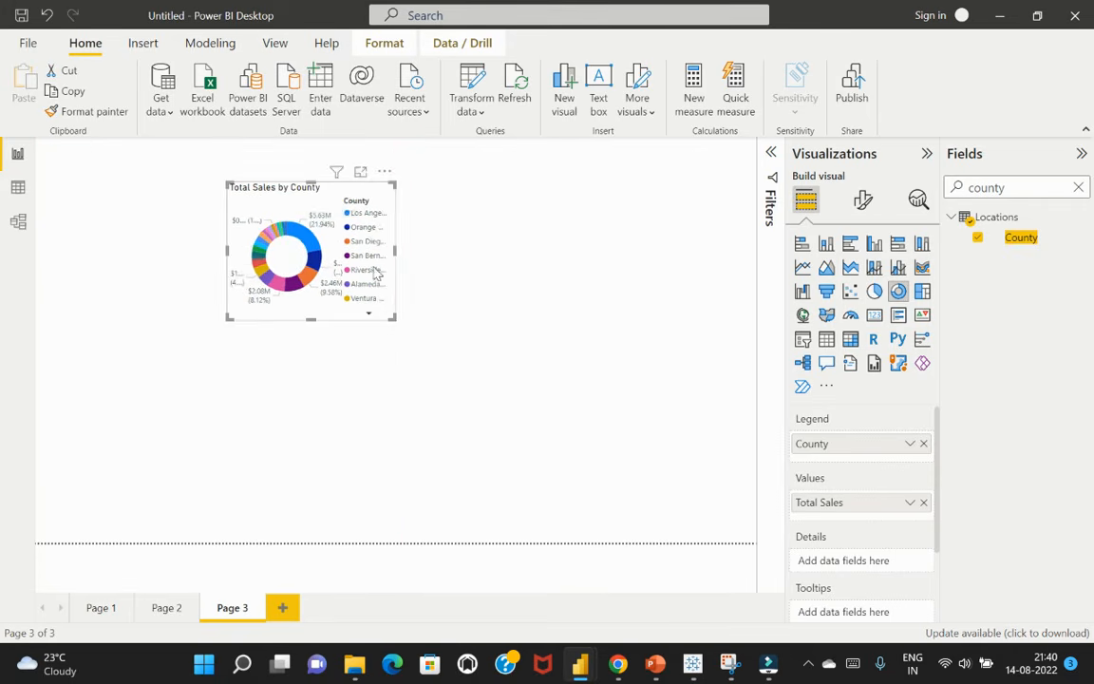
# Turn off the donut chart's legend and set its detail label contents to Category, data value
pyautogui.click(863, 199)
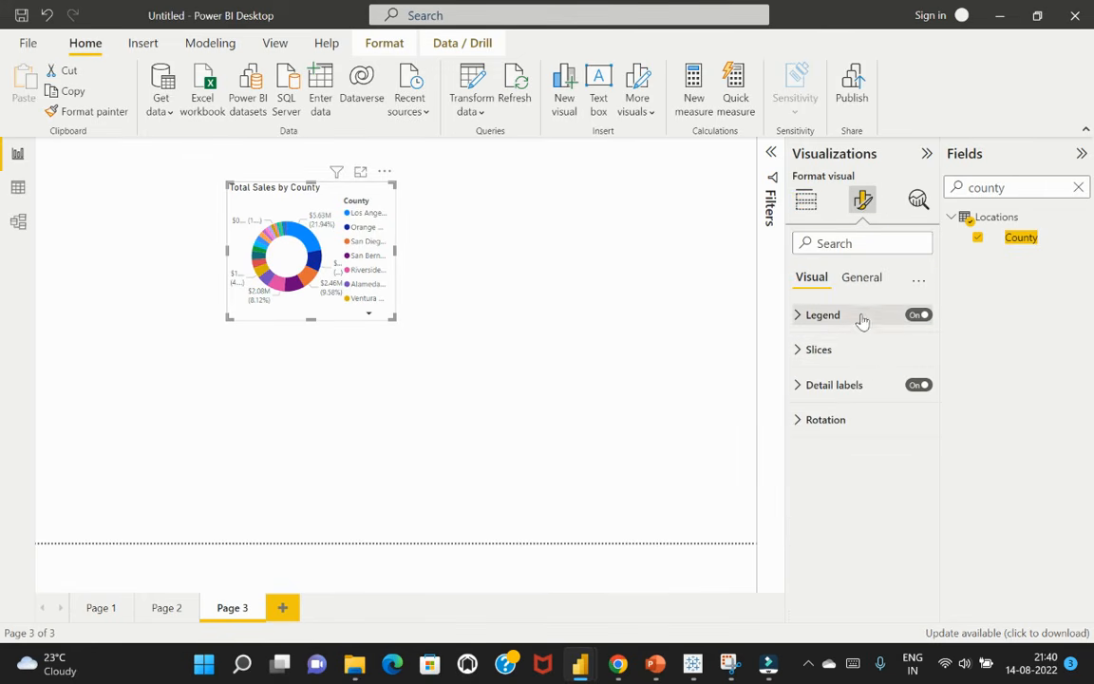
pyautogui.click(798, 317)
pyautogui.click(798, 316)
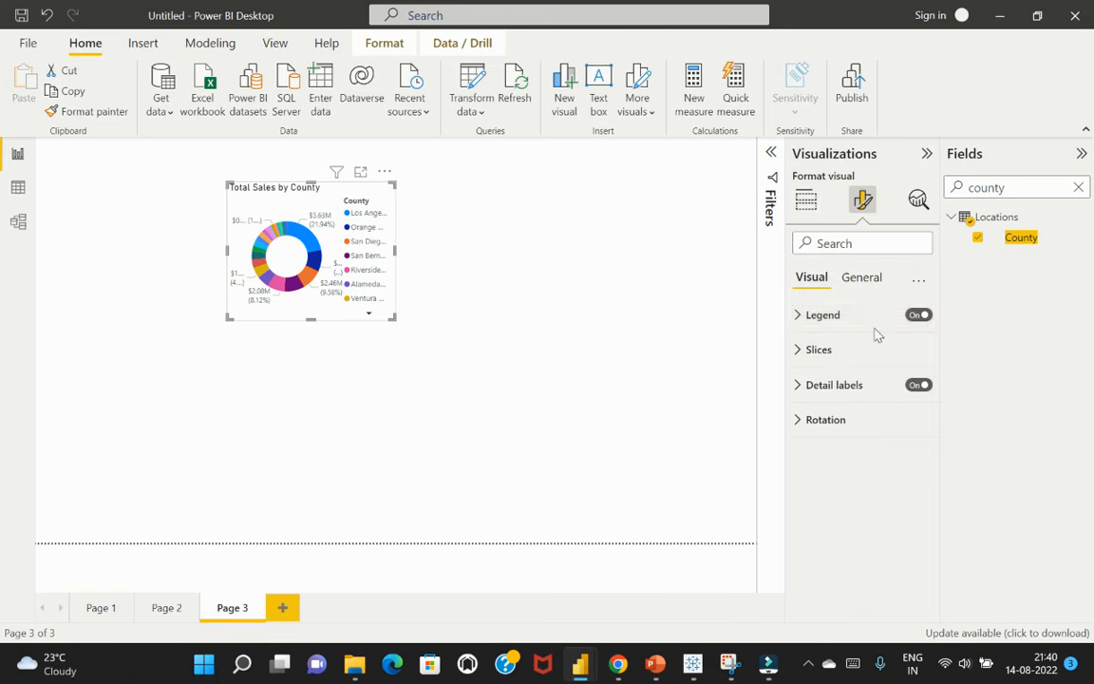
pyautogui.click(915, 315)
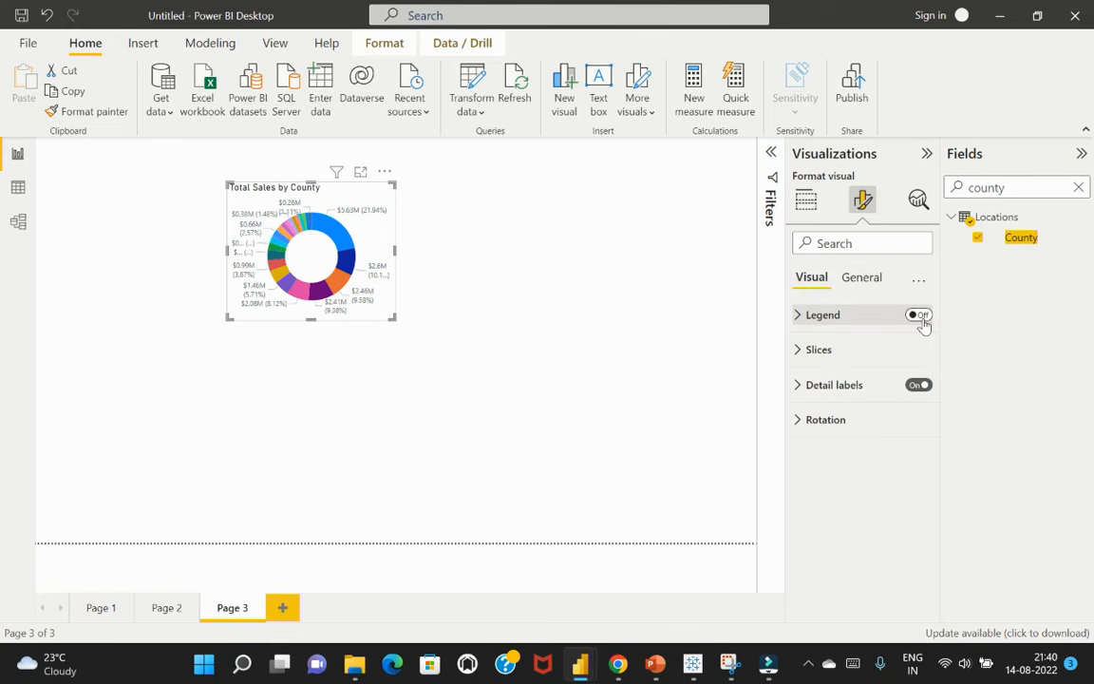
pyautogui.click(801, 388)
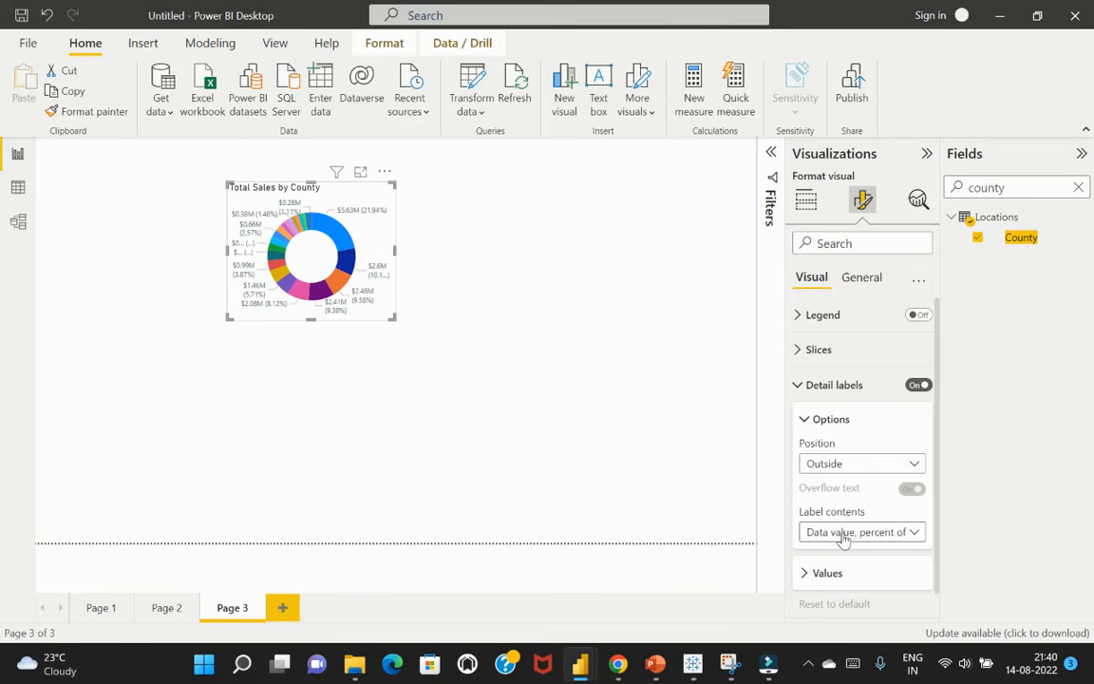
pyautogui.click(880, 540)
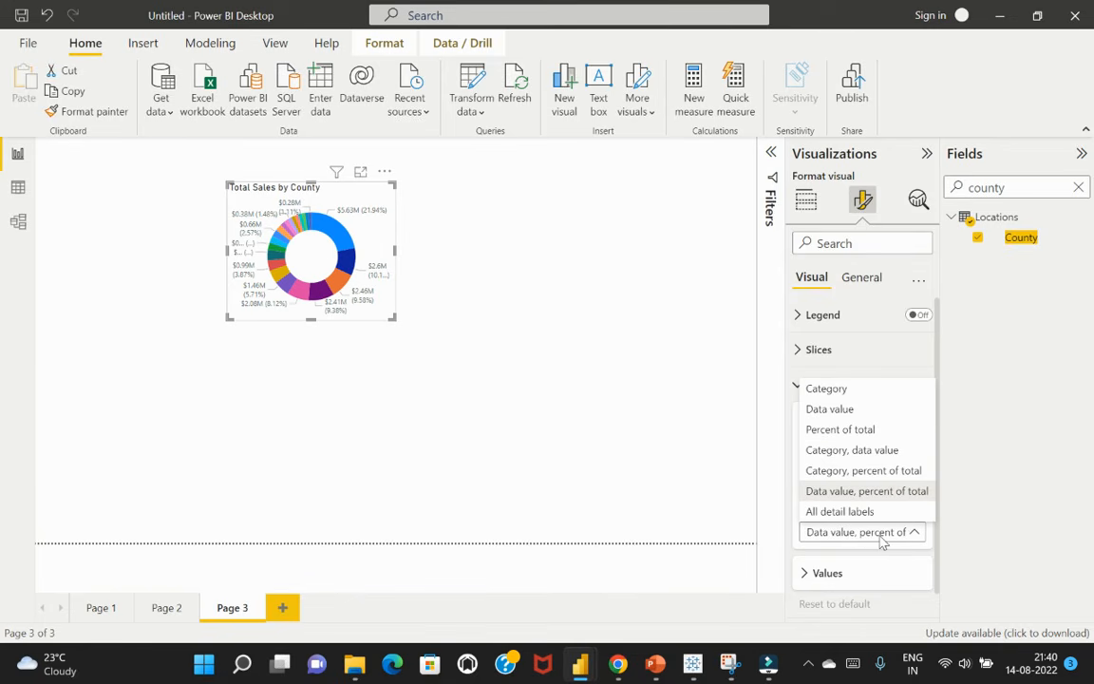
pyautogui.click(891, 454)
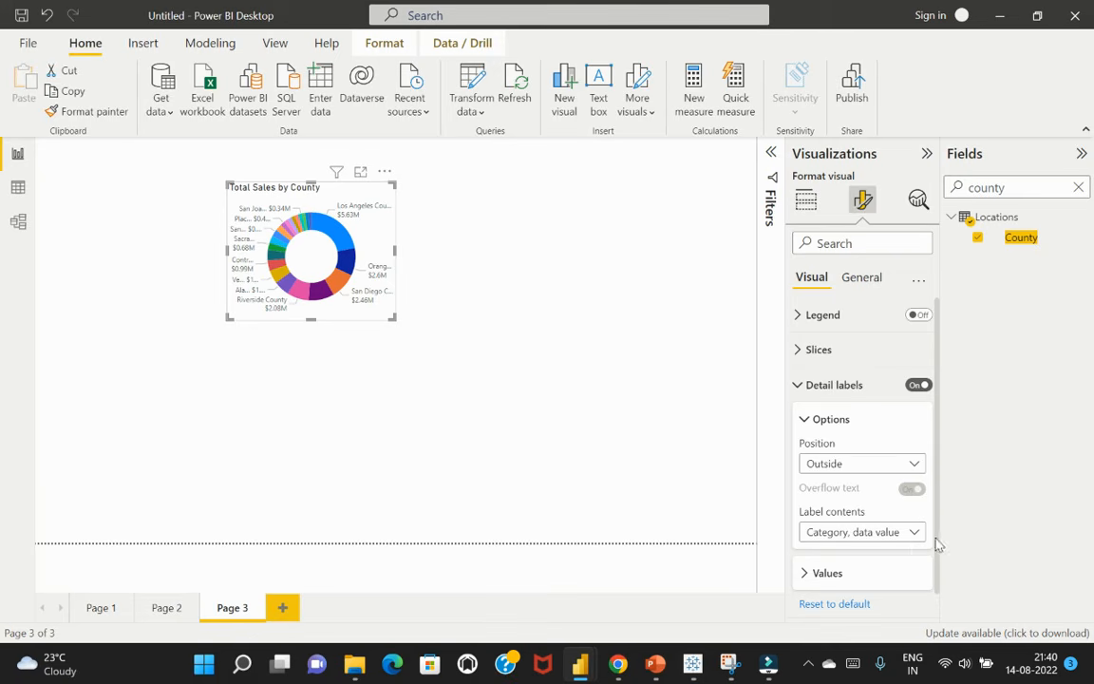
pyautogui.click(438, 339)
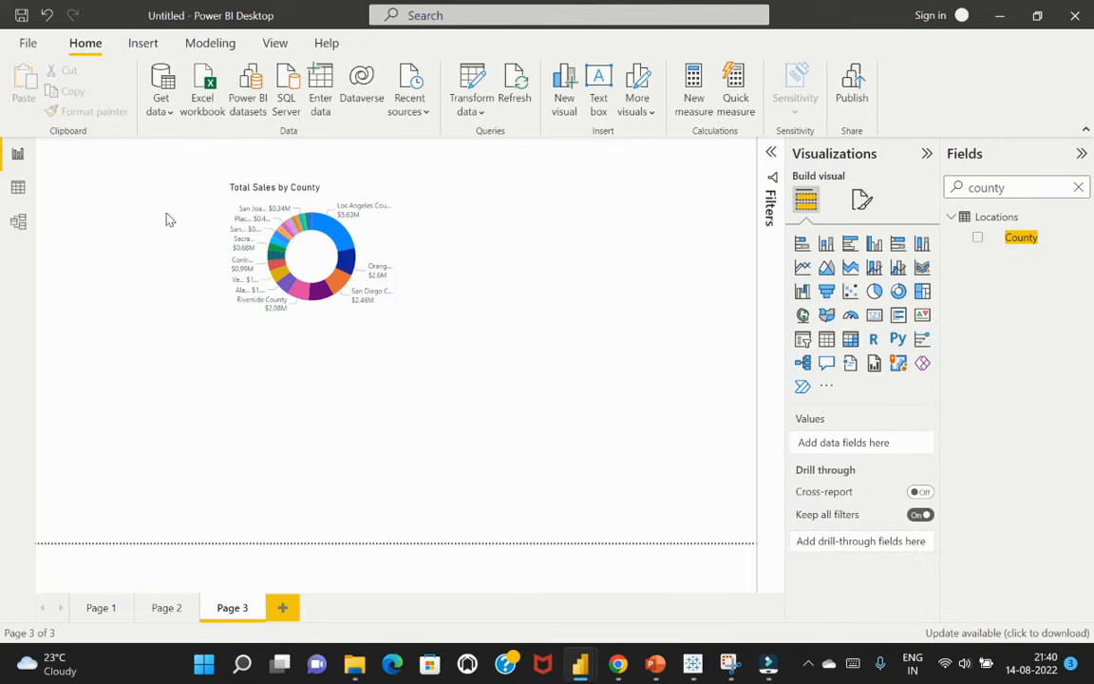
# Move the donut chart slightly down and add a text box reading "Sales Performance Overview"
pyautogui.moveTo(381, 180); pyautogui.dragTo(380, 215)
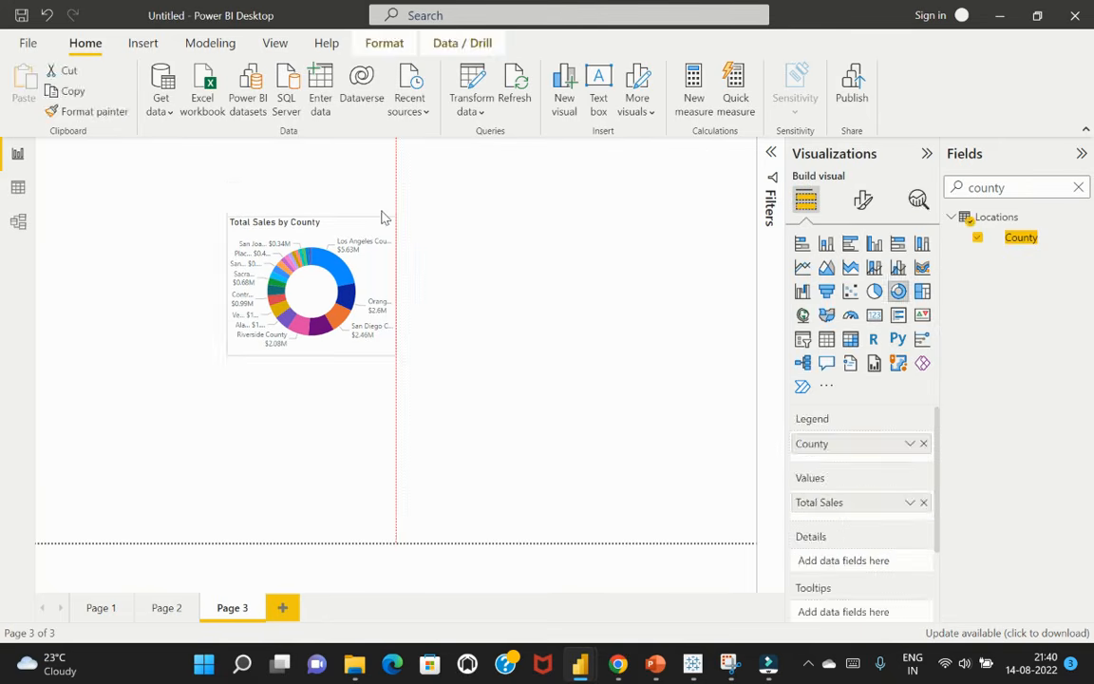
pyautogui.click(495, 215)
pyautogui.click(598, 95)
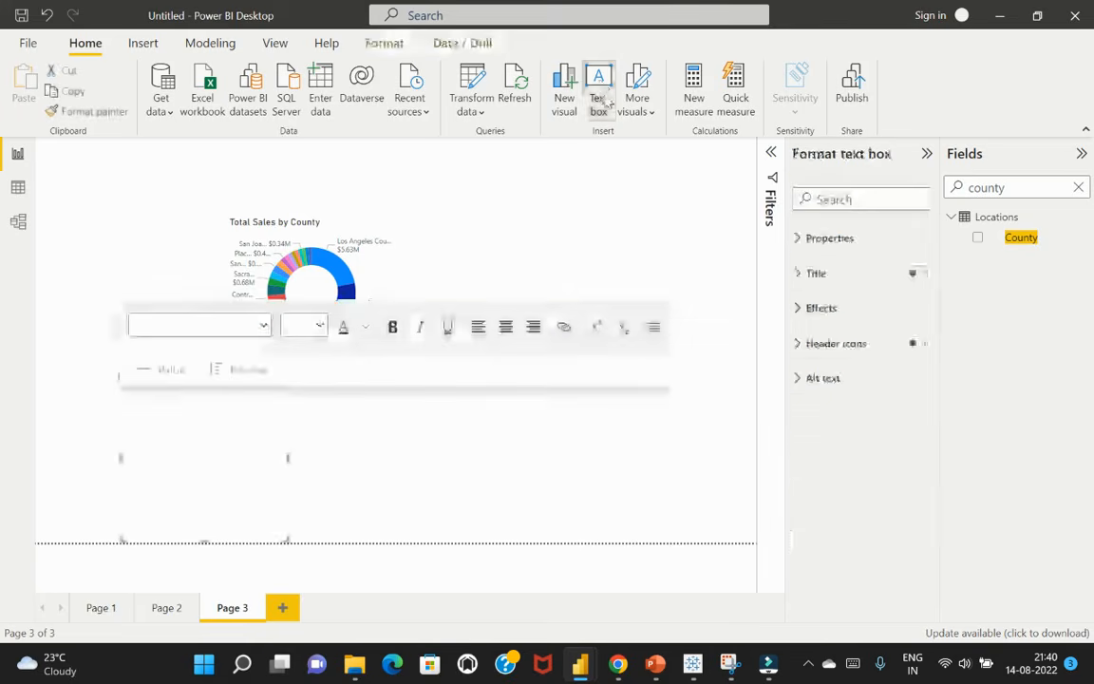
pyautogui.click(196, 398)
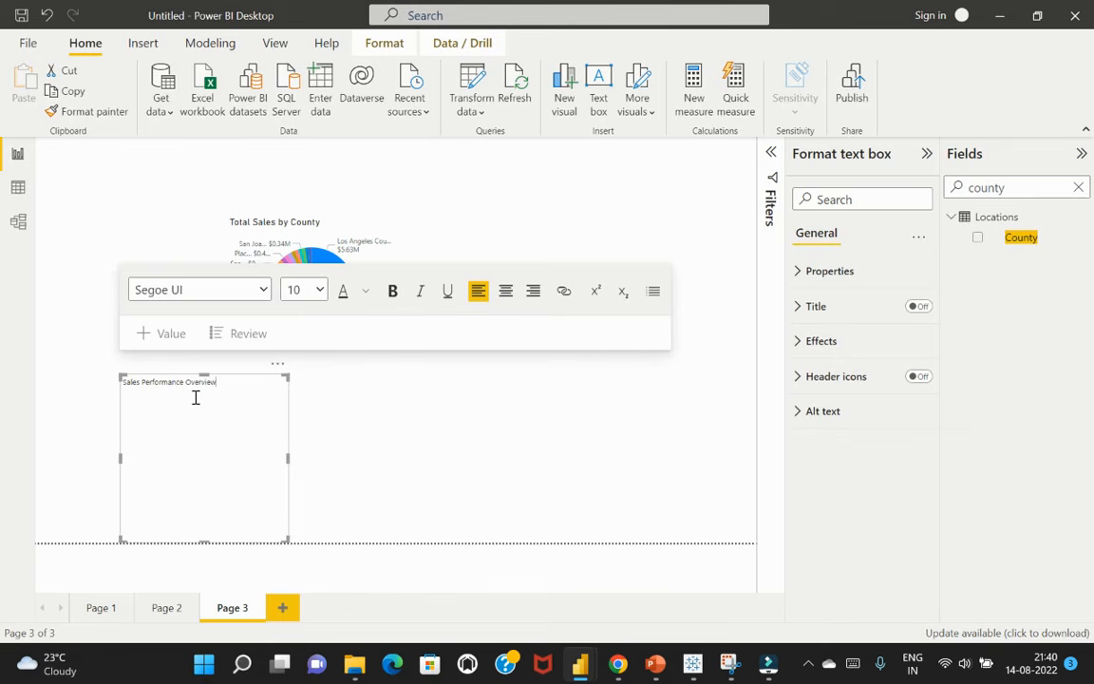
# Format the "Sales Performance Overview" text as bold, dark blue and size 28
pyautogui.hotkey('ctrl', 'a')
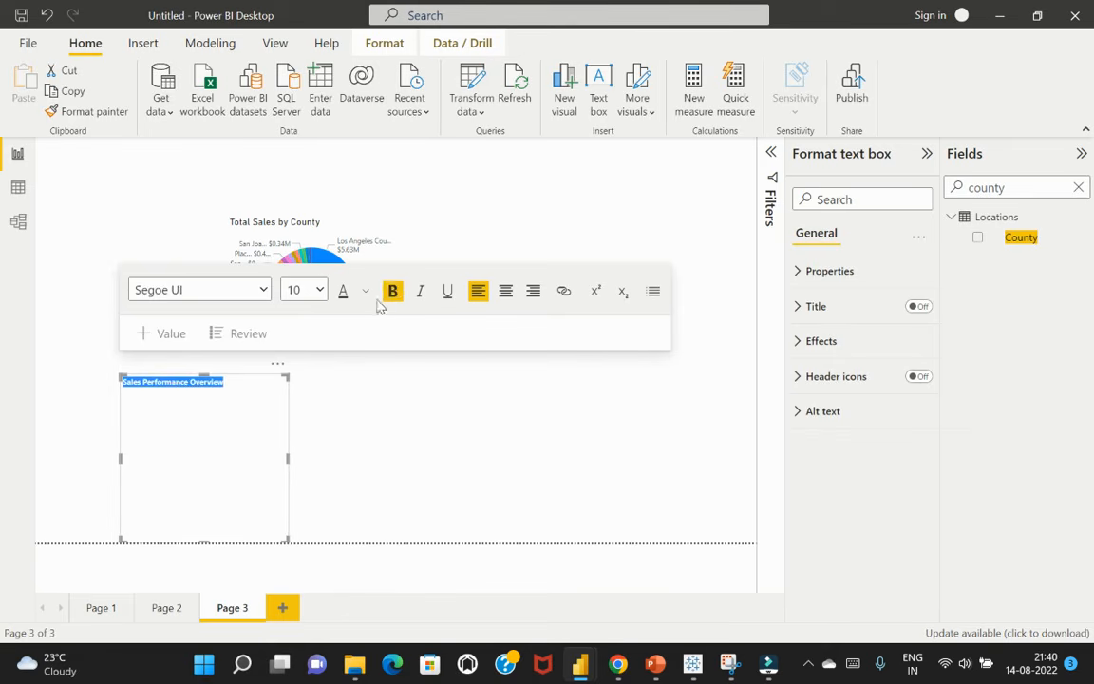
pyautogui.click(365, 291)
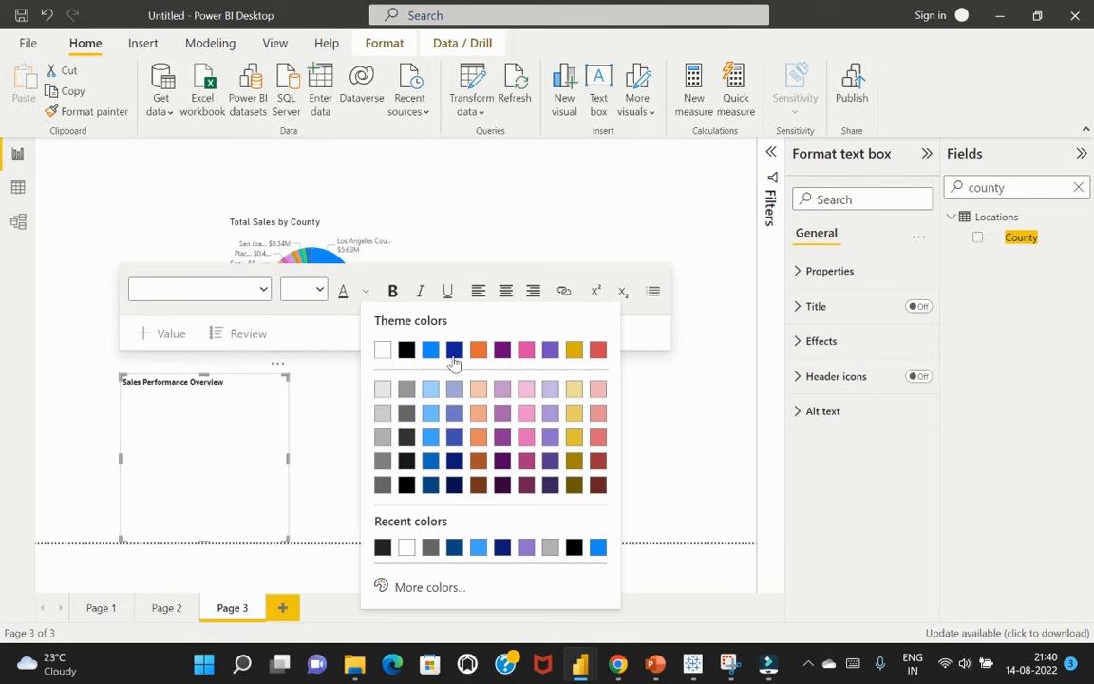
pyautogui.click(454, 353)
pyautogui.click(320, 290)
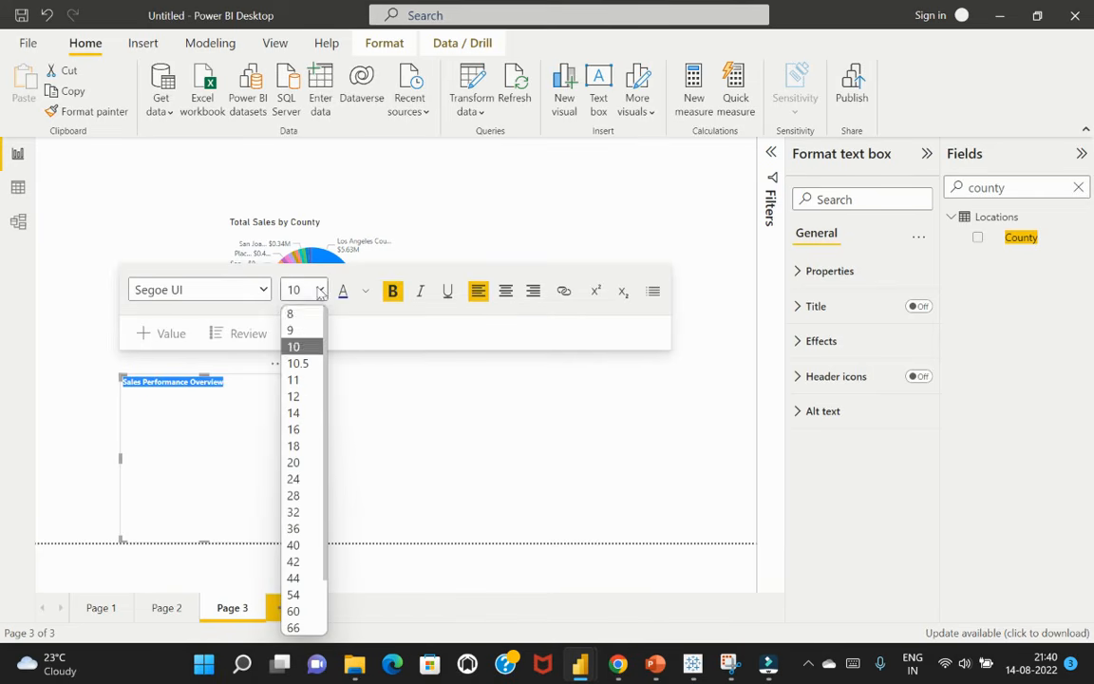
pyautogui.click(293, 494)
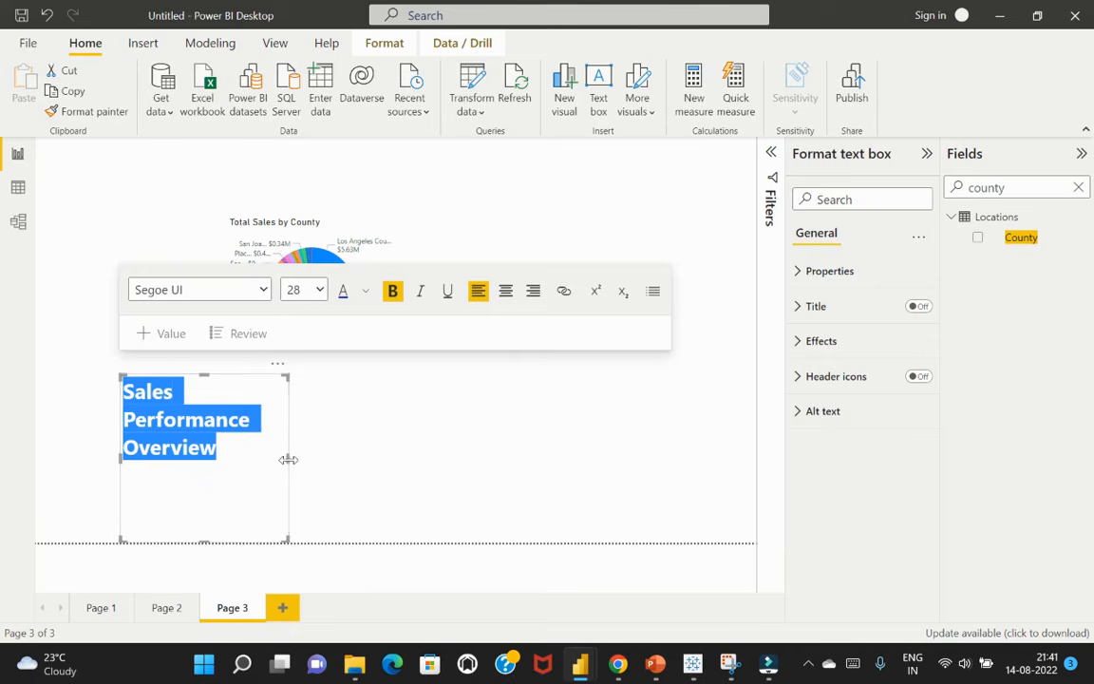
# Resize the title text box to fit its text on a single line and place it in the page's upper-left corner
pyautogui.moveTo(288, 459); pyautogui.dragTo(456, 443)
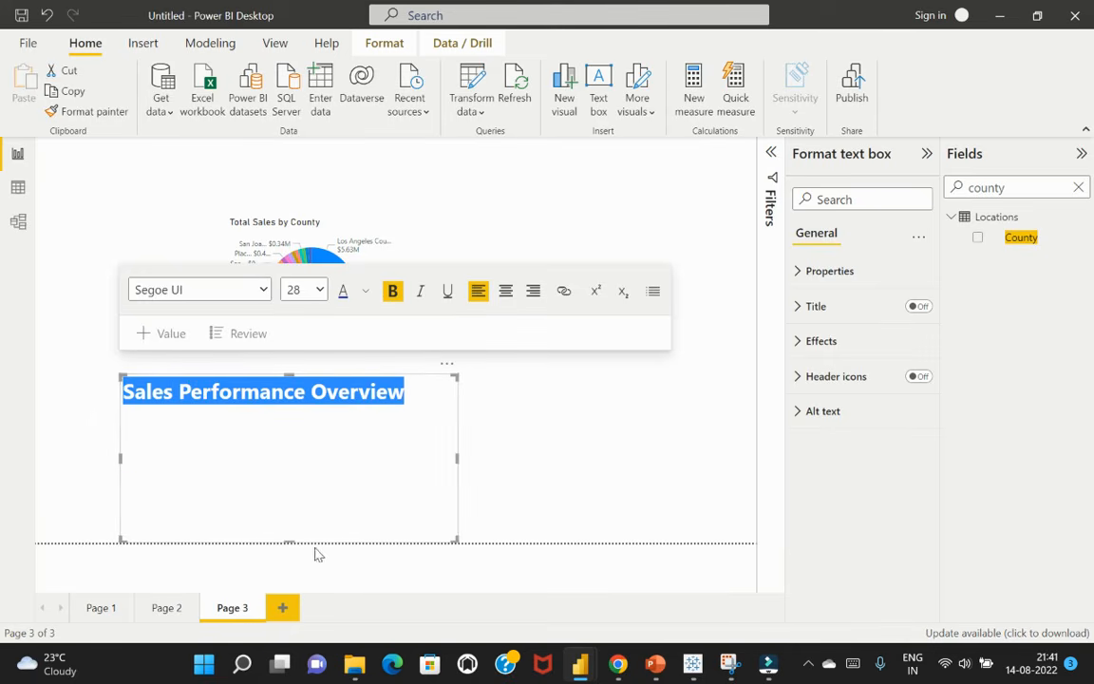
pyautogui.moveTo(288, 540); pyautogui.dragTo(293, 410)
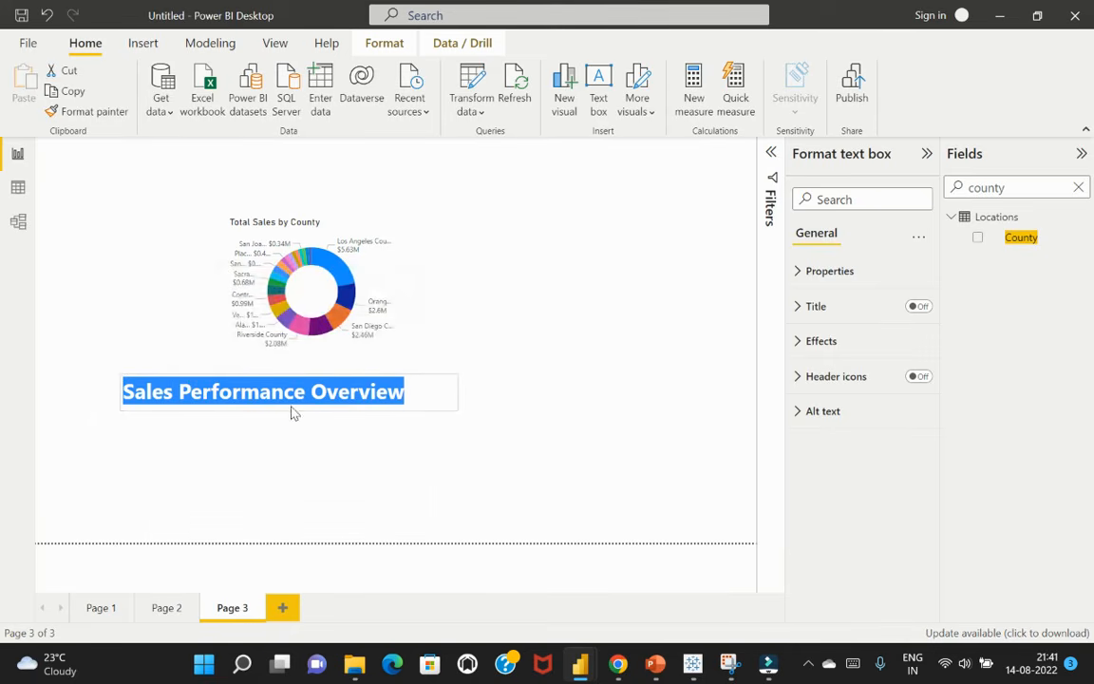
pyautogui.moveTo(447, 367); pyautogui.dragTo(300, 131)
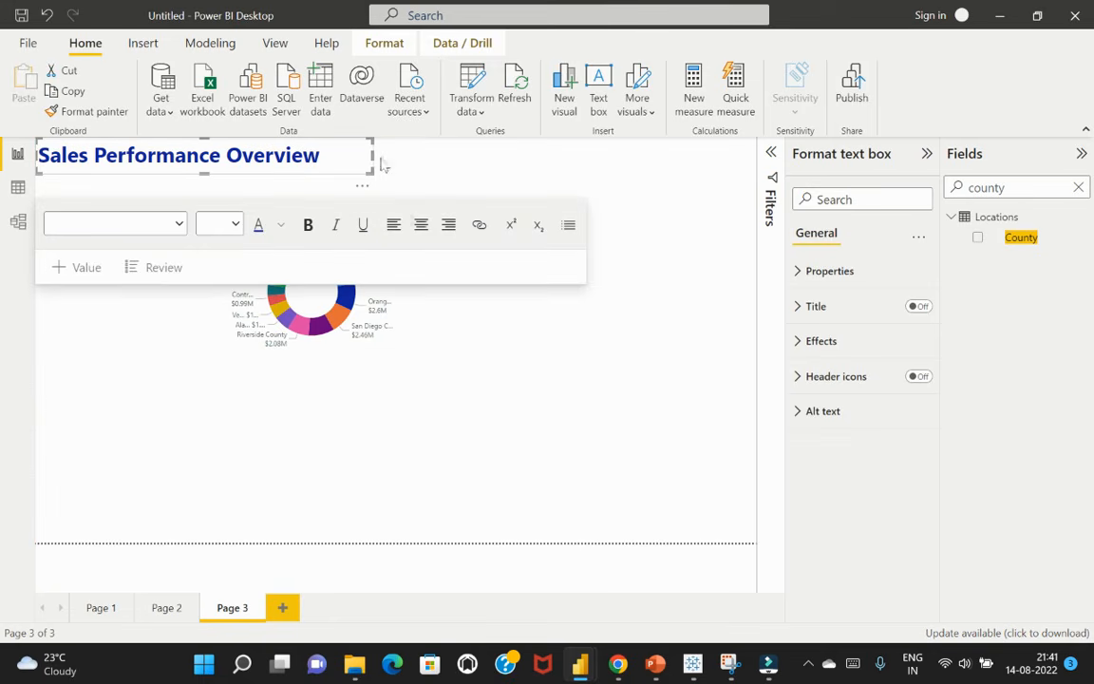
pyautogui.moveTo(372, 155); pyautogui.dragTo(330, 155)
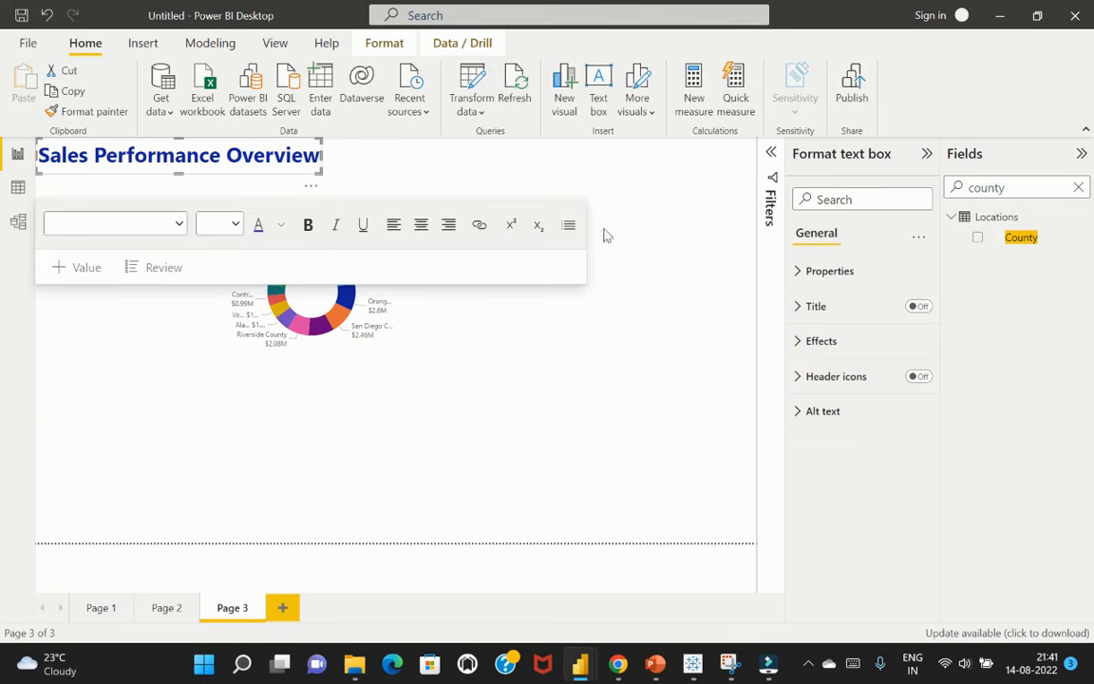
# Move the Total Sales by County donut chart up to just below the title
pyautogui.click(655, 396)
pyautogui.click(342, 229)
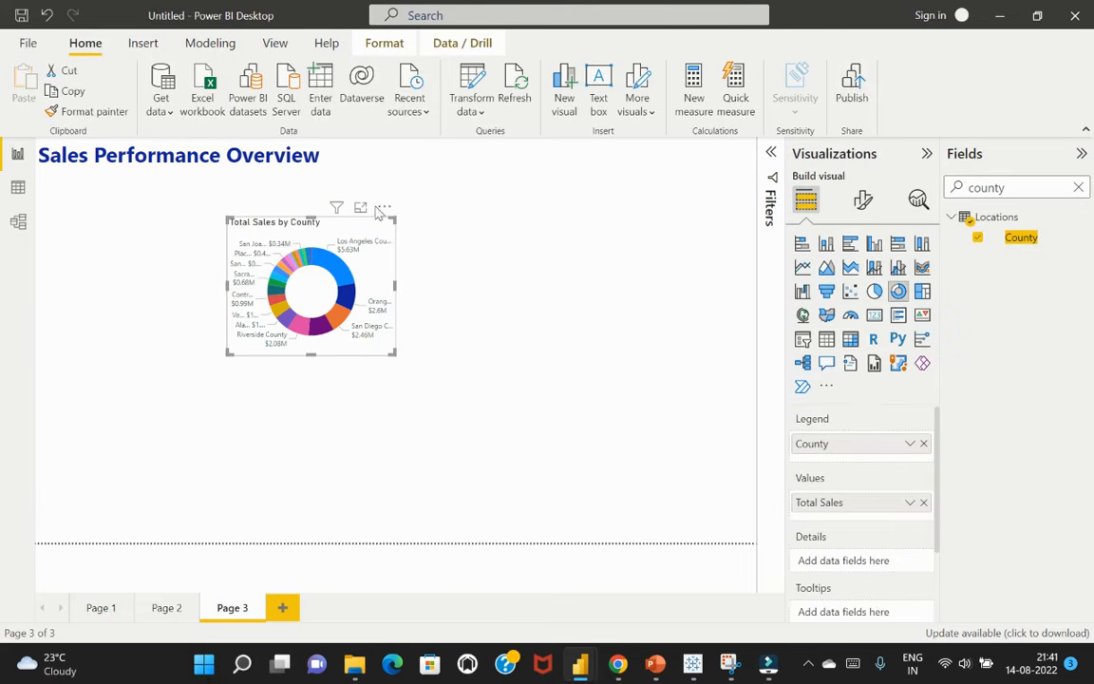
pyautogui.moveTo(381, 212); pyautogui.dragTo(385, 183)
pyautogui.click(464, 271)
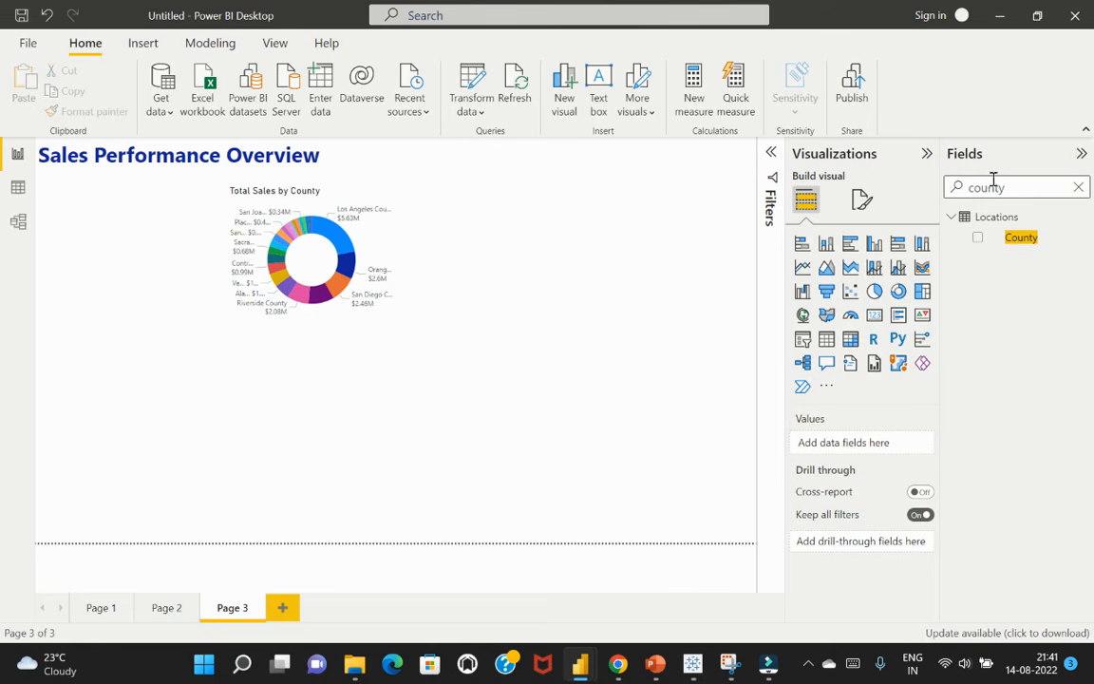
# Add a column chart of the Total Sales measure by the Date field from the Dates table
pyautogui.moveTo(1015, 186); pyautogui.dragTo(957, 188)
pyautogui.write('toal')
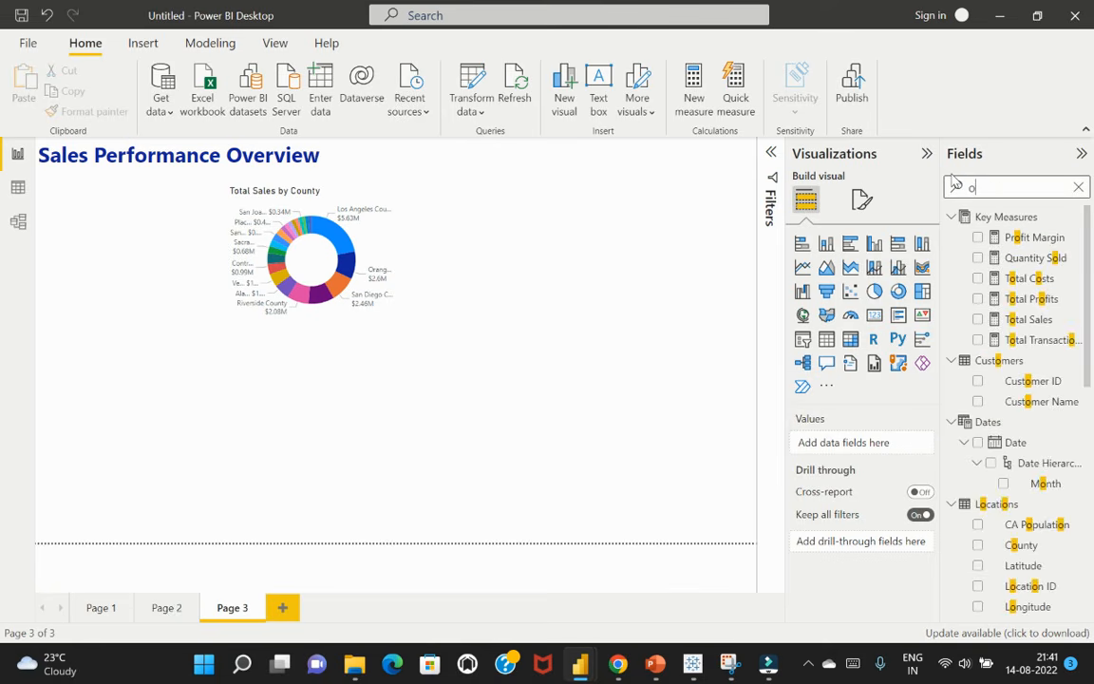
pyautogui.press('BackSpace')
pyautogui.write('ta')
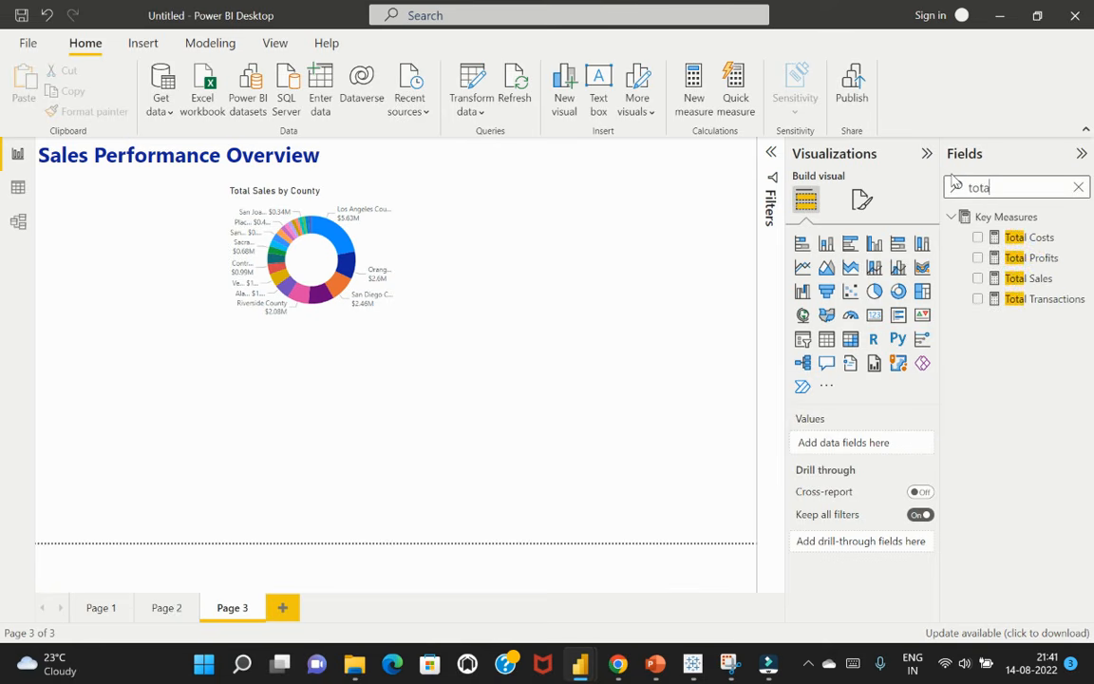
pyautogui.click(977, 278)
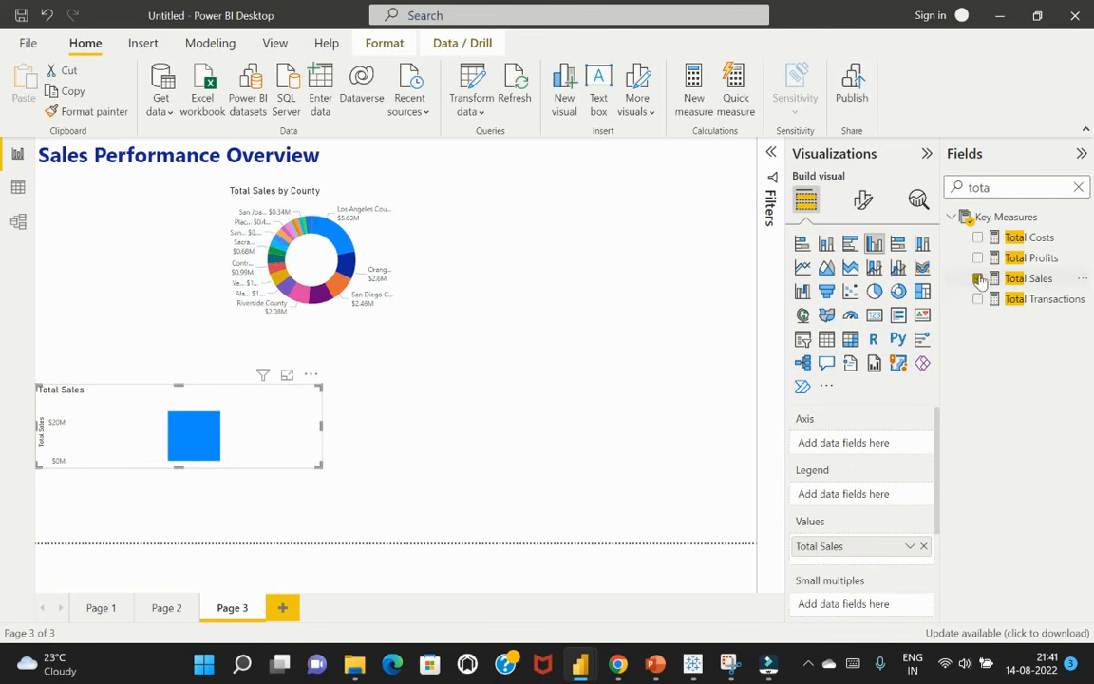
pyautogui.moveTo(992, 187); pyautogui.dragTo(958, 188)
pyautogui.write('date')
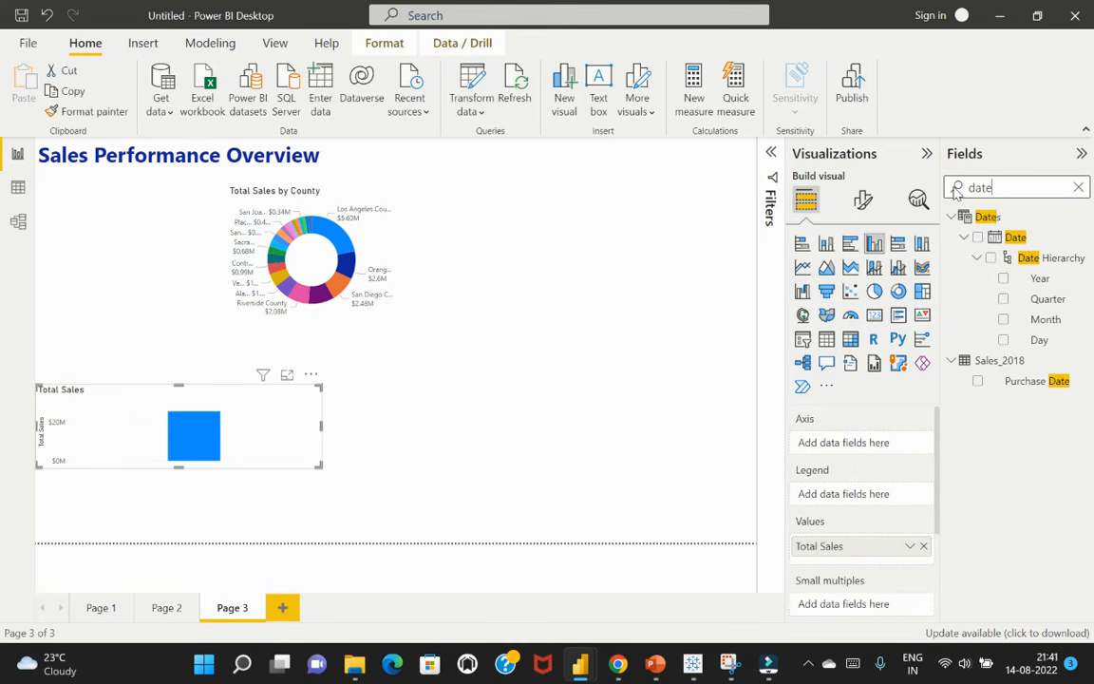
pyautogui.click(978, 238)
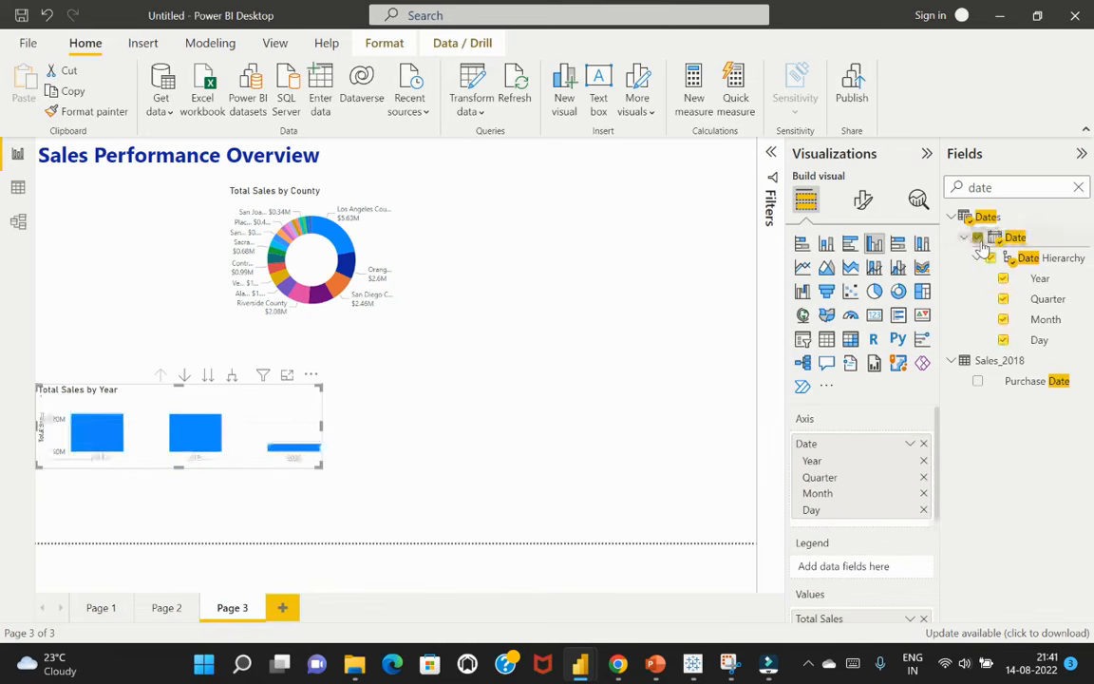
pyautogui.click(1080, 188)
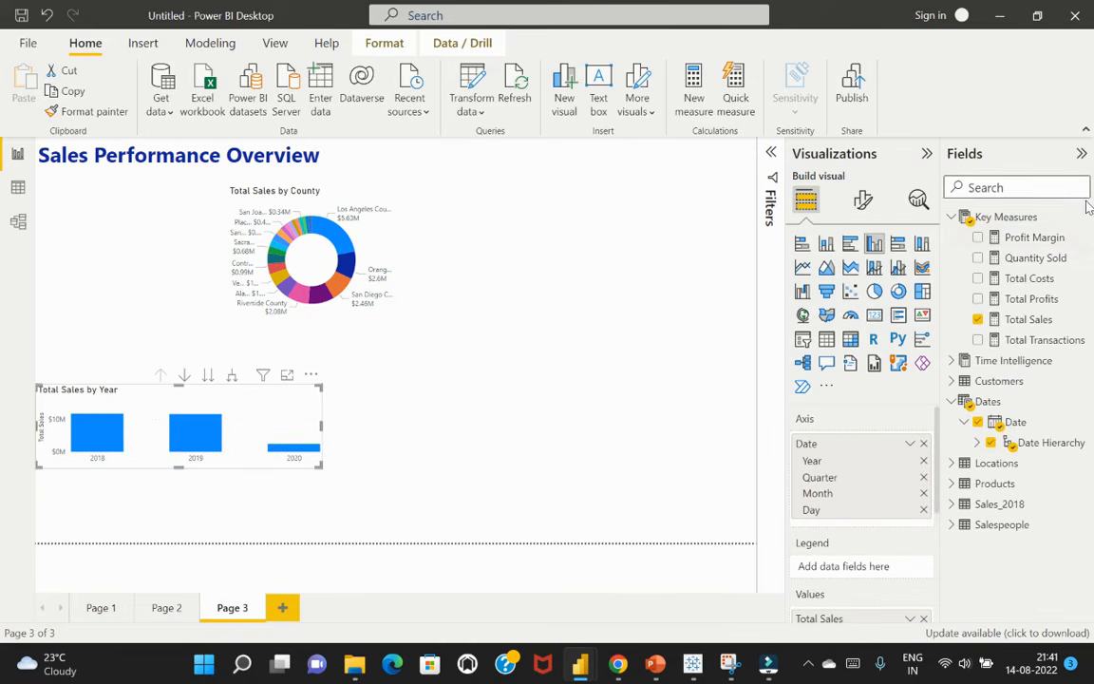
# Place the new column chart beside the donut chart and switch its axis from the date hierarchy to plain Date
pyautogui.moveTo(314, 382); pyautogui.dragTo(693, 182)
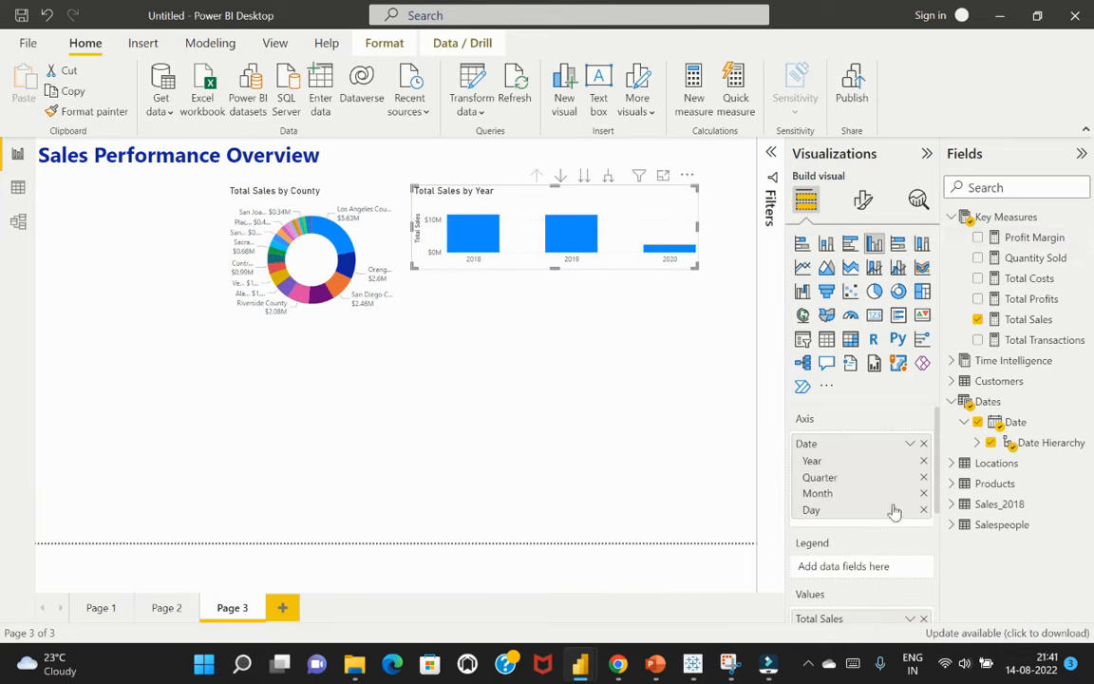
pyautogui.click(910, 444)
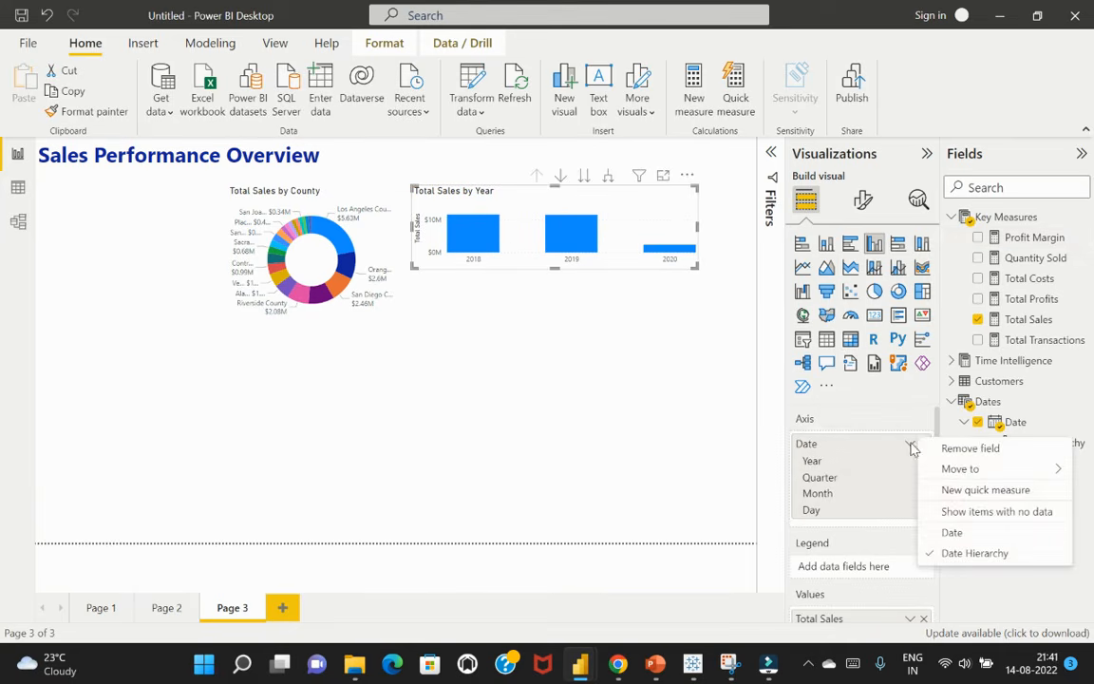
pyautogui.click(953, 533)
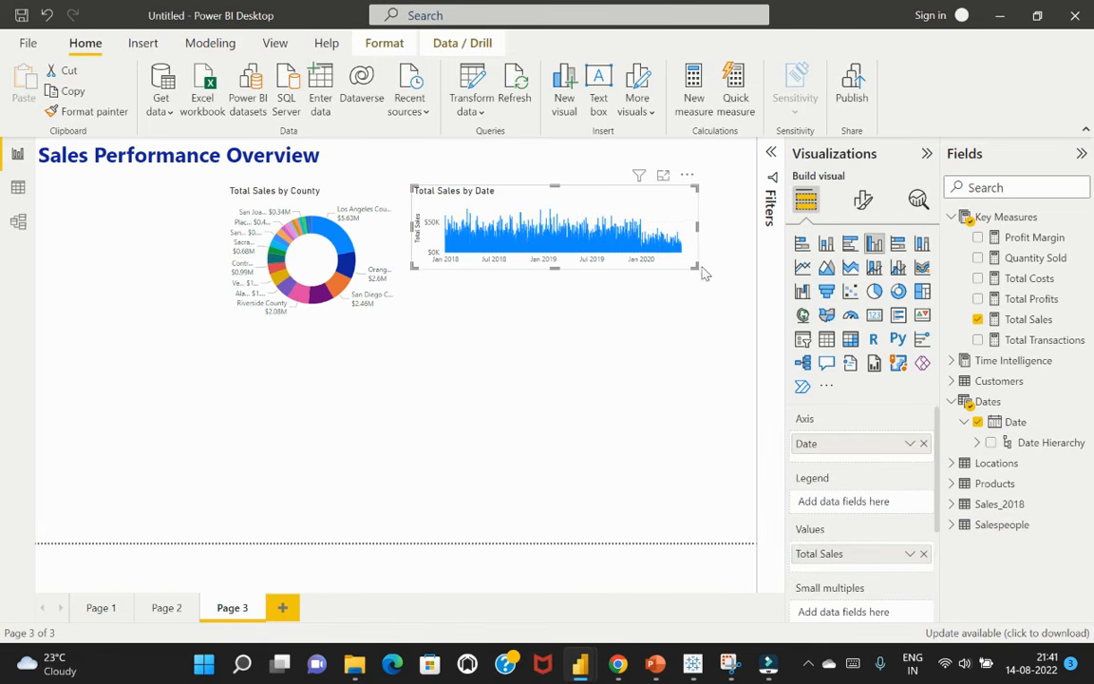
# Shift the Total Sales by Date chart toward the page's right edge and widen it on both sides to fill the space beside the donut chart
pyautogui.moveTo(688, 178); pyautogui.dragTo(717, 178)
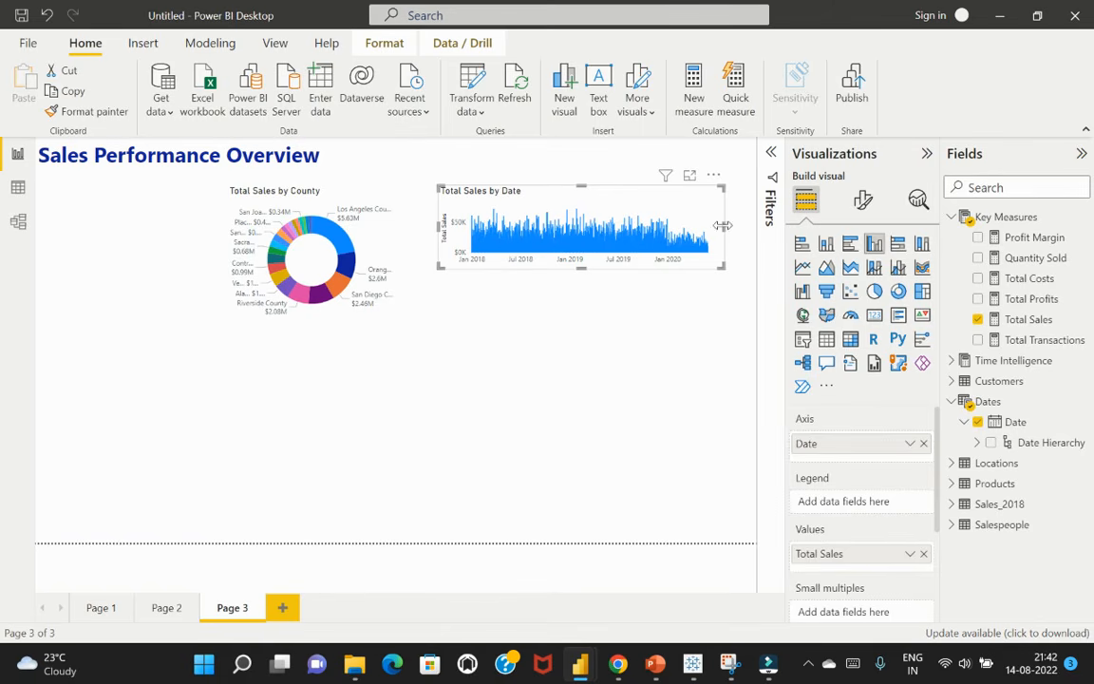
pyautogui.moveTo(724, 227); pyautogui.dragTo(750, 233)
pyautogui.click(465, 223)
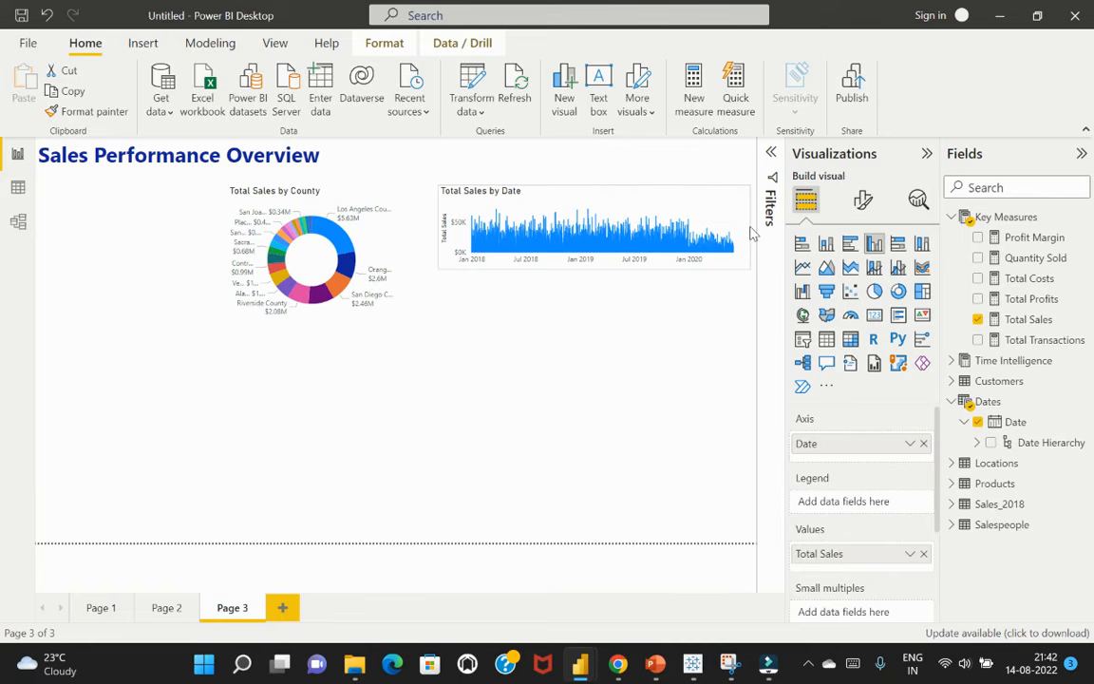
pyautogui.click(750, 232)
pyautogui.moveTo(437, 225); pyautogui.dragTo(425, 231)
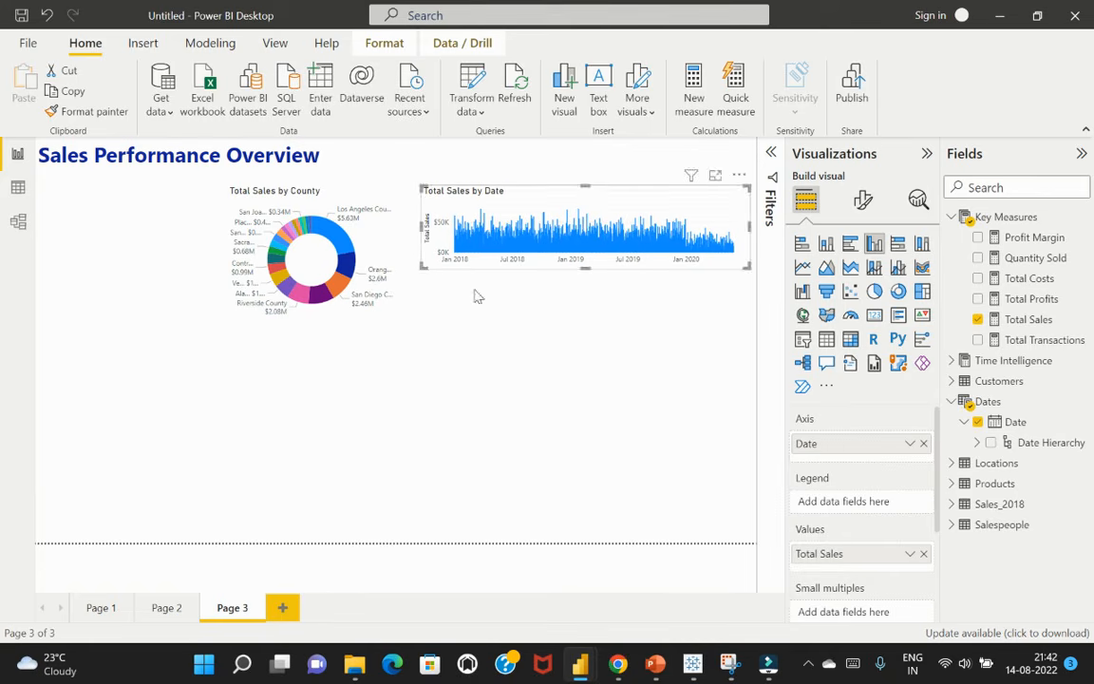
pyautogui.click(501, 320)
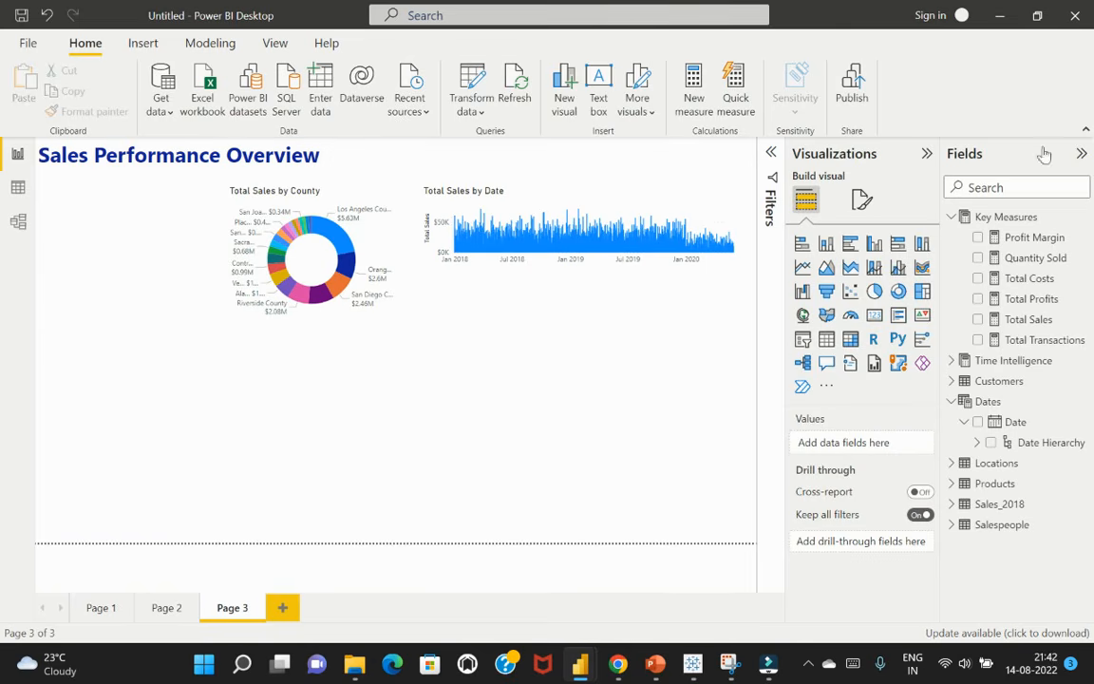
# Add a clustered bar chart showing Total Sales by Customer Name
pyautogui.click(1021, 186)
pyautogui.write('total')
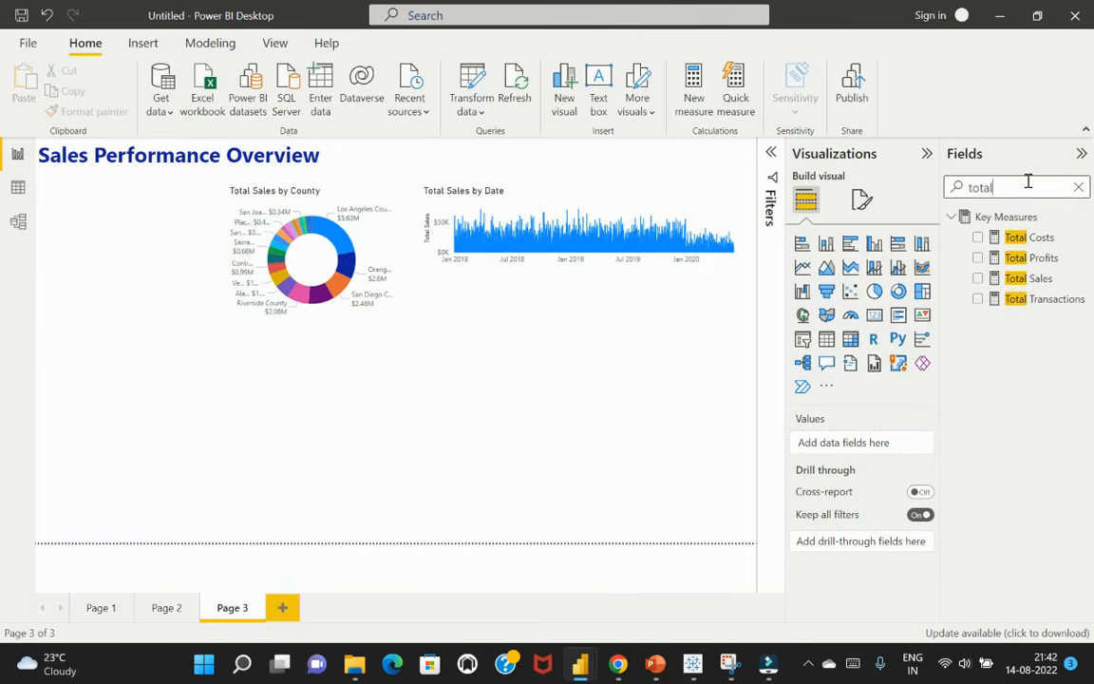
pyautogui.click(980, 285)
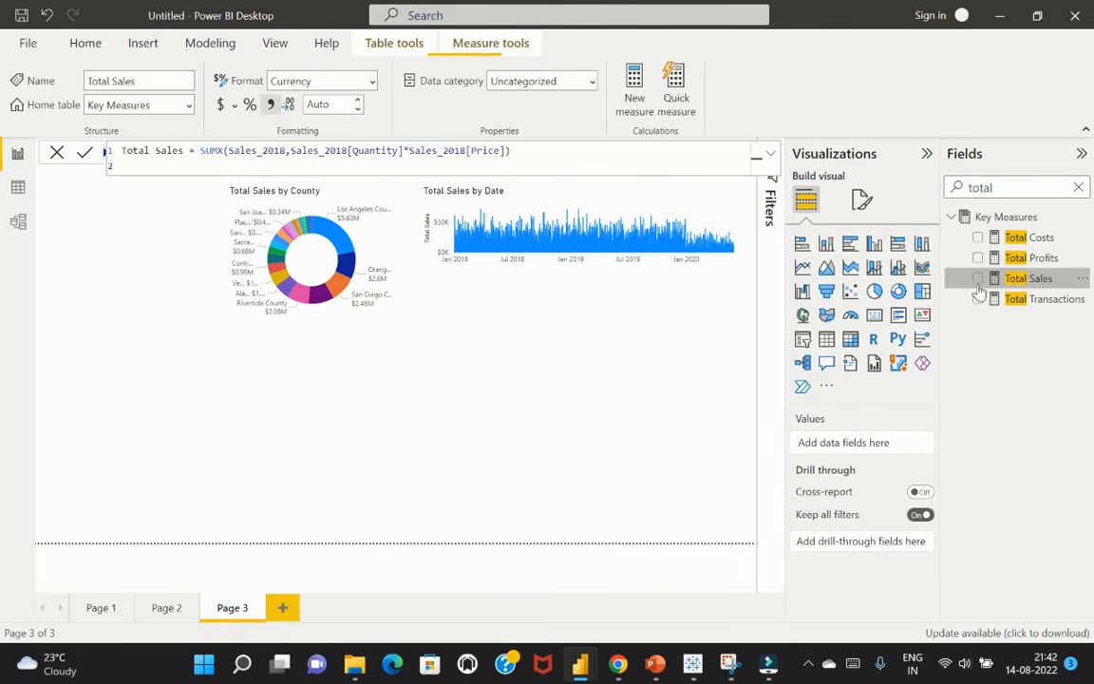
pyautogui.click(979, 278)
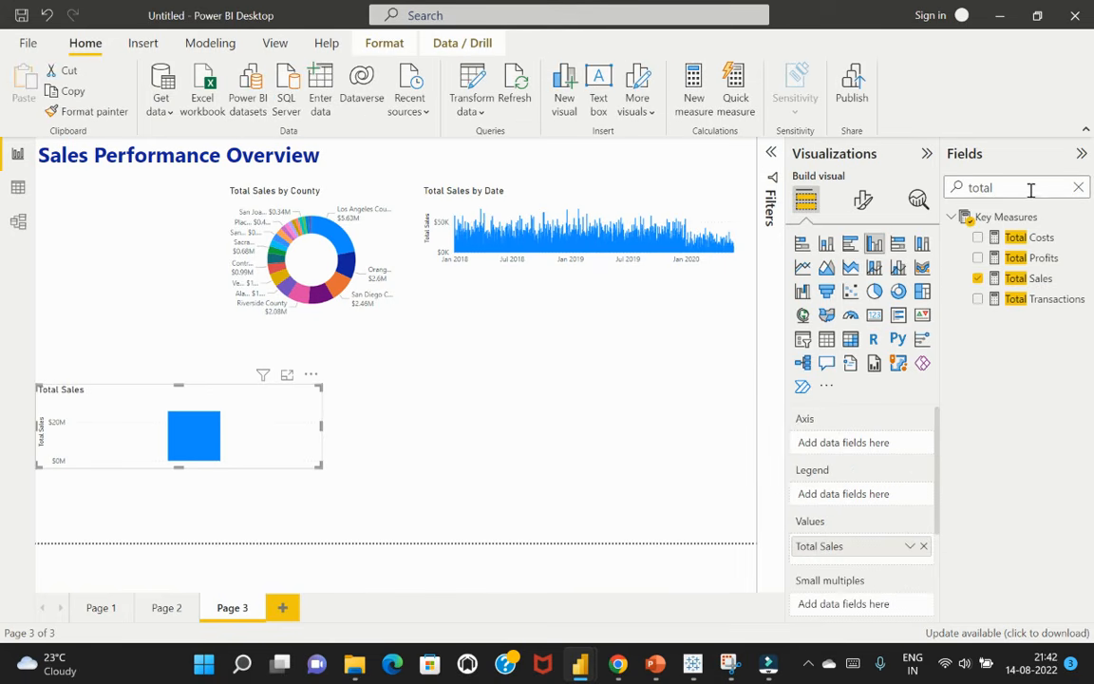
pyautogui.moveTo(1029, 188); pyautogui.dragTo(967, 185)
pyautogui.write('custo')
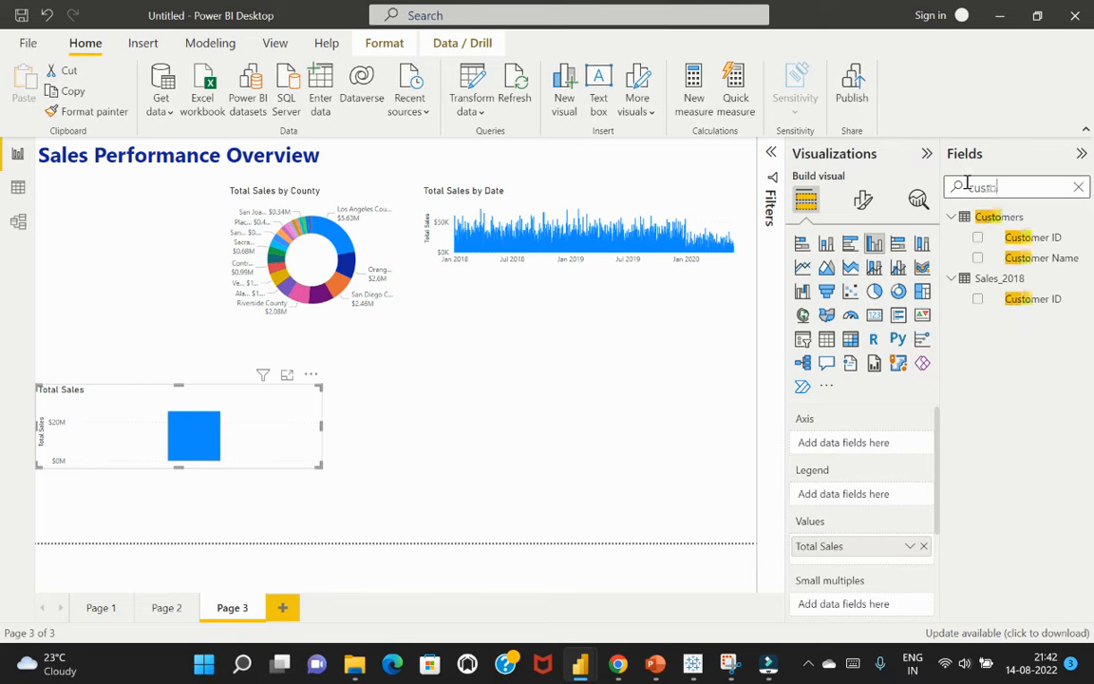
pyautogui.click(978, 258)
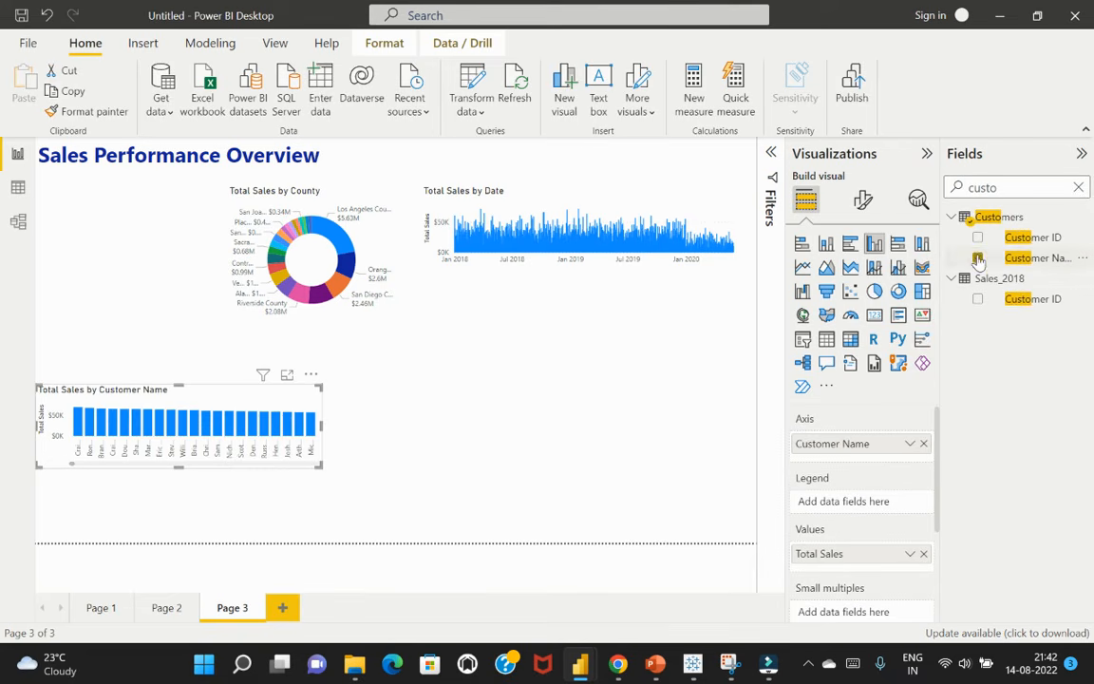
pyautogui.click(851, 246)
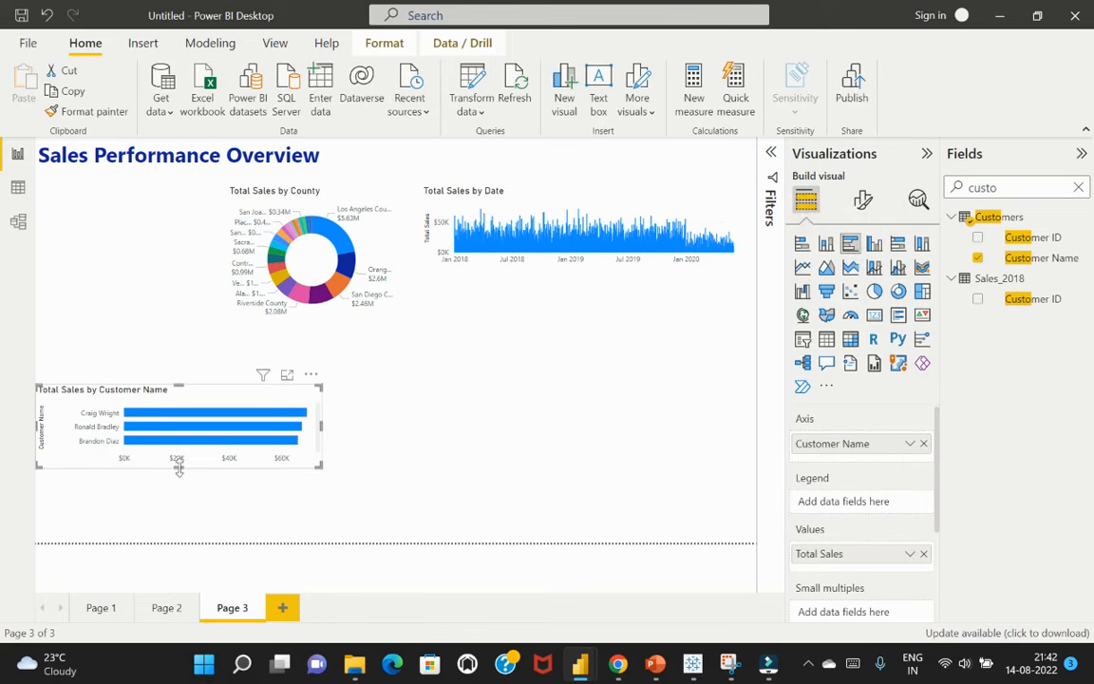
# Reshape the Total Sales by Customer Name chart to be tall and narrow and place it directly below the donut chart
pyautogui.moveTo(178, 467); pyautogui.dragTo(178, 502)
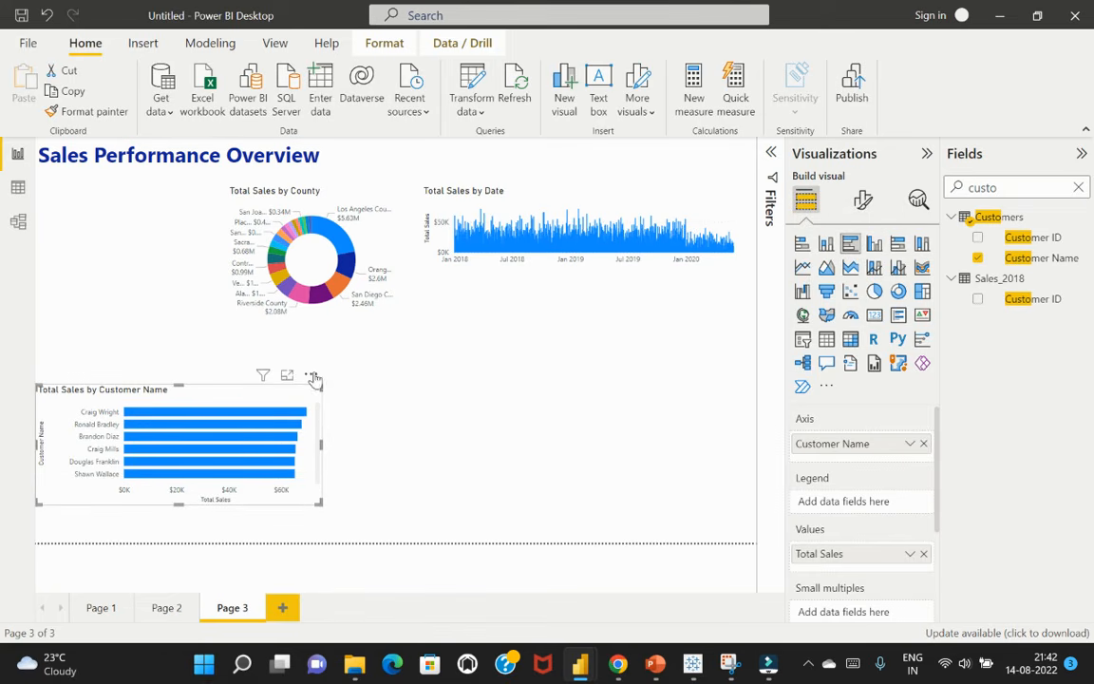
pyautogui.moveTo(314, 378); pyautogui.dragTo(446, 347)
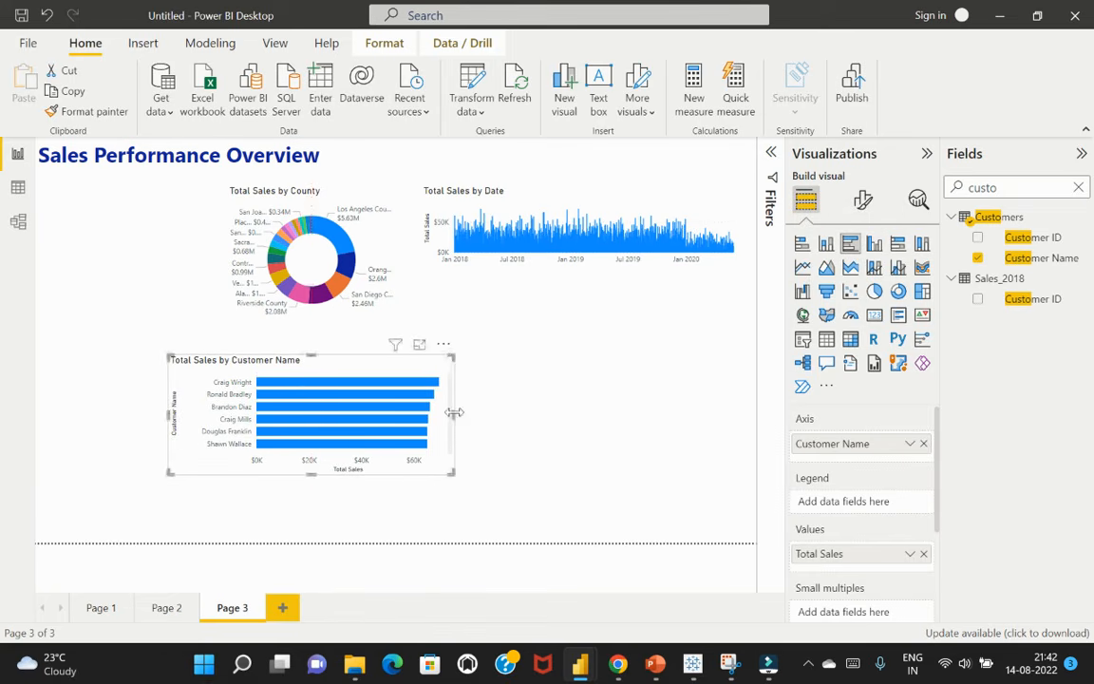
pyautogui.moveTo(454, 413); pyautogui.dragTo(370, 417)
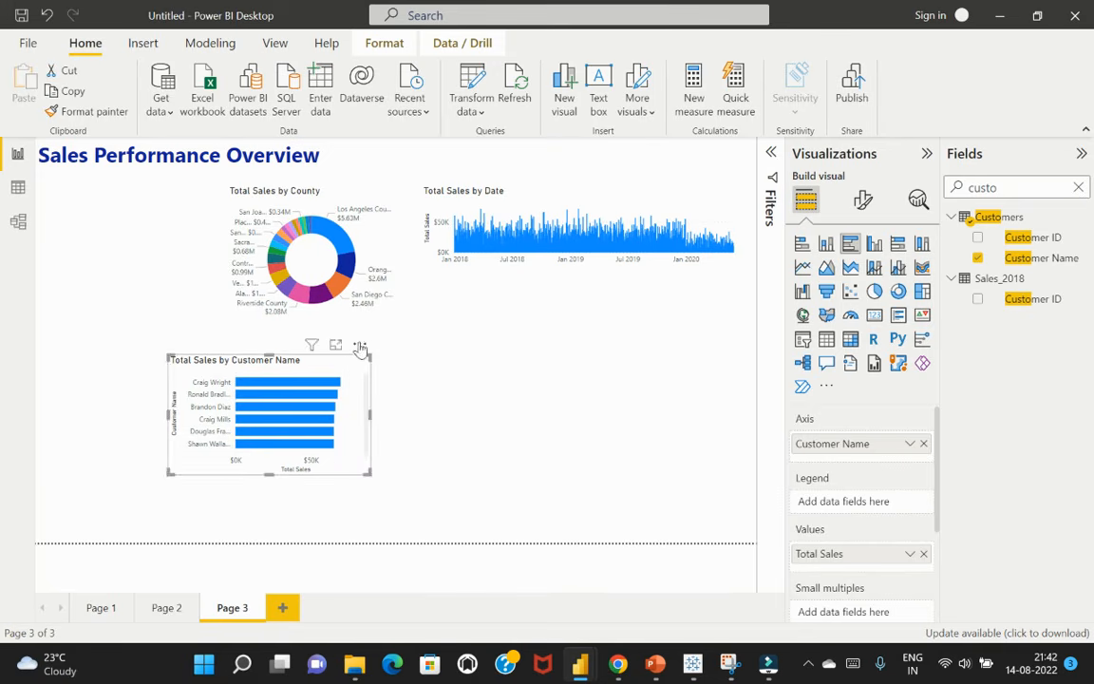
pyautogui.moveTo(360, 349); pyautogui.dragTo(411, 344)
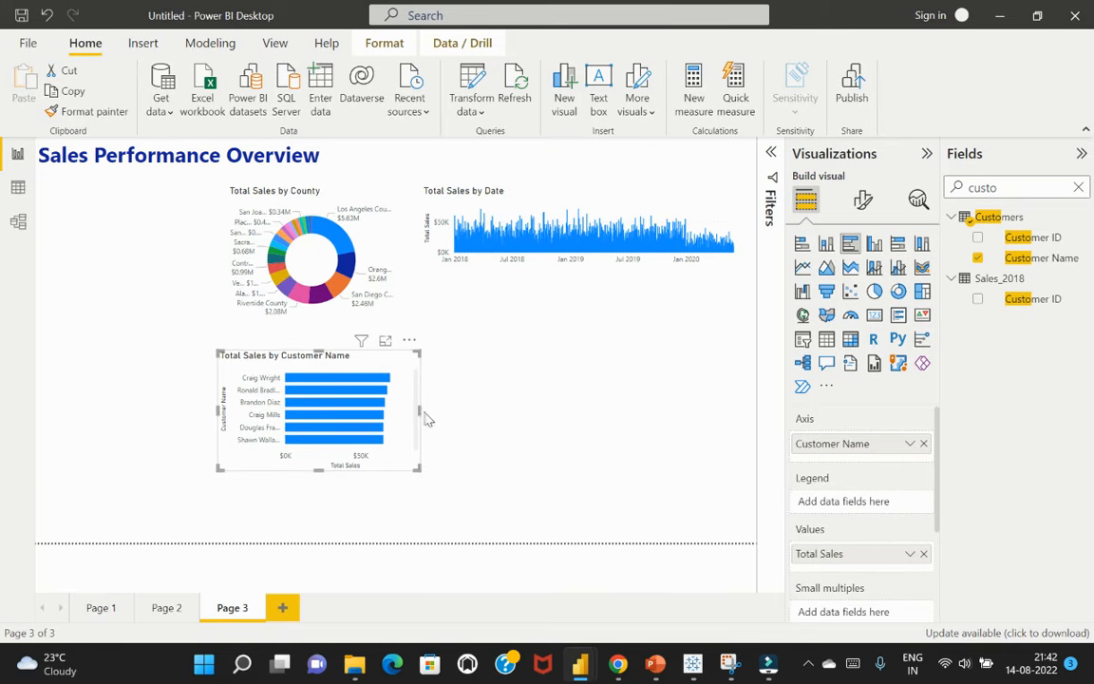
pyautogui.click(425, 416)
pyautogui.click(400, 359)
pyautogui.moveTo(419, 408); pyautogui.dragTo(365, 404)
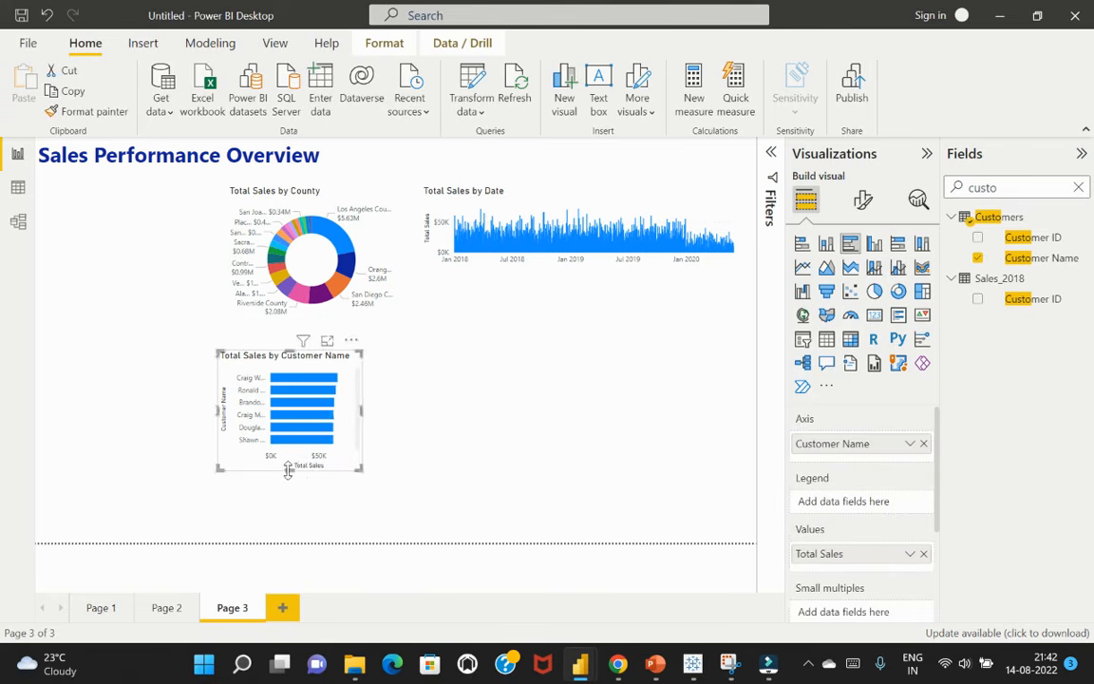
pyautogui.moveTo(297, 470); pyautogui.dragTo(293, 520)
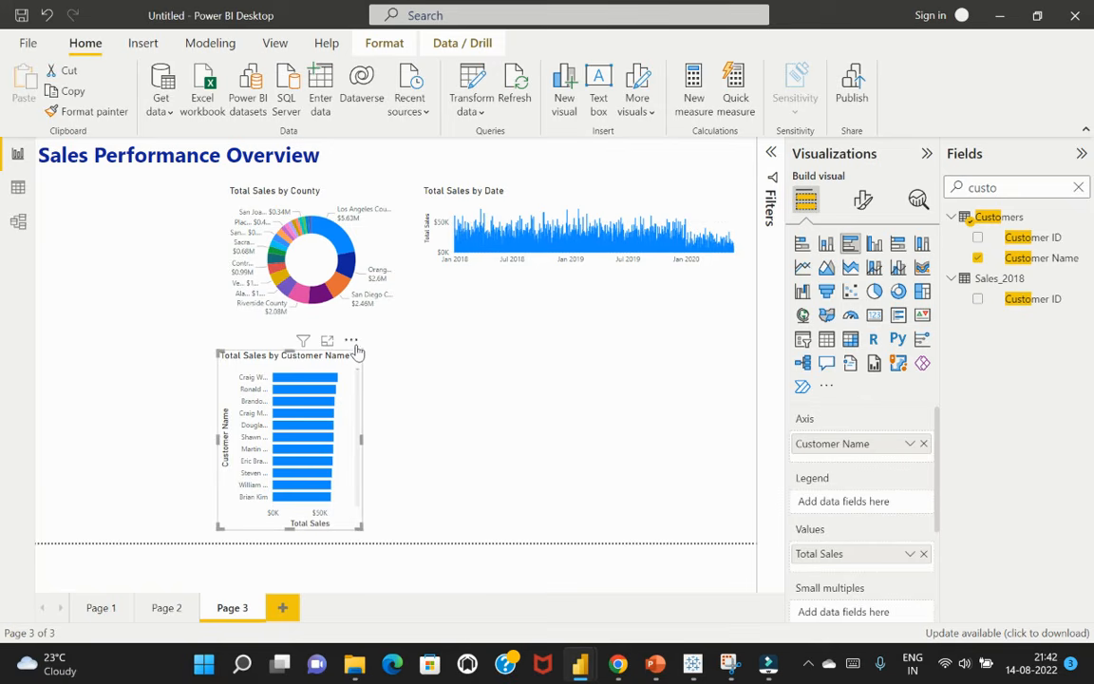
pyautogui.moveTo(357, 349); pyautogui.dragTo(352, 336)
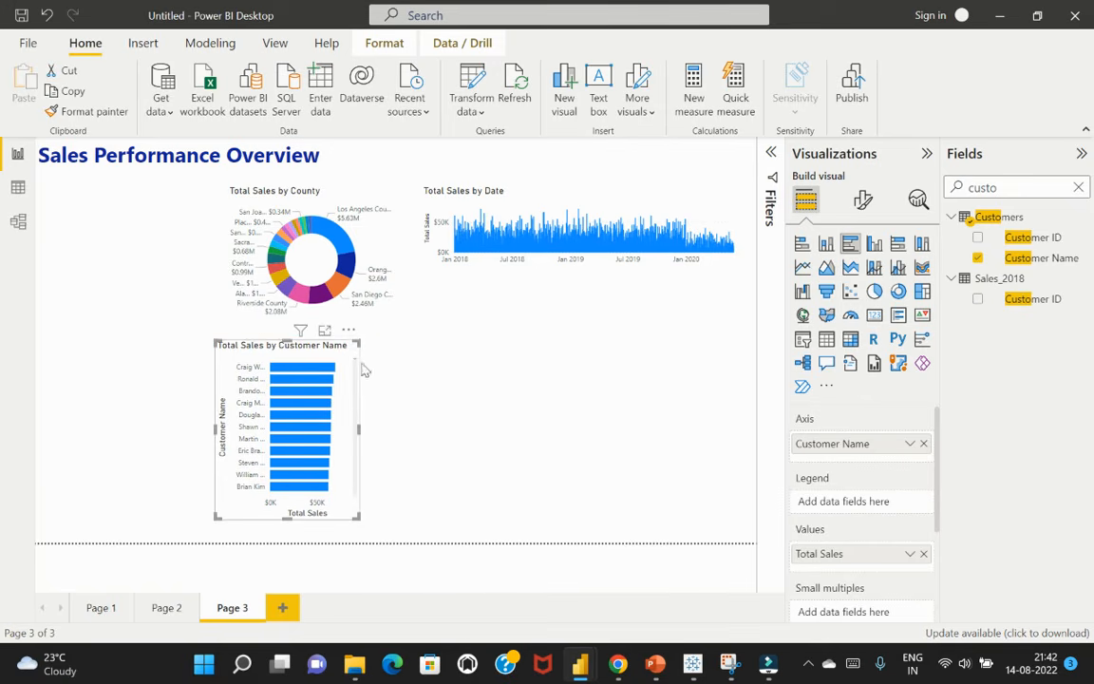
pyautogui.click(394, 396)
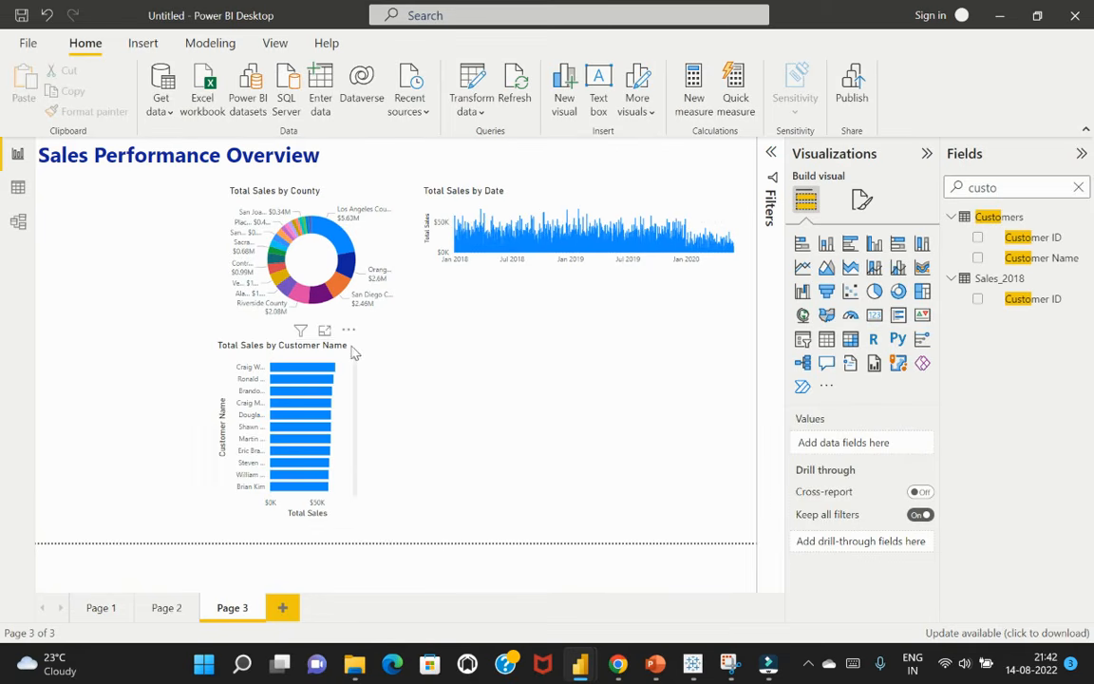
# Enlarge the customer bar chart slightly in width and height, extending it up to the donut chart and down toward the page's lower edge
pyautogui.click(356, 348)
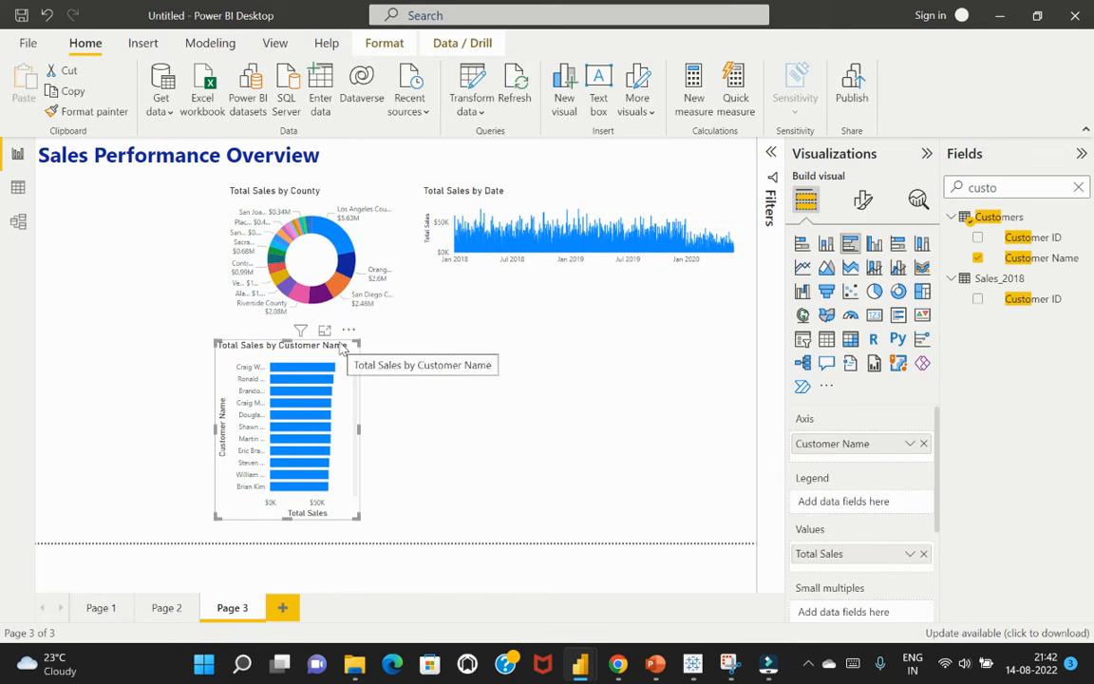
pyautogui.moveTo(359, 342); pyautogui.dragTo(371, 333)
pyautogui.moveTo(297, 518); pyautogui.dragTo(296, 533)
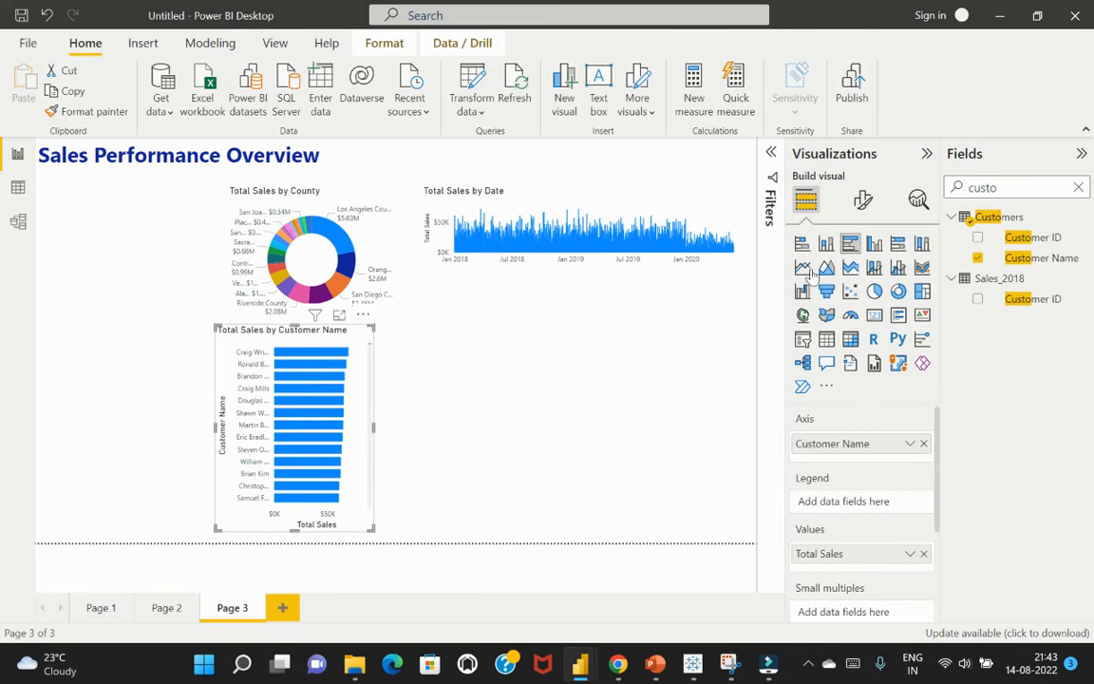
# Turn off the X-axis and Y-axis of the Total Sales by Customer Name chart
pyautogui.click(865, 201)
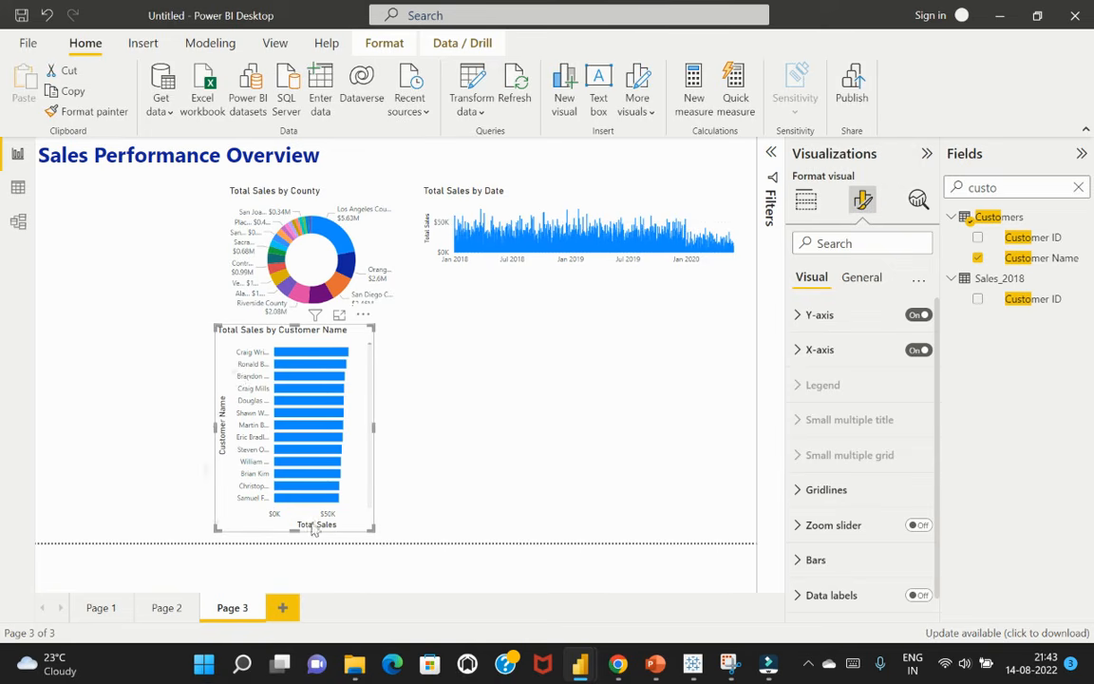
pyautogui.click(918, 350)
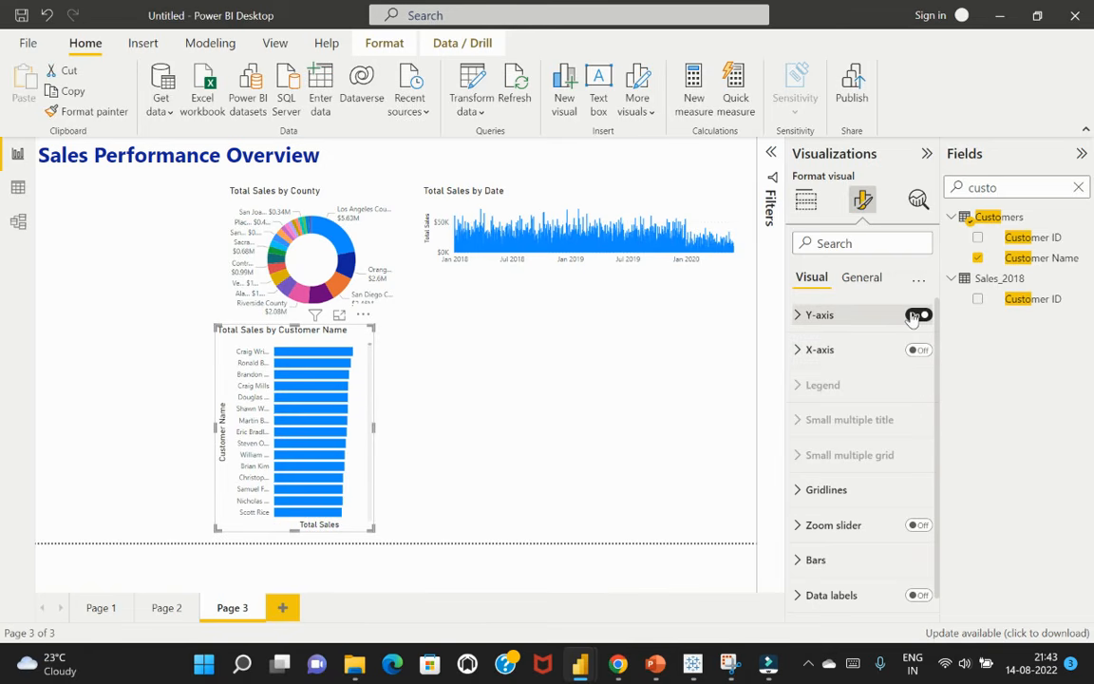
pyautogui.click(915, 315)
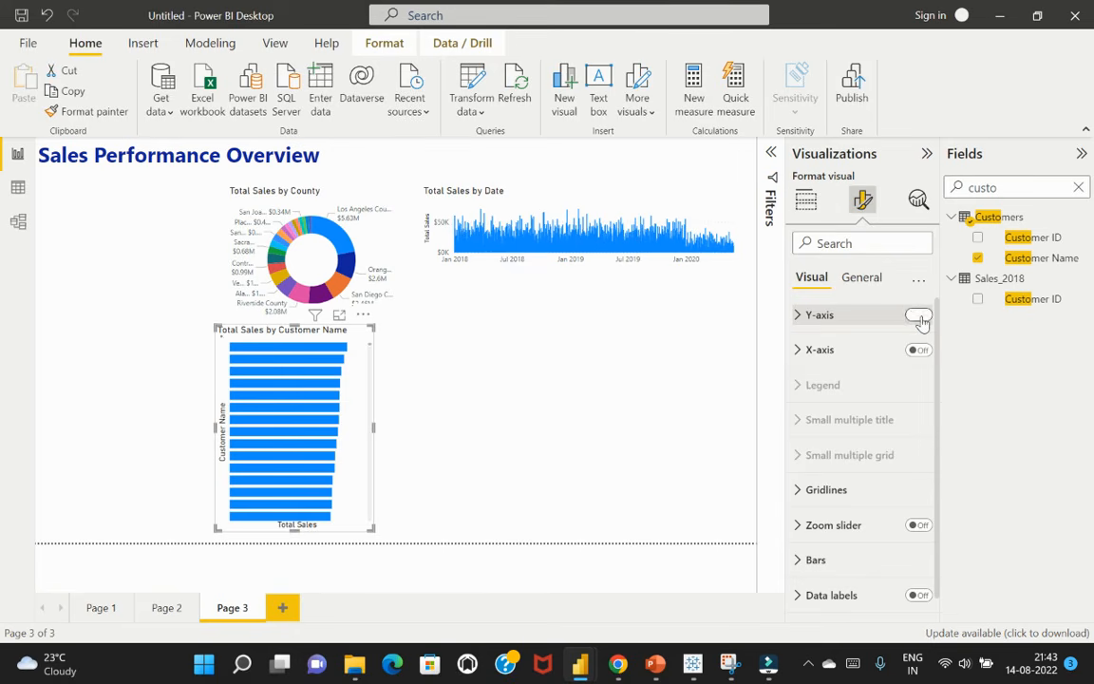
# Turn the Y-axis and X-axis of the customer bar chart back on and switch off the X-axis title
pyautogui.click(917, 317)
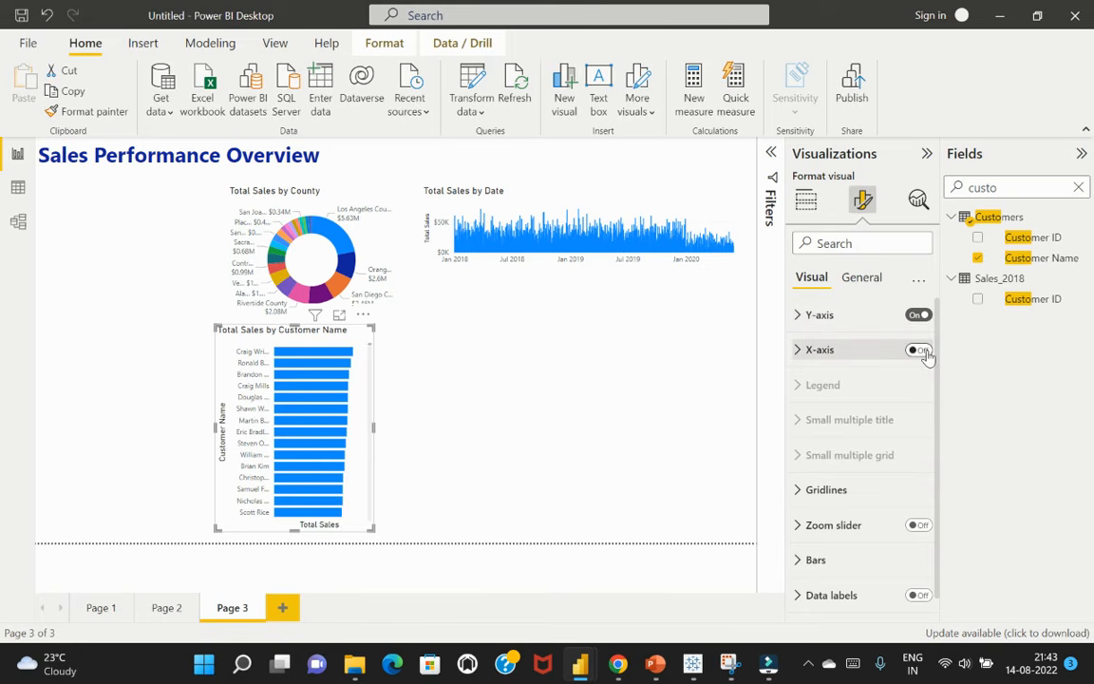
pyautogui.click(920, 351)
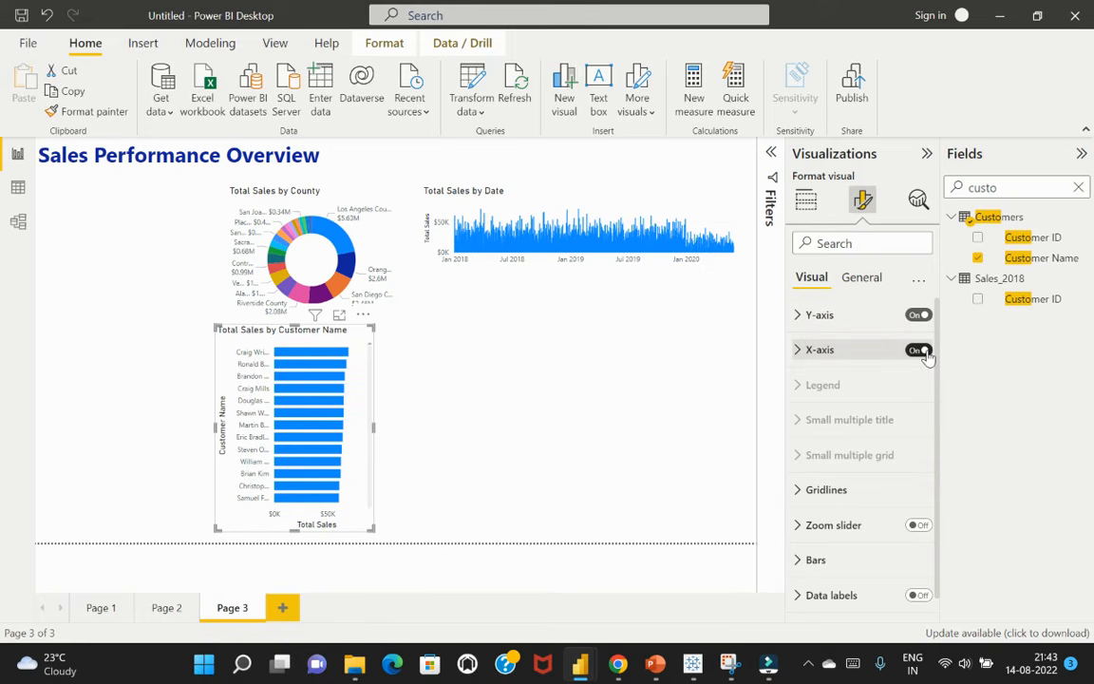
pyautogui.click(801, 350)
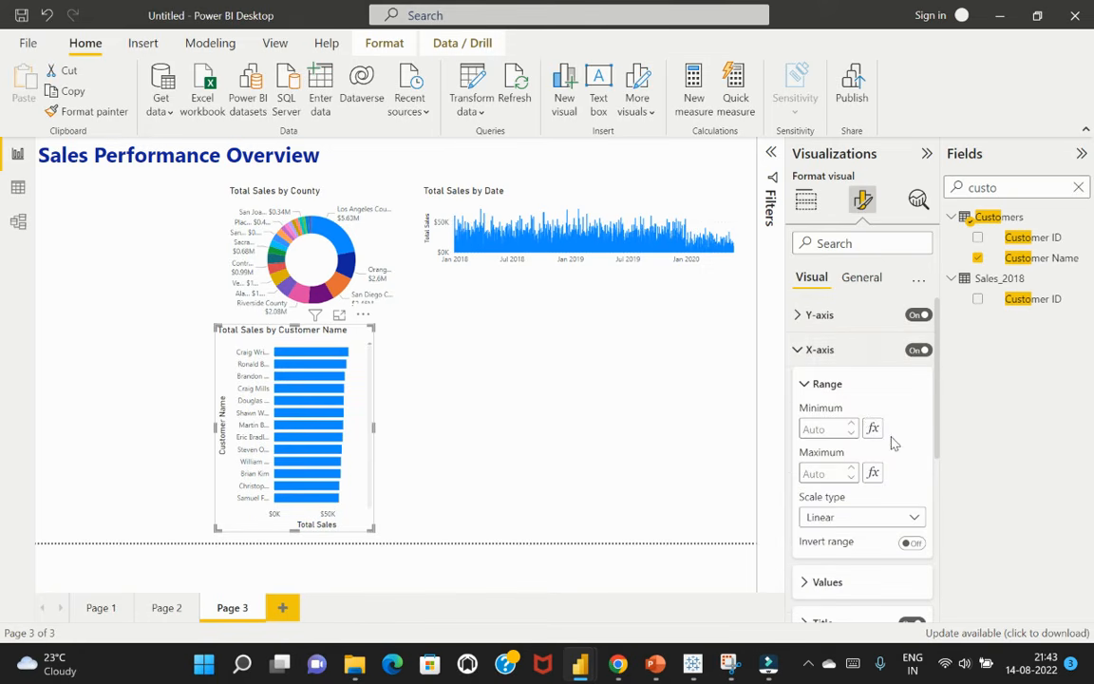
pyautogui.scroll(-3, 893, 443)
pyautogui.click(909, 479)
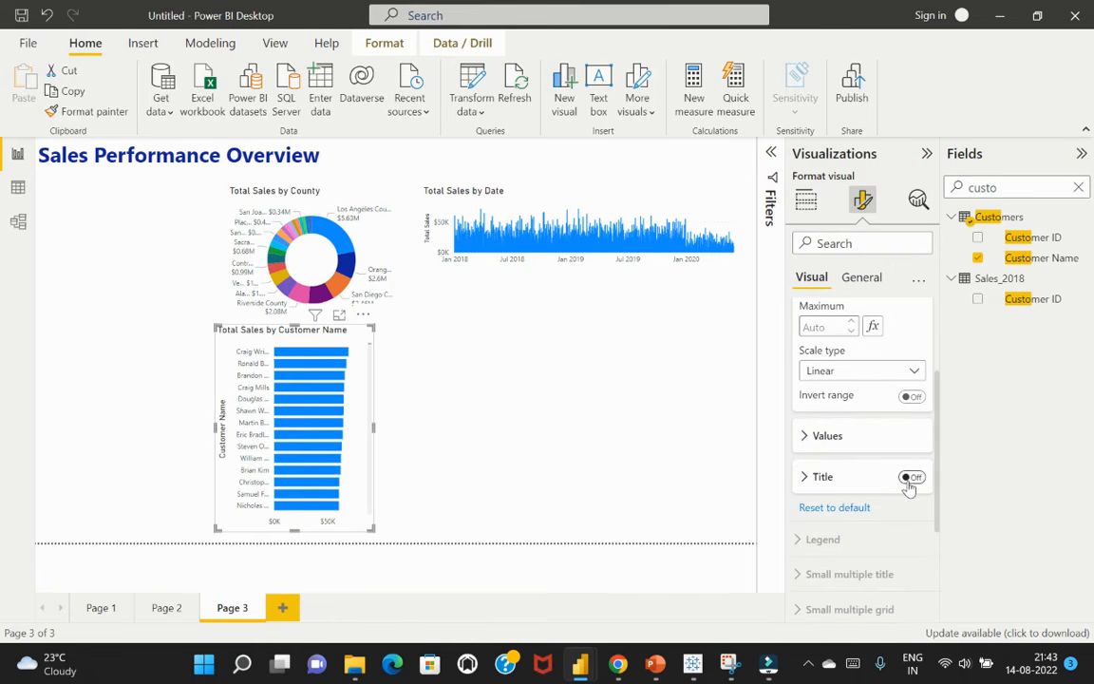
pyautogui.scroll(3, 831, 415)
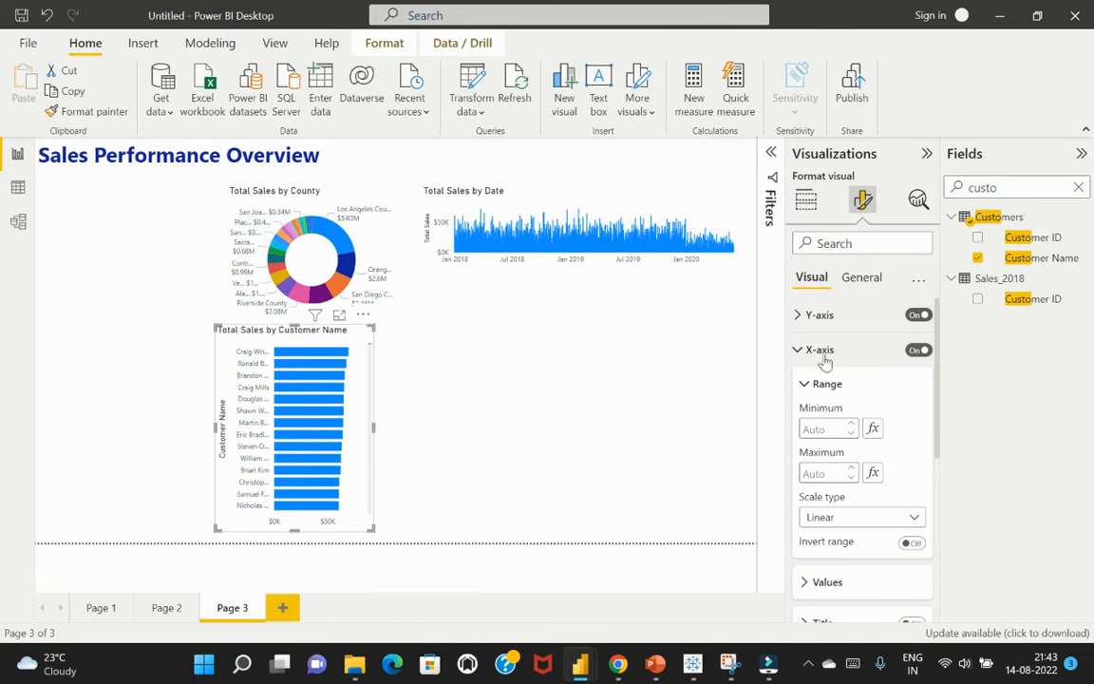
# Switch off the Y-axis title of the Total Sales by Customer Name chart
pyautogui.click(819, 314)
pyautogui.scroll(-2, 889, 399)
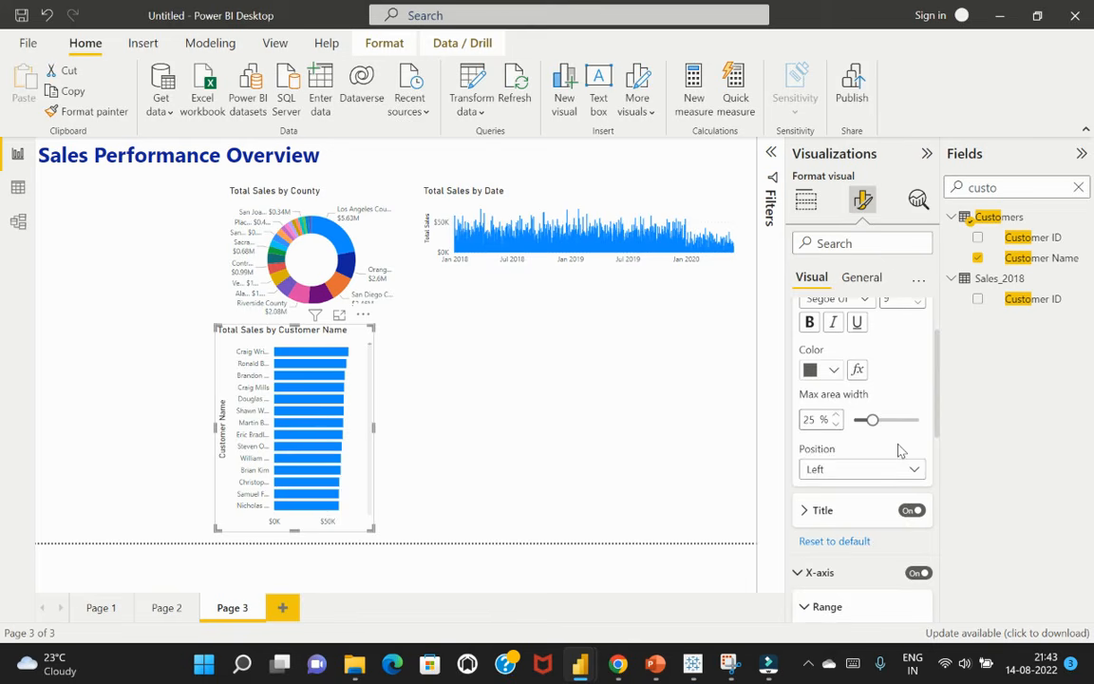
pyautogui.click(911, 508)
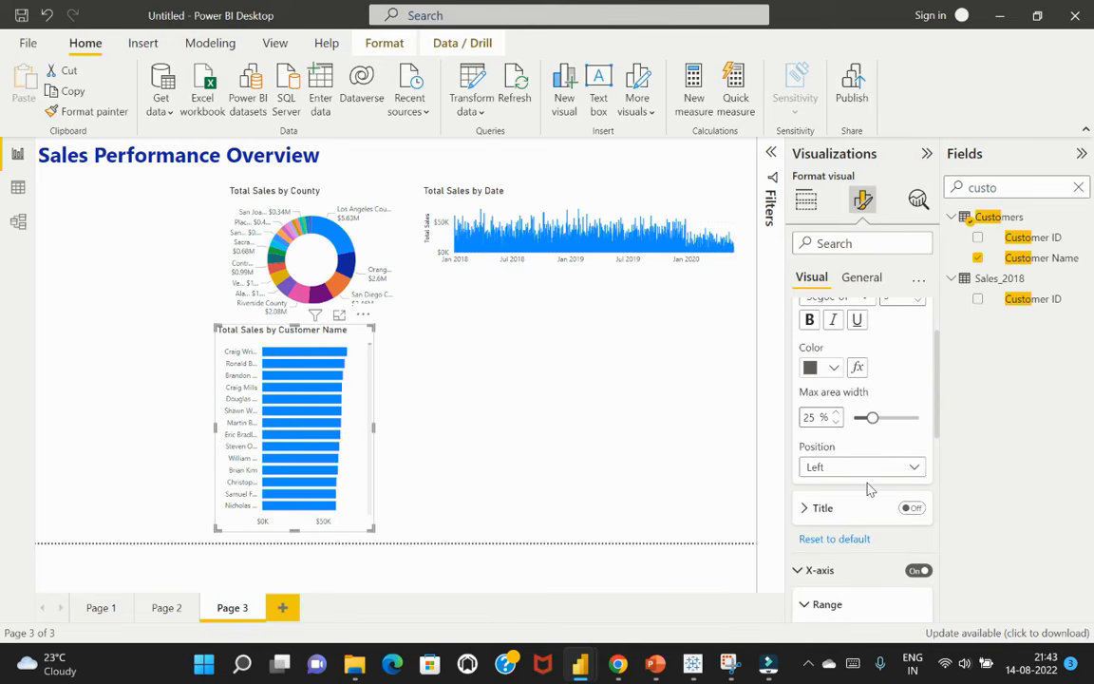
pyautogui.scroll(2, 868, 487)
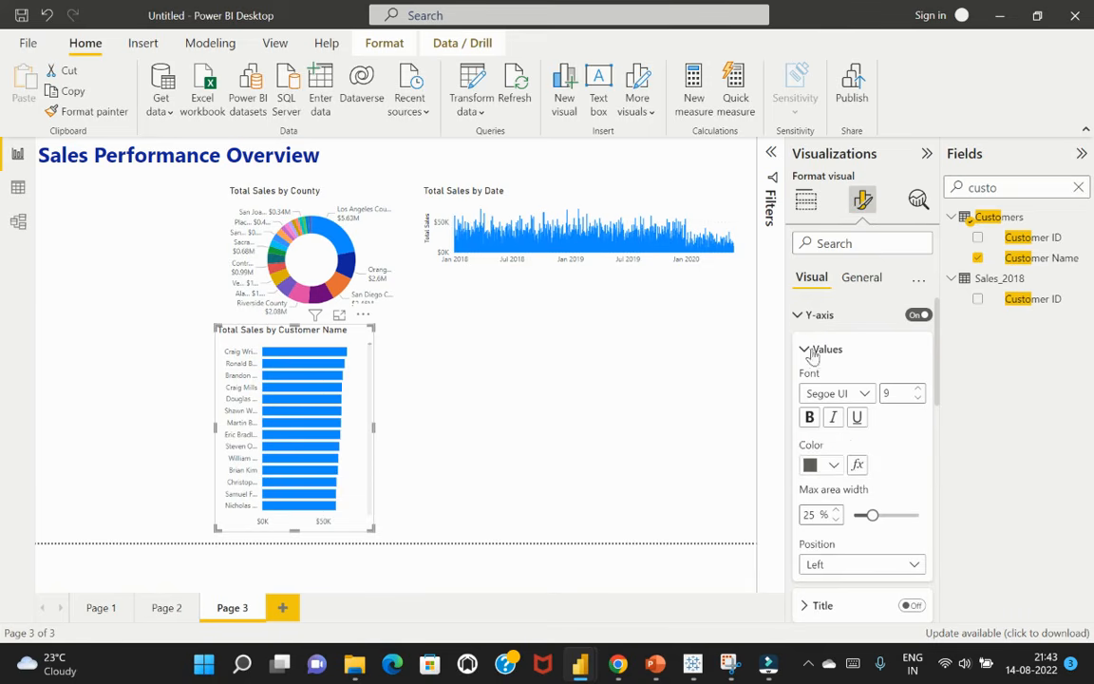
pyautogui.click(799, 318)
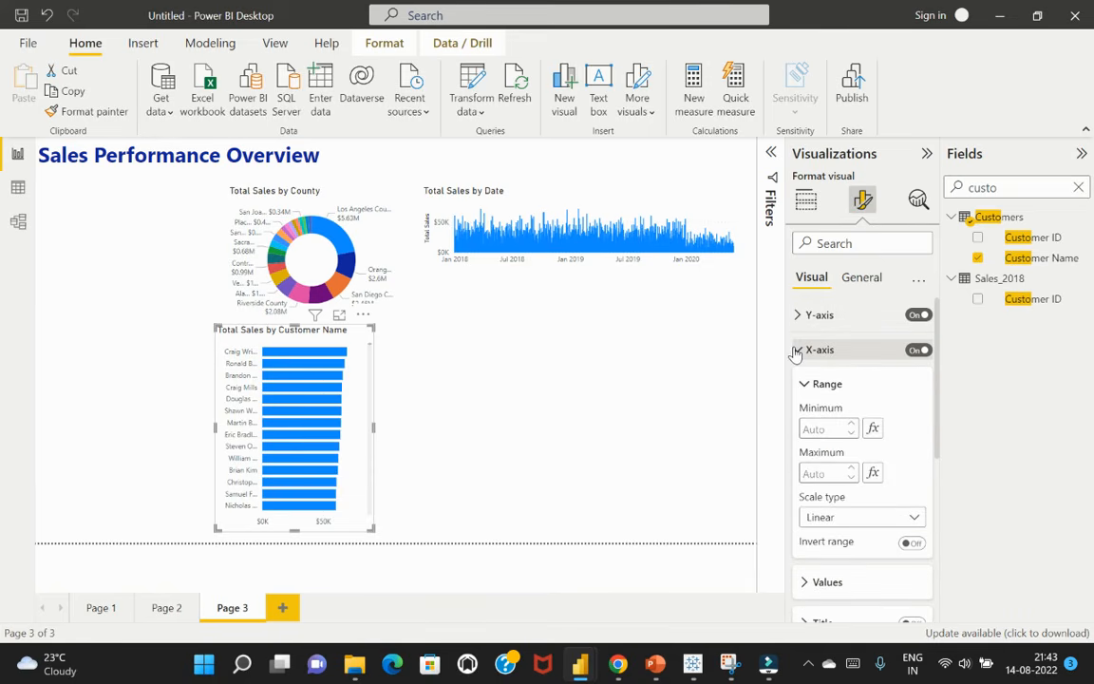
pyautogui.click(797, 352)
# Turn on data labels for the bars of the Total Sales by Customer Name chart
pyautogui.scroll(-1, 841, 532)
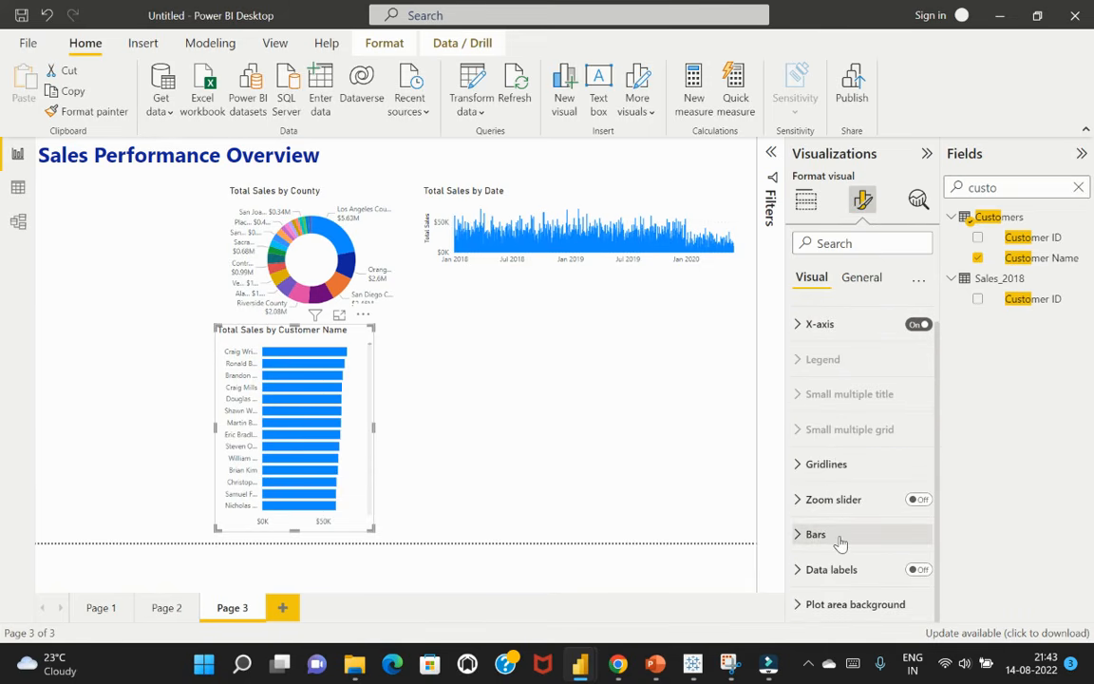
pyautogui.click(798, 570)
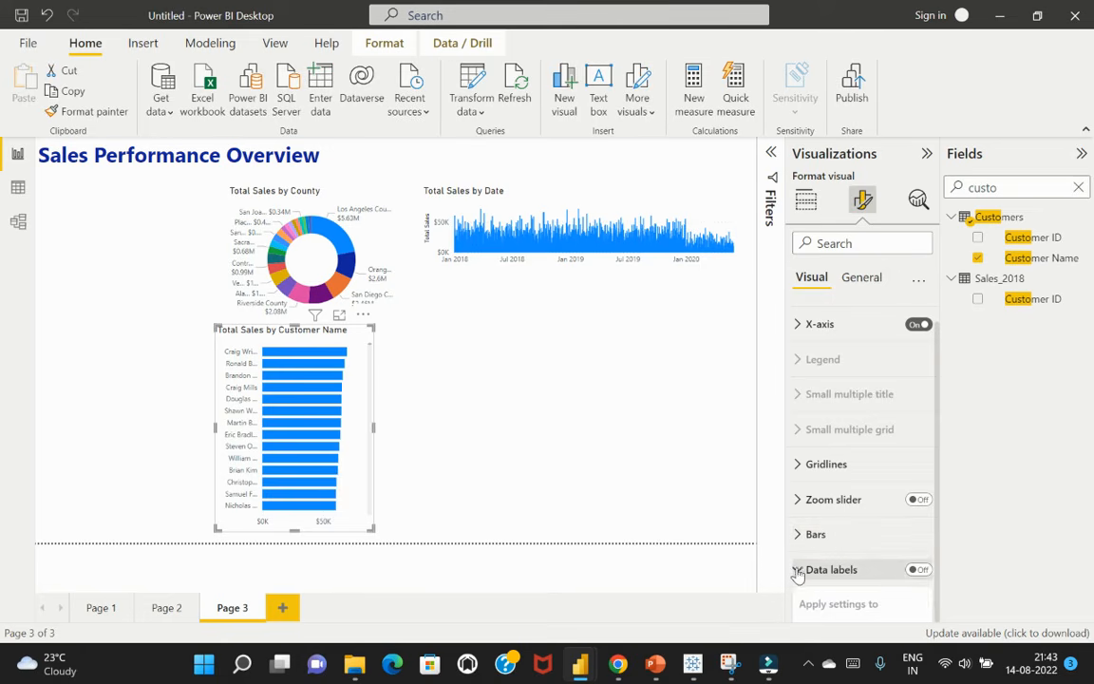
pyautogui.scroll(-3, 860, 539)
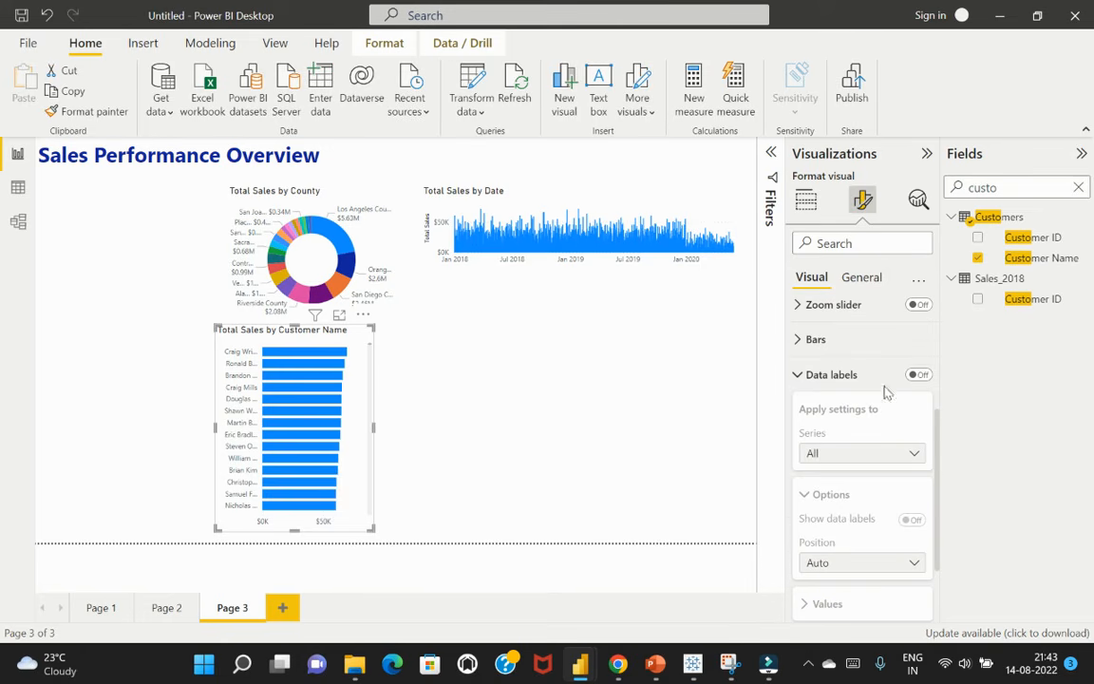
pyautogui.click(922, 376)
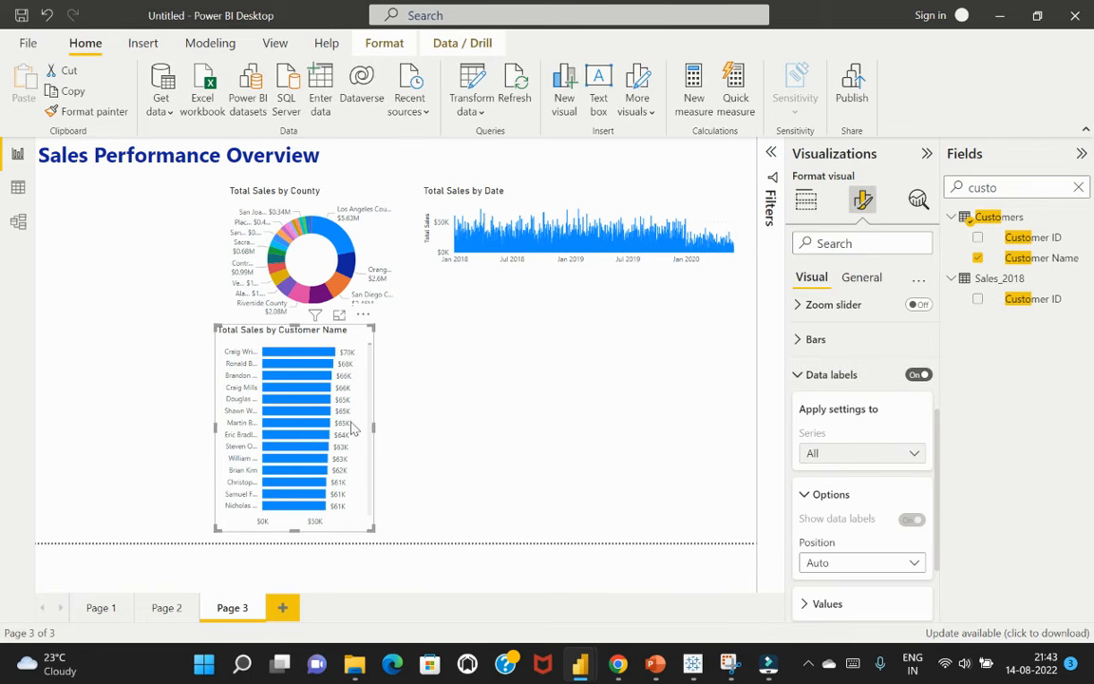
pyautogui.scroll(-2, 880, 436)
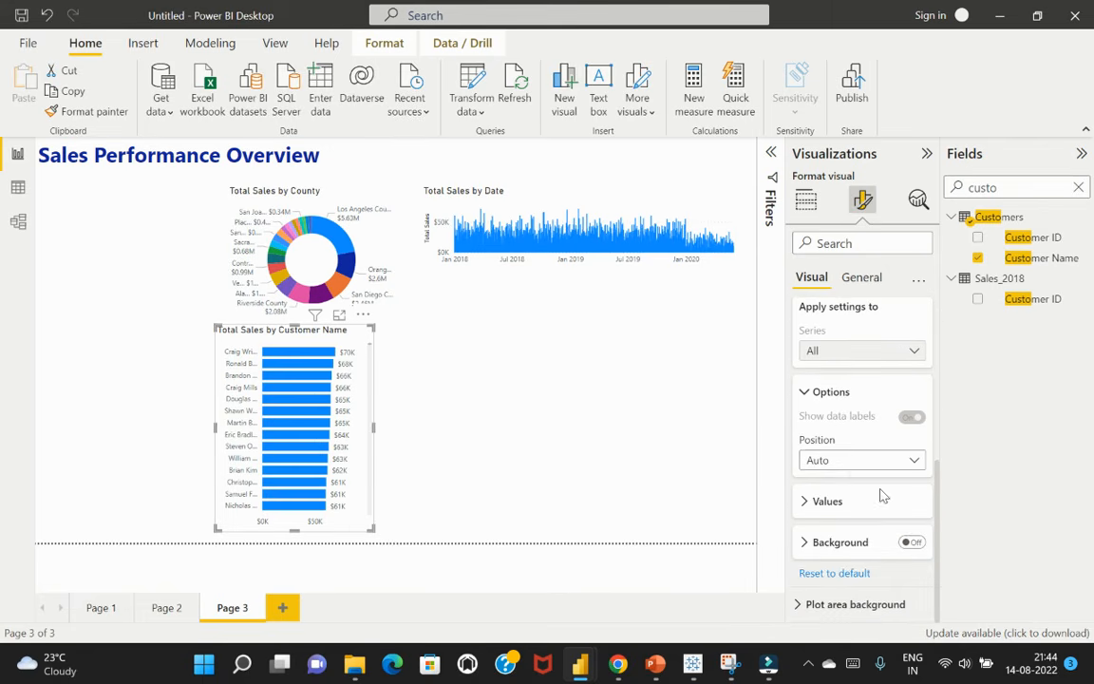
pyautogui.click(481, 420)
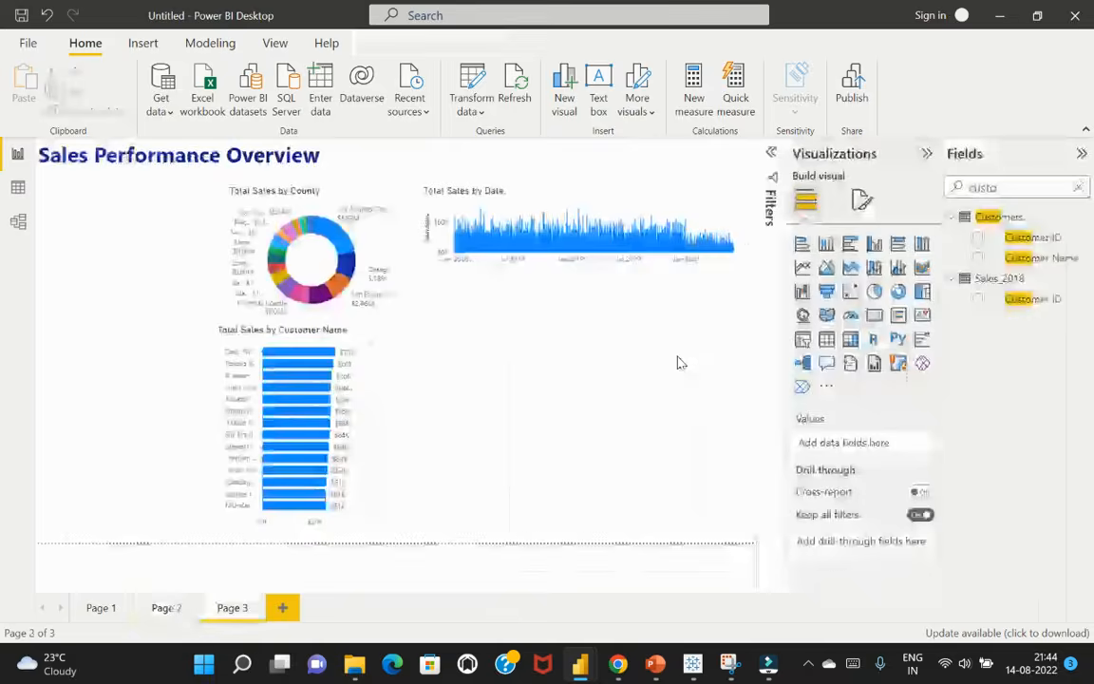
# Duplicate the Total Sales by Customer Name chart and place the copy directly to the right of the original
pyautogui.click(351, 338)
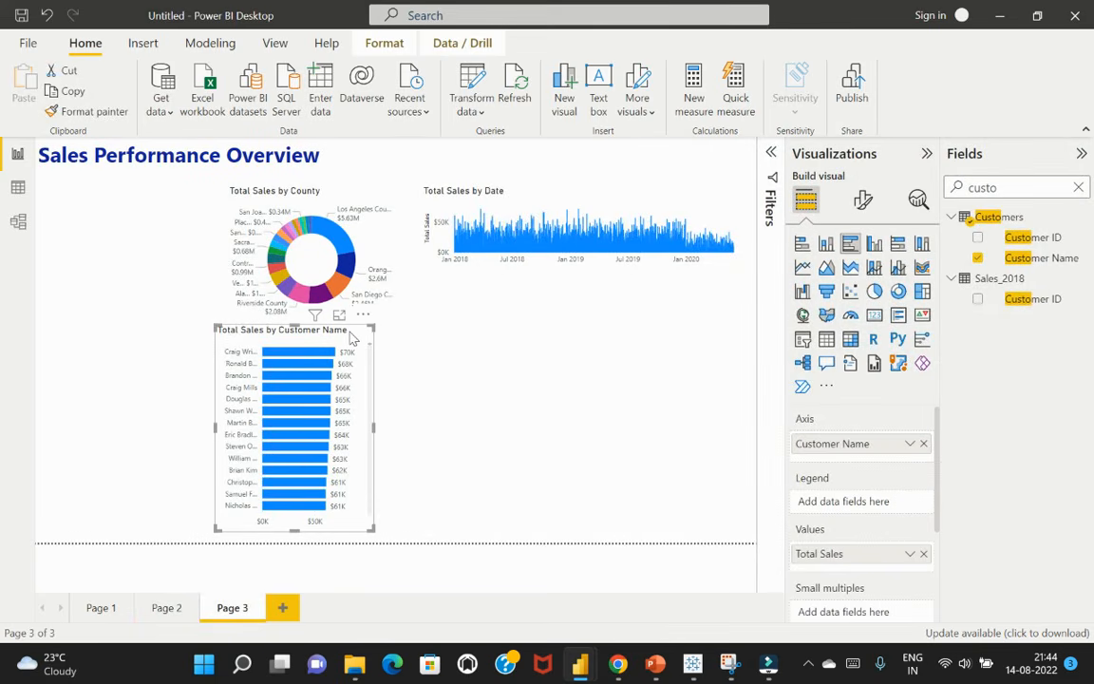
pyautogui.hotkey('ctrl', 'c')
pyautogui.hotkey('ctrl', 'v')
pyautogui.moveTo(352, 338); pyautogui.dragTo(522, 333)
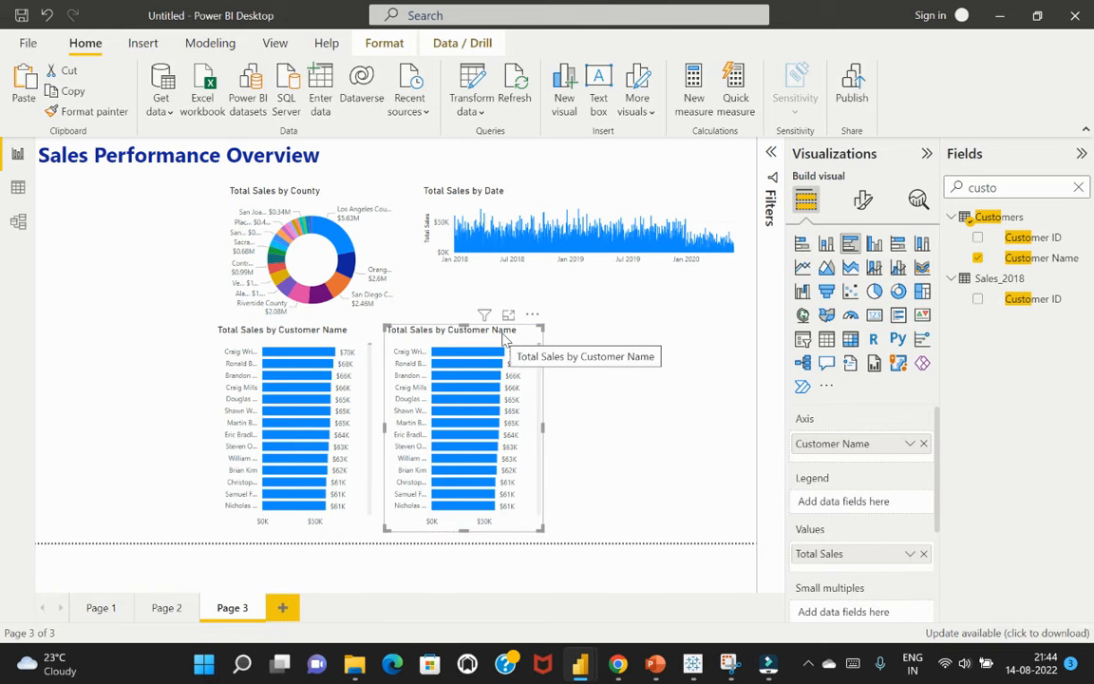
# Replace Customer Name with Product Name from the Products table as the axis of the copied bar chart
pyautogui.moveTo(1019, 186); pyautogui.dragTo(965, 186)
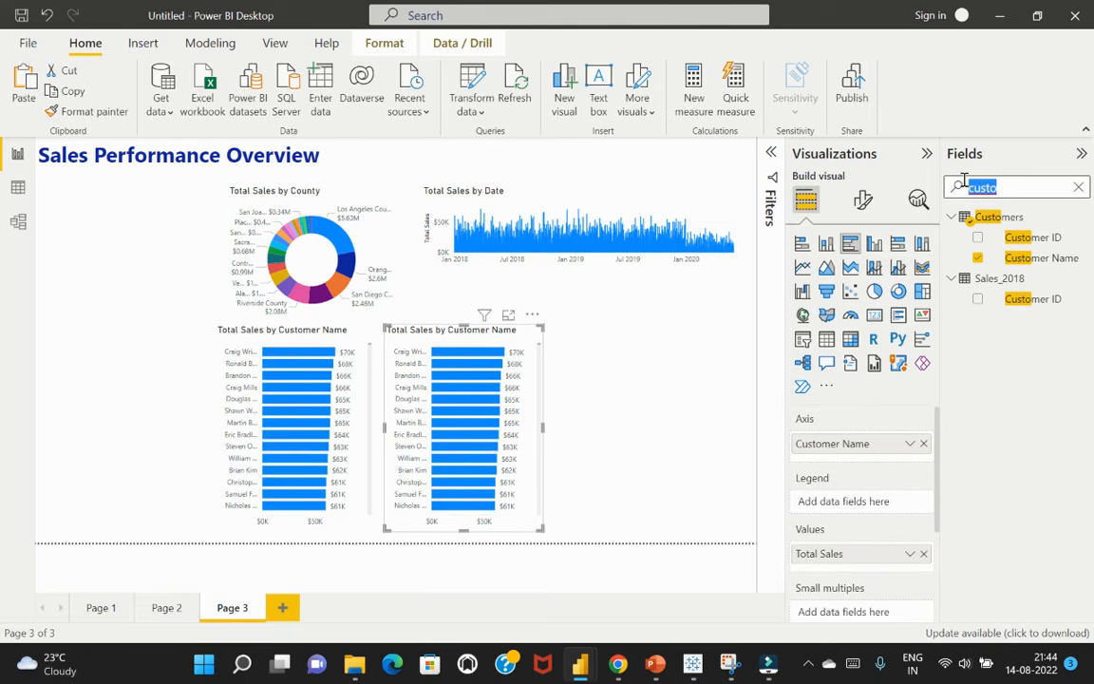
pyautogui.write('produc')
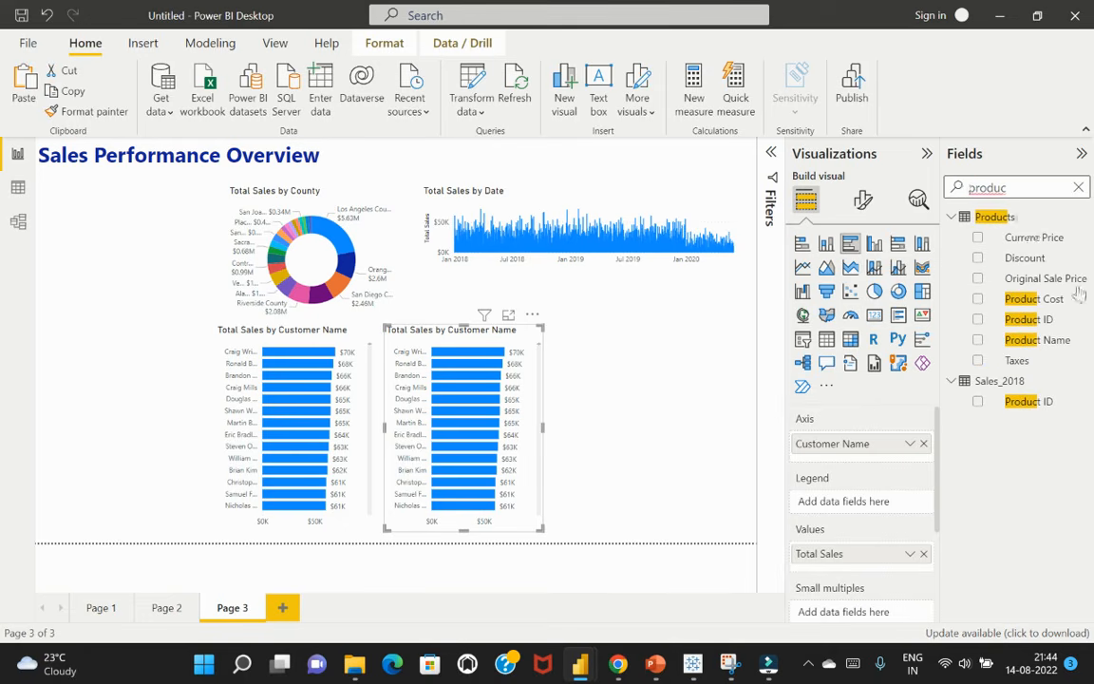
pyautogui.click(924, 444)
pyautogui.moveTo(1049, 351); pyautogui.dragTo(897, 450)
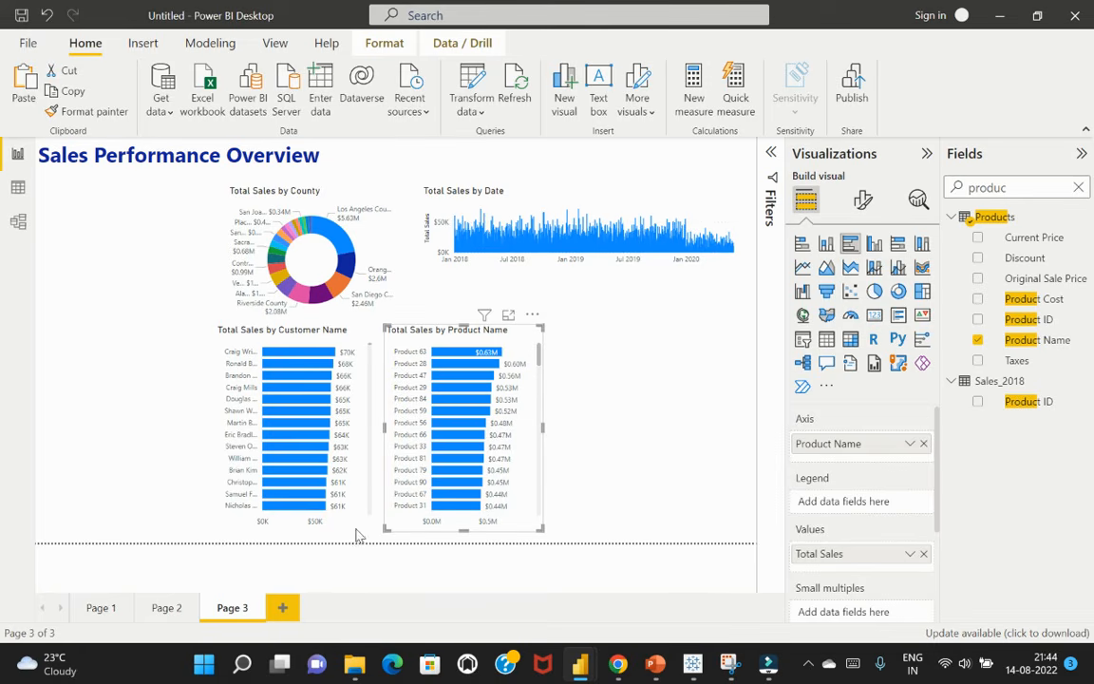
pyautogui.click(681, 435)
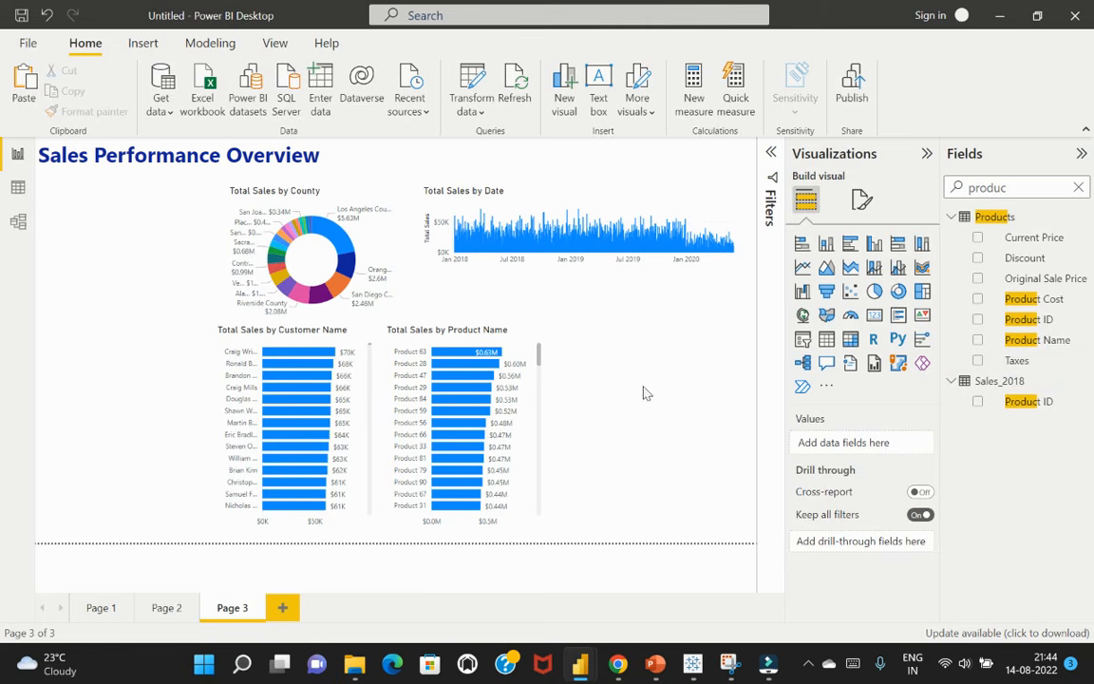
# Add a map visual to the right of the product chart and stretch it to match the bar charts' height
pyautogui.moveTo(1021, 188); pyautogui.dragTo(924, 184)
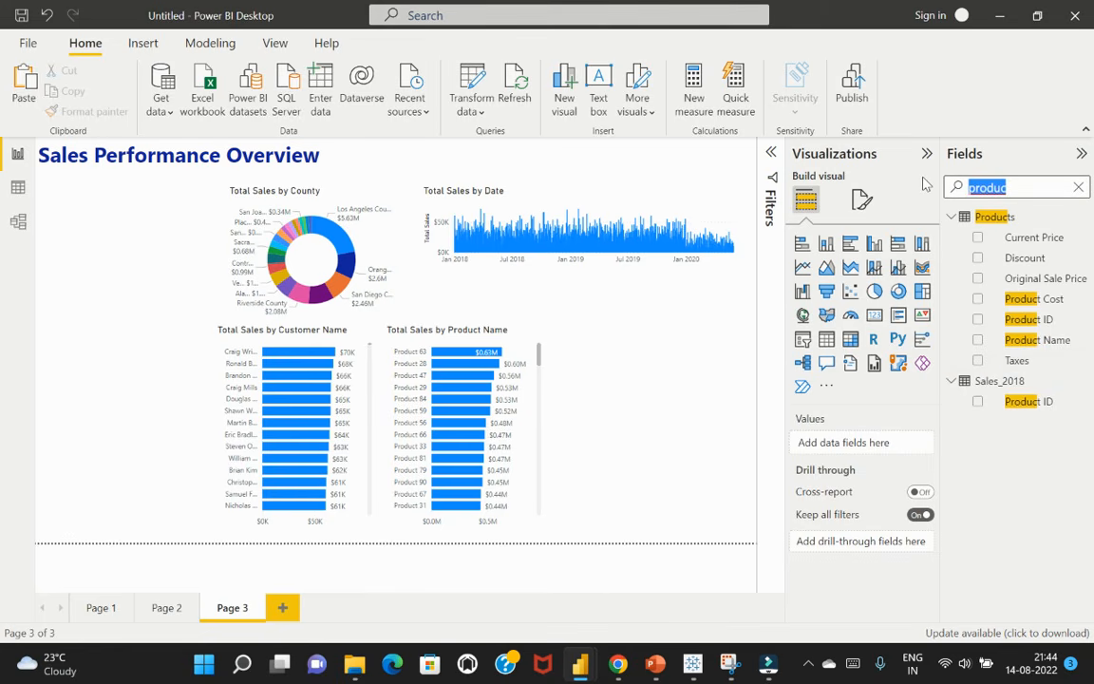
pyautogui.click(802, 320)
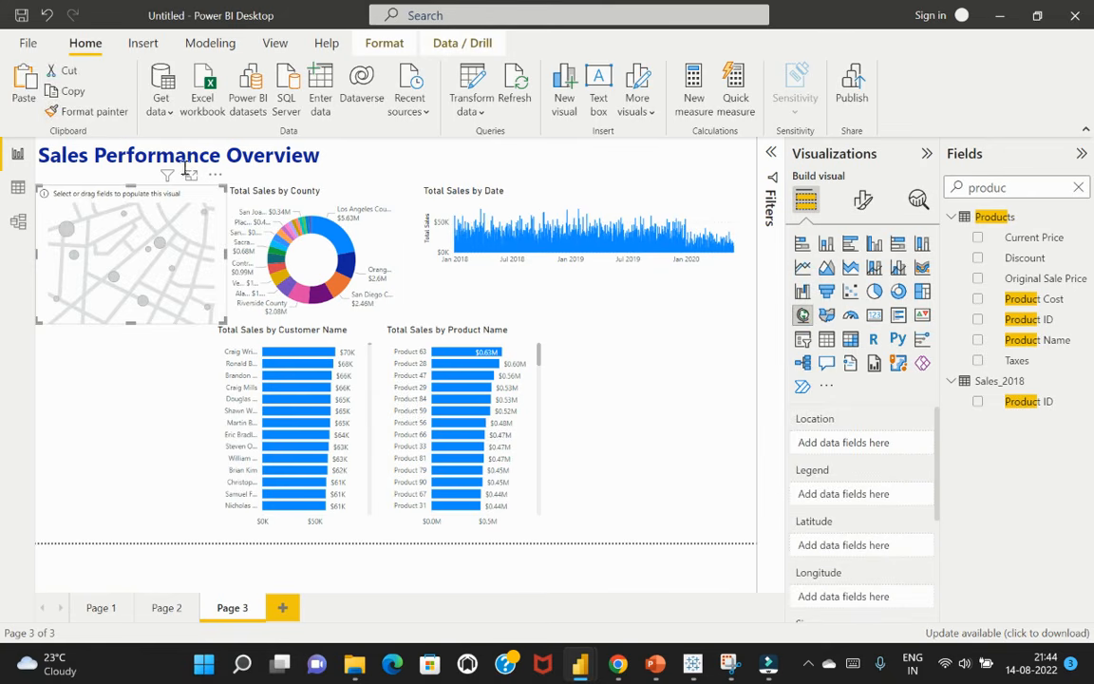
pyautogui.moveTo(218, 184); pyautogui.dragTo(731, 325)
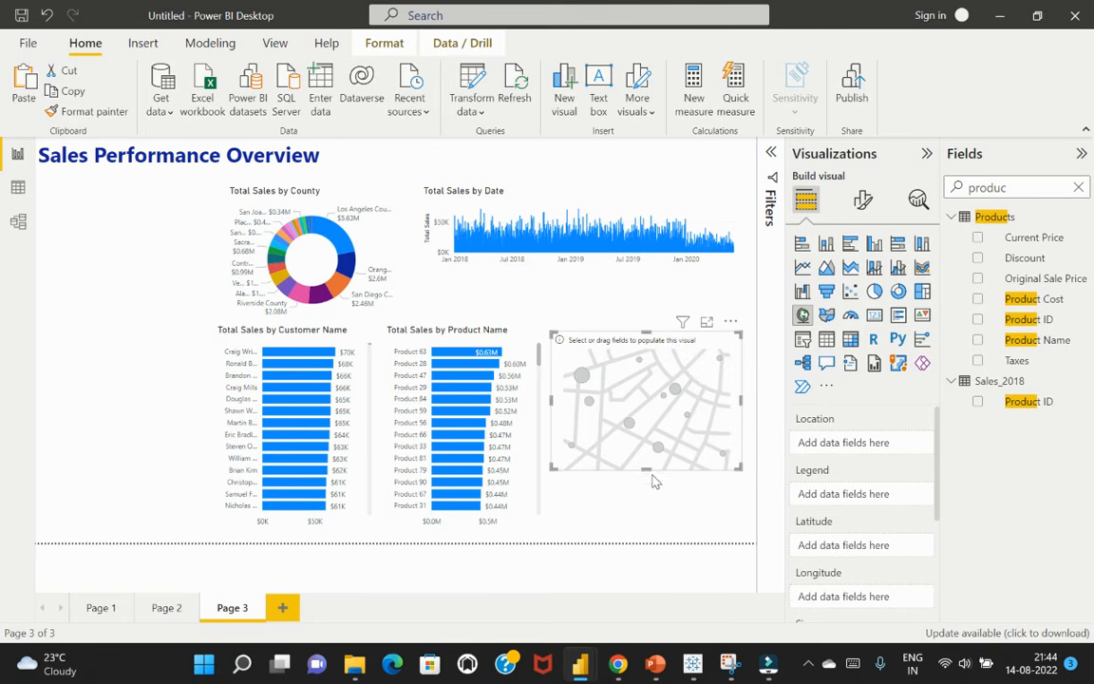
pyautogui.moveTo(648, 467); pyautogui.dragTo(662, 533)
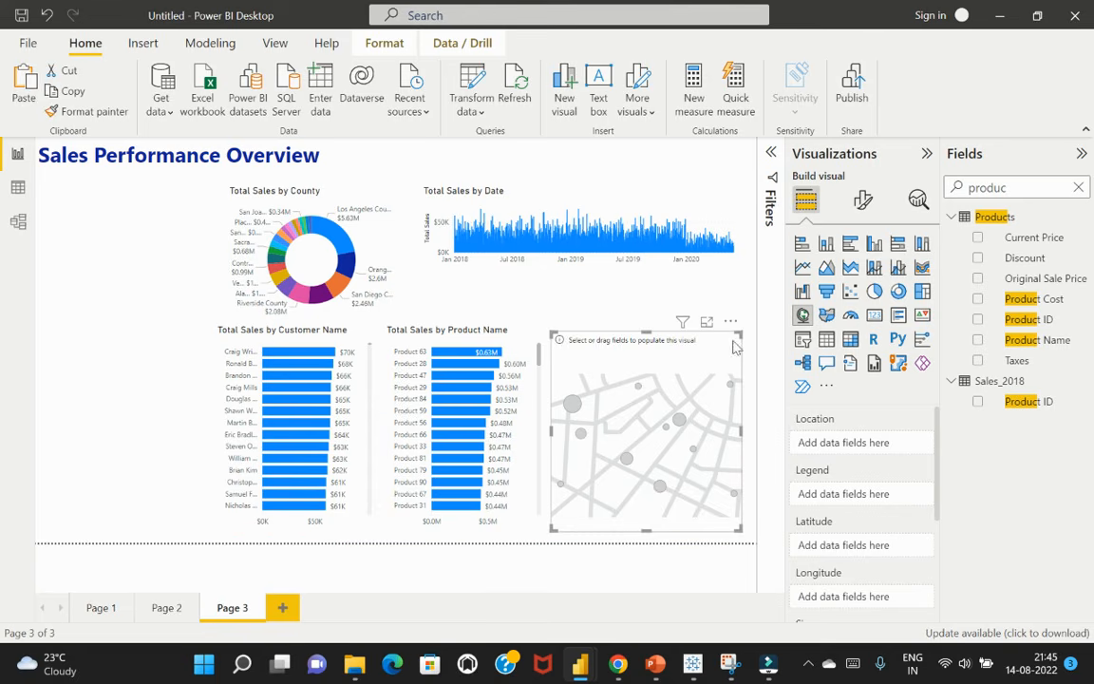
pyautogui.moveTo(647, 340); pyautogui.dragTo(647, 325)
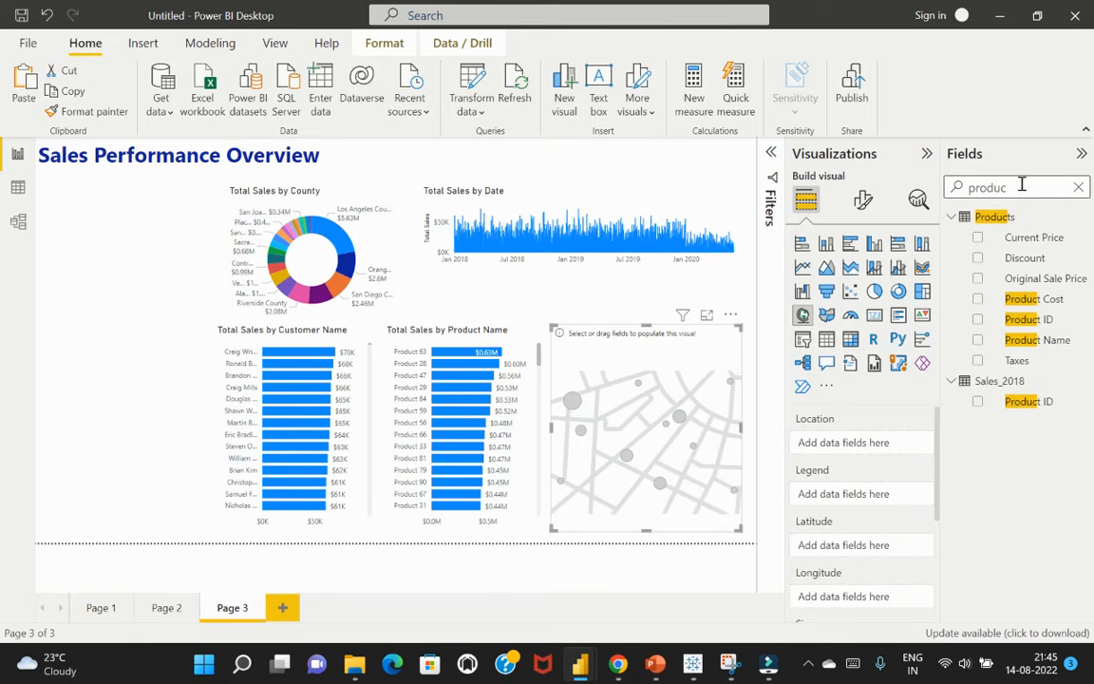
# Add the Total Profits measure to the map visual
pyautogui.moveTo(1022, 186); pyautogui.dragTo(967, 186)
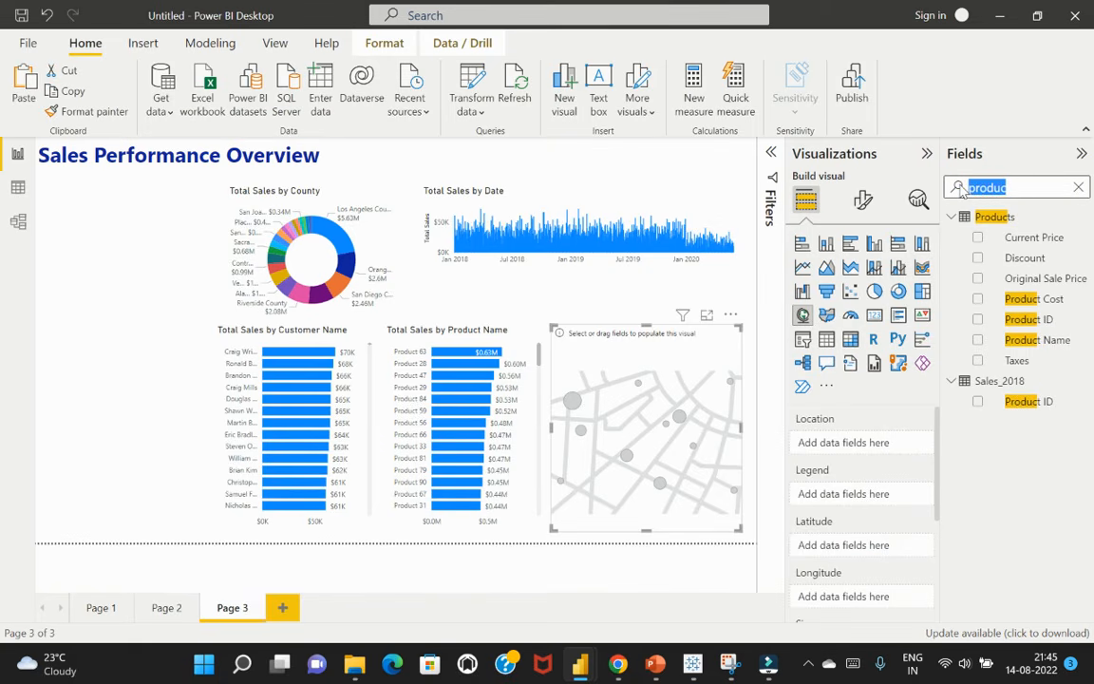
pyautogui.write('total')
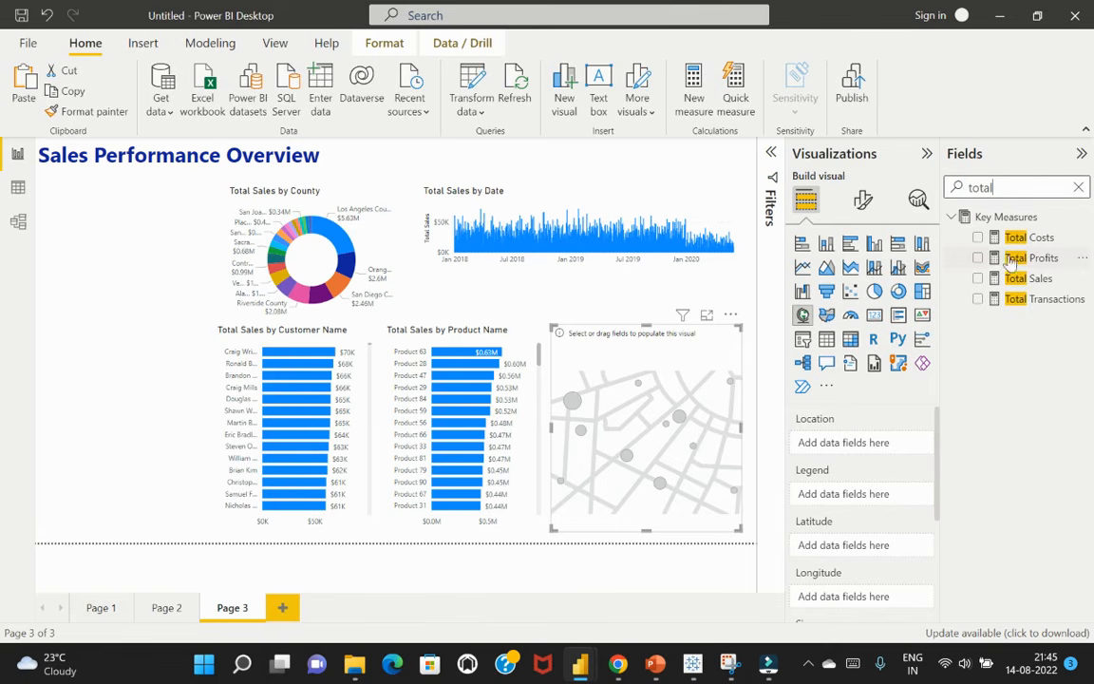
pyautogui.click(978, 258)
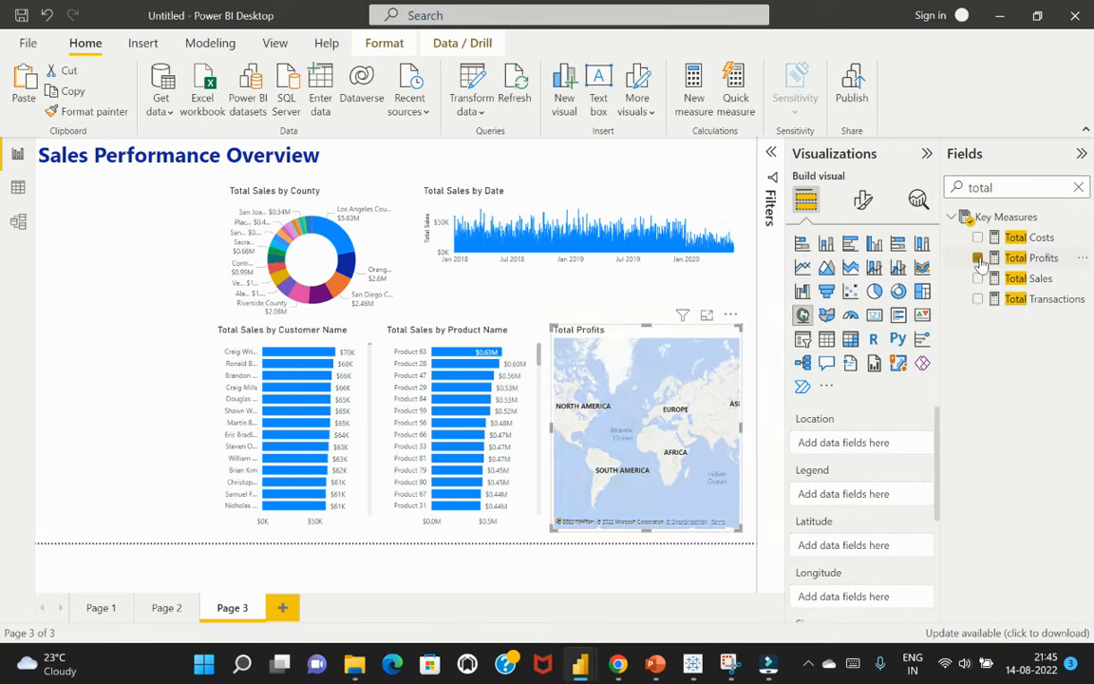
# Assign the Latitude and Longitude fields from the Locations table to the map's matching coordinate fields
pyautogui.moveTo(1005, 190); pyautogui.dragTo(958, 188)
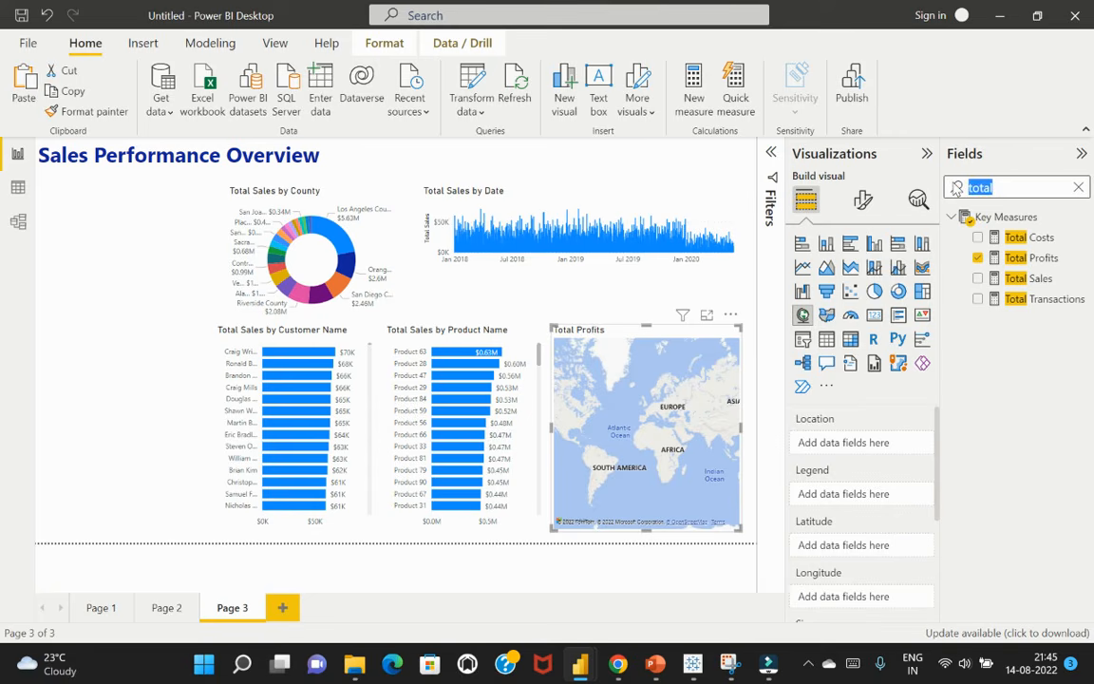
pyautogui.write('locatio')
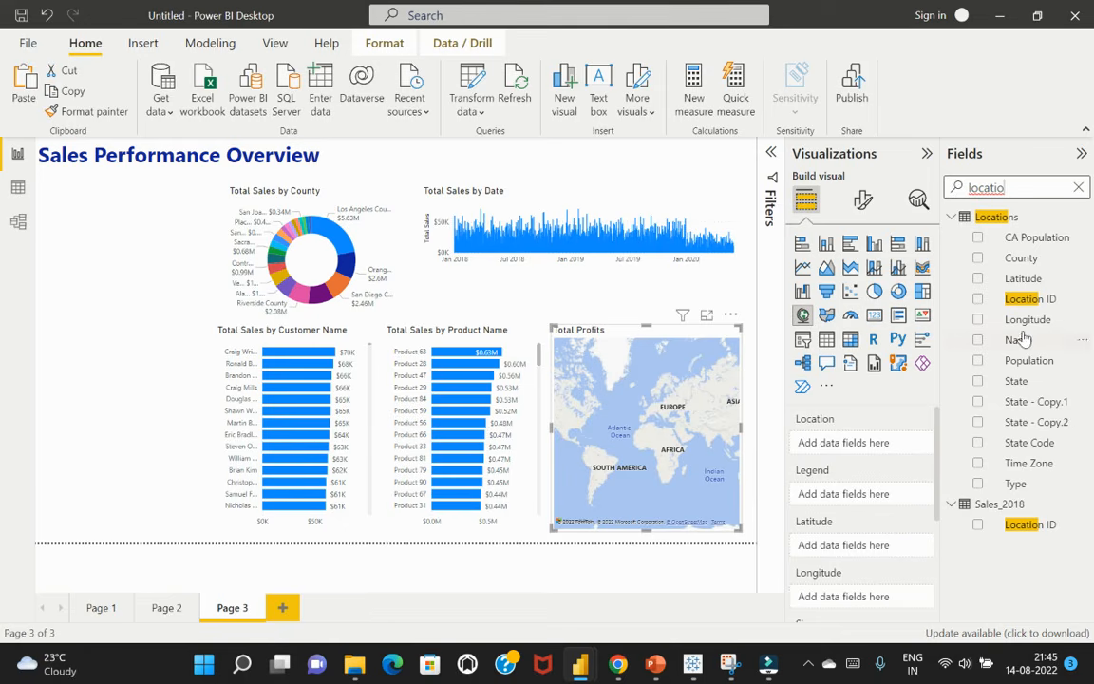
pyautogui.scroll(-1, 865, 483)
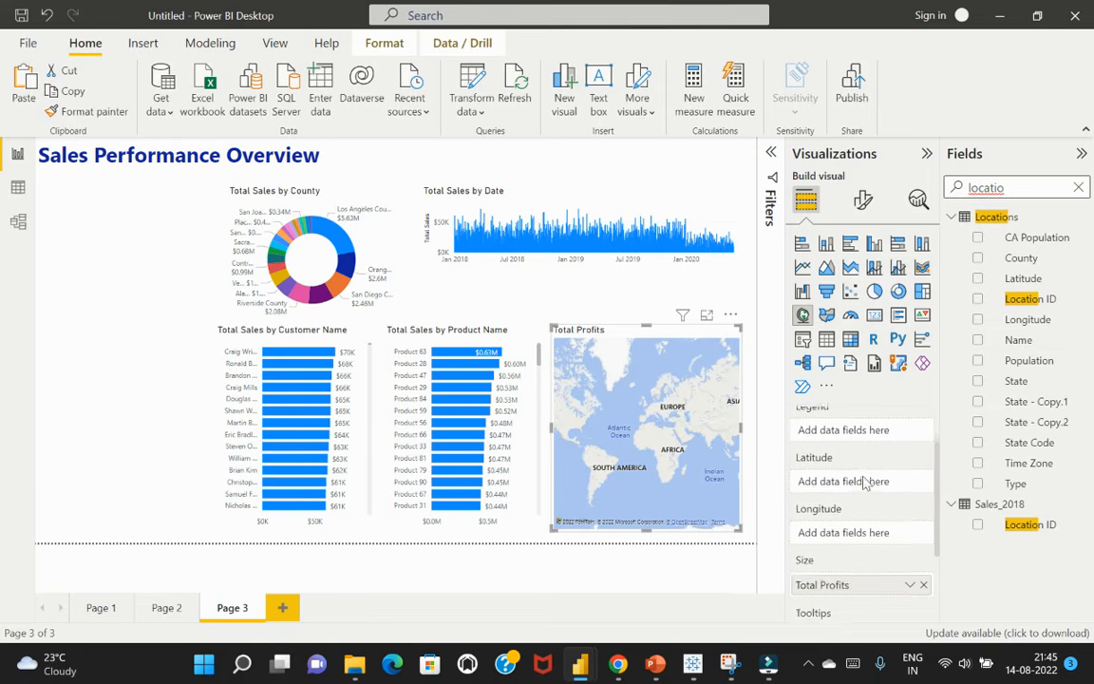
pyautogui.moveTo(1023, 278); pyautogui.dragTo(872, 484)
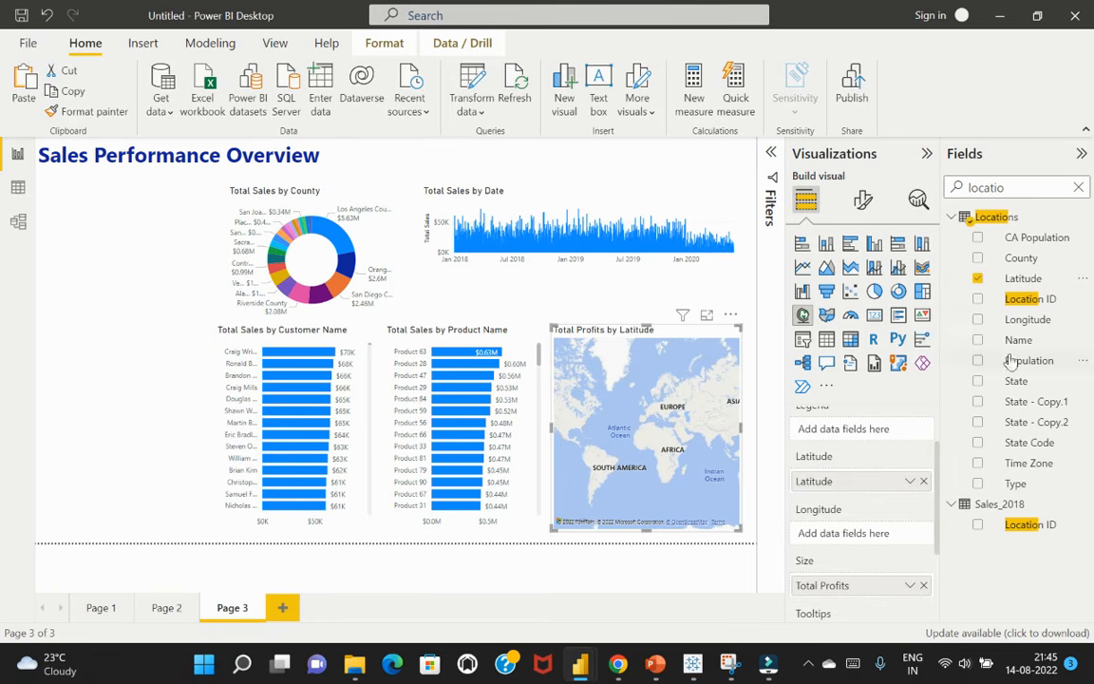
pyautogui.moveTo(1030, 326); pyautogui.dragTo(883, 543)
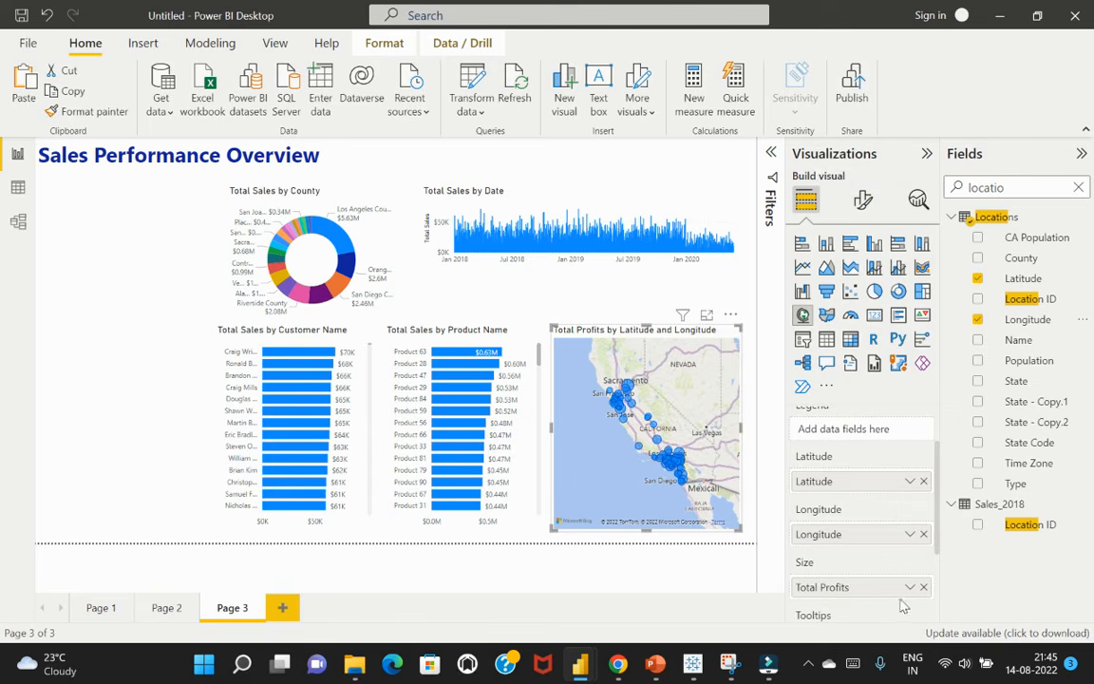
# Set the profit map's bubble size to 2 px
pyautogui.click(863, 202)
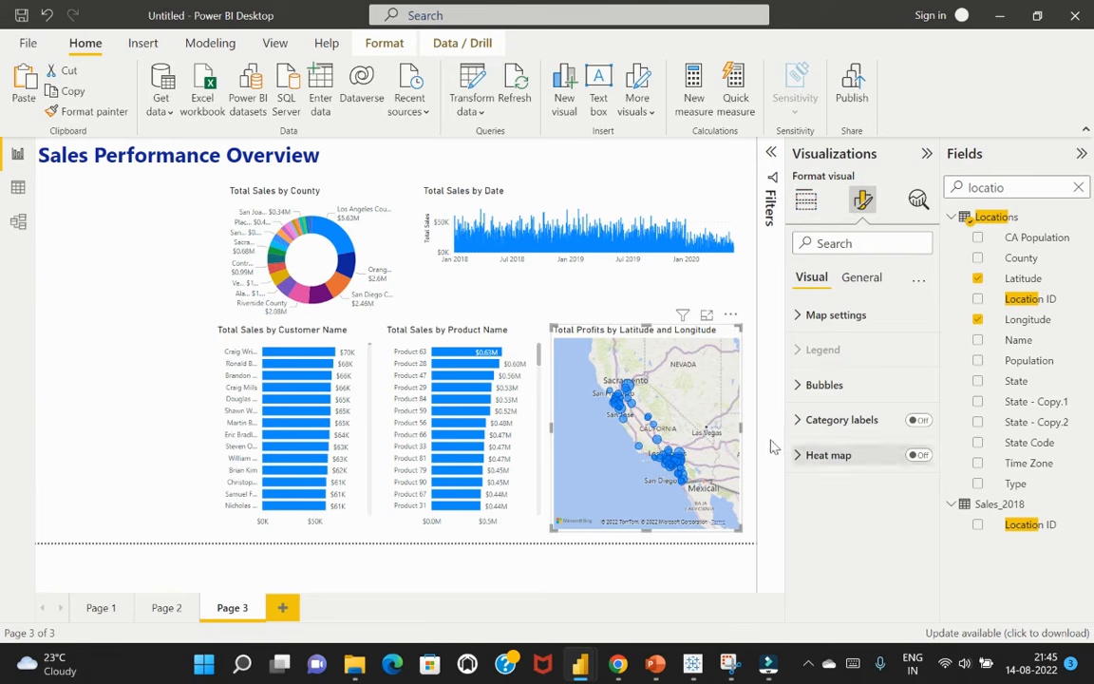
pyautogui.click(799, 384)
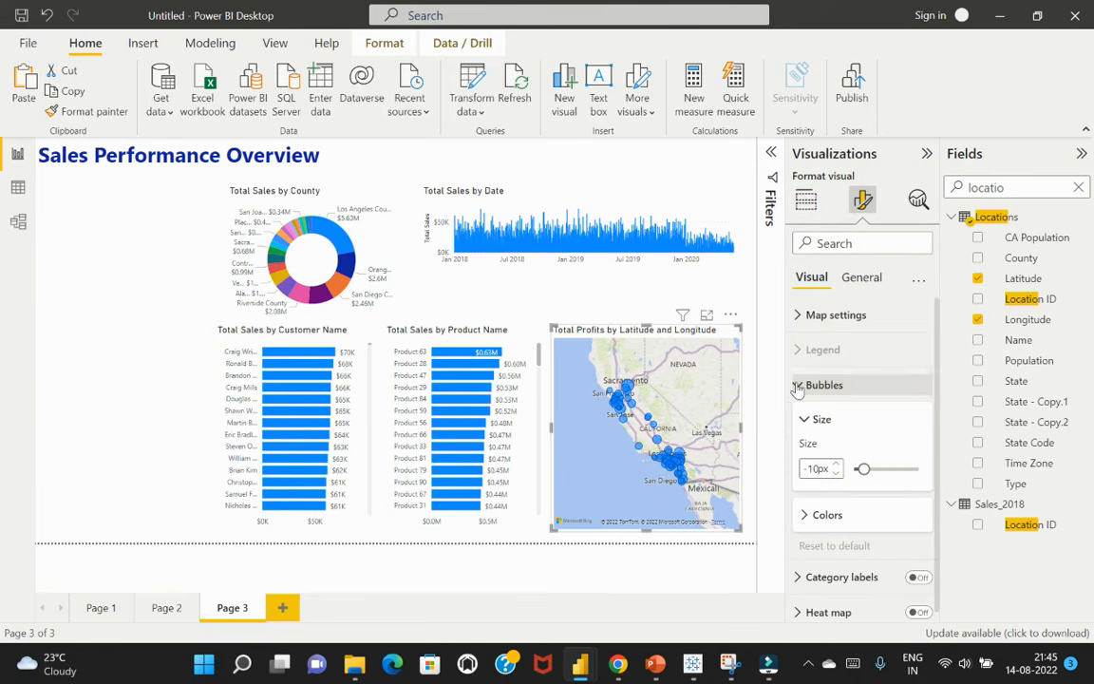
pyautogui.click(865, 470)
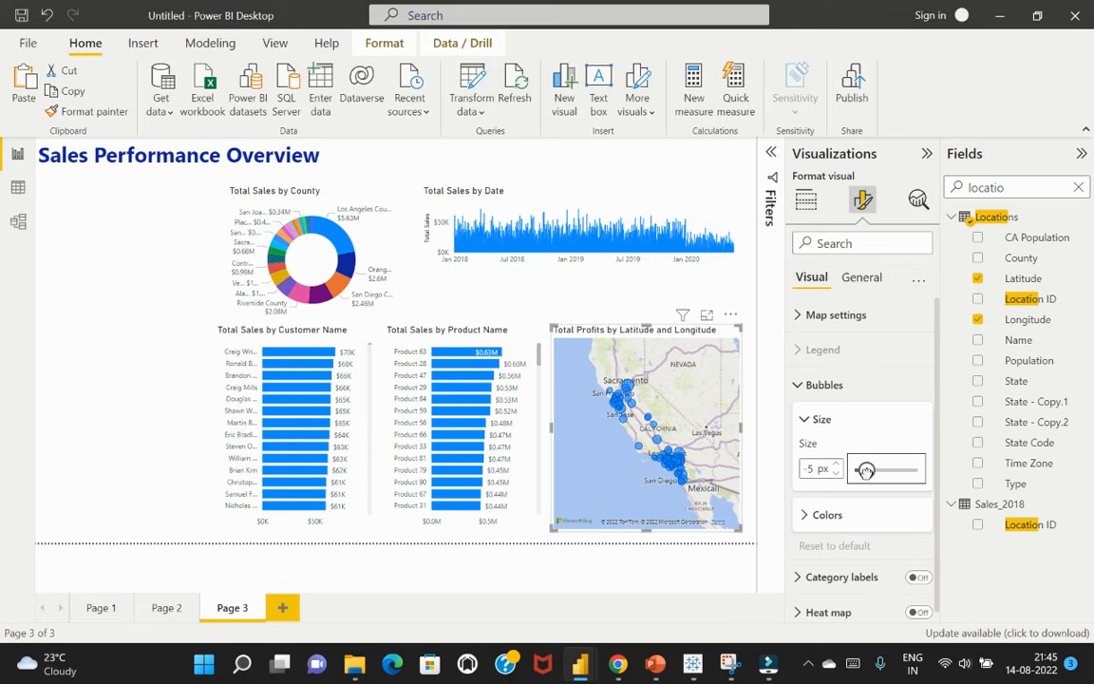
pyautogui.moveTo(866, 471); pyautogui.dragTo(868, 471)
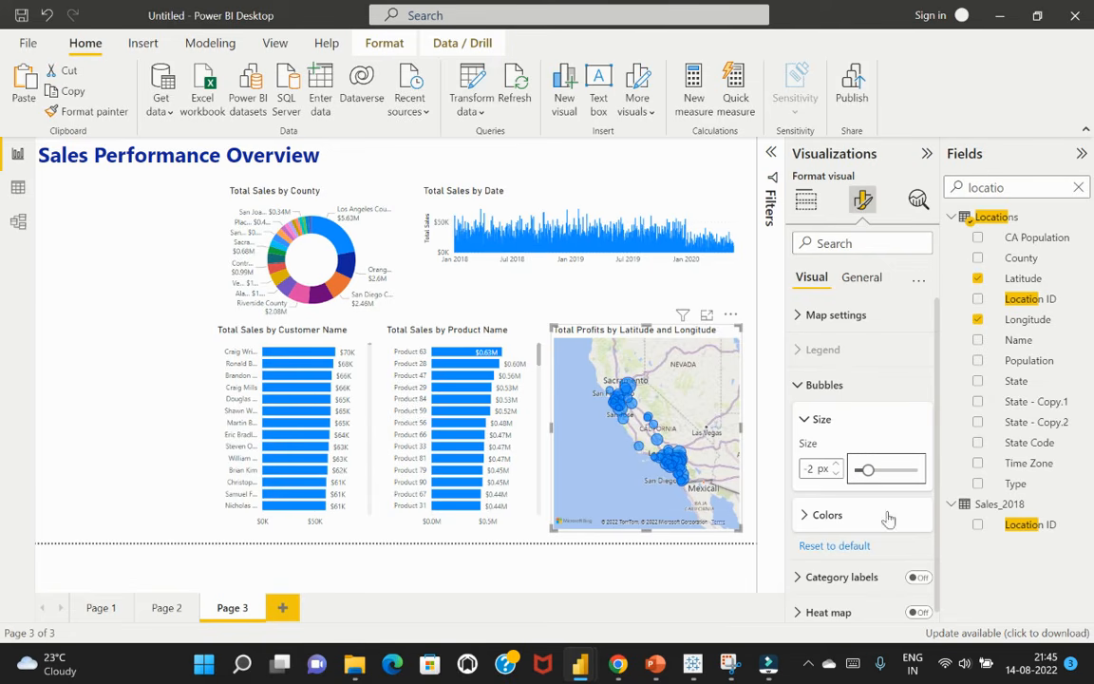
pyautogui.moveTo(868, 470); pyautogui.dragTo(869, 470)
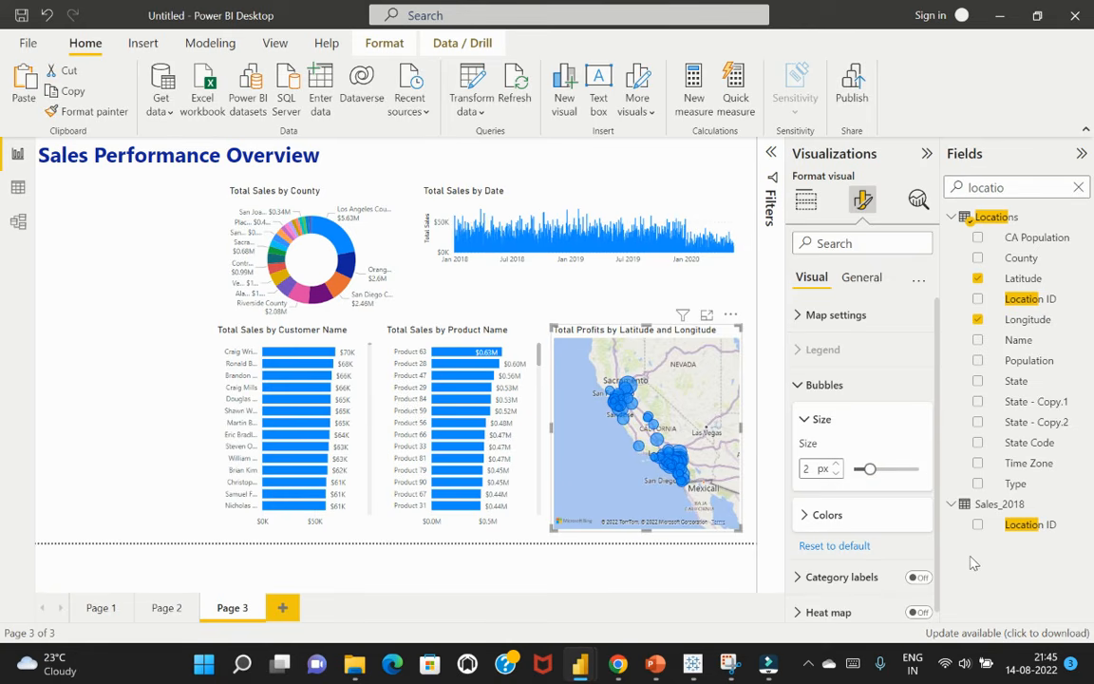
pyautogui.click(574, 297)
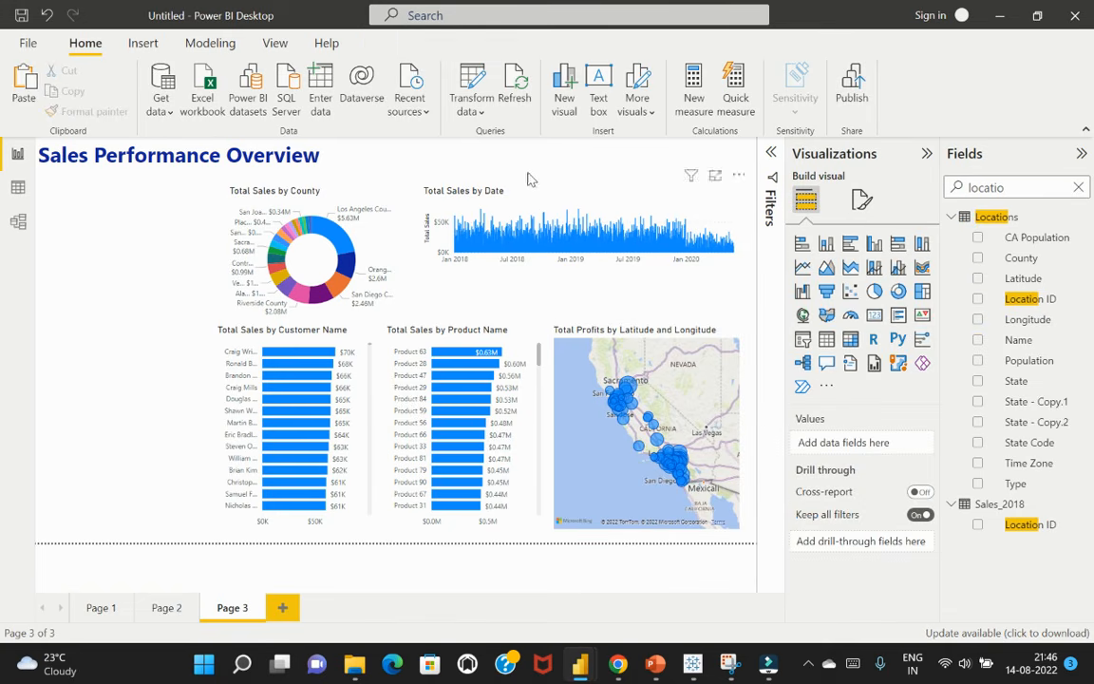
# Stretch the Total Sales by Date chart down to just above the map and shorten the county donut chart to the same bottom edge
pyautogui.click(582, 262)
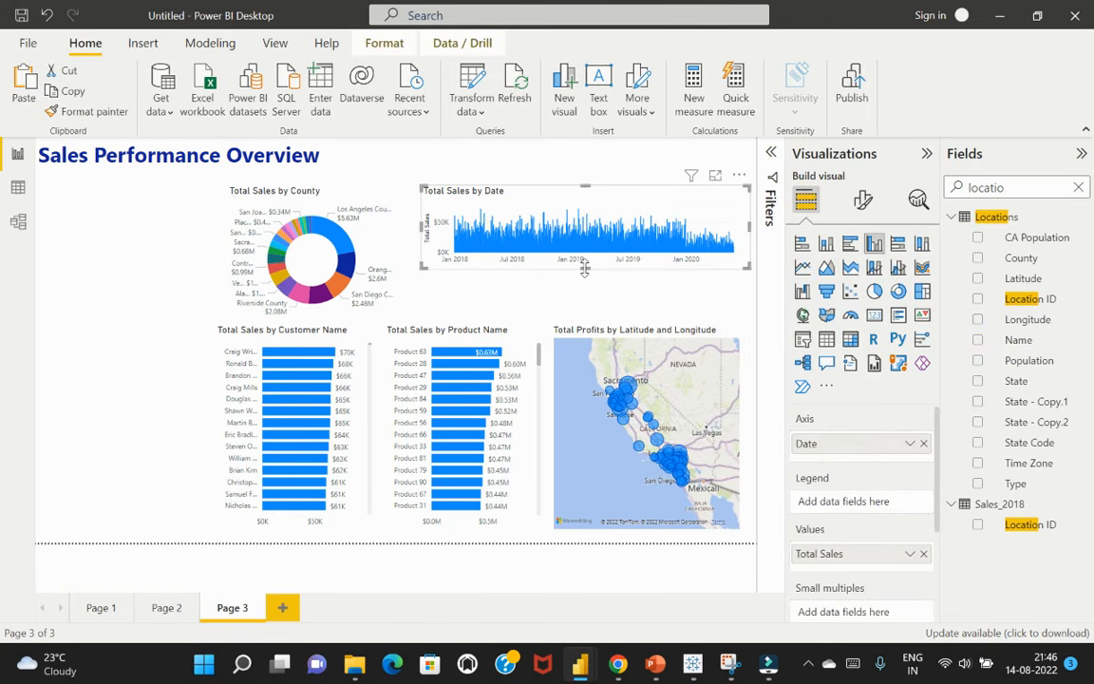
pyautogui.moveTo(584, 268); pyautogui.dragTo(588, 324)
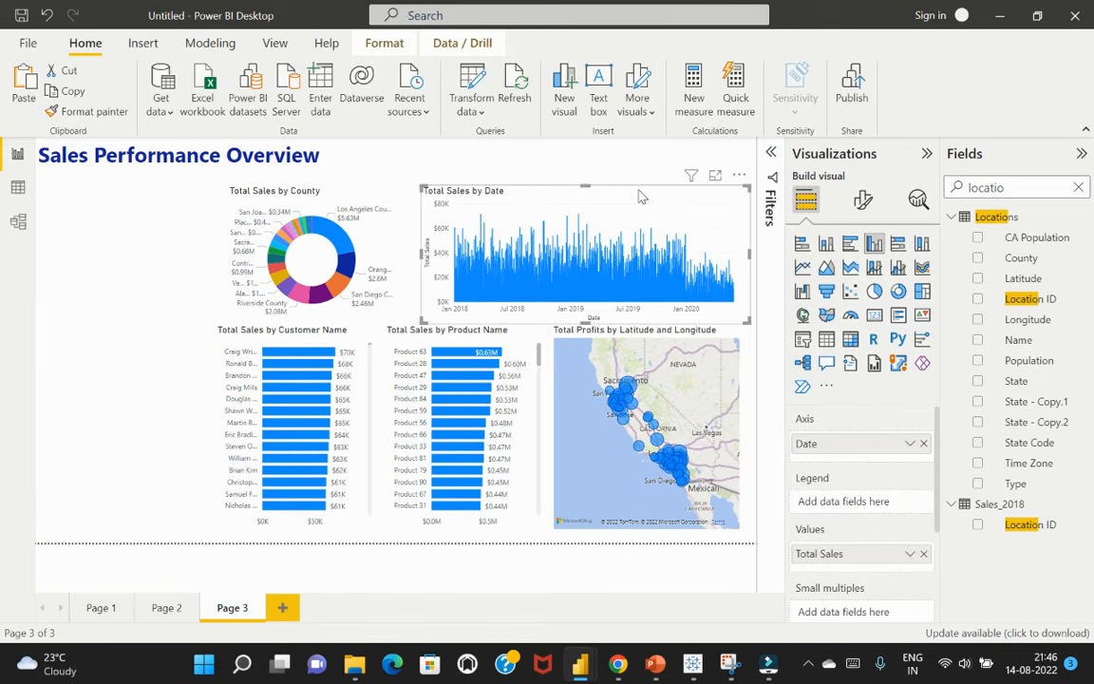
pyautogui.moveTo(586, 320); pyautogui.dragTo(589, 313)
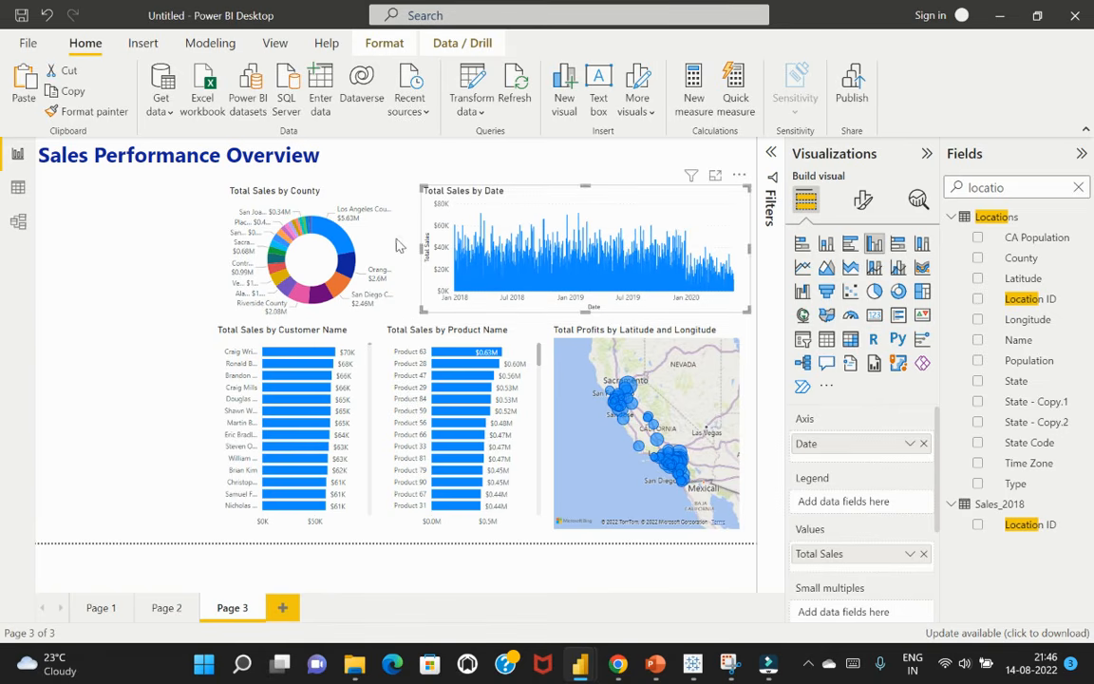
pyautogui.click(361, 228)
pyautogui.moveTo(308, 324); pyautogui.dragTo(311, 313)
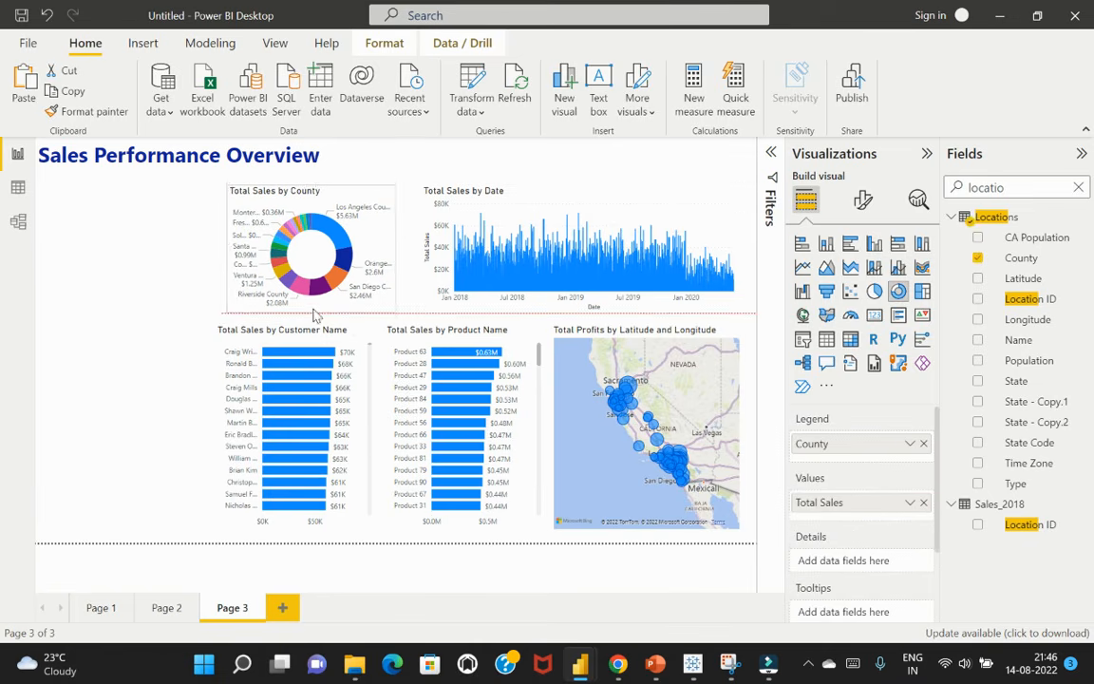
# Turn off the X-axis title of the Total Sales by Date chart
pyautogui.click(624, 204)
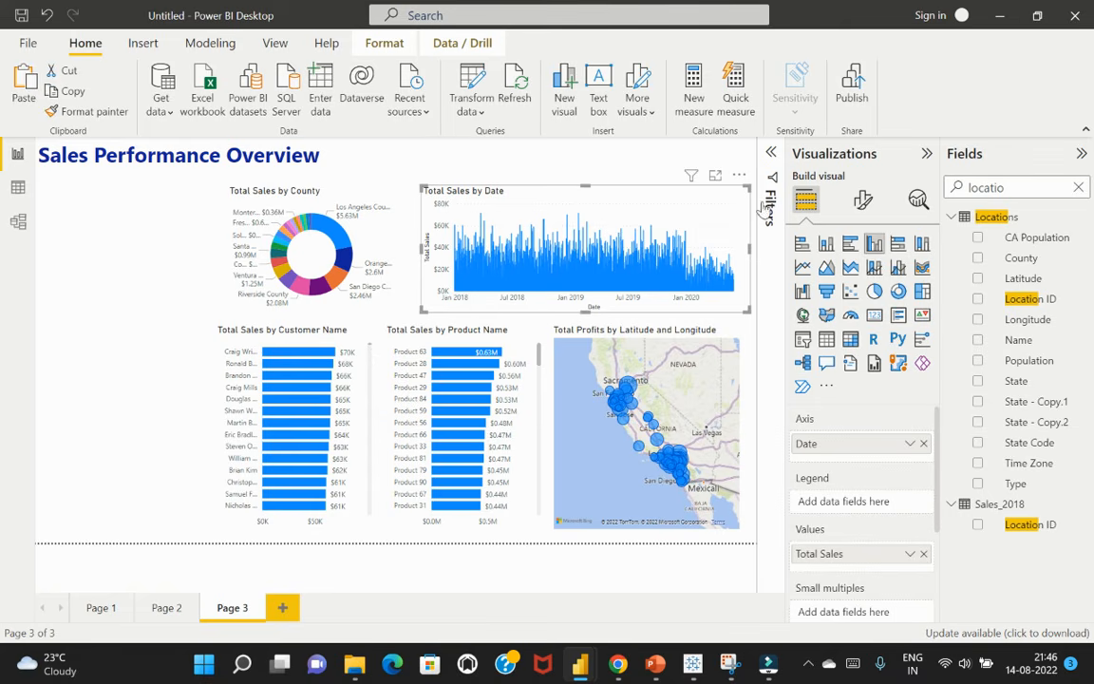
pyautogui.click(860, 203)
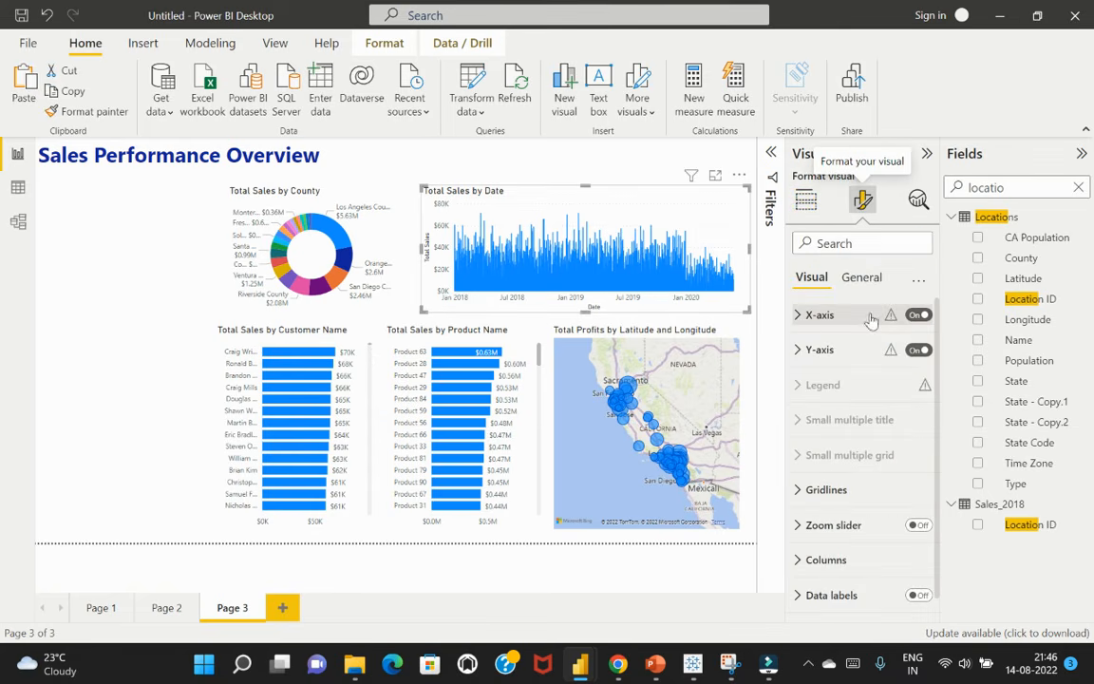
pyautogui.click(794, 316)
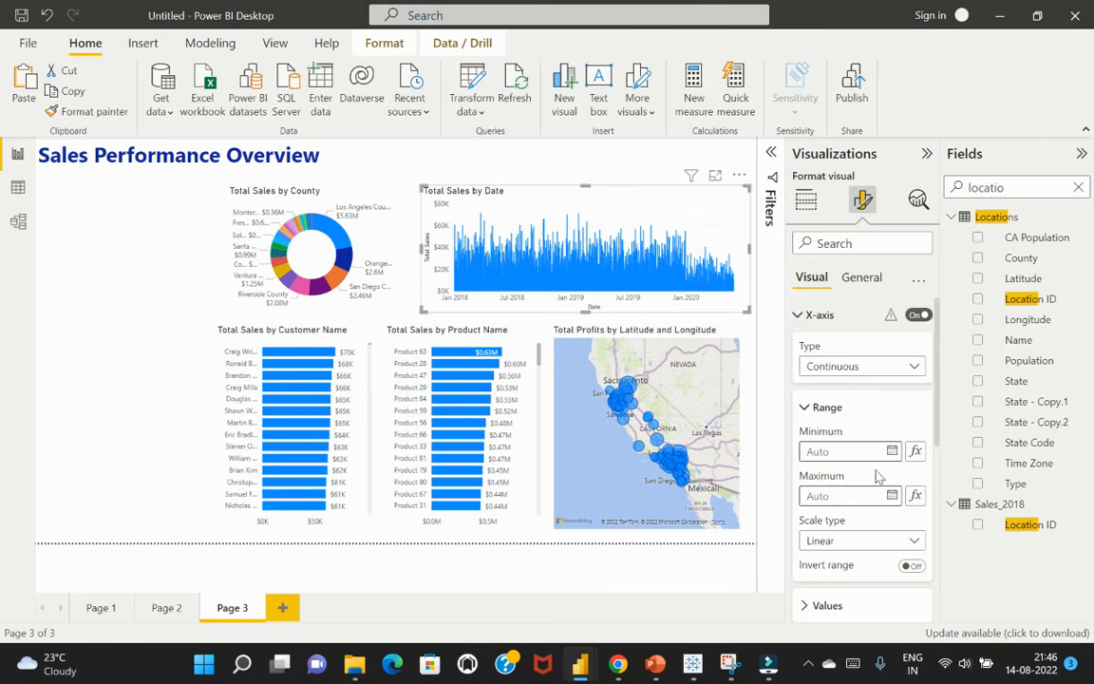
pyautogui.scroll(-3, 879, 475)
pyautogui.click(906, 502)
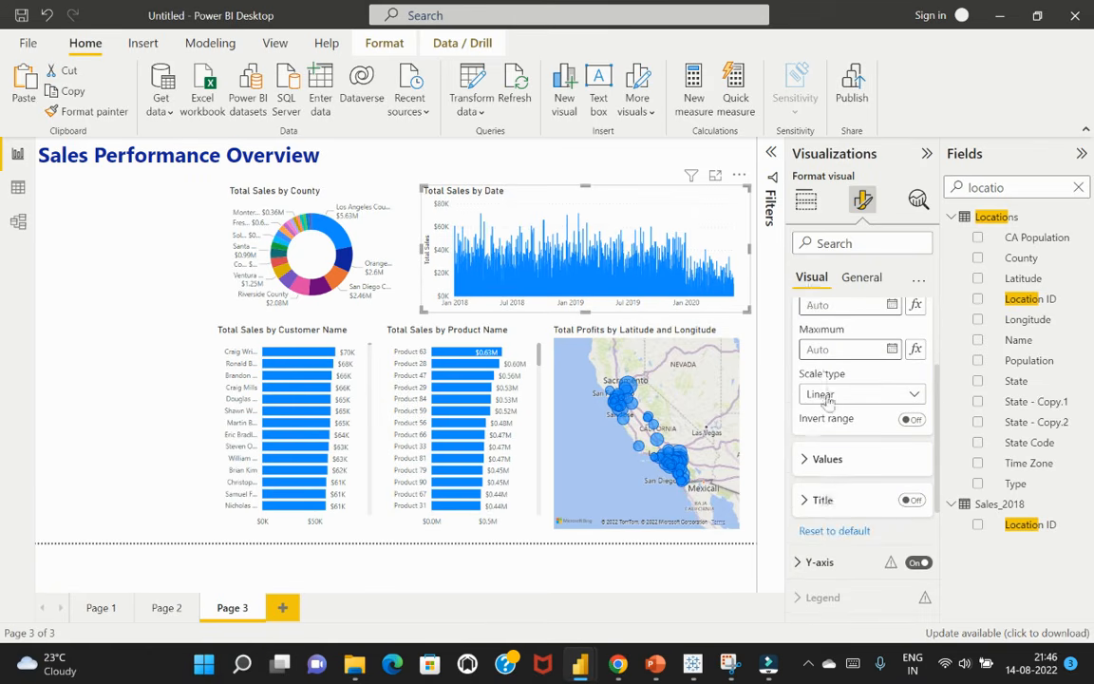
# Turn off the Y-axis title of the Total Sales by Date chart and collapse both axis settings
pyautogui.scroll(-3, 829, 406)
pyautogui.click(817, 323)
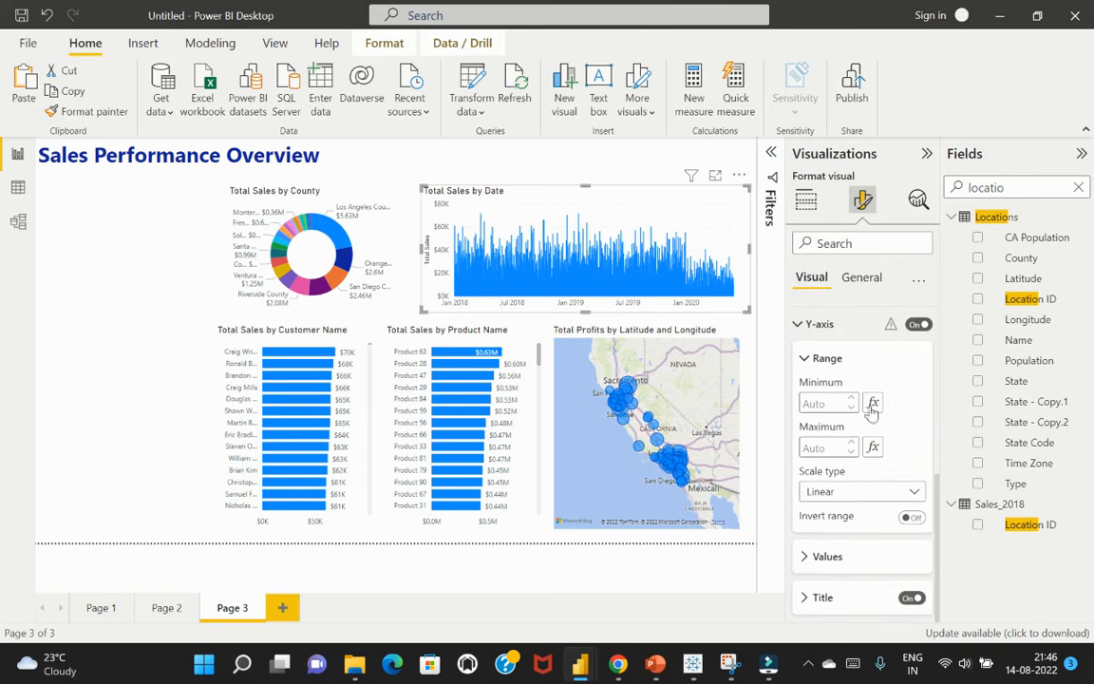
pyautogui.scroll(-3, 874, 466)
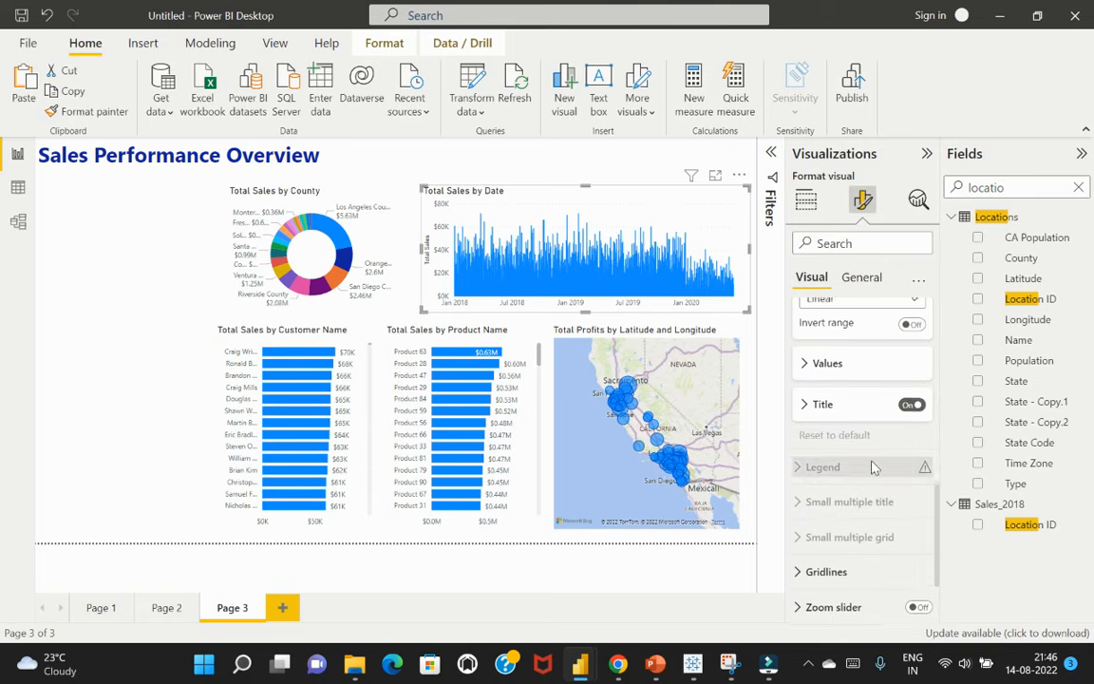
pyautogui.click(908, 404)
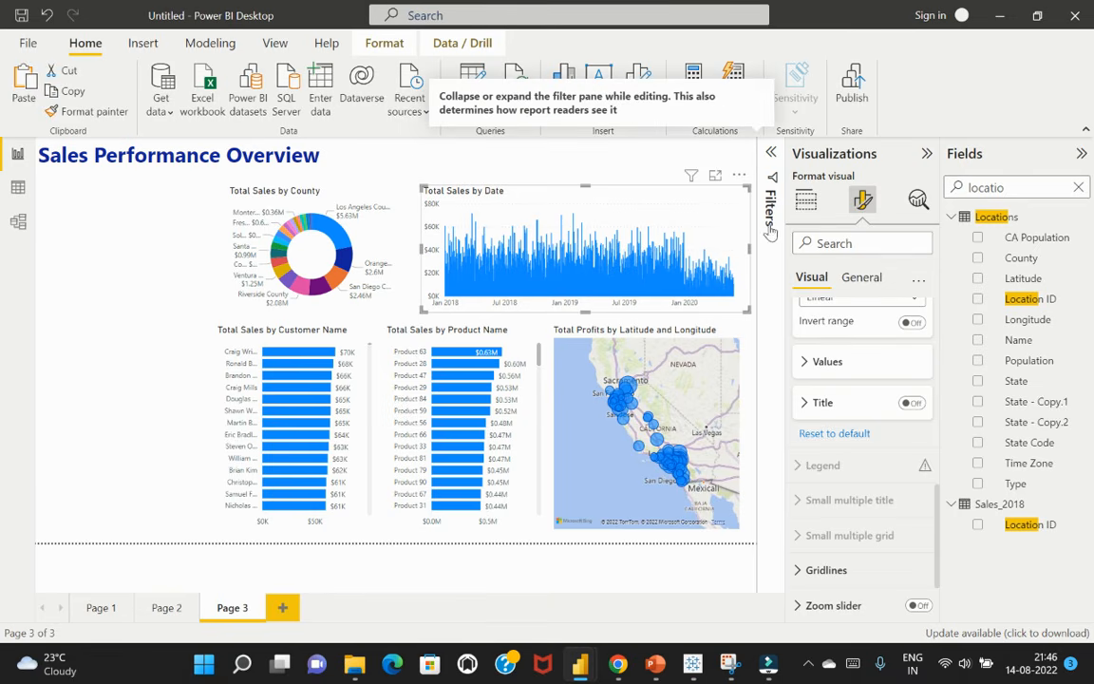
pyautogui.scroll(5, 842, 389)
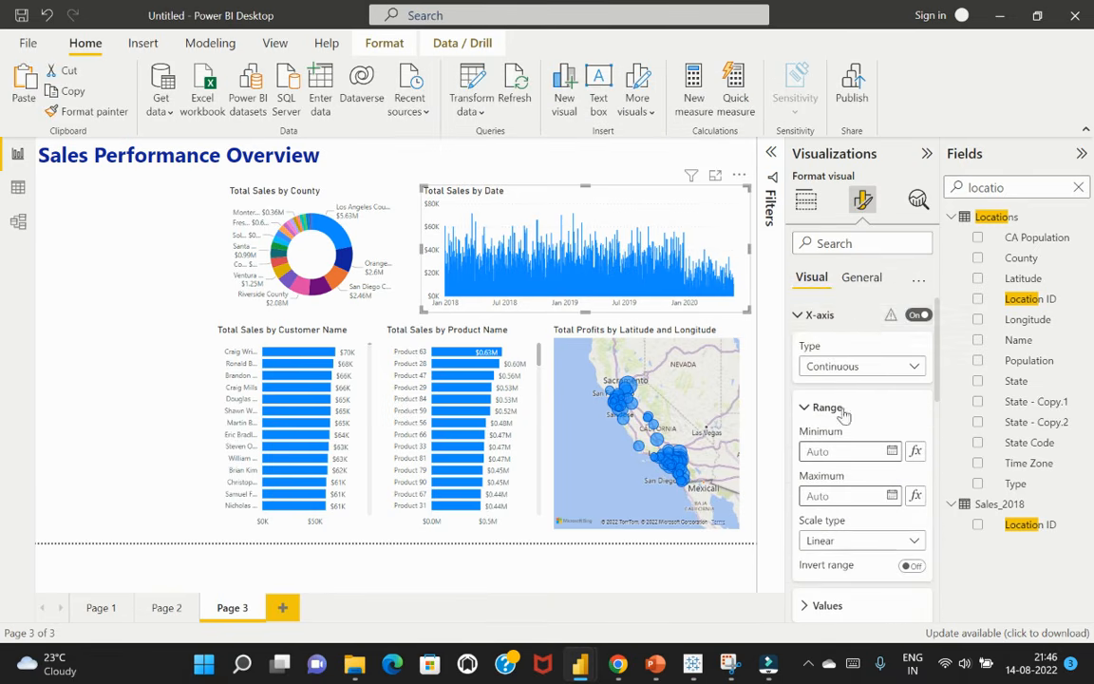
pyautogui.click(800, 315)
pyautogui.click(799, 349)
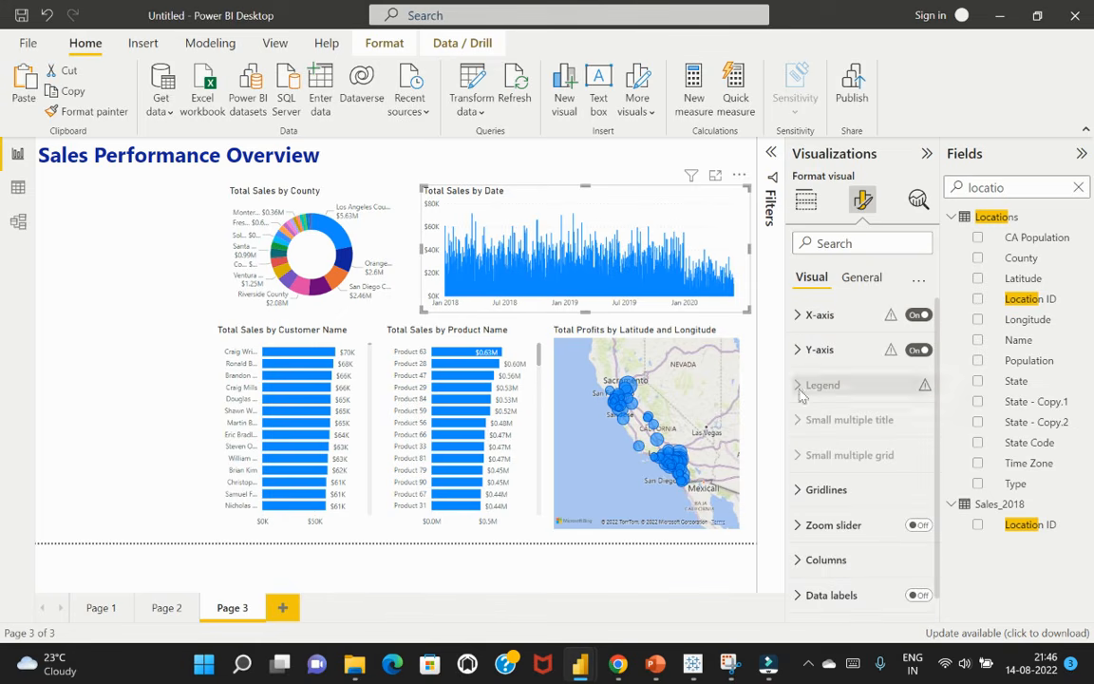
pyautogui.click(164, 314)
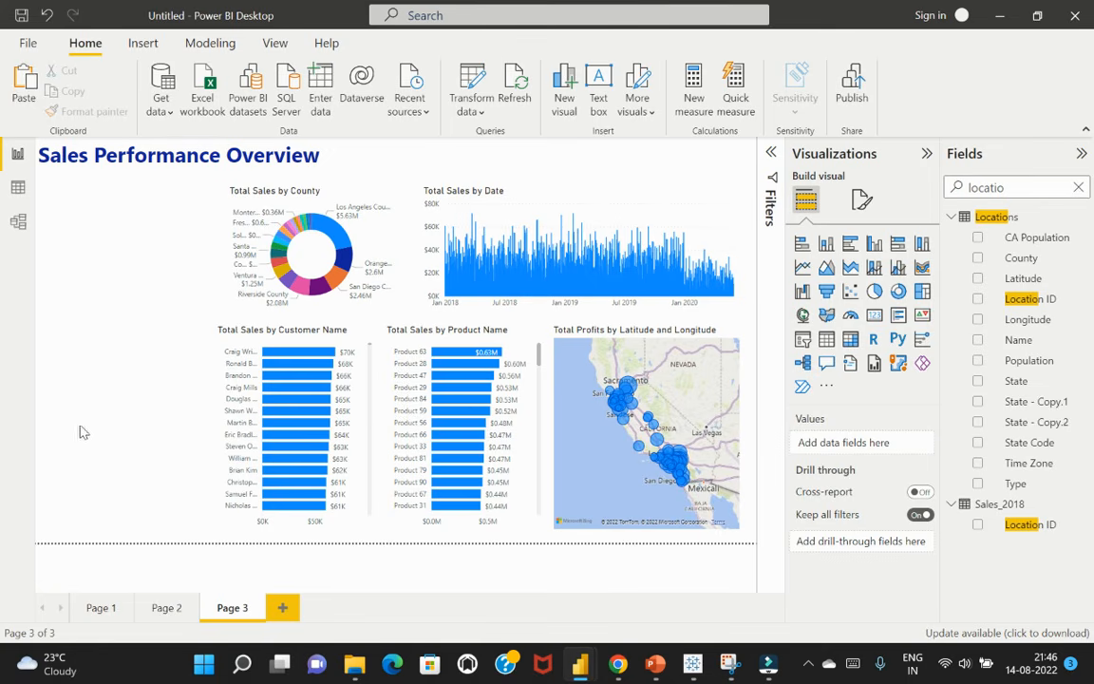
# Add a card visual with the Total Sales measure and shrink it to fit beneath the page title, beside the county chart
pyautogui.click(1078, 187)
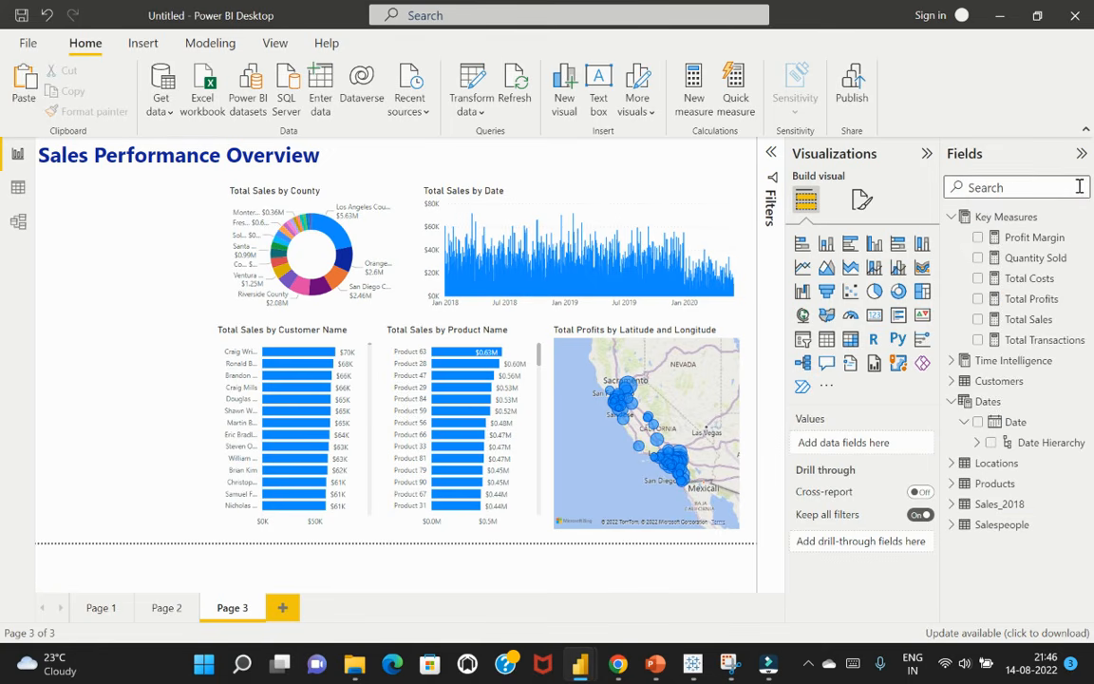
pyautogui.click(978, 319)
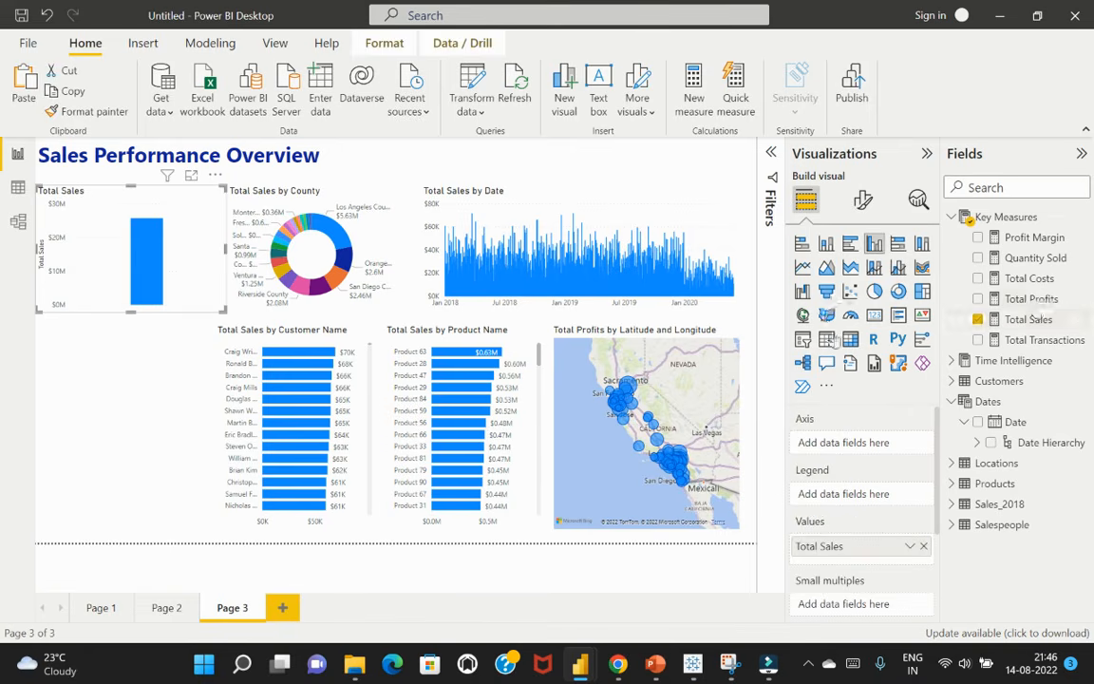
pyautogui.click(874, 316)
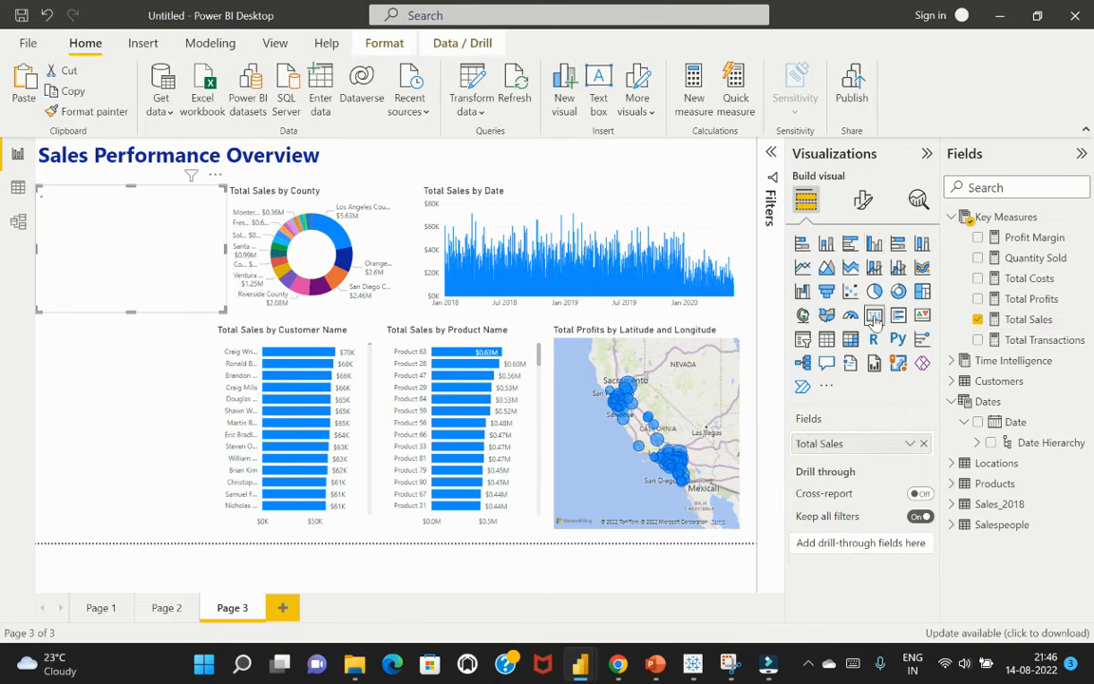
pyautogui.moveTo(217, 304); pyautogui.dragTo(162, 257)
pyautogui.moveTo(141, 165); pyautogui.dragTo(167, 181)
pyautogui.moveTo(176, 258); pyautogui.dragTo(170, 240)
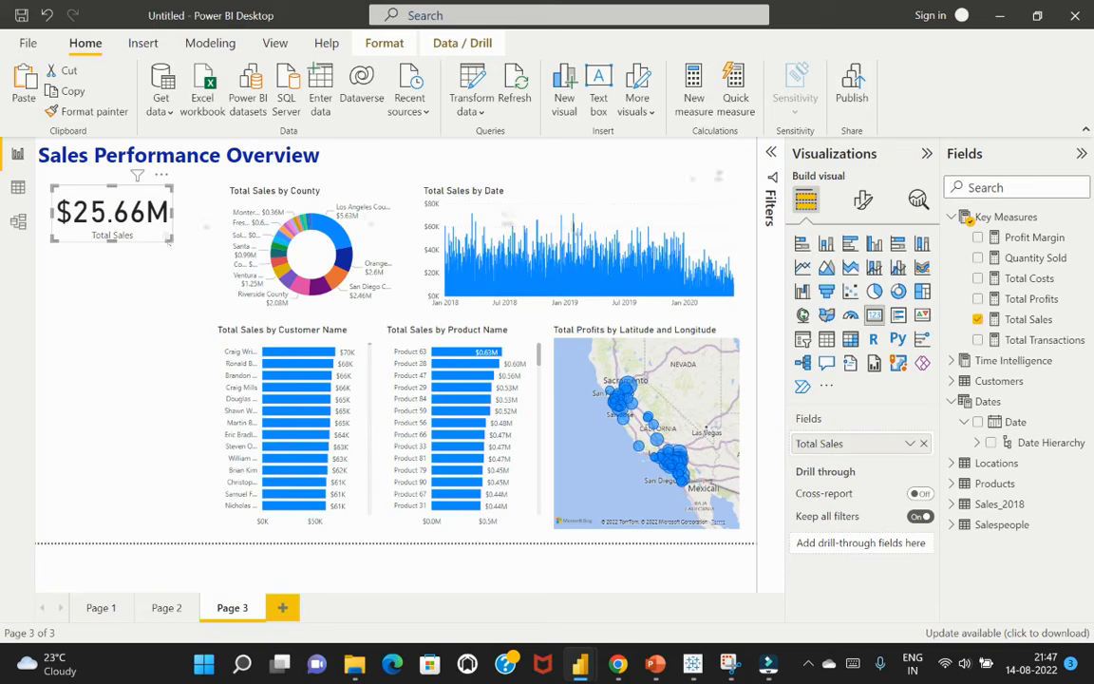
# Set the callout value font size of the Total Sales card to 32
pyautogui.click(863, 203)
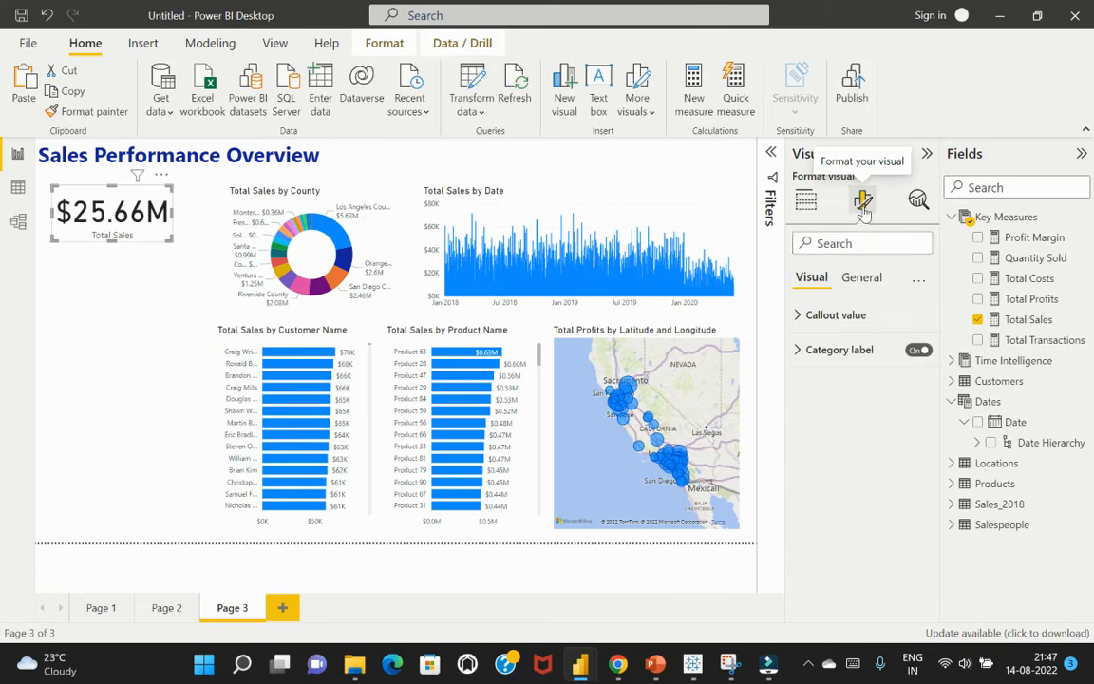
pyautogui.click(800, 318)
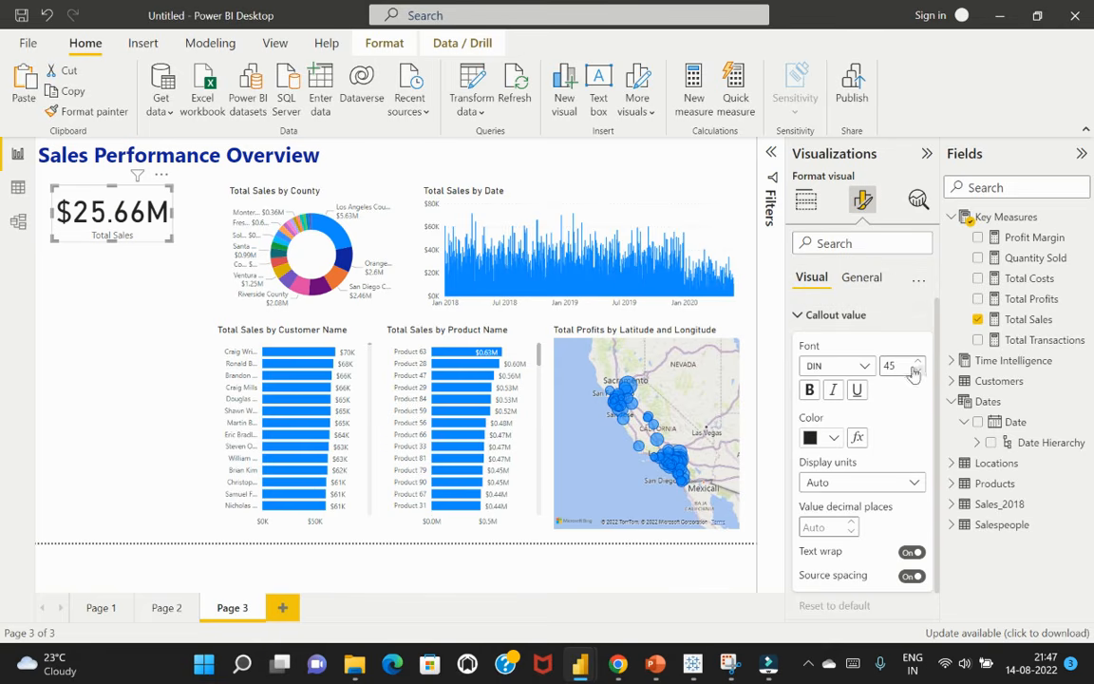
pyautogui.moveTo(911, 366); pyautogui.dragTo(884, 365)
pyautogui.write('33')
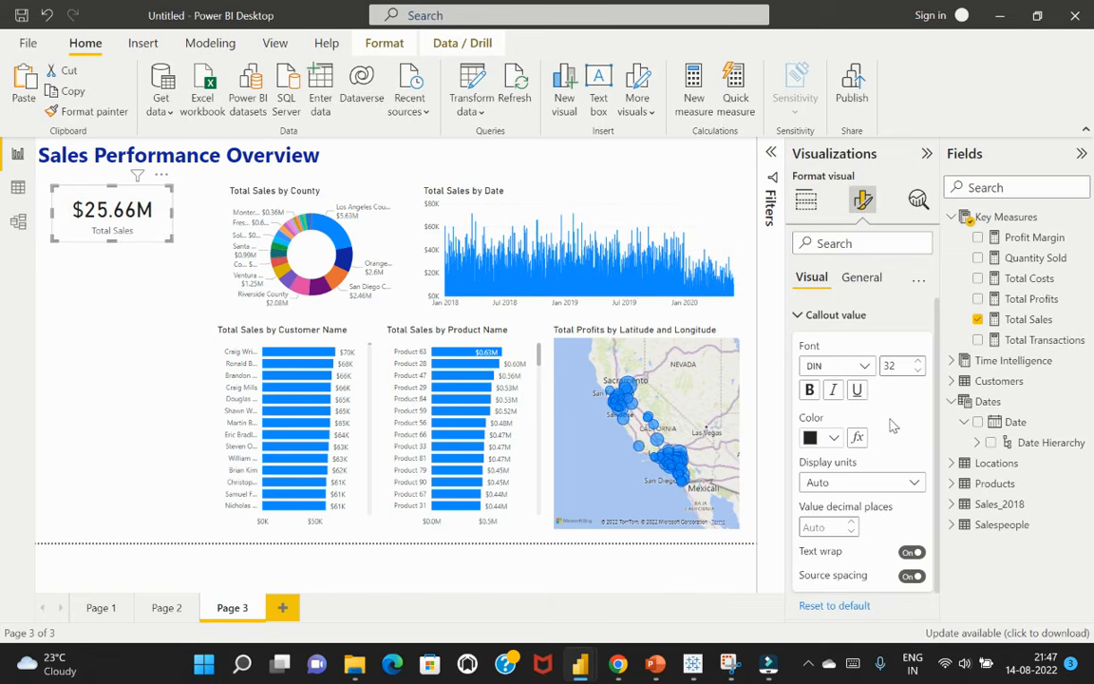
# Color the Total Sales card's callout value with a slightly lighter shade of the dark blue theme color
pyautogui.scroll(-1, 893, 427)
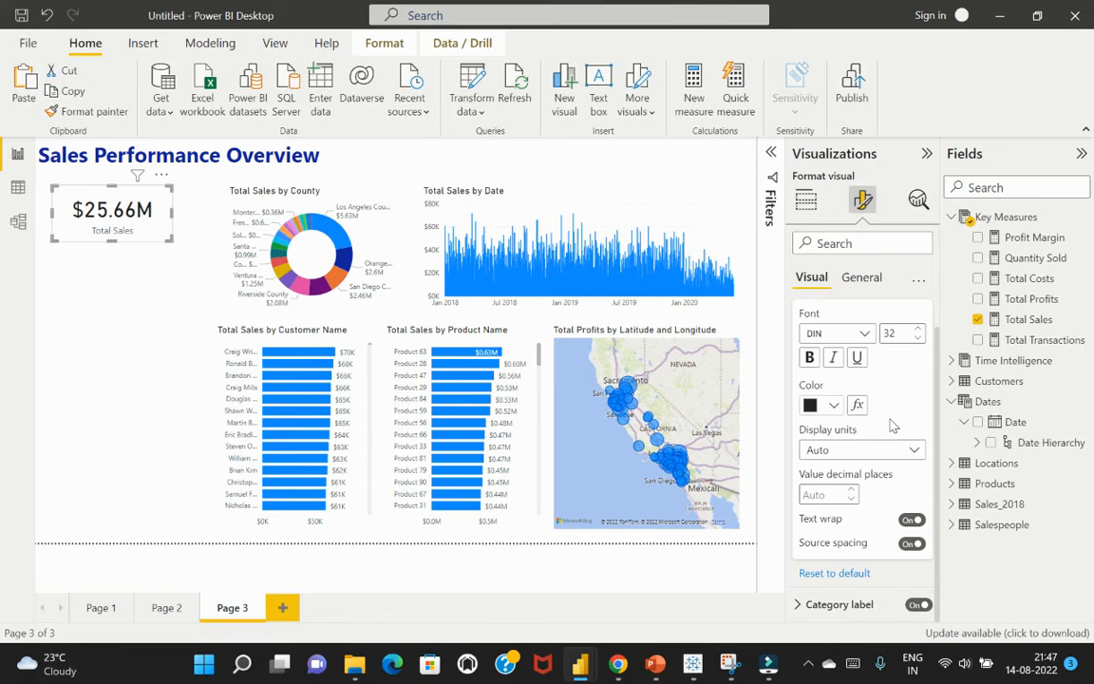
pyautogui.click(834, 406)
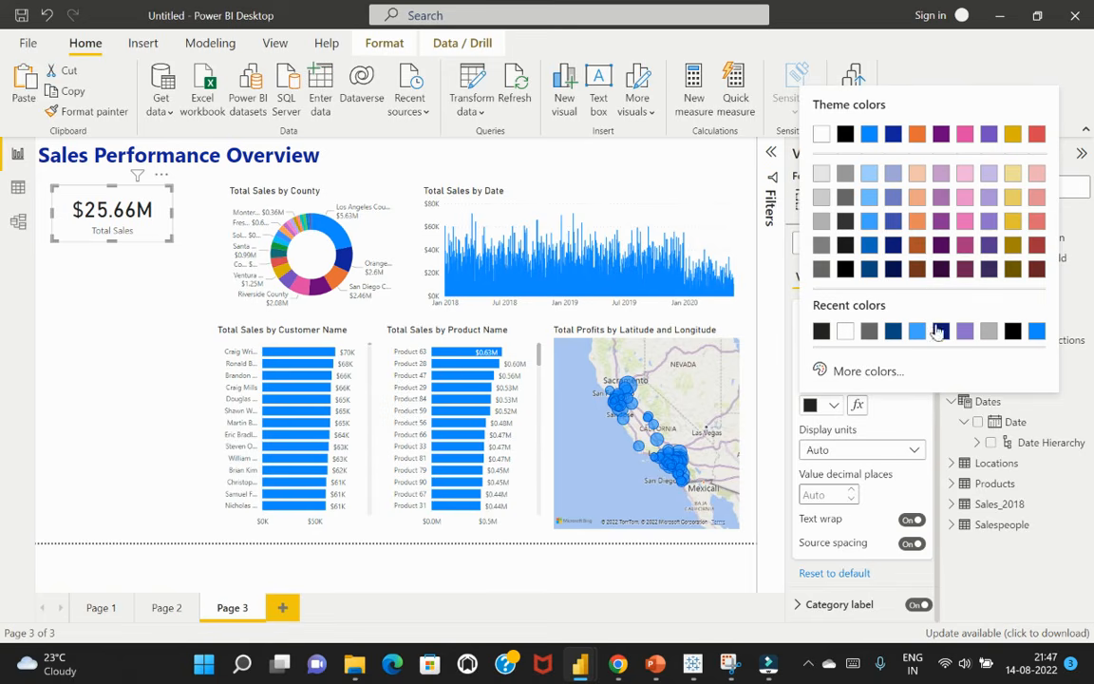
pyautogui.click(894, 134)
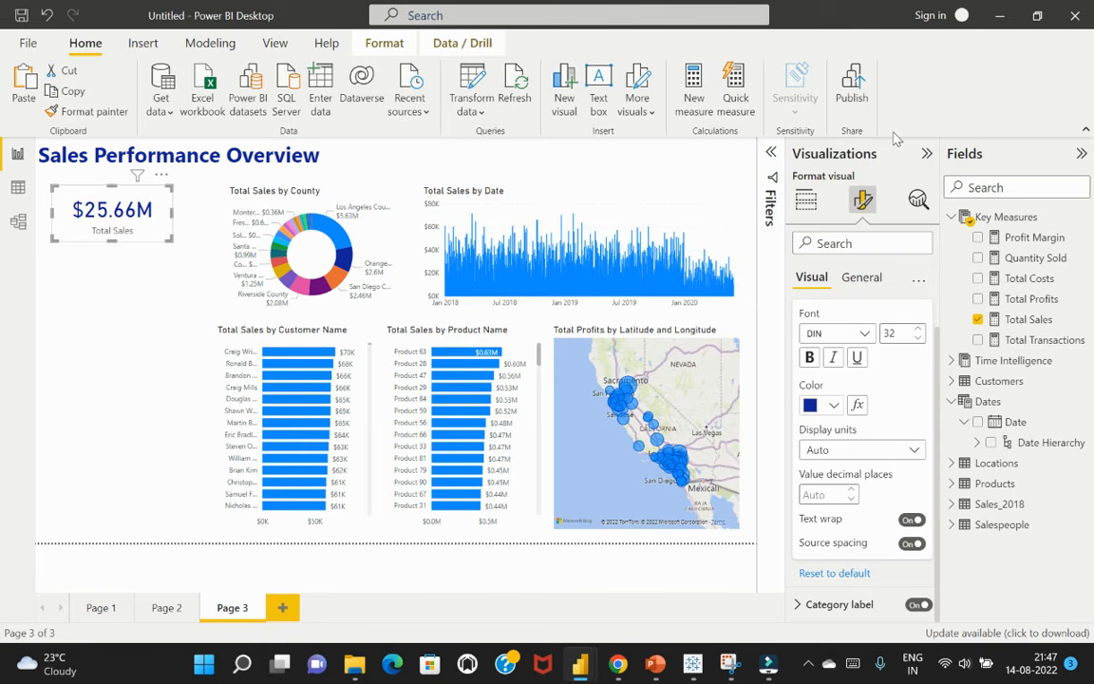
pyautogui.click(834, 406)
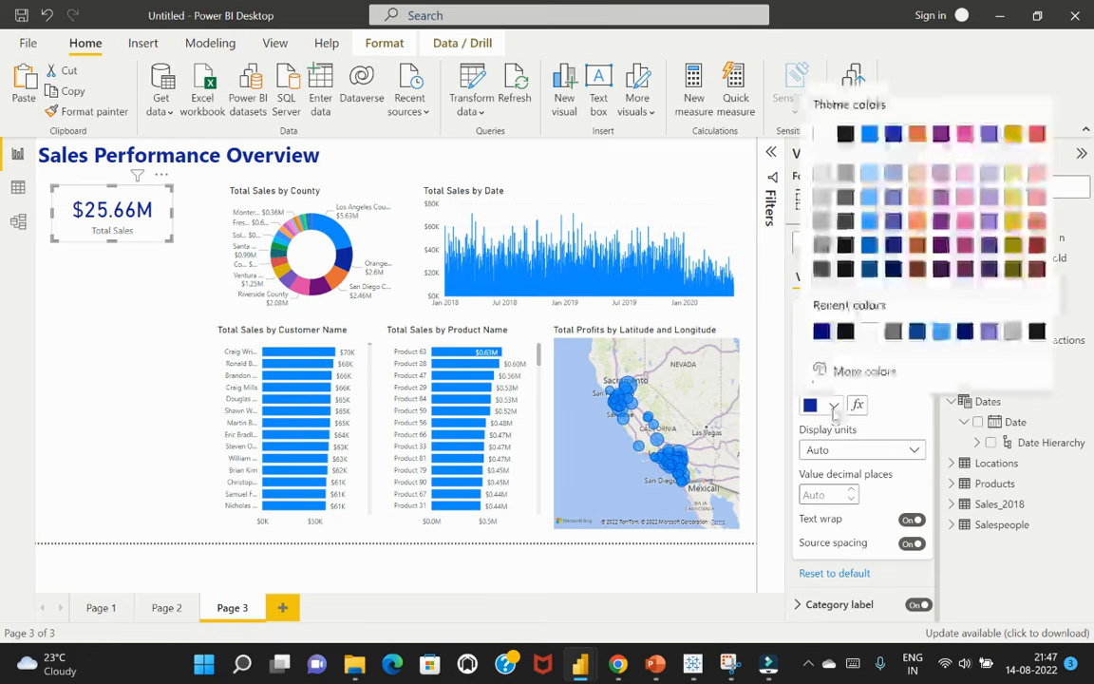
pyautogui.click(894, 226)
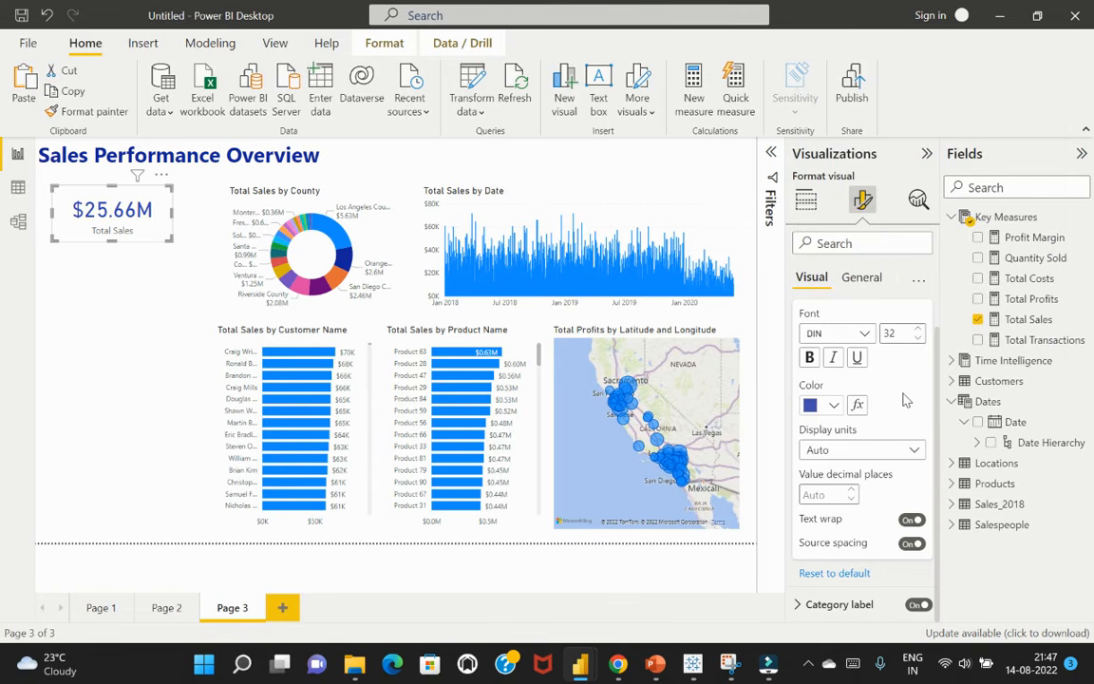
pyautogui.click(105, 293)
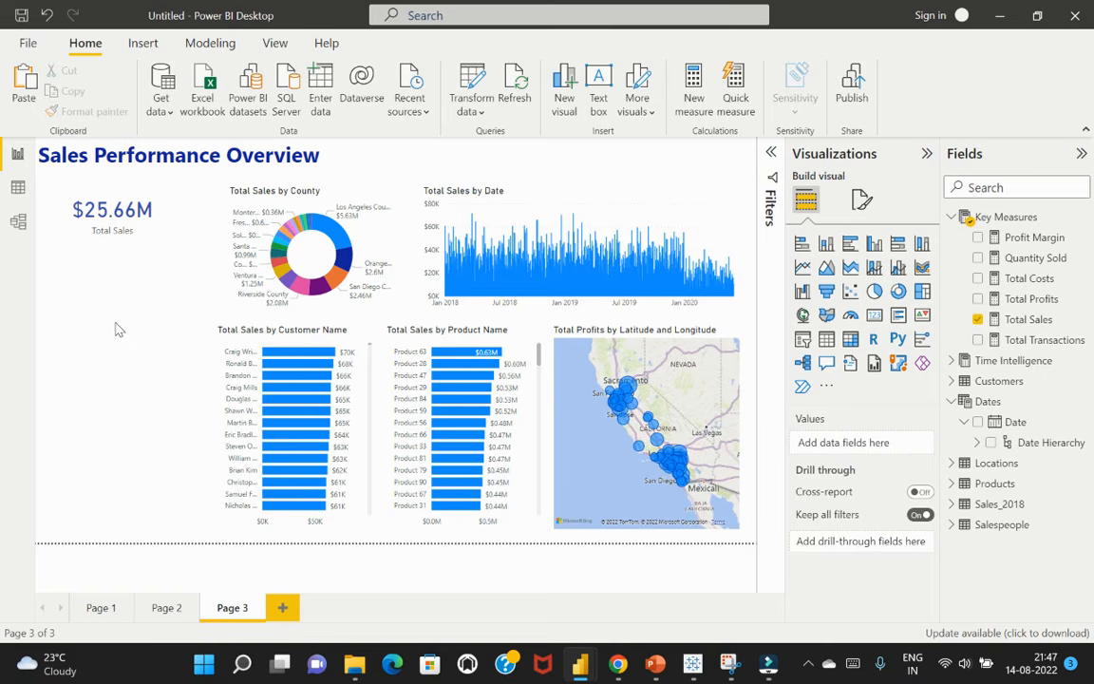
# Duplicate the Total Sales card twice and stack the copies in a column below the original
pyautogui.click(147, 230)
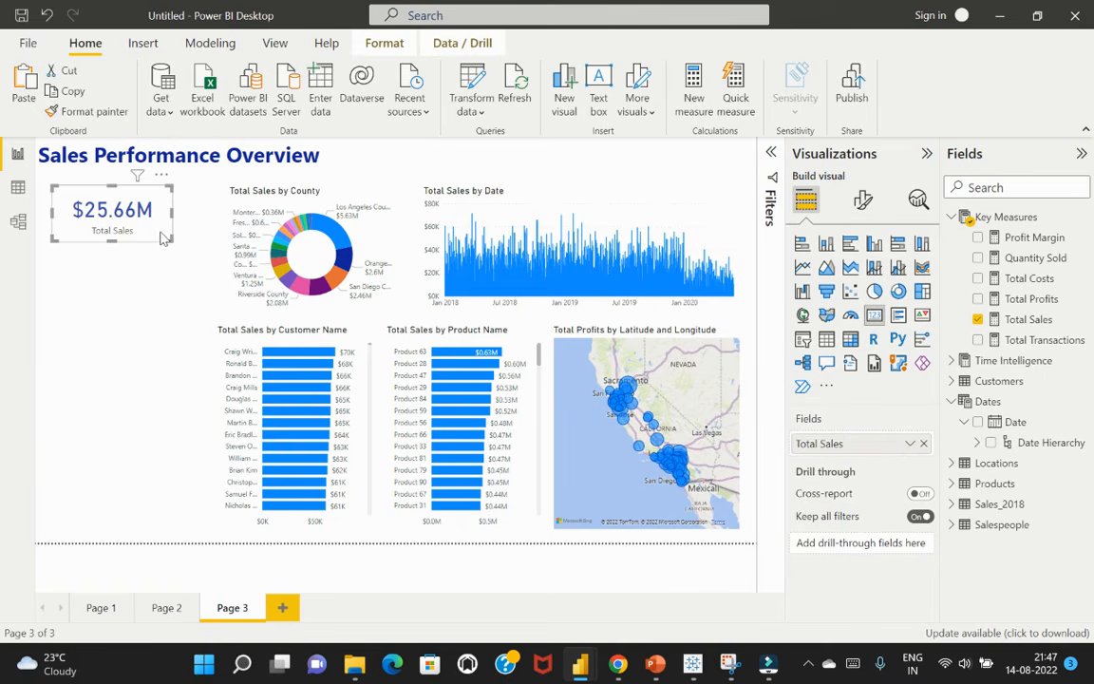
pyautogui.hotkey('ctrl', 'c')
pyautogui.hotkey('ctrl', 'v')
pyautogui.moveTo(161, 237); pyautogui.dragTo(150, 300)
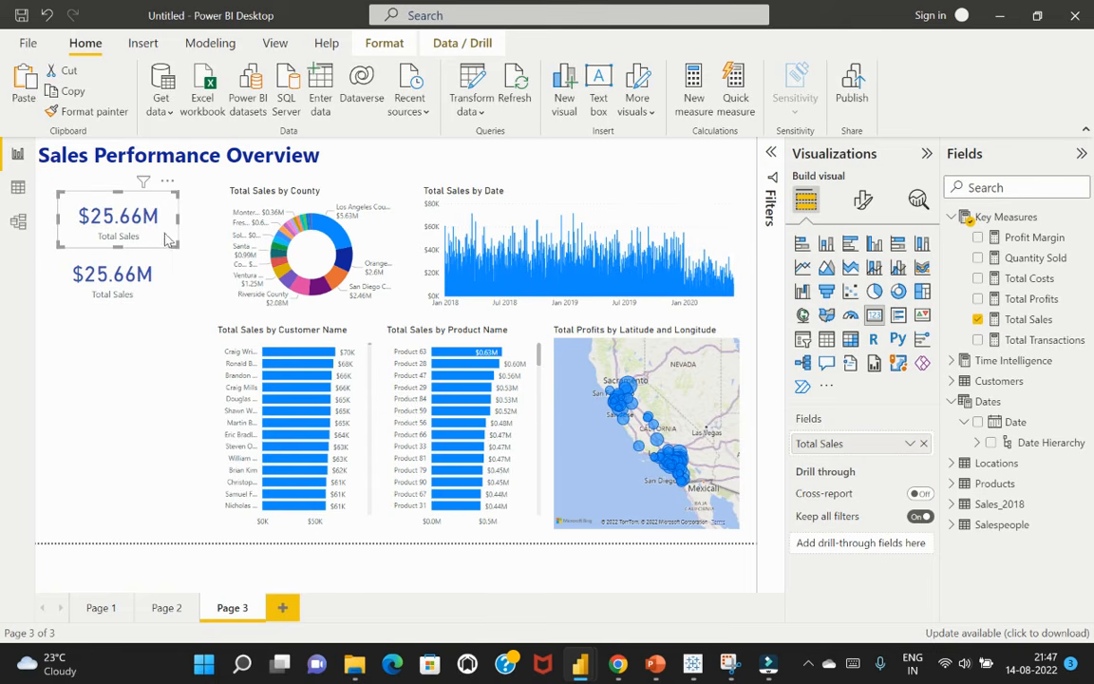
pyautogui.moveTo(166, 235); pyautogui.dragTo(158, 359)
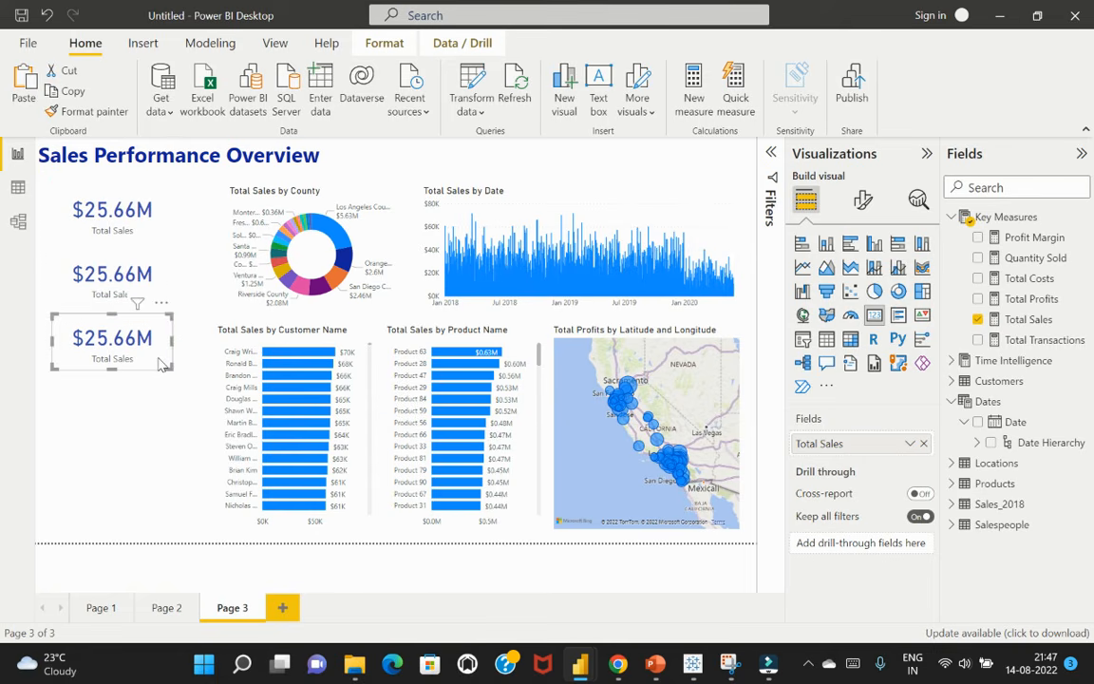
# Paste two more copies of the Total Sales card and stack them below the existing three cards
pyautogui.hotkey('ctrl', 'v')
pyautogui.moveTo(162, 233); pyautogui.dragTo(163, 423)
pyautogui.hotkey('ctrl', 'v')
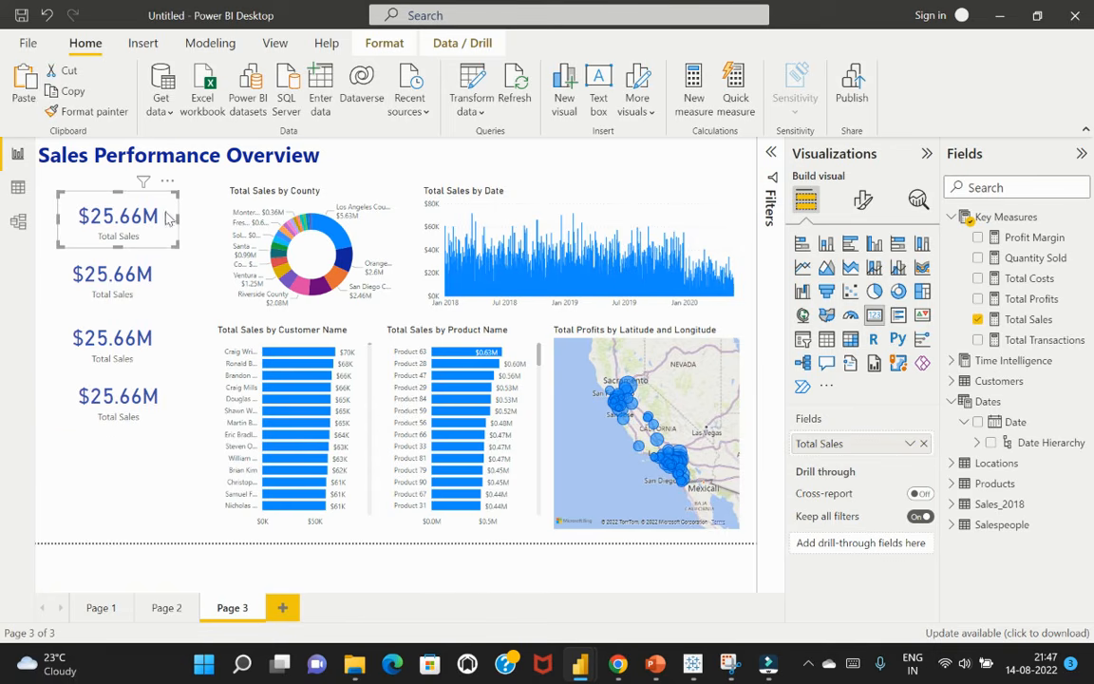
pyautogui.moveTo(152, 207); pyautogui.dragTo(170, 496)
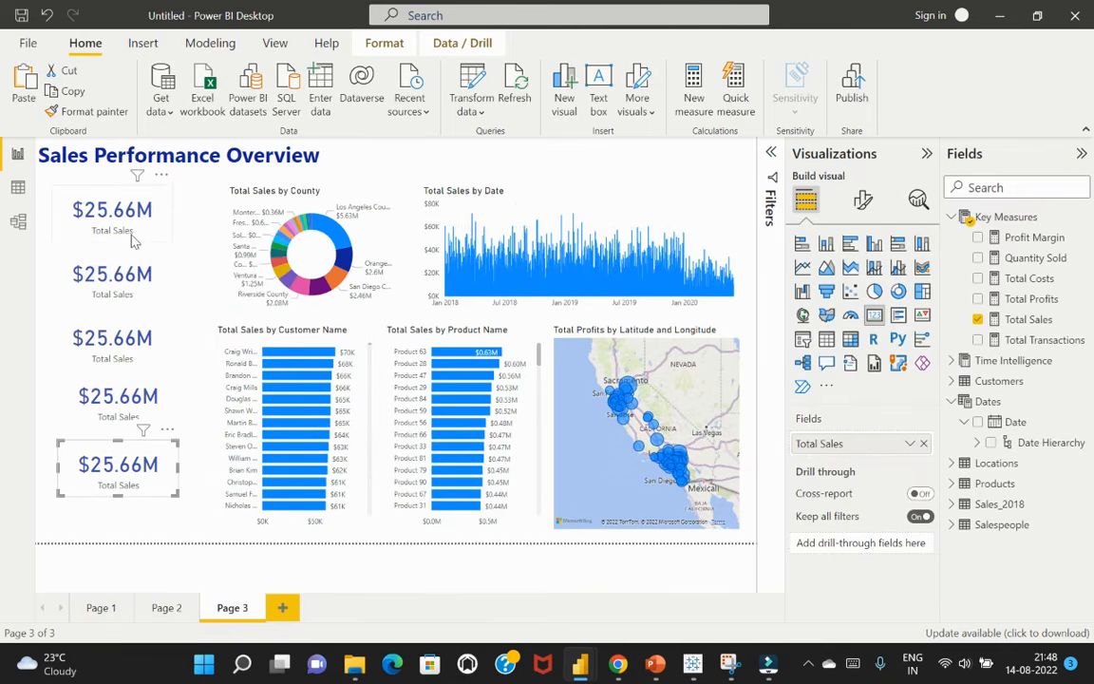
# Replace Total Sales with Total Profits in the second card and with Quantity Sold in the third card
pyautogui.moveTo(142, 432)
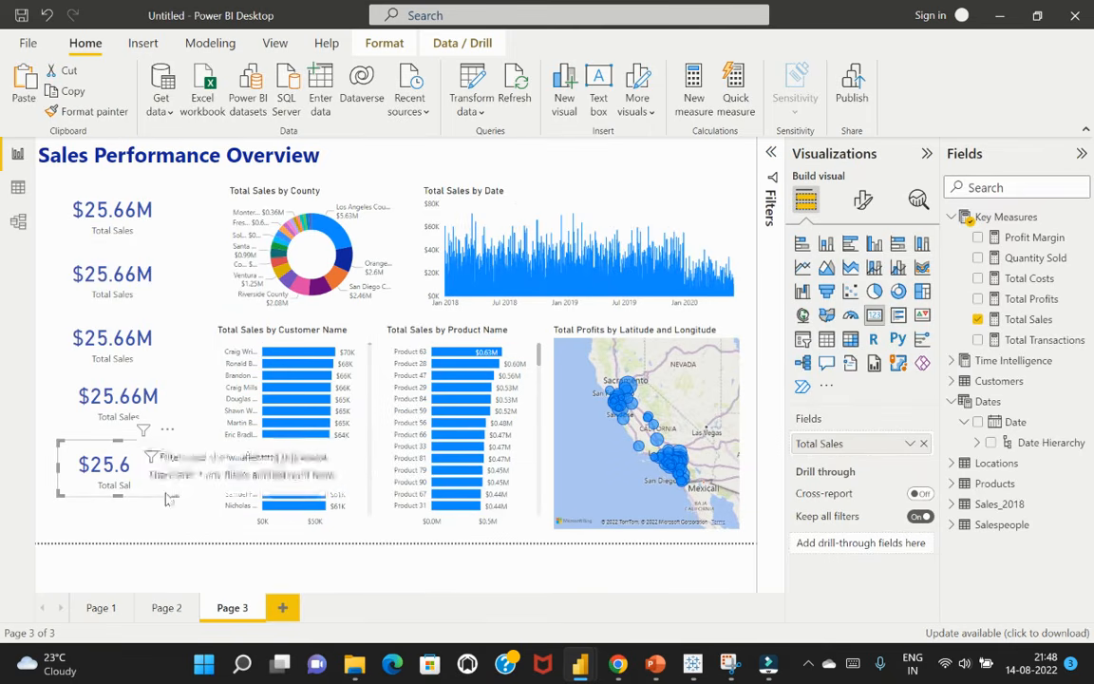
pyautogui.click(126, 268)
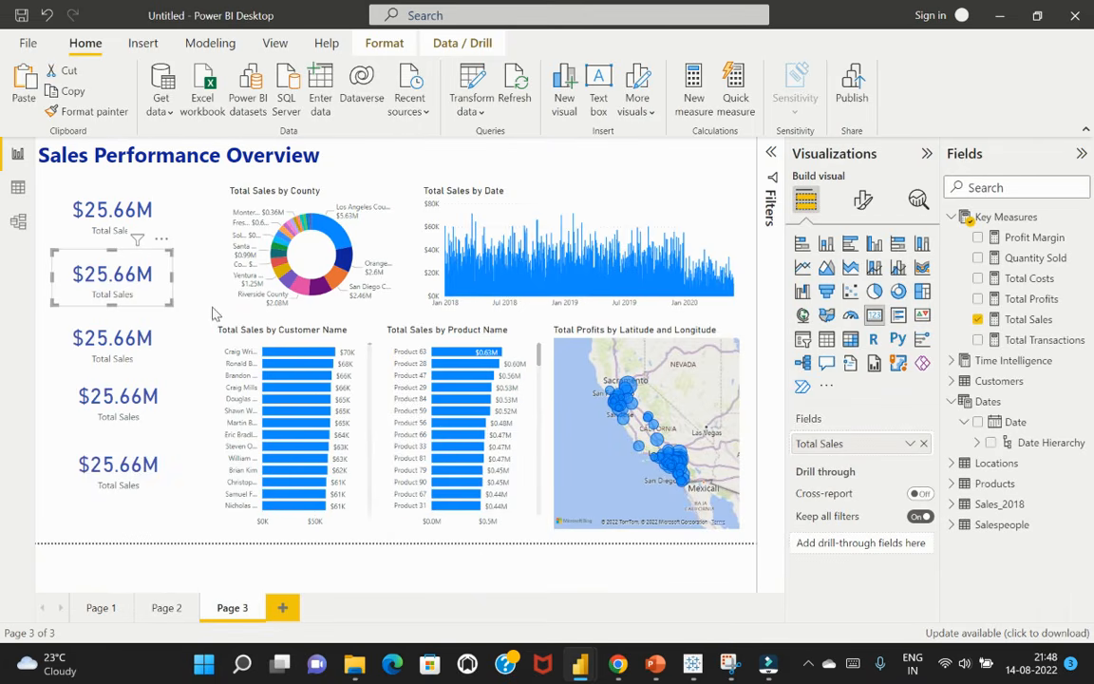
pyautogui.click(978, 320)
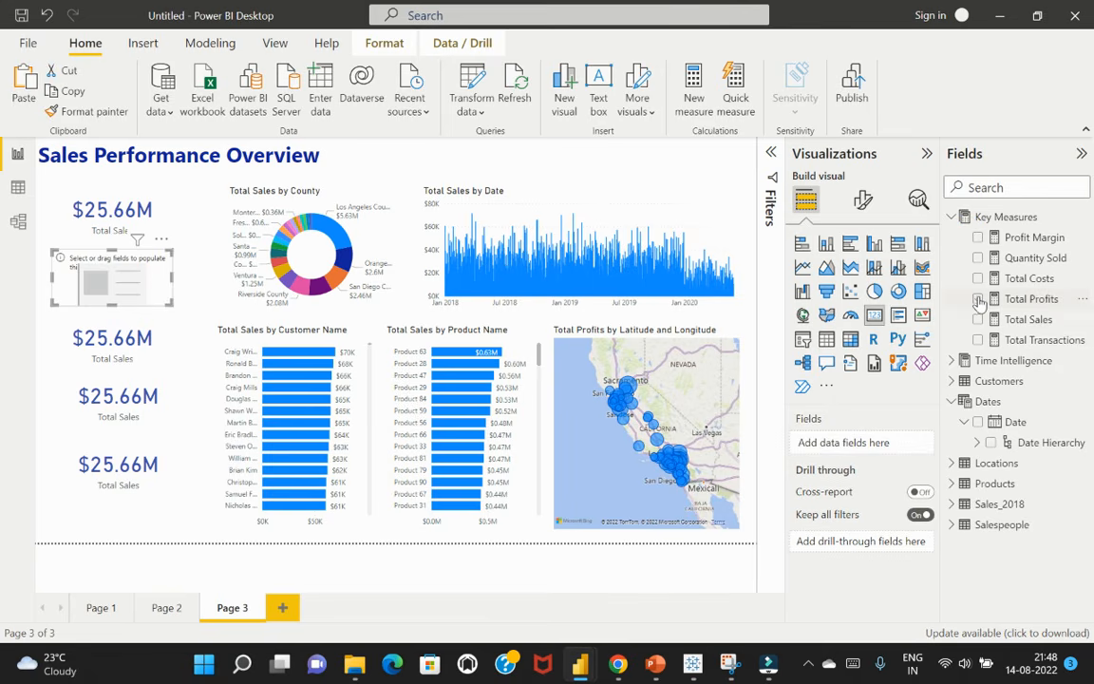
pyautogui.click(979, 298)
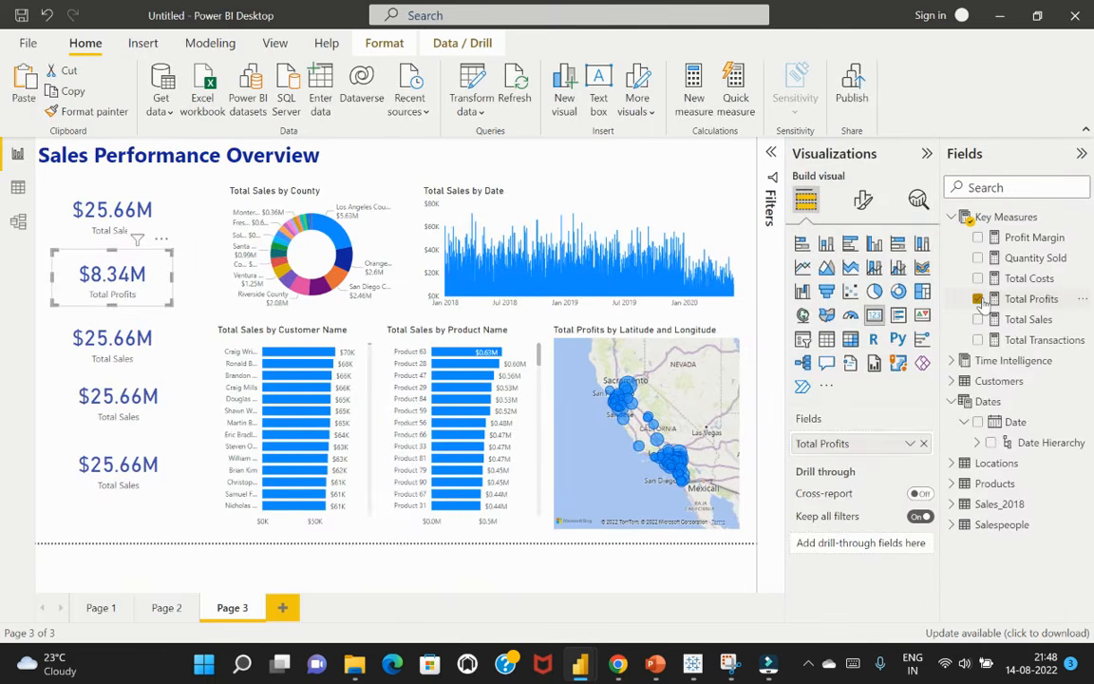
pyautogui.click(147, 329)
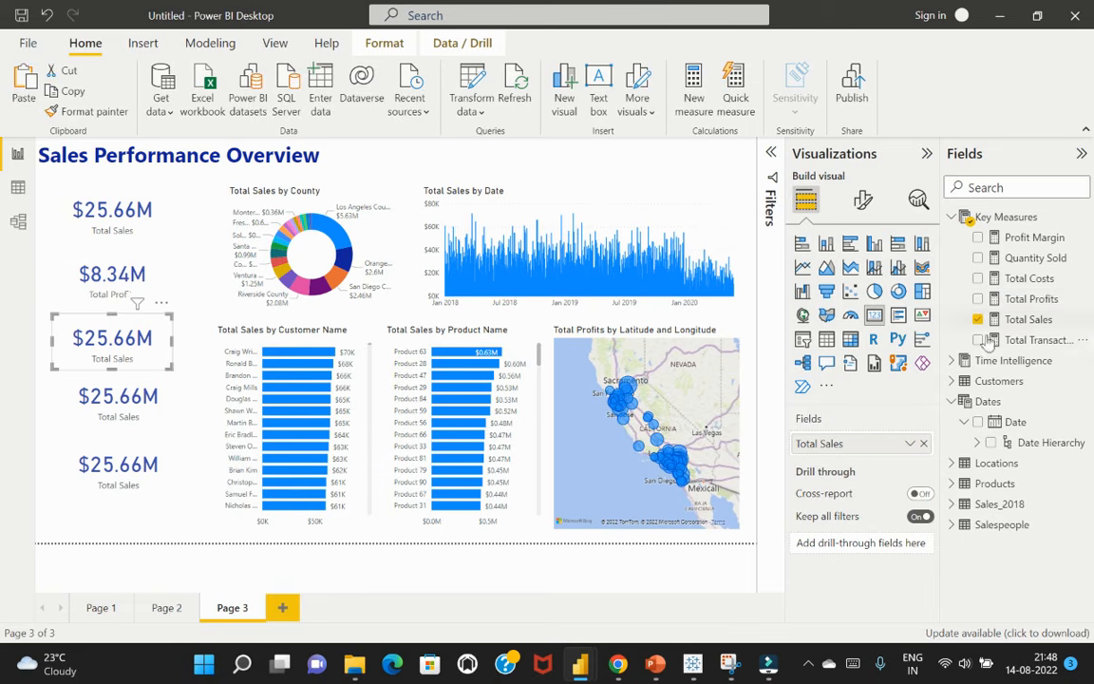
pyautogui.click(978, 319)
pyautogui.click(980, 259)
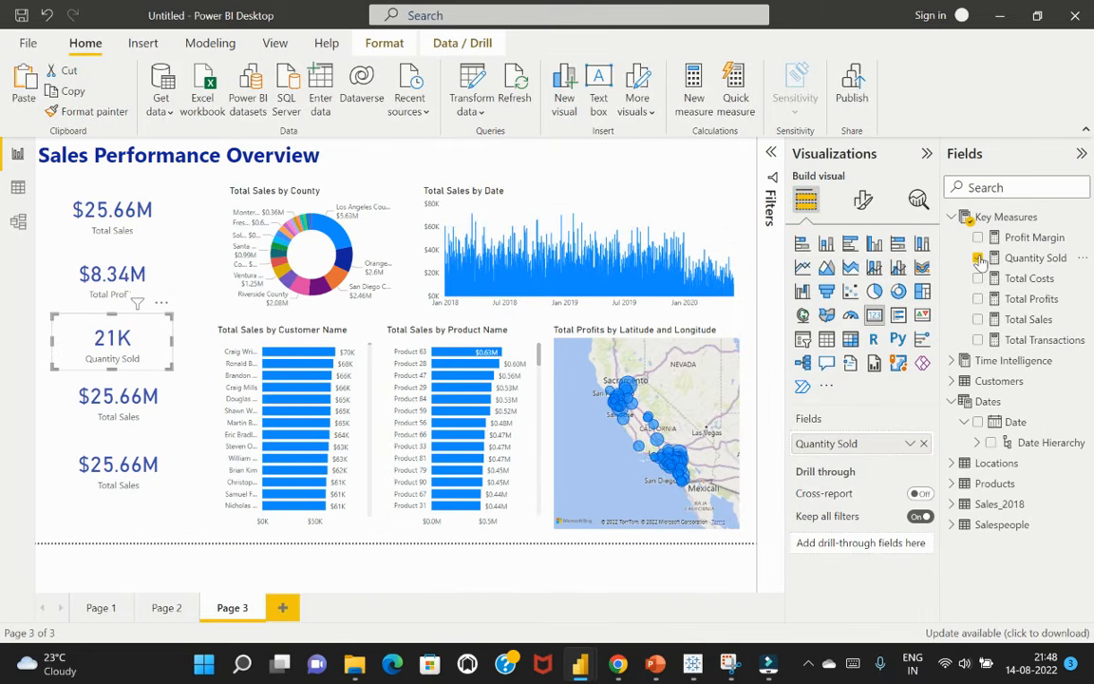
# Replace Total Sales with Total Transactions in the fourth card and with Profit Margin in the fifth, then clear the selection
pyautogui.rightClick(164, 430)
pyautogui.click(157, 421)
pyautogui.click(161, 420)
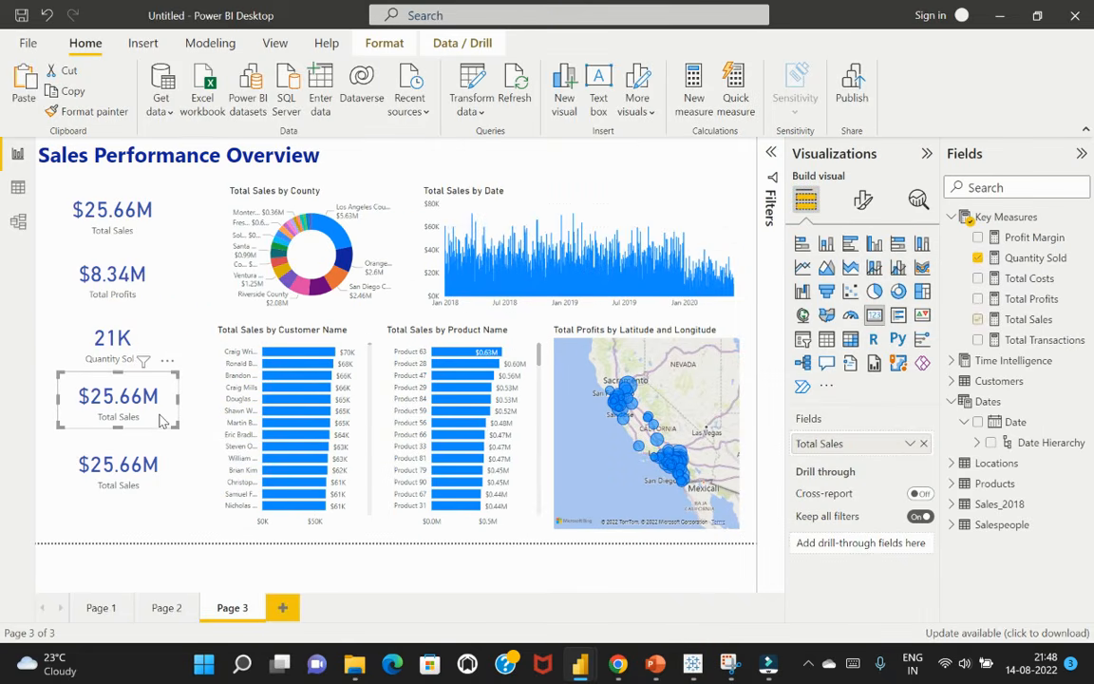
pyautogui.click(978, 320)
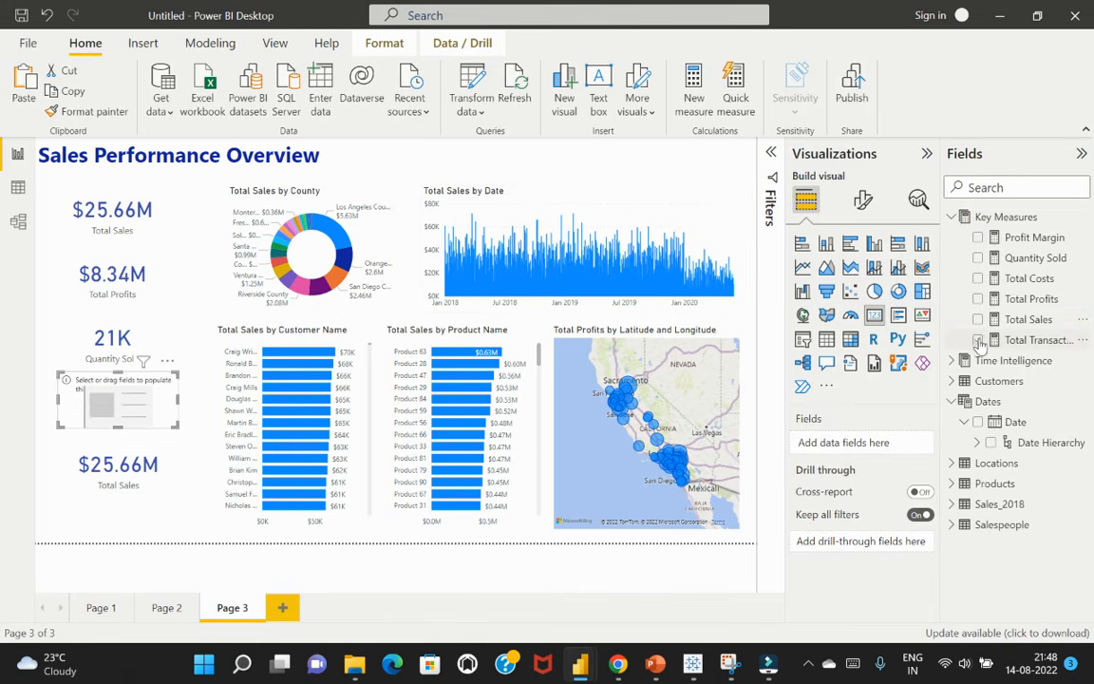
pyautogui.click(979, 340)
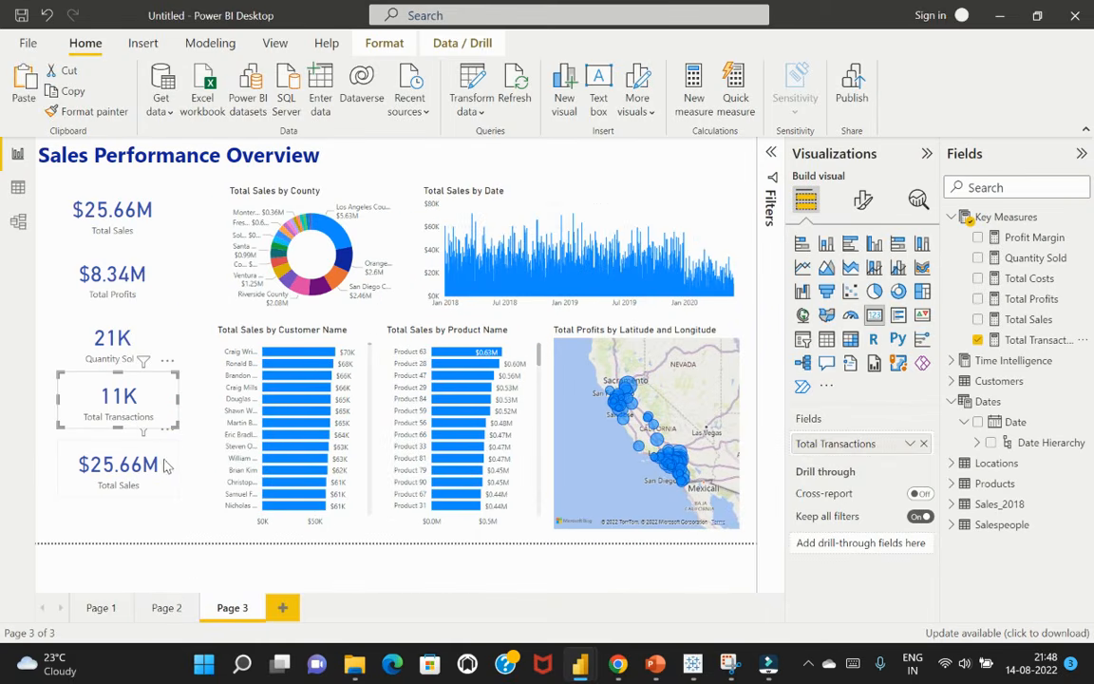
pyautogui.click(164, 465)
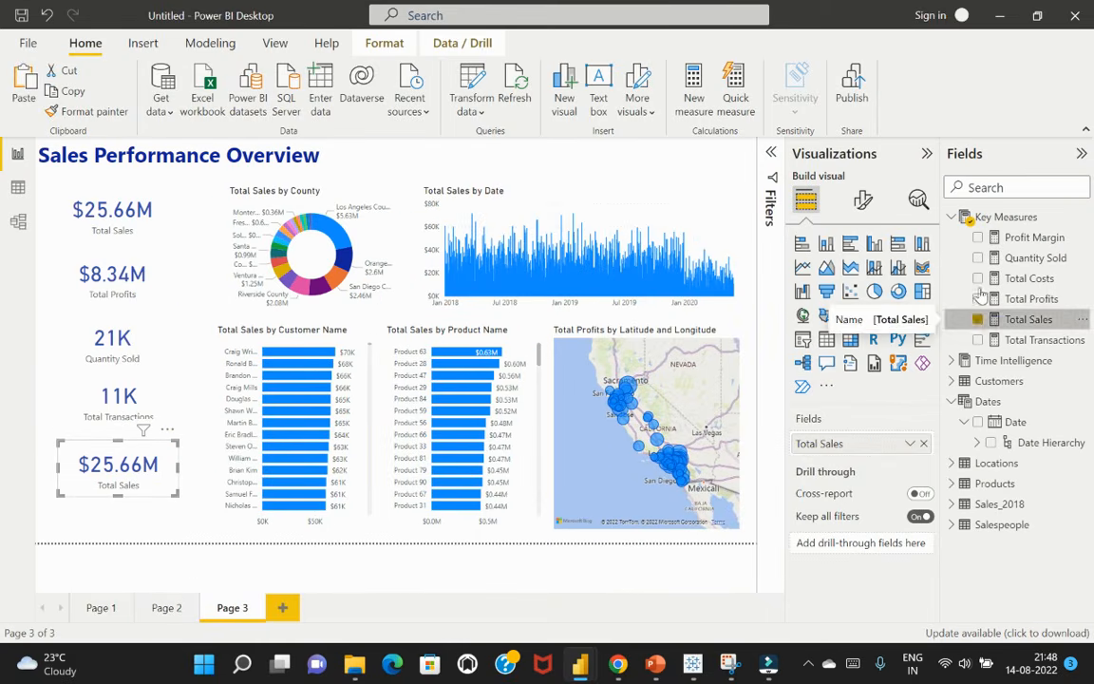
pyautogui.click(978, 319)
pyautogui.click(978, 238)
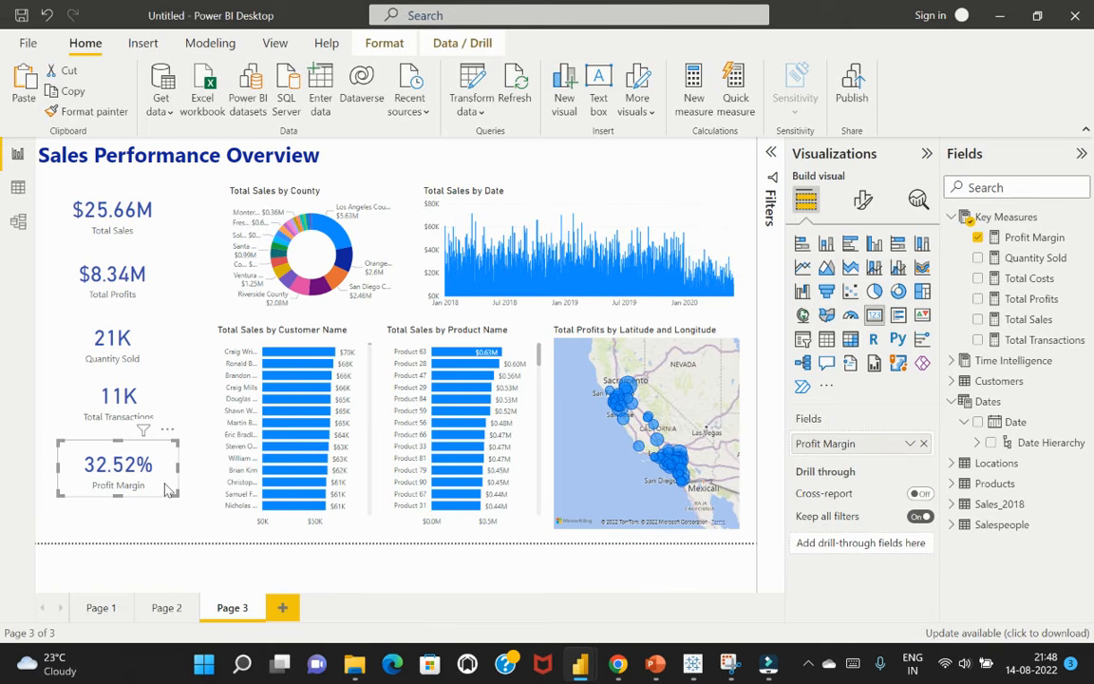
pyautogui.click(187, 532)
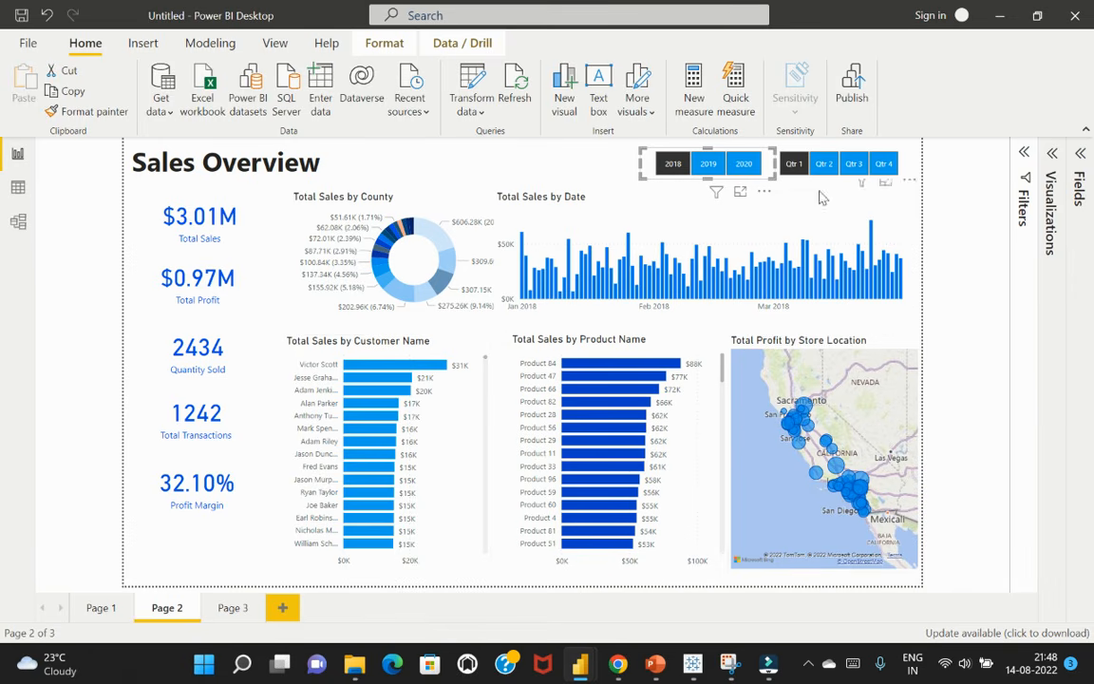
pyautogui.click(525, 150)
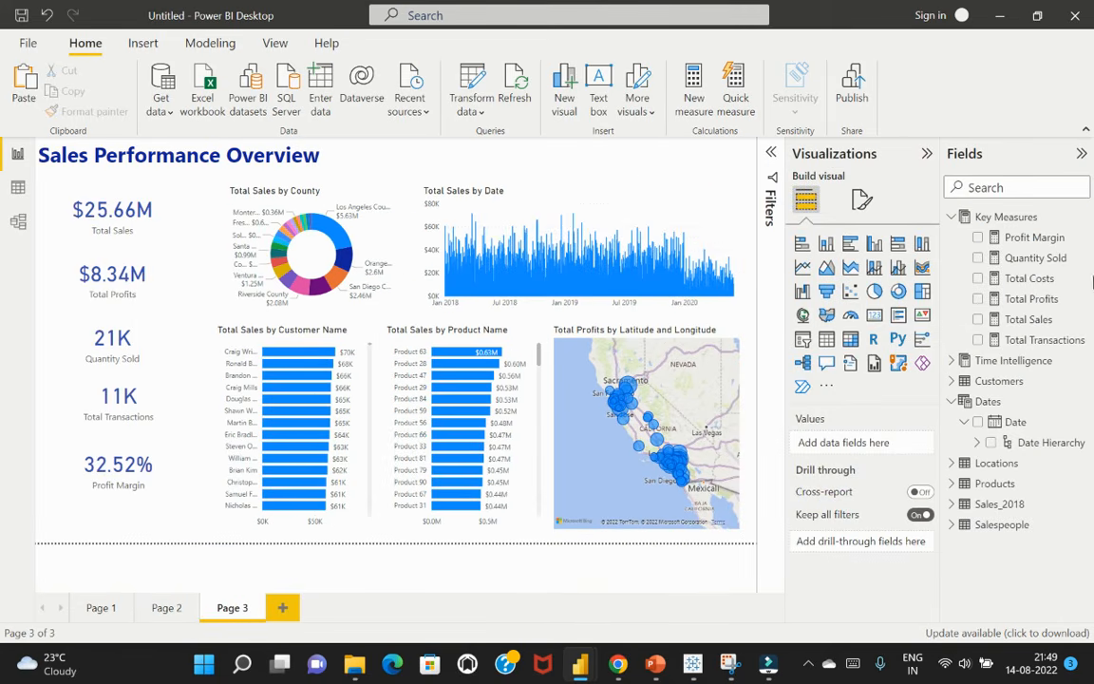
pyautogui.click(977, 422)
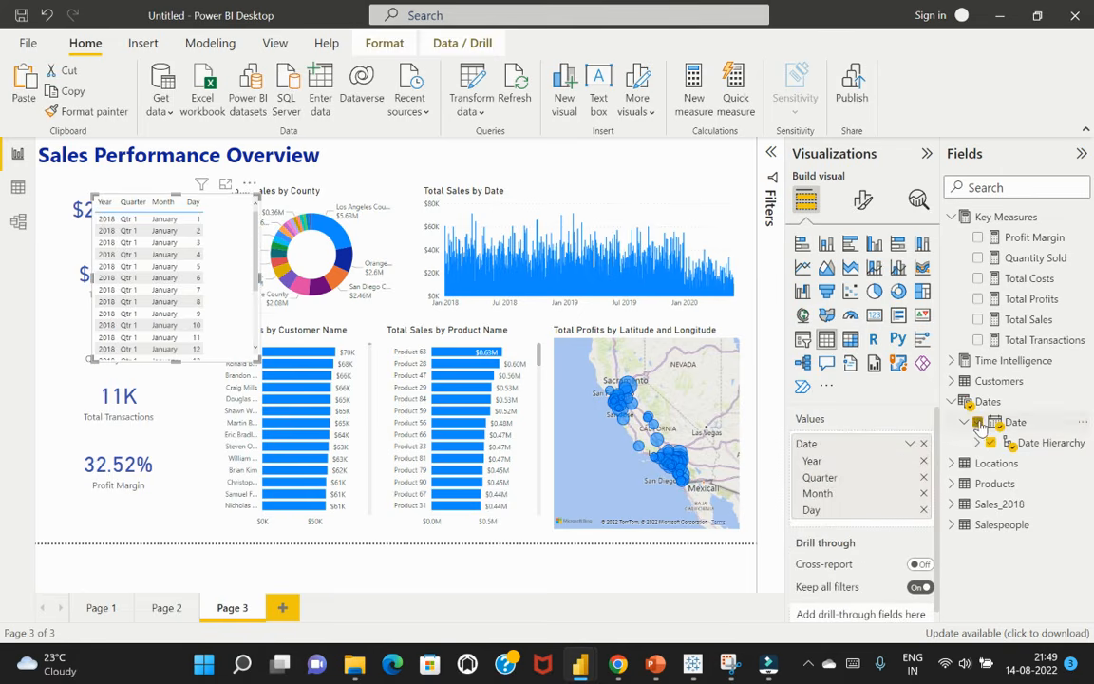
pyautogui.moveTo(254, 209); pyautogui.dragTo(675, 180)
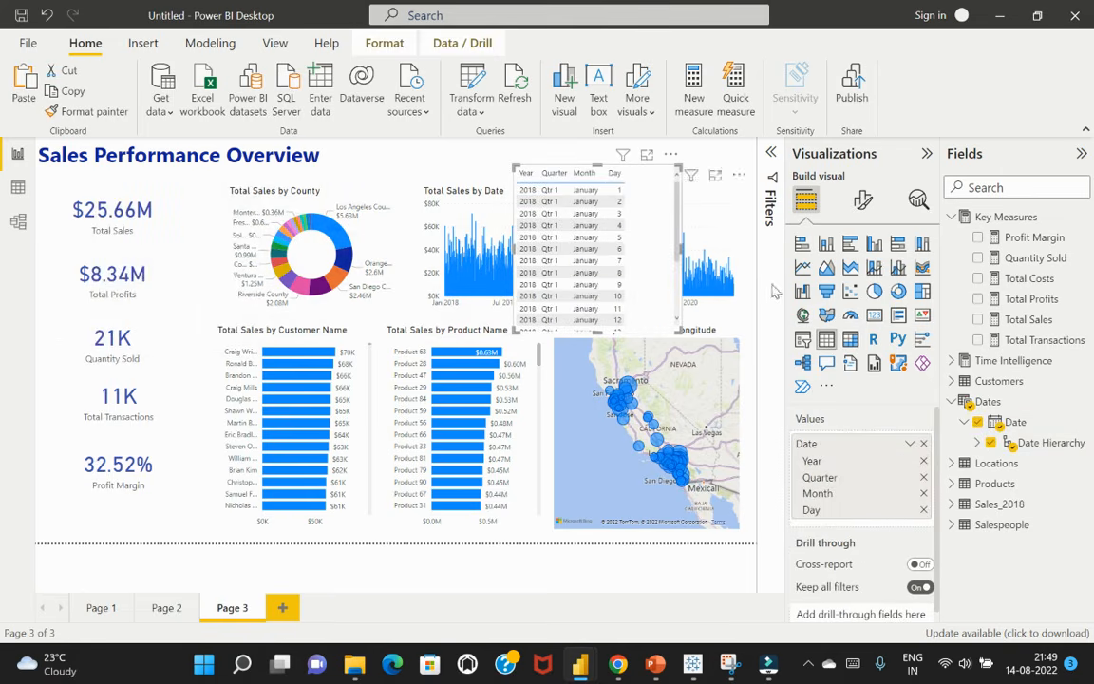
pyautogui.click(803, 340)
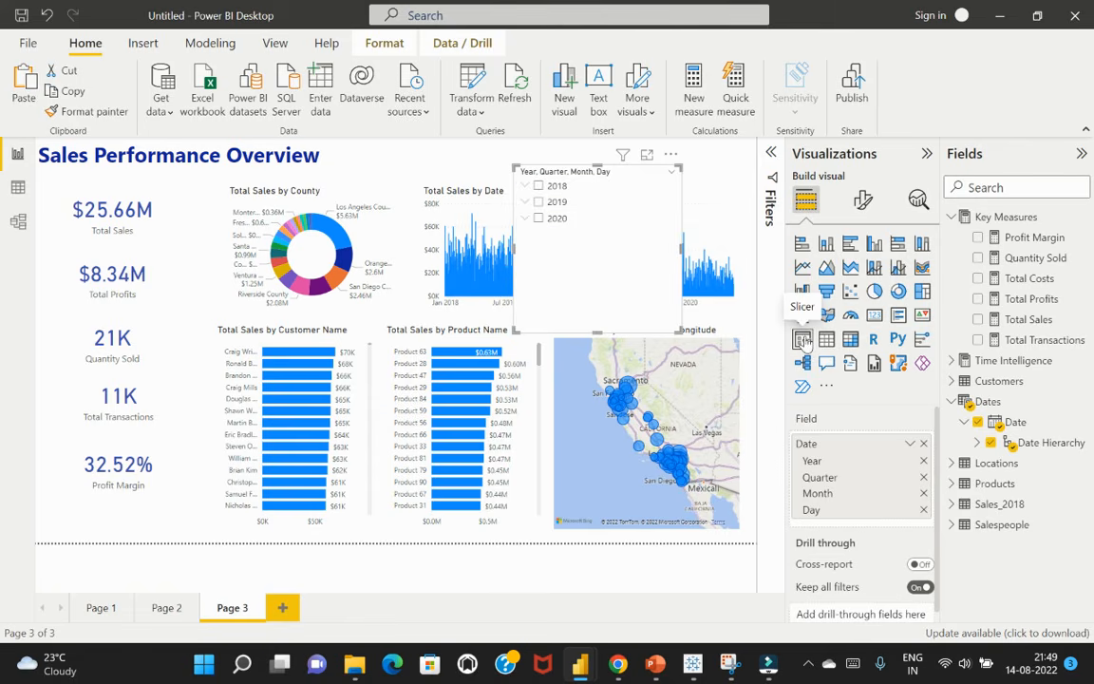
pyautogui.click(910, 444)
pyautogui.click(957, 512)
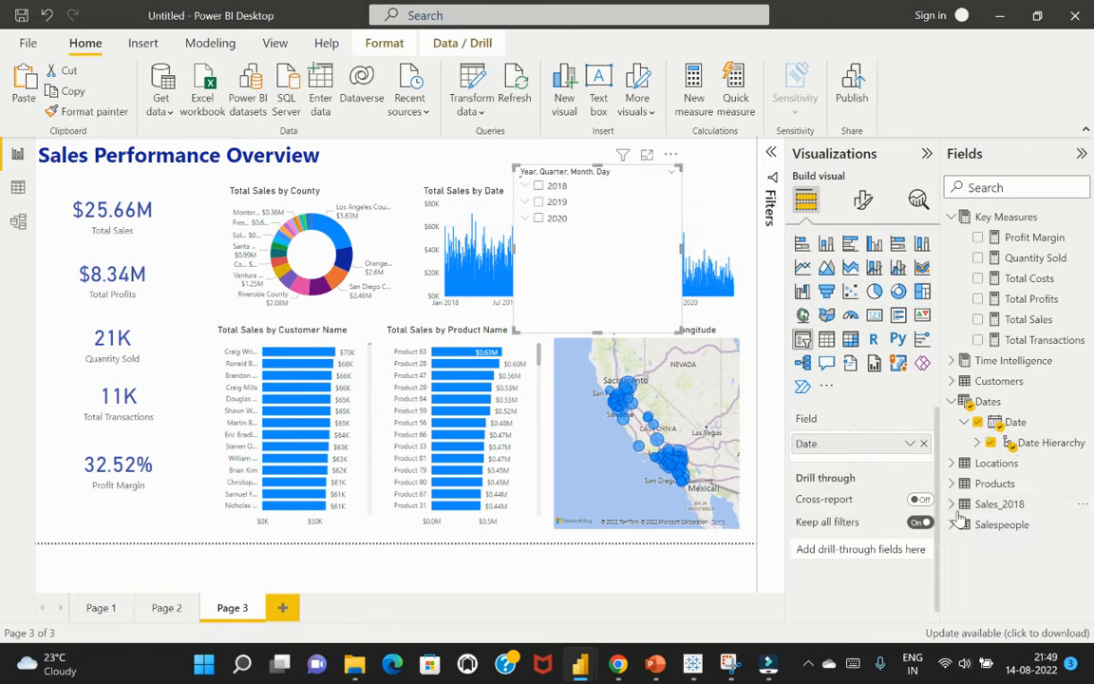
pyautogui.click(925, 443)
pyautogui.click(671, 153)
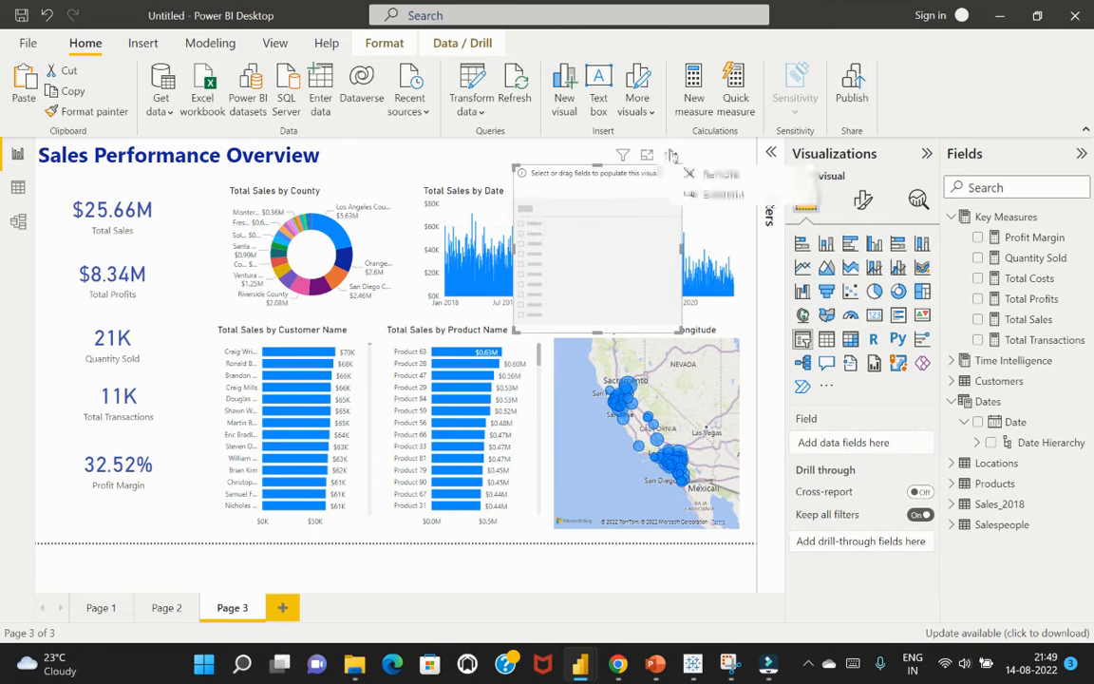
pyautogui.click(720, 177)
# Create a slicer on Date from the Dates table using plain dates, shorten it, and move it over the Total Sales by Date chart
pyautogui.moveTo(1008, 422); pyautogui.dragTo(886, 444)
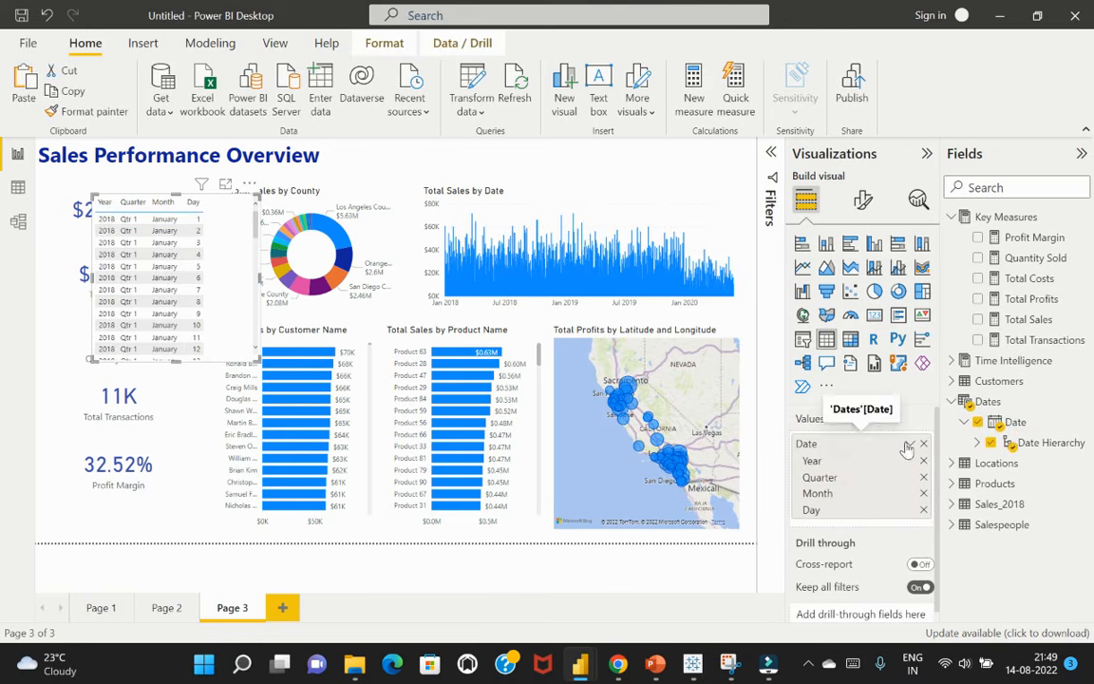
pyautogui.click(909, 445)
pyautogui.click(950, 516)
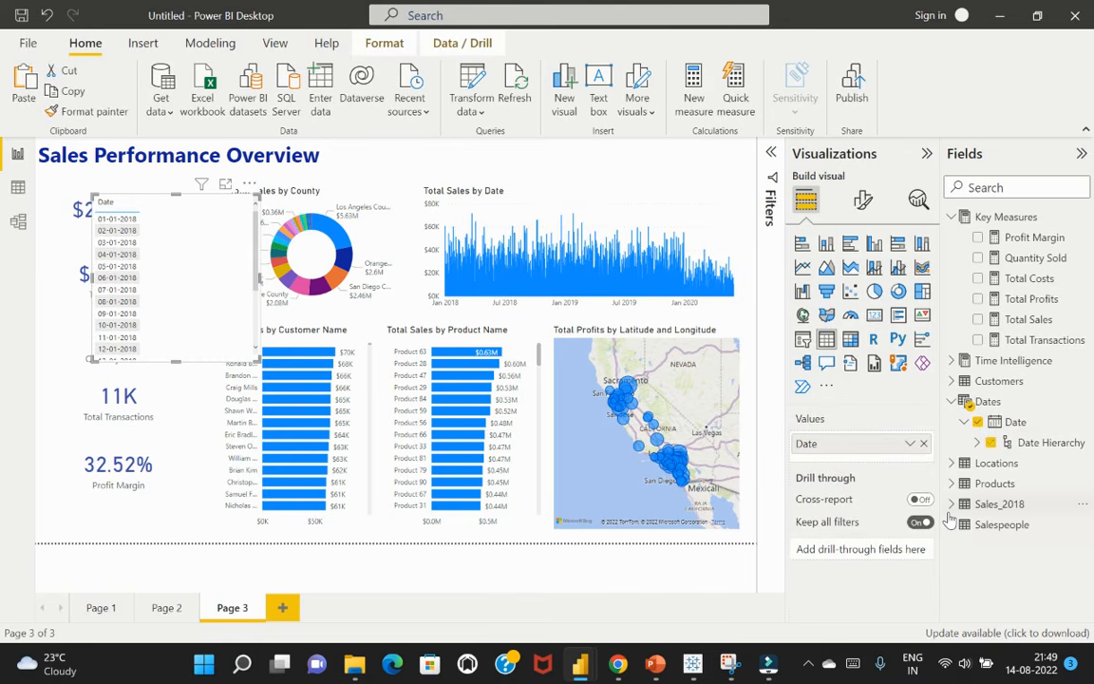
pyautogui.click(803, 340)
pyautogui.moveTo(176, 360); pyautogui.dragTo(200, 242)
pyautogui.moveTo(252, 187); pyautogui.dragTo(690, 166)
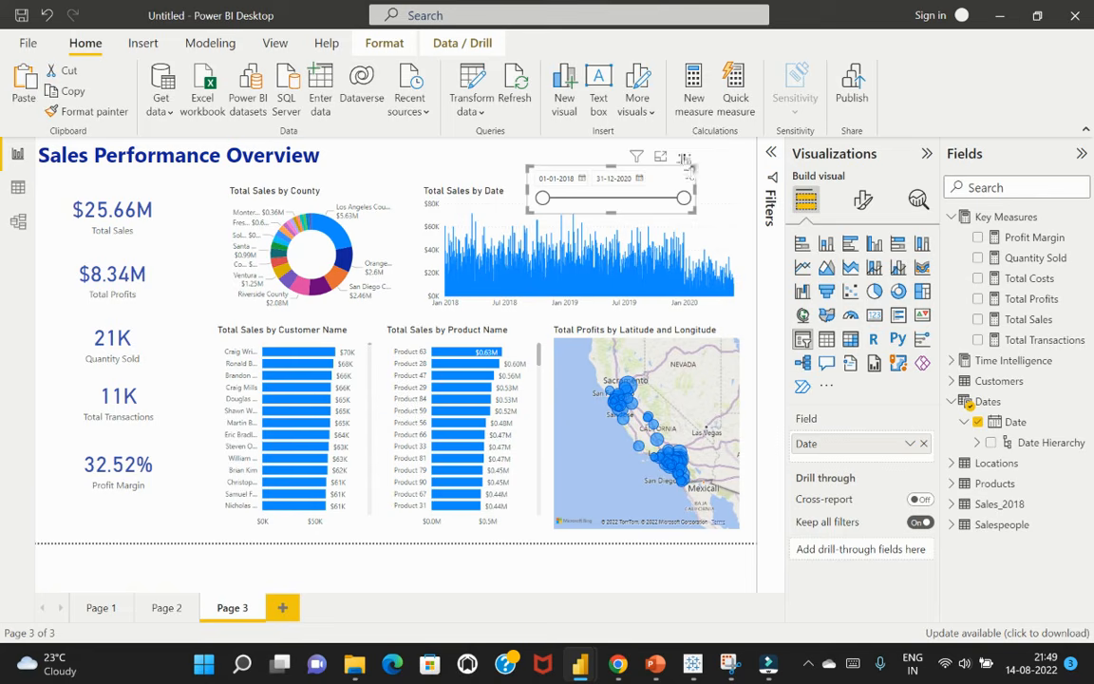
pyautogui.click(685, 157)
pyautogui.click(685, 155)
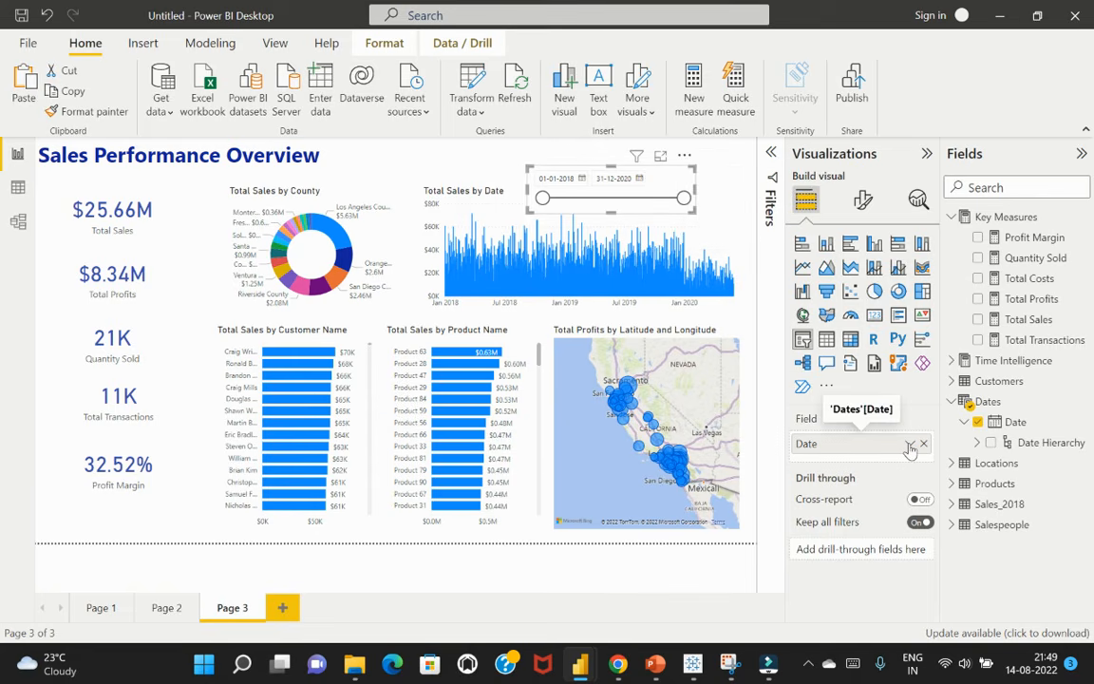
pyautogui.click(910, 444)
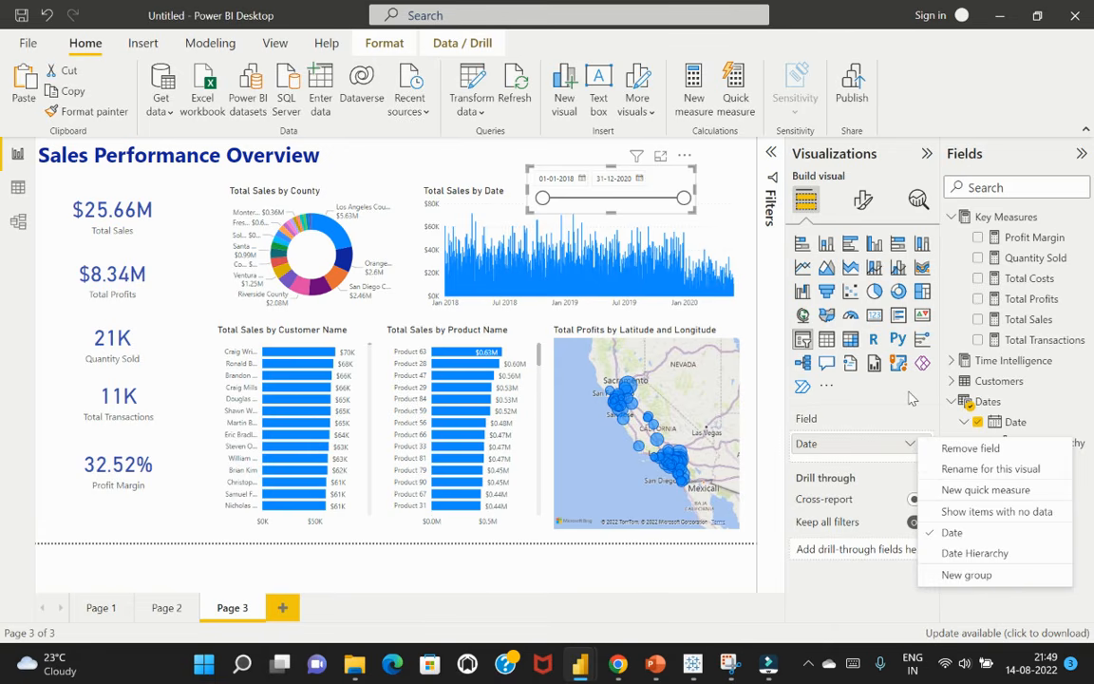
pyautogui.click(912, 399)
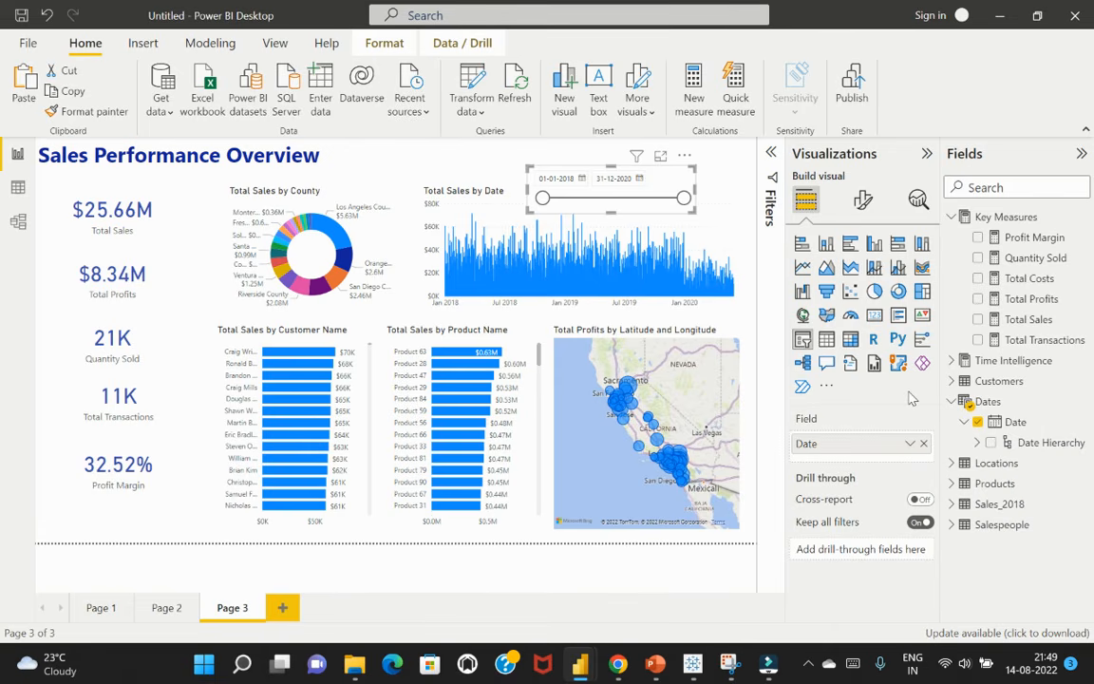
# Undo the date slicer's last move and reposition it level with the page title, near the right edge of the Total Sales by Date chart
pyautogui.hotkey('ctrl', 'z')
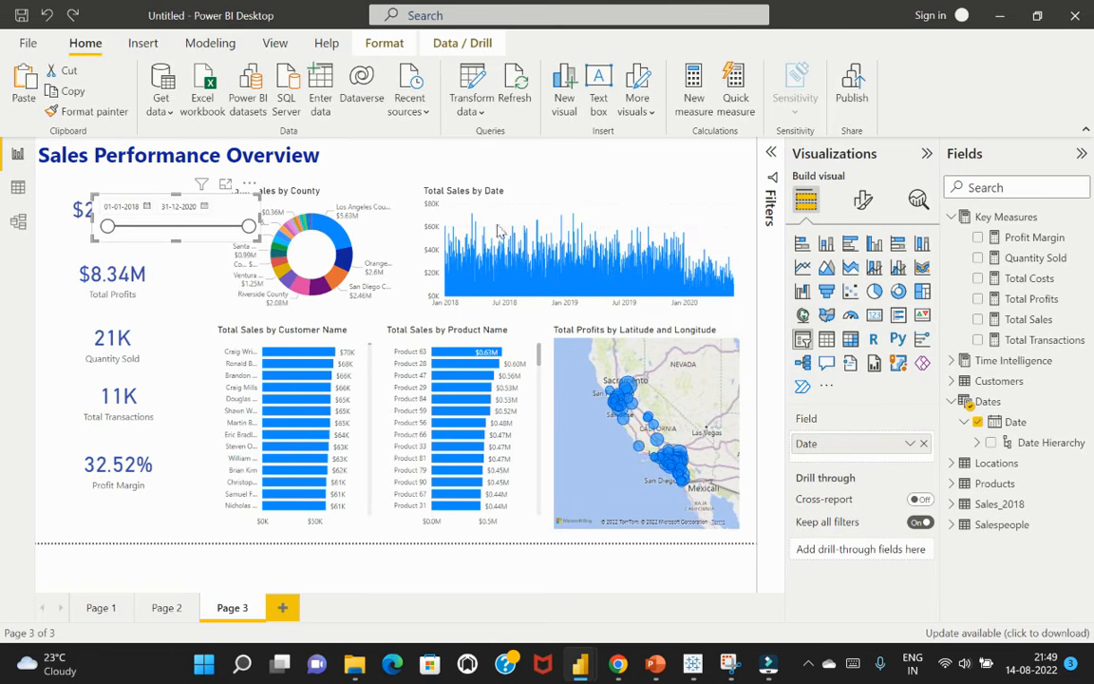
pyautogui.hotkey('ctrl', 'y')
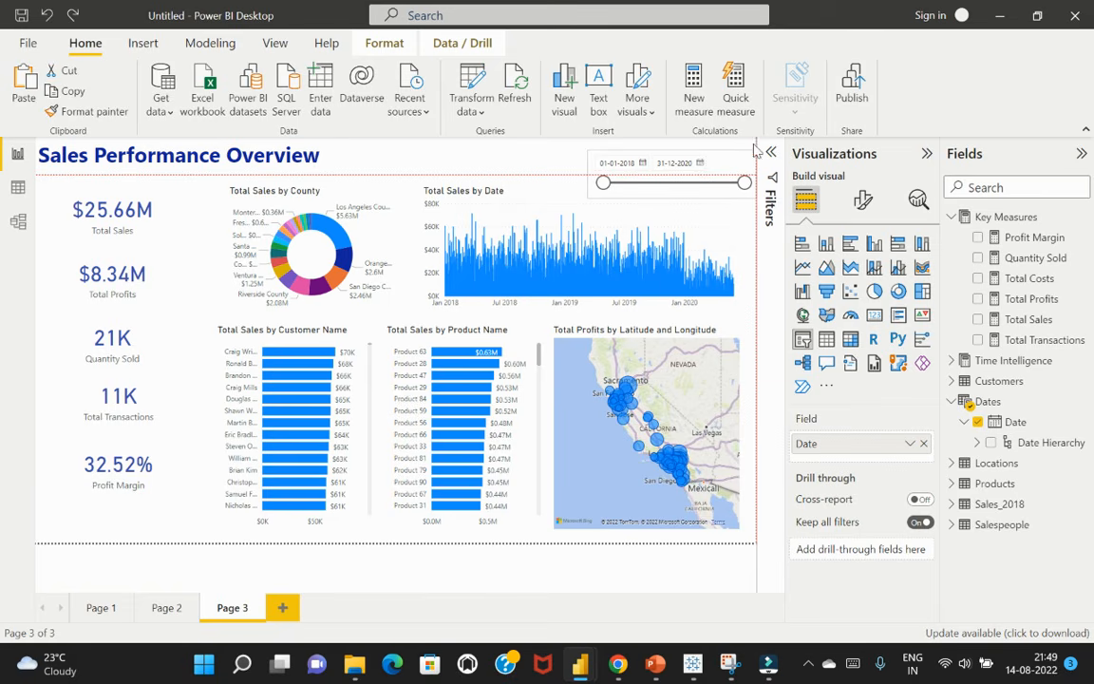
pyautogui.moveTo(754, 145); pyautogui.dragTo(726, 145)
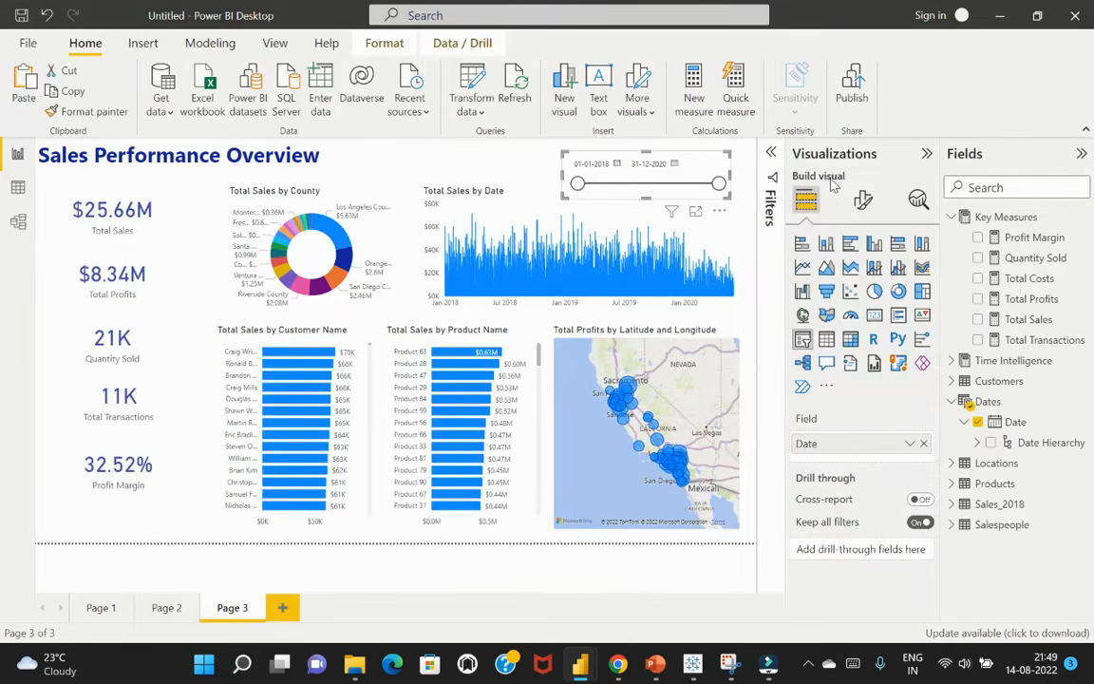
# Switch the slicer to Date Hierarchy, make it taller, and remove the Quarter, Month and Day levels to leave only Year
pyautogui.click(910, 446)
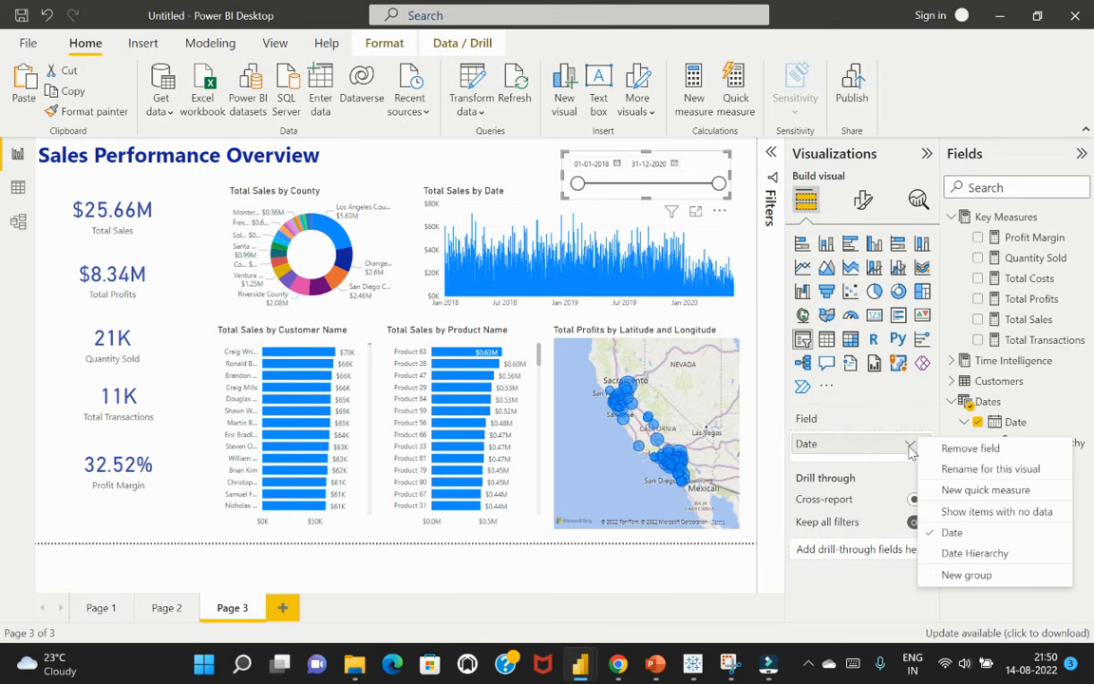
pyautogui.click(960, 553)
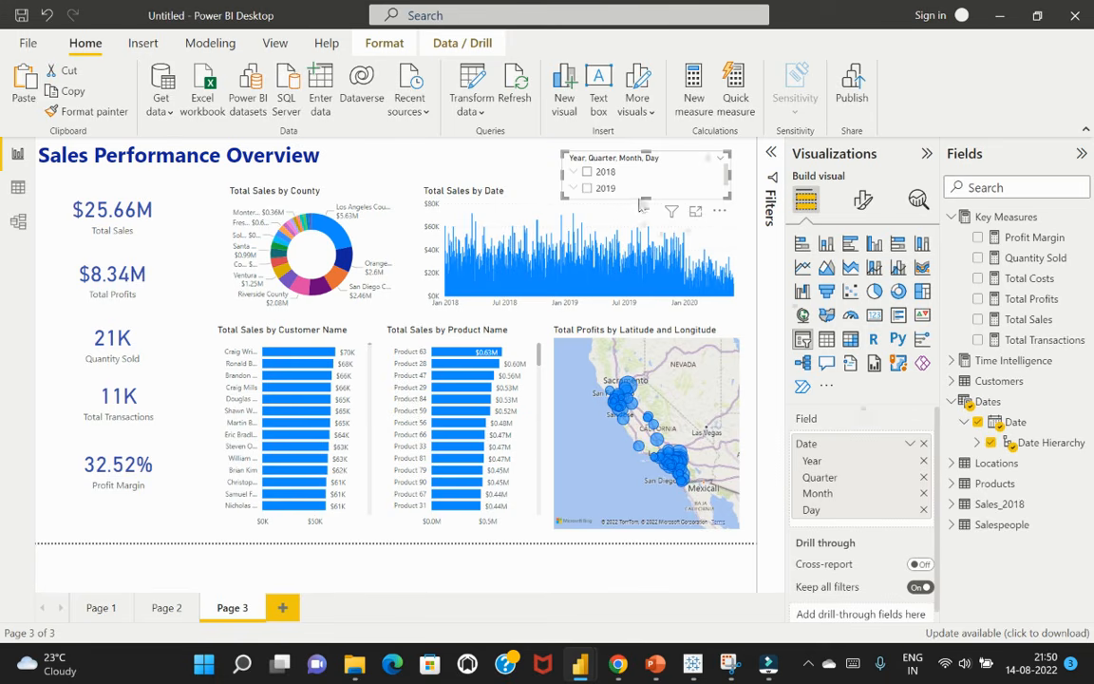
pyautogui.moveTo(646, 195); pyautogui.dragTo(668, 240)
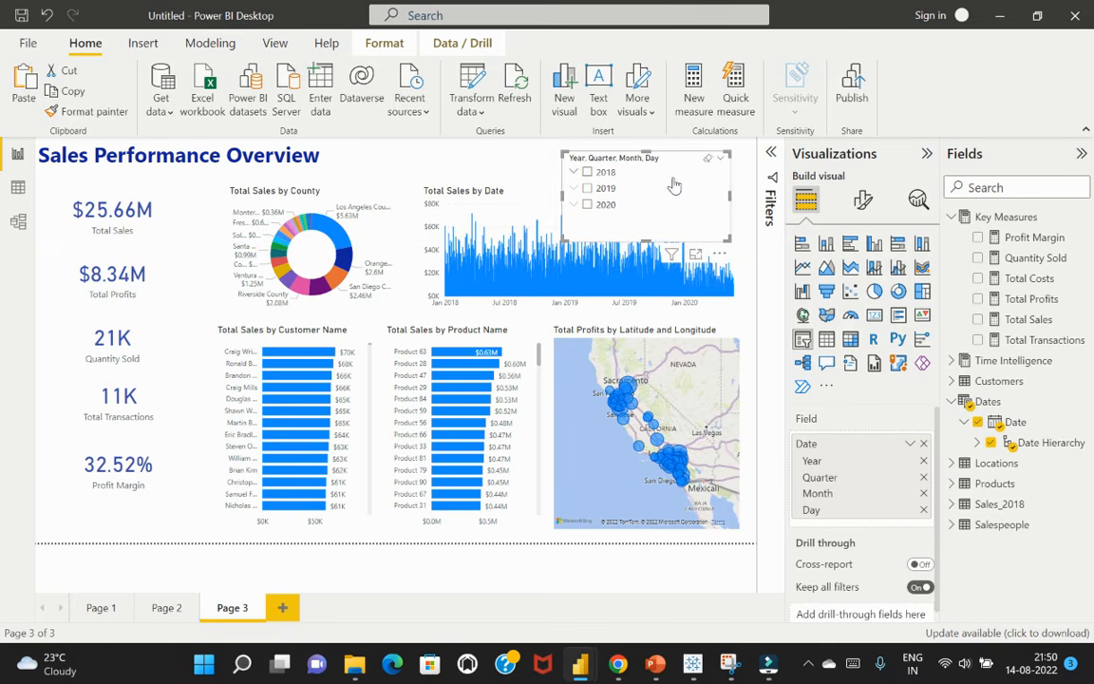
pyautogui.click(924, 477)
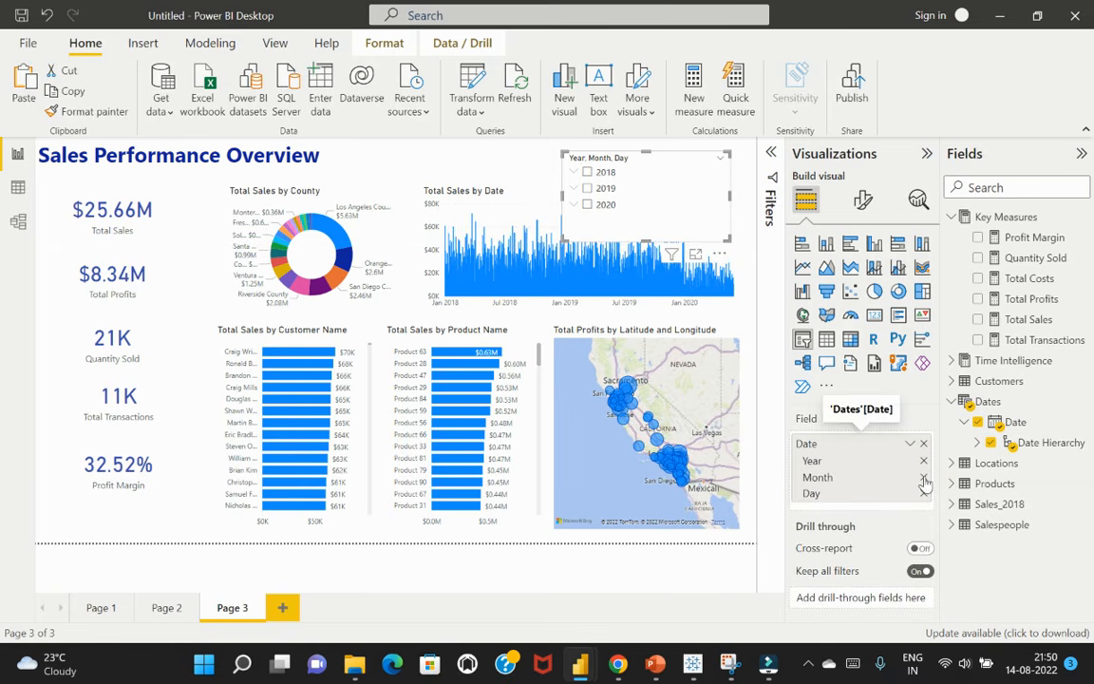
pyautogui.click(924, 477)
pyautogui.click(923, 476)
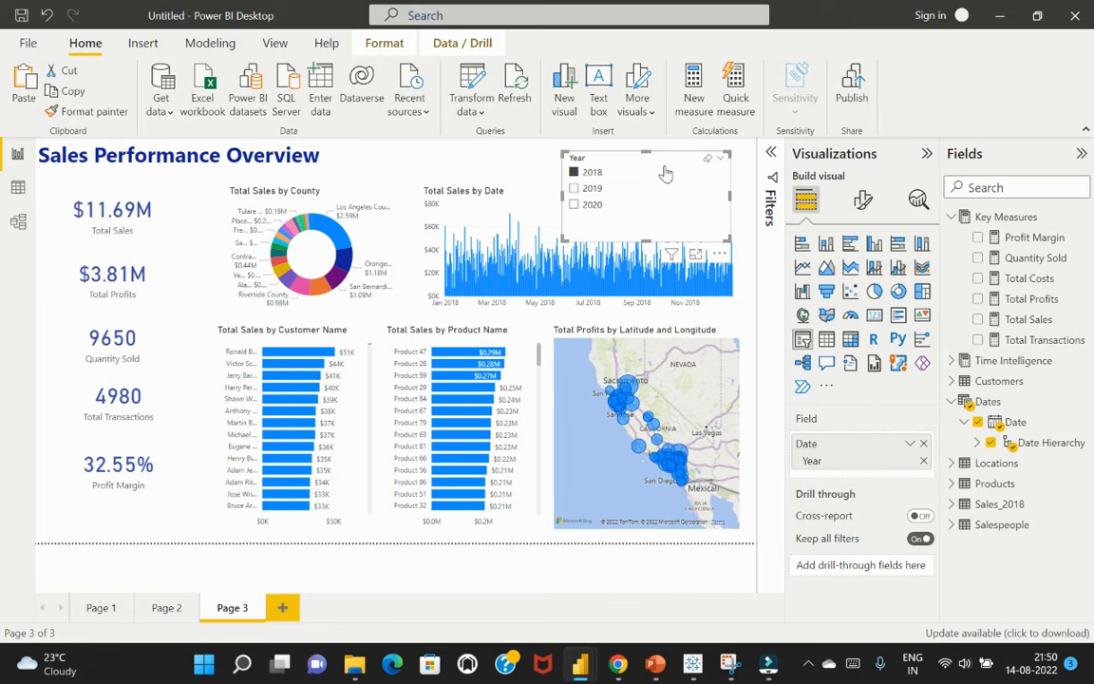
# Set the Year slicer's orientation to Horizontal in its slicer settings
pyautogui.click(864, 202)
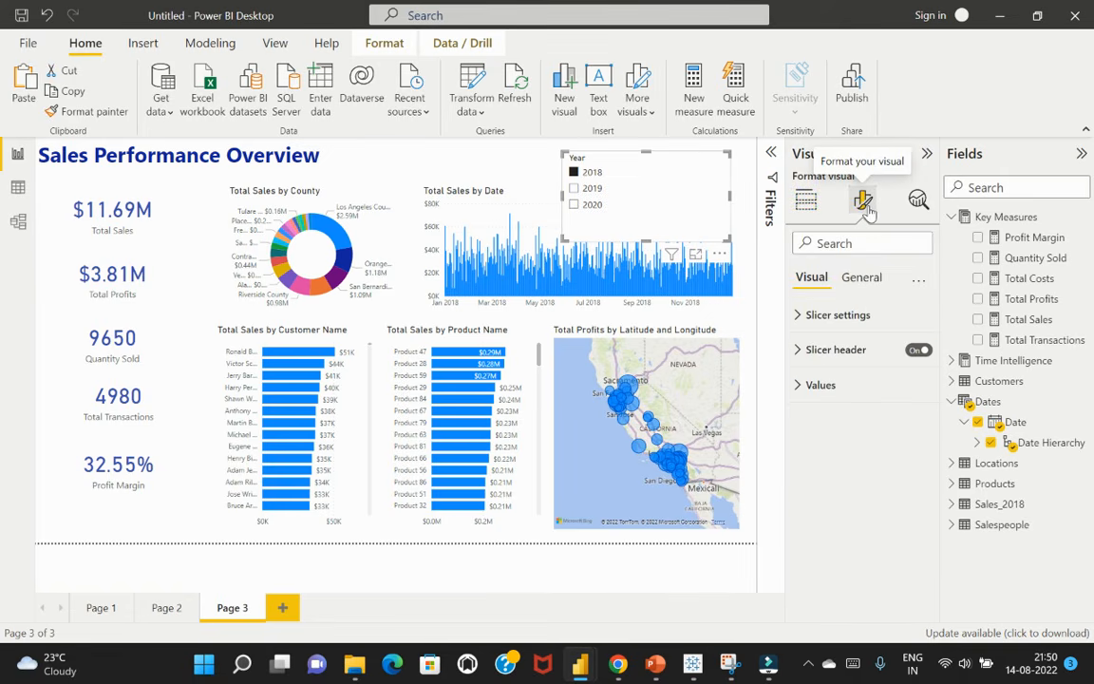
pyautogui.click(863, 279)
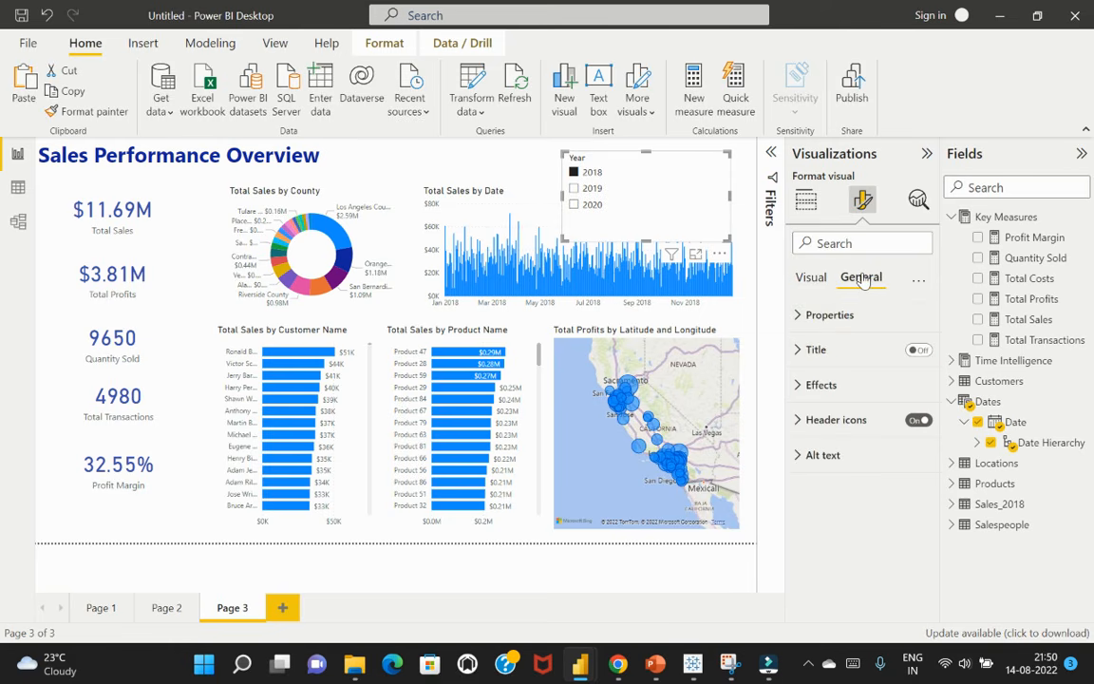
pyautogui.click(803, 316)
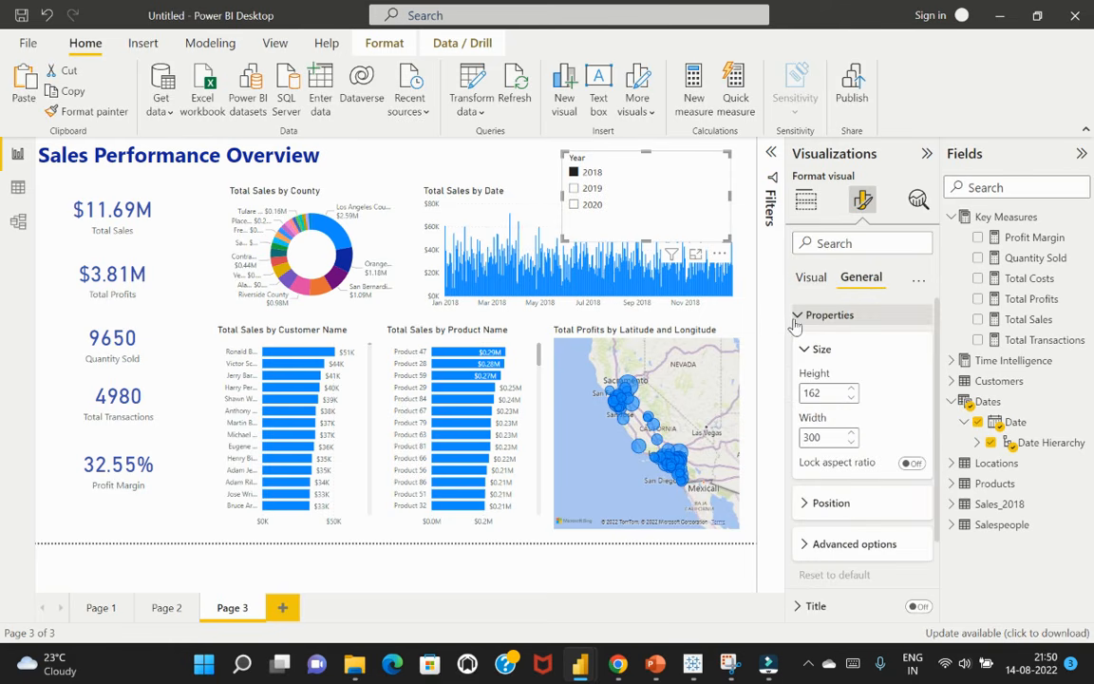
pyautogui.scroll(-2, 891, 426)
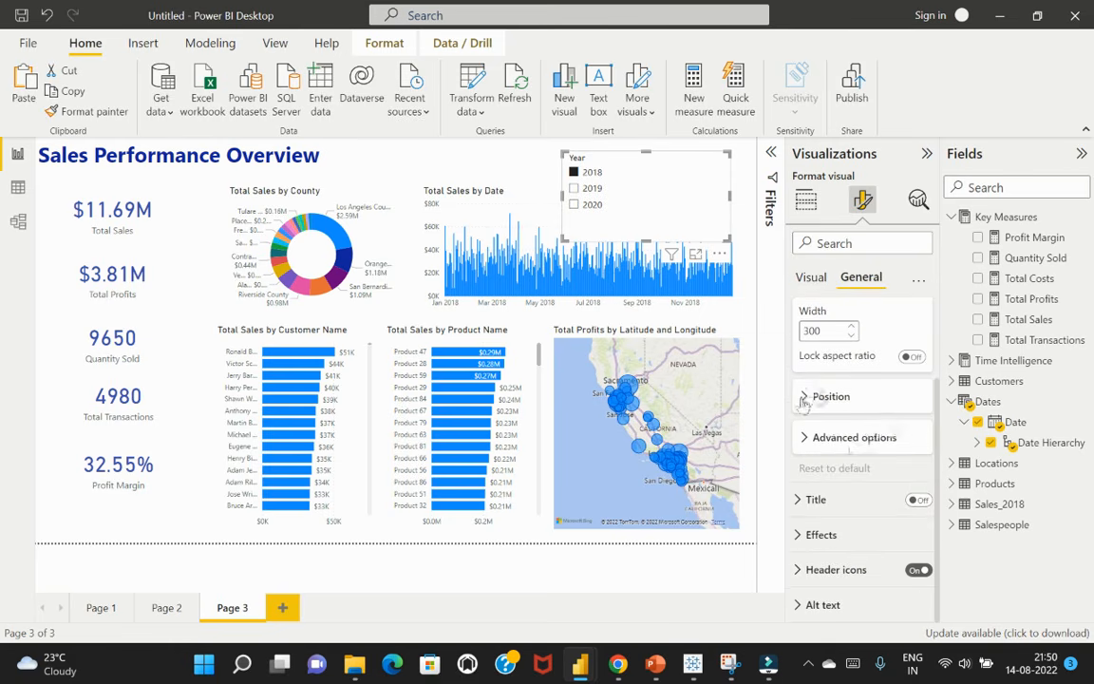
pyautogui.click(809, 399)
pyautogui.click(809, 400)
pyautogui.scroll(2, 848, 370)
pyautogui.click(812, 277)
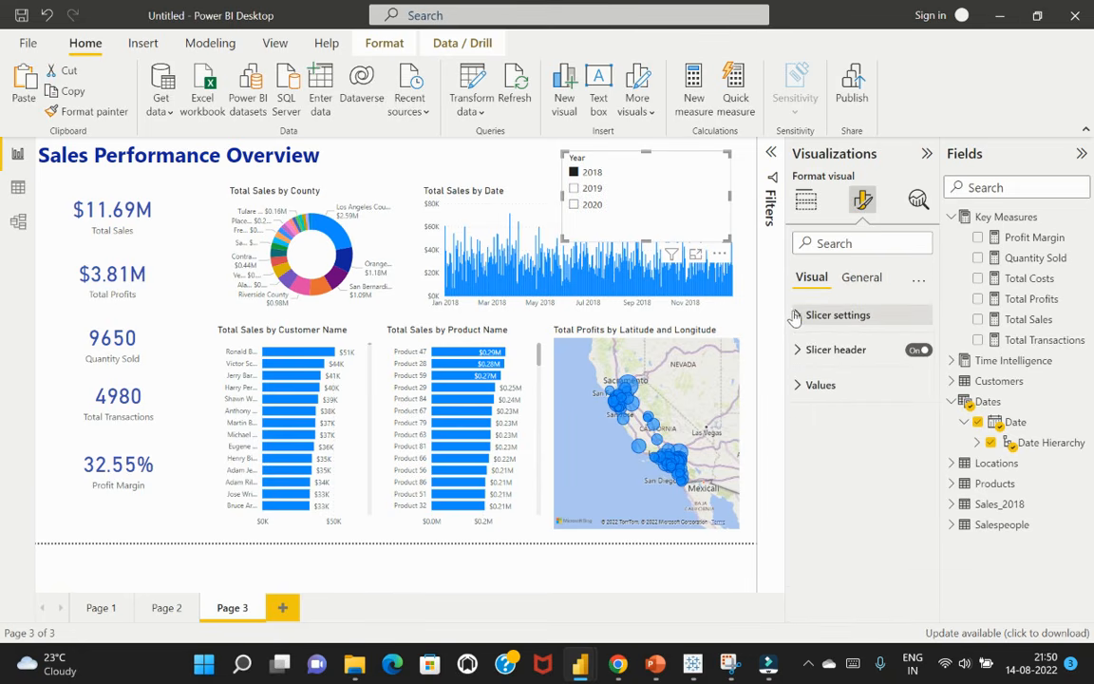
pyautogui.click(807, 314)
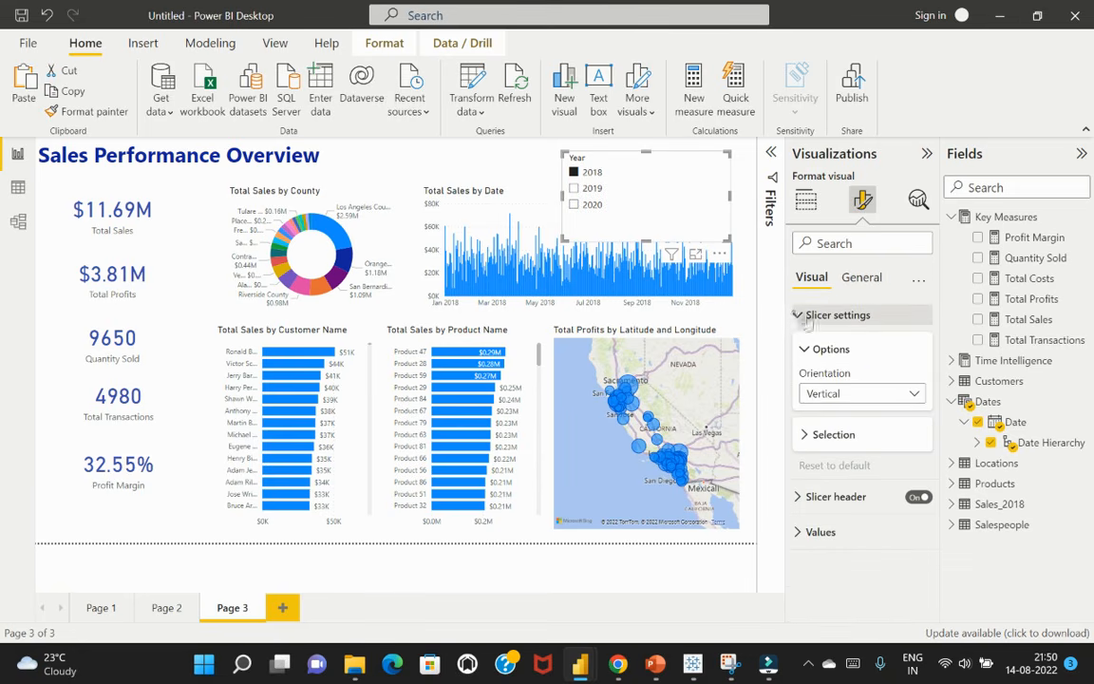
pyautogui.click(868, 399)
pyautogui.click(857, 436)
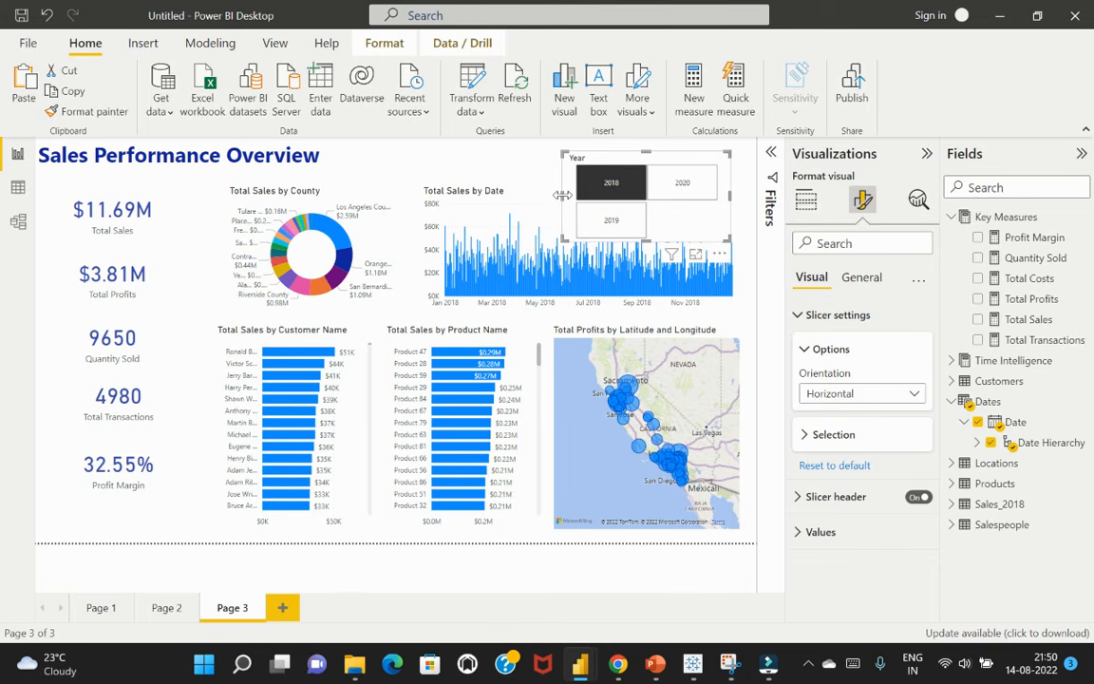
# Resize the Year slicer to about 220 wide and 61 high, as a single row above the Total Sales by Date chart
pyautogui.moveTo(563, 195); pyautogui.dragTo(430, 158)
pyautogui.moveTo(582, 237); pyautogui.dragTo(581, 185)
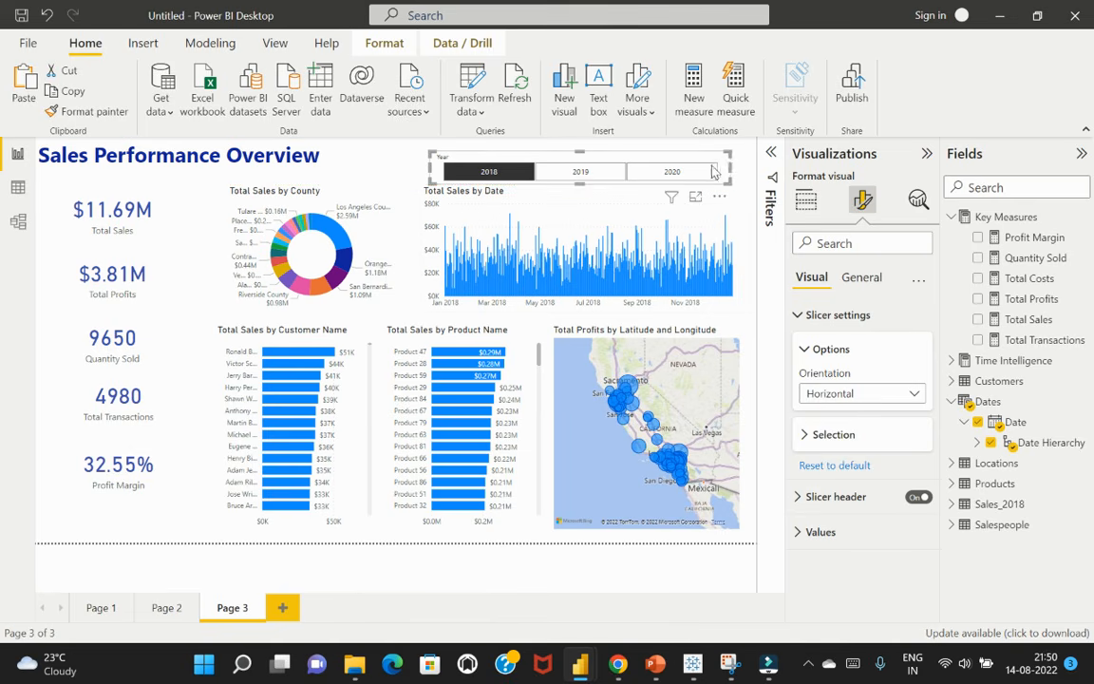
pyautogui.moveTo(714, 171); pyautogui.dragTo(618, 183)
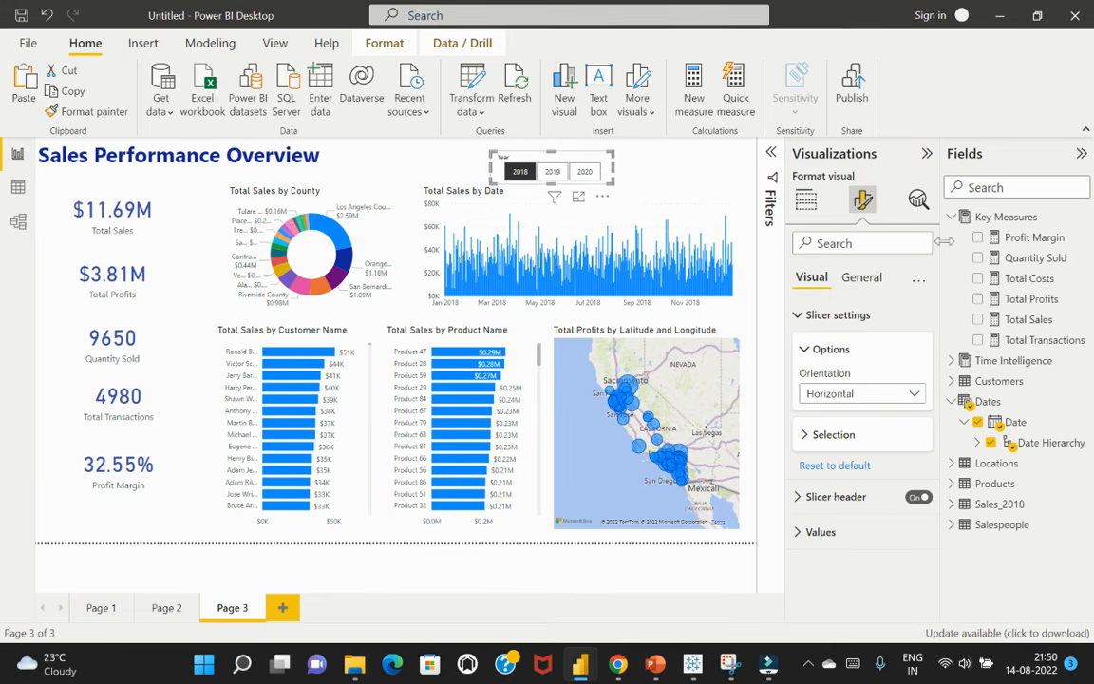
# Turn off the Year slicer's header, reduce the slicer's height to fit its buttons, and clear the selection
pyautogui.click(862, 279)
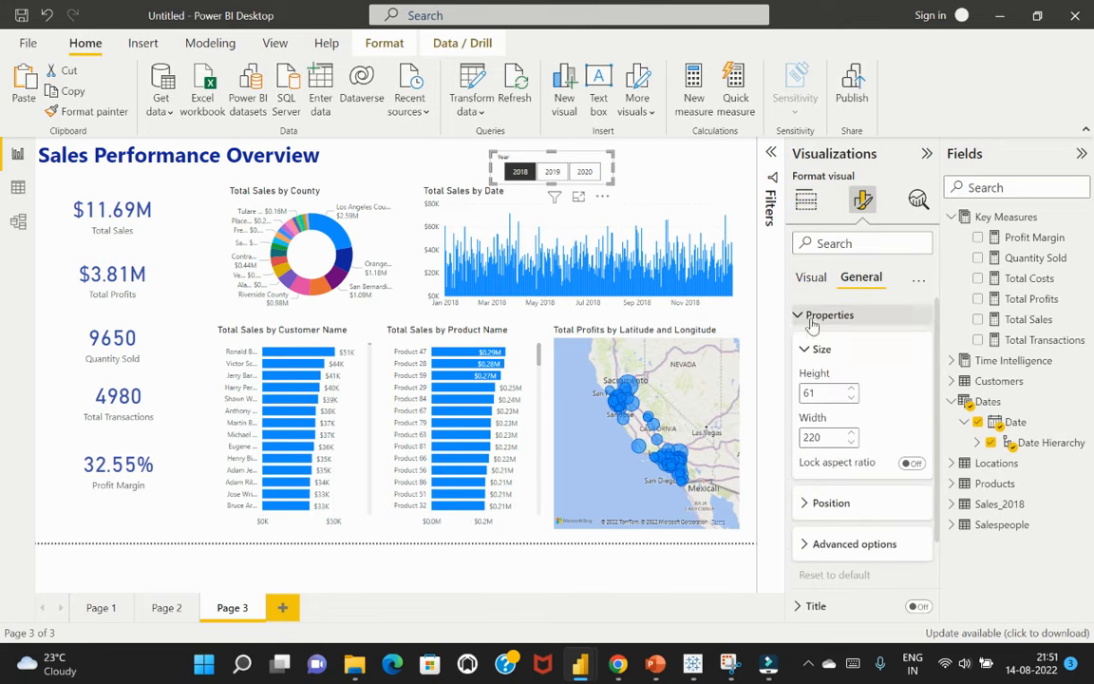
pyautogui.click(813, 279)
pyautogui.click(823, 314)
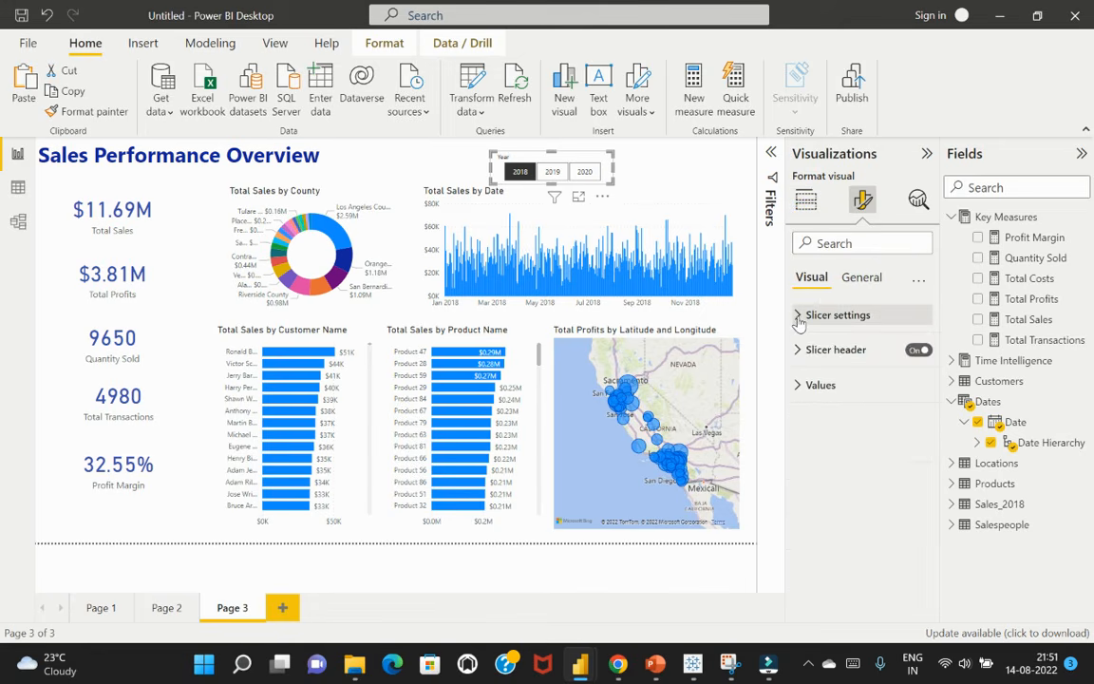
pyautogui.click(918, 351)
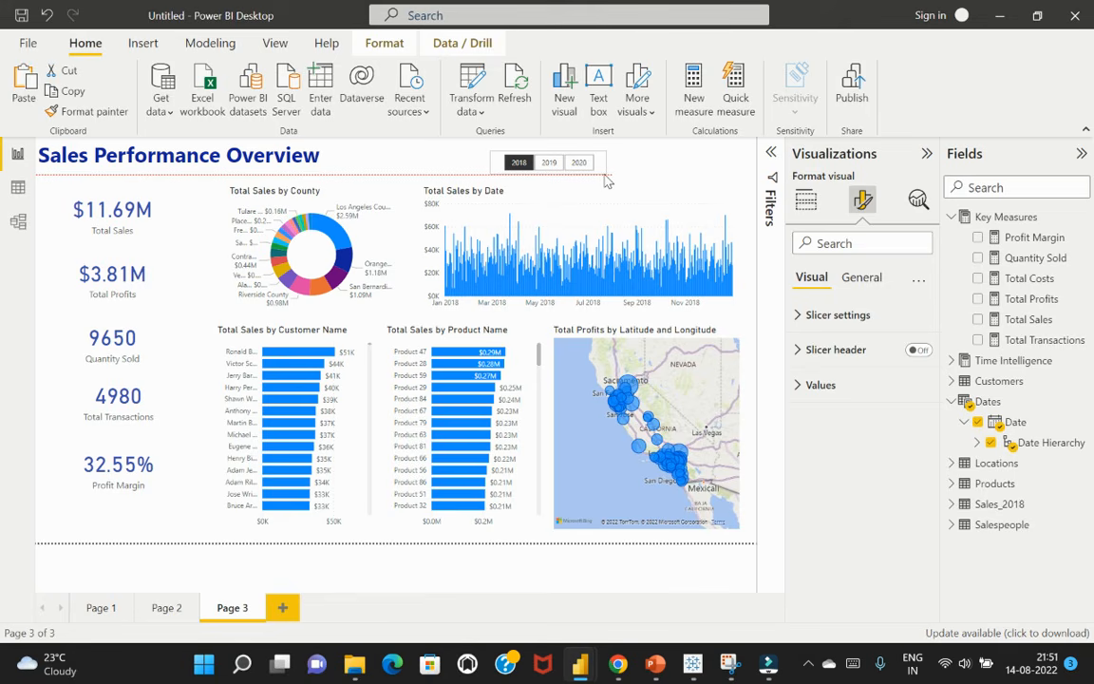
pyautogui.moveTo(609, 182); pyautogui.dragTo(608, 173)
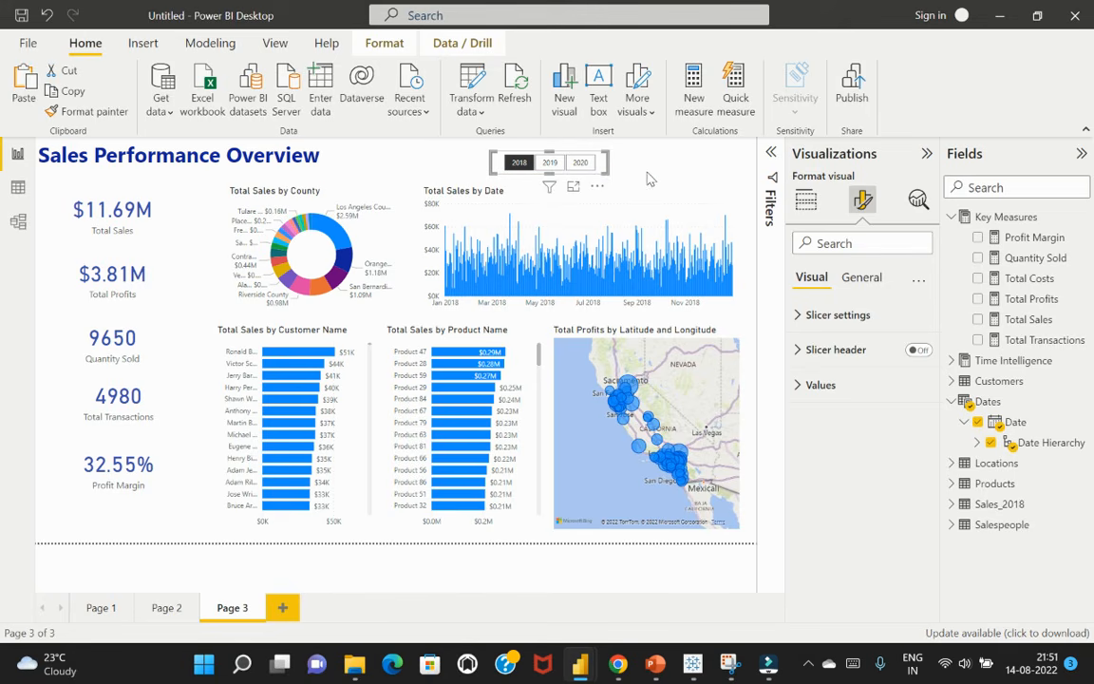
pyautogui.click(654, 172)
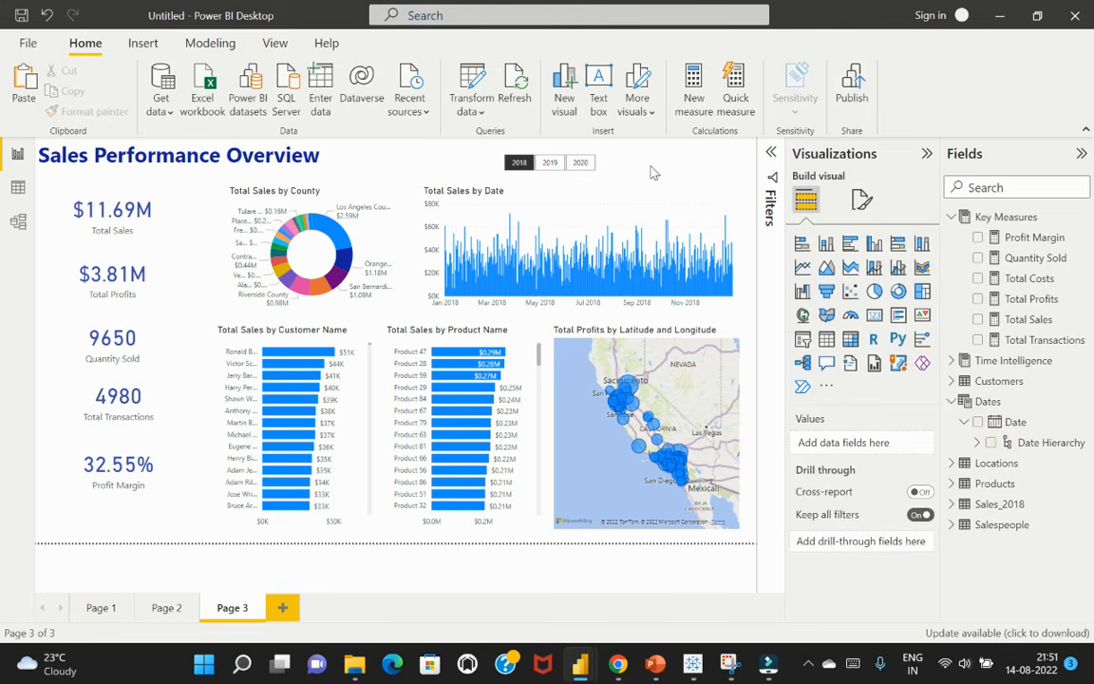
# Check how the visuals respond to the Year slicer by filtering to 2019, 2020 and back to 2018
pyautogui.click(553, 162)
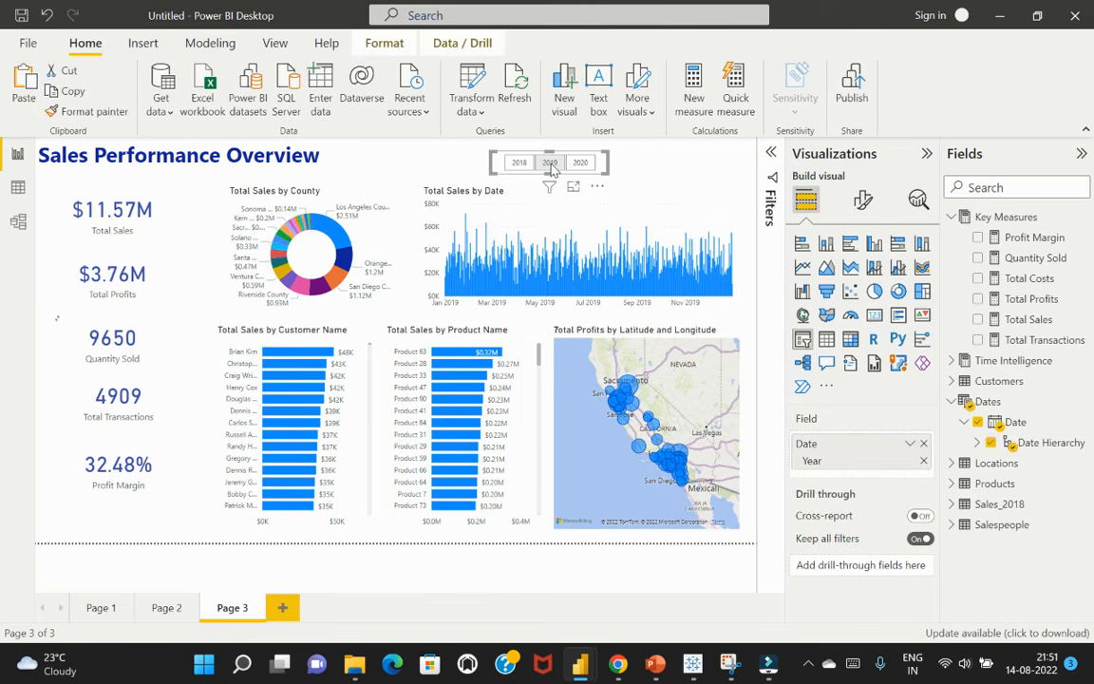
pyautogui.click(582, 163)
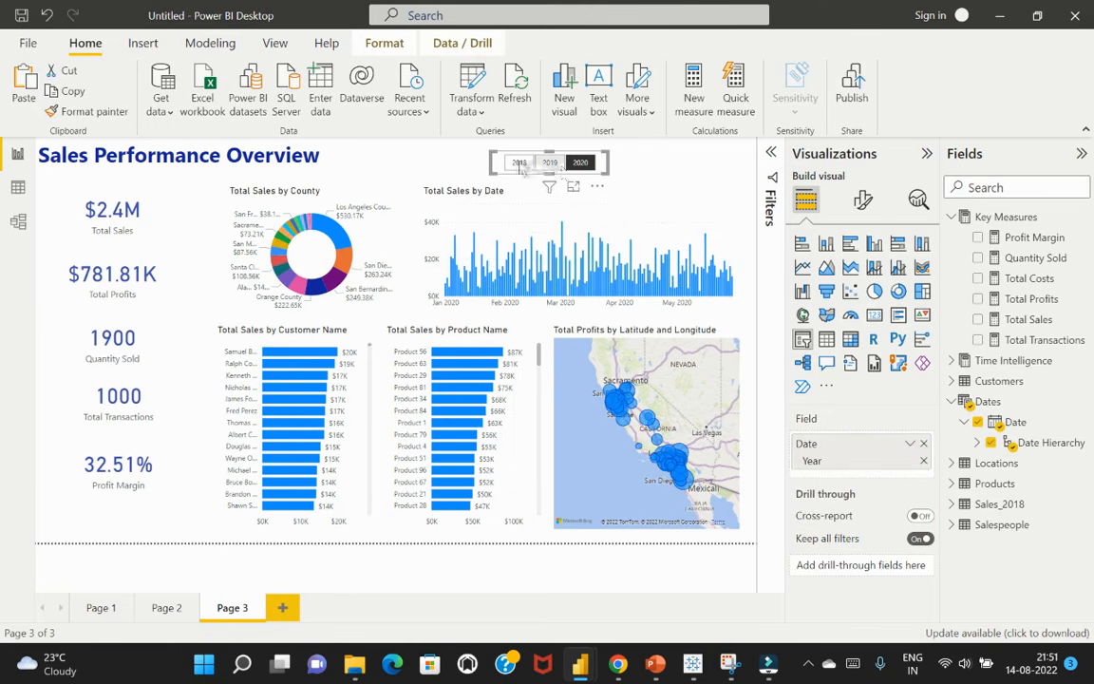
pyautogui.click(520, 164)
pyautogui.click(660, 176)
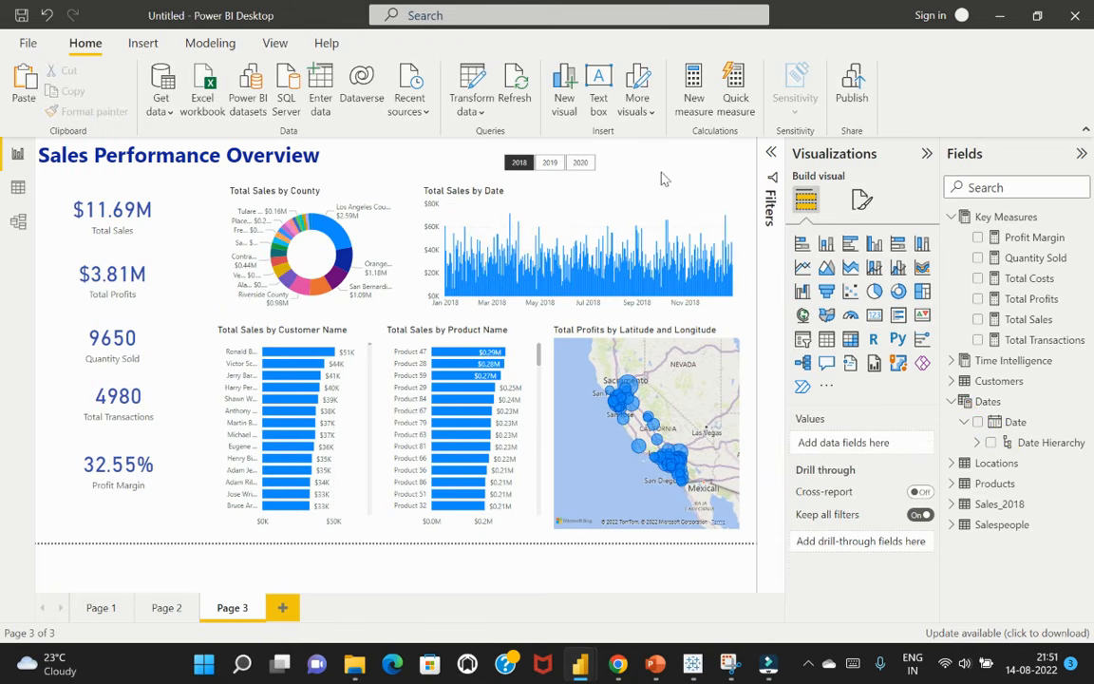
pyautogui.click(603, 172)
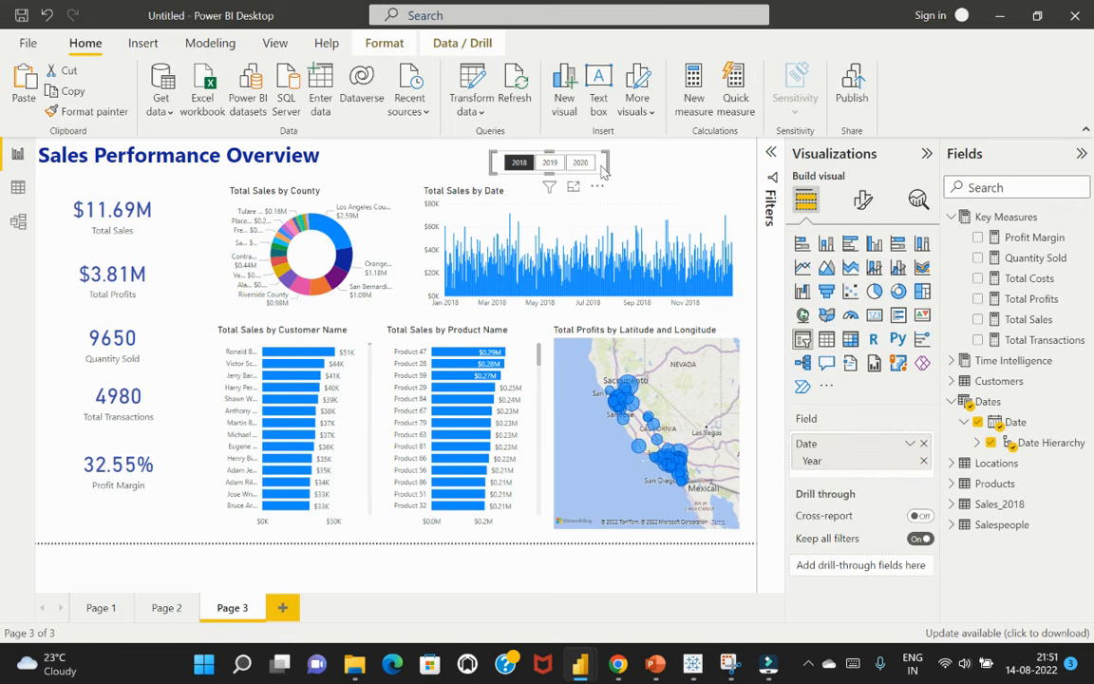
pyautogui.click(651, 176)
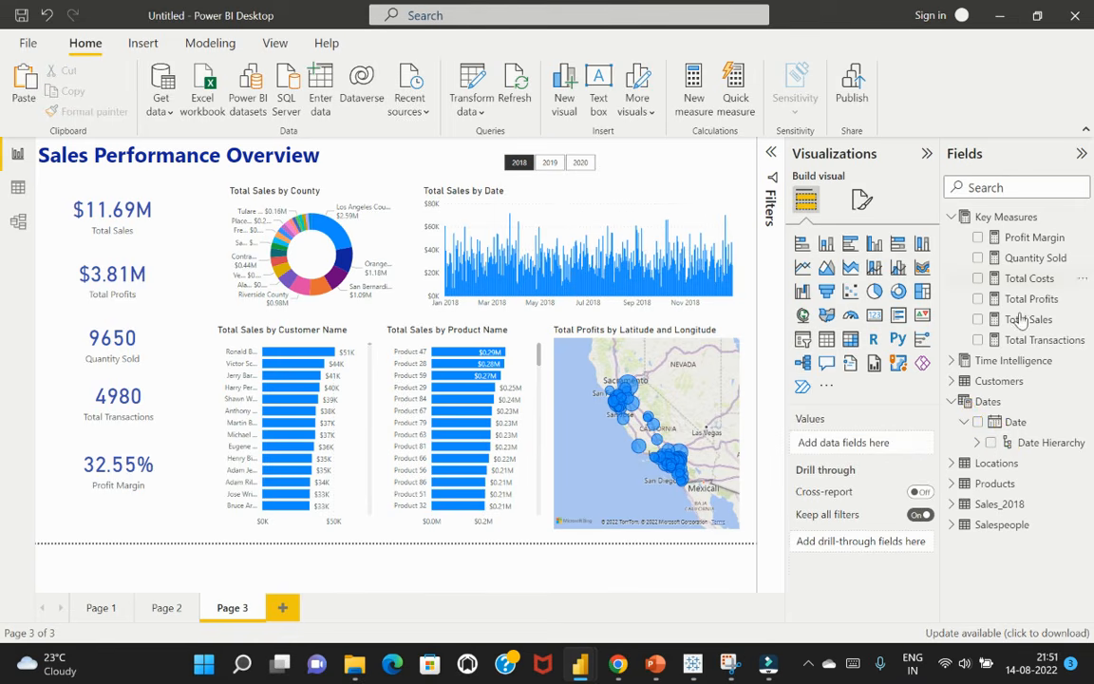
# Create a second slicer from the Dates table's Date Hierarchy, keeping only the Quarter level
pyautogui.click(991, 444)
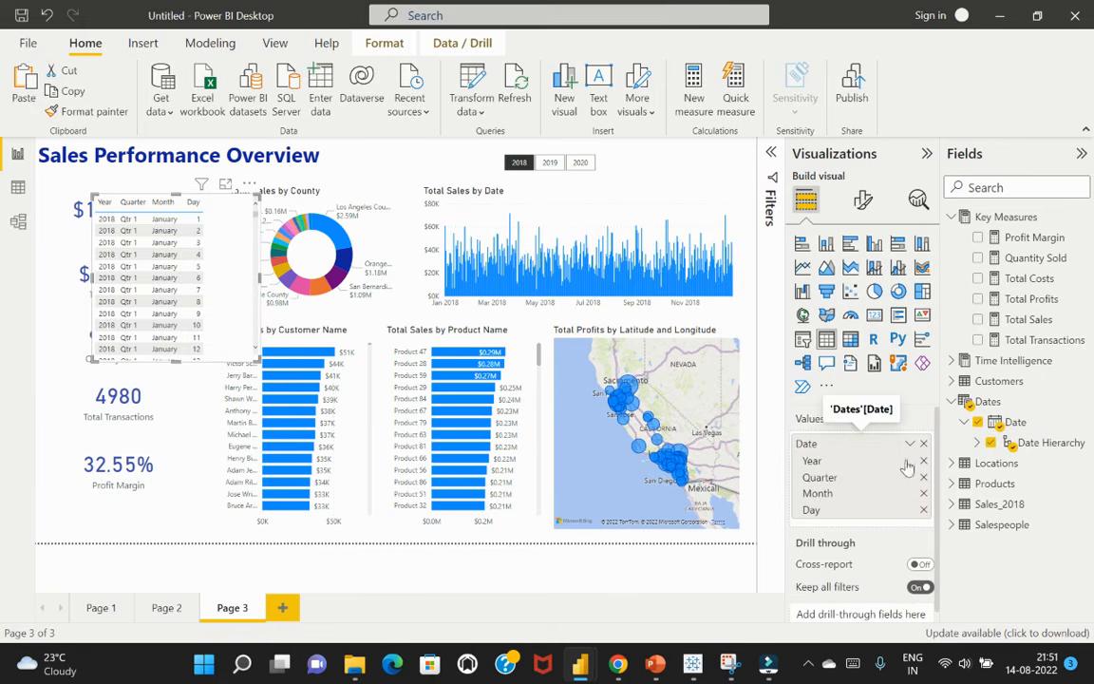
pyautogui.click(803, 340)
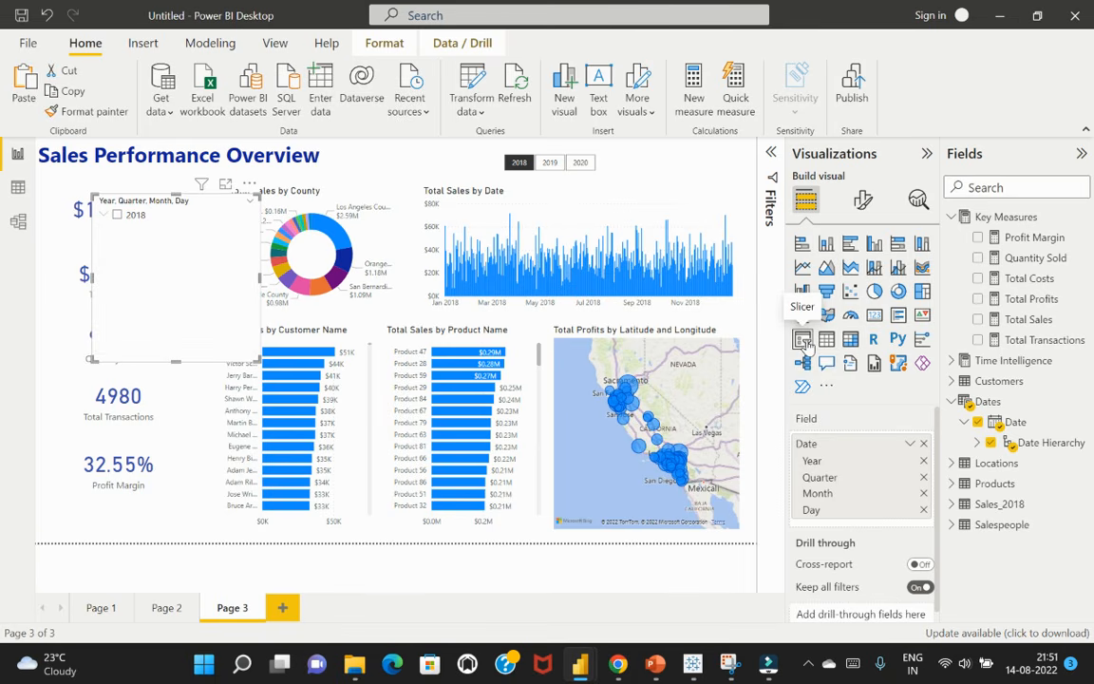
pyautogui.click(923, 461)
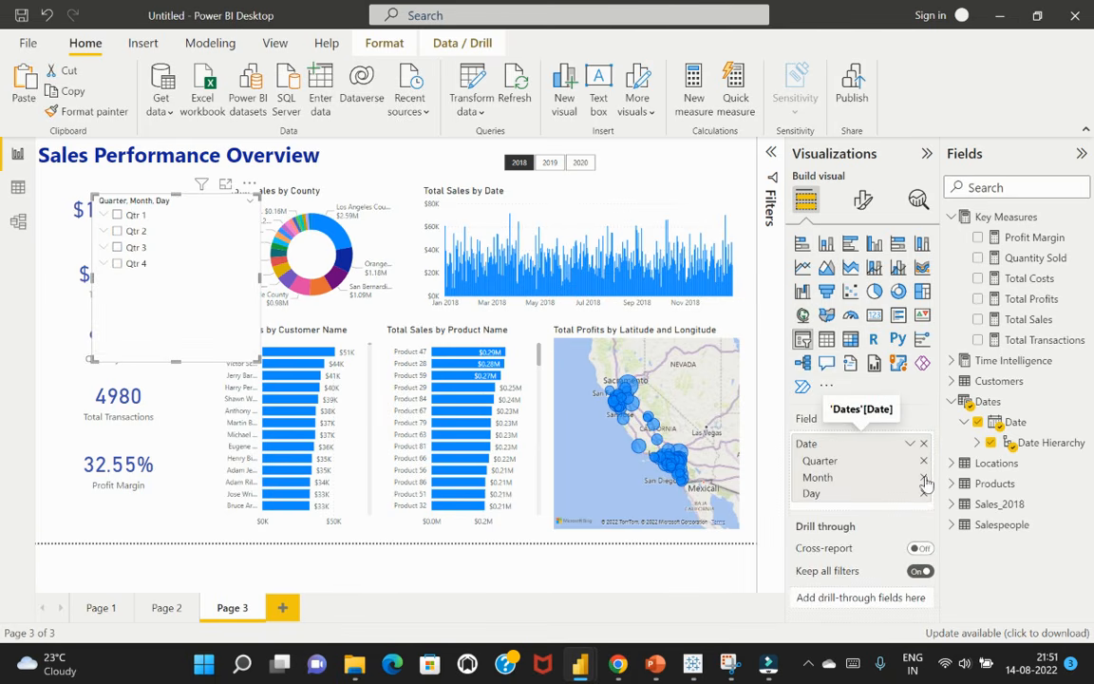
pyautogui.click(924, 478)
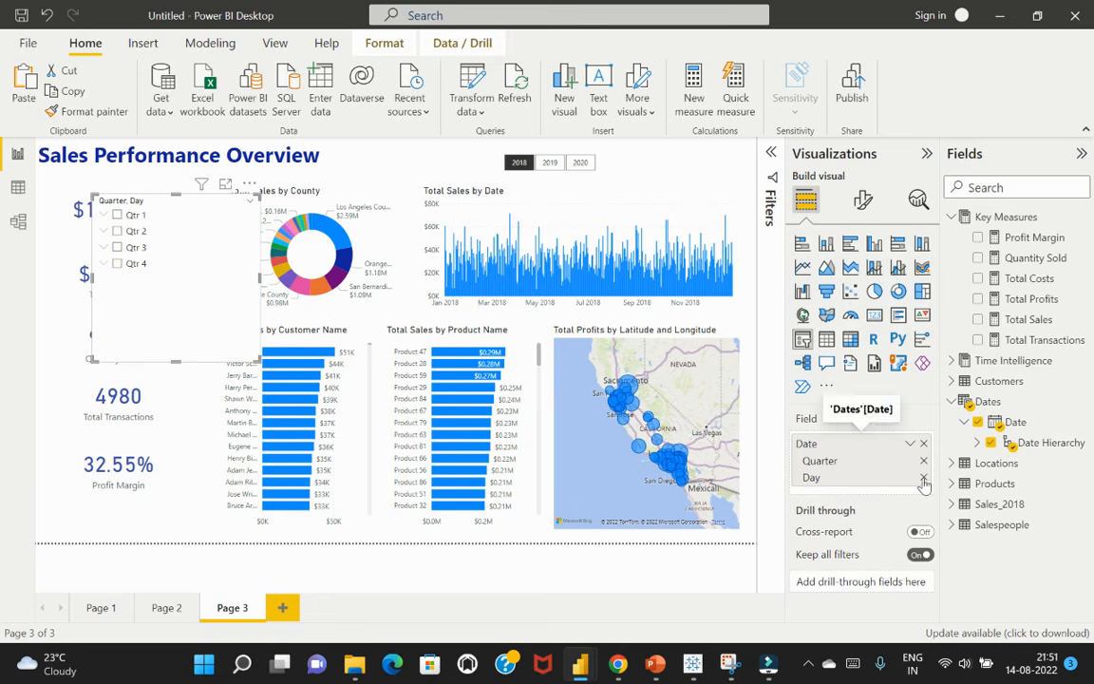
pyautogui.click(923, 478)
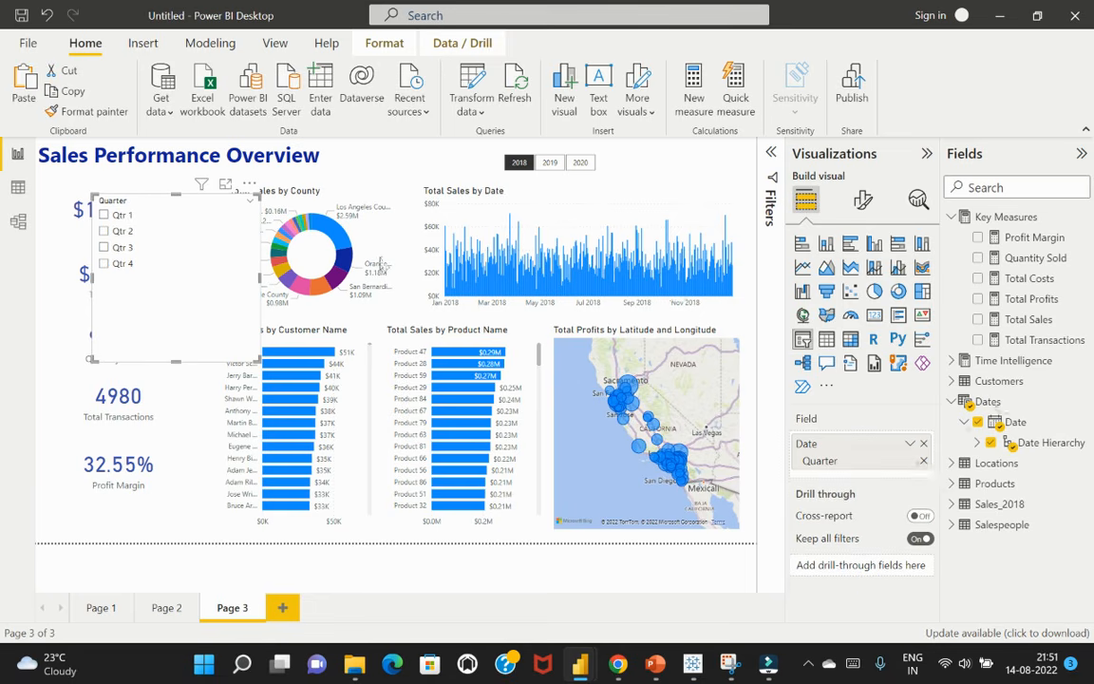
# Shrink the Quarter slicer around its four options and move it to the right of the Year slicer, over the Total Sales by Date chart
pyautogui.moveTo(176, 361); pyautogui.dragTo(183, 285)
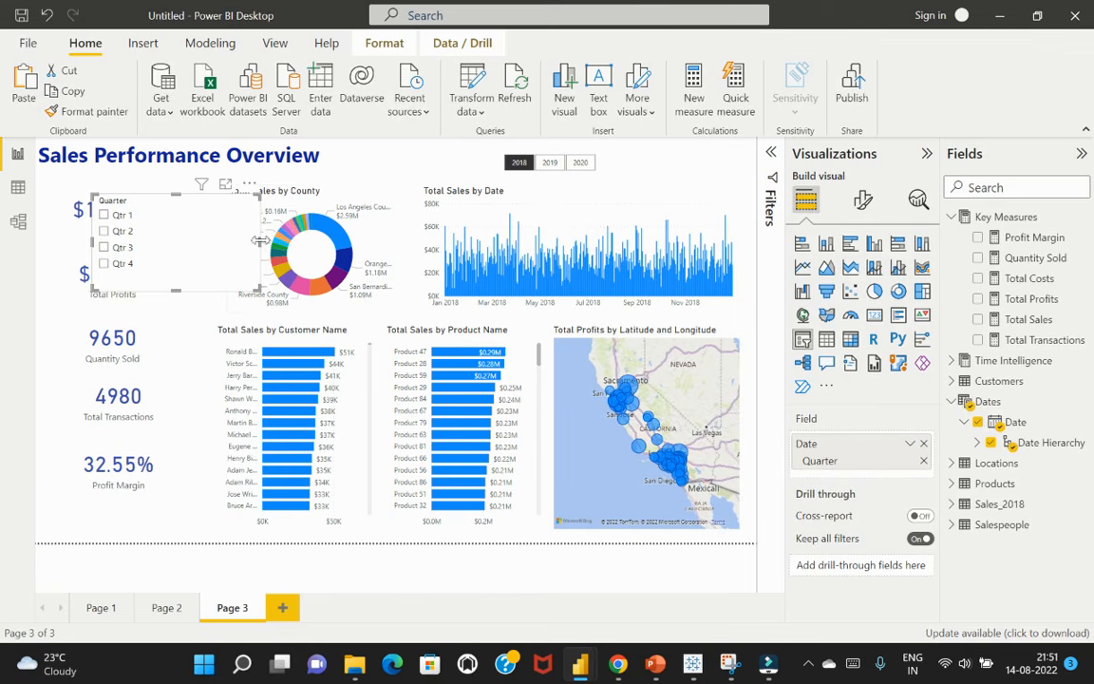
pyautogui.moveTo(260, 240); pyautogui.dragTo(172, 243)
pyautogui.moveTo(165, 186); pyautogui.dragTo(714, 152)
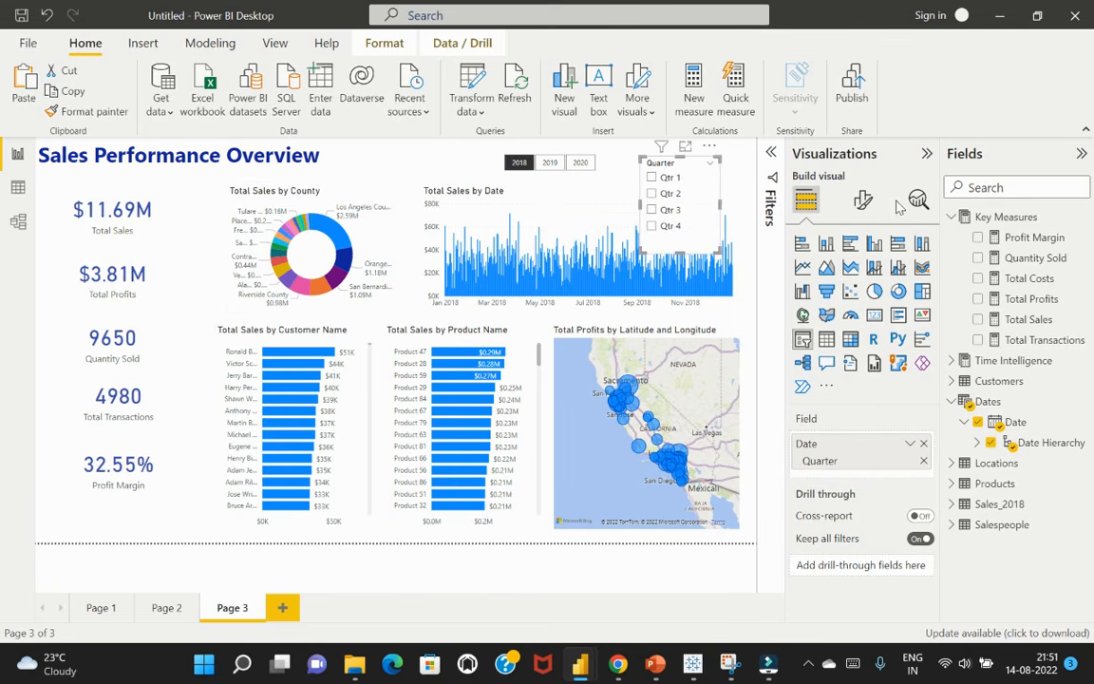
# Set the Quarter slicer's orientation to Horizontal and reshape it into a single row of buttons beside the Year slicer
pyautogui.click(862, 199)
pyautogui.click(836, 314)
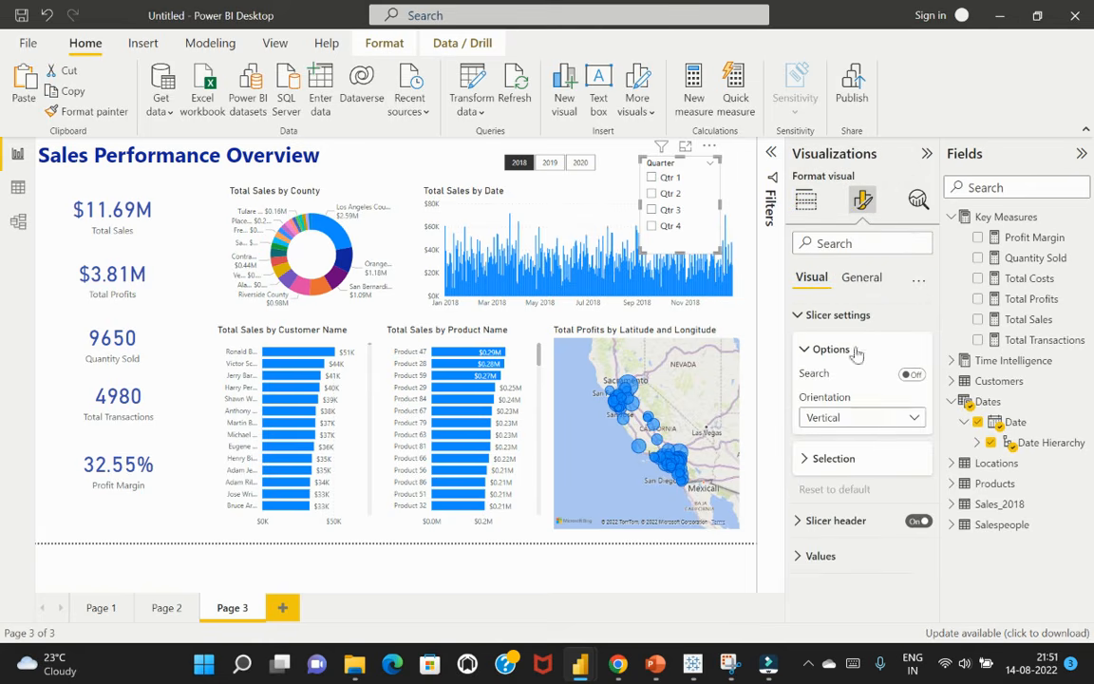
pyautogui.click(860, 417)
pyautogui.click(829, 459)
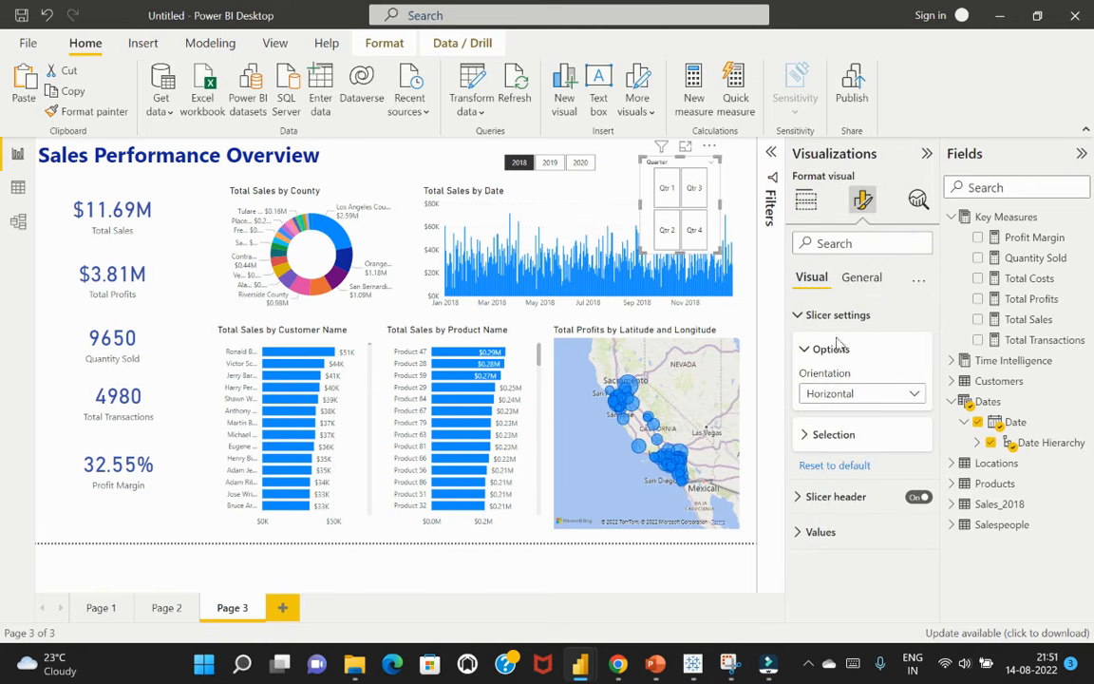
pyautogui.moveTo(639, 205); pyautogui.dragTo(586, 203)
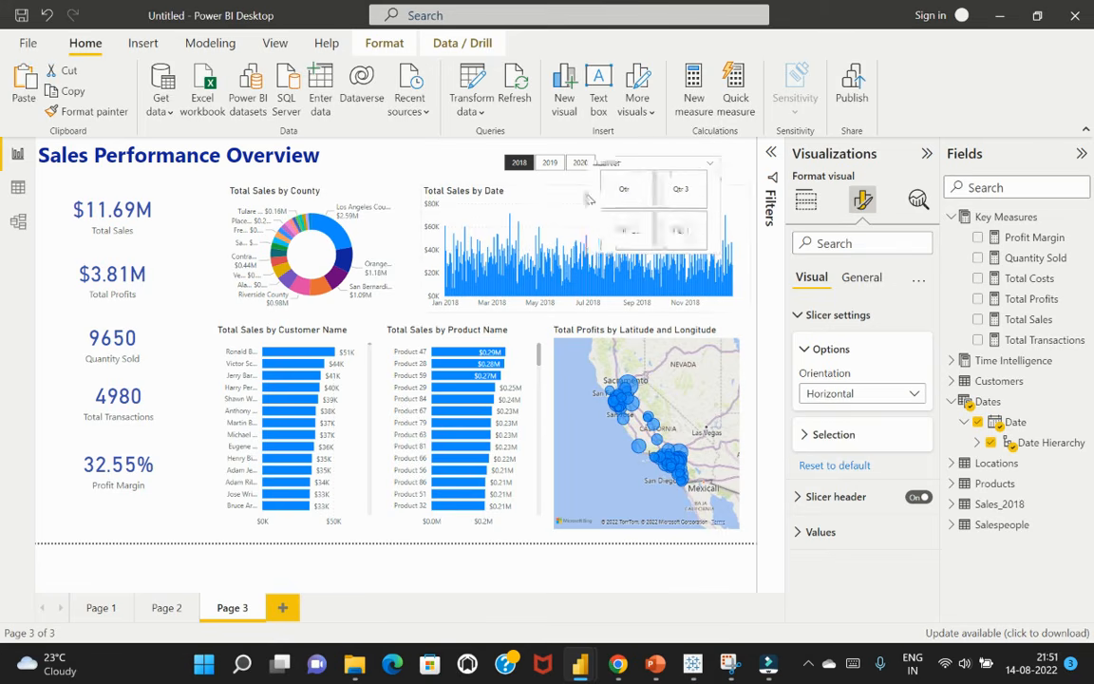
pyautogui.moveTo(654, 252); pyautogui.dragTo(742, 148)
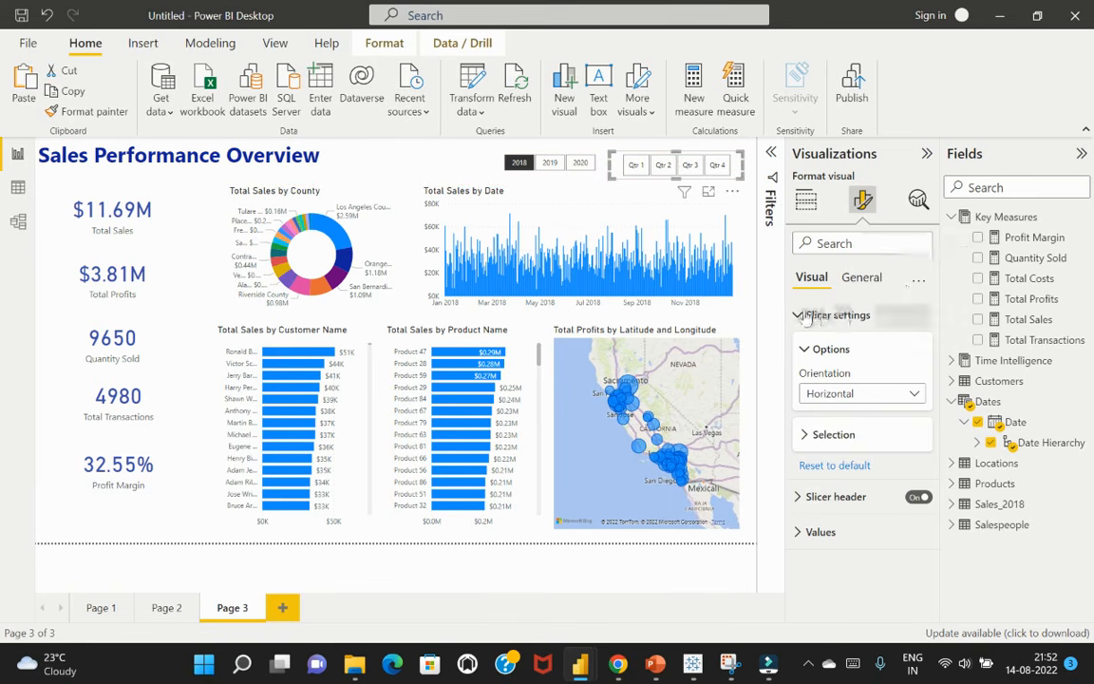
# Turn off the Quarter slicer's header and trim its height and width to line up with the Year slicer
pyautogui.click(916, 499)
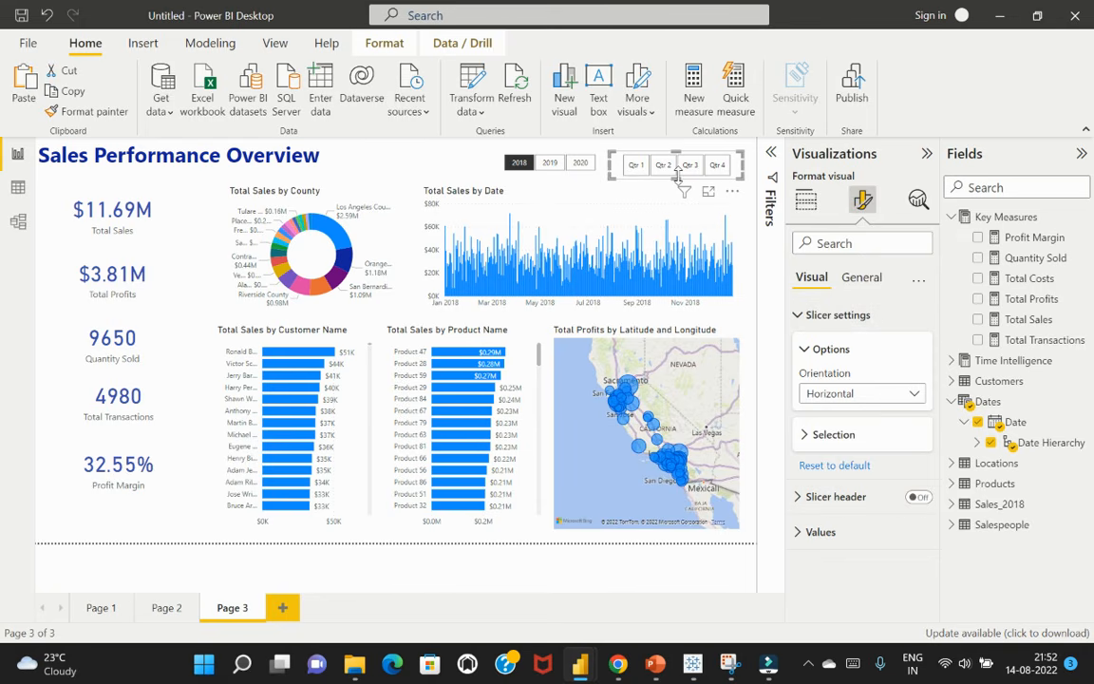
pyautogui.moveTo(682, 181); pyautogui.dragTo(675, 167)
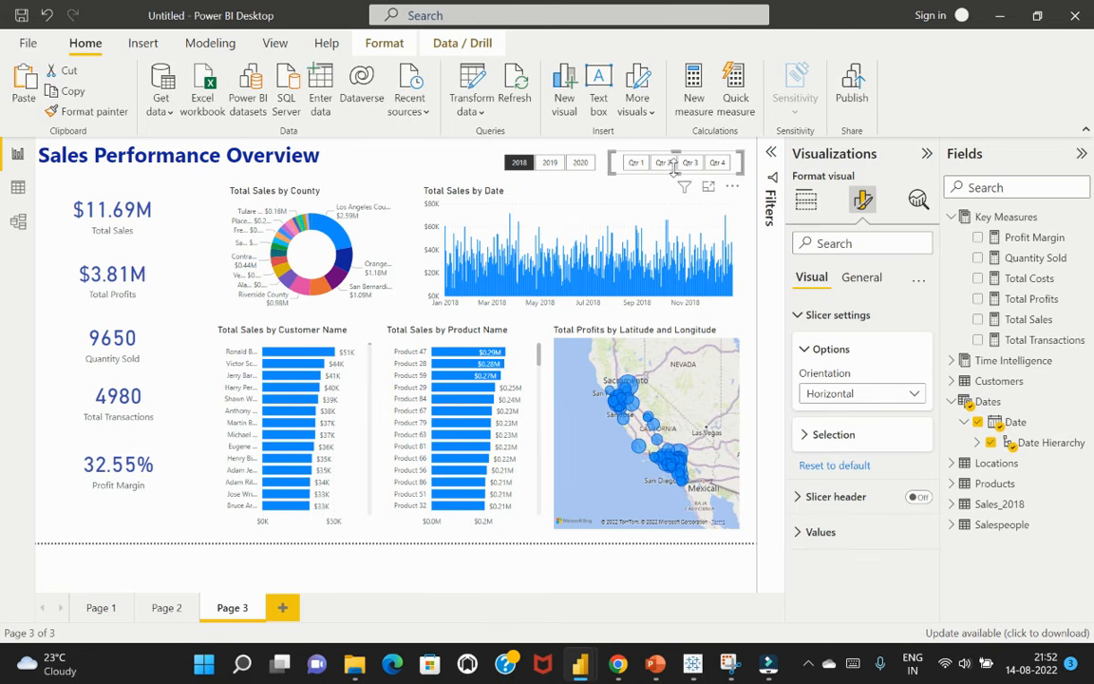
pyautogui.moveTo(674, 169); pyautogui.dragTo(675, 173)
pyautogui.moveTo(741, 165); pyautogui.dragTo(725, 192)
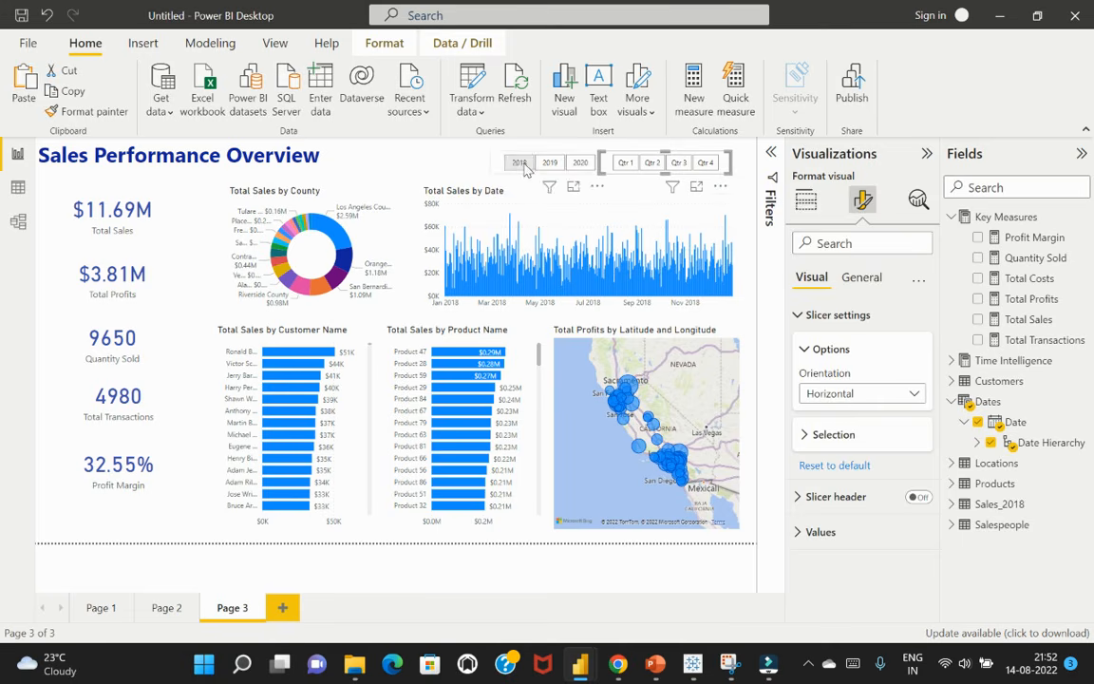
# Clear the selection and filter the report page to Qtr 1 with the Quarter slicer
pyautogui.click(473, 164)
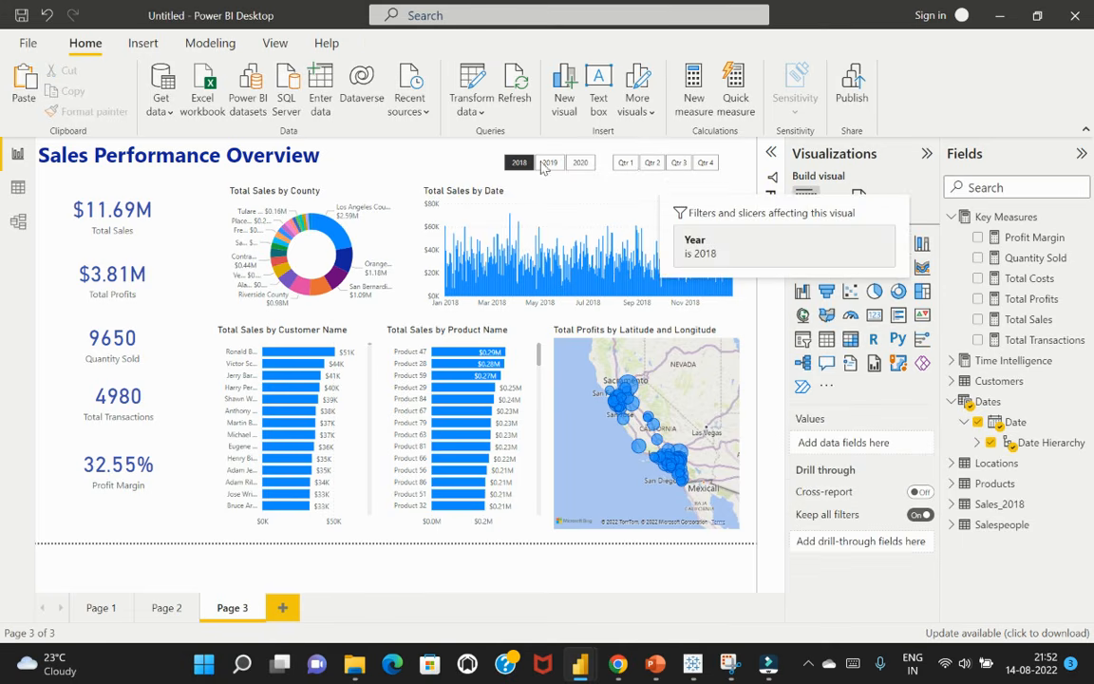
pyautogui.click(626, 164)
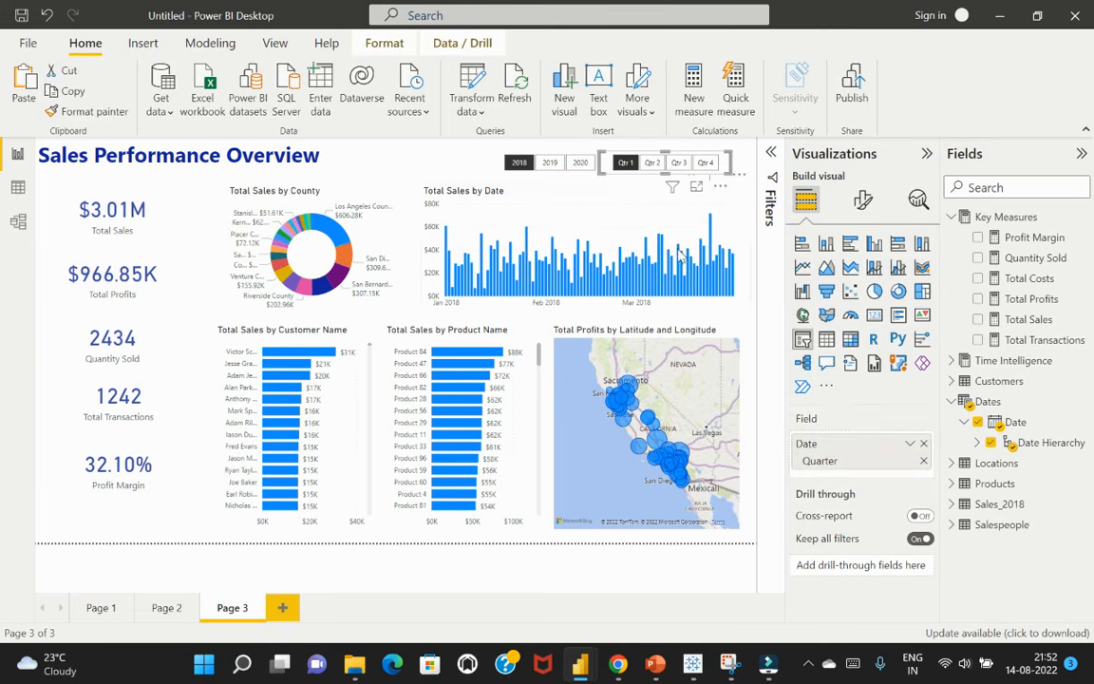
# Compare how selecting Los Angeles County in the Total Sales by County donut affects the other visuals on Page 2 and Page 3
pyautogui.click(406, 161)
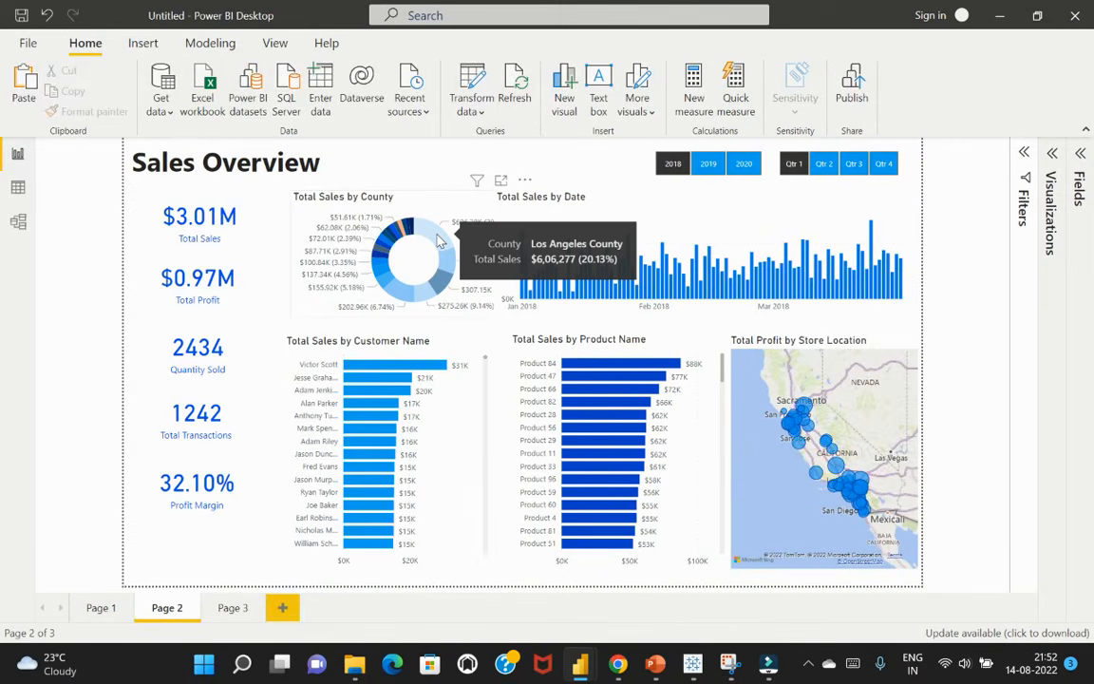
pyautogui.click(439, 240)
pyautogui.click(439, 240)
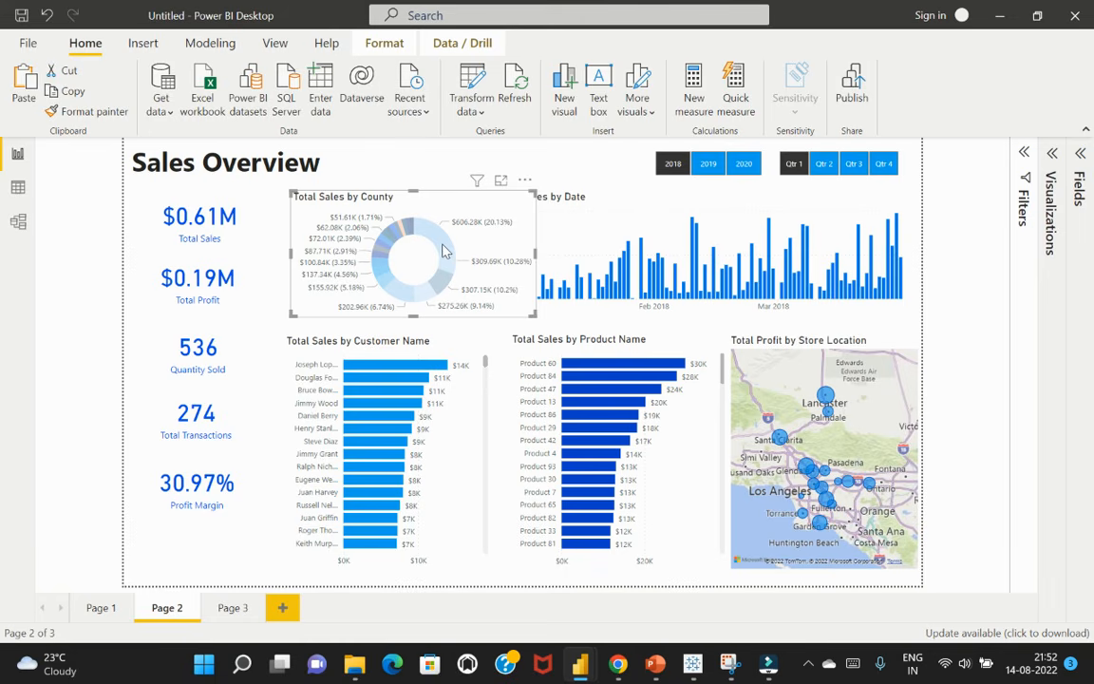
pyautogui.moveTo(444, 250)
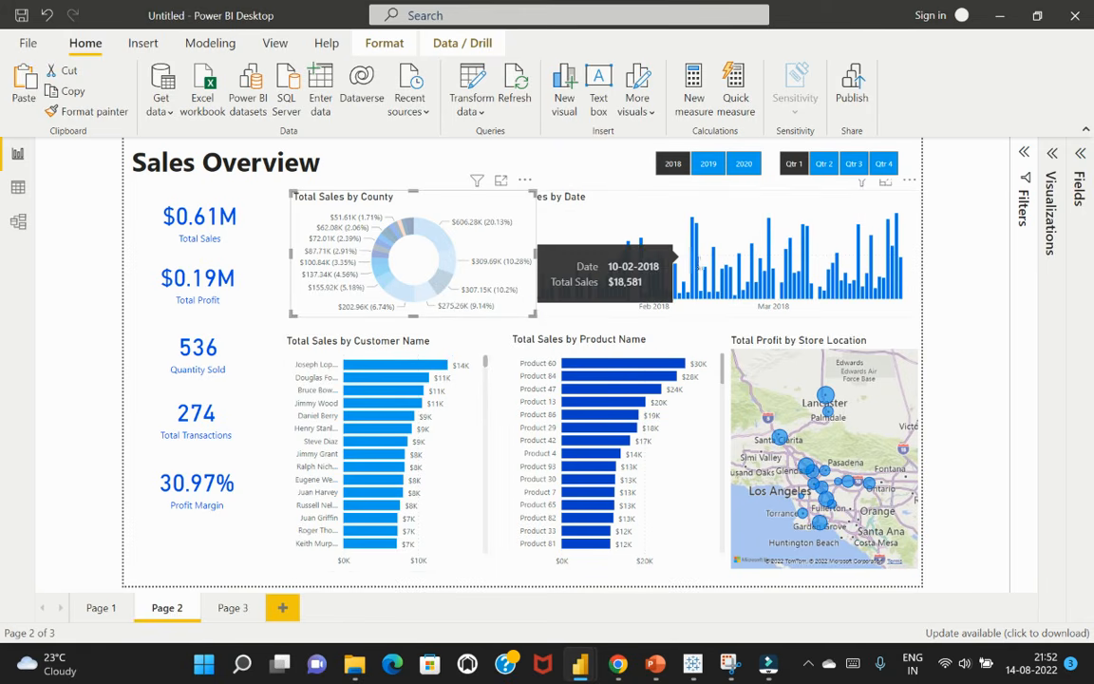
pyautogui.hotkey('alt', 'Tab')
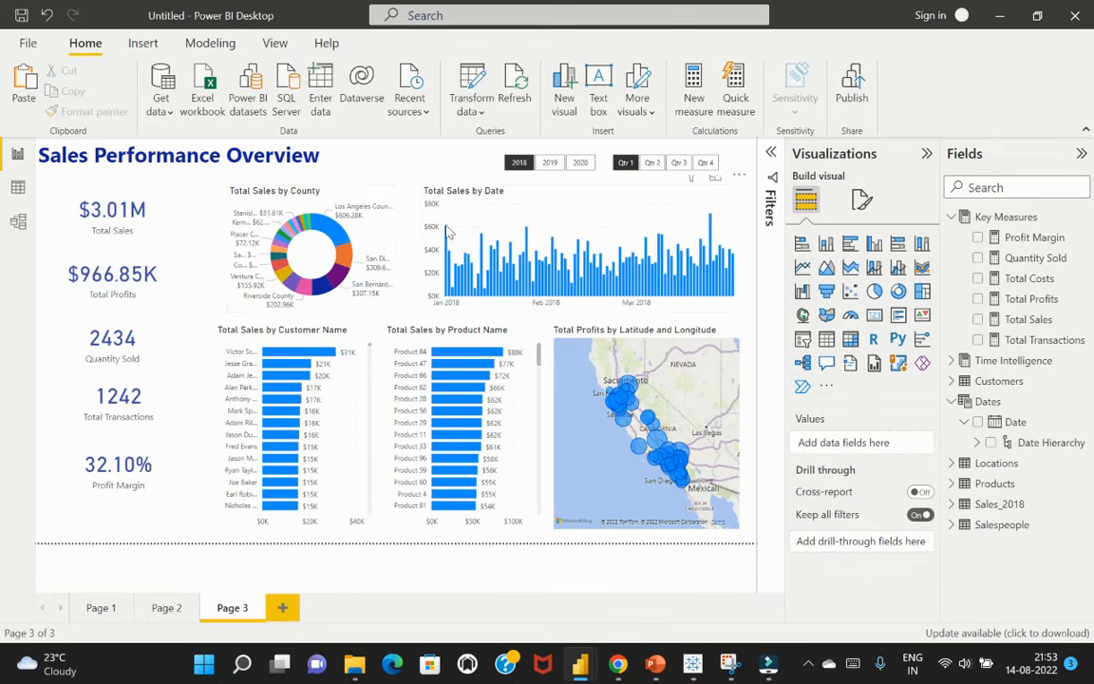
pyautogui.click(334, 236)
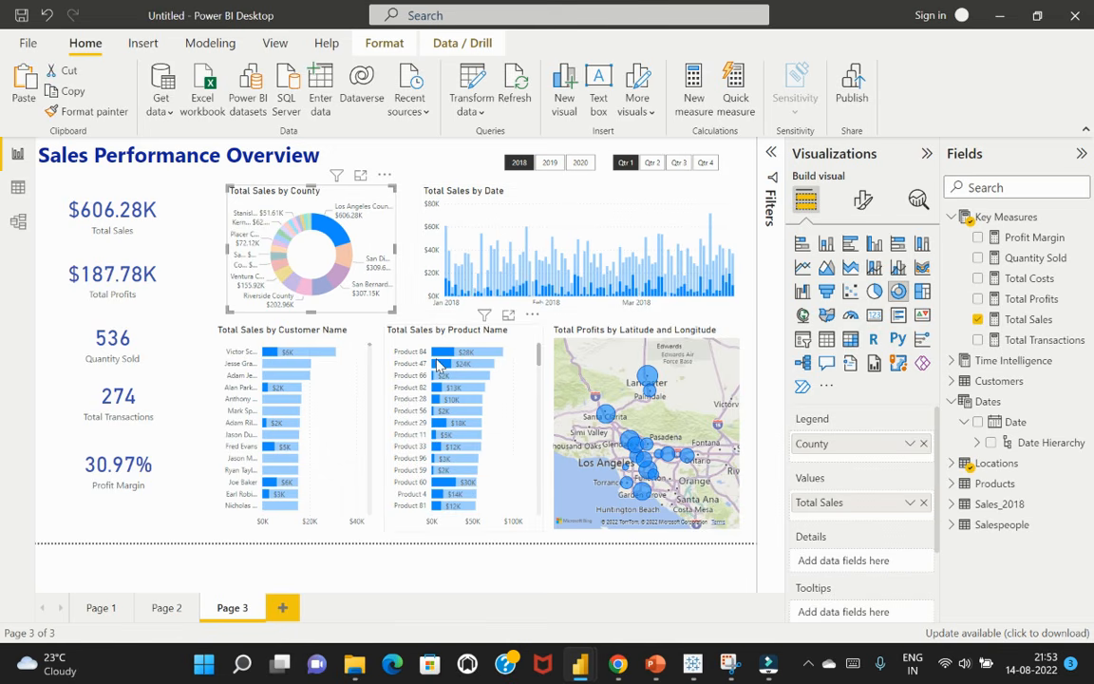
pyautogui.click(336, 237)
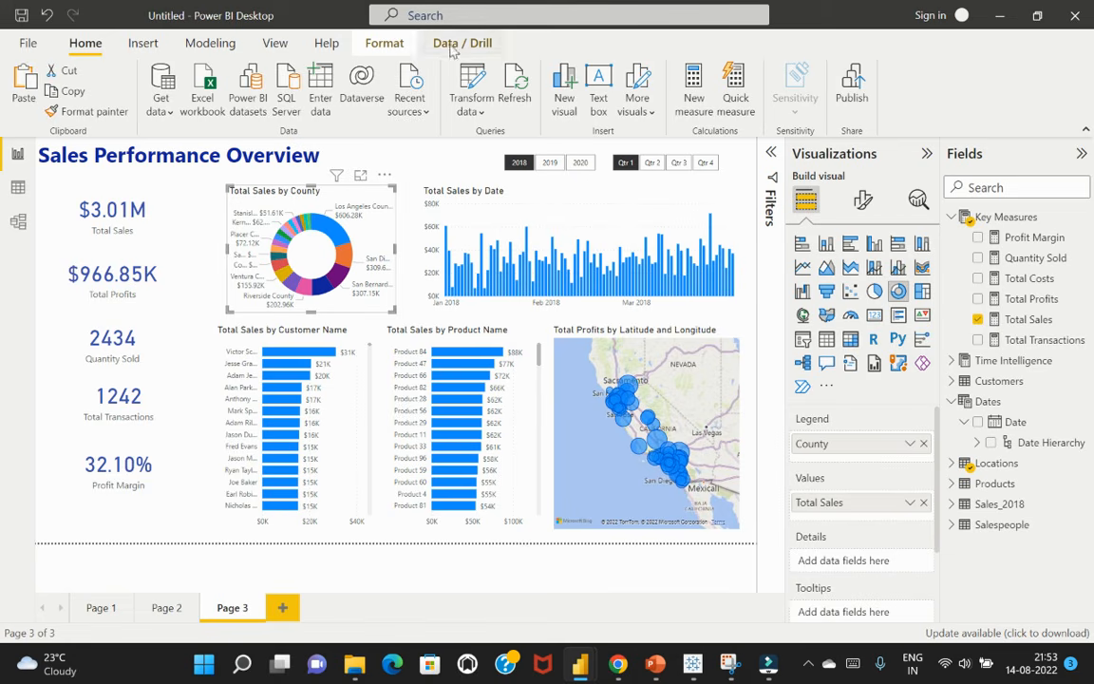
# Edit the Total Sales by County donut's interactions to filter the Customer Name and Product Name bar charts, and leave interaction editing
pyautogui.click(384, 42)
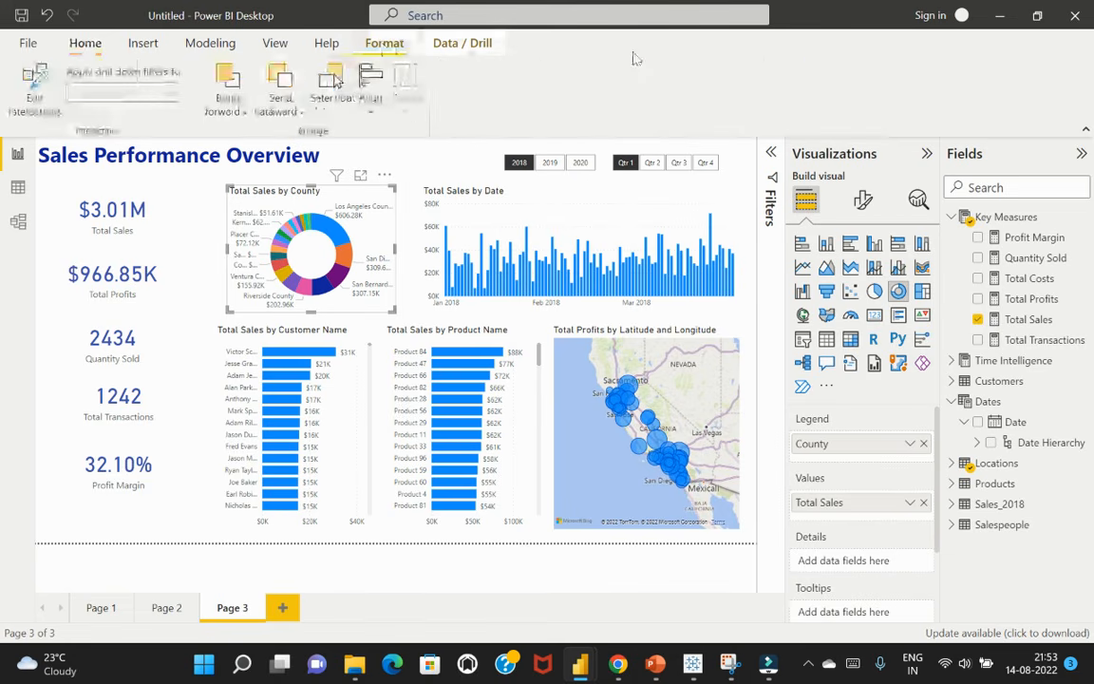
pyautogui.click(34, 95)
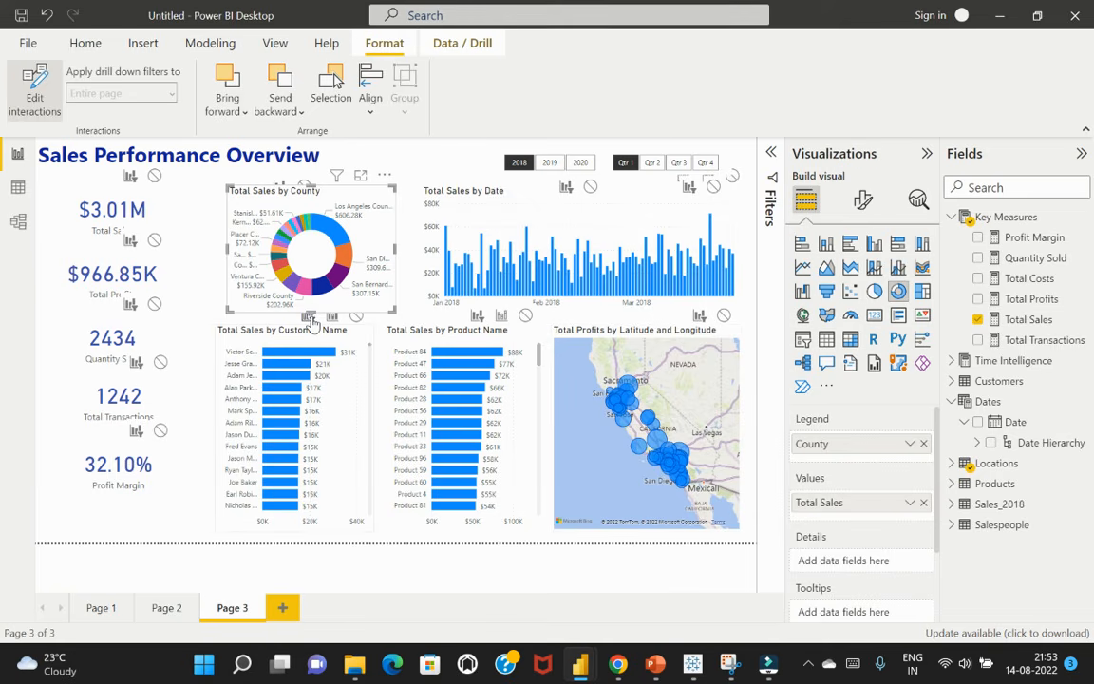
pyautogui.click(36, 97)
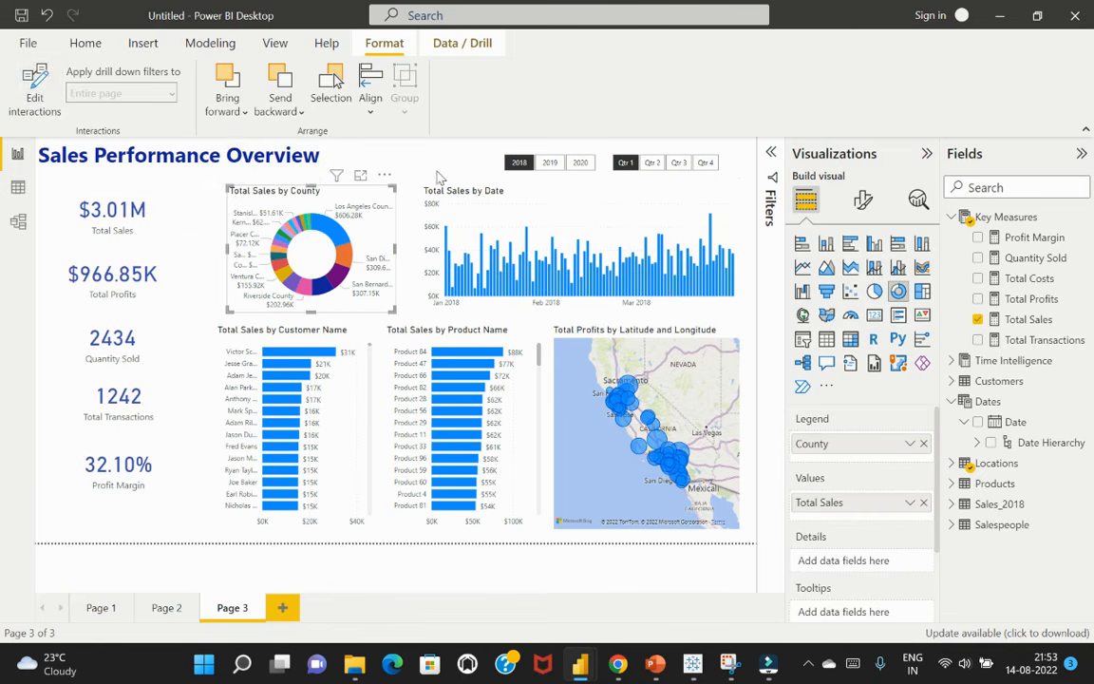
# Test the donut's interactions by selecting Los Angeles County, and clear that selection after checking the other visuals
pyautogui.click(399, 158)
pyautogui.click(339, 235)
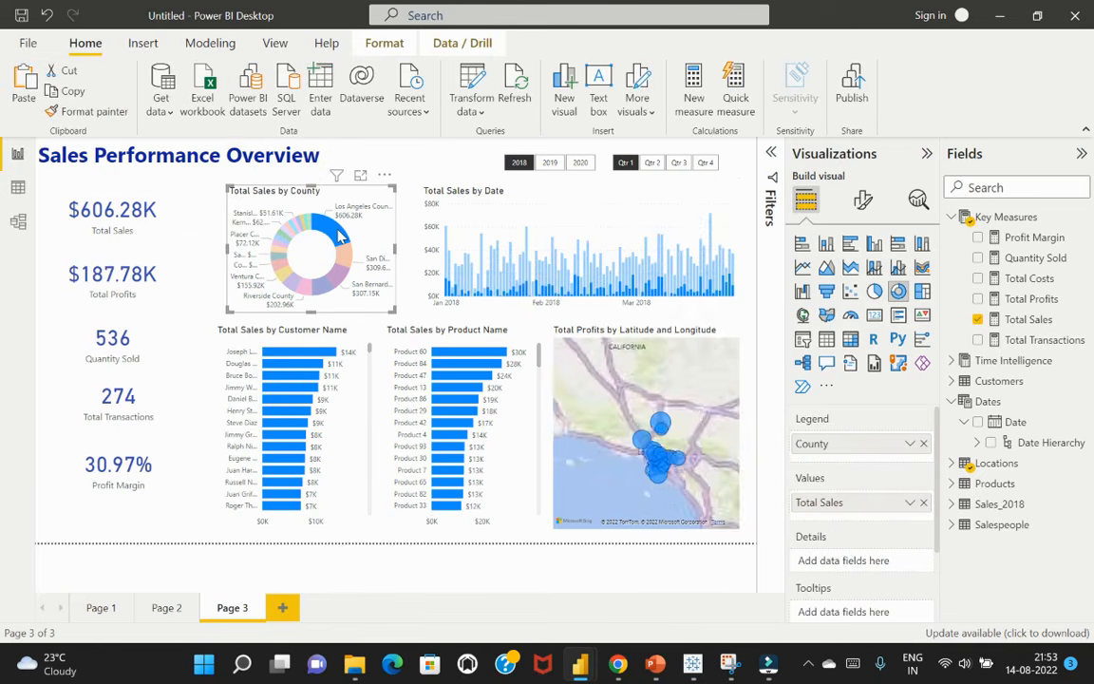
pyautogui.click(339, 236)
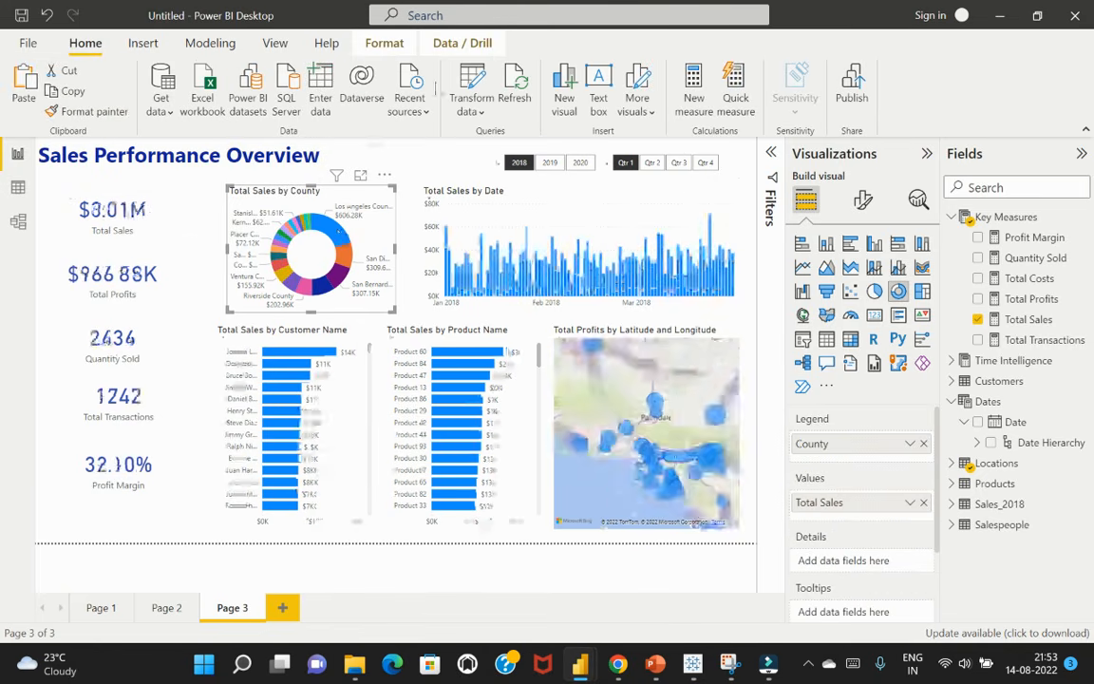
# Turn interaction editing back on for the Total Sales by County donut and select its Los Angeles County slice
pyautogui.click(386, 43)
pyautogui.click(32, 94)
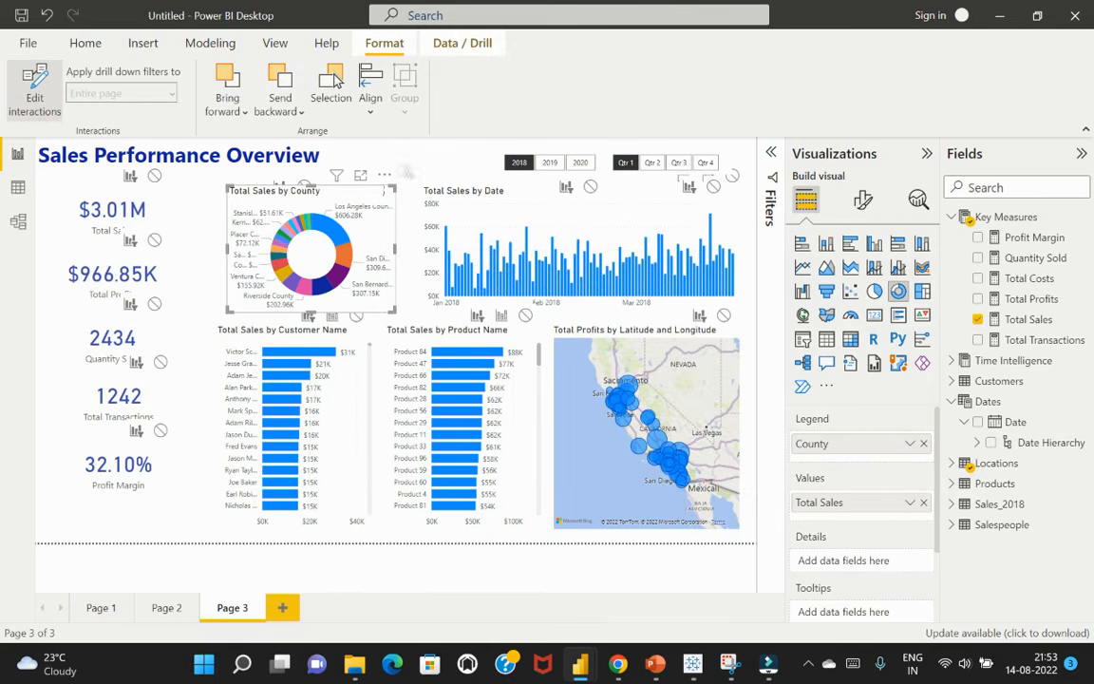
pyautogui.click(453, 169)
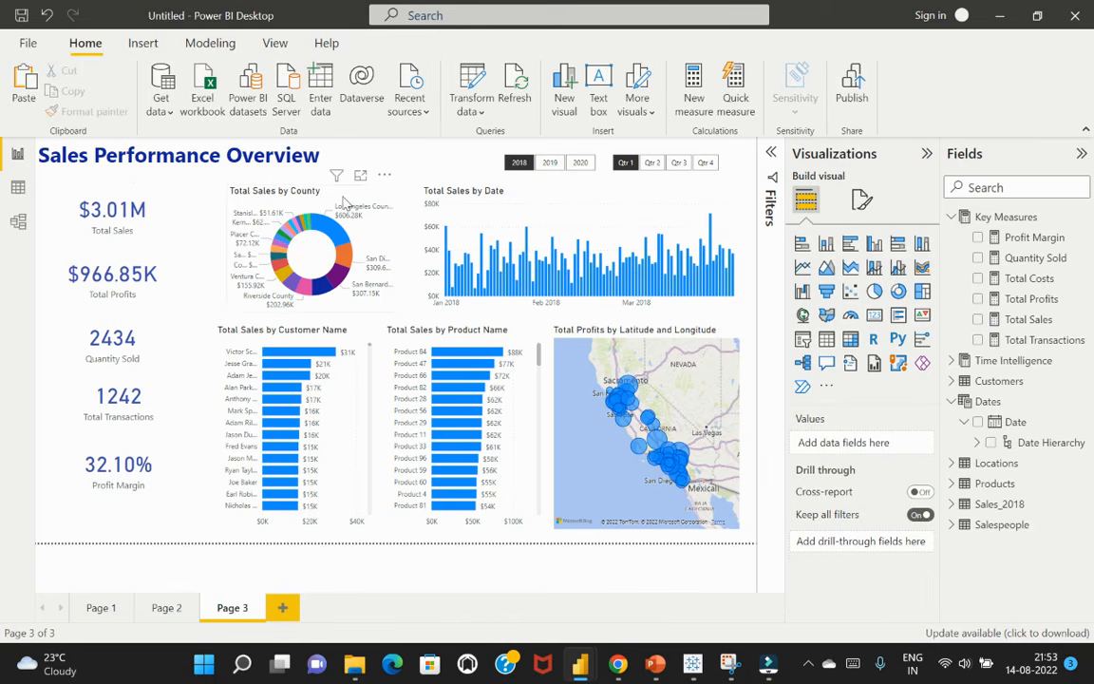
pyautogui.click(328, 233)
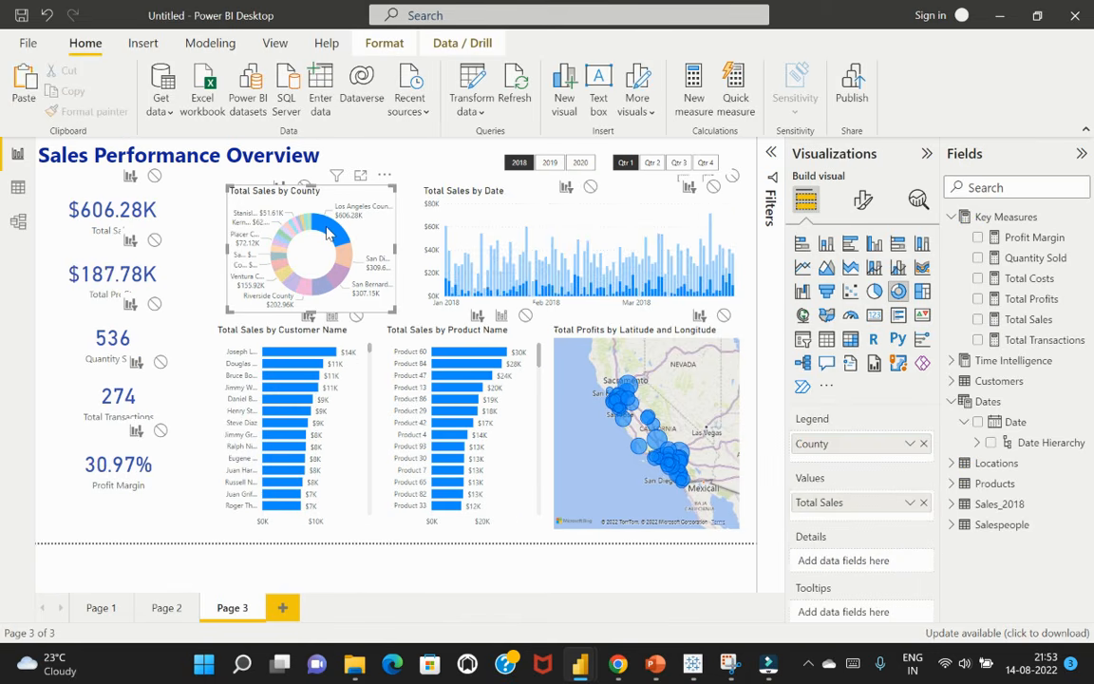
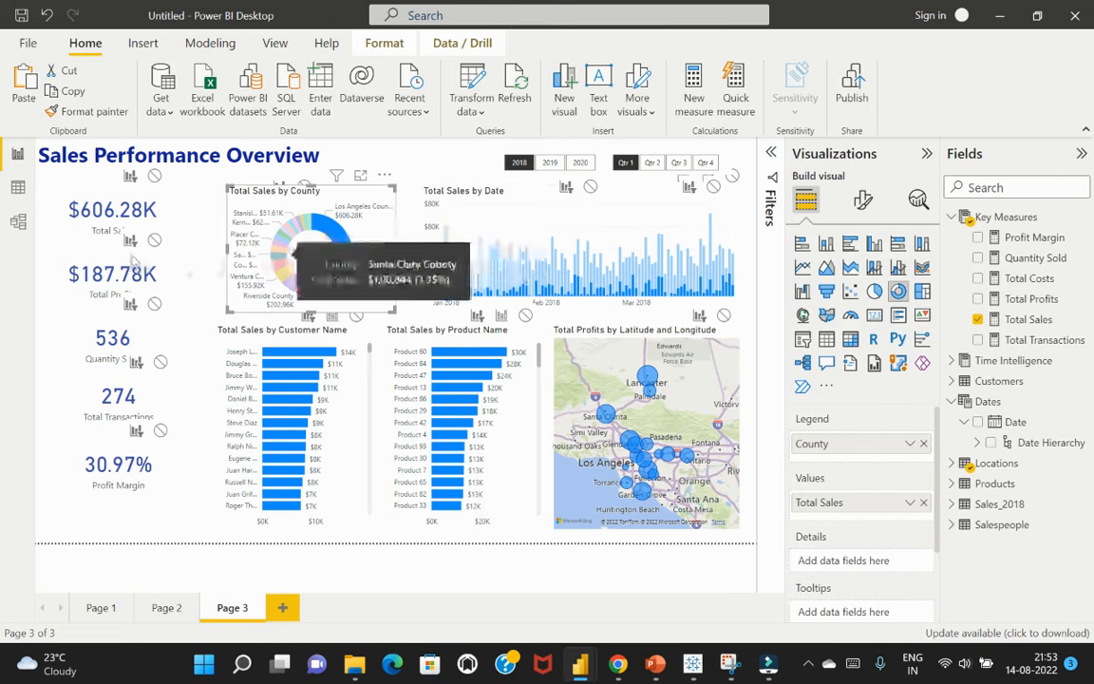
# Check how the donut's Los Angeles County selection affects the Total Sales by Date chart, and clear the selection
pyautogui.click(440, 161)
pyautogui.click(340, 242)
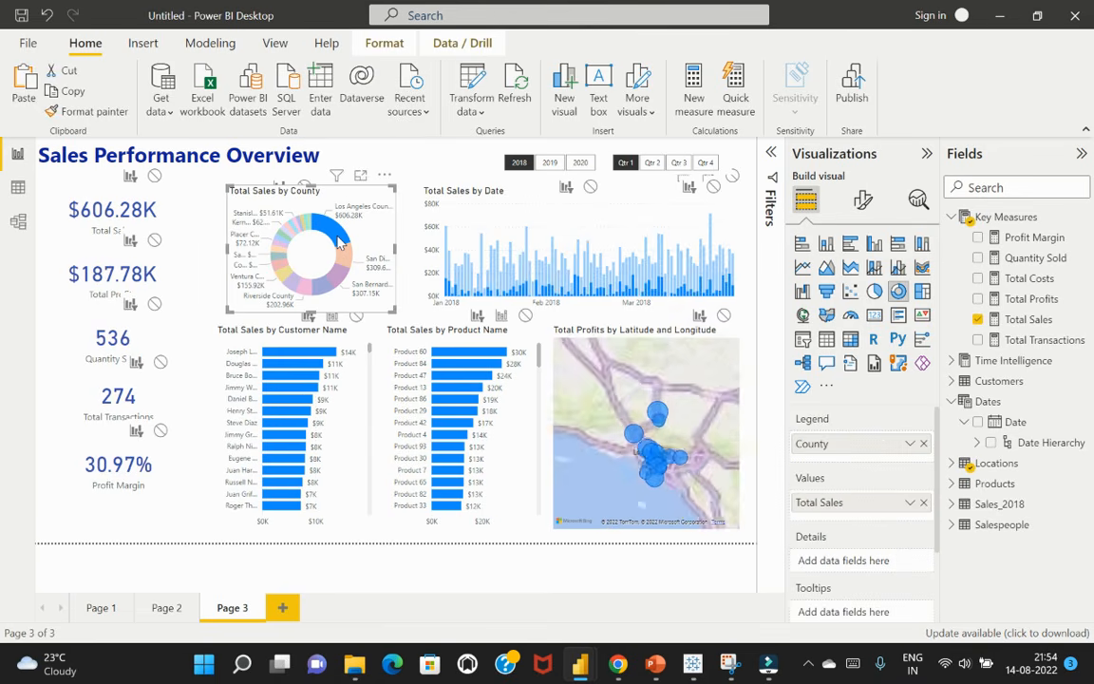
pyautogui.click(340, 242)
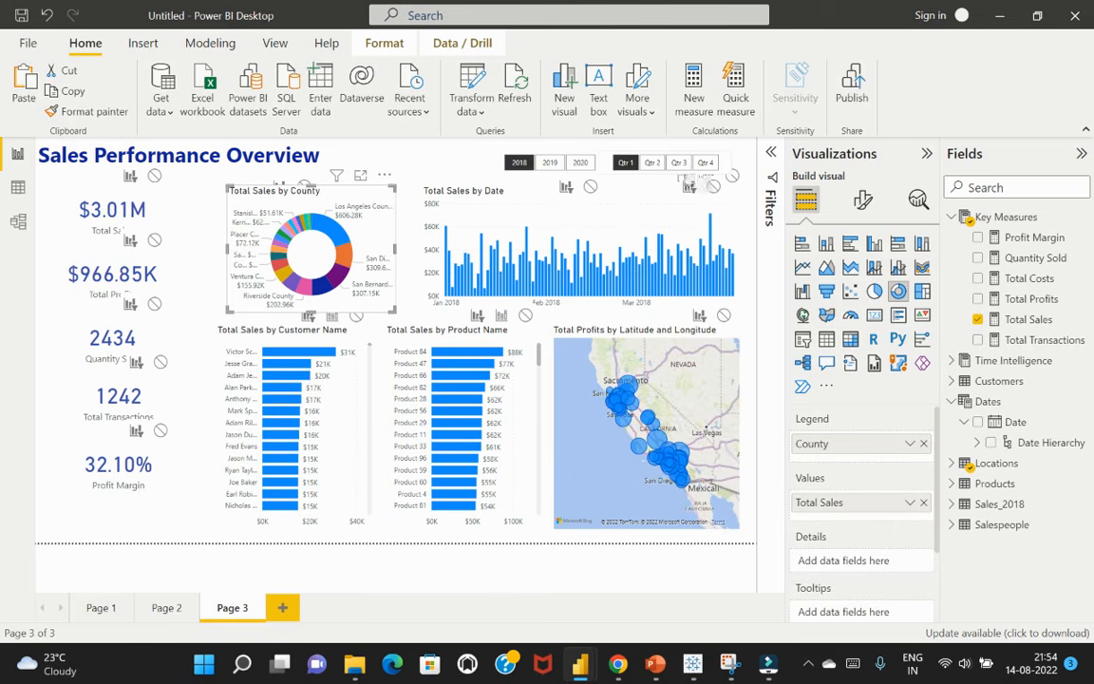
pyautogui.click(682, 182)
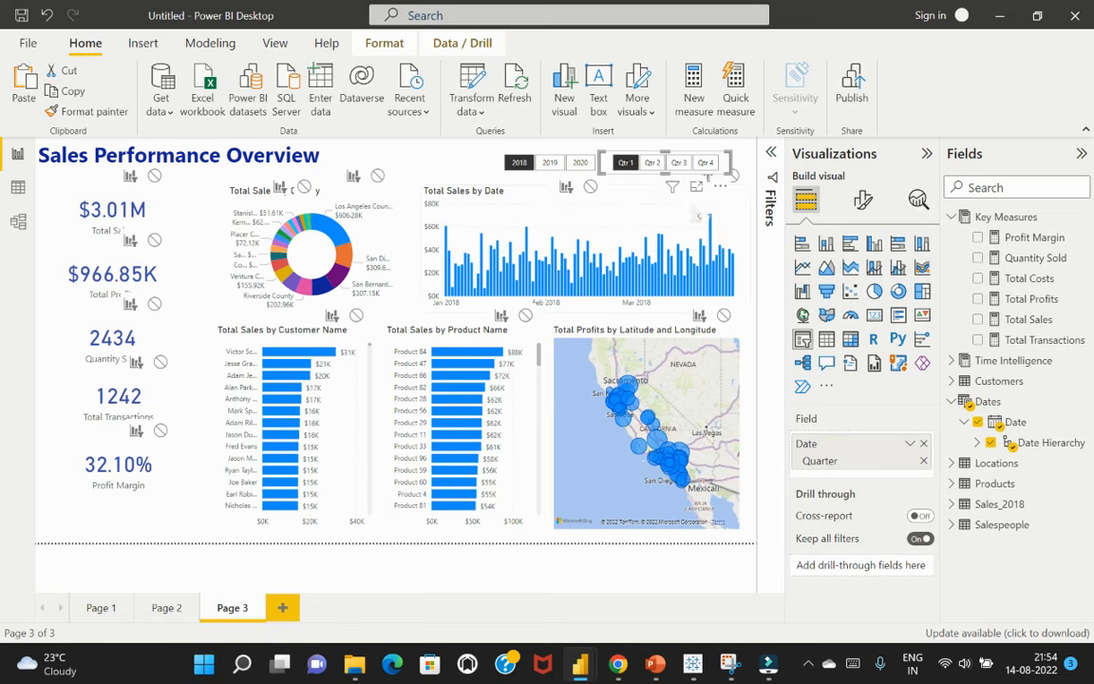
pyautogui.moveTo(673, 190)
pyautogui.click(649, 214)
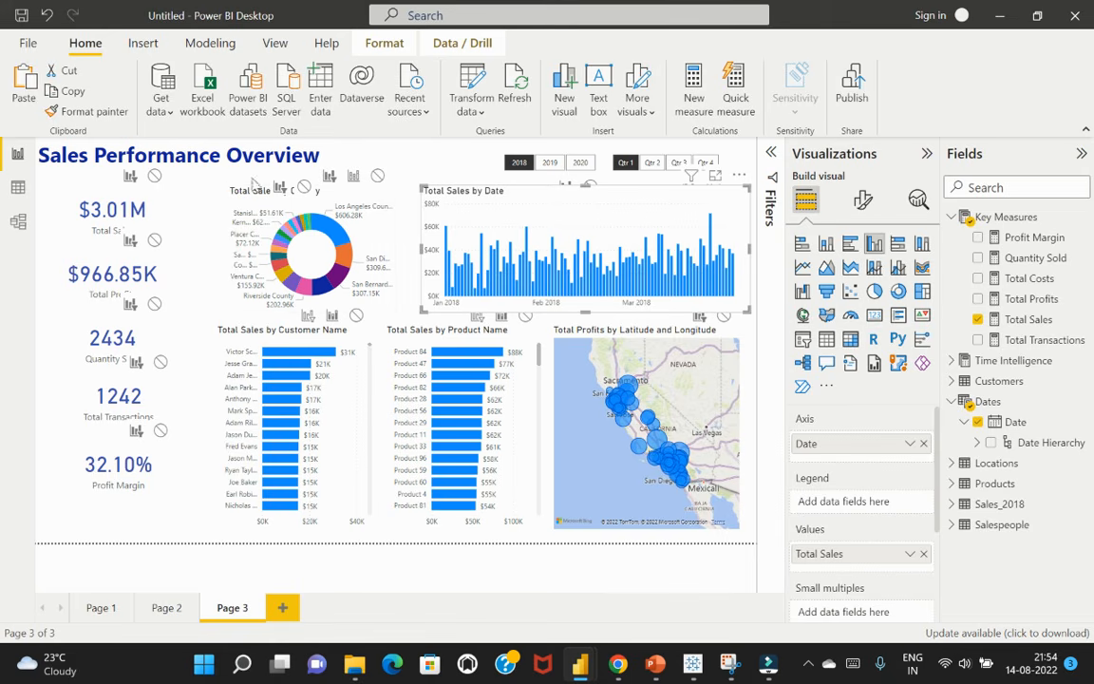
pyautogui.click(408, 161)
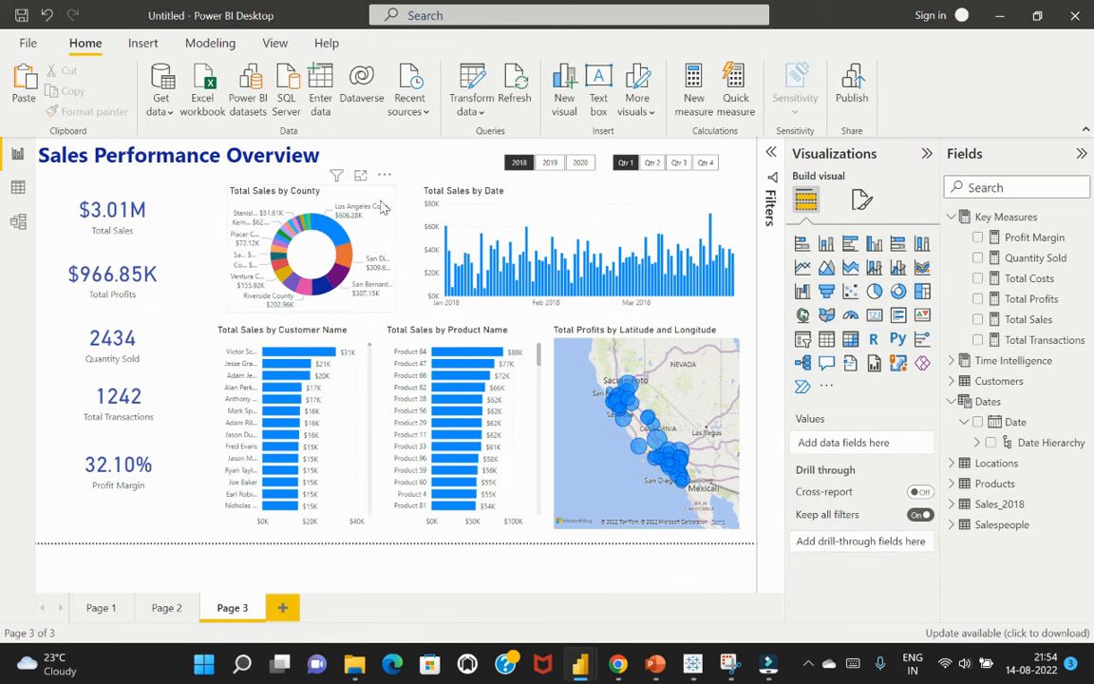
# Reselect Los Angeles County in the donut to compare the date chart's response with the other visuals, and clear it
pyautogui.click(340, 238)
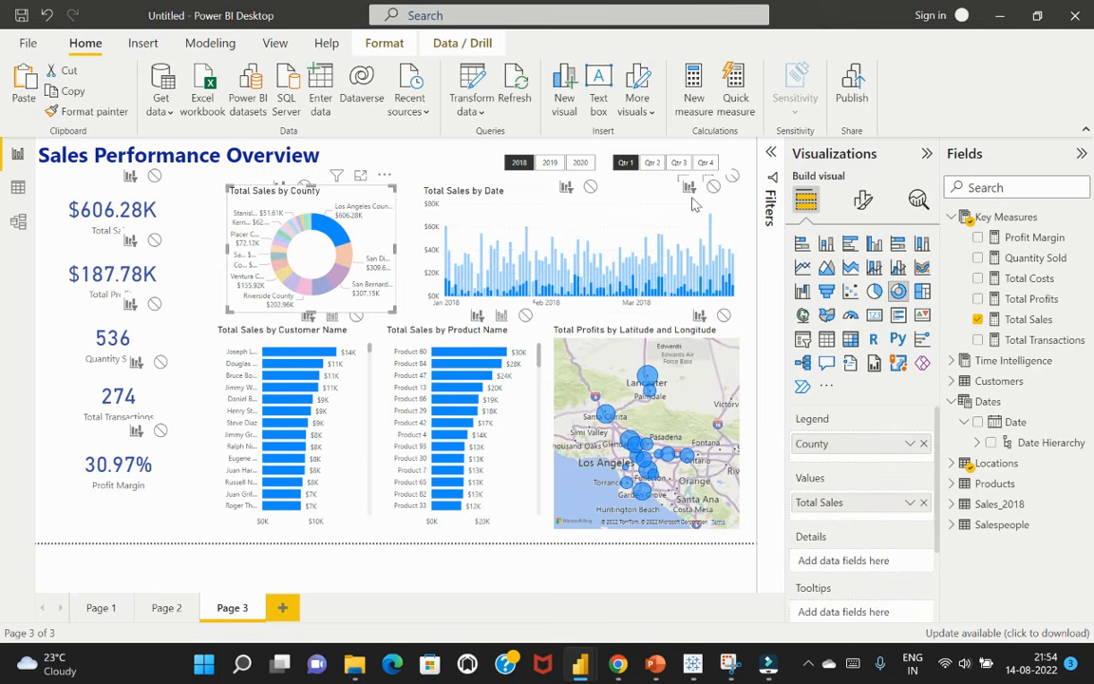
pyautogui.click(326, 234)
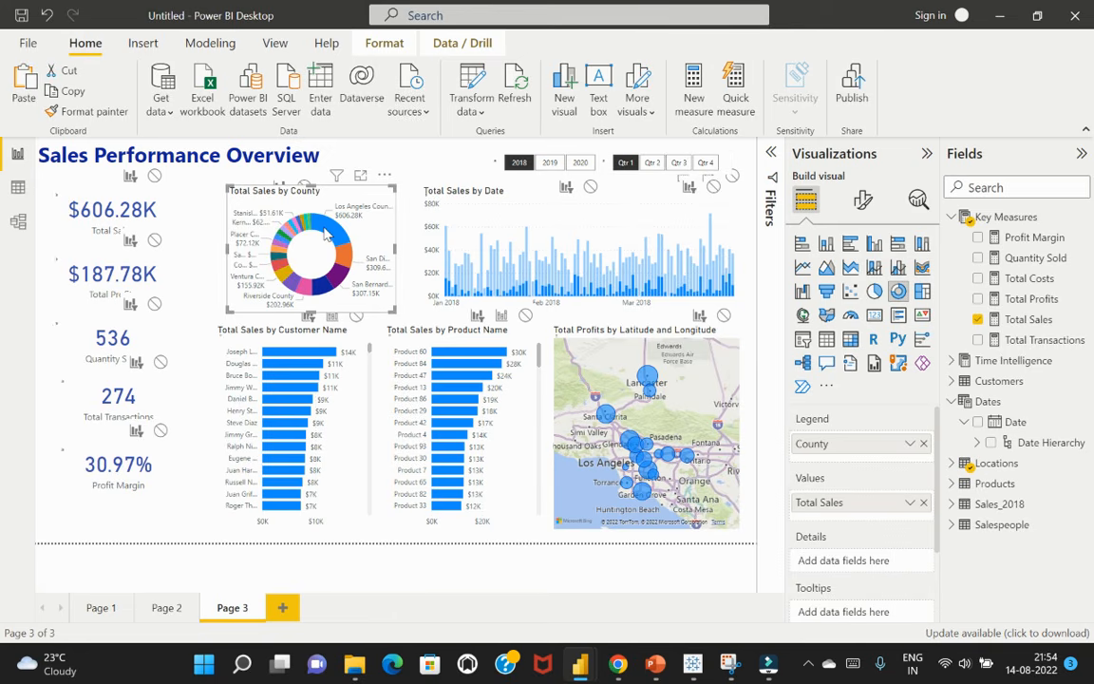
pyautogui.click(332, 235)
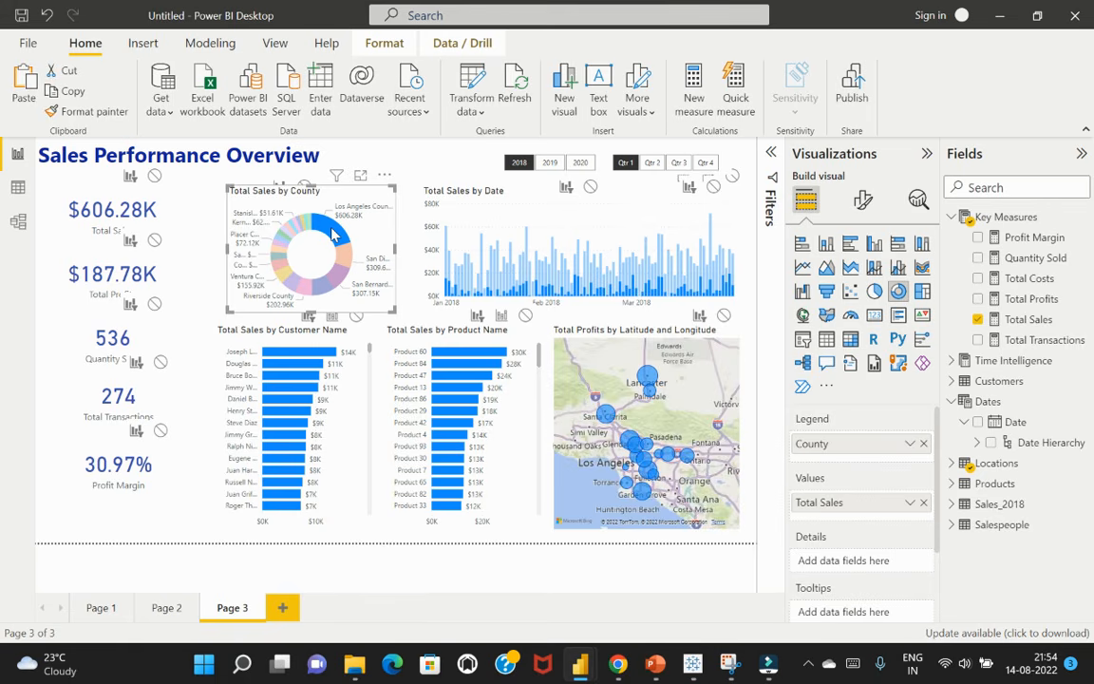
pyautogui.click(333, 235)
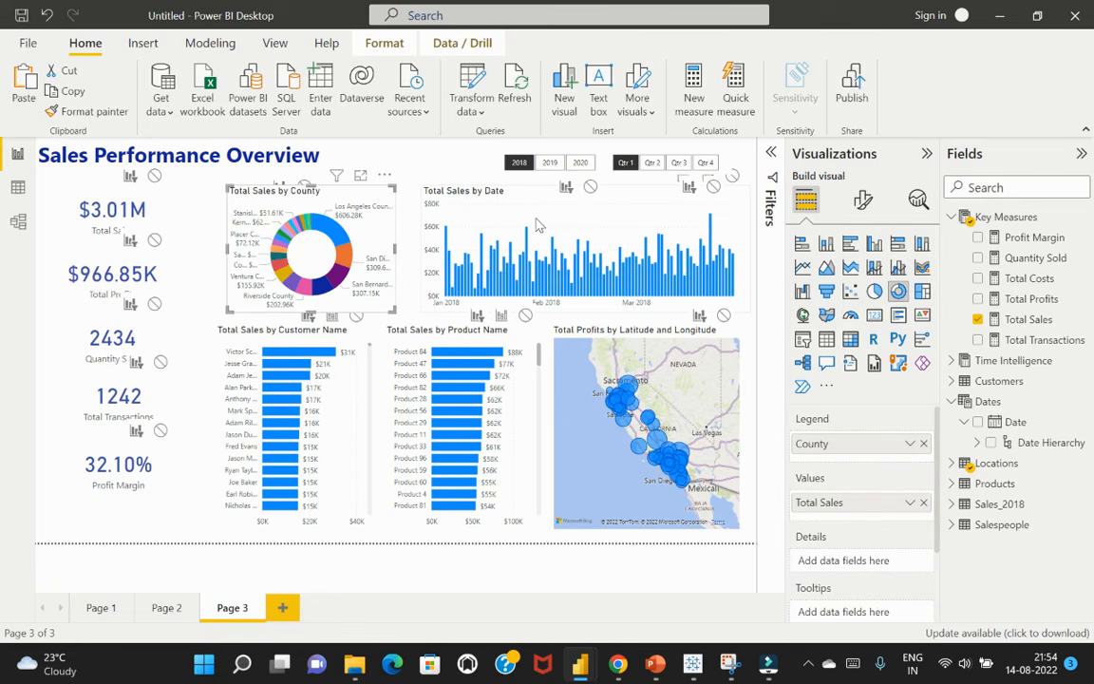
# Move the Total Sales by Date chart down, clear of the year and quarter slicers, to expose its interaction controls
pyautogui.click(538, 190)
pyautogui.moveTo(539, 190); pyautogui.dragTo(612, 237)
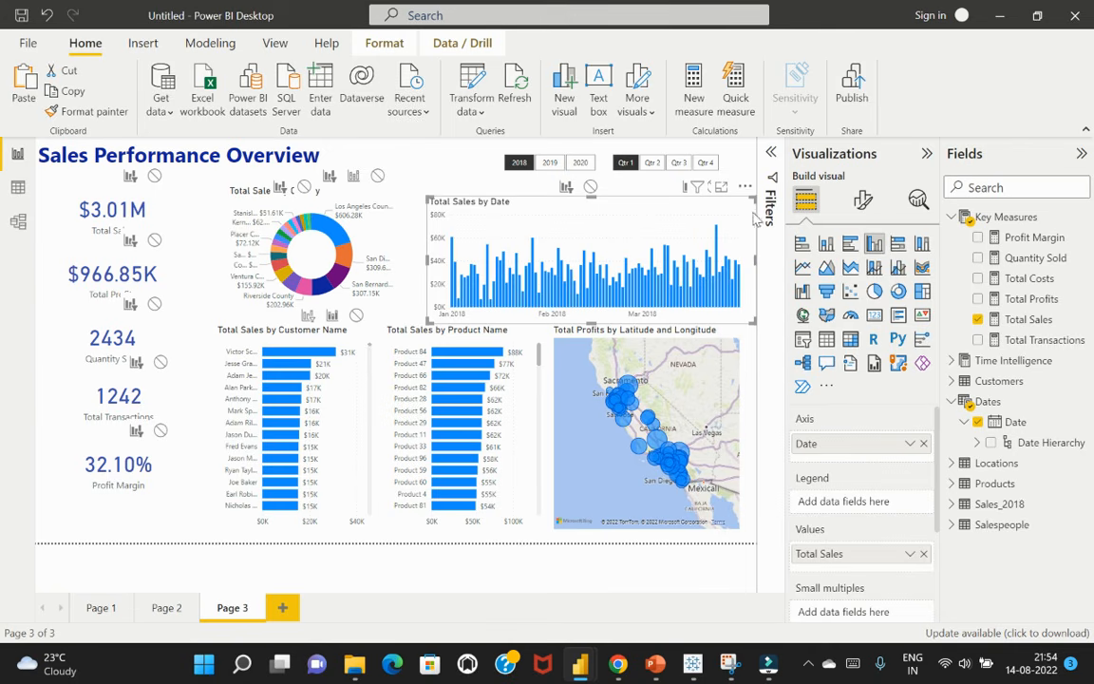
pyautogui.moveTo(694, 188)
pyautogui.moveTo(638, 240); pyautogui.dragTo(614, 277)
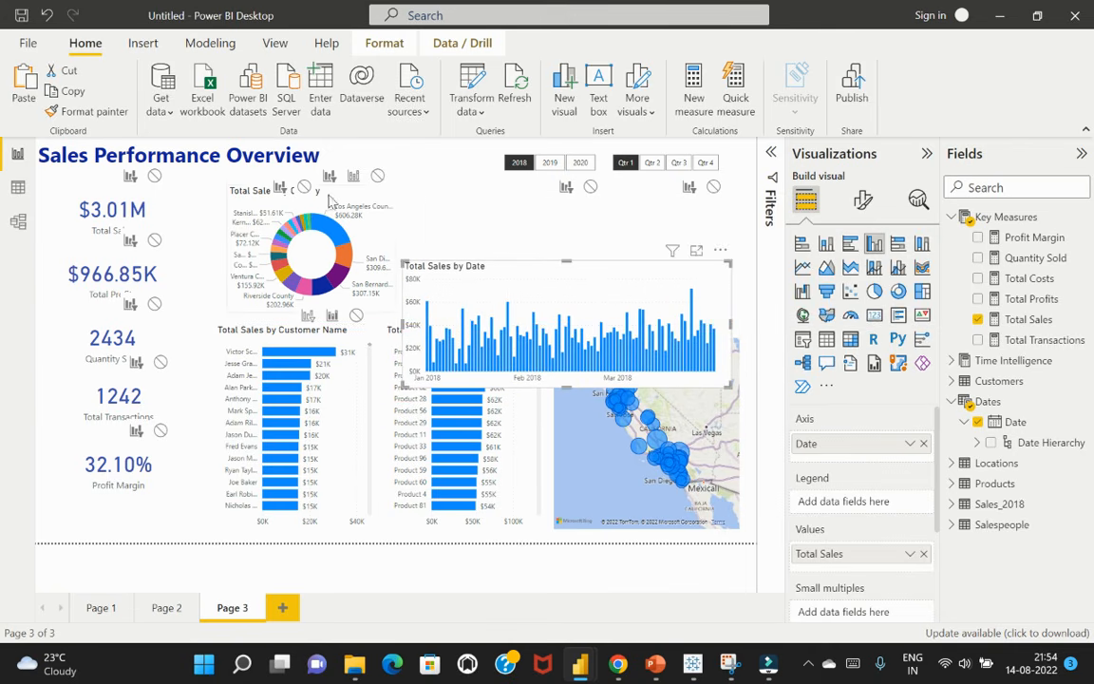
pyautogui.click(442, 162)
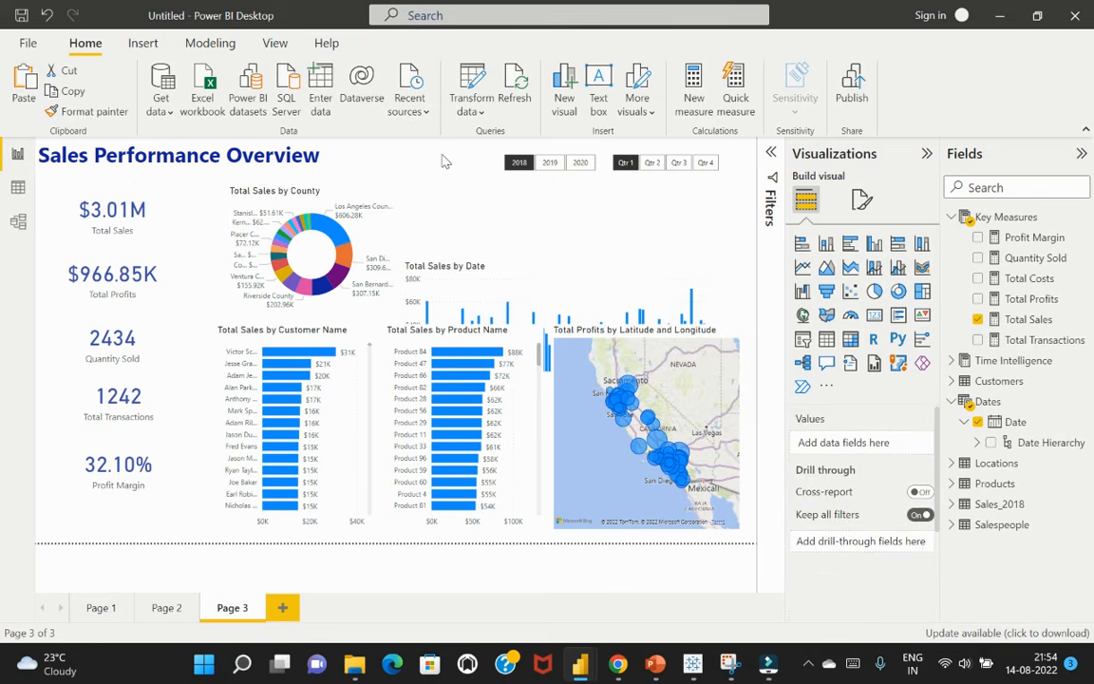
# Set the Total Sales by County donut to filter the Total Sales by Date chart, and test it with Los Angeles County
pyautogui.click(349, 199)
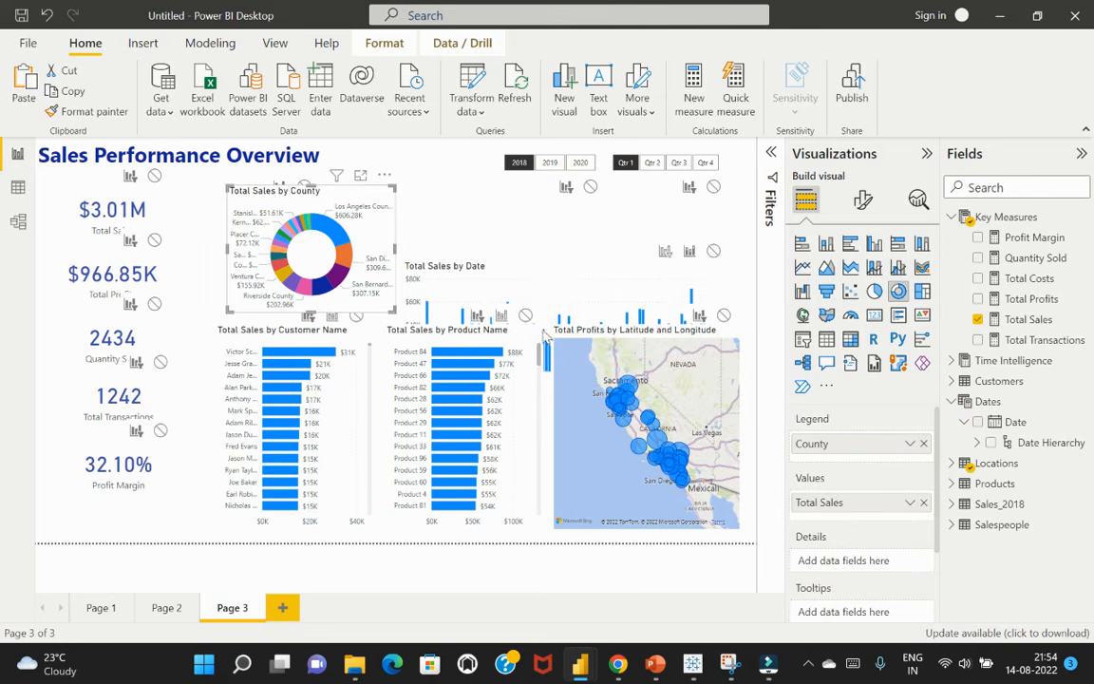
pyautogui.click(454, 209)
pyautogui.click(328, 233)
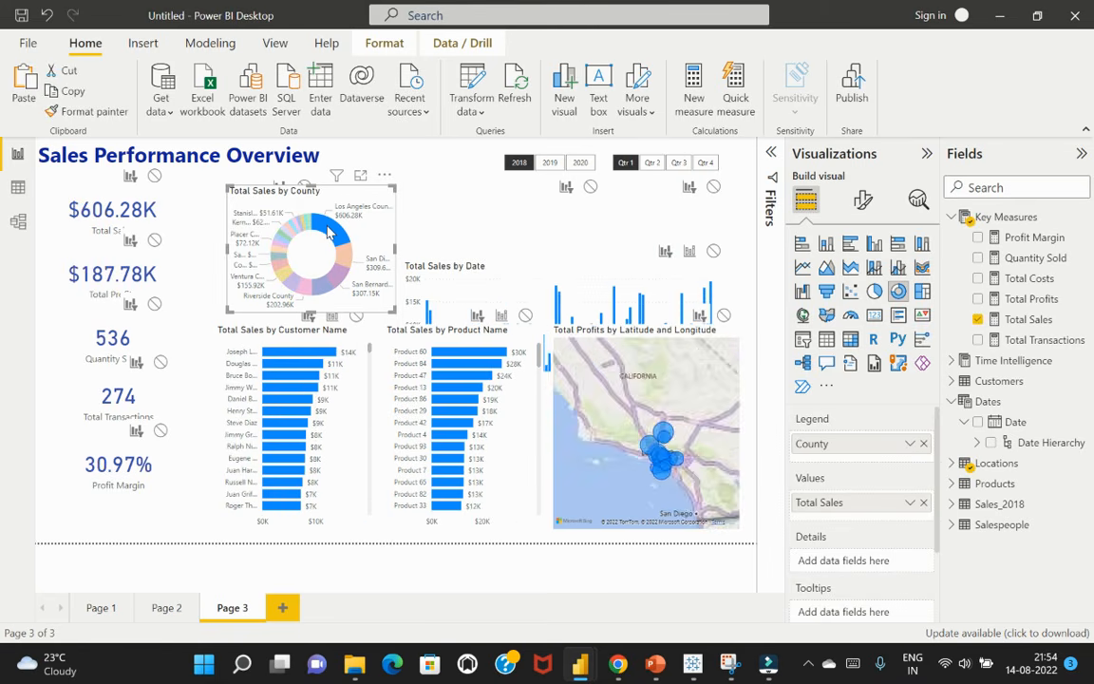
pyautogui.click(357, 235)
# Move the Total Sales by Date chart back up beneath the slicers, and turn off interaction editing for the donut
pyautogui.moveTo(552, 281); pyautogui.dragTo(560, 205)
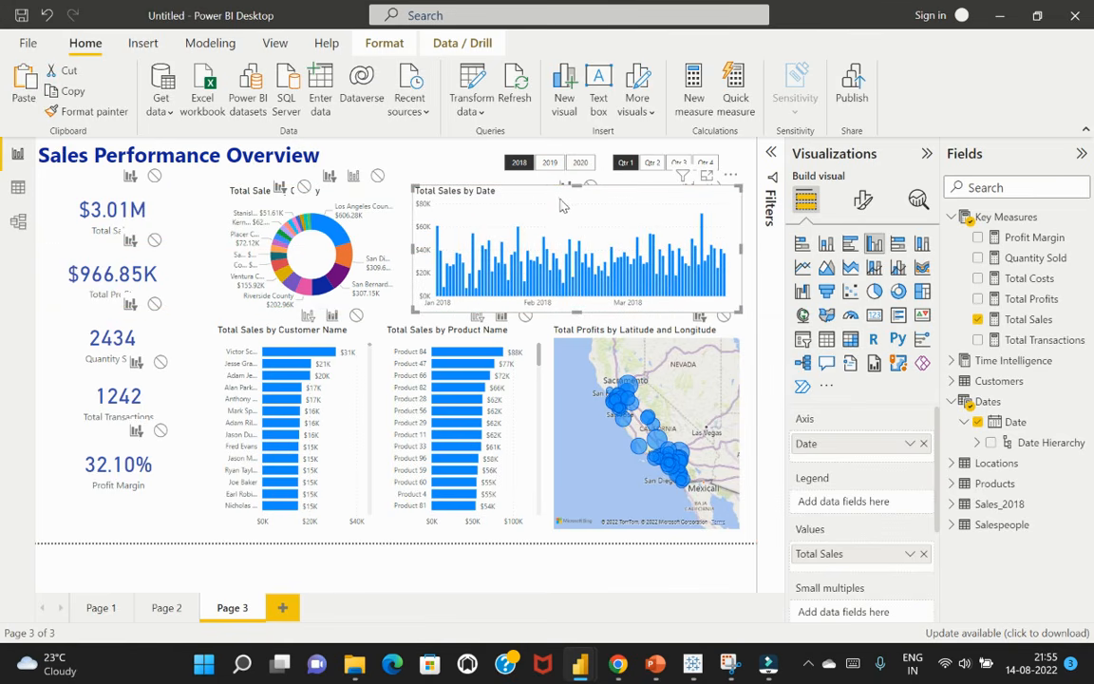
pyautogui.click(427, 169)
pyautogui.click(326, 184)
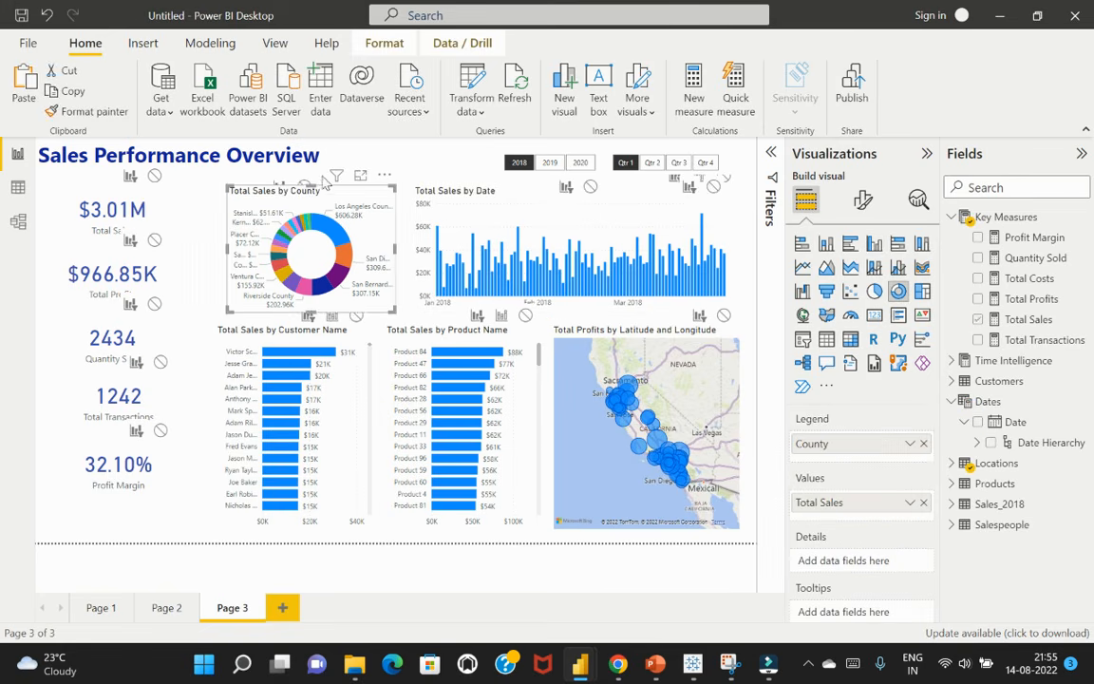
pyautogui.click(384, 43)
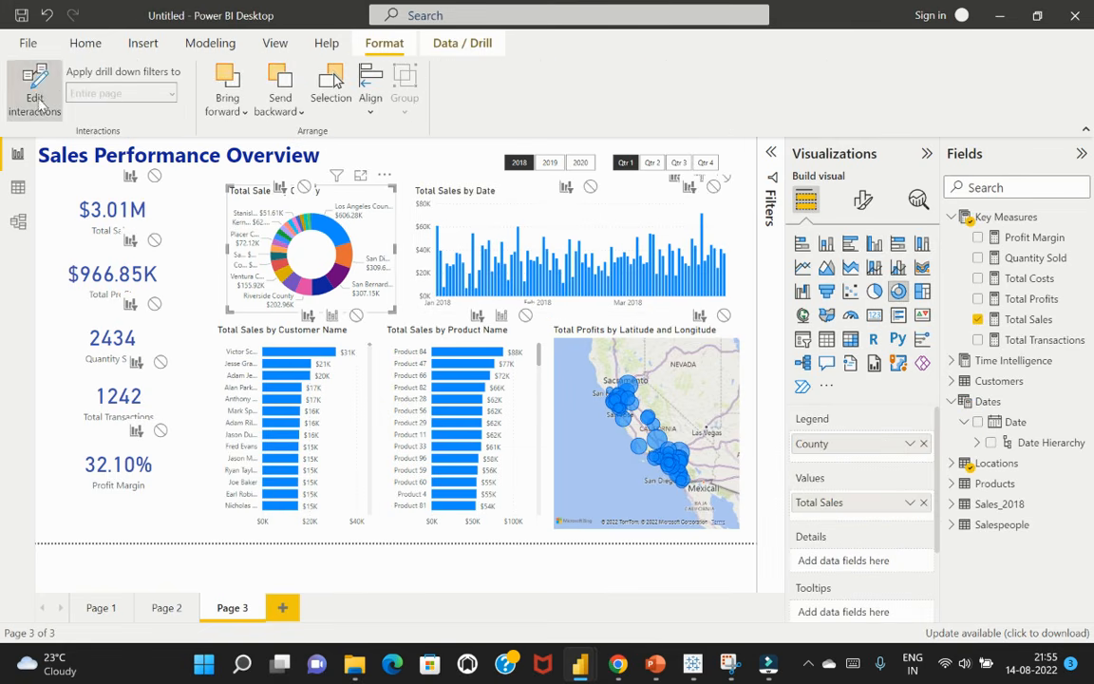
pyautogui.click(38, 102)
pyautogui.click(443, 160)
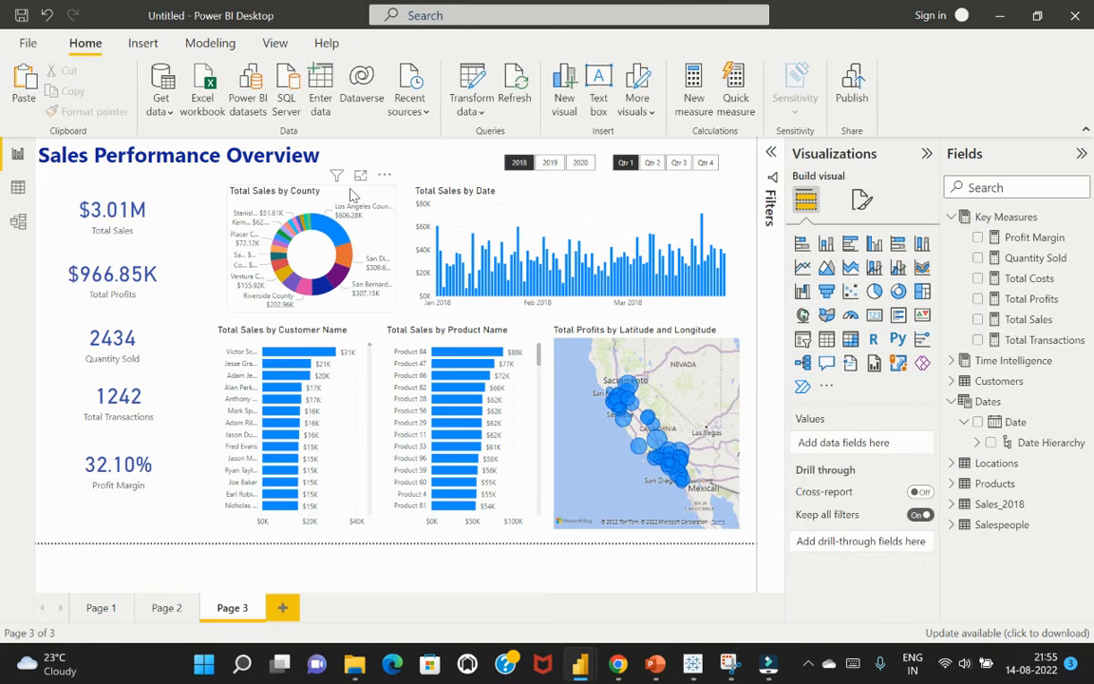
# Test filtering with Los Angeles County in the donut and with 2019 and 2020 in the year slicer, returning to 2018
pyautogui.click(332, 231)
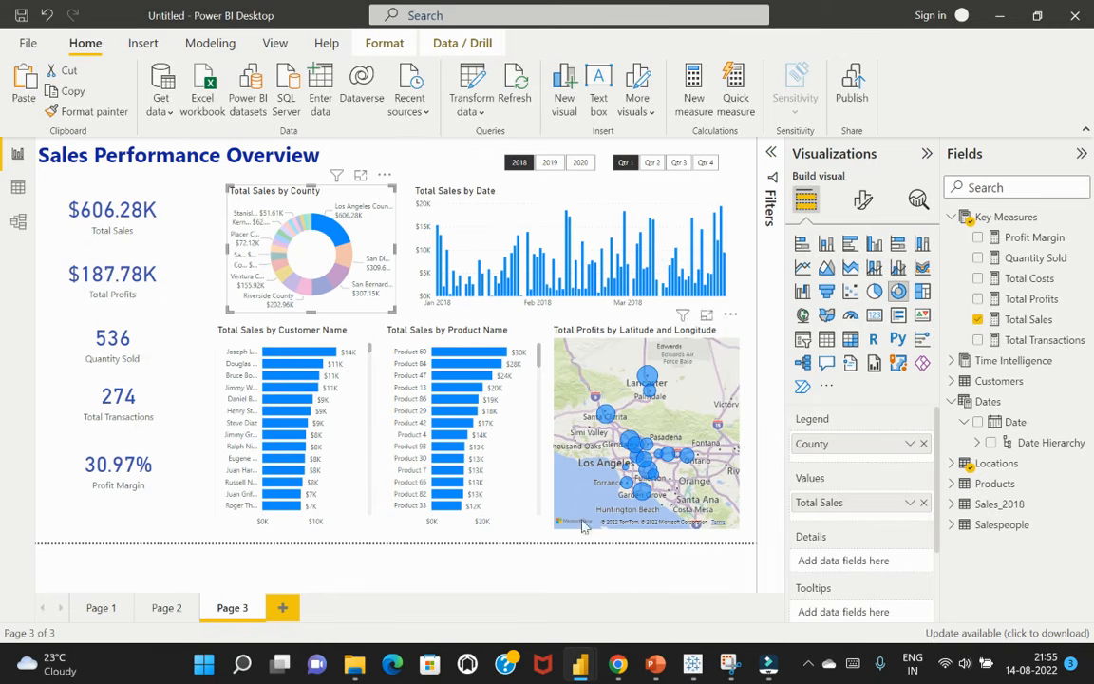
pyautogui.click(372, 241)
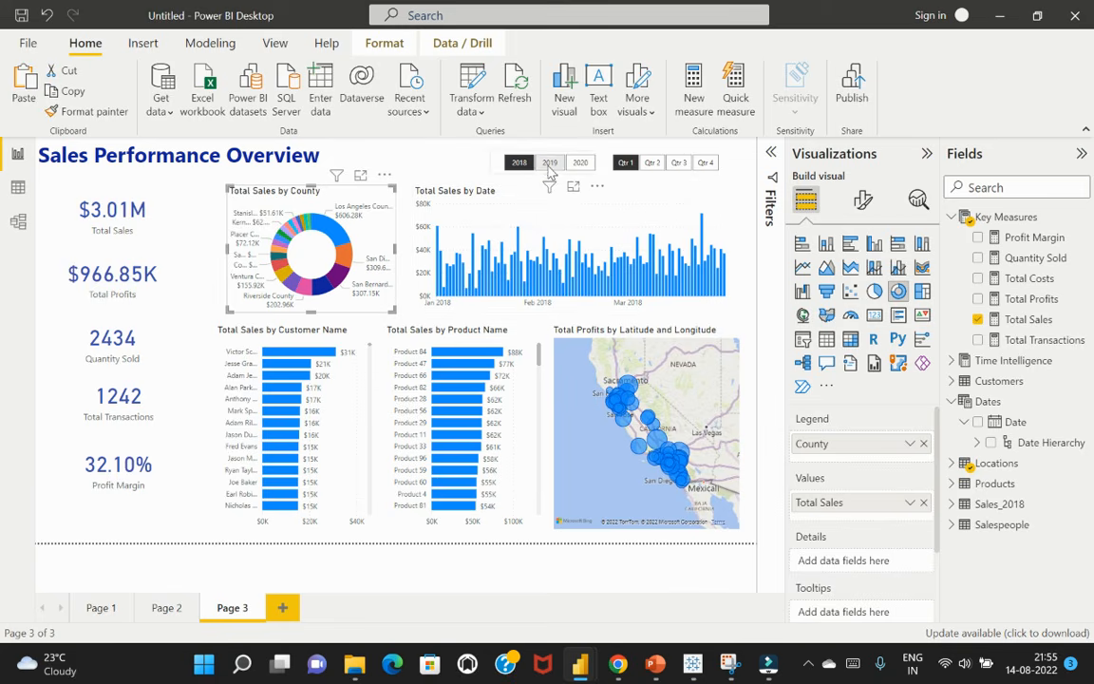
pyautogui.click(549, 162)
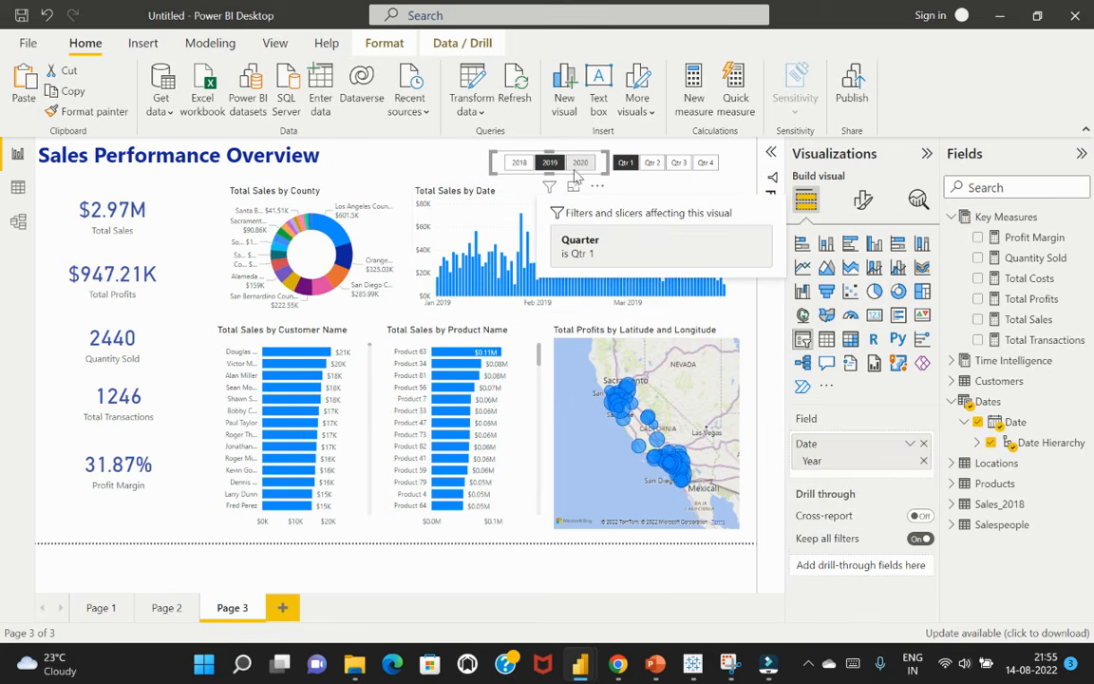
pyautogui.click(576, 169)
pyautogui.click(516, 168)
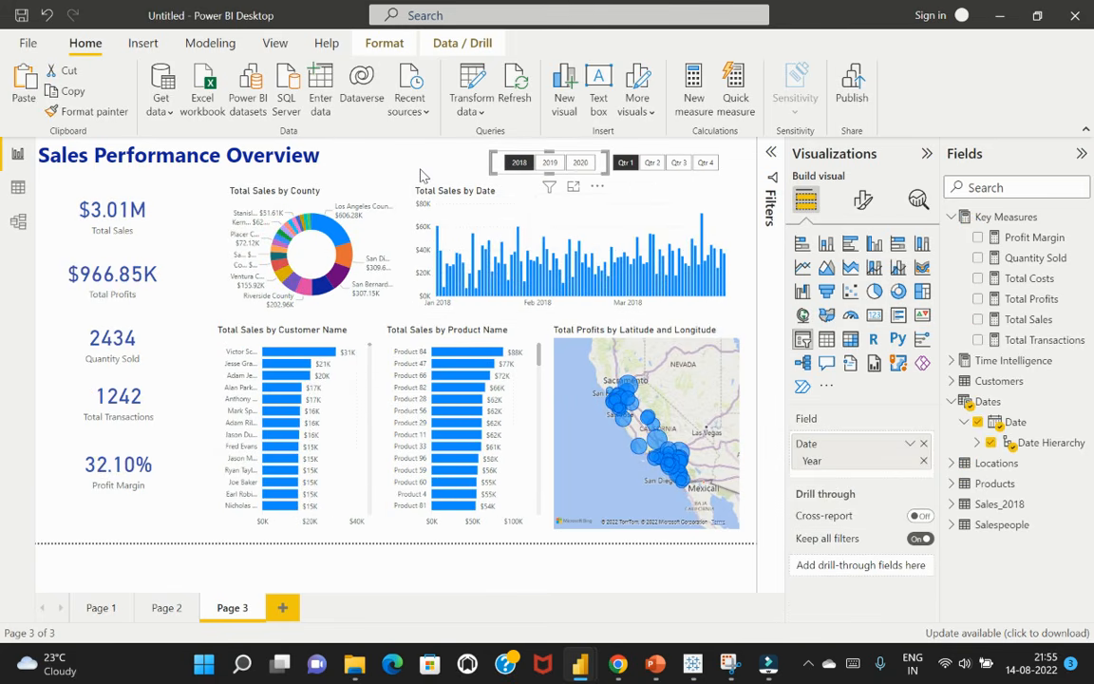
pyautogui.click(423, 176)
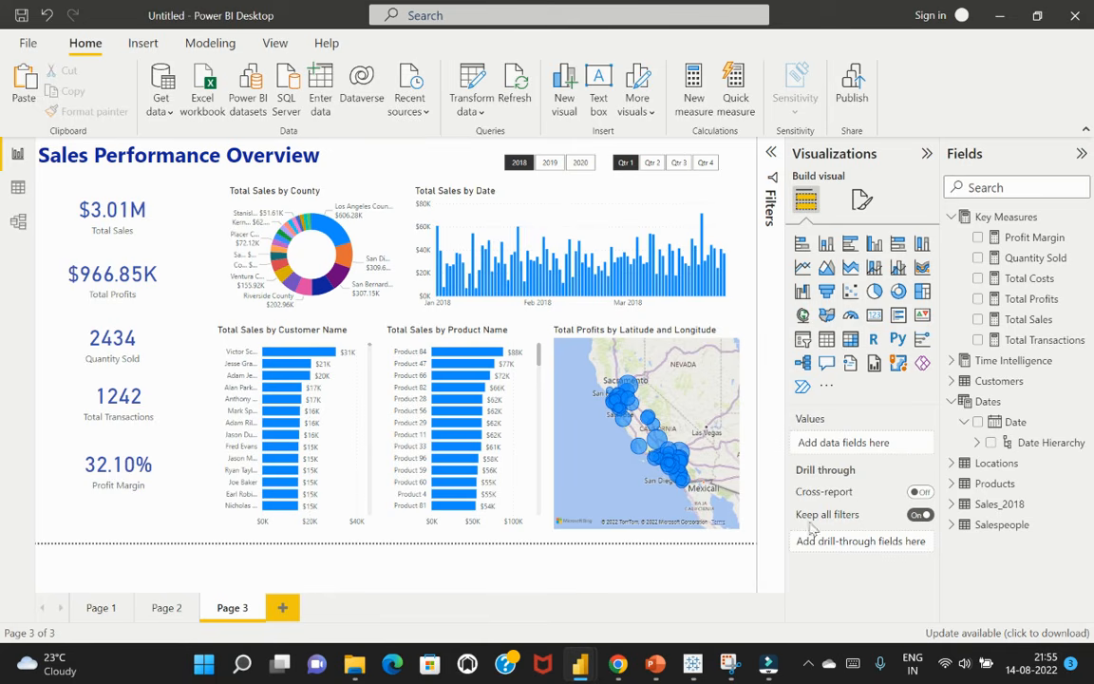
# Apply the built-in theme with light-to-dark blue shades to the report
pyautogui.click(276, 44)
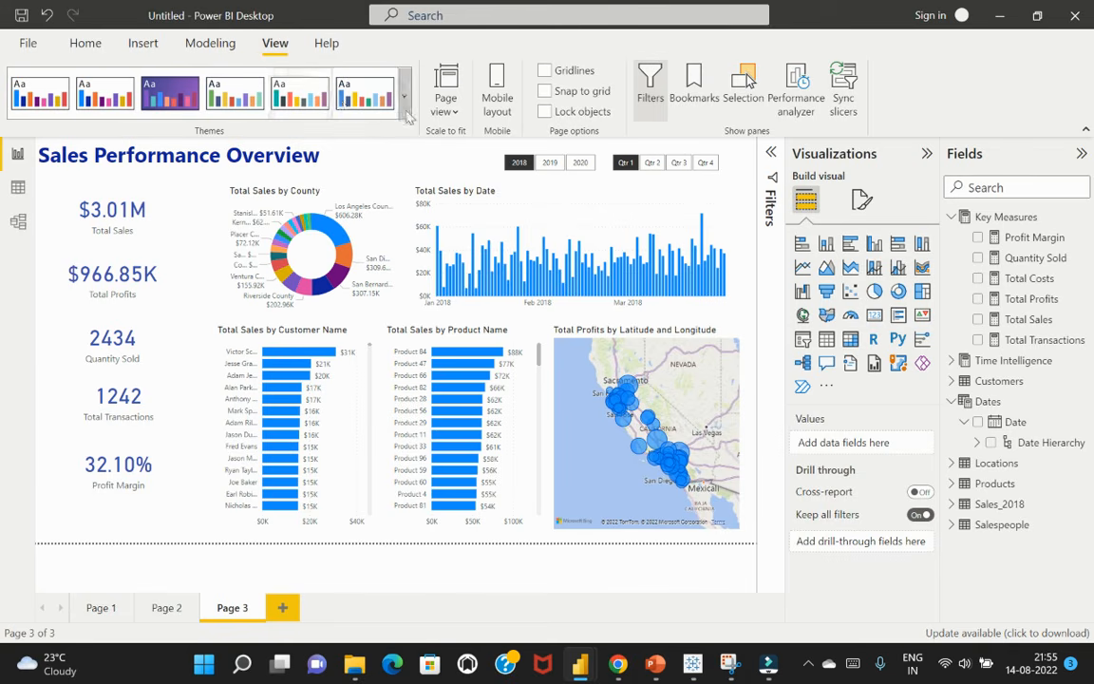
pyautogui.click(403, 112)
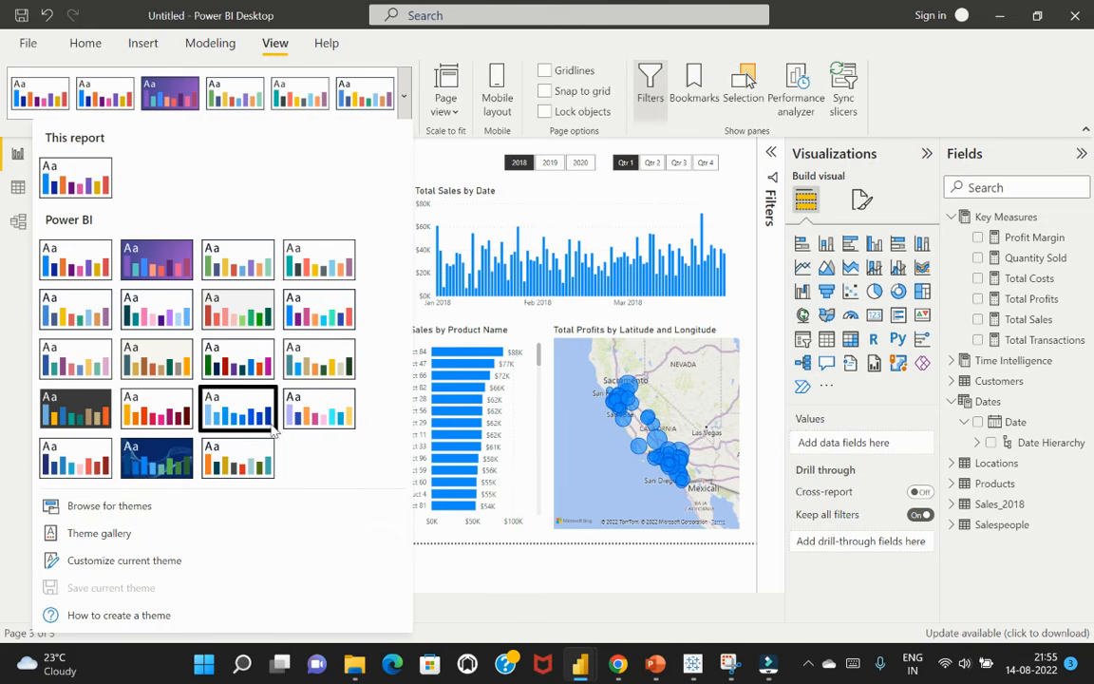
pyautogui.click(253, 360)
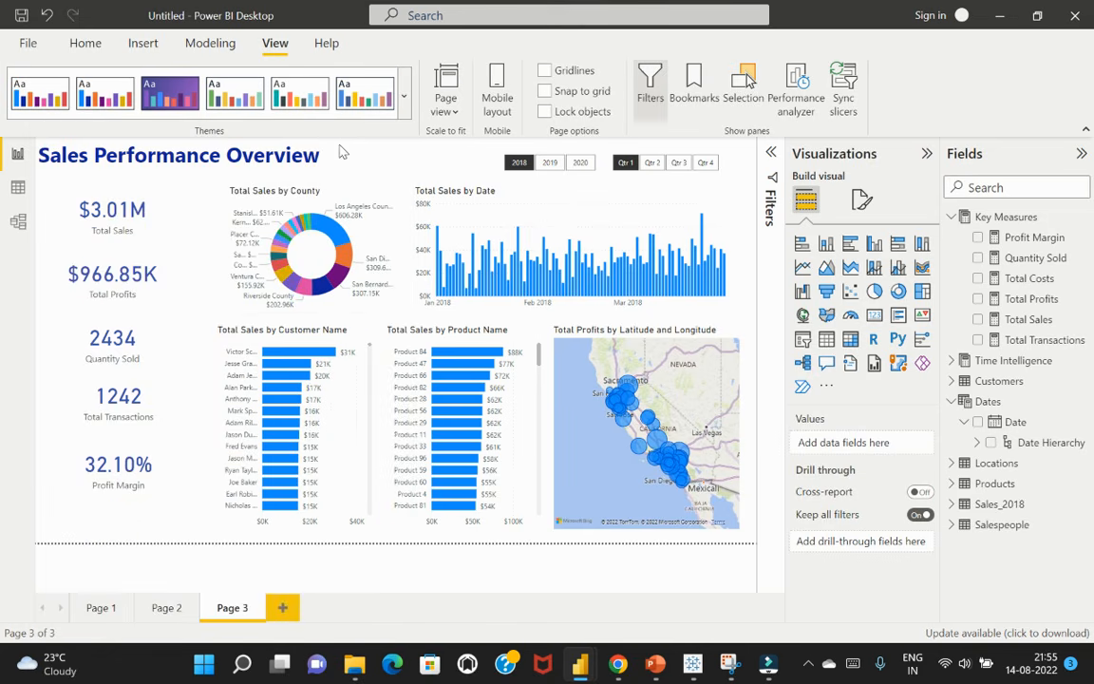
pyautogui.click(403, 96)
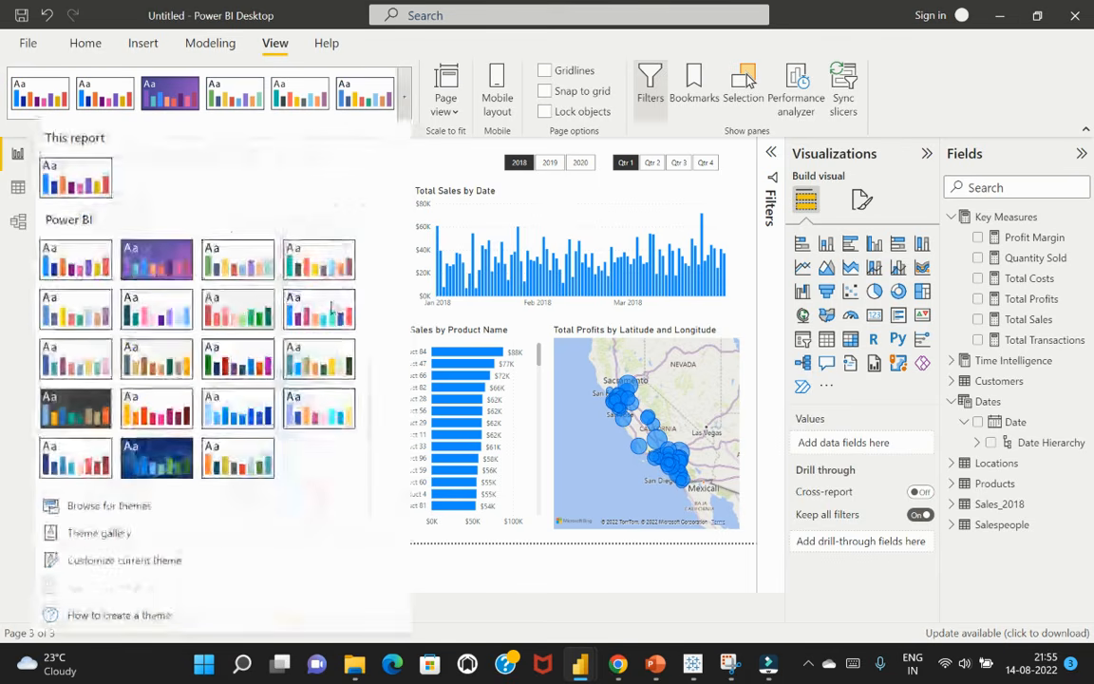
pyautogui.click(247, 414)
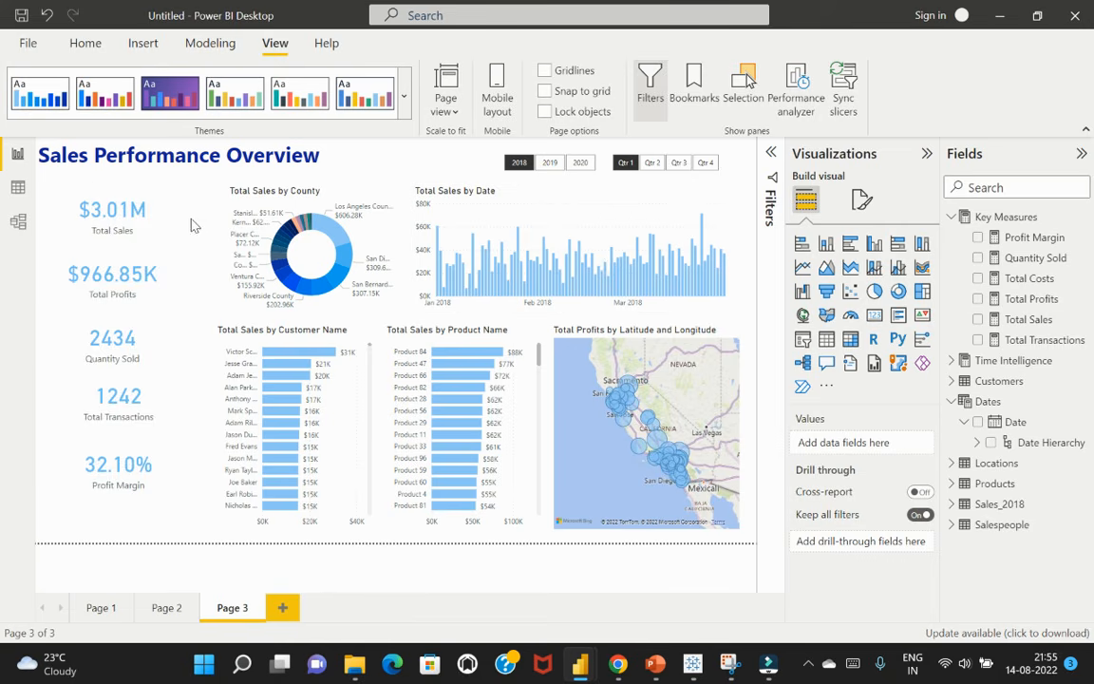
# Set the Total Sales by Date chart's default column colour to the vivid royal blue theme colour
pyautogui.click(586, 226)
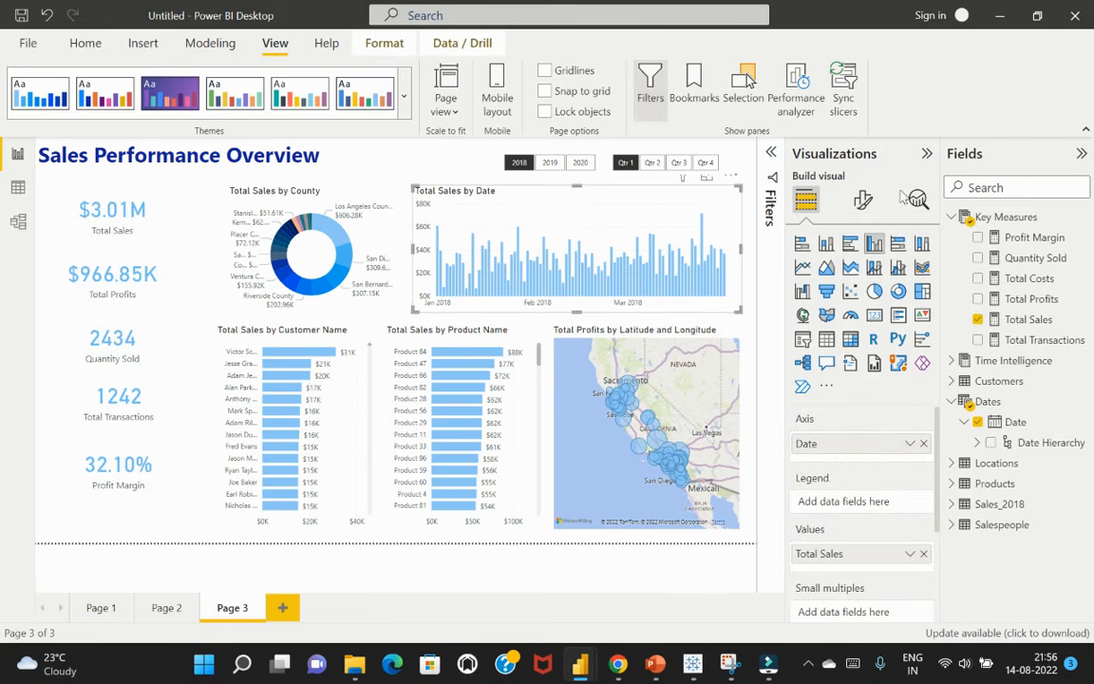
pyautogui.click(864, 202)
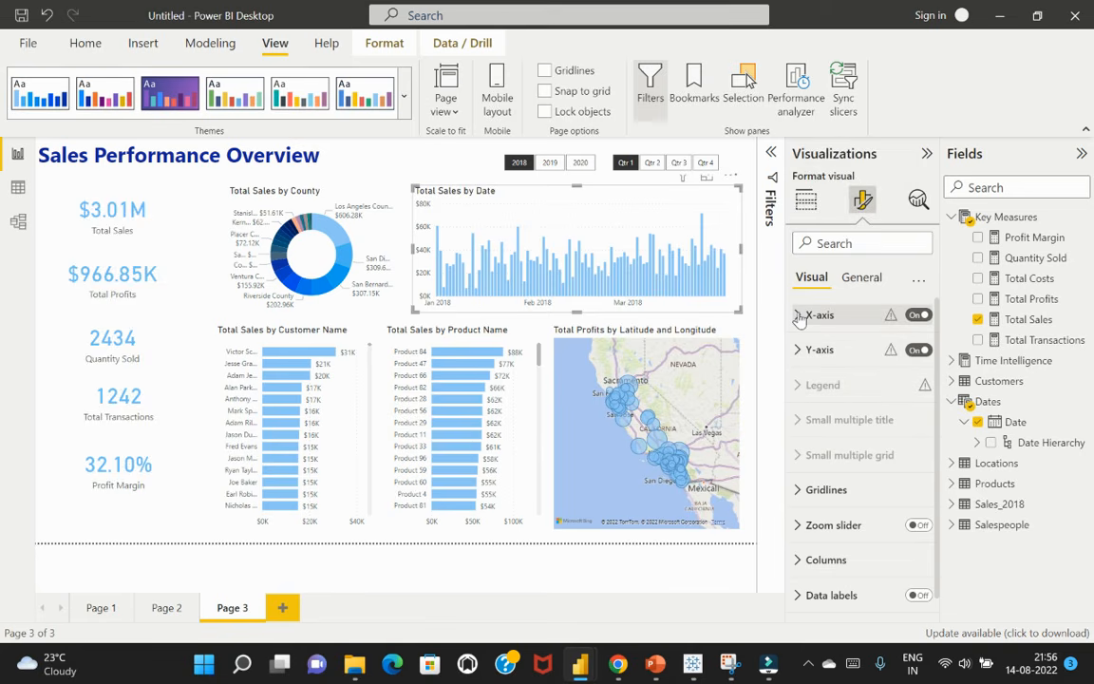
pyautogui.scroll(-1, 836, 420)
pyautogui.click(804, 538)
pyautogui.scroll(-4, 831, 508)
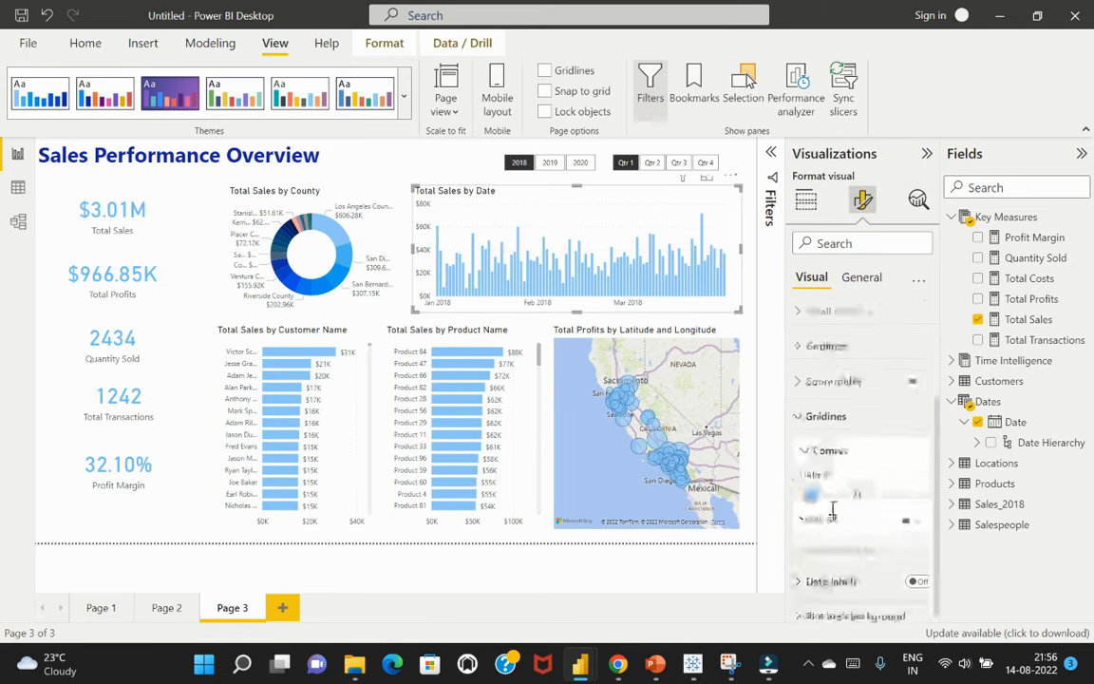
pyautogui.click(834, 485)
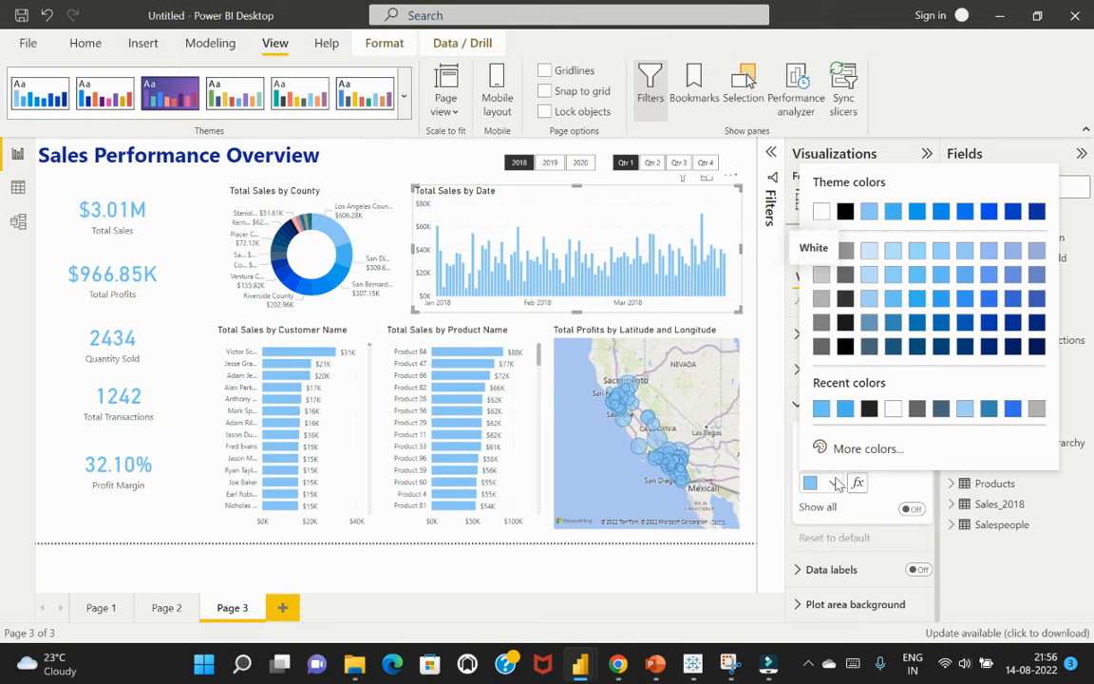
pyautogui.click(989, 214)
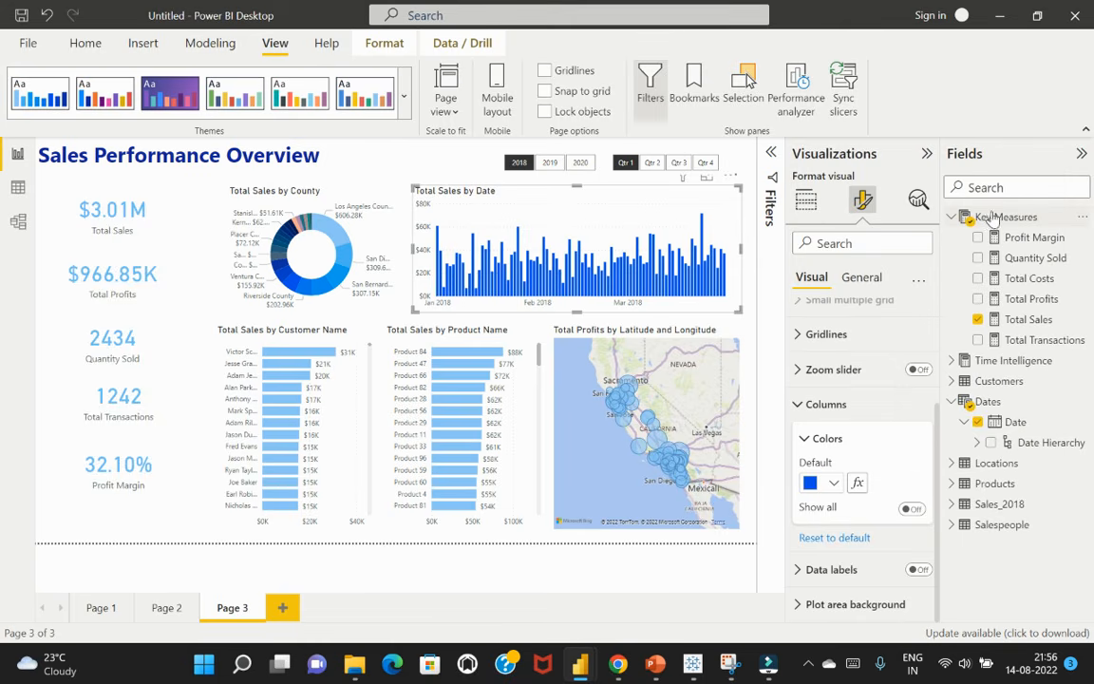
# Set the Total Sales by Customer Name chart's default bar colour to the recently used medium royal blue
pyautogui.click(342, 342)
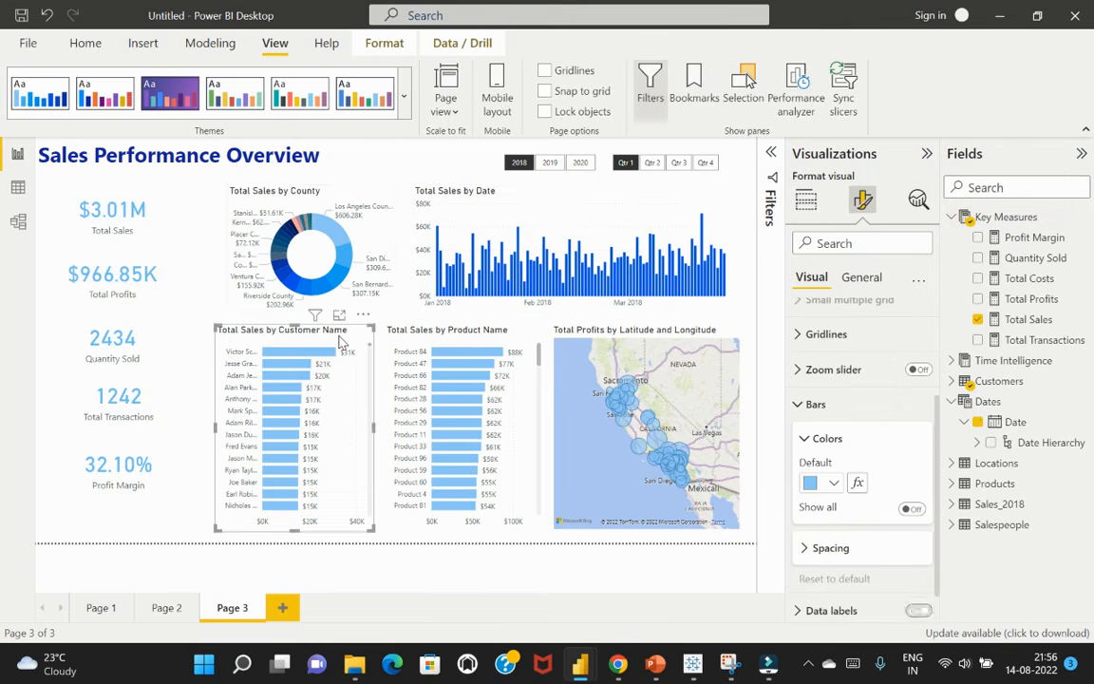
pyautogui.click(835, 485)
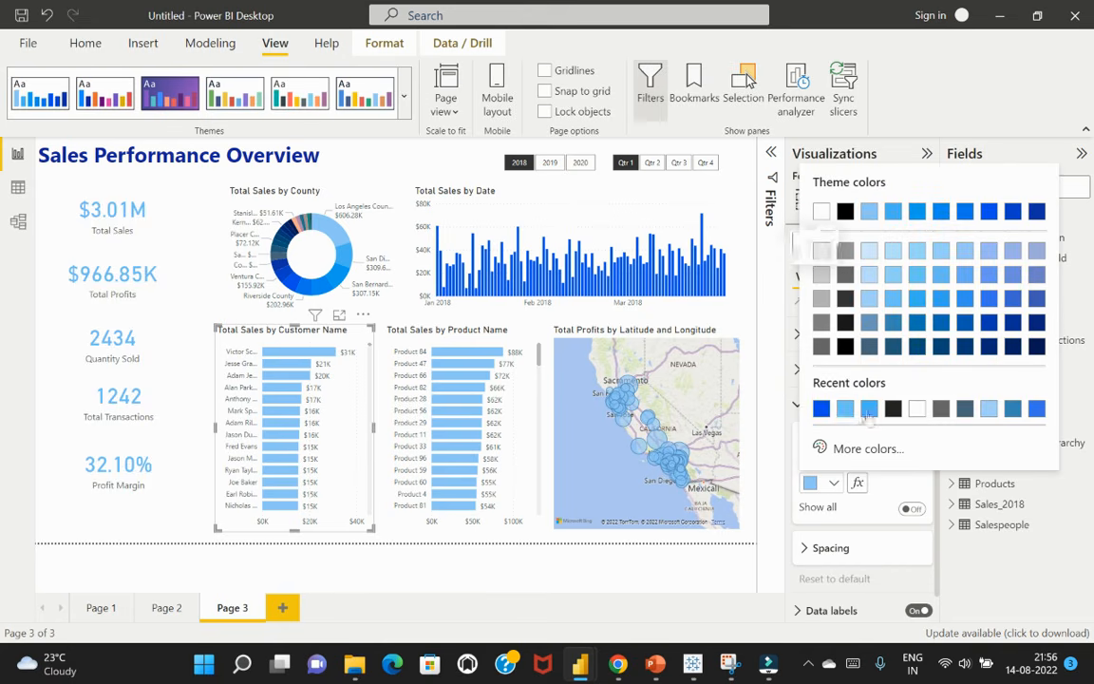
pyautogui.click(1037, 410)
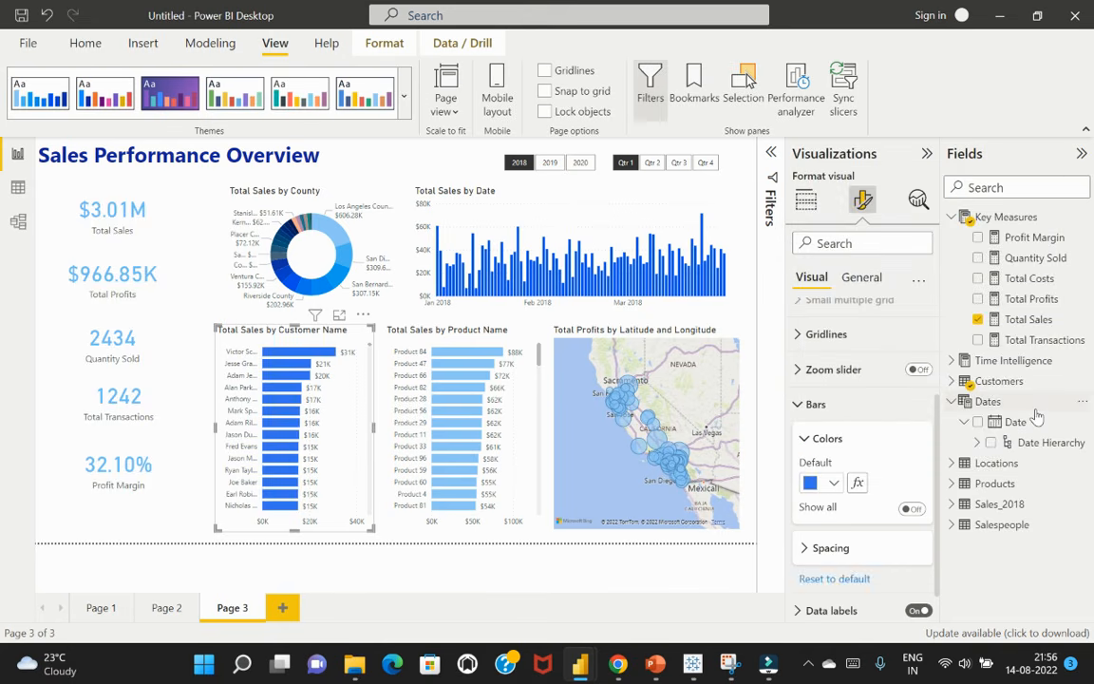
# Try blue theme shades on the Total Sales by Product Name bars, settling on the bright azure theme colour
pyautogui.click(518, 342)
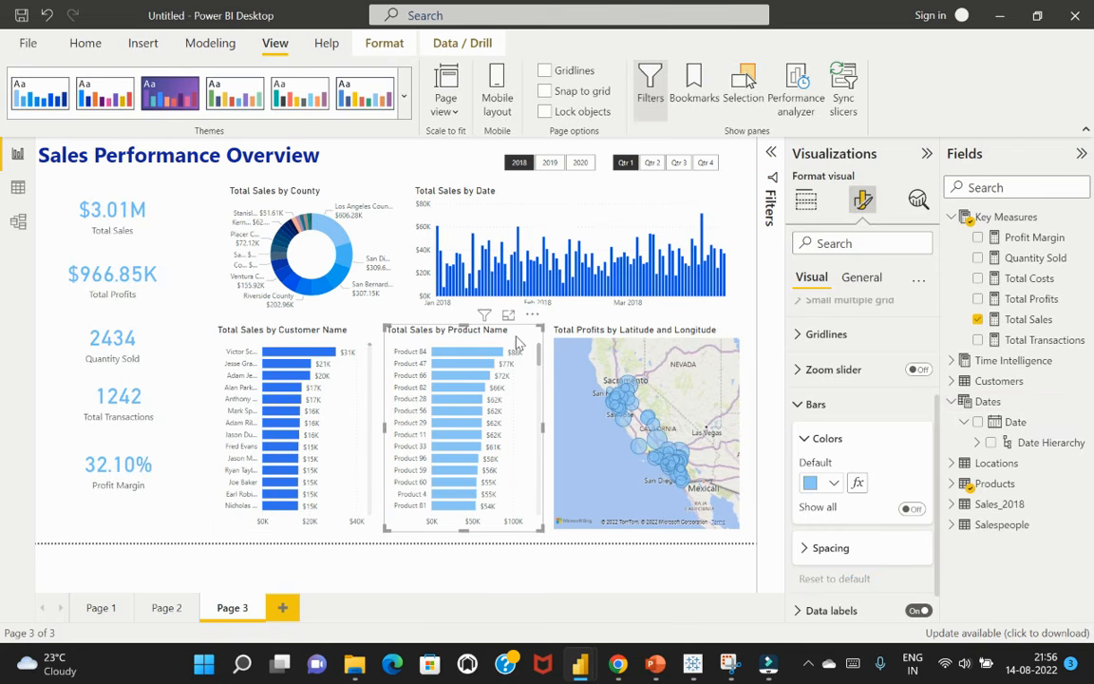
pyautogui.click(834, 485)
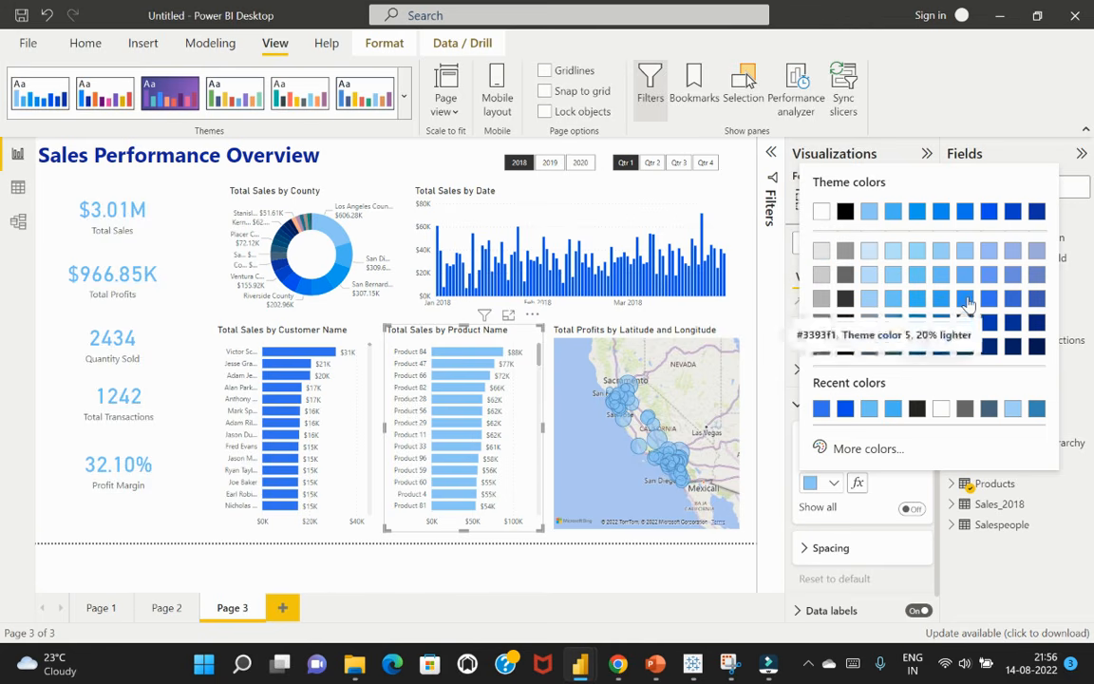
pyautogui.click(948, 215)
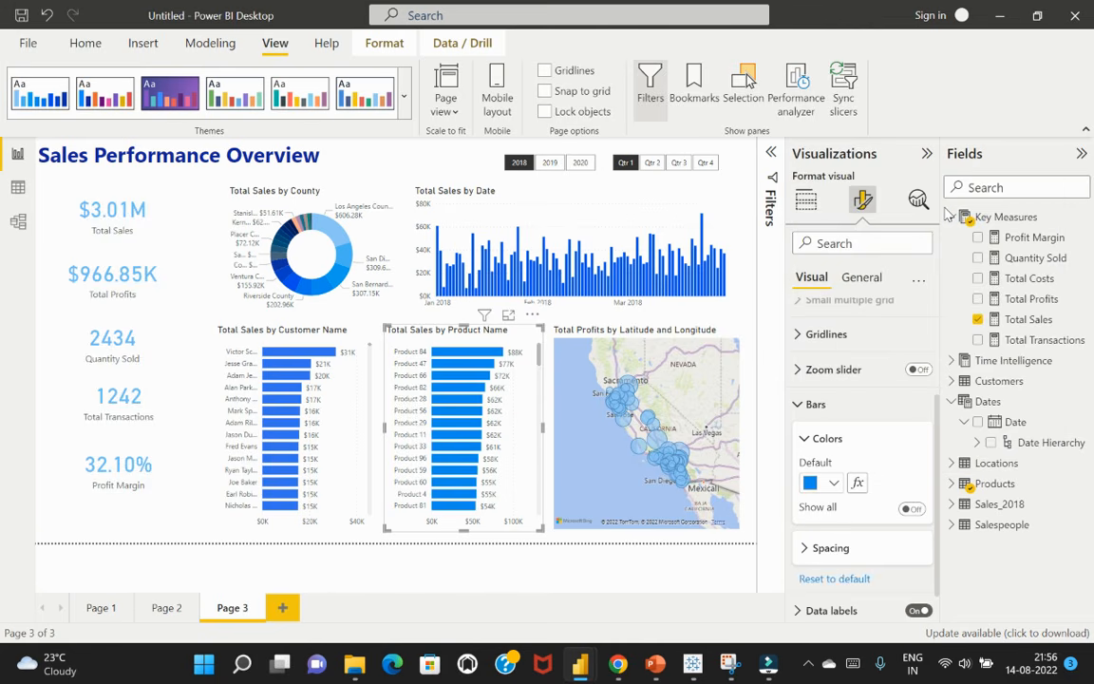
pyautogui.click(834, 483)
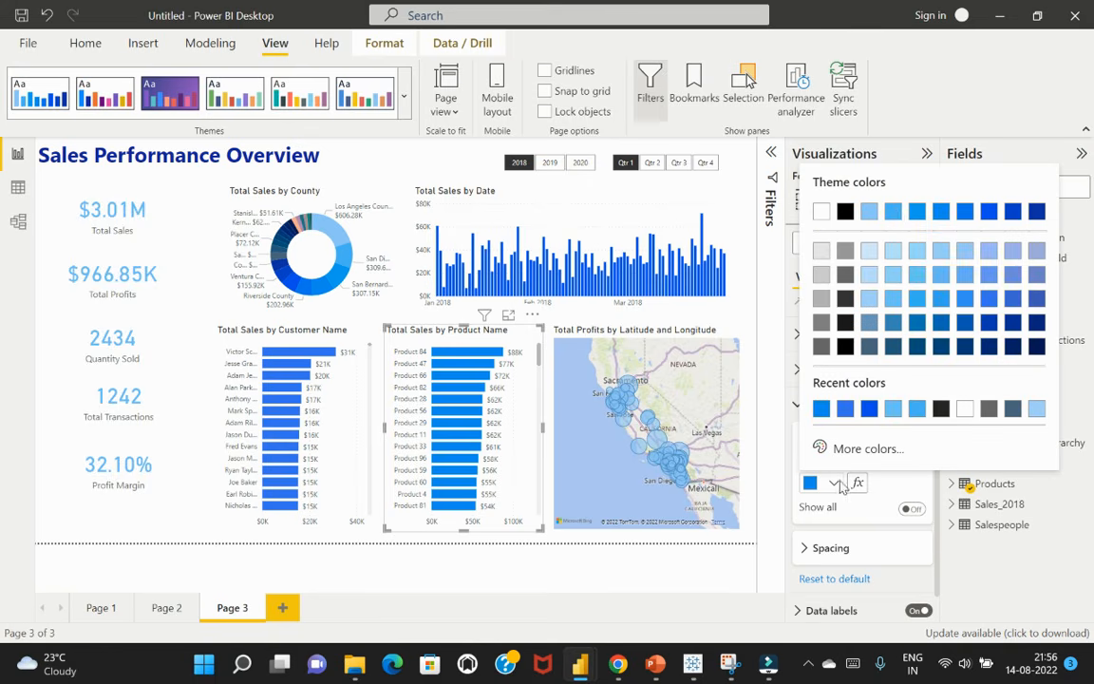
pyautogui.click(903, 215)
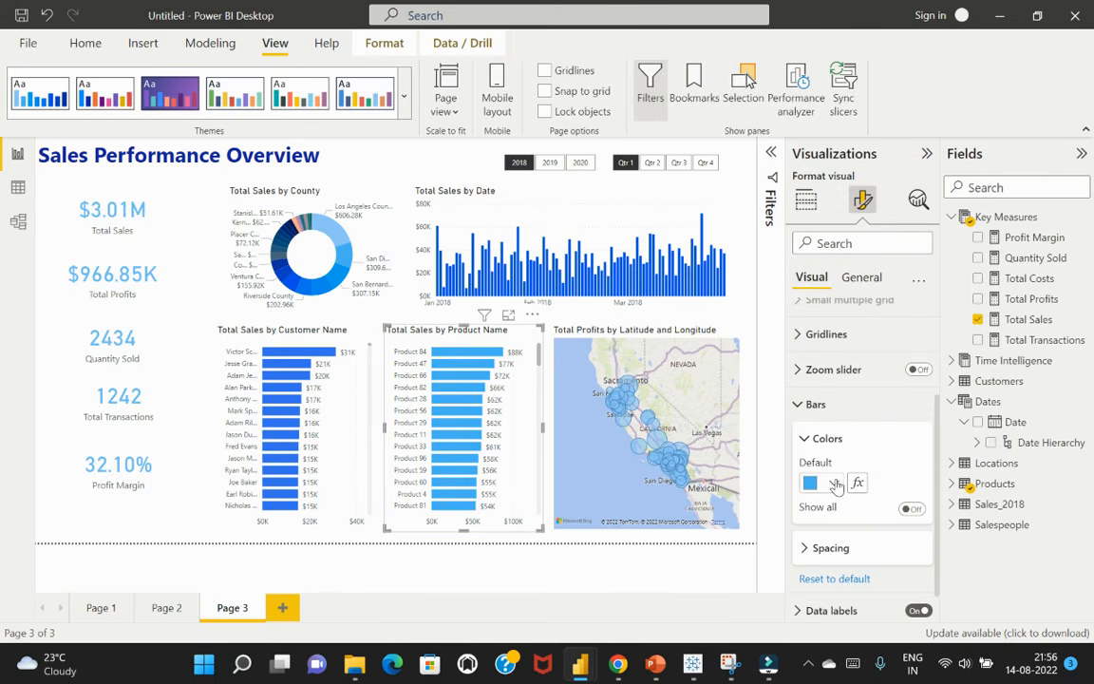
pyautogui.click(834, 483)
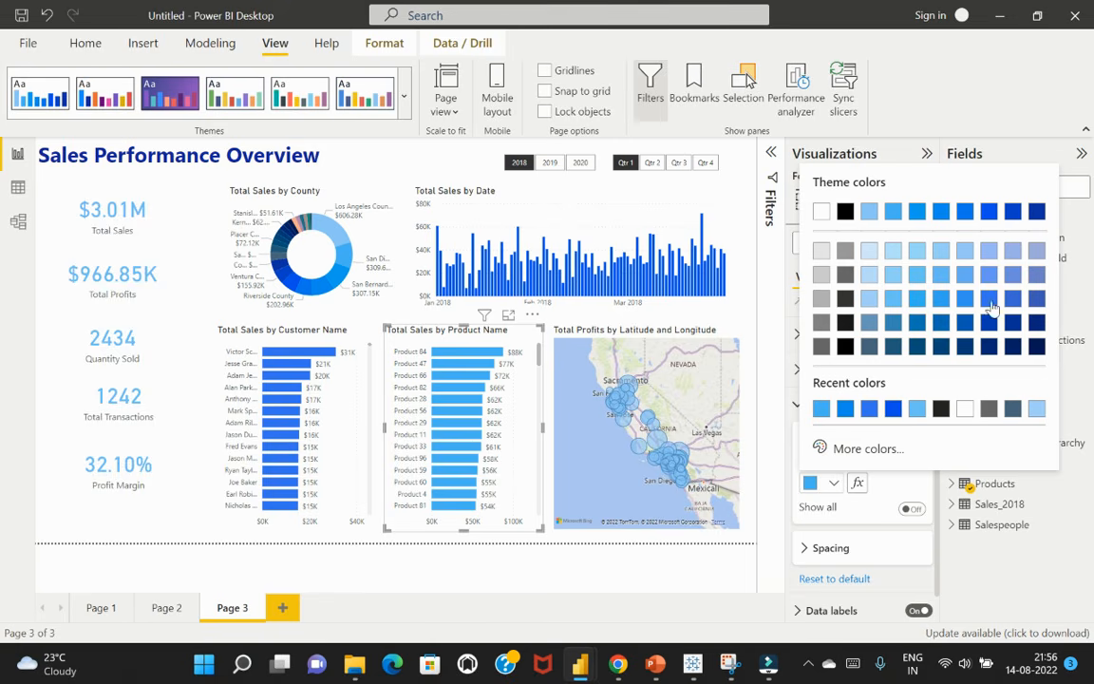
pyautogui.click(922, 218)
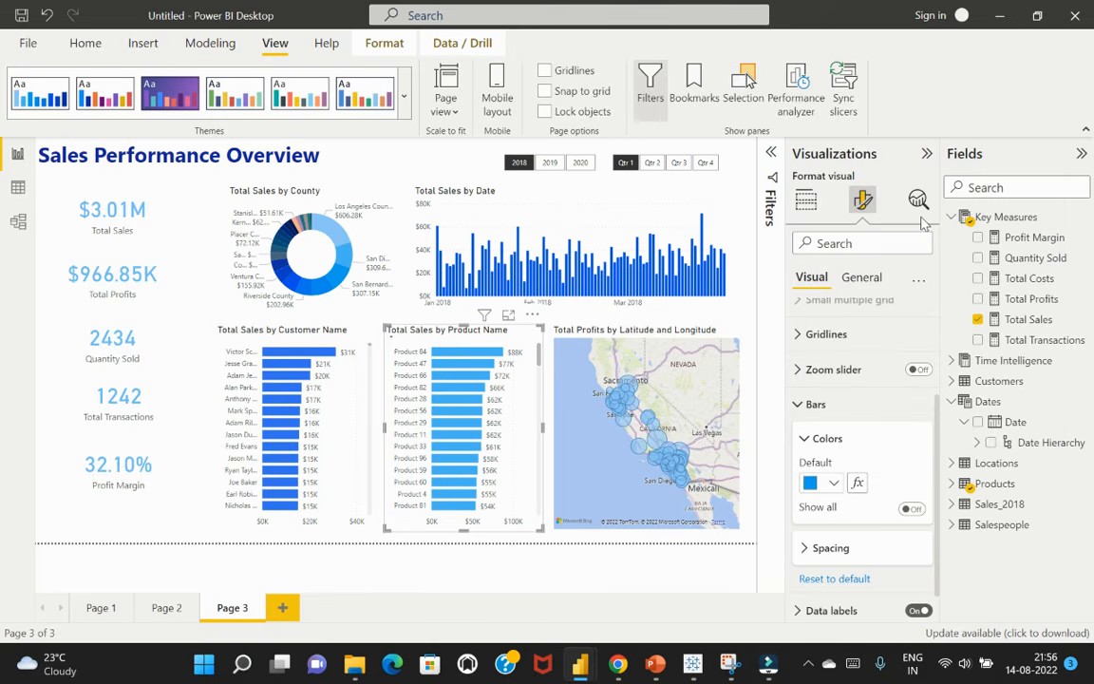
# Set the default bubble colour of the Total Profits by Latitude and Longitude map to a lighter tint of royal blue
pyautogui.click(660, 332)
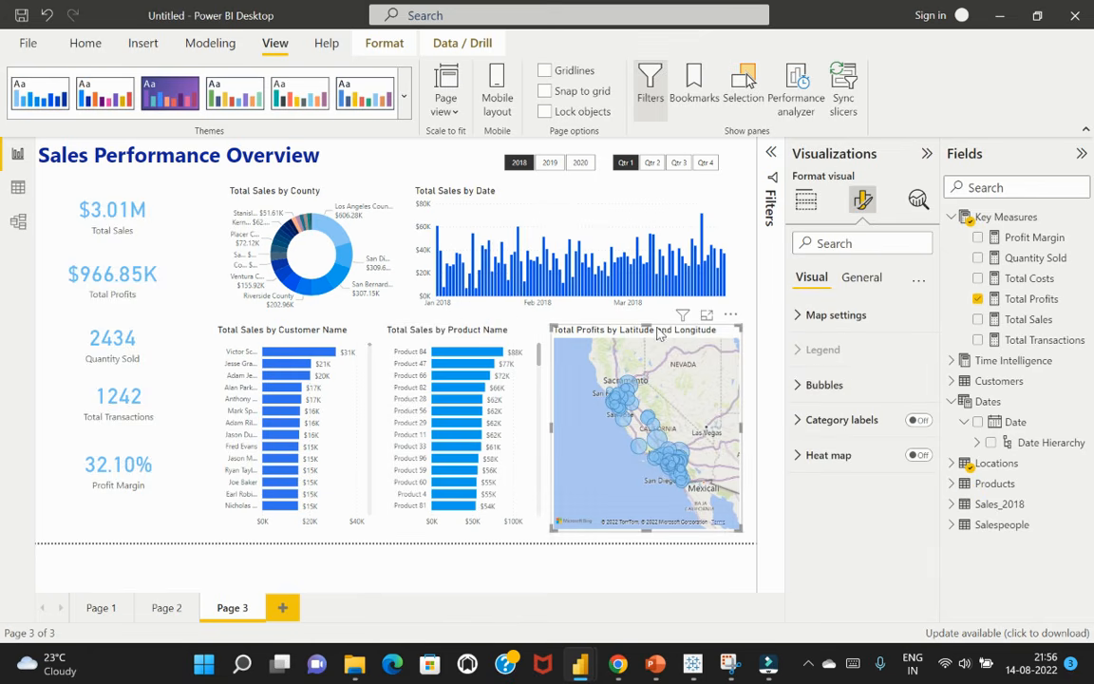
pyautogui.click(800, 393)
pyautogui.click(800, 393)
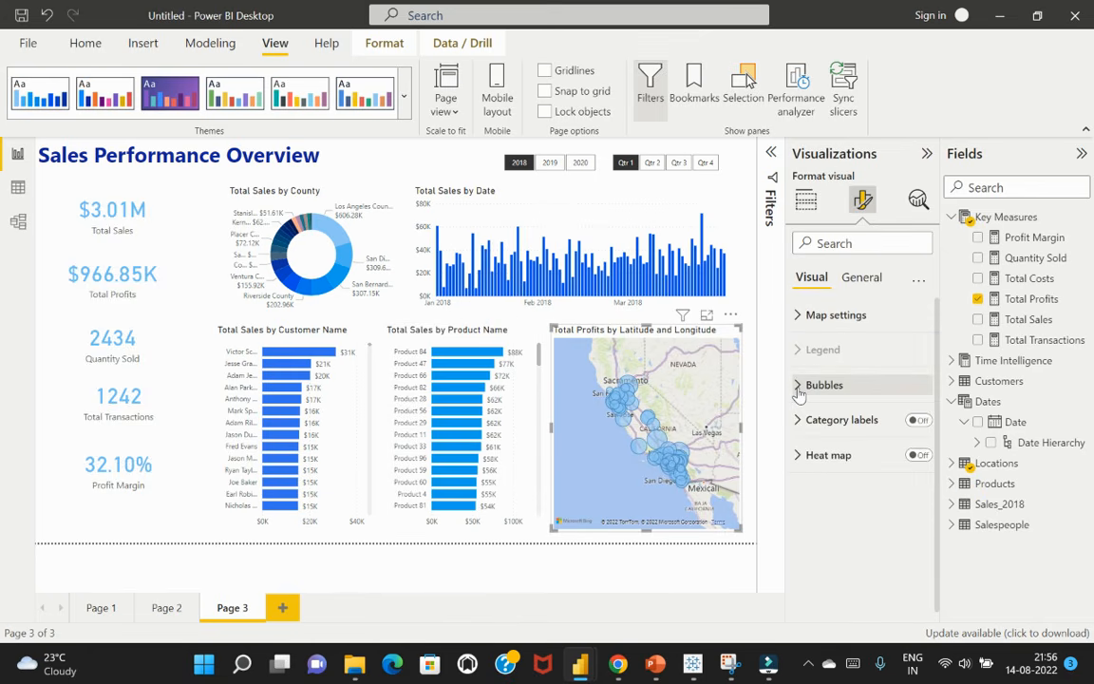
pyautogui.click(800, 393)
pyautogui.click(808, 513)
pyautogui.scroll(-1, 839, 487)
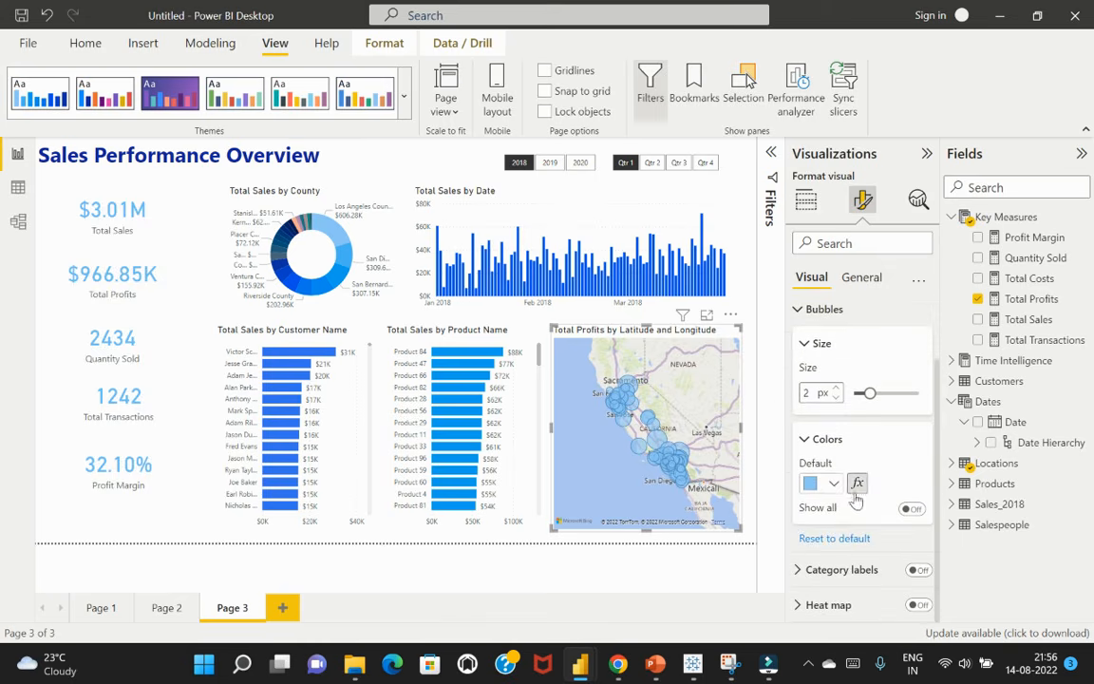
pyautogui.click(834, 484)
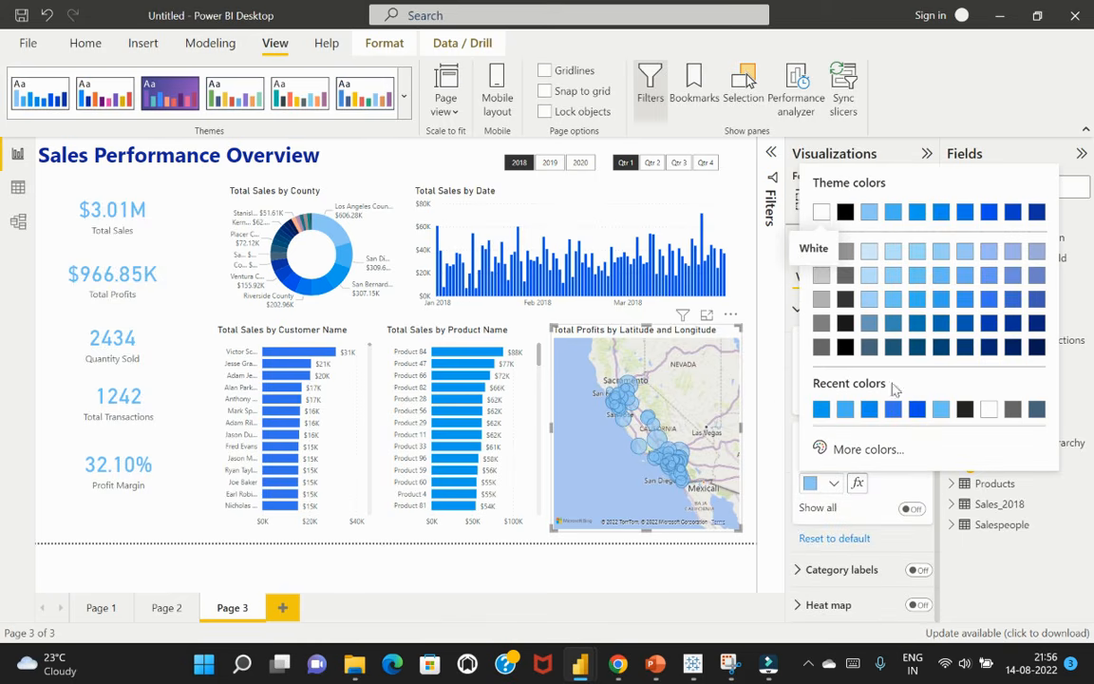
pyautogui.click(989, 299)
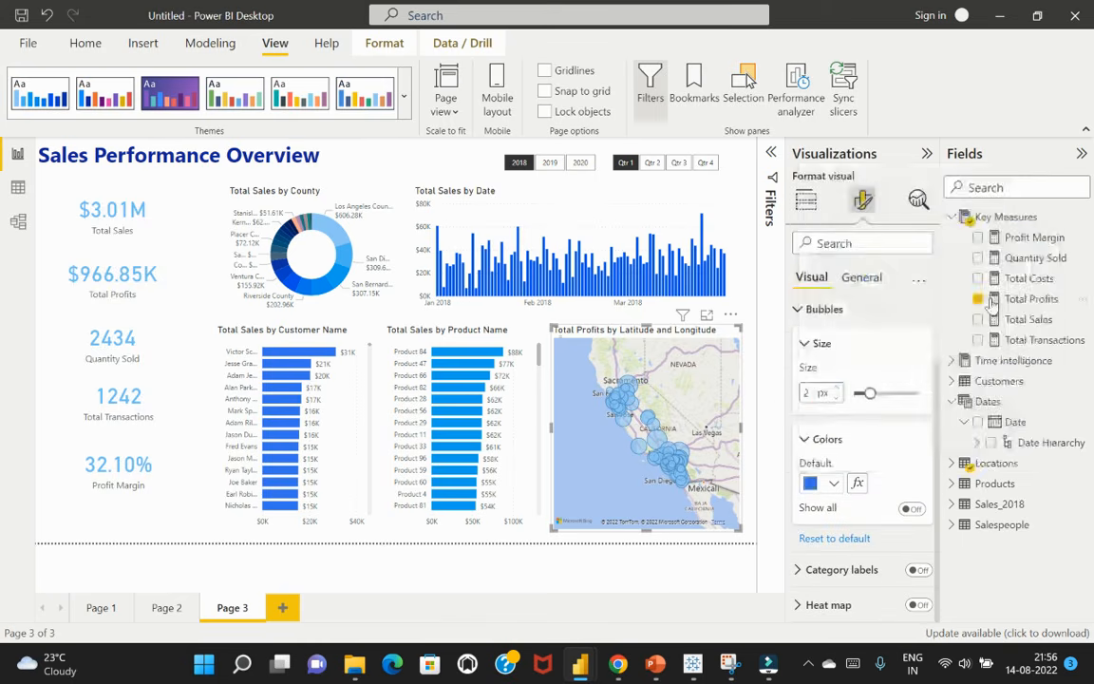
pyautogui.click(835, 484)
pyautogui.click(992, 296)
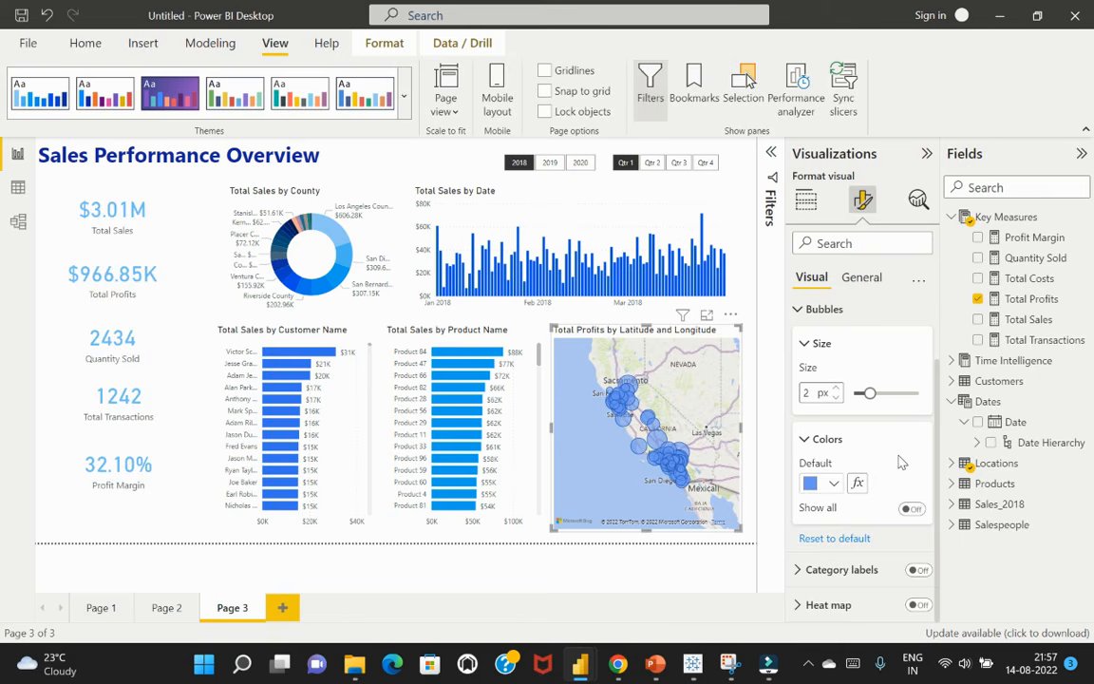
# Set the callout value colour of the Total Sales and Total Profits cards to the vivid royal blue recent colour
pyautogui.click(161, 210)
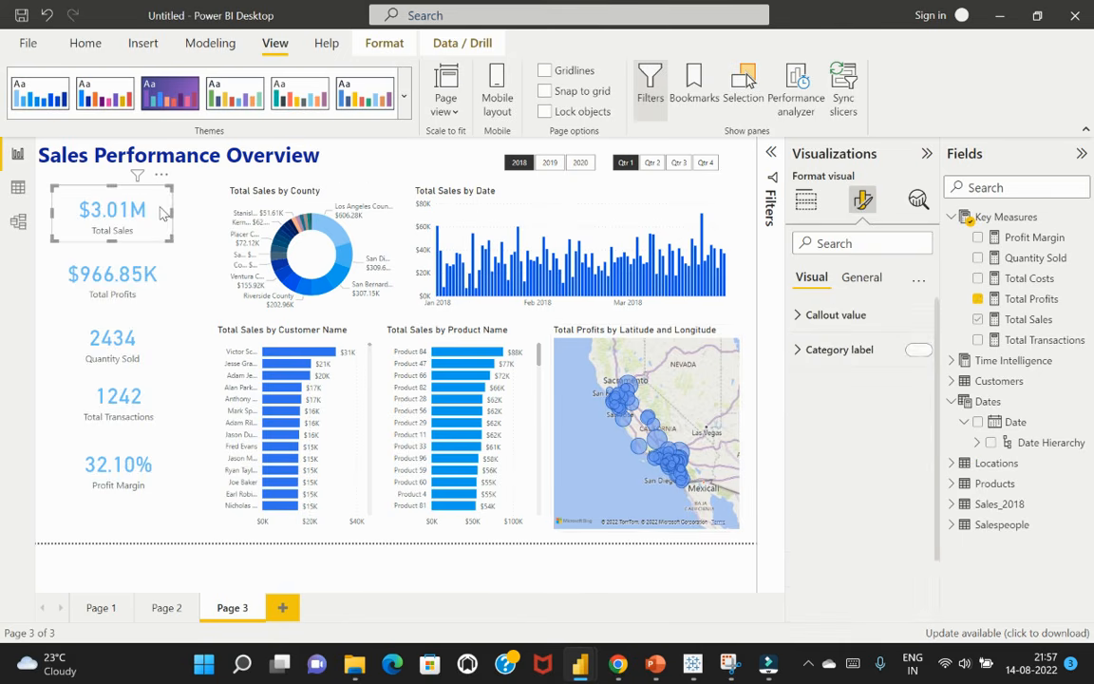
pyautogui.click(799, 321)
pyautogui.click(834, 435)
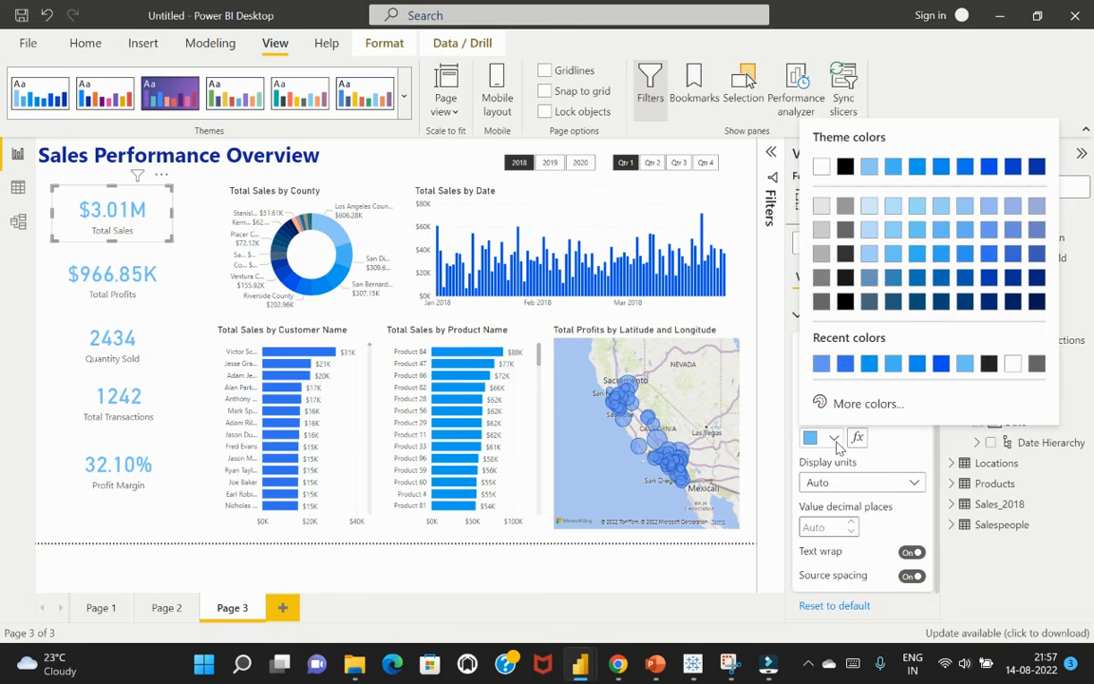
pyautogui.click(941, 363)
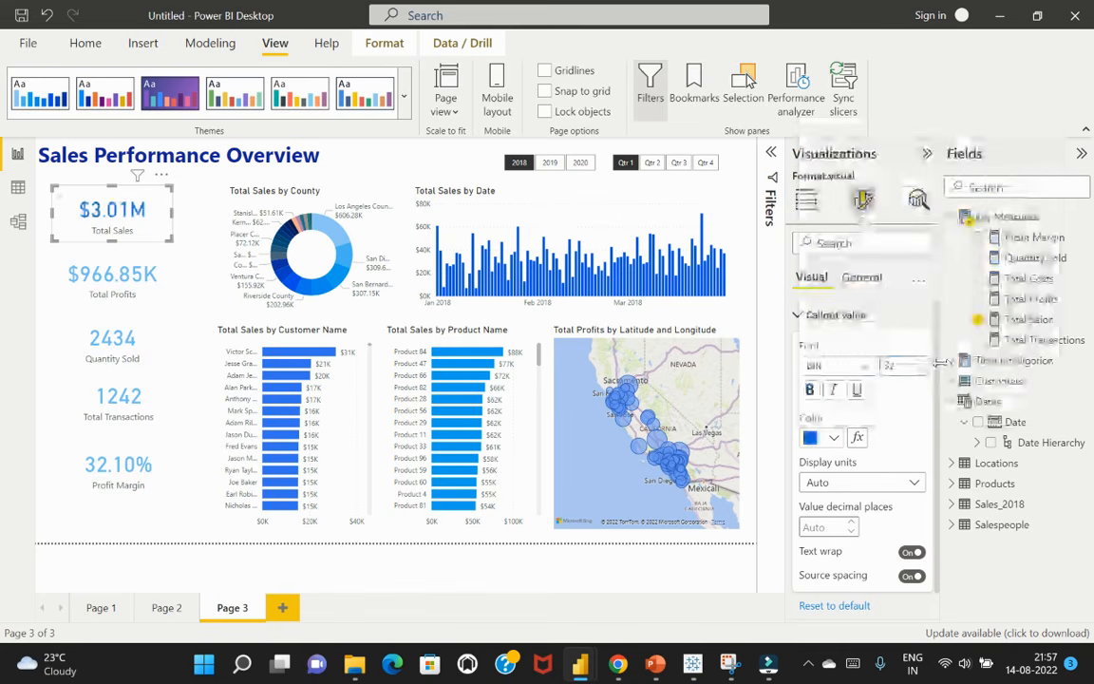
pyautogui.click(139, 269)
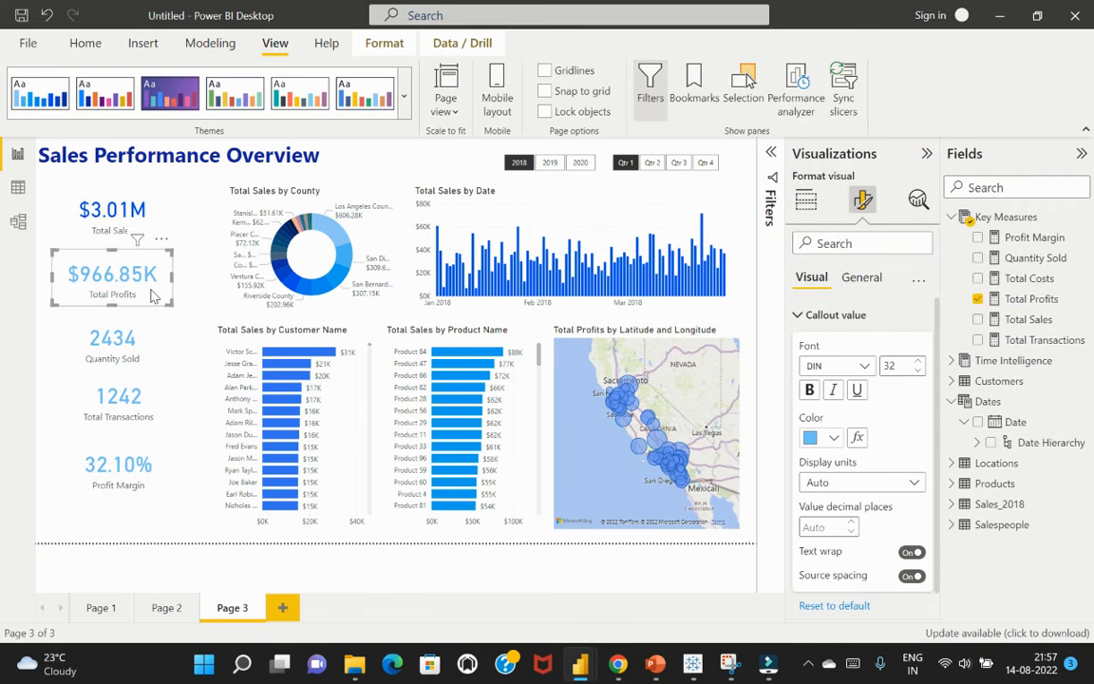
pyautogui.click(833, 437)
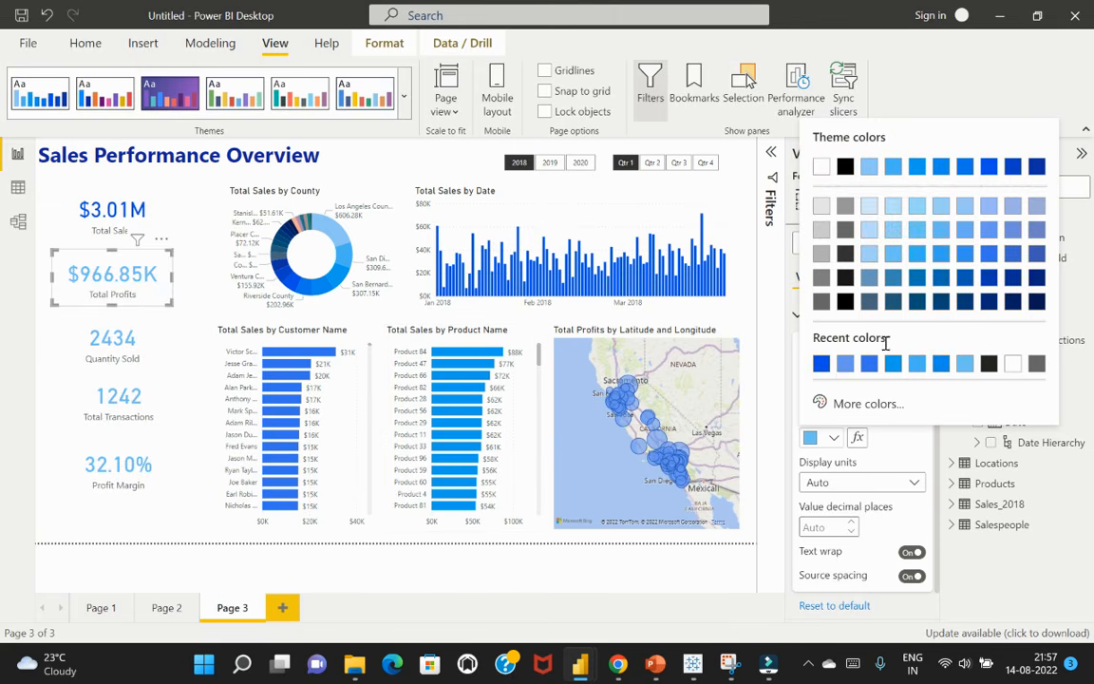
pyautogui.click(821, 362)
# Select the Quantity Sold, Total Transactions and Profit Margin cards together and set their callout value colour to vivid royal blue
pyautogui.click(147, 340)
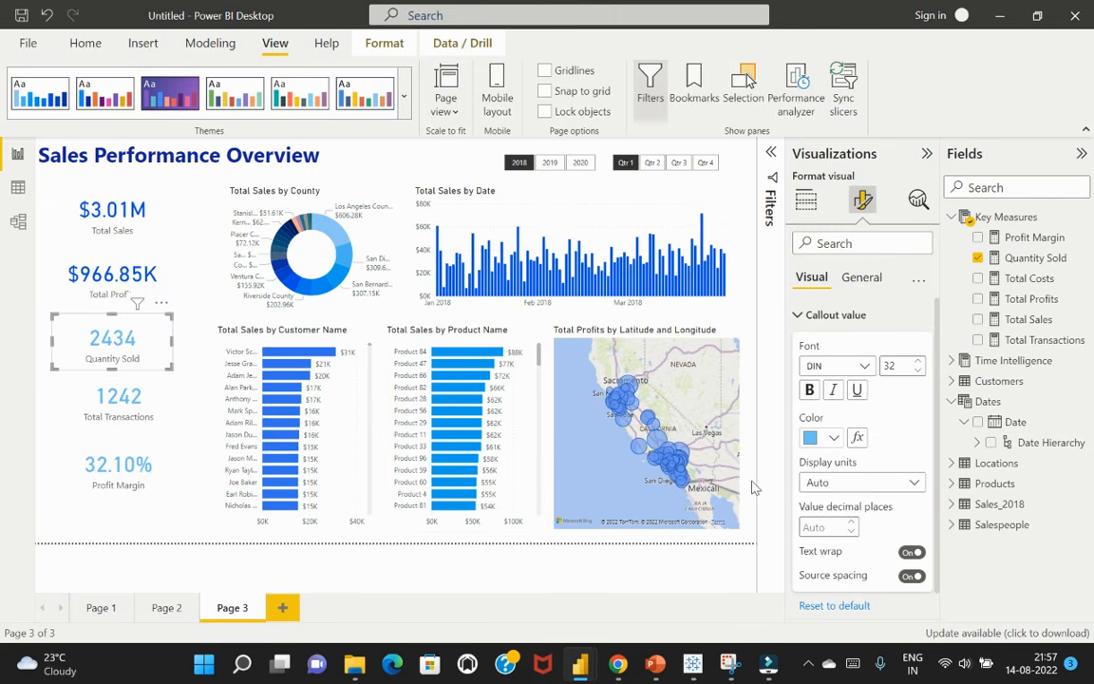
pyautogui.keyDown('ctrl'); pyautogui.click(167, 404); pyautogui.keyUp('ctrl')
pyautogui.keyDown('ctrl'); pyautogui.click(171, 475); pyautogui.keyUp('ctrl')
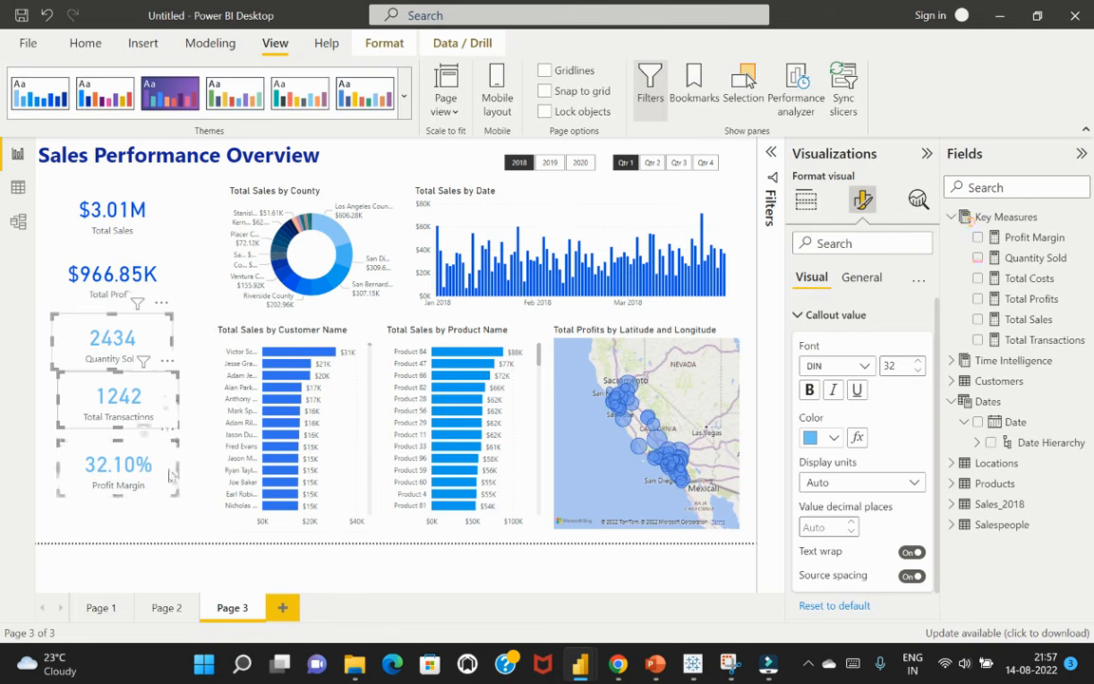
pyautogui.click(835, 438)
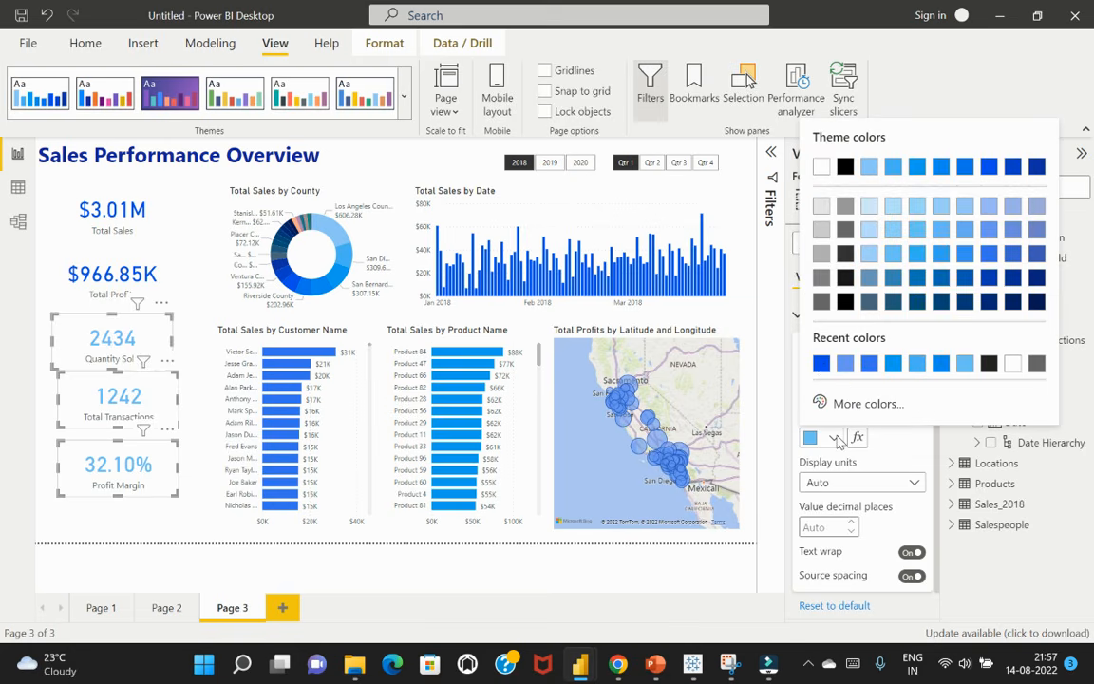
pyautogui.click(822, 364)
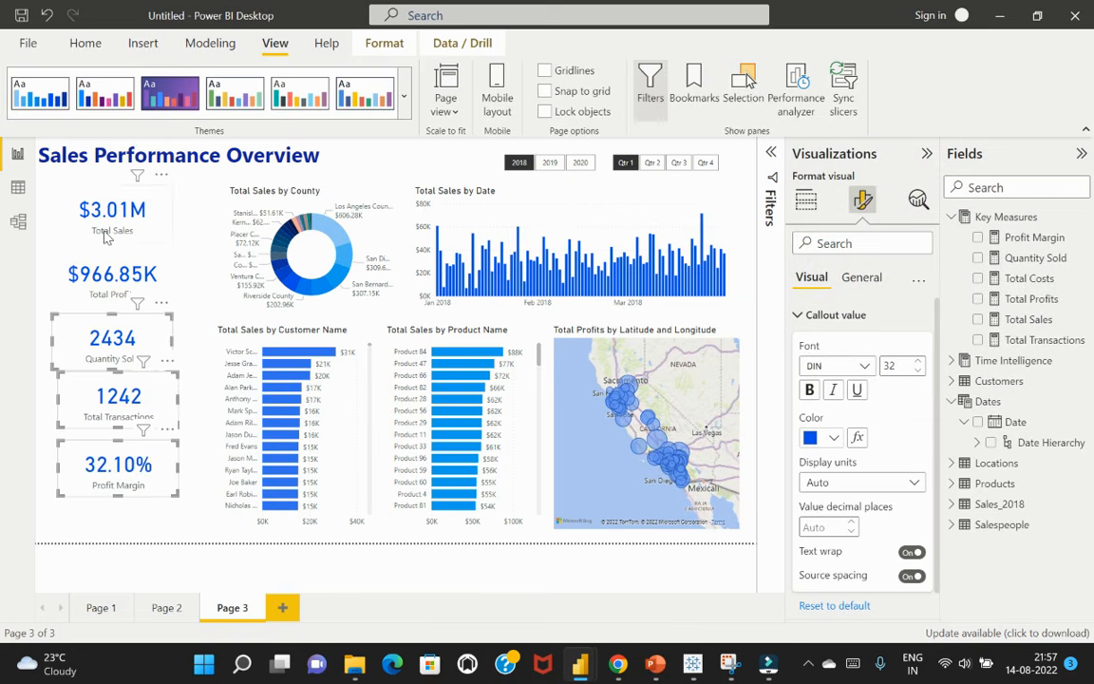
# Add the Total Sales and Total Profits cards to the selection and set all five cards' category label font size to 11
pyautogui.keyDown('ctrl'); pyautogui.click(145, 242); pyautogui.keyUp('ctrl')
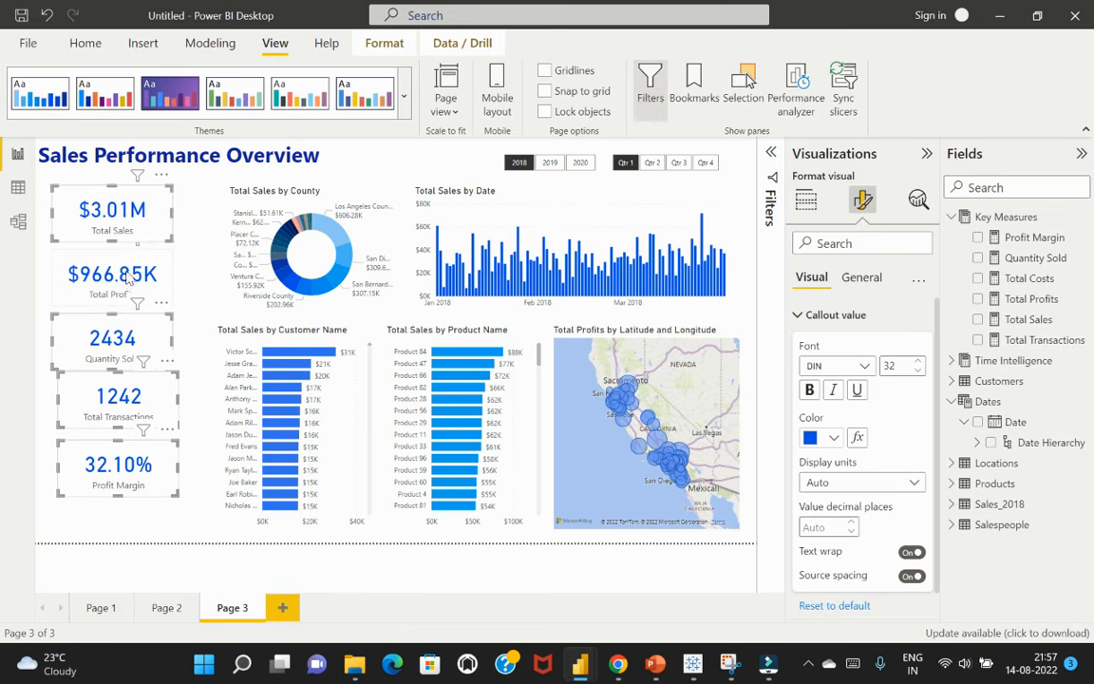
pyautogui.keyDown('ctrl'); pyautogui.click(115, 269); pyautogui.keyUp('ctrl')
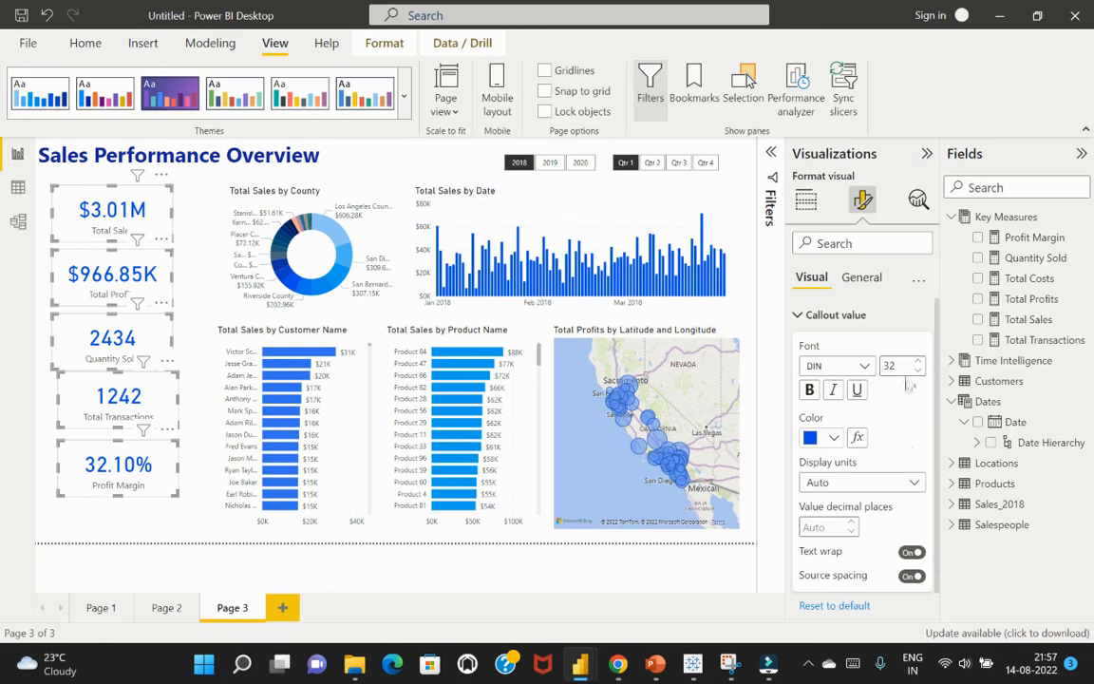
pyautogui.scroll(-1, 912, 429)
pyautogui.scroll(1, 911, 429)
pyautogui.click(803, 316)
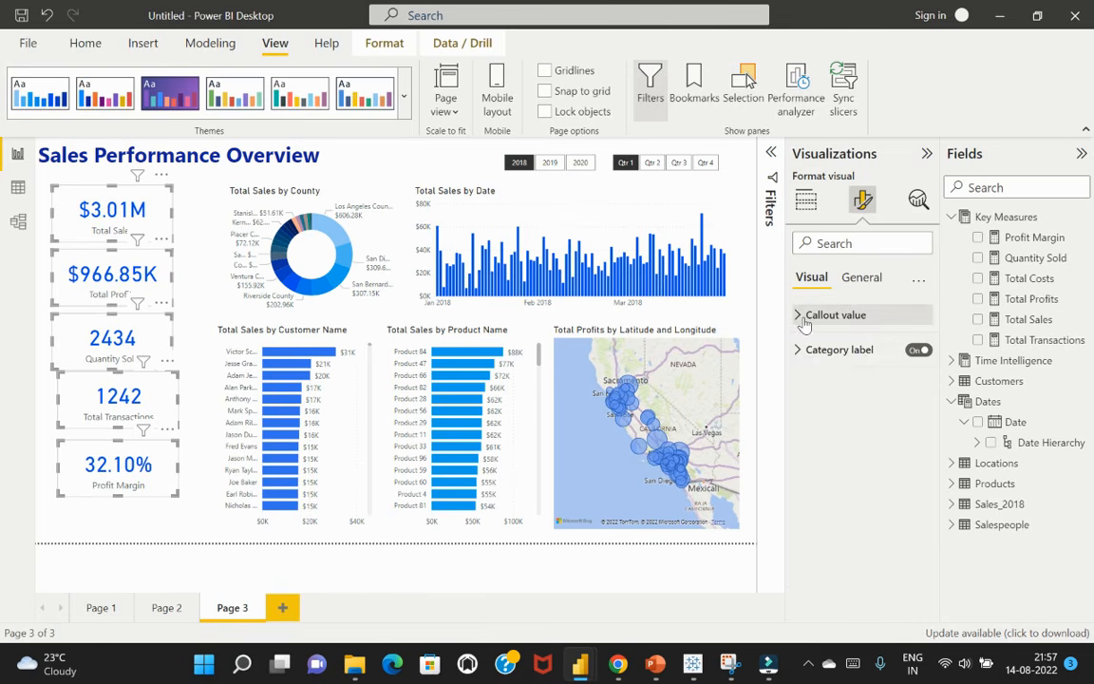
pyautogui.click(803, 349)
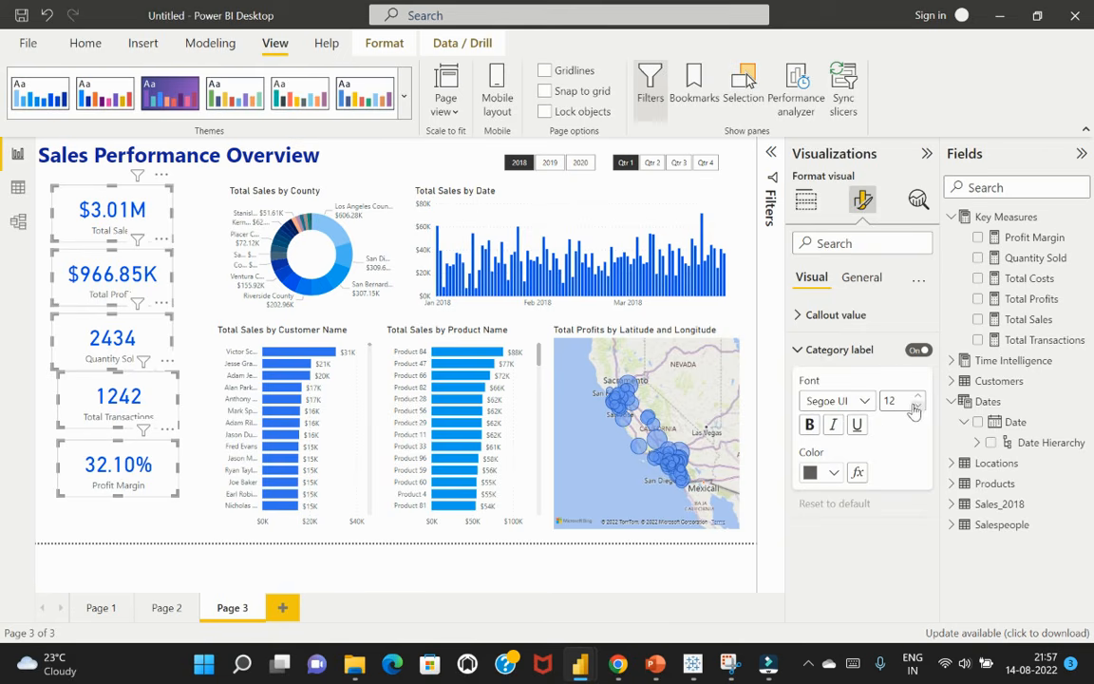
pyautogui.click(919, 407)
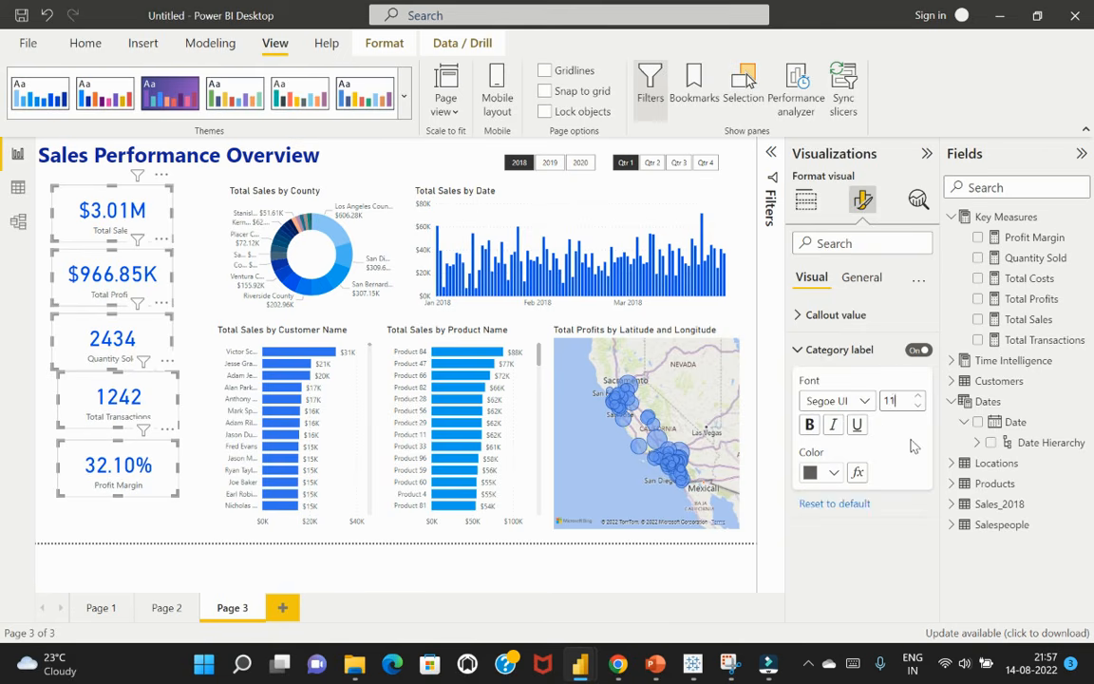
pyautogui.click(156, 468)
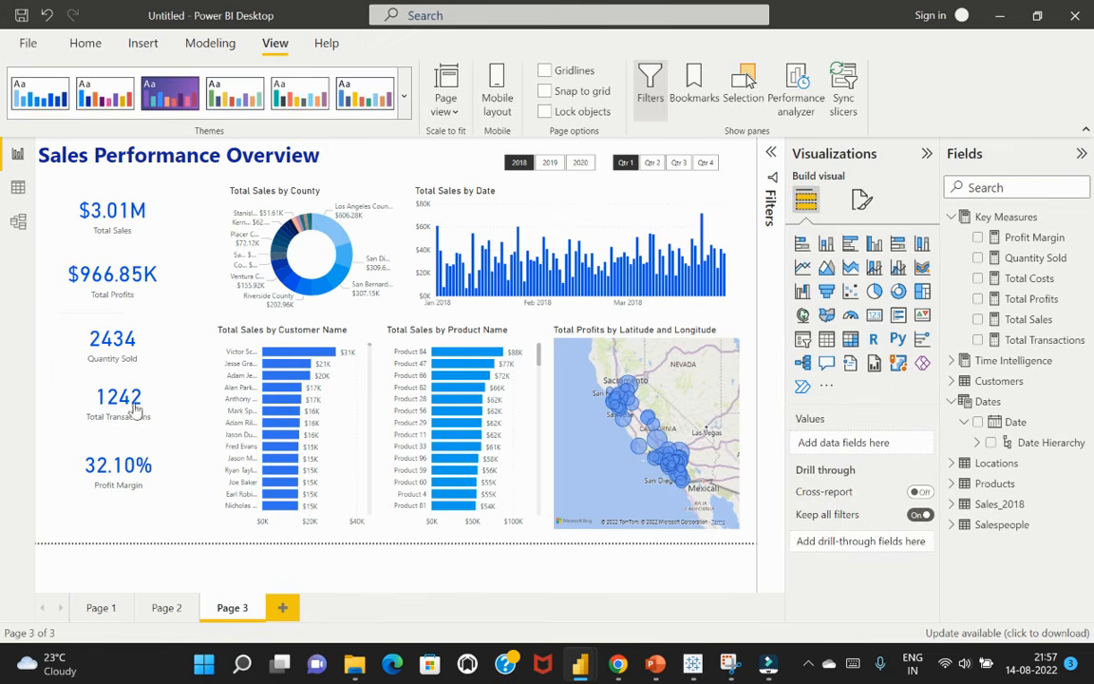
# Set the callout value display units of the Total Profits card to Millions
pyautogui.click(164, 221)
pyautogui.click(162, 274)
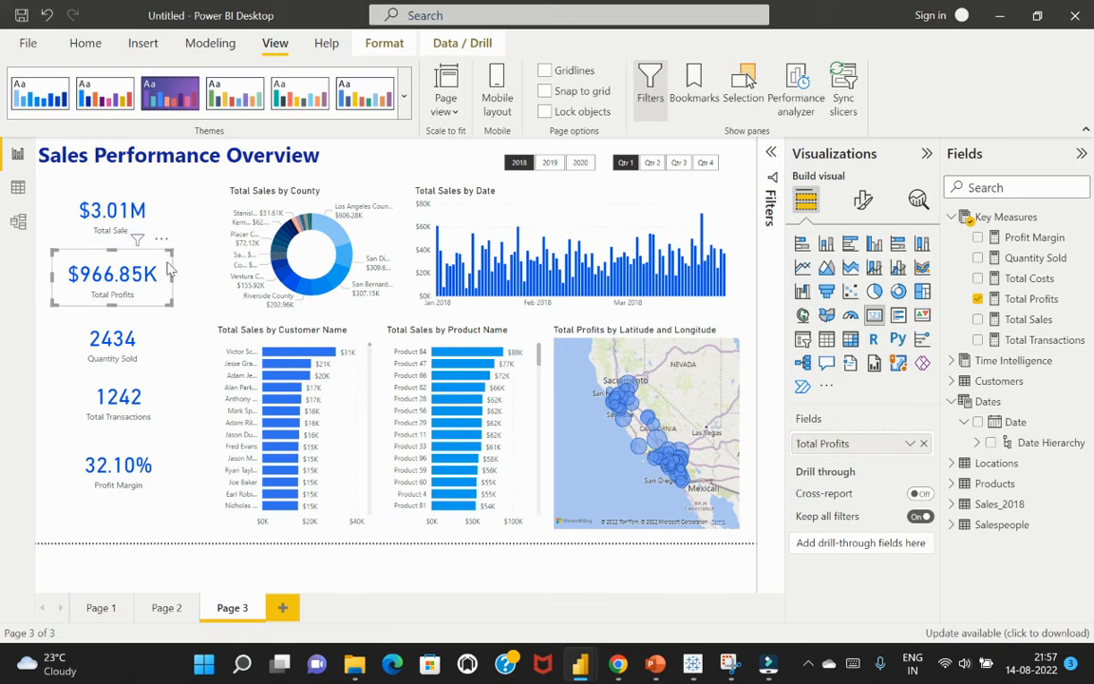
pyautogui.click(865, 201)
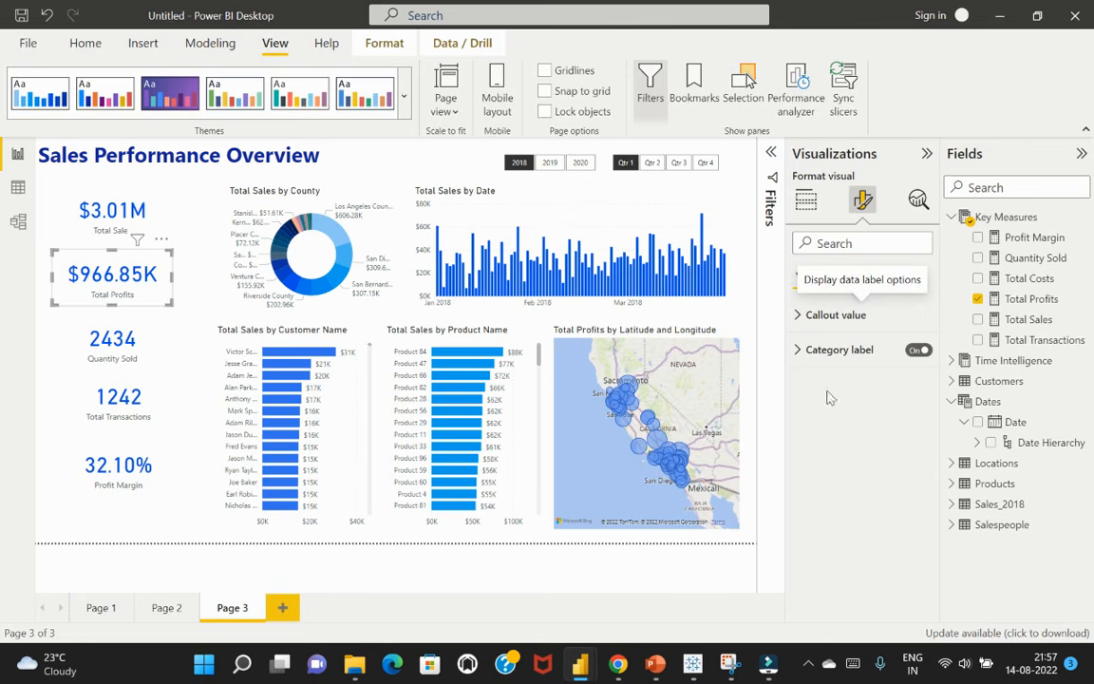
pyautogui.click(801, 315)
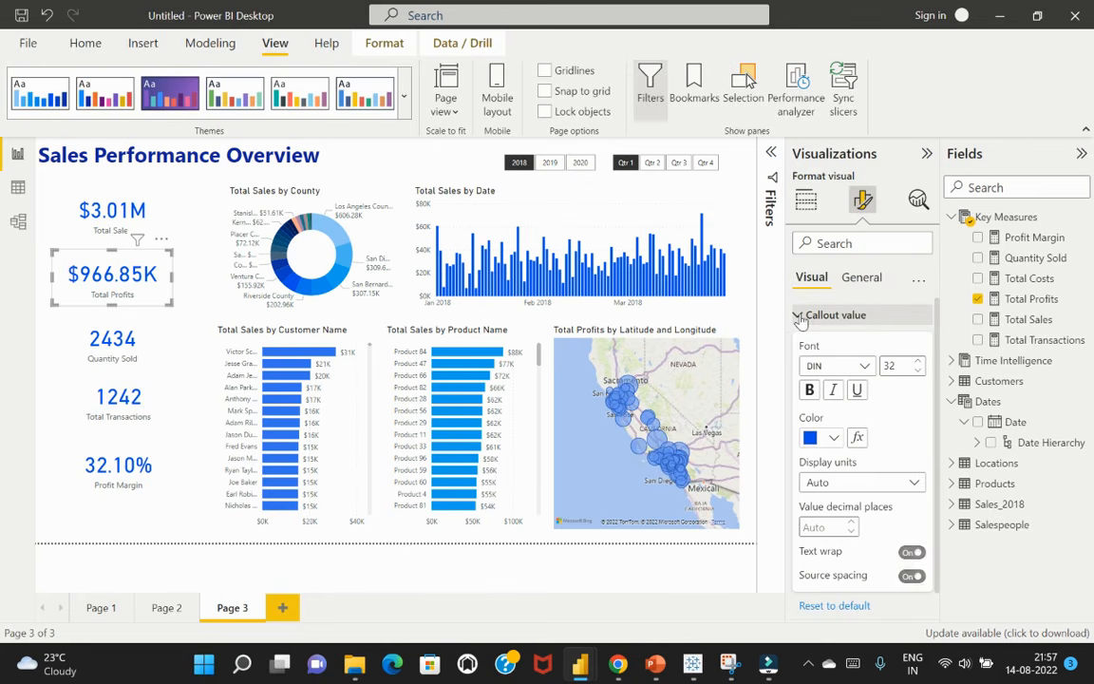
pyautogui.click(874, 483)
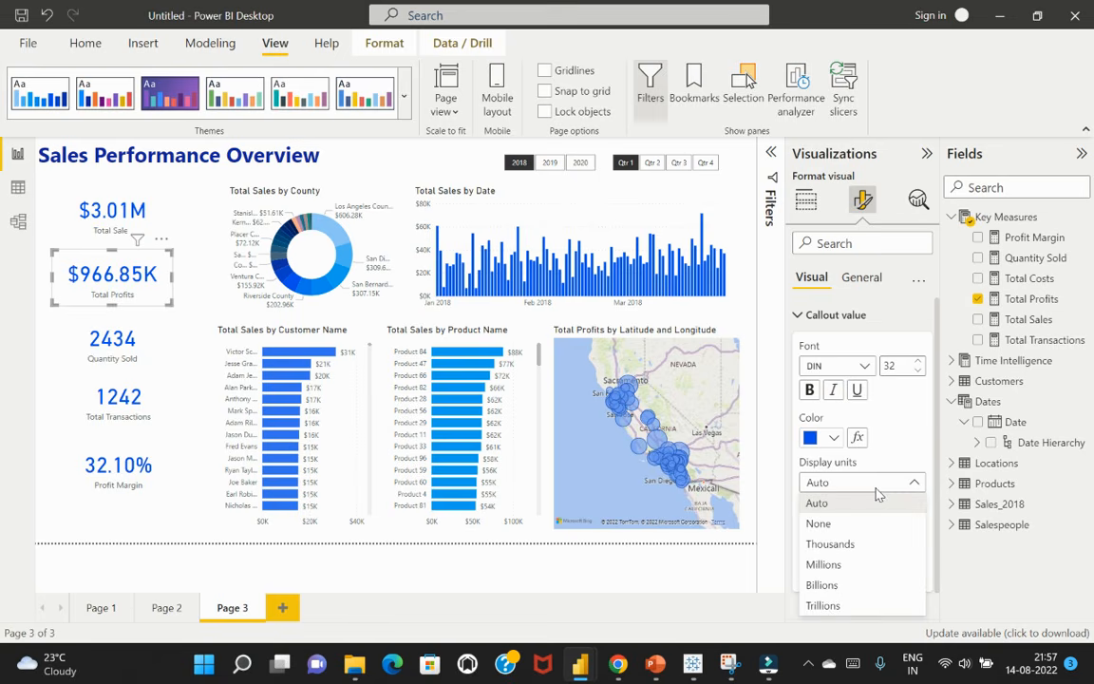
pyautogui.click(865, 568)
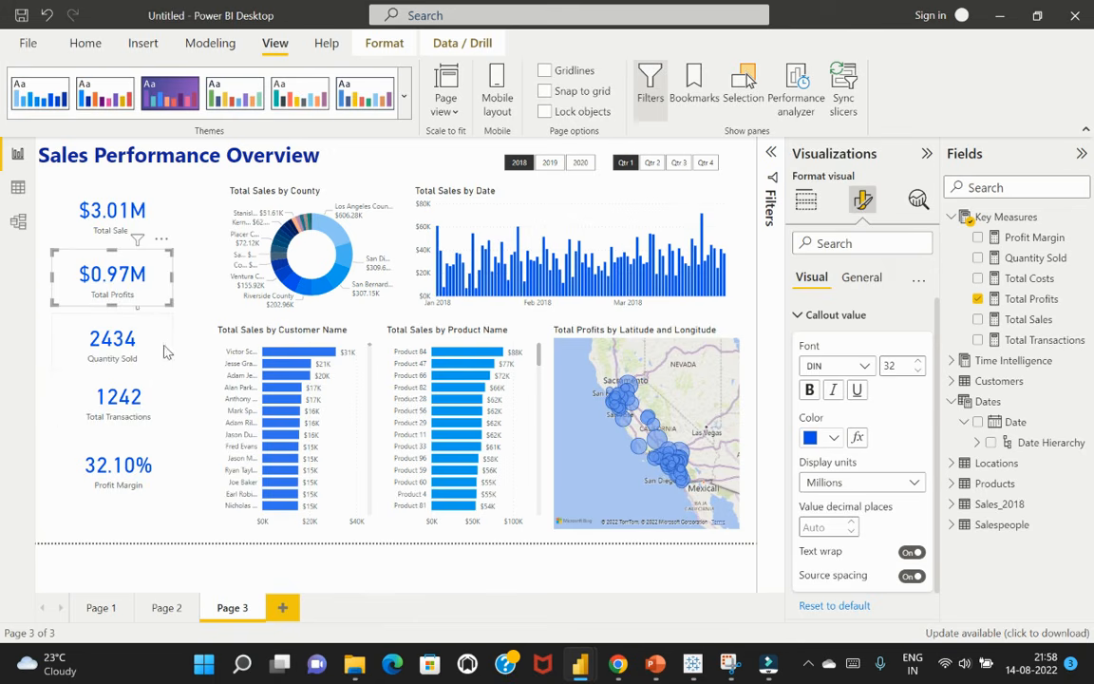
# Select all five KPI cards together and set their category label colour to the vivid royal blue recent colour
pyautogui.moveTo(151, 228)
pyautogui.keyDown('ctrl'); pyautogui.click(152, 219); pyautogui.keyUp('ctrl')
pyautogui.keyDown('ctrl'); pyautogui.click(147, 310); pyautogui.keyUp('ctrl')
pyautogui.keyDown('ctrl'); pyautogui.click(146, 378); pyautogui.keyUp('ctrl')
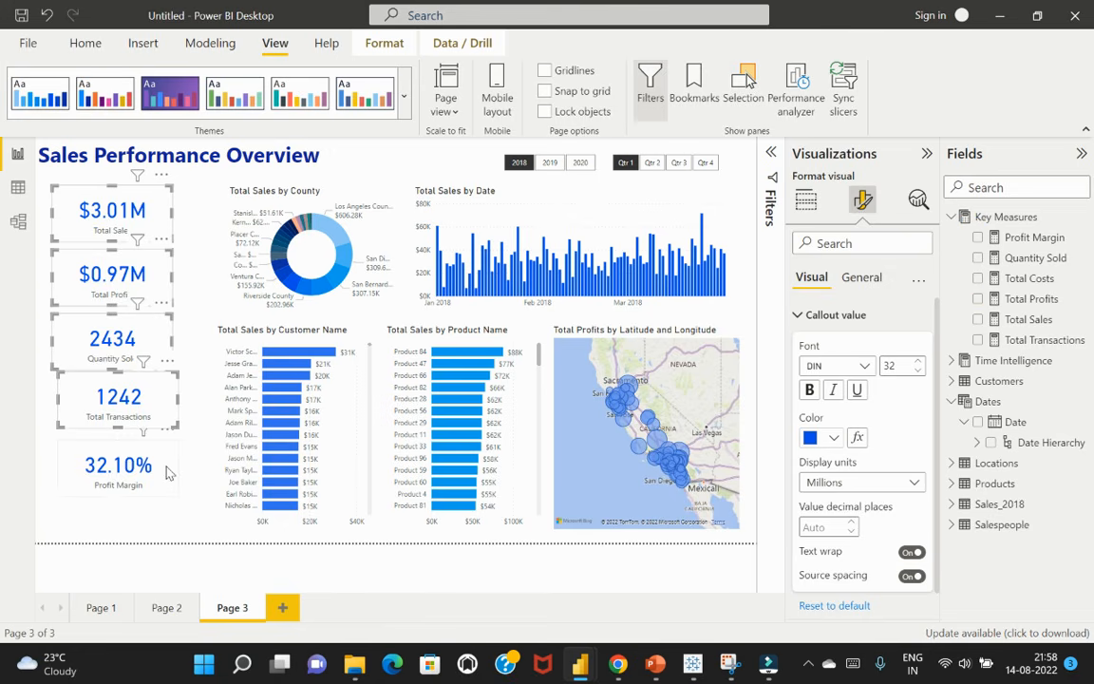
pyautogui.keyDown('ctrl'); pyautogui.click(167, 472); pyautogui.keyUp('ctrl')
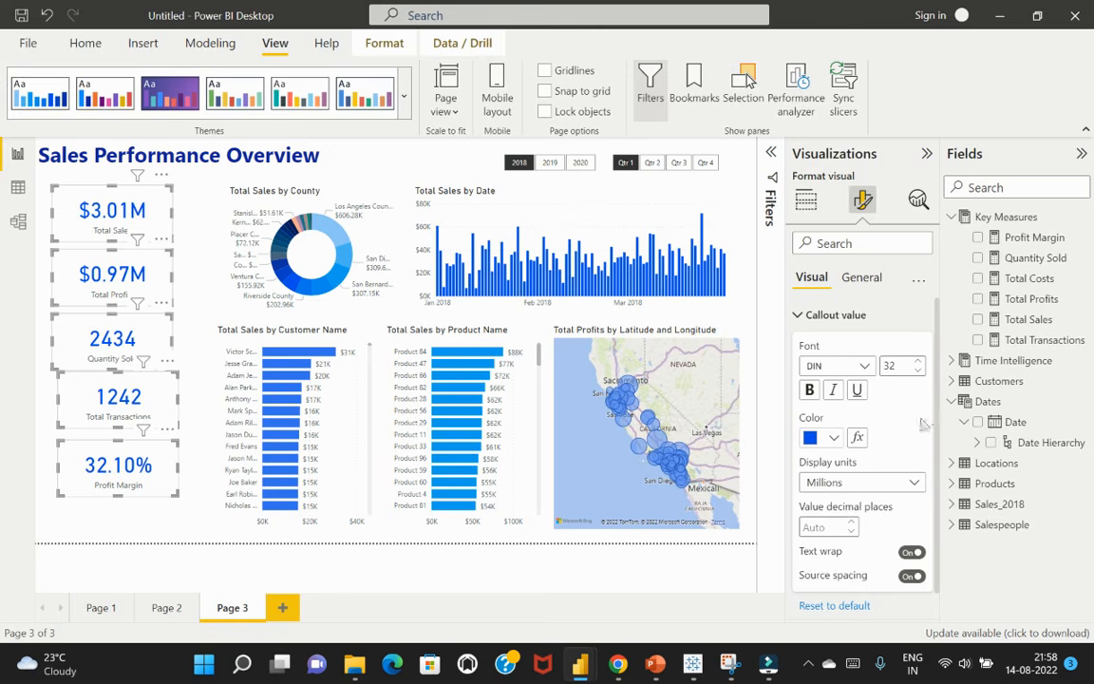
pyautogui.scroll(-1, 921, 418)
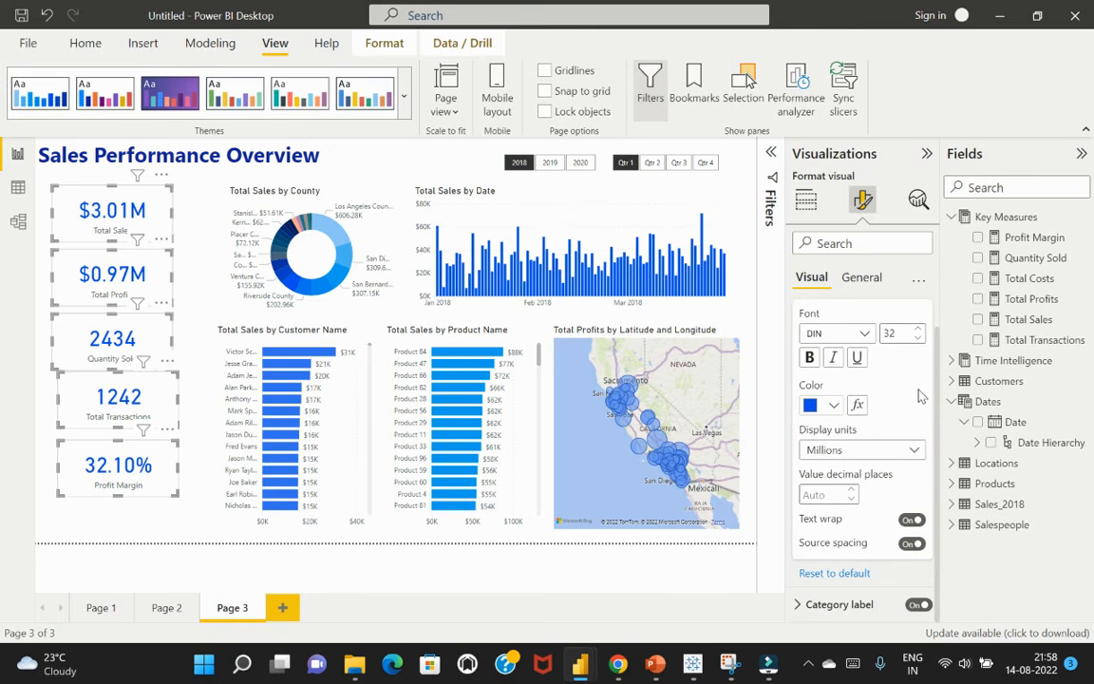
pyautogui.scroll(1, 912, 399)
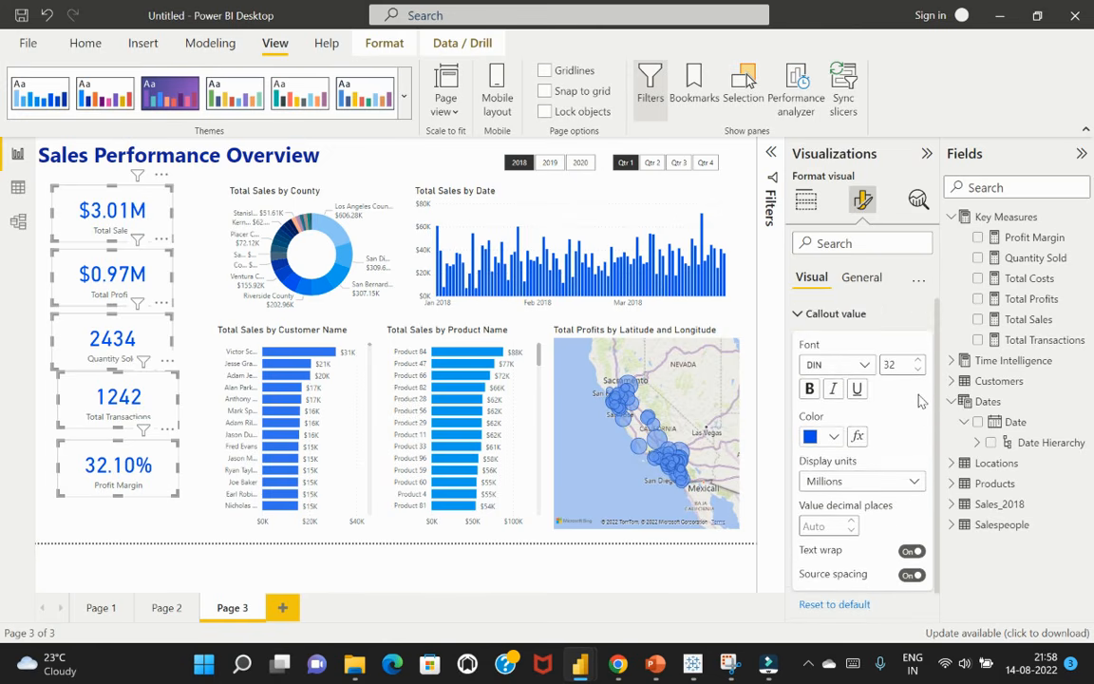
pyautogui.click(803, 316)
pyautogui.click(804, 350)
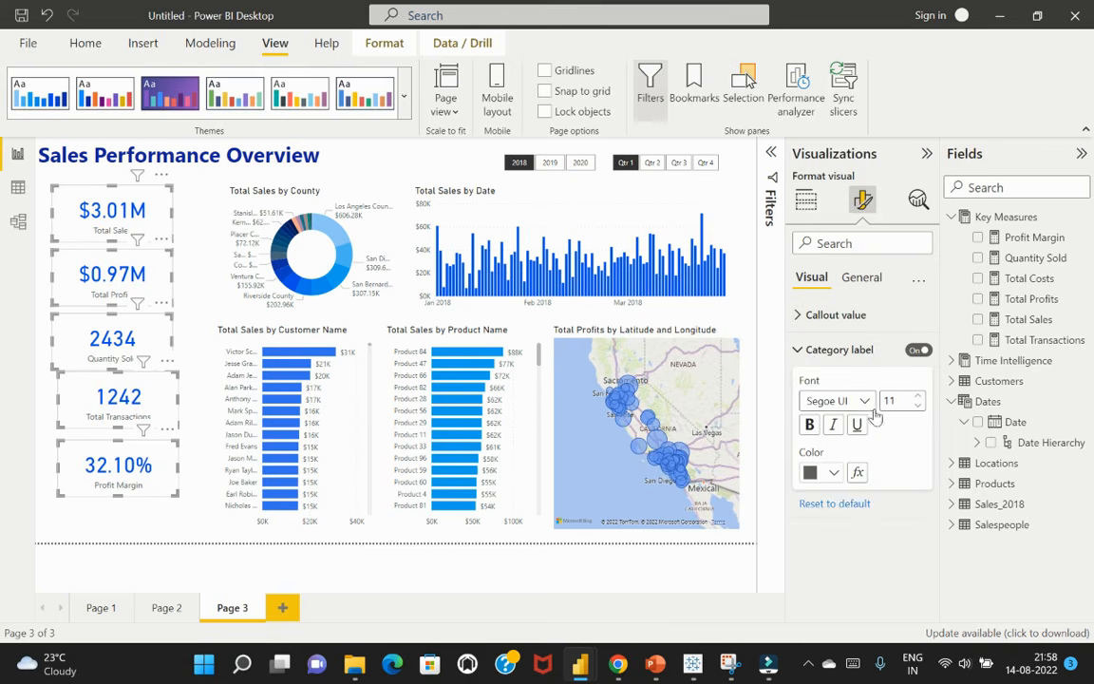
pyautogui.click(834, 472)
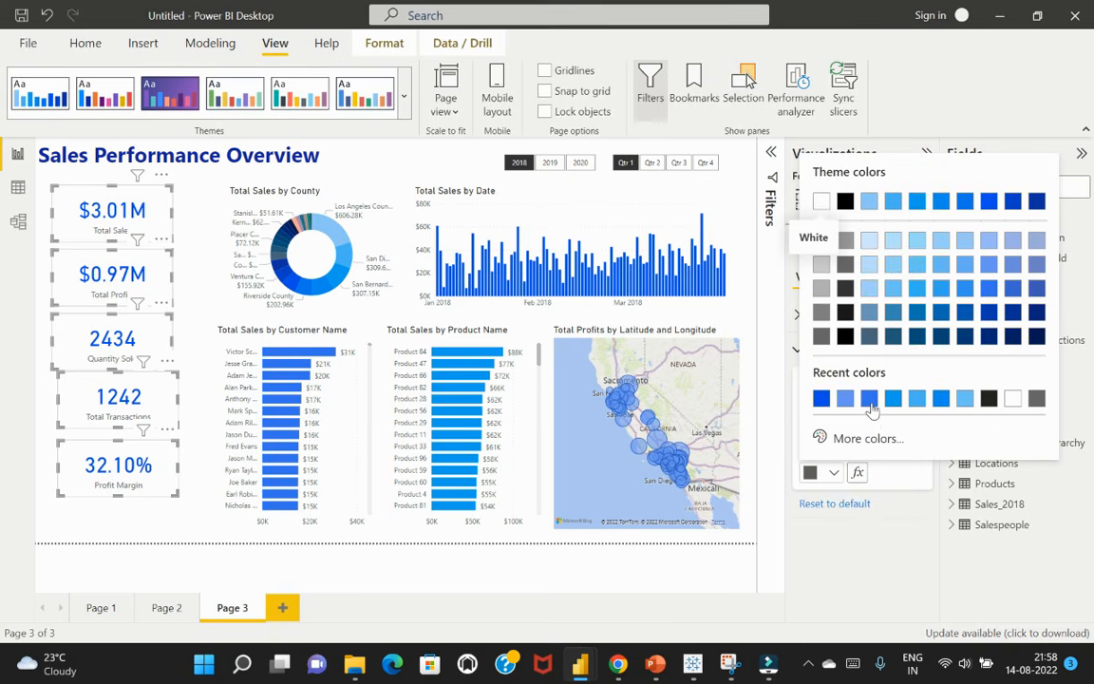
pyautogui.click(822, 399)
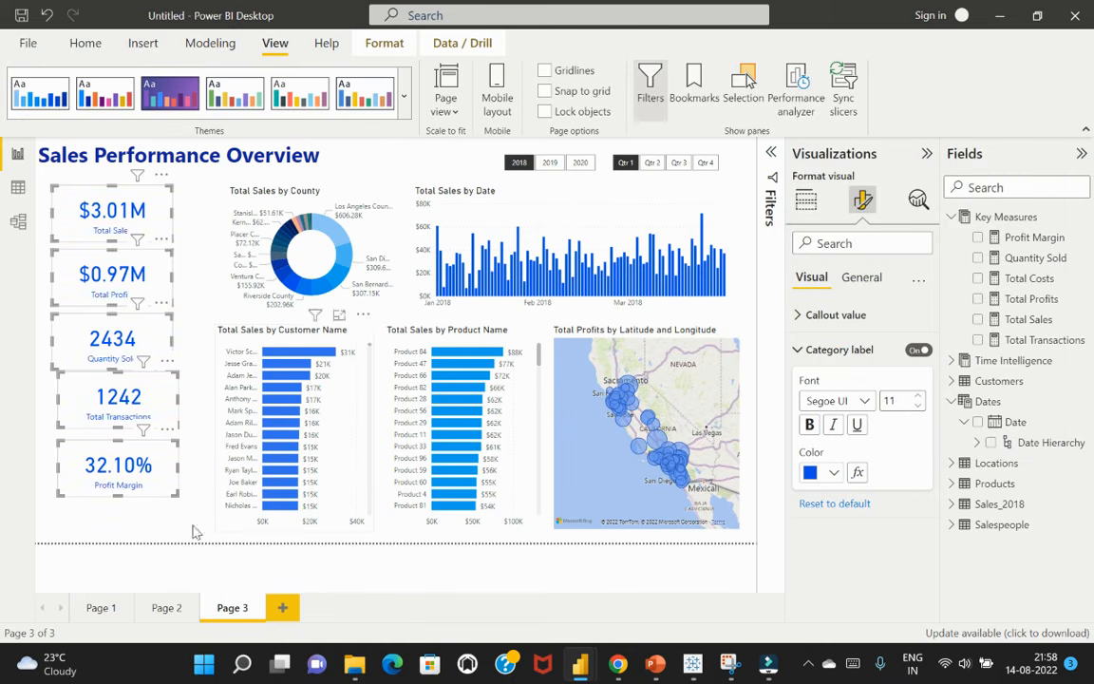
pyautogui.click(163, 534)
# Shift the Total Profits and Total Sales cards slightly right to line up with the Total Transactions and Profit Margin cards
pyautogui.click(133, 188)
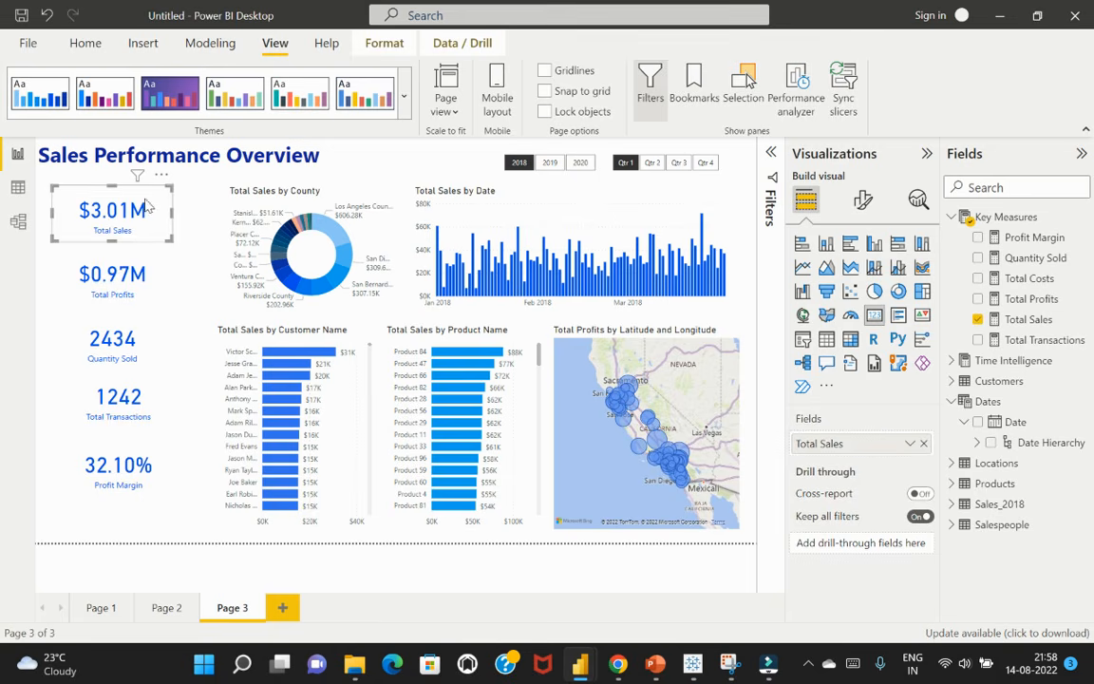
pyautogui.click(153, 274)
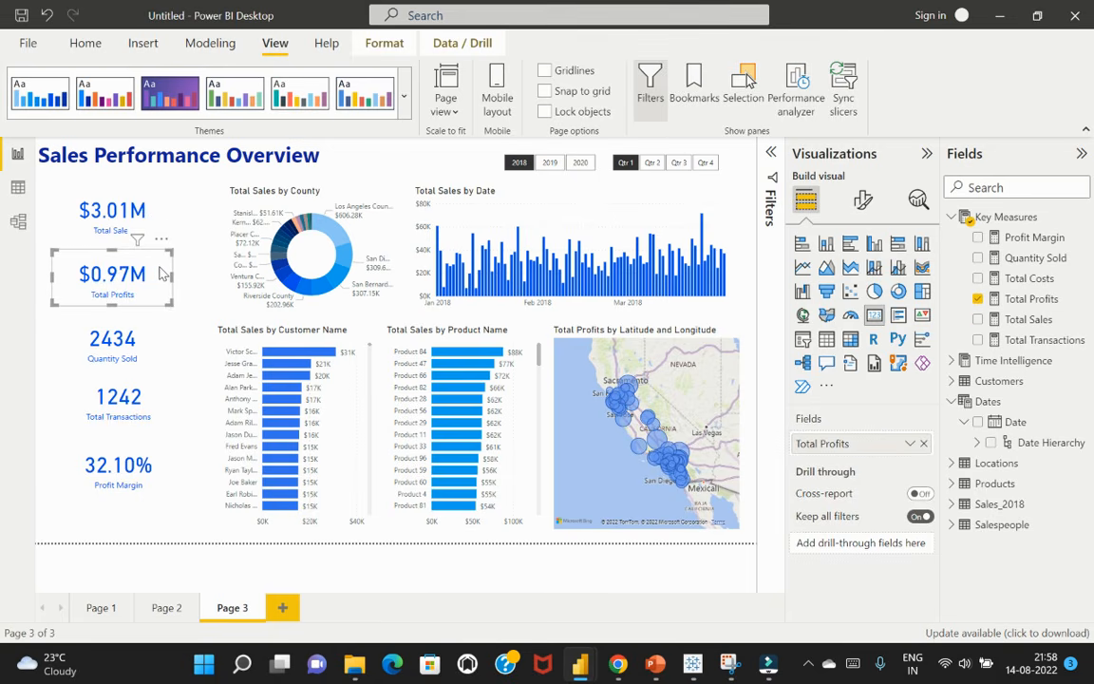
pyautogui.moveTo(160, 271); pyautogui.dragTo(161, 271)
pyautogui.click(152, 220)
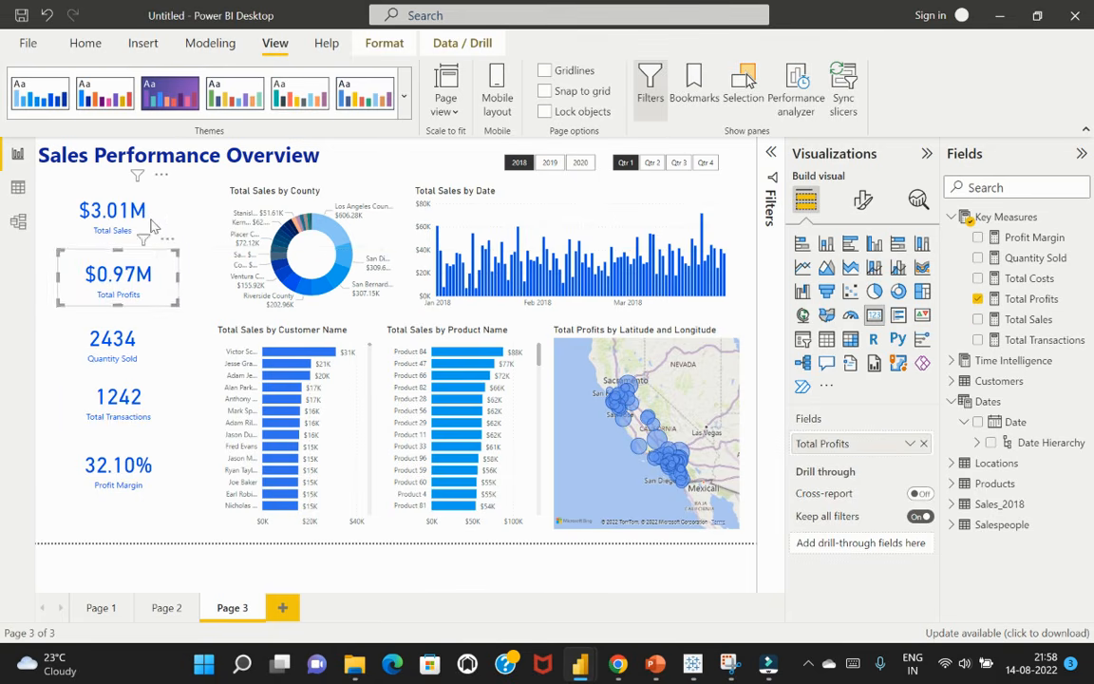
pyautogui.moveTo(154, 218); pyautogui.dragTo(162, 220)
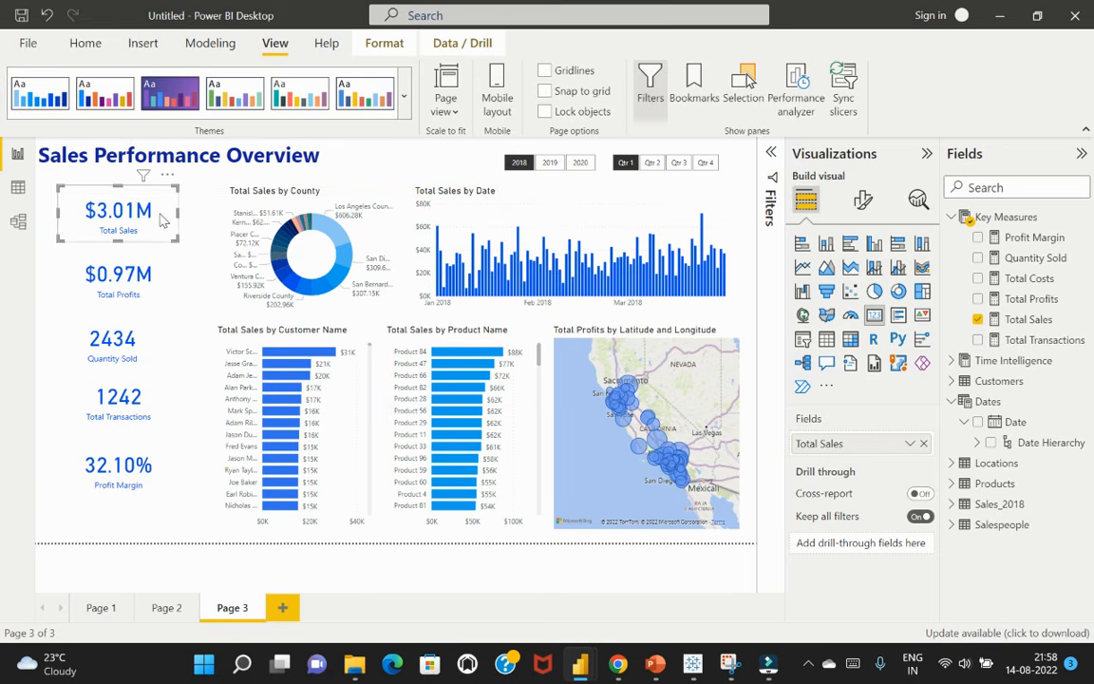
pyautogui.click(127, 529)
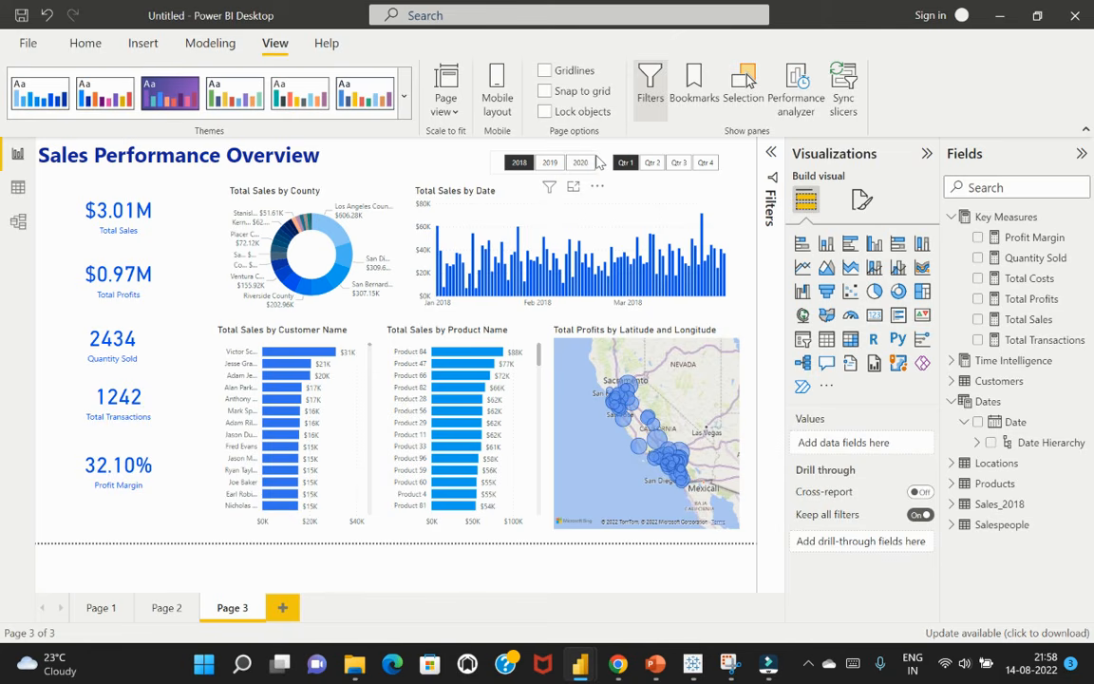
# Set the values background colour of the year slicer to the sixth theme colour, a bright blue
pyautogui.click(599, 163)
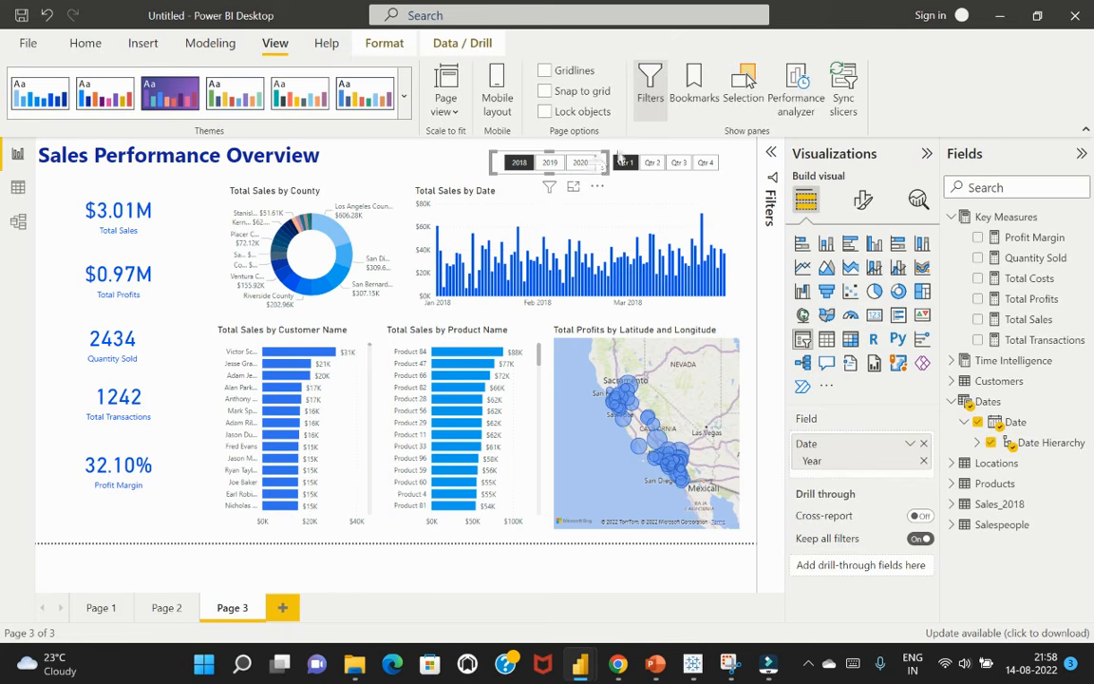
pyautogui.click(863, 201)
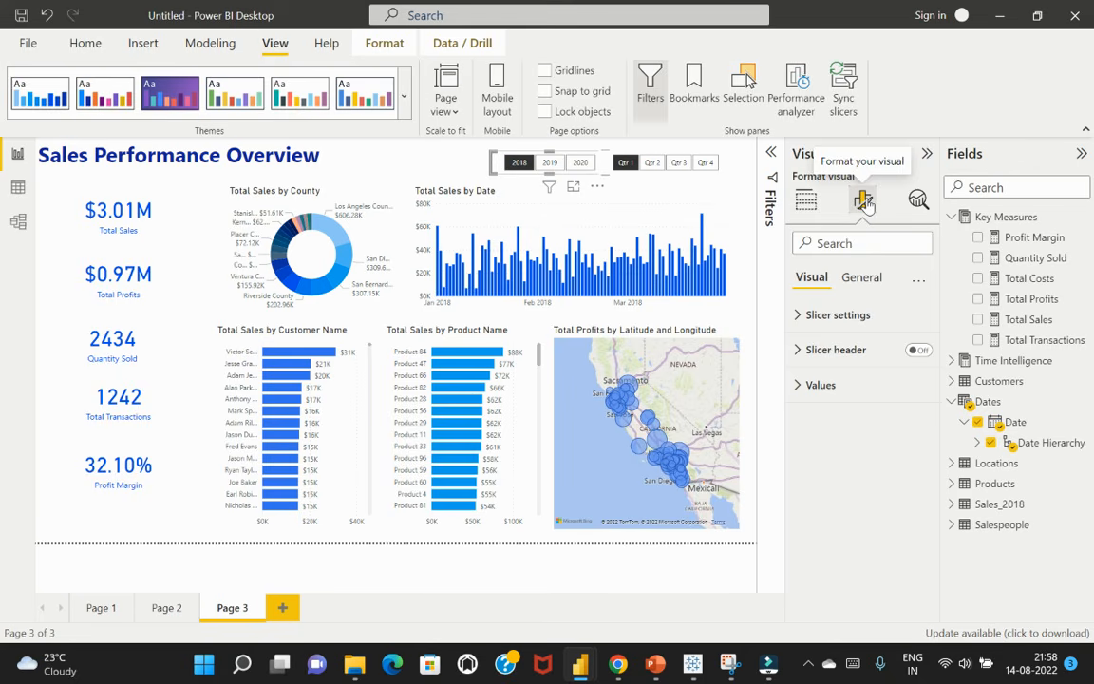
pyautogui.click(812, 314)
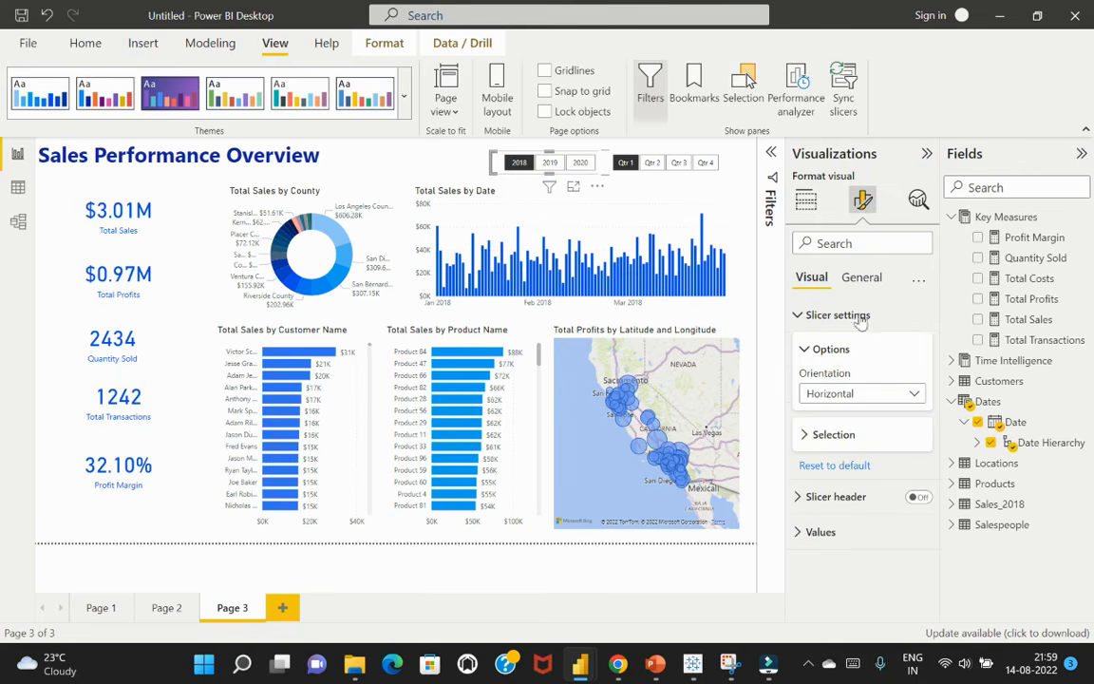
pyautogui.click(807, 434)
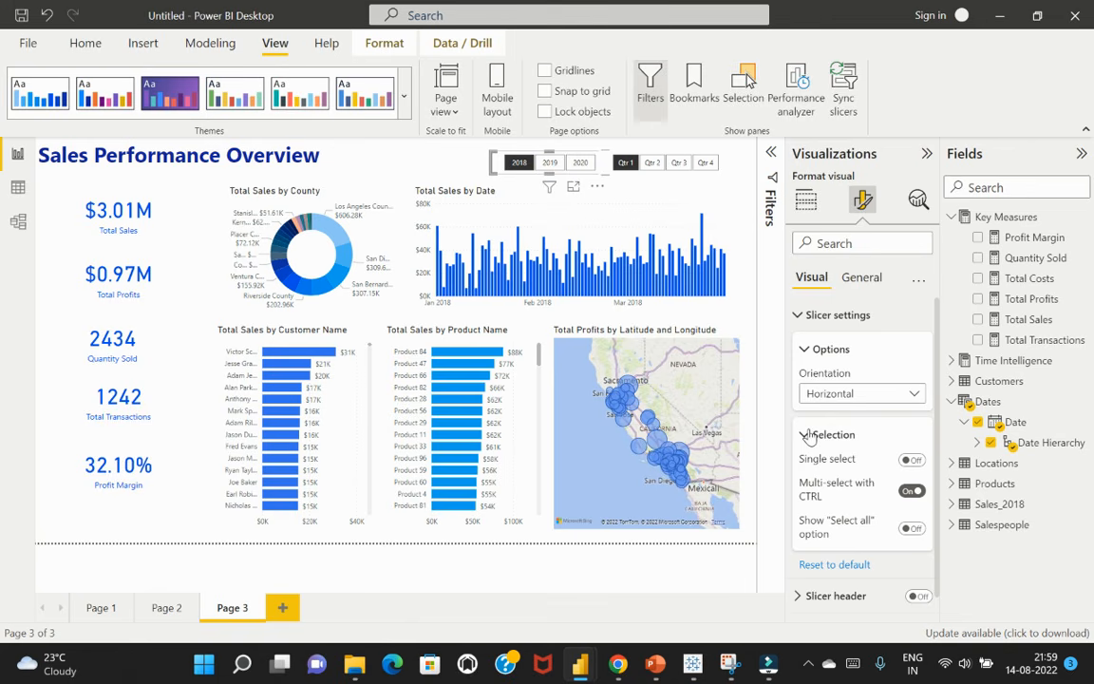
pyautogui.click(807, 435)
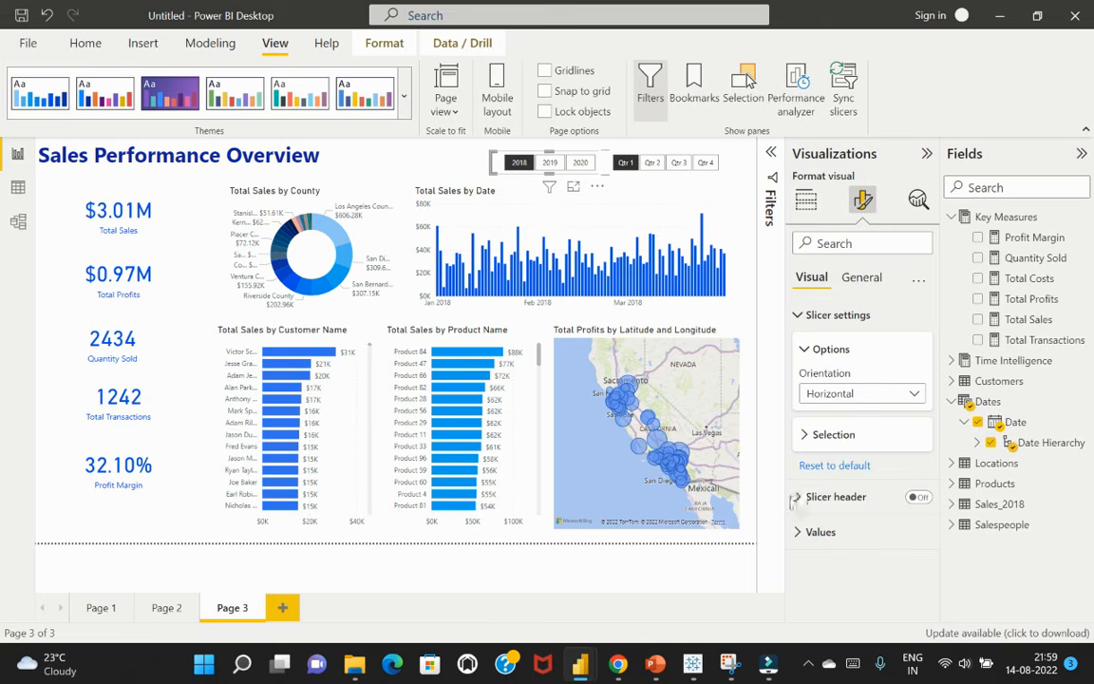
pyautogui.click(798, 497)
pyautogui.click(798, 497)
pyautogui.click(801, 533)
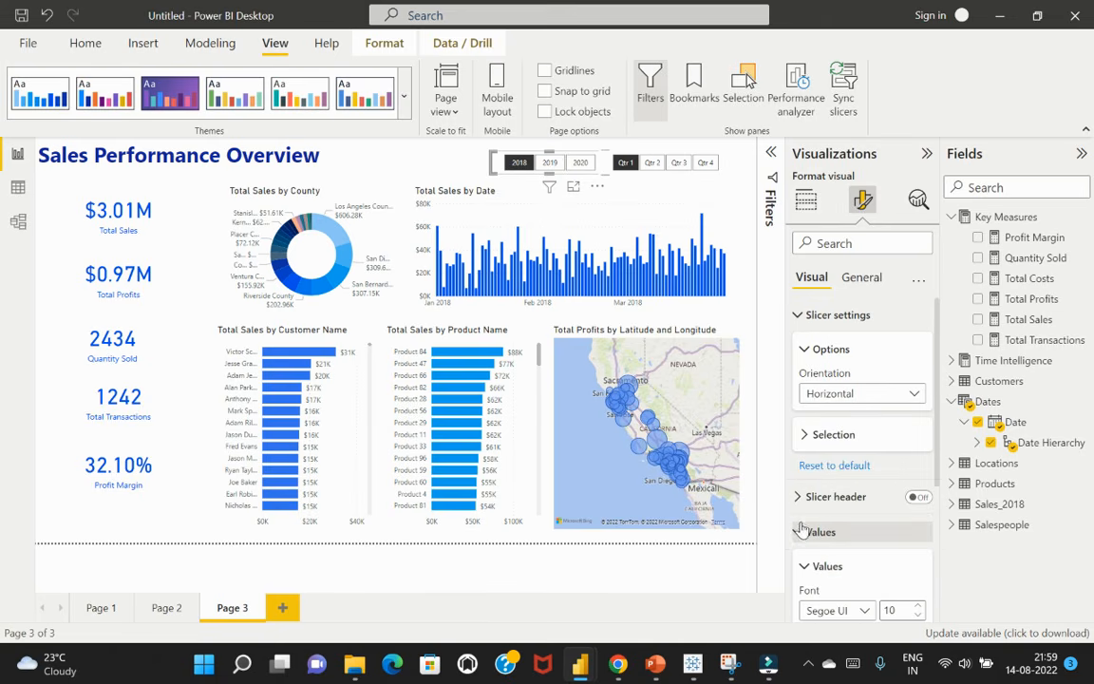
pyautogui.scroll(-4, 808, 532)
pyautogui.scroll(-1, 815, 529)
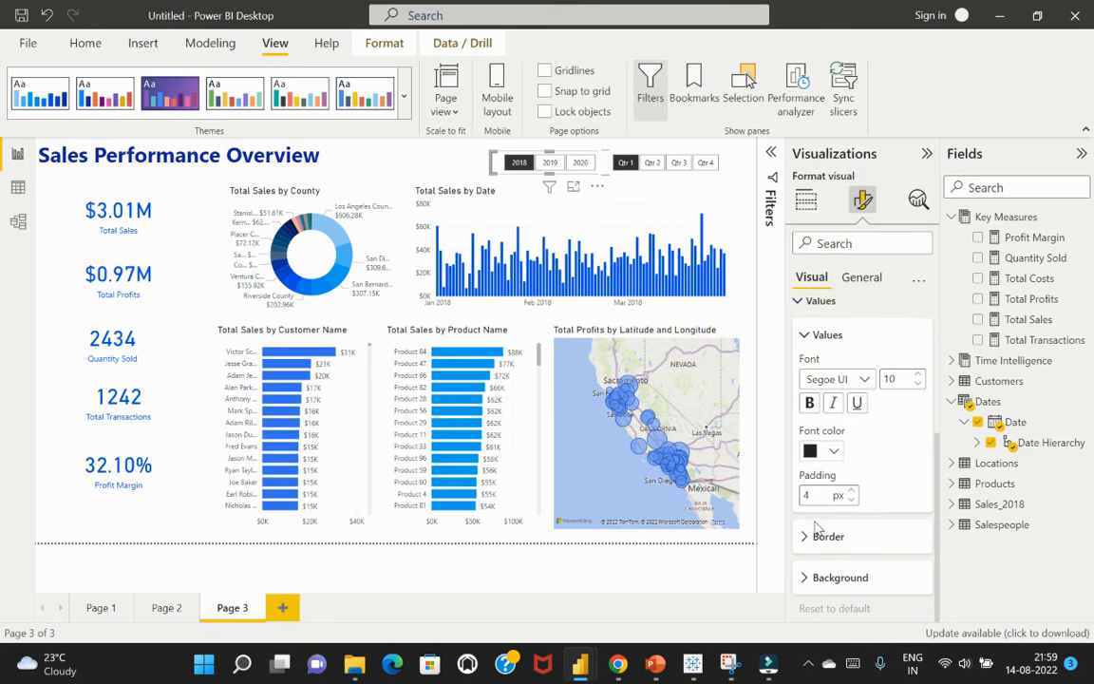
pyautogui.click(833, 452)
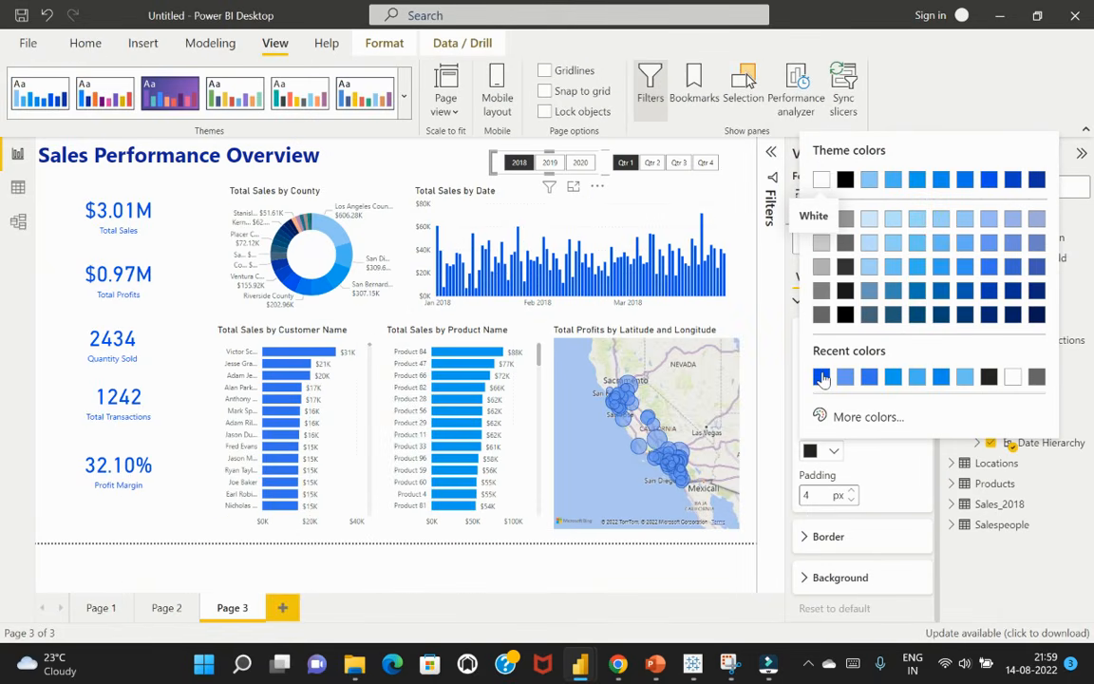
pyautogui.click(890, 490)
pyautogui.scroll(2, 883, 461)
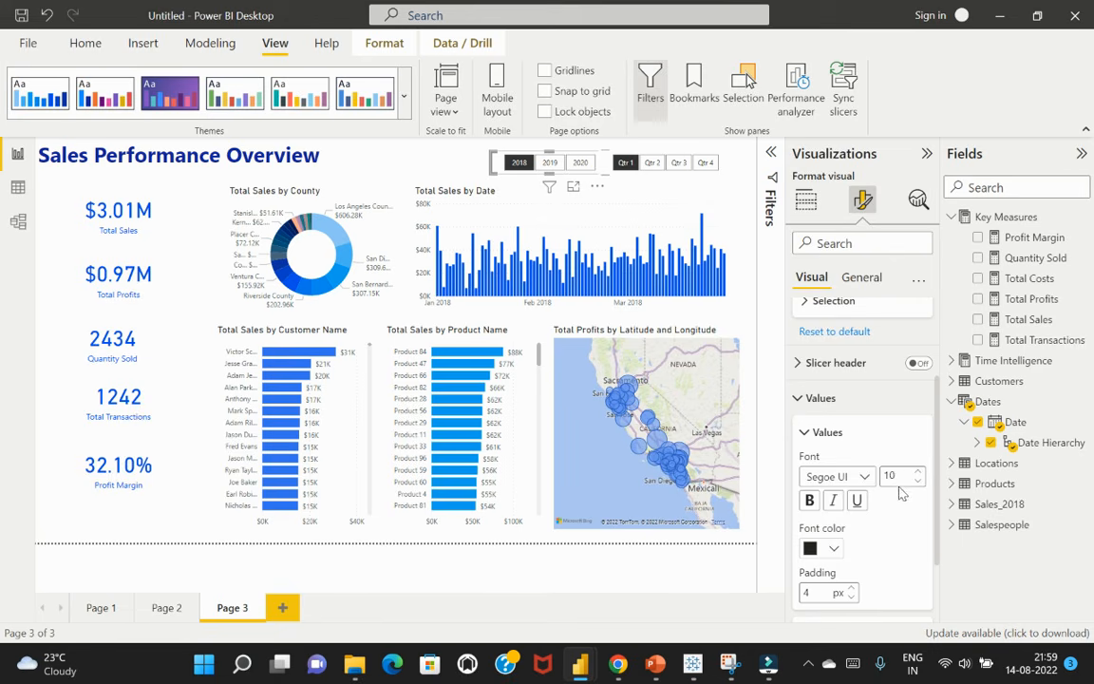
pyautogui.scroll(-2, 903, 494)
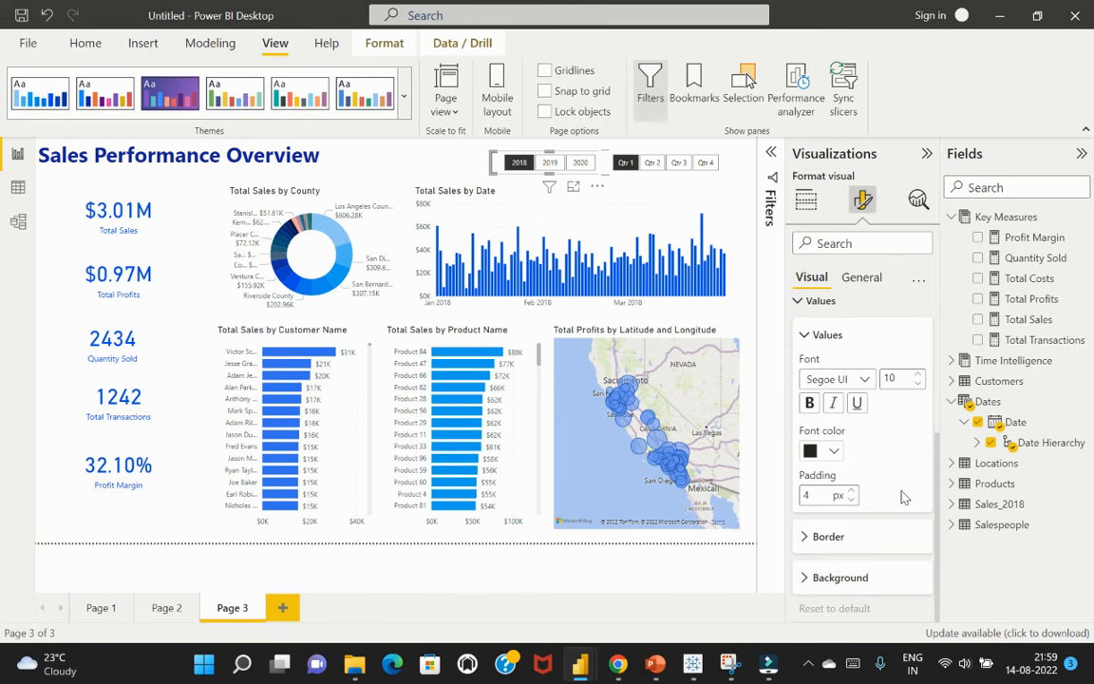
pyautogui.click(809, 577)
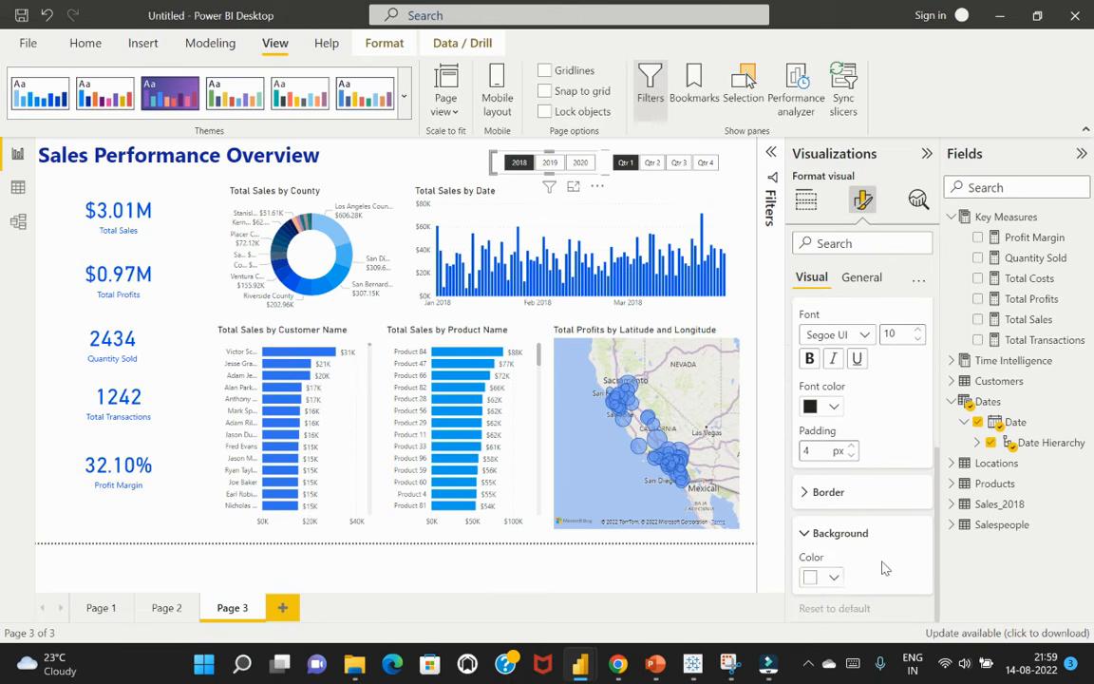
pyautogui.click(834, 577)
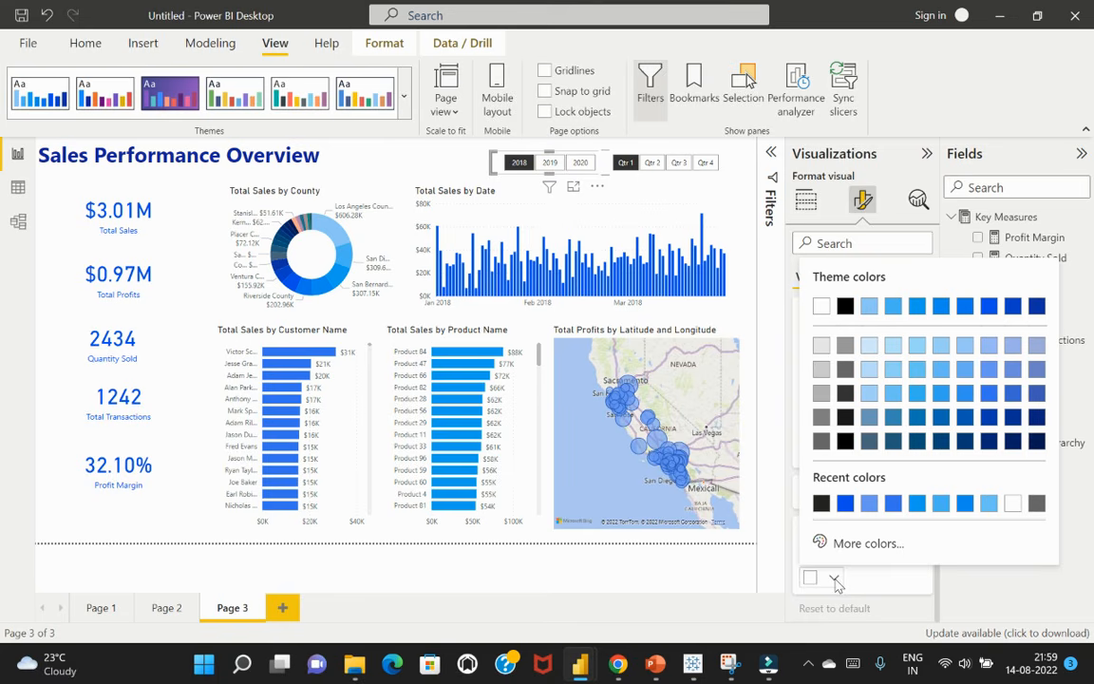
pyautogui.click(940, 306)
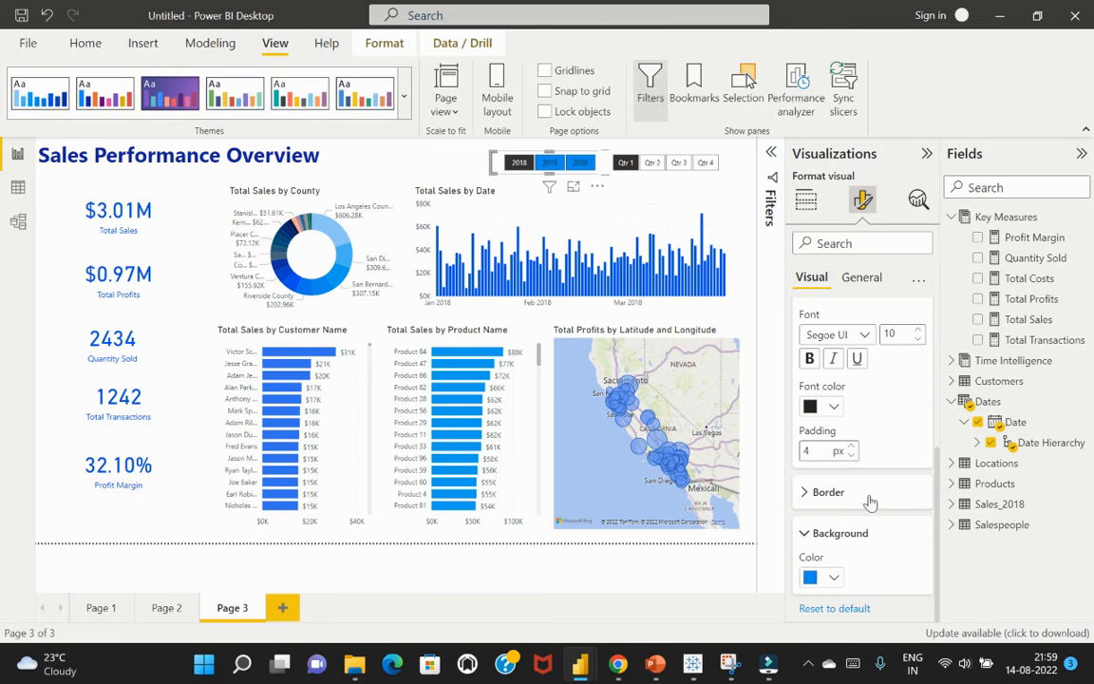
# Set the values font colour of the year slicer to white
pyautogui.scroll(2, 896, 449)
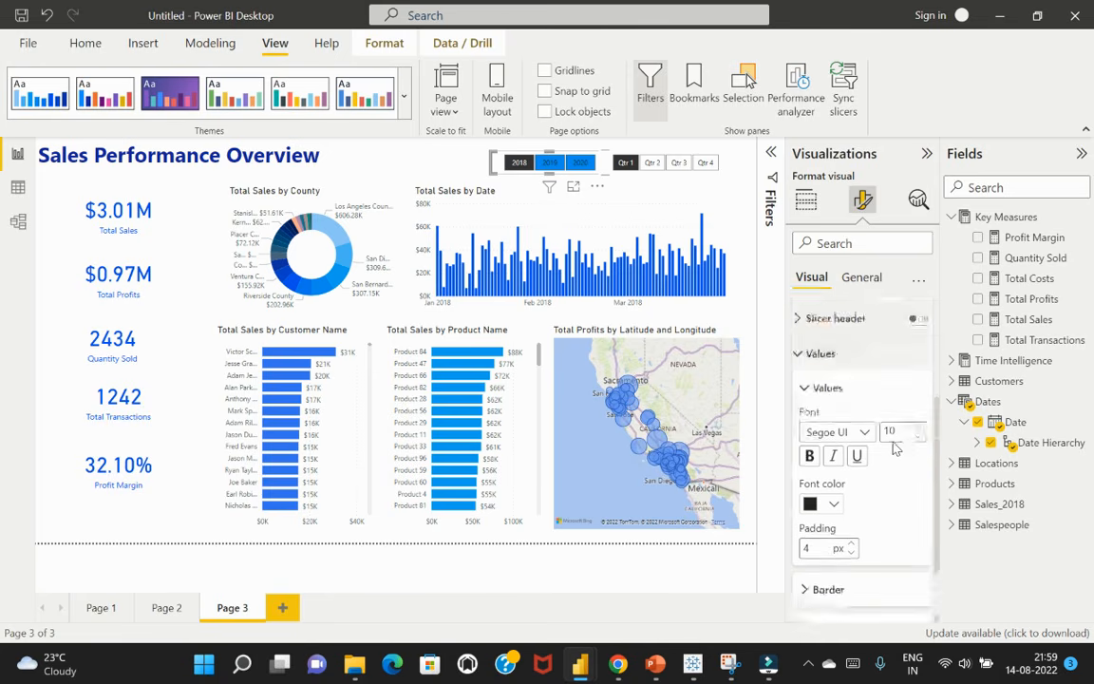
pyautogui.scroll(1, 836, 561)
pyautogui.click(834, 555)
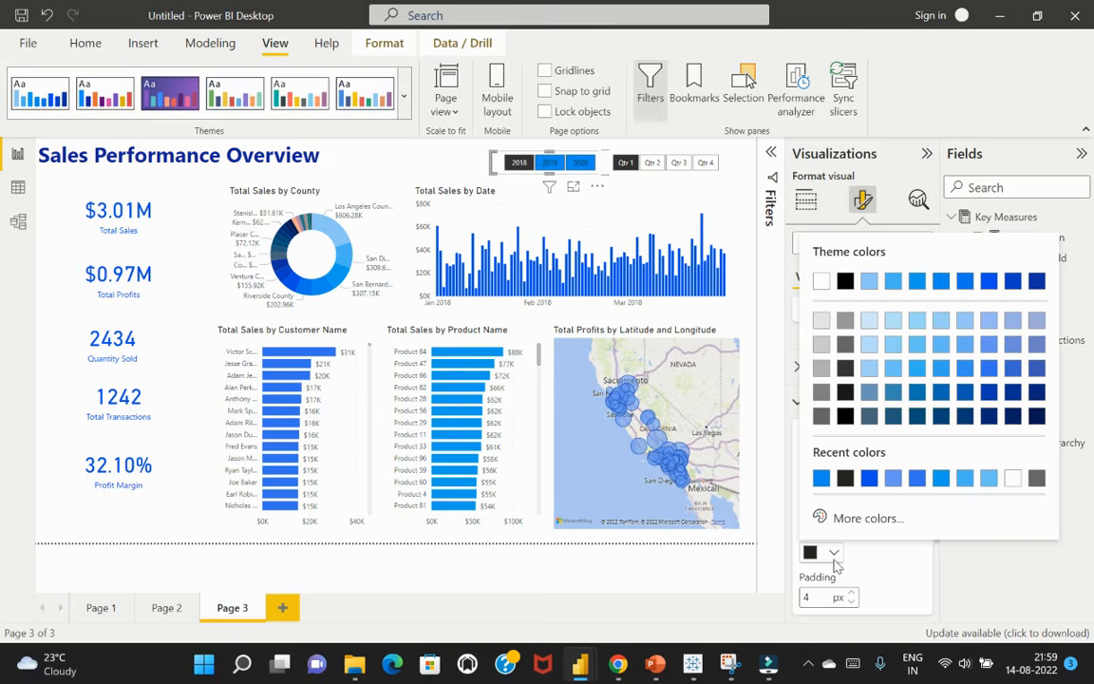
pyautogui.click(1010, 478)
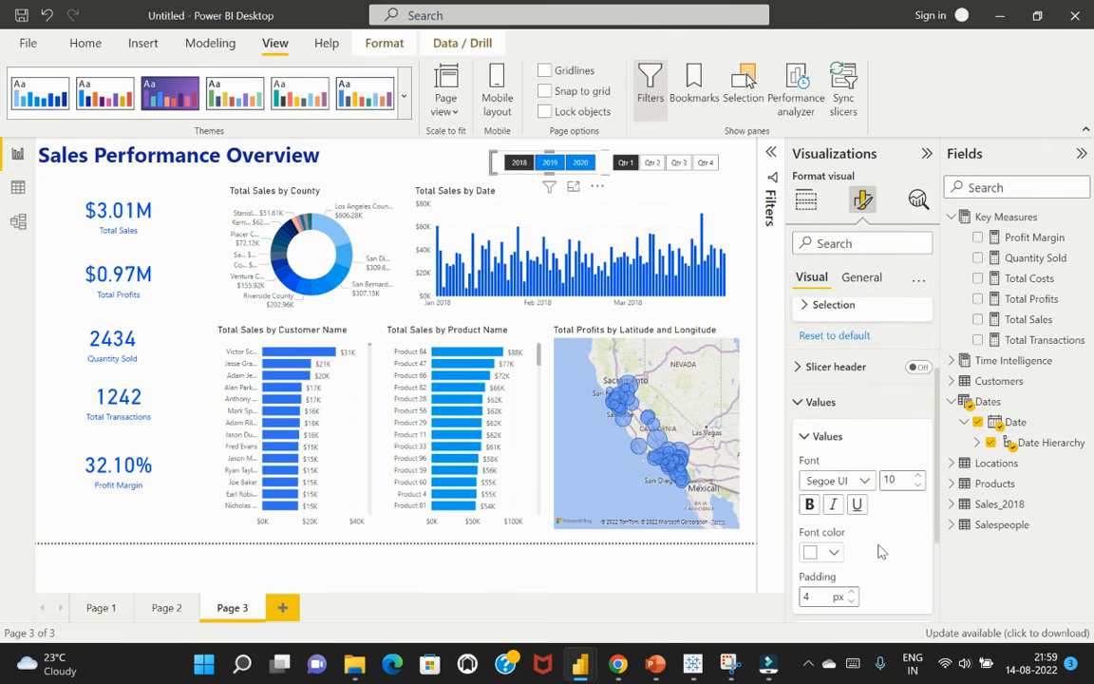
# Set the values font colour of the quarter slicer to white
pyautogui.click(726, 164)
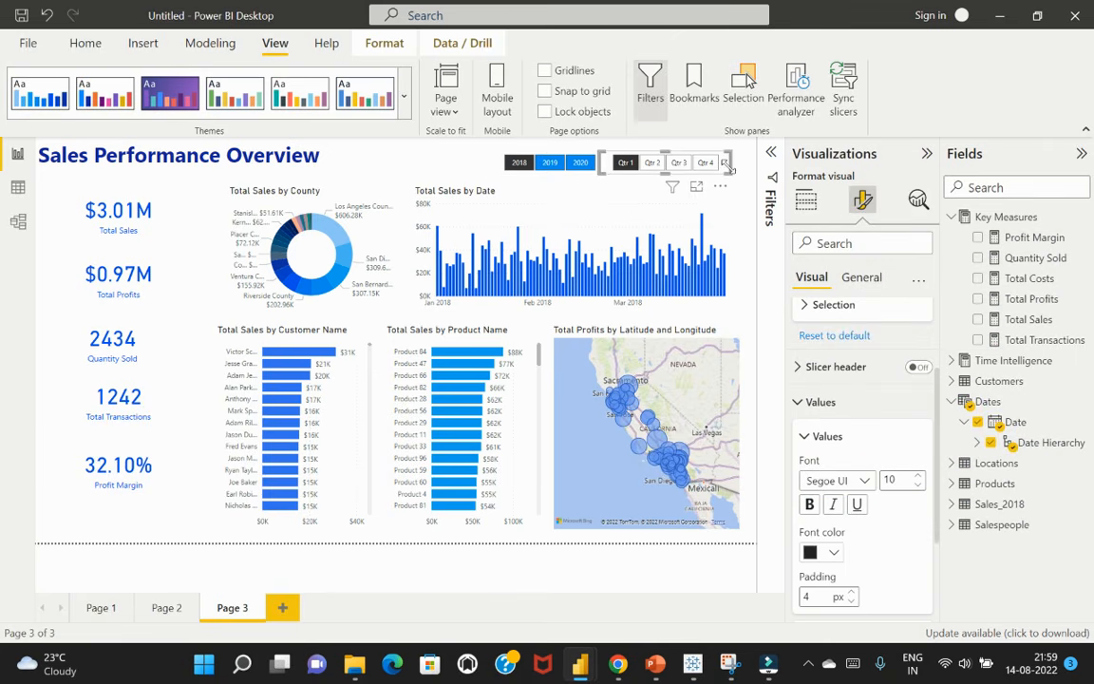
pyautogui.click(834, 552)
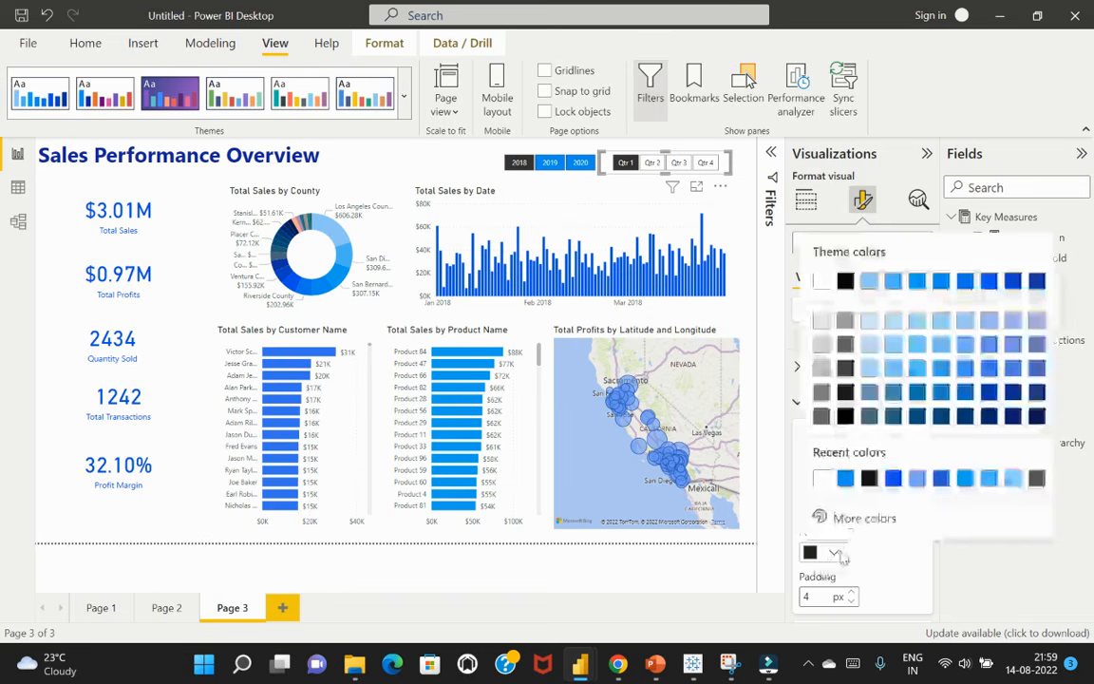
pyautogui.click(821, 479)
# Set the values background colour of the quarter slicer to the sixth theme colour, the same bright blue as the year slicer
pyautogui.scroll(-4, 826, 561)
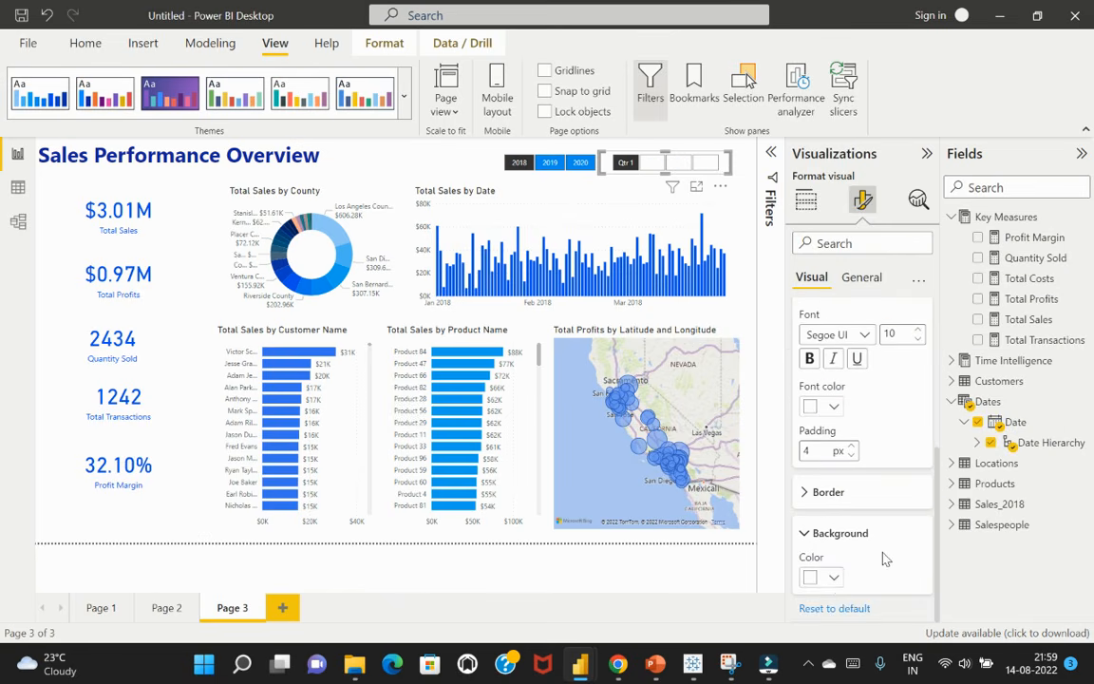
pyautogui.click(834, 579)
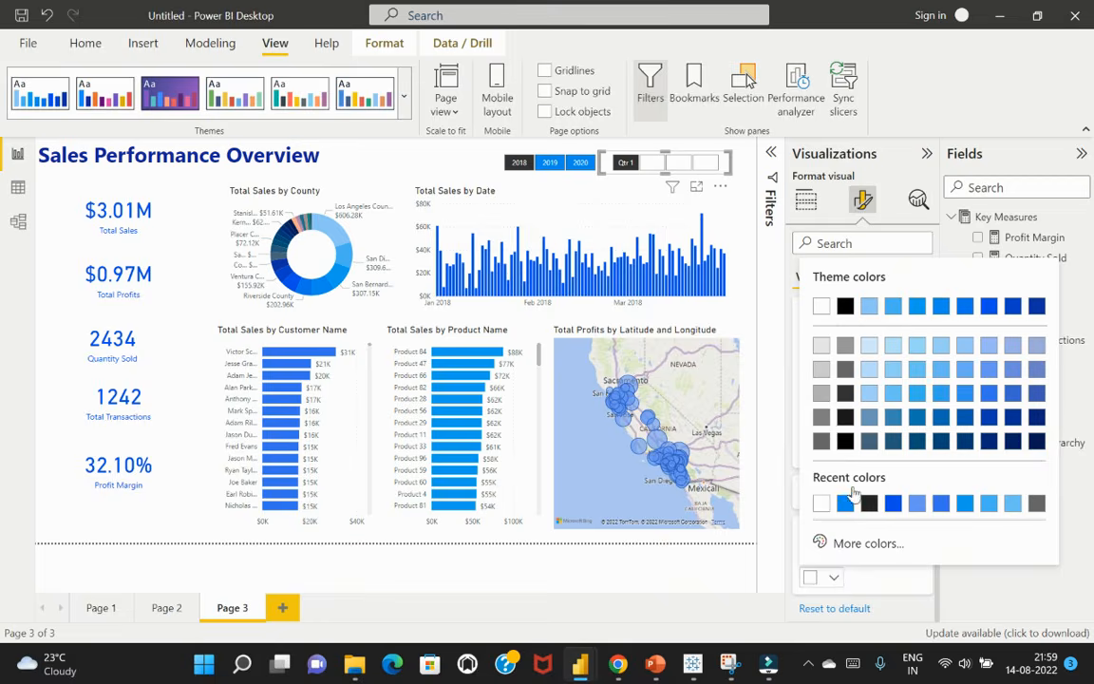
pyautogui.click(964, 307)
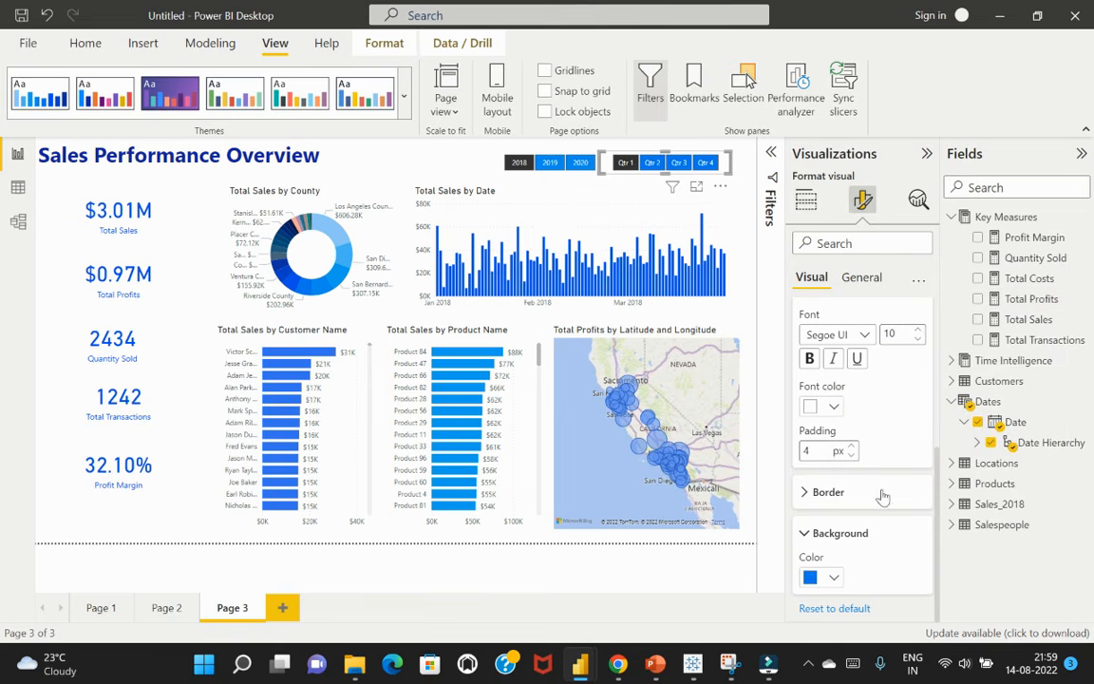
pyautogui.click(834, 579)
pyautogui.click(940, 305)
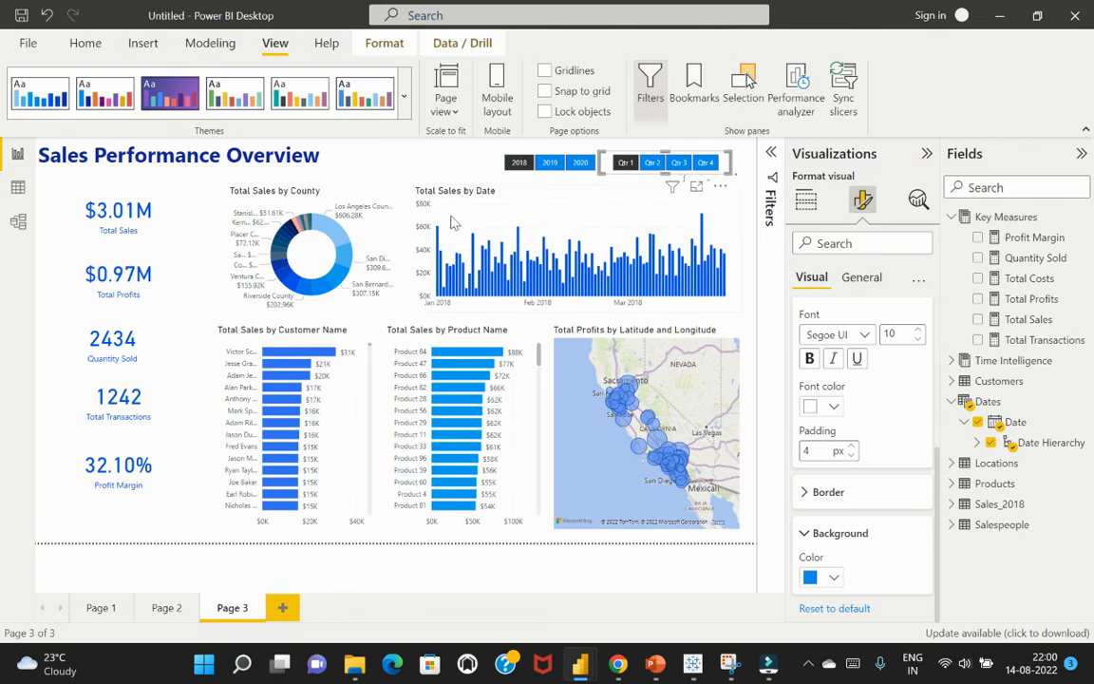
# Test the restyled year slicer by filtering the page to 2019 and returning it to 2018
pyautogui.click(367, 152)
pyautogui.click(550, 163)
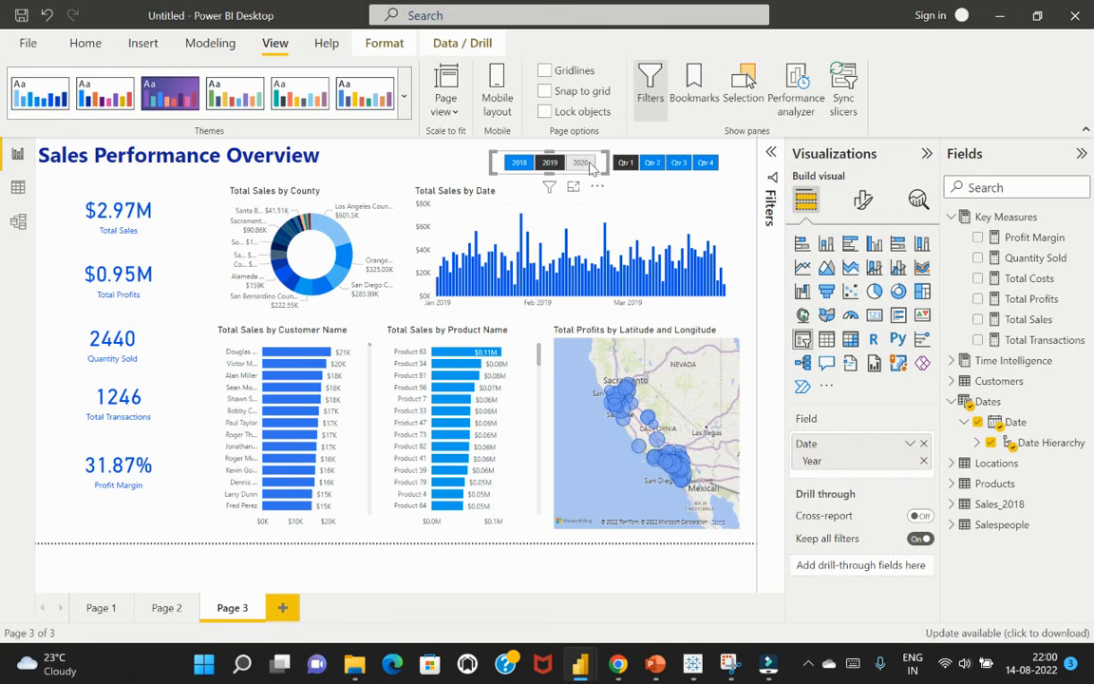
pyautogui.click(520, 162)
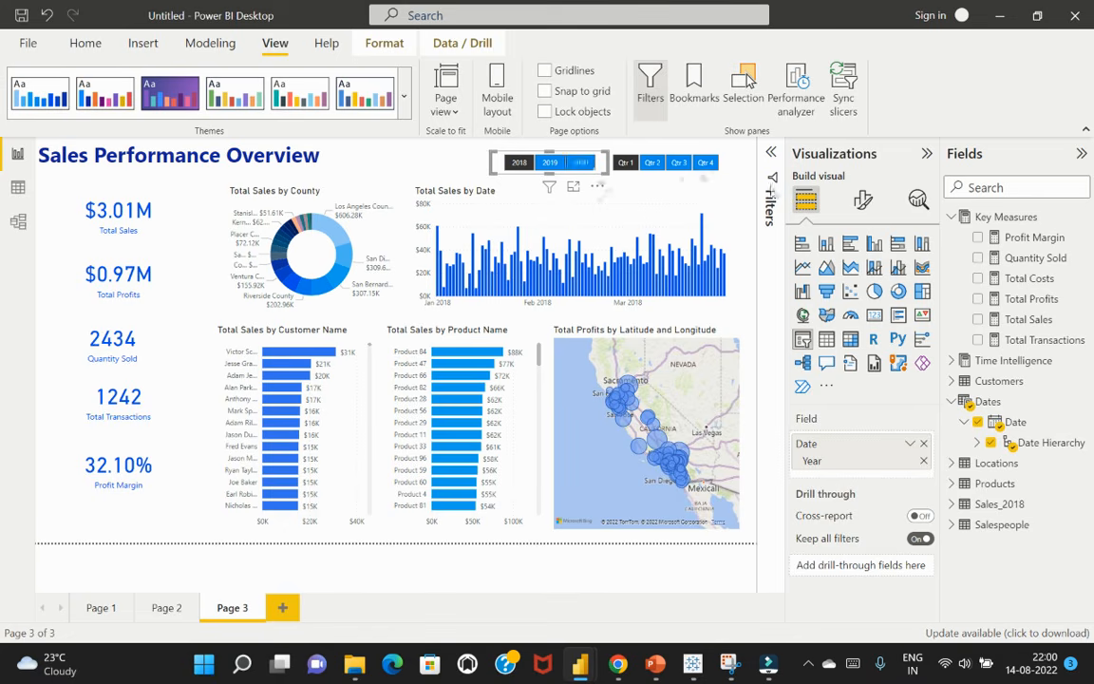
# Examine the year slicer's selection settings, including single select, multi-select with CTRL and the "Select all" option
pyautogui.click(863, 200)
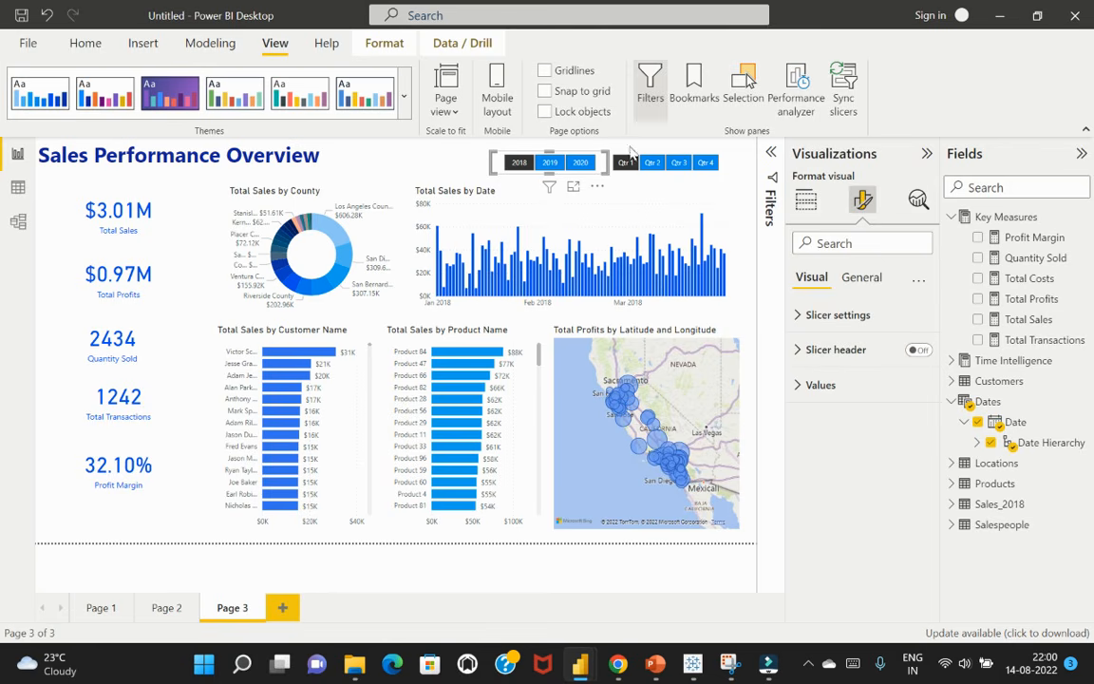
pyautogui.click(807, 316)
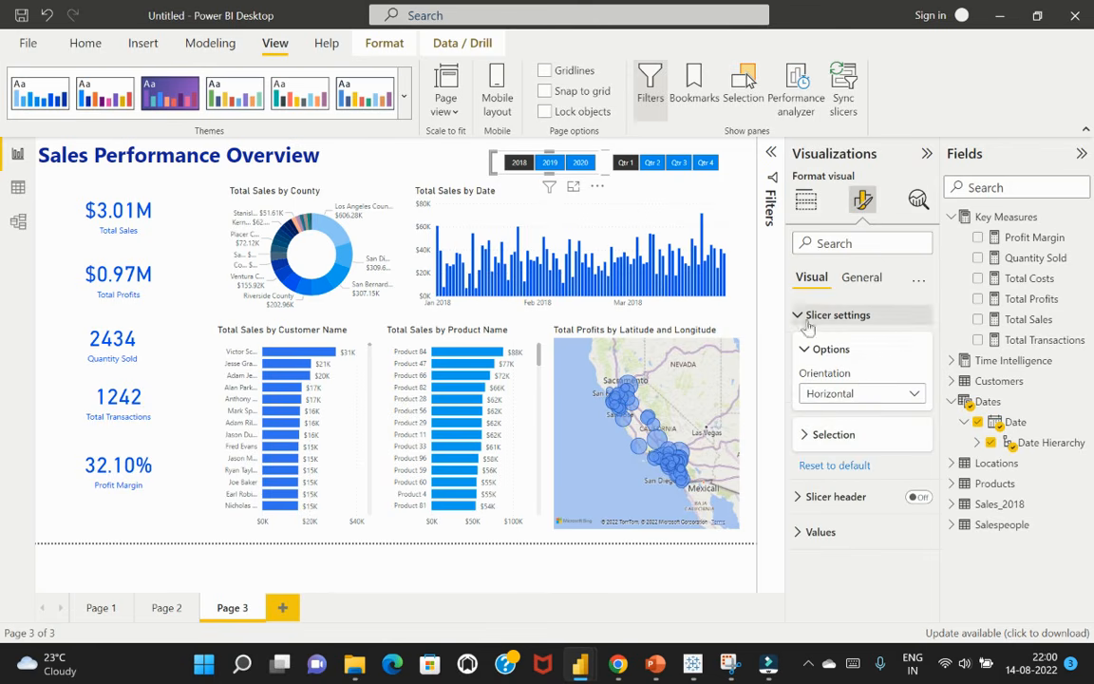
pyautogui.click(806, 437)
pyautogui.click(806, 437)
pyautogui.click(806, 437)
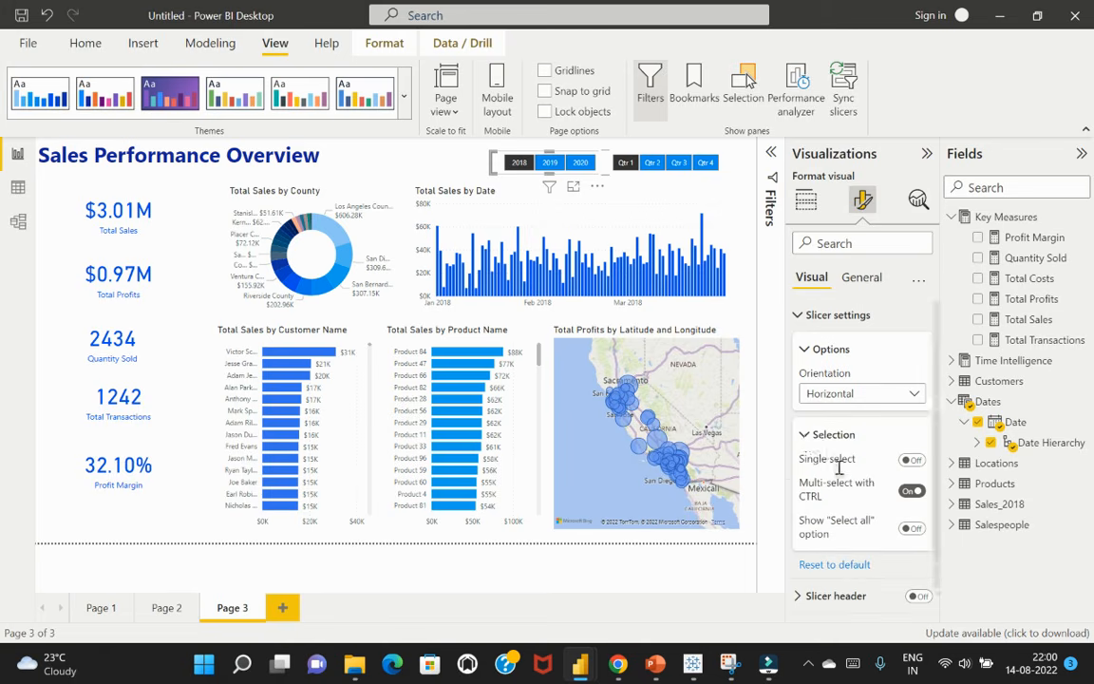
pyautogui.scroll(-1, 840, 475)
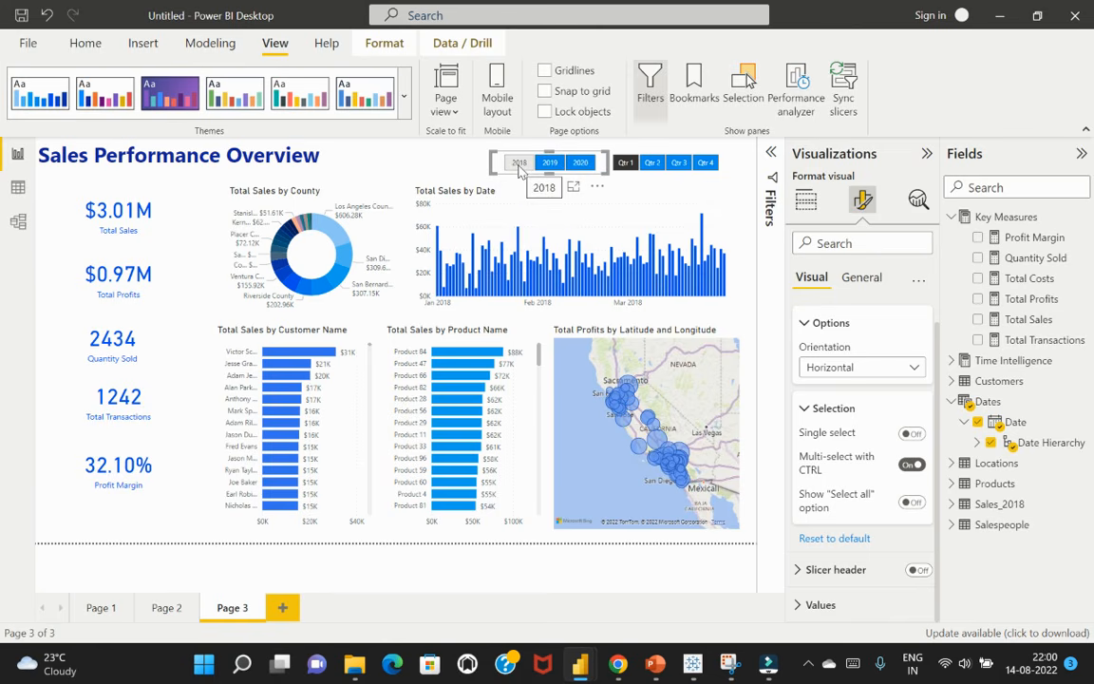
pyautogui.click(520, 163)
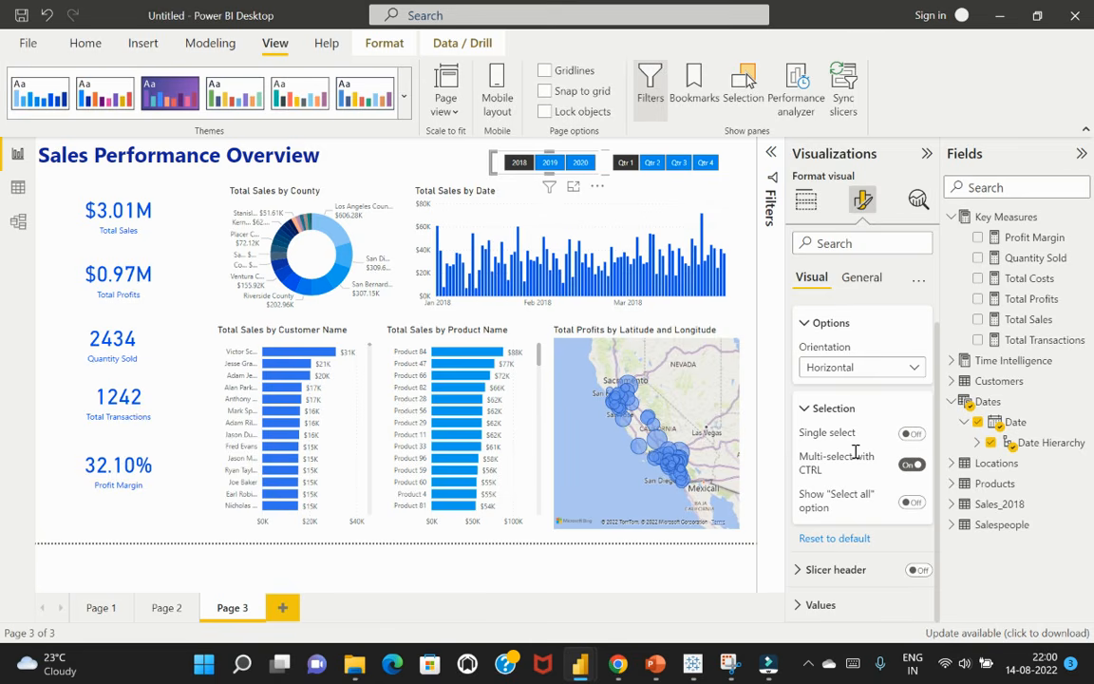
pyautogui.moveTo(854, 509)
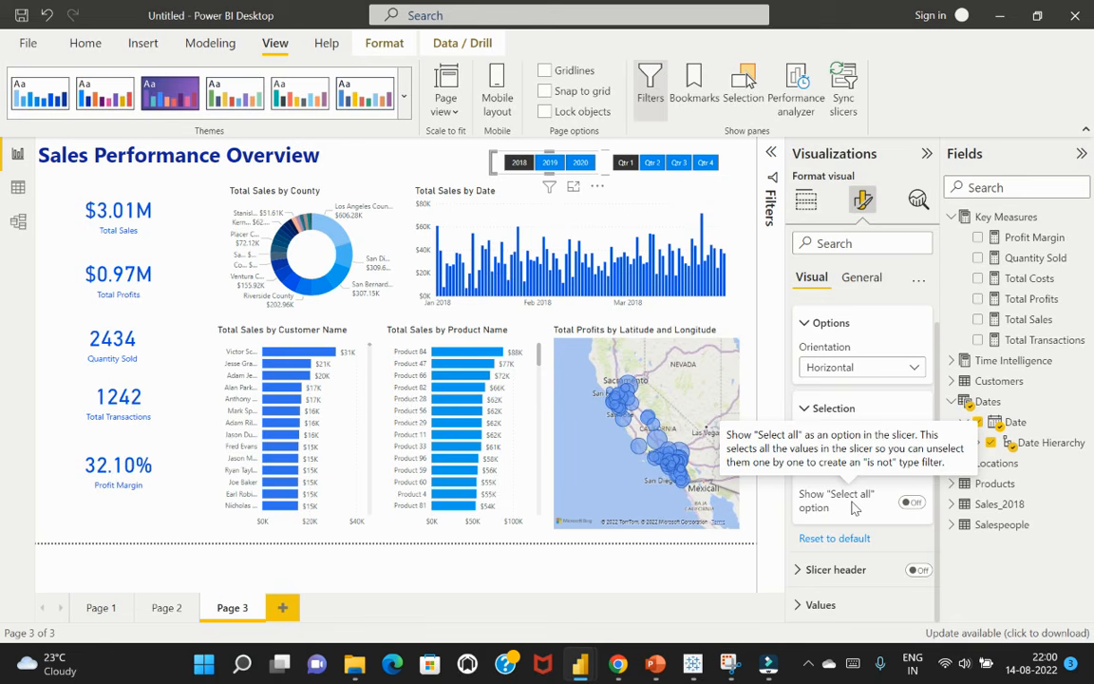
# Test multi-selection of 2018 and 2019 in the year slicer, return it to 2018 only and deselect the slicer
pyautogui.click(528, 166)
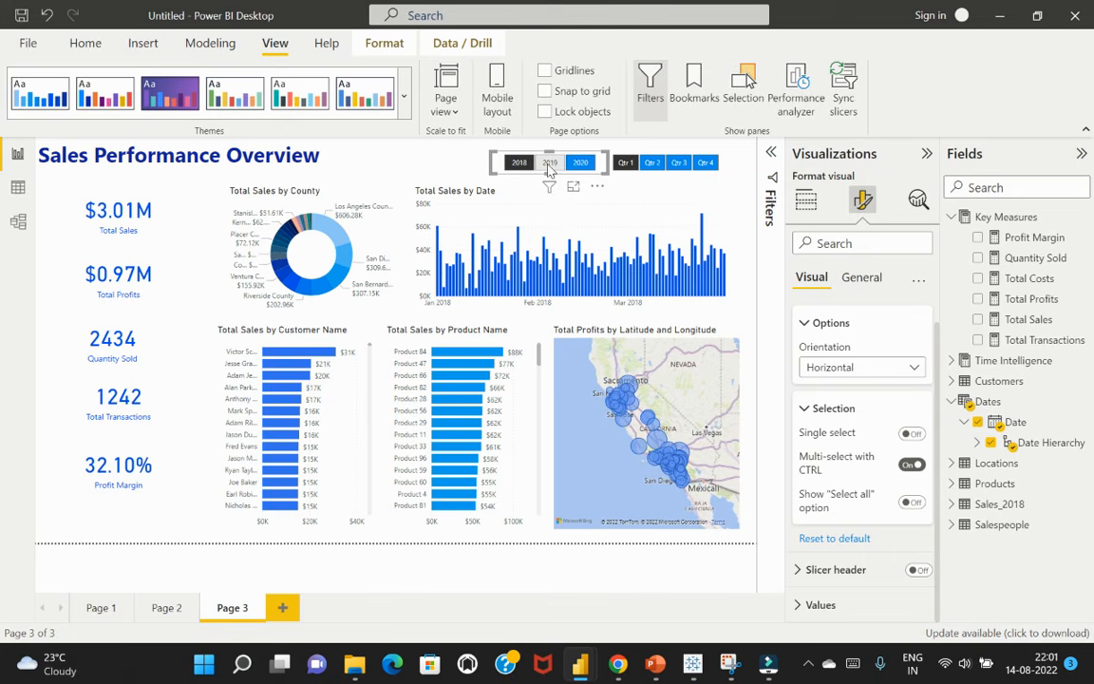
pyautogui.keyDown('ctrl'); pyautogui.click(550, 164); pyautogui.keyUp('ctrl')
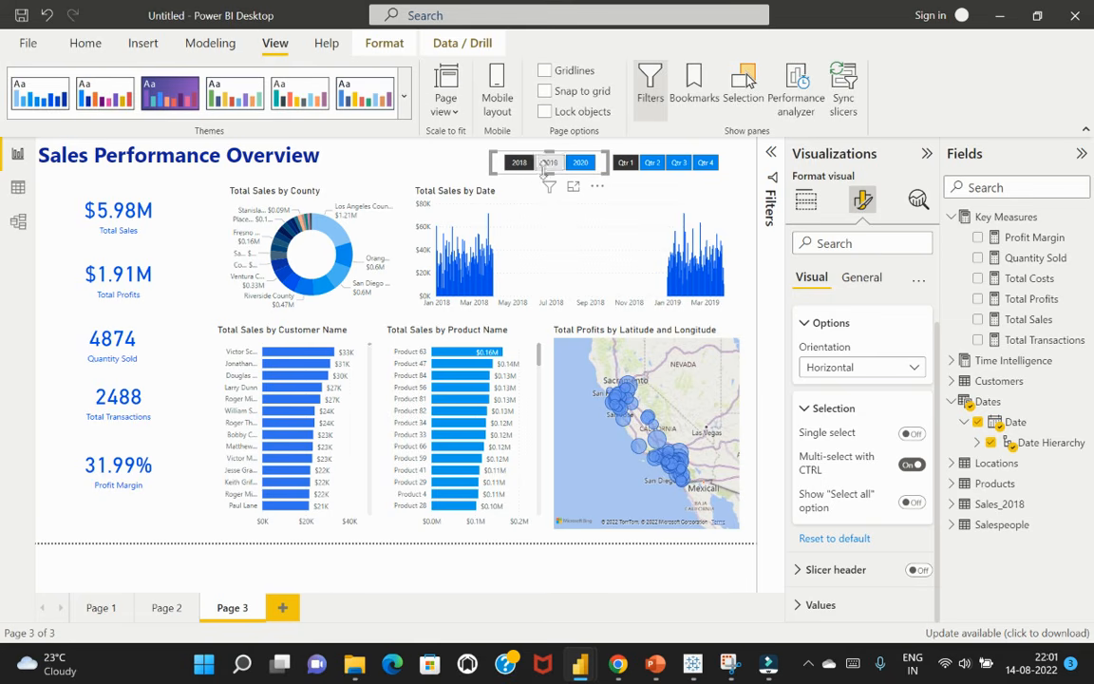
pyautogui.click(547, 166)
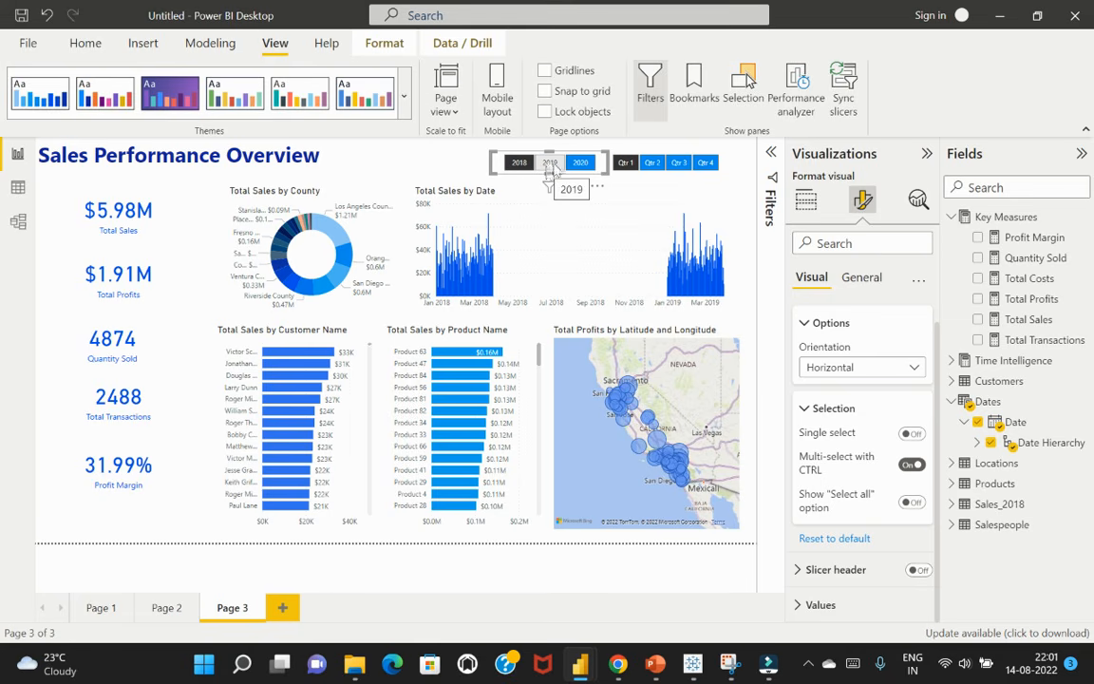
pyautogui.keyDown('ctrl'); pyautogui.click(551, 164); pyautogui.keyUp('ctrl')
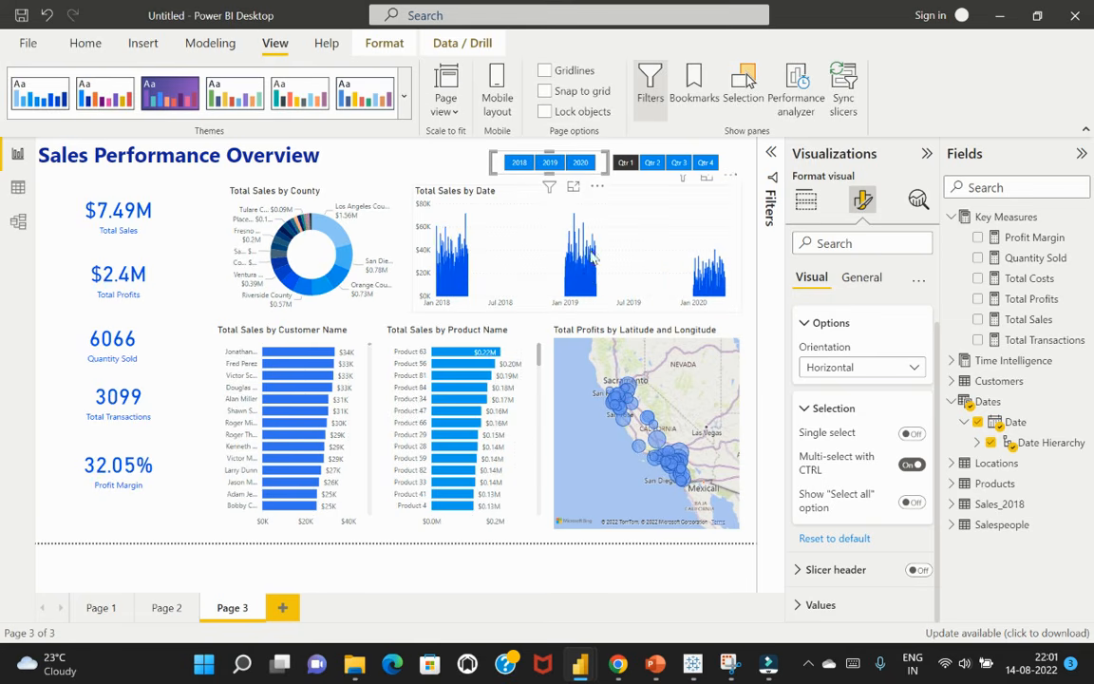
pyautogui.click(526, 163)
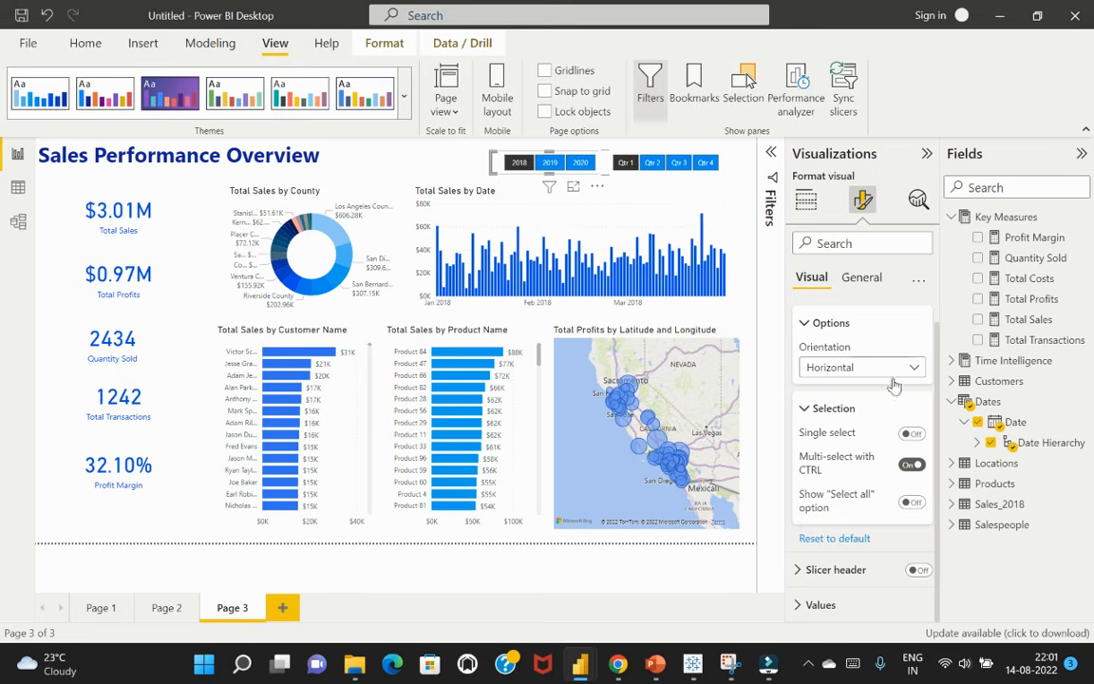
pyautogui.scroll(2, 906, 314)
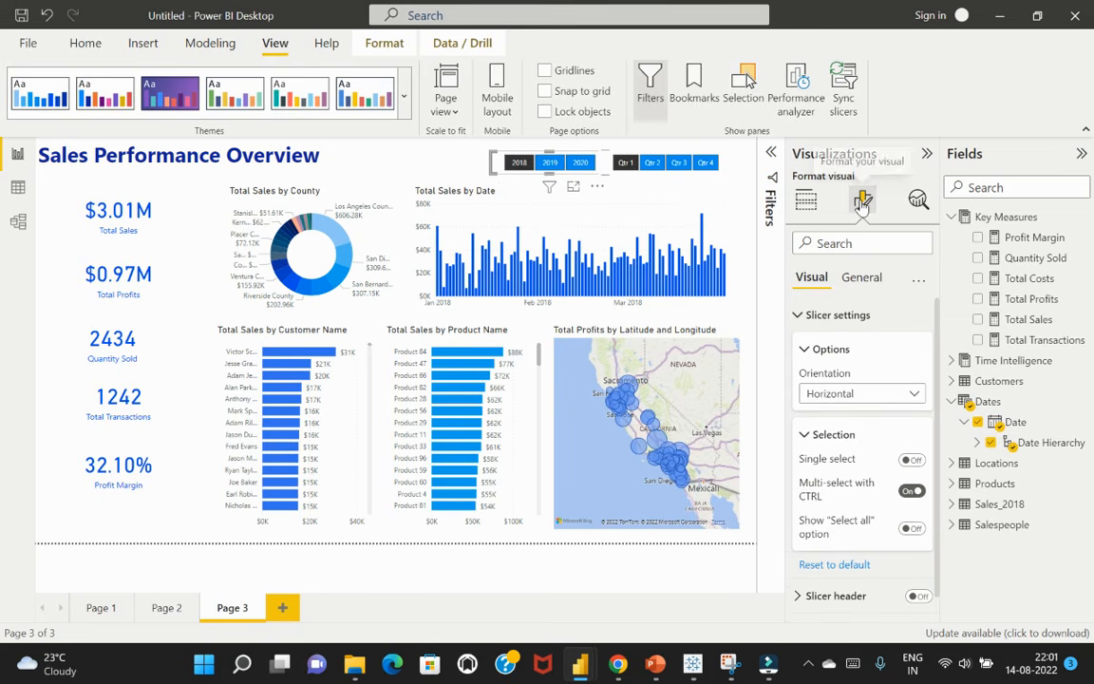
pyautogui.click(806, 199)
pyautogui.click(358, 161)
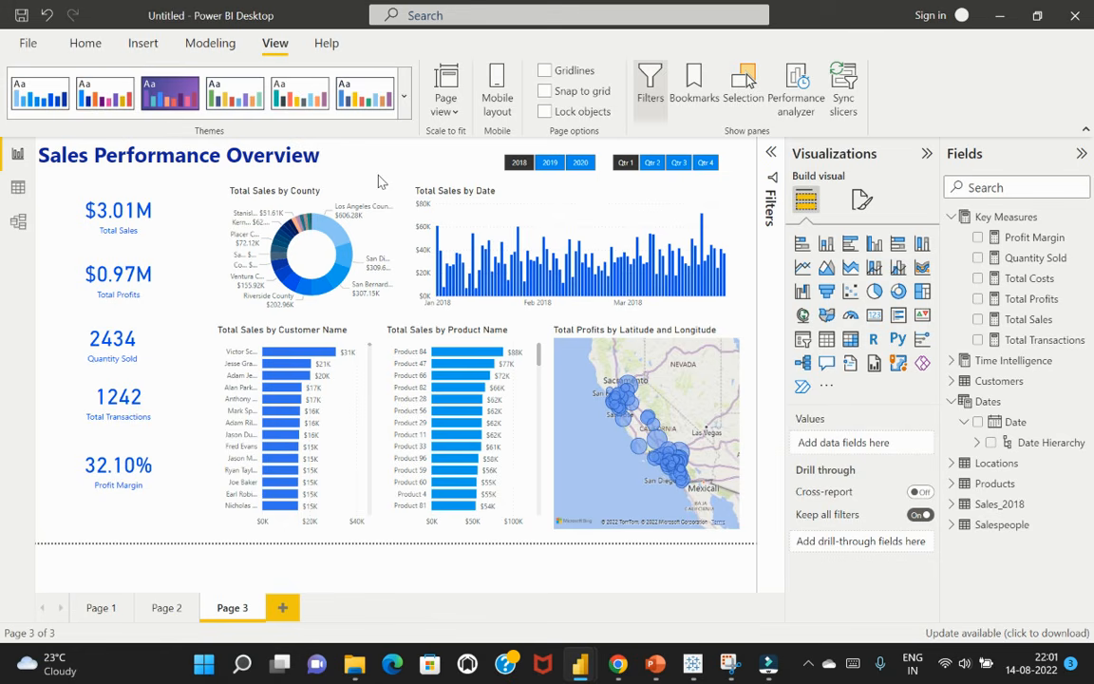
# Review the customer table and cumulative sales visuals on Page 2, and return to the overview on Page 3
pyautogui.click(167, 608)
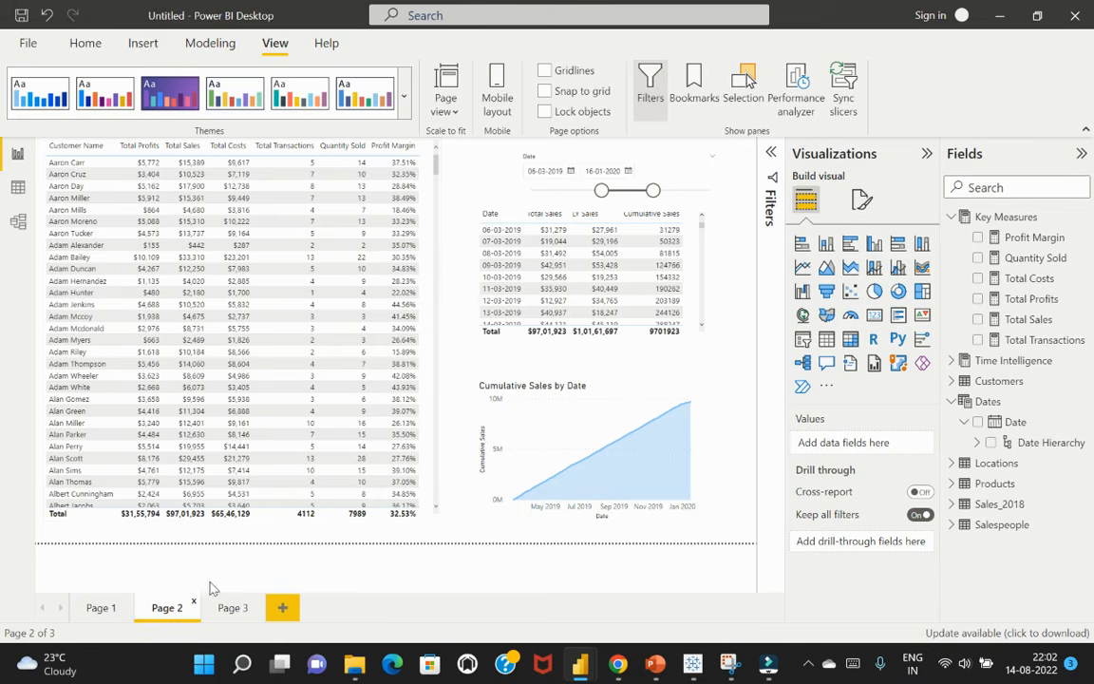
pyautogui.click(233, 608)
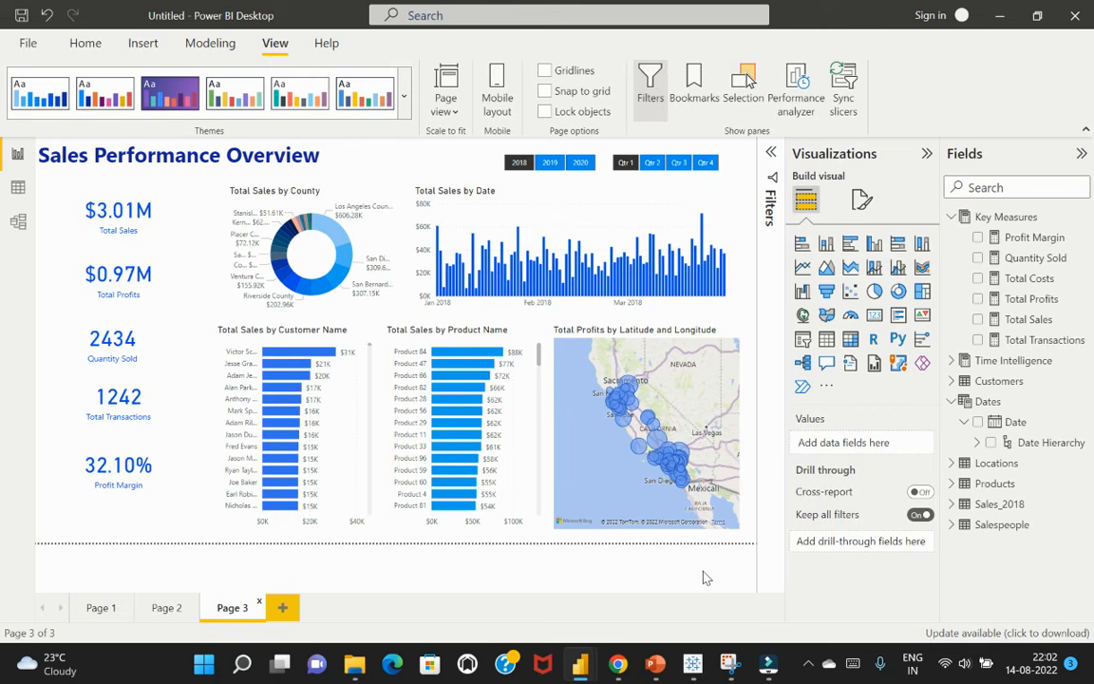
pyautogui.click(620, 666)
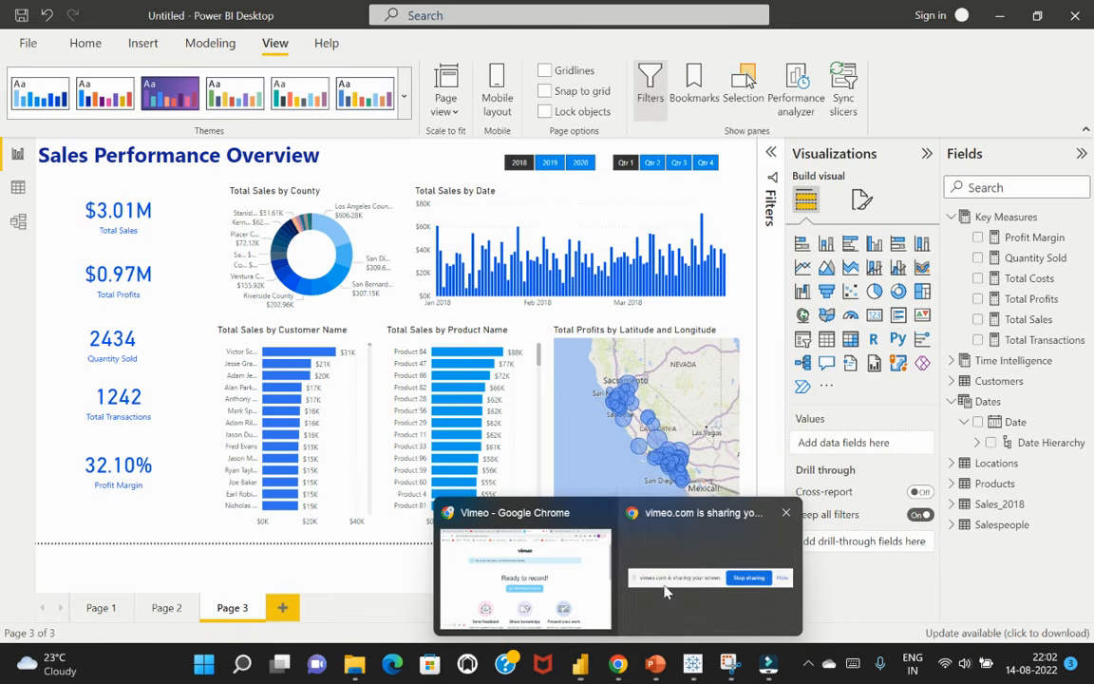